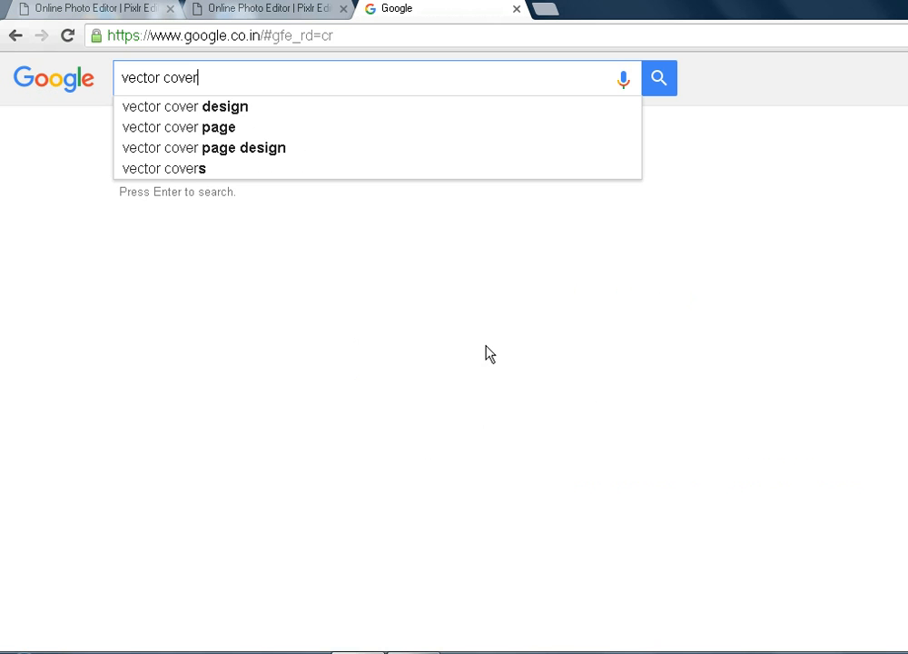
Search Google for "vector cover wattpad" and open the image results.
{"action": "key", "text": "Return"}
{"action": "left_click", "coordinate": [280, 79]}
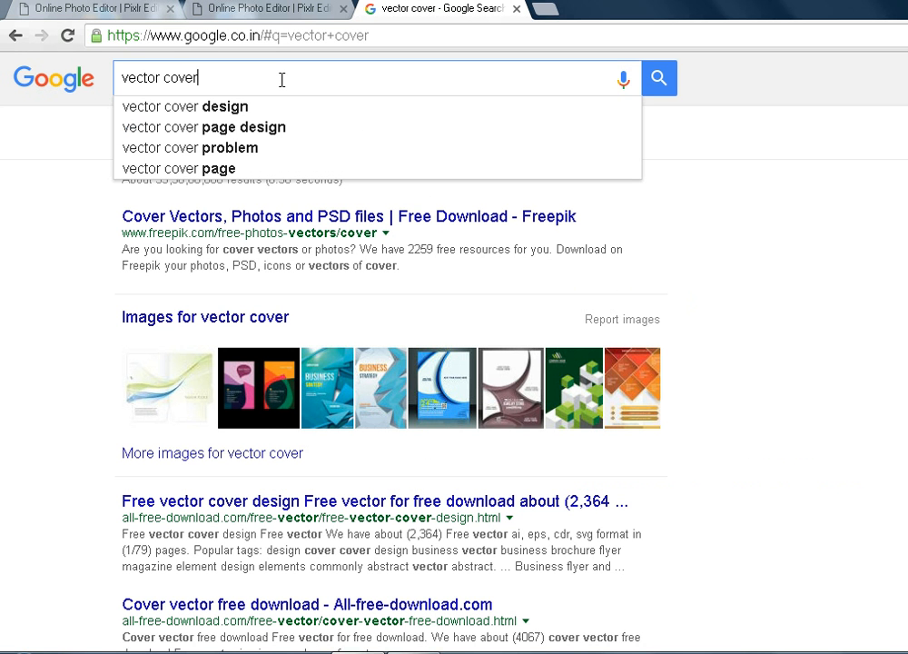
{"action": "type", "text": "wattpad"}
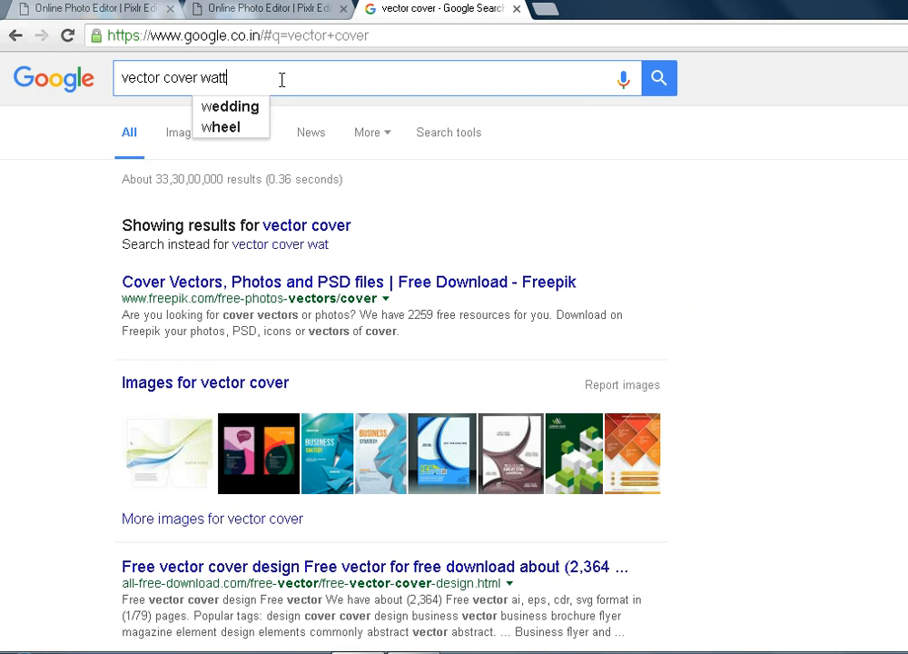
{"action": "key", "text": "Return"}
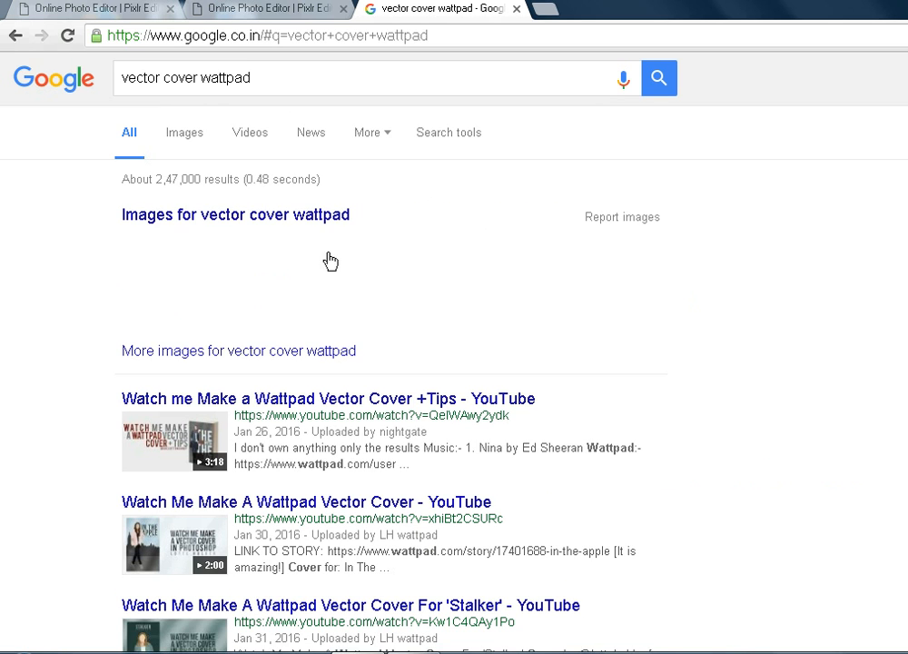
{"action": "left_click", "coordinate": [295, 217]}
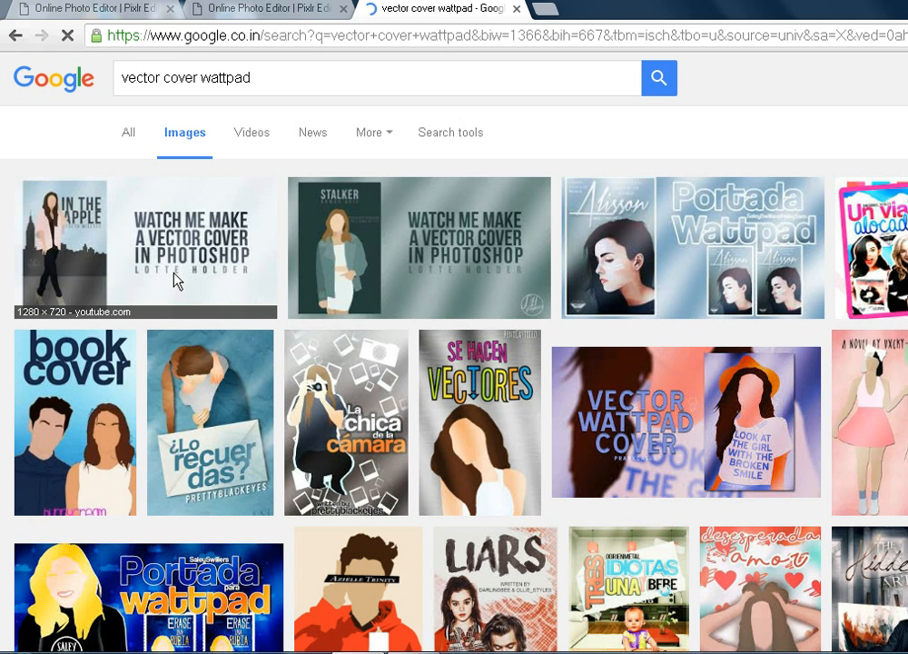
Preview the "Stalker" vector cover and a related example, then close the image search and return to the Pixlr editor.
{"action": "left_click", "coordinate": [379, 282]}
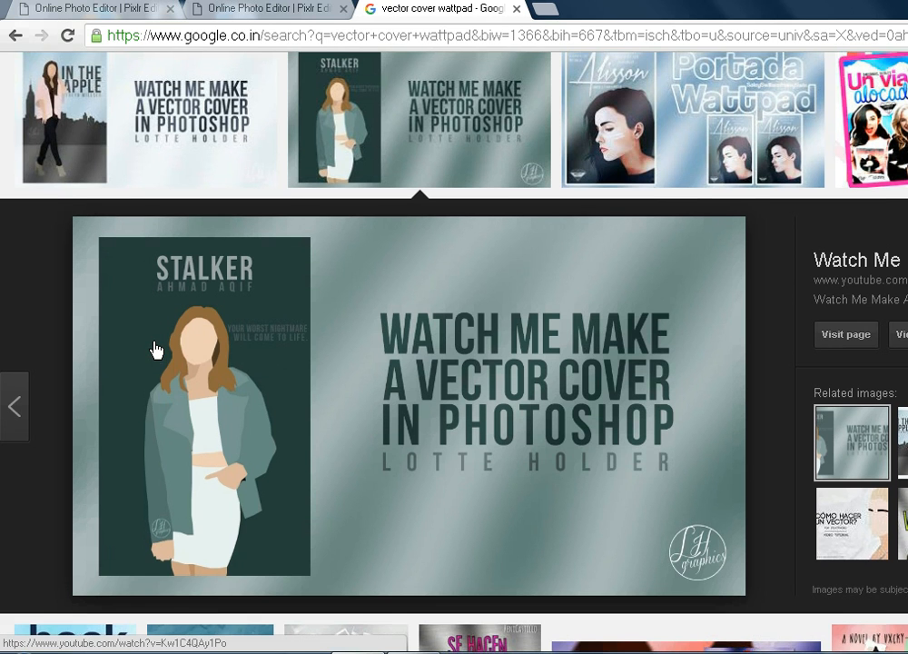
{"action": "scroll", "coordinate": [155, 349], "scroll_direction": "up", "scroll_amount": 1}
{"action": "scroll", "coordinate": [182, 436], "scroll_direction": "down", "scroll_amount": 2}
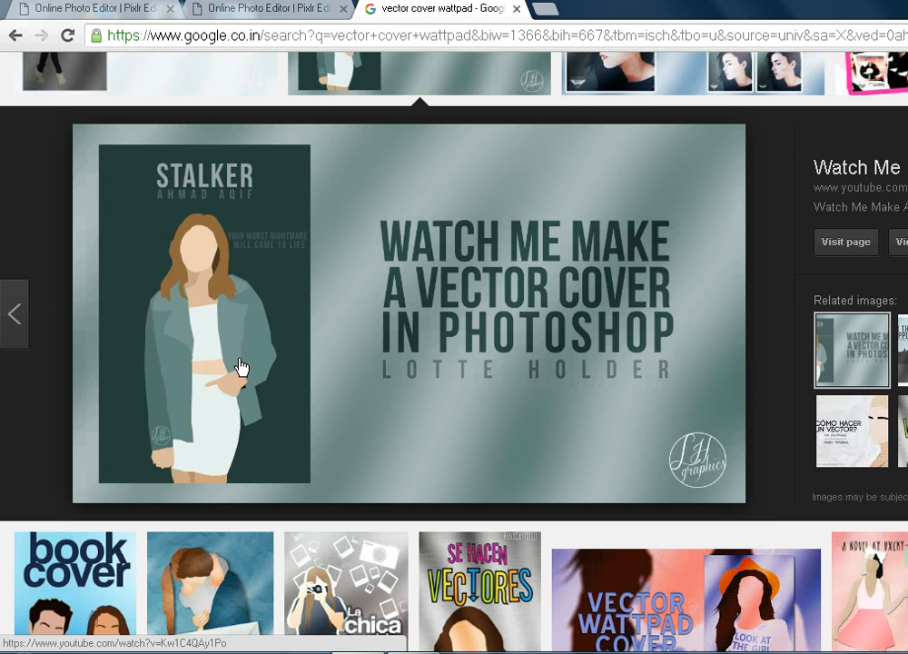
{"action": "scroll", "coordinate": [241, 367], "scroll_direction": "up", "scroll_amount": 3}
{"action": "scroll", "coordinate": [240, 367], "scroll_direction": "down", "scroll_amount": 1}
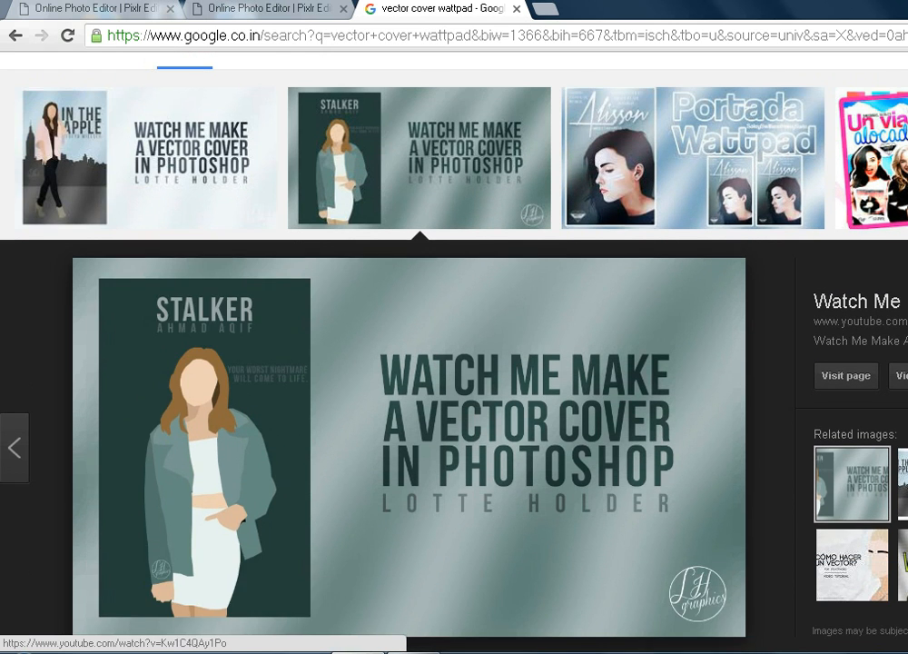
{"action": "left_click", "coordinate": [906, 555]}
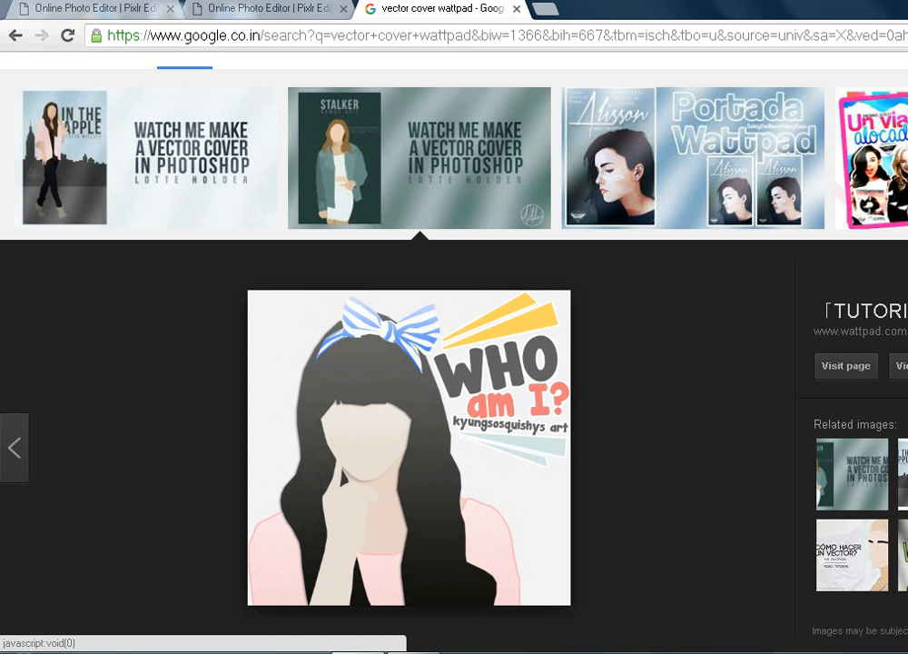
{"action": "left_click", "coordinate": [462, 194]}
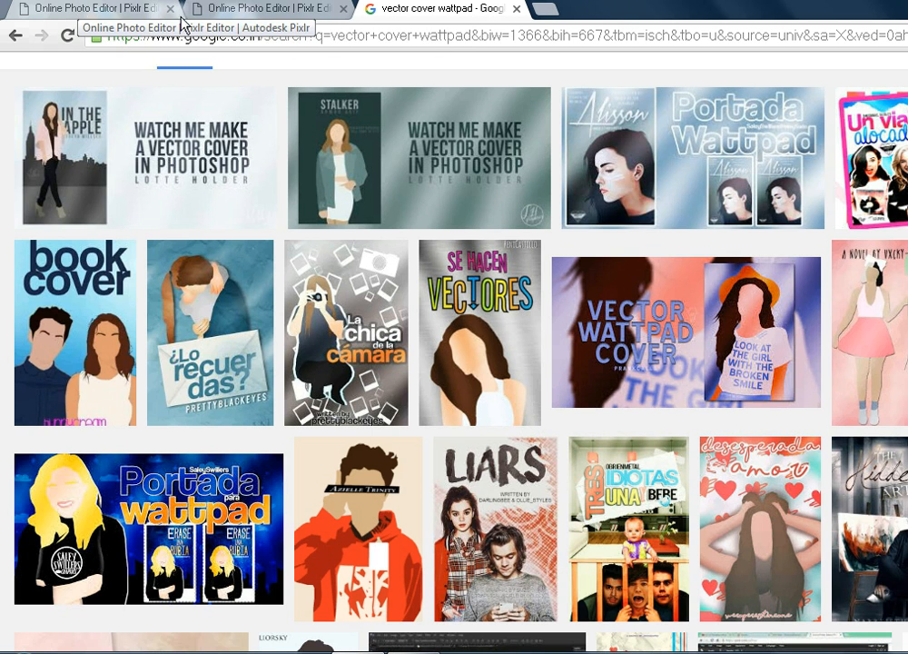
{"action": "left_click", "coordinate": [516, 9]}
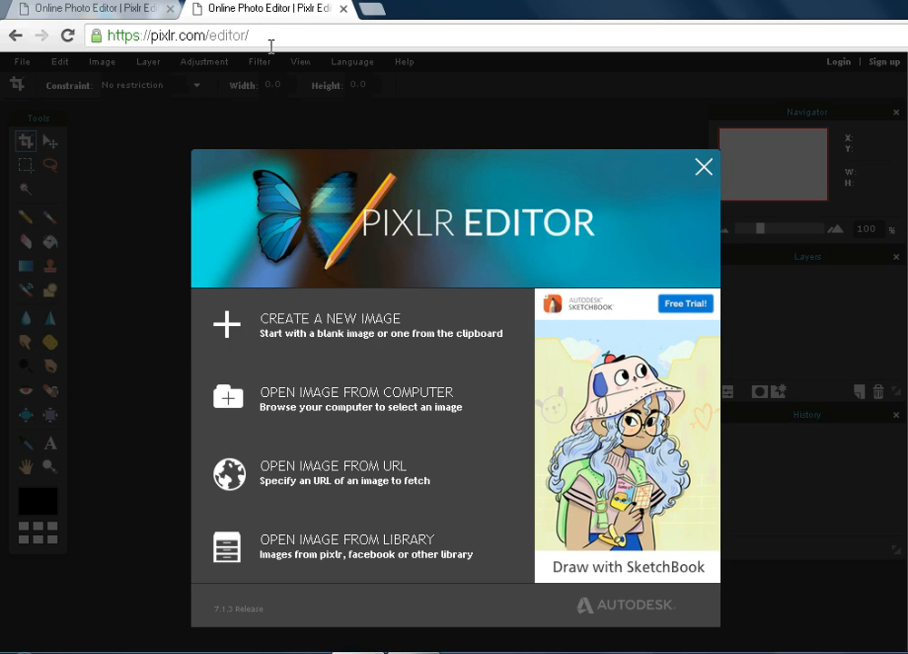
Create a new blank image 512 px wide and 800 px high and maximize its canvas.
{"action": "left_click", "coordinate": [320, 337]}
{"action": "left_click_drag", "start_coordinate": [377, 376], "coordinate": [363, 378]}
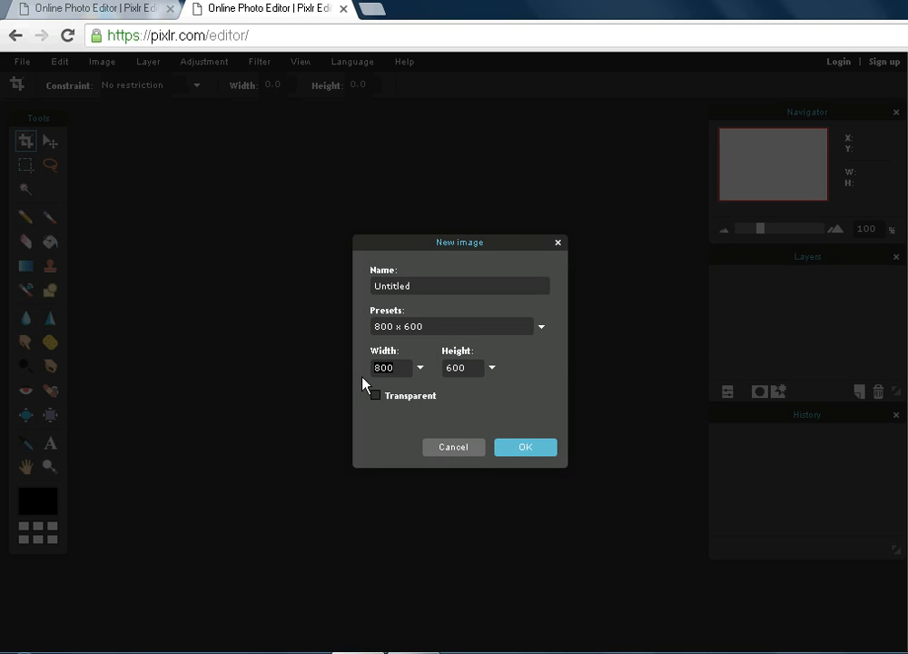
{"action": "type", "text": "512"}
{"action": "left_click_drag", "start_coordinate": [472, 367], "coordinate": [420, 370]}
{"action": "type", "text": "800"}
{"action": "left_click", "coordinate": [508, 450]}
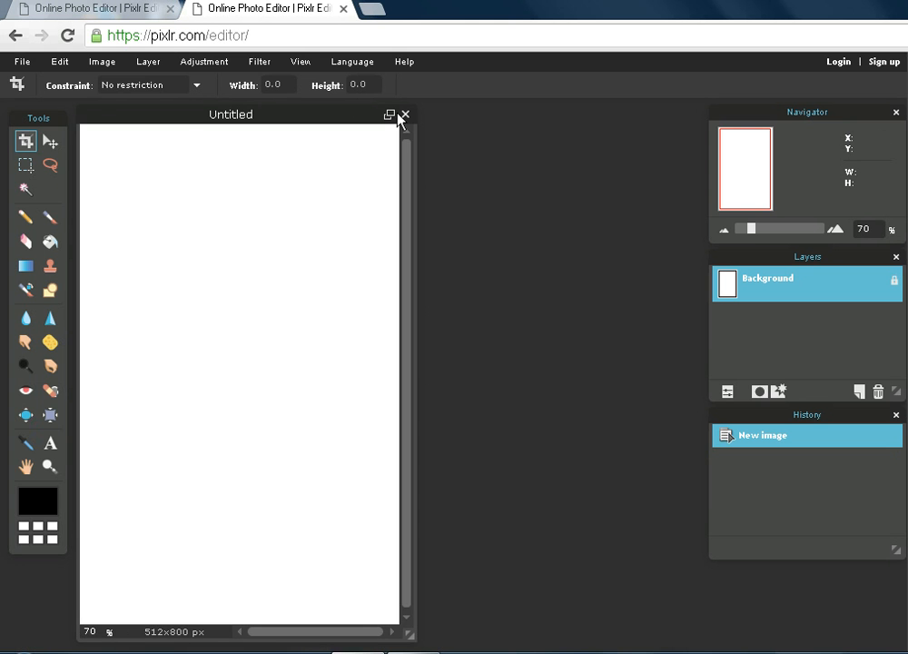
{"action": "left_click", "coordinate": [388, 114]}
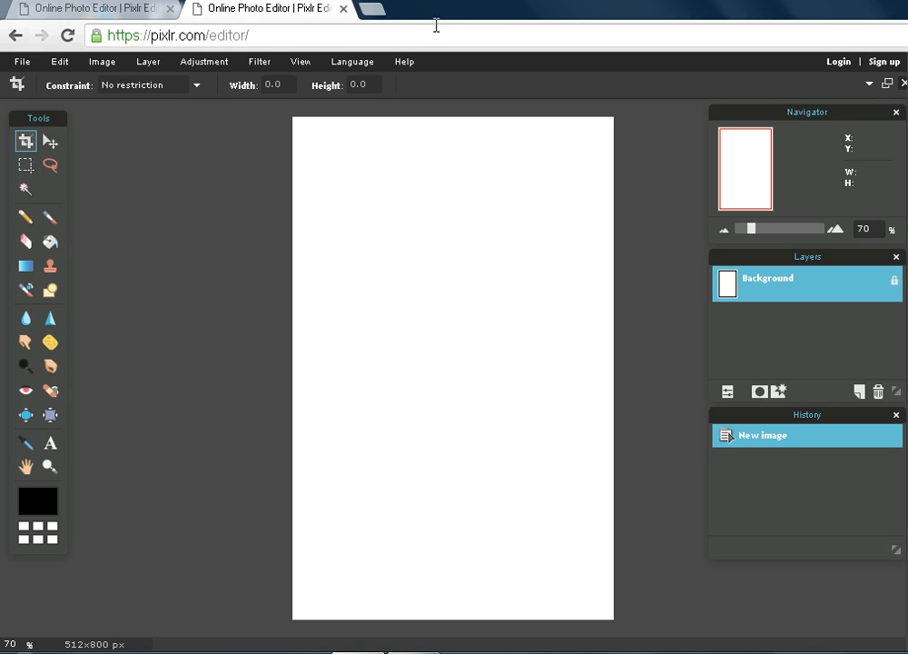
Add the desktop image random_model_png_19_by_dreamervisen-d9jpqrt to the canvas as a new layer.
{"action": "left_click", "coordinate": [152, 64]}
{"action": "left_click", "coordinate": [194, 140]}
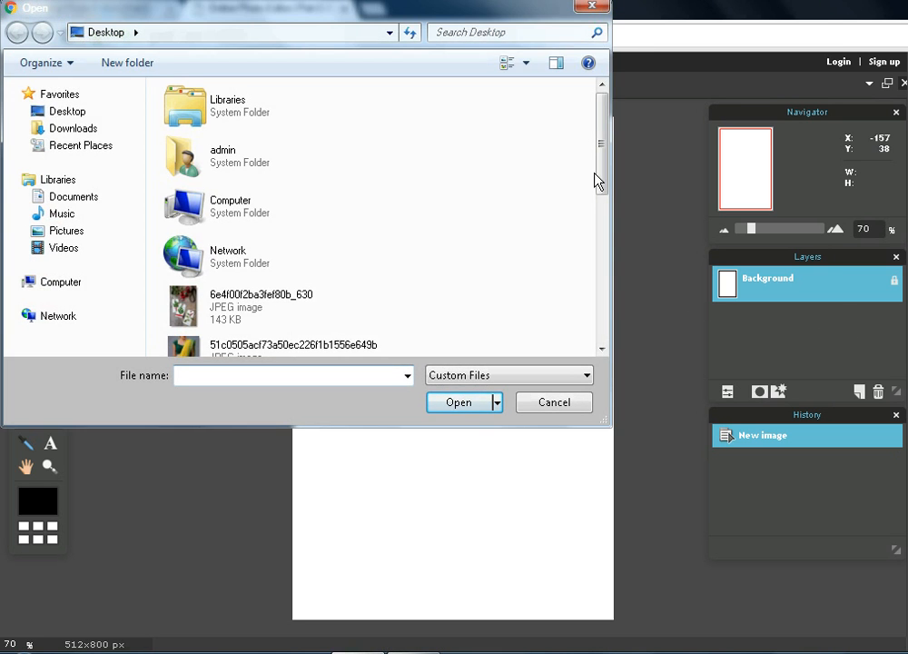
{"action": "left_click_drag", "start_coordinate": [606, 203], "coordinate": [608, 322]}
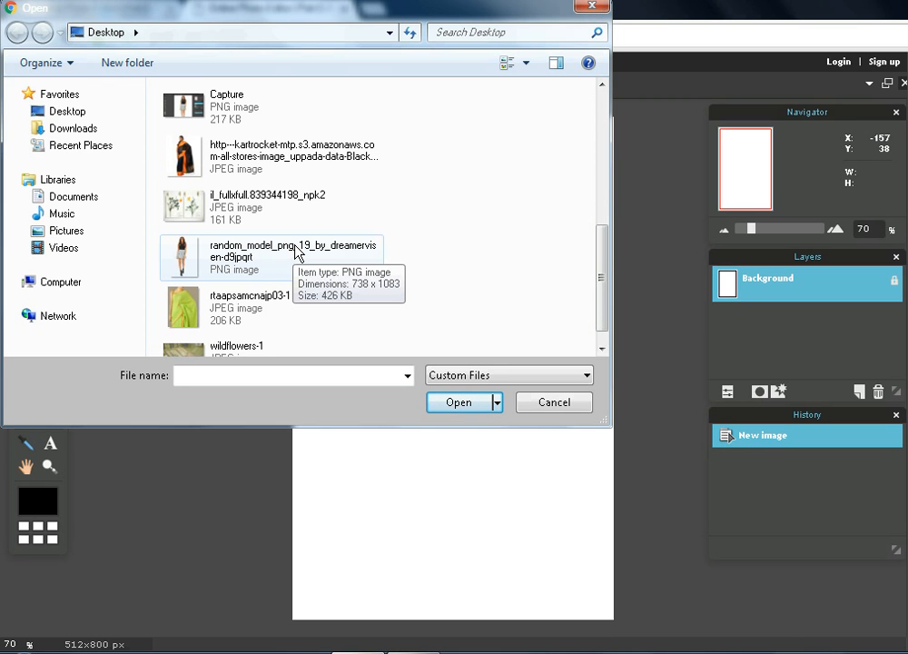
{"action": "double_click", "coordinate": [295, 250]}
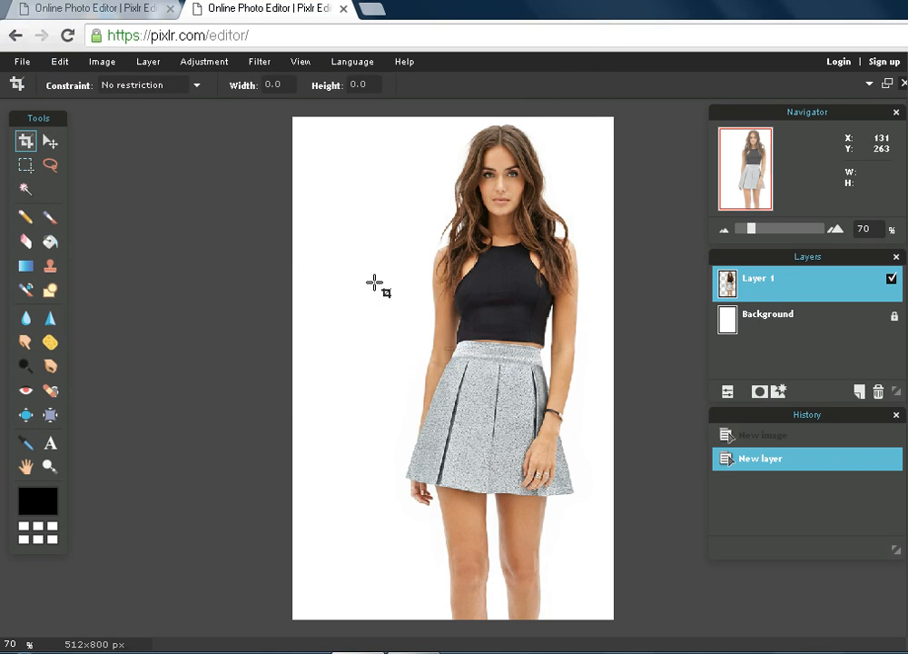
Free-transform the model layer, shrinking it so the whole figure fits and centring it on the canvas, and apply the changes.
{"action": "left_click", "coordinate": [60, 62]}
{"action": "left_click", "coordinate": [97, 192]}
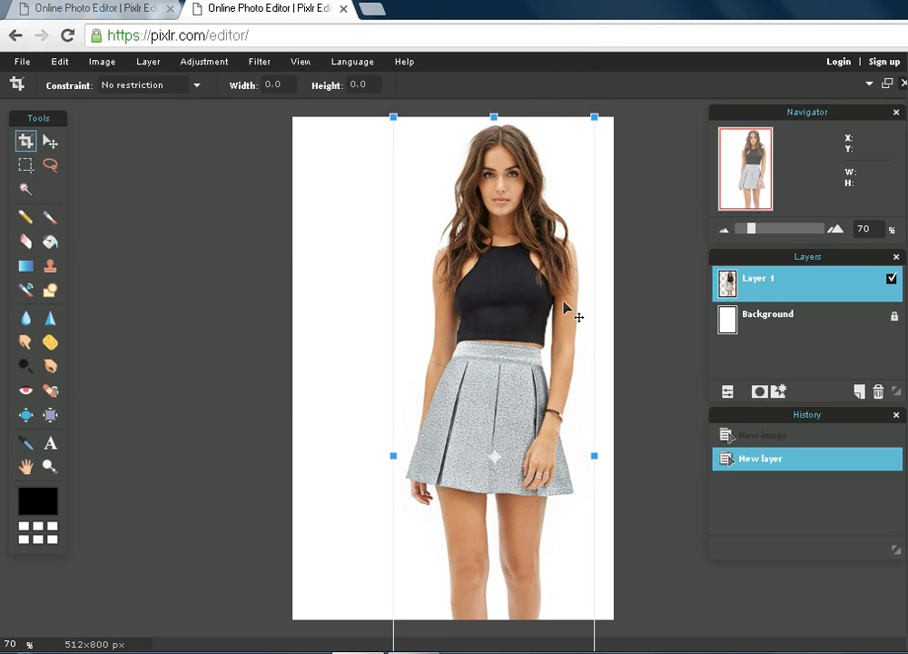
{"action": "left_click_drag", "start_coordinate": [578, 307], "coordinate": [518, 229]}
{"action": "left_click_drag", "start_coordinate": [486, 586], "coordinate": [495, 439]}
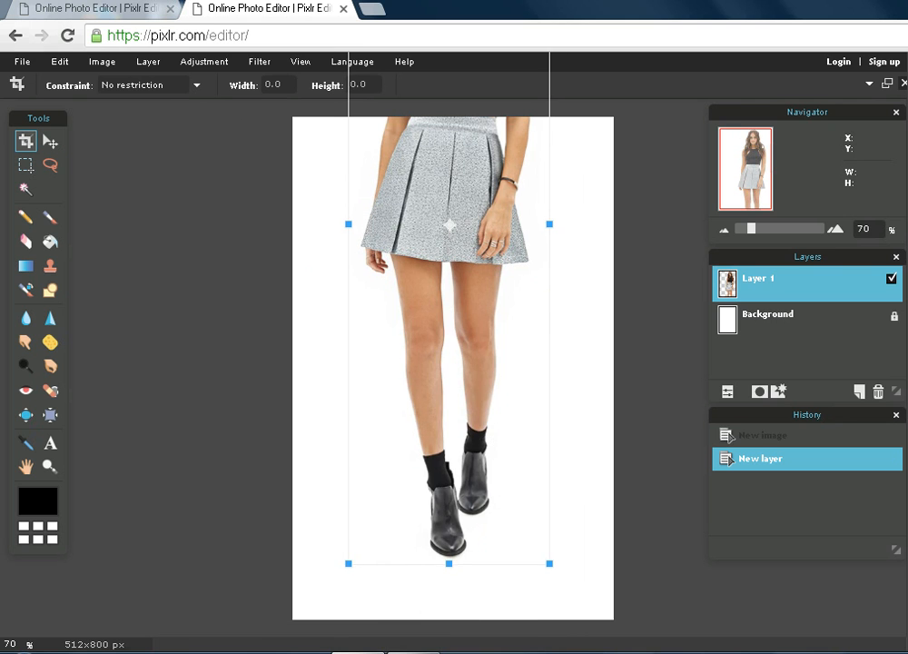
{"action": "left_click_drag", "start_coordinate": [549, 561], "coordinate": [514, 427]}
{"action": "left_click_drag", "start_coordinate": [481, 338], "coordinate": [478, 438]}
{"action": "left_click_drag", "start_coordinate": [516, 145], "coordinate": [519, 143]}
{"action": "left_click_drag", "start_coordinate": [479, 270], "coordinate": [477, 280]}
{"action": "left_click", "coordinate": [573, 324]}
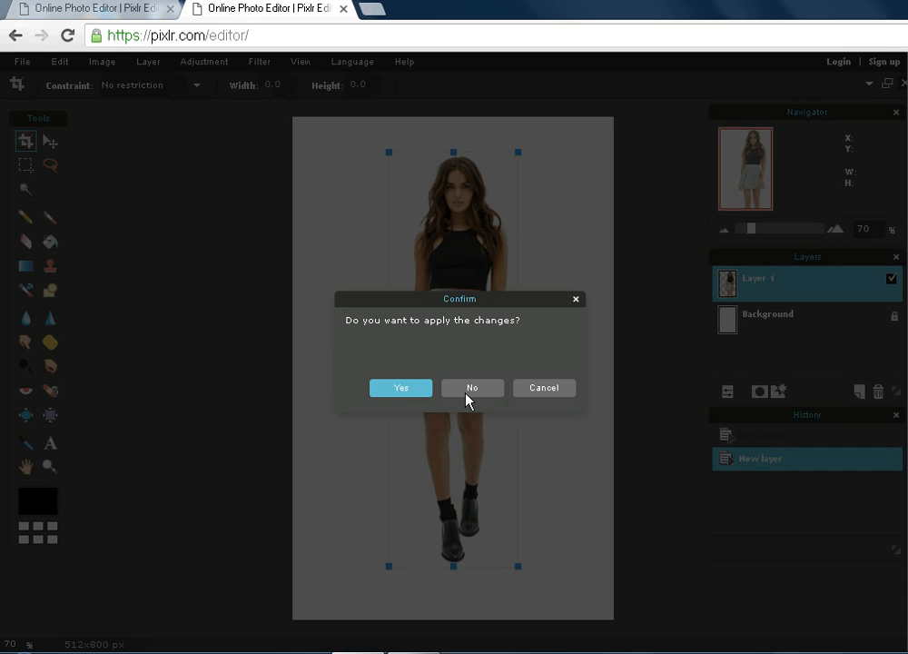
{"action": "left_click", "coordinate": [381, 392]}
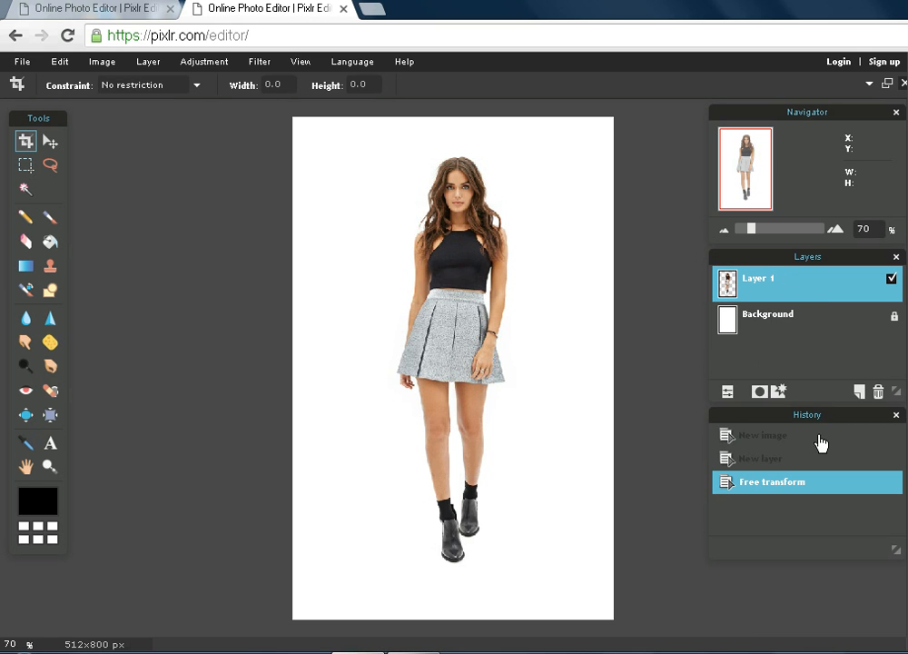
Add a new layer above the model layer and name it "skin".
{"action": "left_click", "coordinate": [859, 393]}
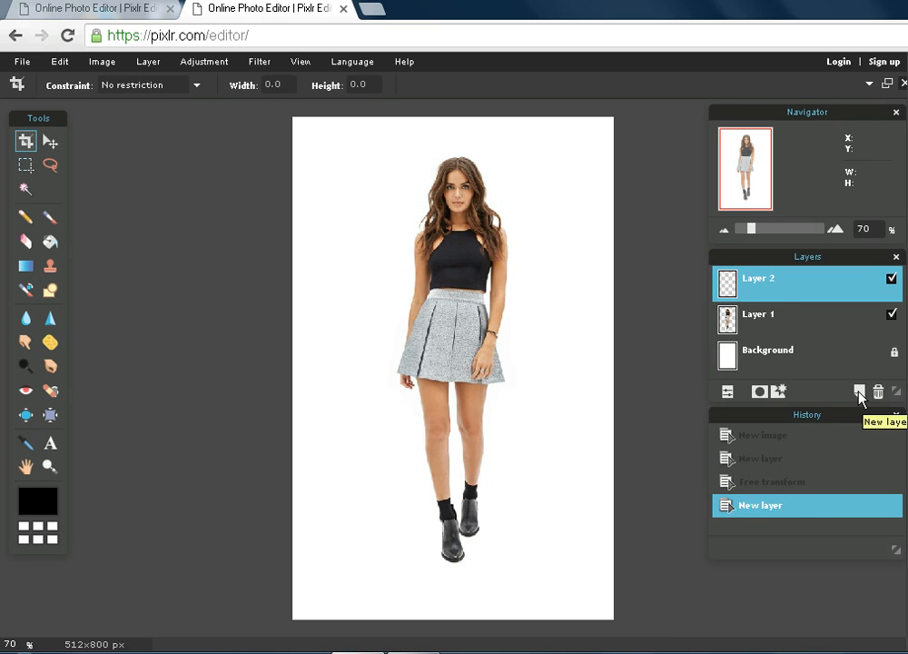
{"action": "double_click", "coordinate": [783, 287]}
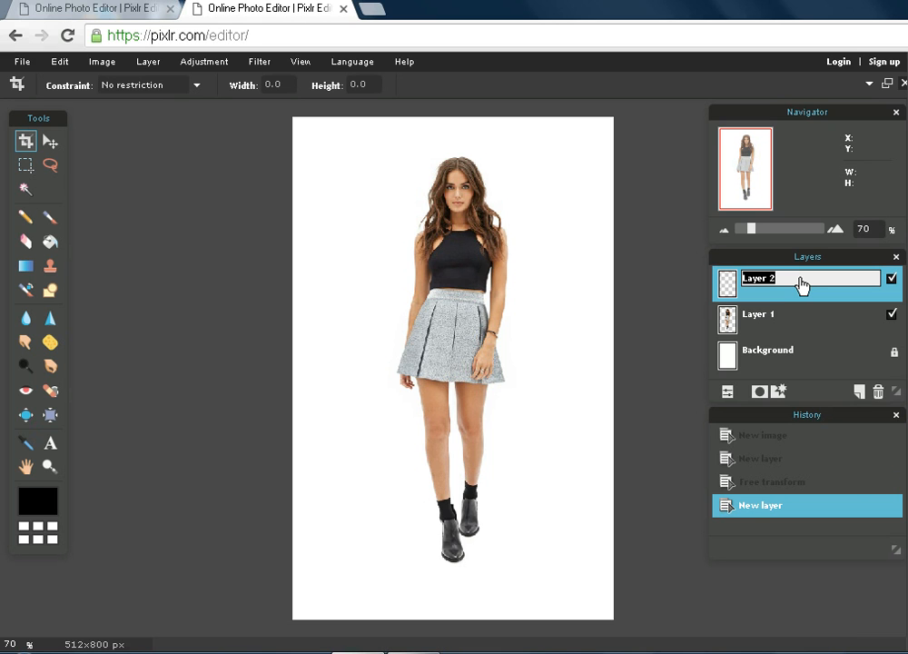
{"action": "type", "text": "skih"}
{"action": "key", "text": "BackSpace"}
{"action": "type", "text": "n"}
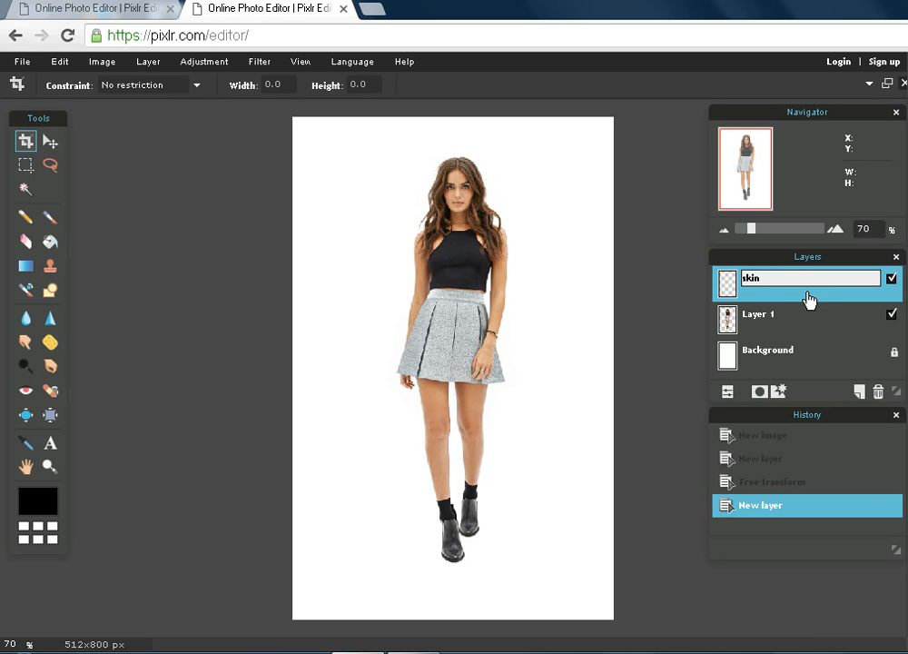
{"action": "key", "text": "Return"}
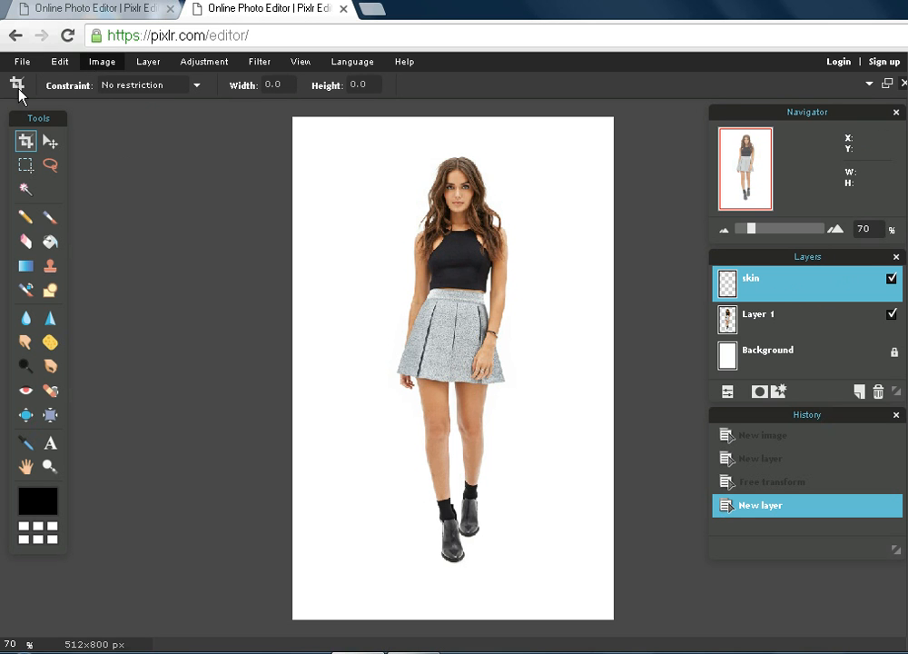
Set up the Brush tool with the soft round size 9 brush for close work on the model's face.
{"action": "left_click", "coordinate": [50, 217]}
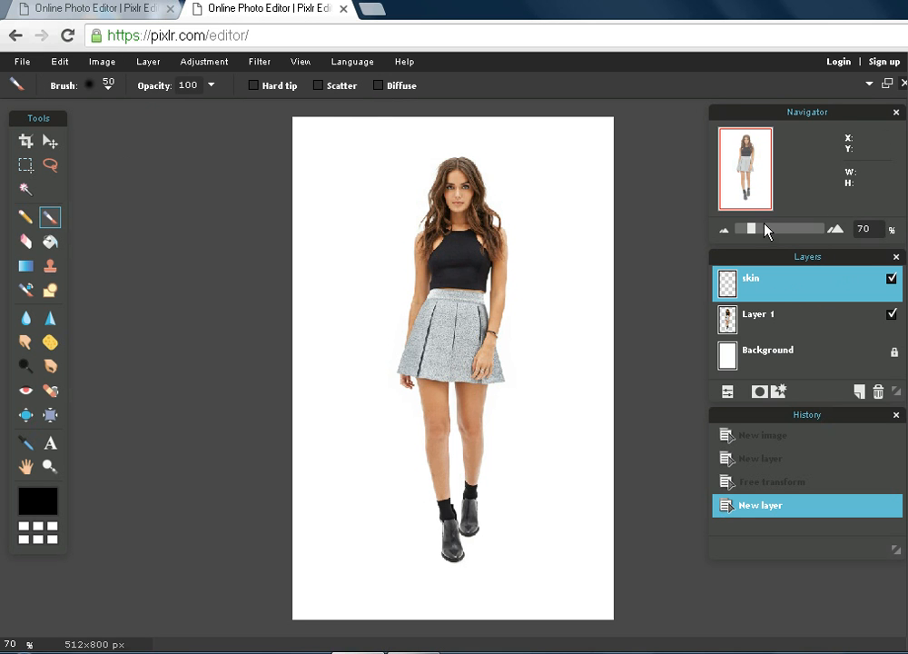
{"action": "left_click_drag", "start_coordinate": [754, 228], "coordinate": [788, 235]}
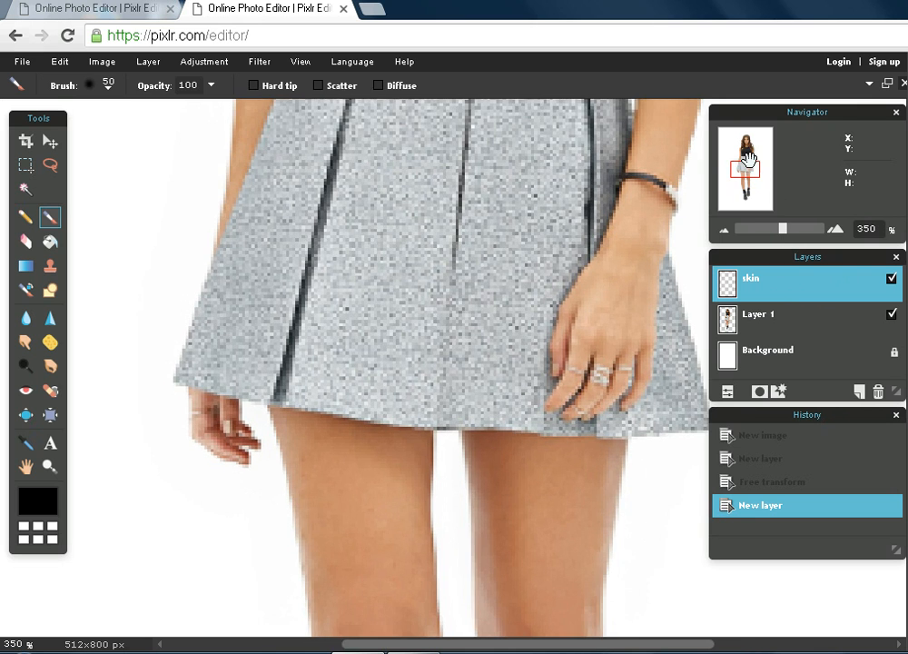
{"action": "left_click_drag", "start_coordinate": [746, 169], "coordinate": [749, 145]}
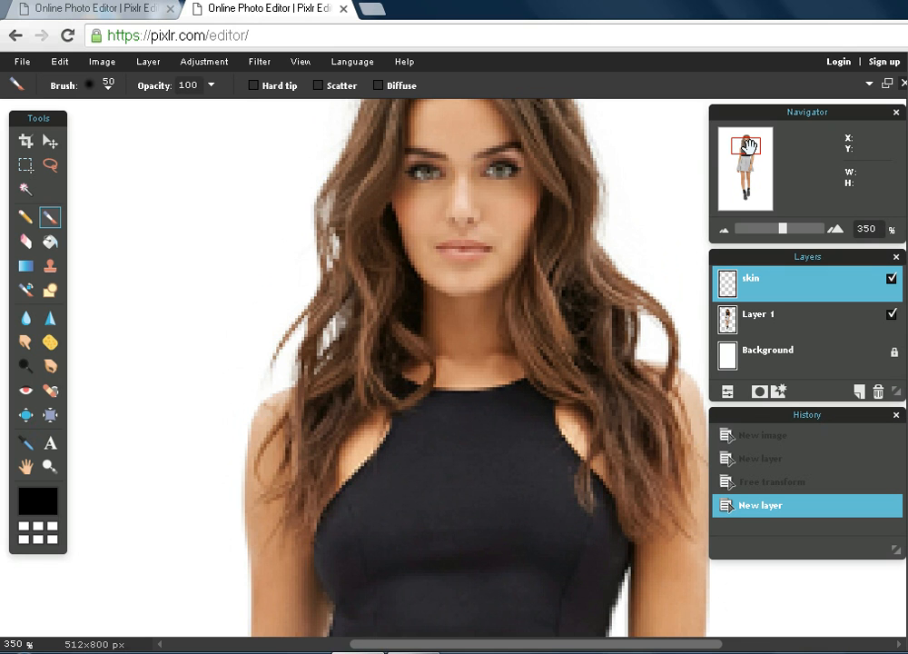
{"action": "left_click_drag", "start_coordinate": [779, 234], "coordinate": [795, 234]}
{"action": "left_click_drag", "start_coordinate": [746, 142], "coordinate": [746, 135]}
{"action": "left_click_drag", "start_coordinate": [745, 136], "coordinate": [747, 140]}
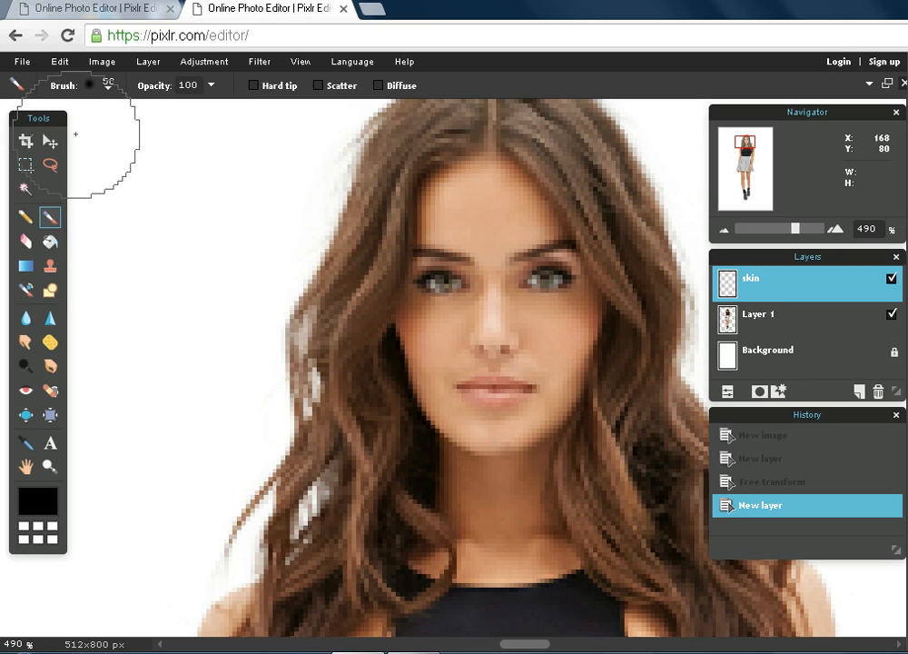
{"action": "left_click", "coordinate": [109, 87]}
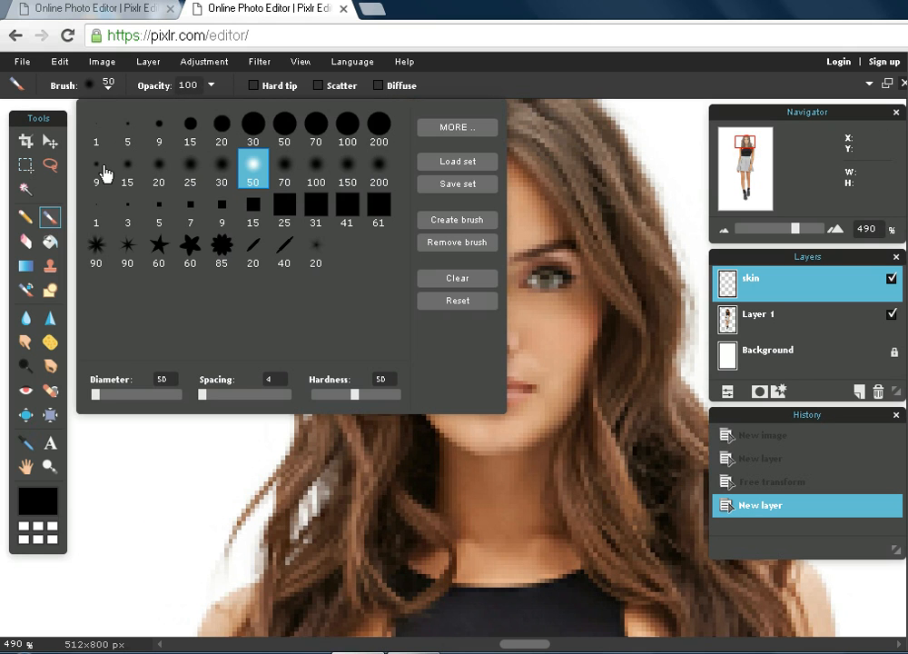
{"action": "left_click", "coordinate": [96, 169]}
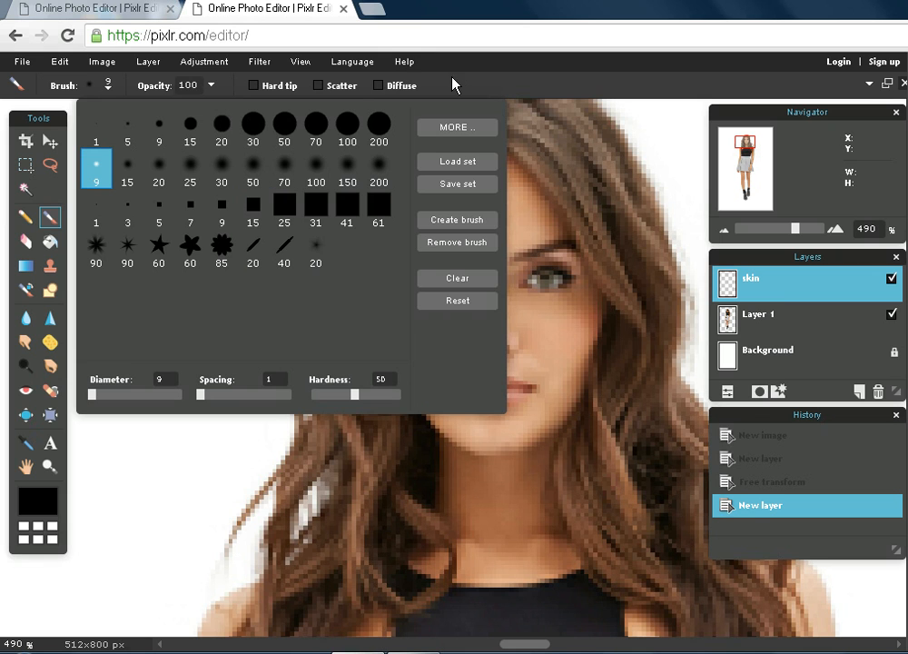
{"action": "left_click", "coordinate": [484, 85]}
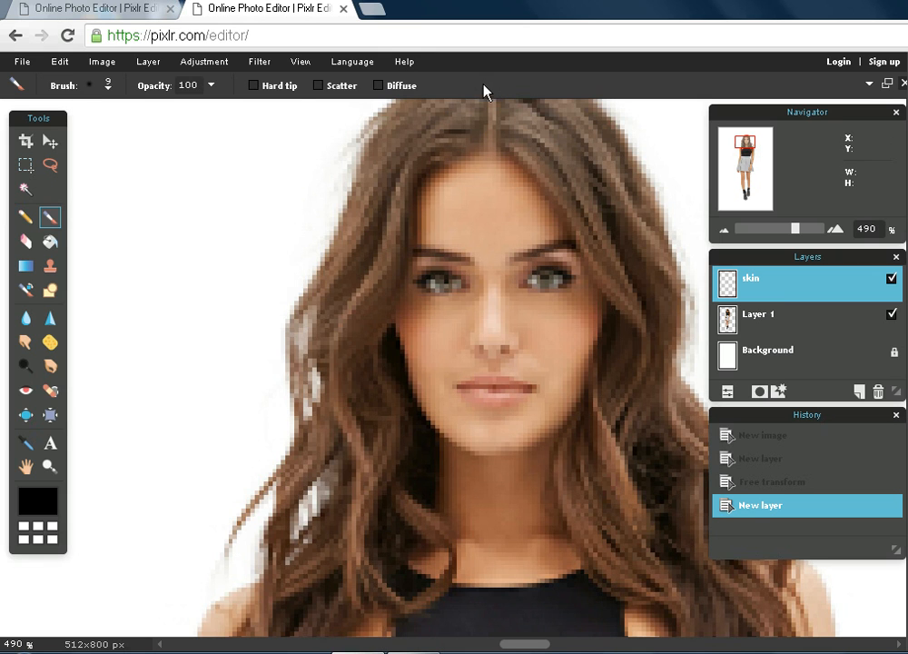
Set the paint colour to the skin tone dba788 sampled from the model's forehead.
{"action": "left_click", "coordinate": [38, 500]}
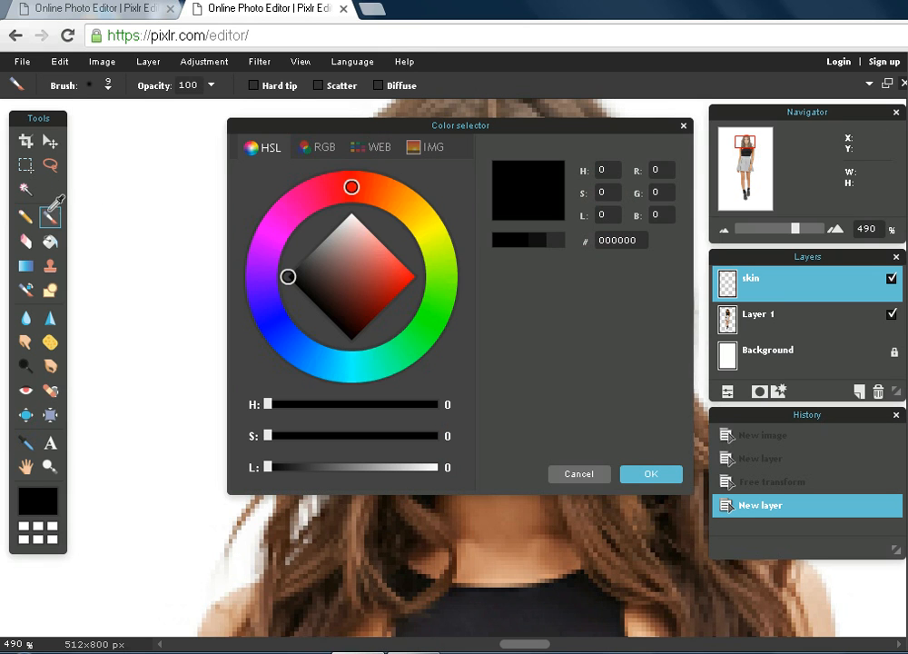
{"action": "left_click_drag", "start_coordinate": [524, 136], "coordinate": [119, 140]}
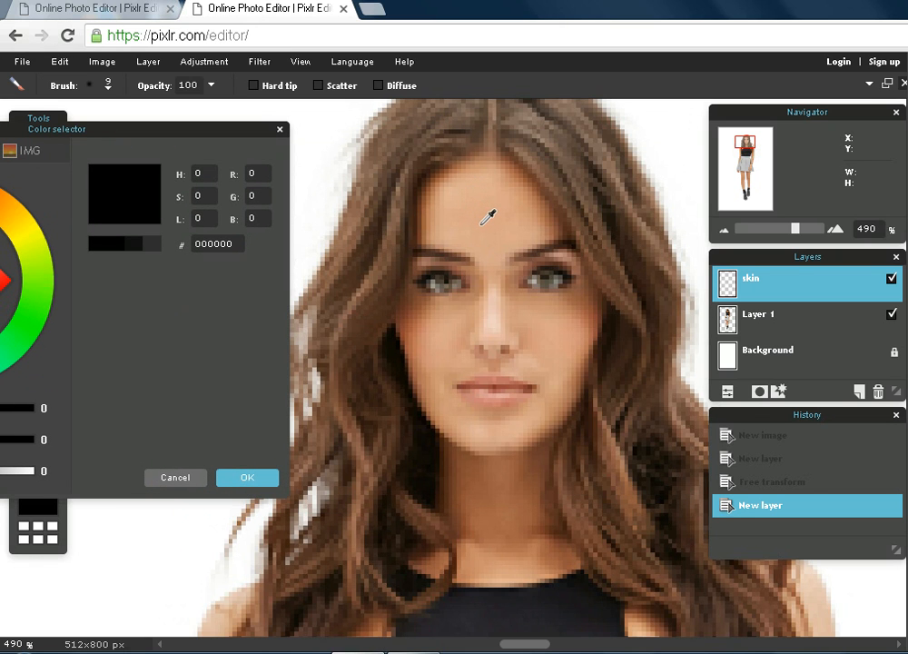
{"action": "left_click", "coordinate": [482, 224]}
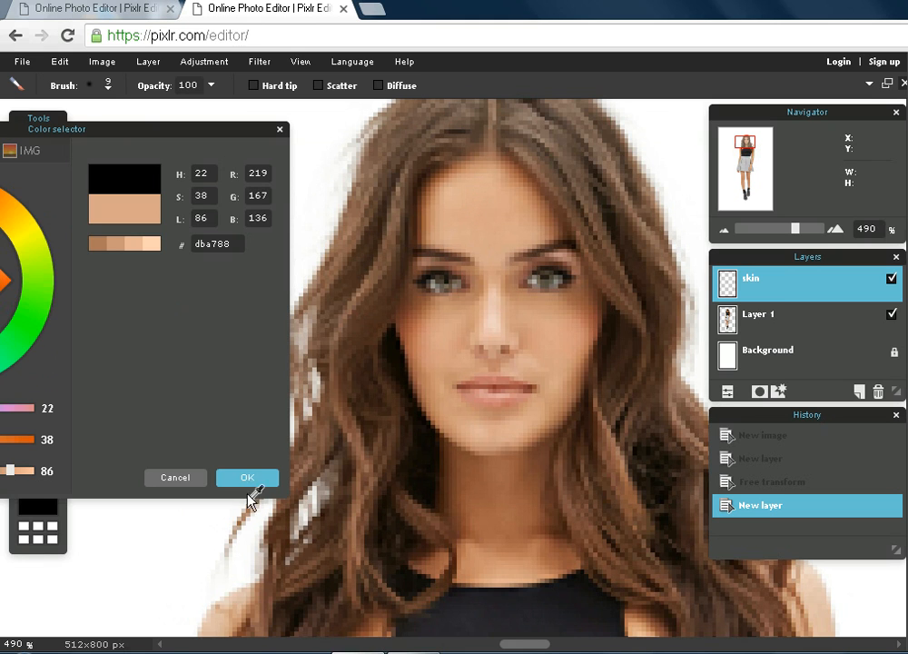
{"action": "left_click", "coordinate": [247, 478]}
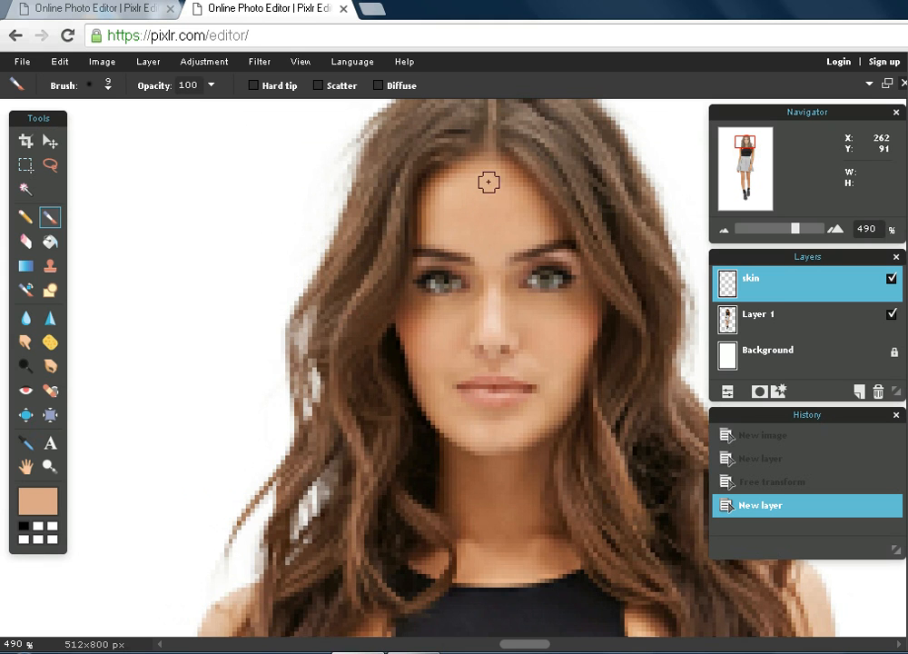
Paint the skin tone over the model's face and most of the neck on the skin layer.
{"action": "mouse_move", "coordinate": [454, 193]}
{"action": "left_mouse_down"}
{"action": "mouse_move", "coordinate": [442, 186]}
{"action": "mouse_move", "coordinate": [438, 235]}
{"action": "mouse_move", "coordinate": [443, 241]}
{"action": "mouse_move", "coordinate": [455, 195]}
{"action": "mouse_move", "coordinate": [475, 357]}
{"action": "mouse_move", "coordinate": [472, 230]}
{"action": "mouse_move", "coordinate": [486, 349]}
{"action": "mouse_move", "coordinate": [501, 286]}
{"action": "mouse_move", "coordinate": [524, 402]}
{"action": "mouse_move", "coordinate": [490, 275]}
{"action": "mouse_move", "coordinate": [484, 436]}
{"action": "mouse_move", "coordinate": [485, 375]}
{"action": "mouse_move", "coordinate": [506, 379]}
{"action": "mouse_move", "coordinate": [501, 424]}
{"action": "mouse_move", "coordinate": [440, 415]}
{"action": "mouse_move", "coordinate": [410, 319]}
{"action": "mouse_move", "coordinate": [425, 223]}
{"action": "mouse_move", "coordinate": [448, 394]}
{"action": "mouse_move", "coordinate": [464, 399]}
{"action": "mouse_move", "coordinate": [488, 259]}
{"action": "mouse_move", "coordinate": [555, 370]}
{"action": "mouse_move", "coordinate": [535, 265]}
{"action": "mouse_move", "coordinate": [534, 307]}
{"action": "mouse_move", "coordinate": [497, 170]}
{"action": "mouse_move", "coordinate": [527, 197]}
{"action": "mouse_move", "coordinate": [575, 298]}
{"action": "mouse_move", "coordinate": [507, 227]}
{"action": "mouse_move", "coordinate": [436, 198]}
{"action": "mouse_move", "coordinate": [429, 237]}
{"action": "mouse_move", "coordinate": [449, 264]}
{"action": "mouse_move", "coordinate": [514, 297]}
{"action": "mouse_move", "coordinate": [538, 333]}
{"action": "mouse_move", "coordinate": [551, 421]}
{"action": "mouse_move", "coordinate": [510, 436]}
{"action": "mouse_move", "coordinate": [558, 387]}
{"action": "mouse_move", "coordinate": [576, 323]}
{"action": "mouse_move", "coordinate": [542, 211]}
{"action": "mouse_move", "coordinate": [582, 300]}
{"action": "mouse_move", "coordinate": [584, 328]}
{"action": "mouse_move", "coordinate": [561, 403]}
{"action": "mouse_move", "coordinate": [538, 425]}
{"action": "mouse_move", "coordinate": [497, 440]}
{"action": "mouse_move", "coordinate": [505, 403]}
{"action": "mouse_move", "coordinate": [462, 334]}
{"action": "mouse_move", "coordinate": [515, 285]}
{"action": "mouse_move", "coordinate": [547, 270]}
{"action": "mouse_move", "coordinate": [486, 166]}
{"action": "mouse_move", "coordinate": [536, 245]}
{"action": "mouse_move", "coordinate": [556, 245]}
{"action": "mouse_move", "coordinate": [535, 211]}
{"action": "mouse_move", "coordinate": [548, 268]}
{"action": "left_mouse_up"}
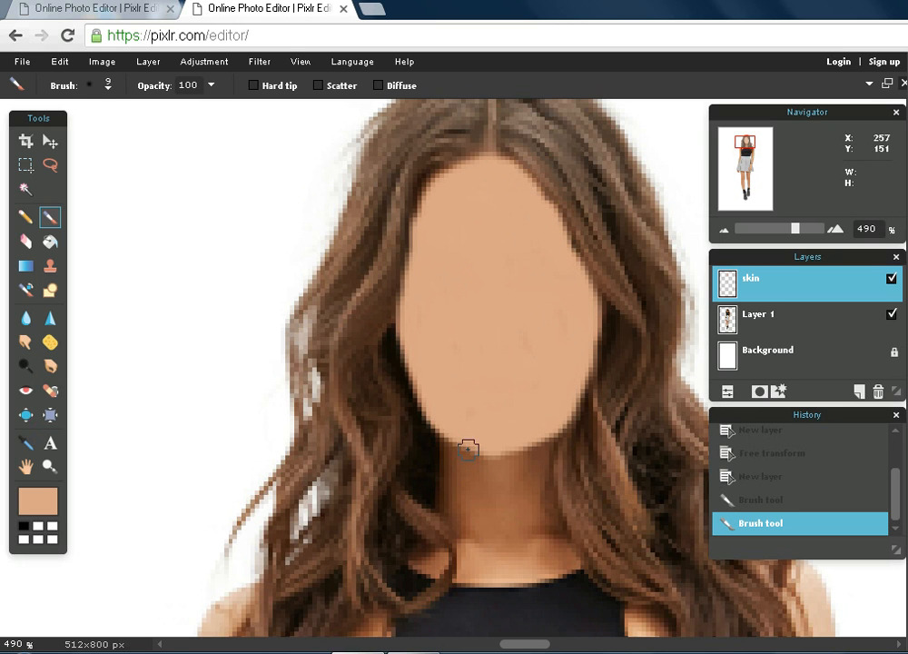
{"action": "mouse_move", "coordinate": [456, 429]}
{"action": "left_mouse_down"}
{"action": "mouse_move", "coordinate": [450, 484]}
{"action": "mouse_move", "coordinate": [453, 432]}
{"action": "mouse_move", "coordinate": [488, 541]}
{"action": "mouse_move", "coordinate": [483, 434]}
{"action": "mouse_move", "coordinate": [508, 501]}
{"action": "mouse_move", "coordinate": [511, 413]}
{"action": "mouse_move", "coordinate": [540, 512]}
{"action": "mouse_move", "coordinate": [529, 446]}
{"action": "mouse_move", "coordinate": [503, 507]}
{"action": "left_mouse_up"}
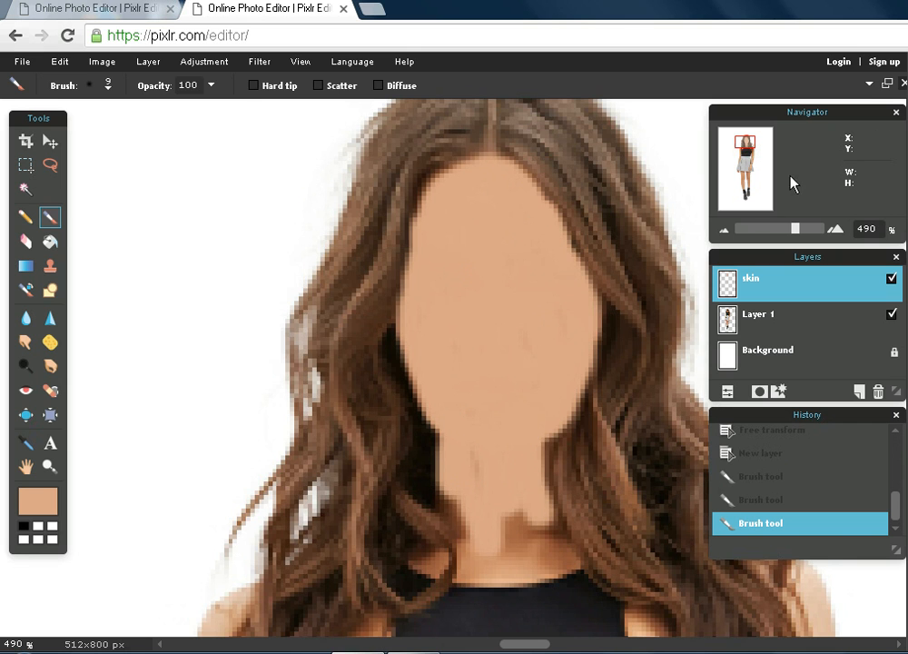
{"action": "left_click_drag", "start_coordinate": [795, 234], "coordinate": [768, 228]}
{"action": "mouse_move", "coordinate": [744, 146]}
{"action": "left_mouse_down"}
{"action": "mouse_move", "coordinate": [743, 194]}
{"action": "mouse_move", "coordinate": [742, 158]}
{"action": "left_mouse_up"}
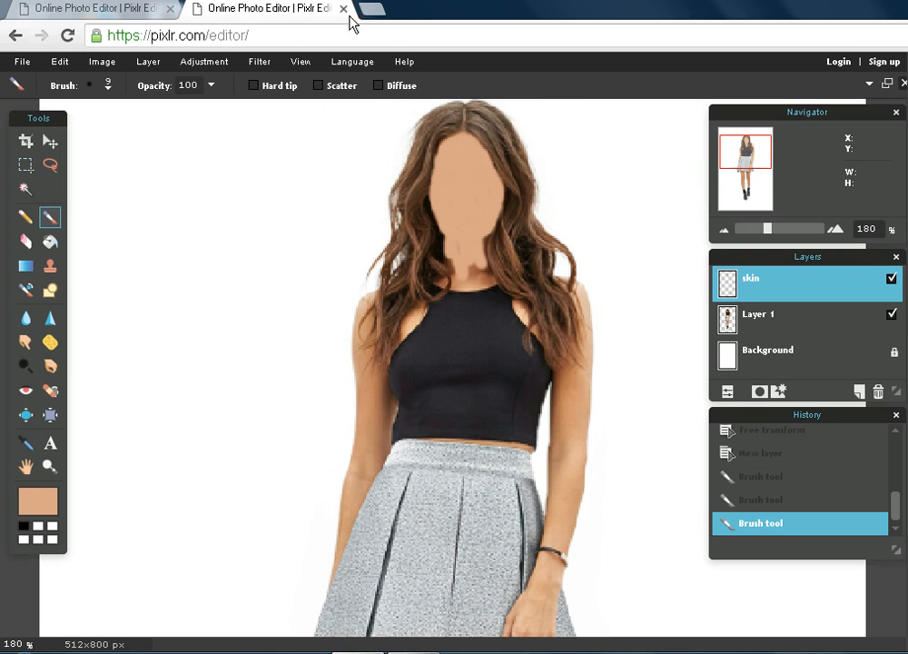
Switch to the other open Pixlr document, close the one with only the face painted, and select and show the skin layer.
{"action": "left_click", "coordinate": [81, 9]}
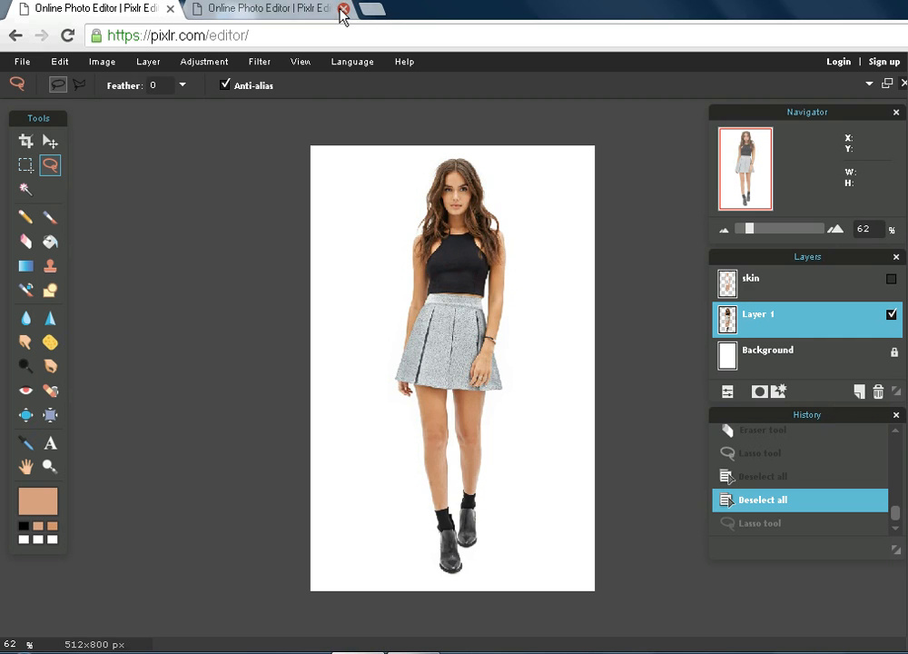
{"action": "left_click", "coordinate": [343, 9]}
{"action": "left_click", "coordinate": [620, 156]}
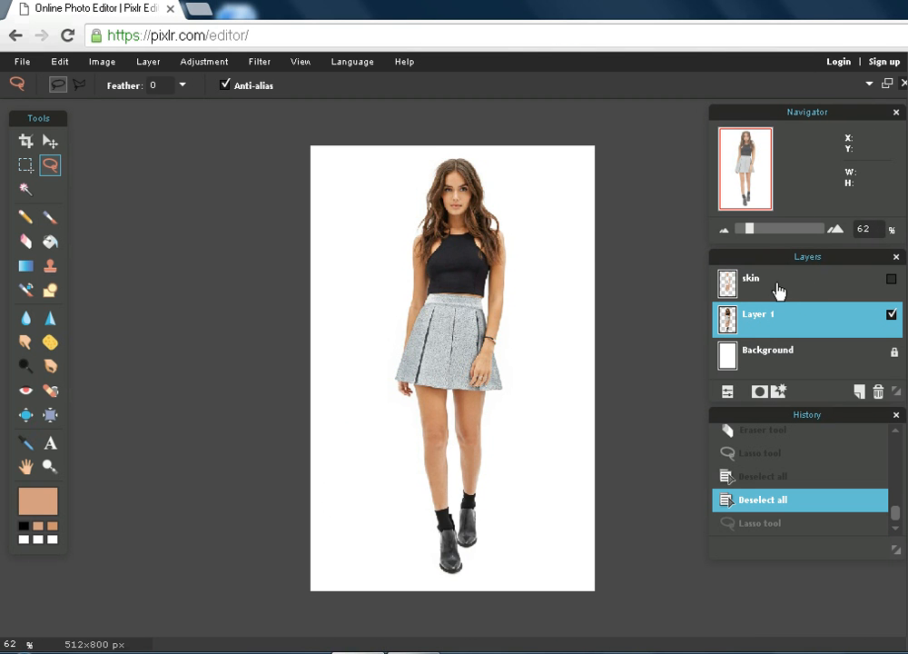
{"action": "left_click", "coordinate": [778, 289]}
{"action": "left_click", "coordinate": [891, 279]}
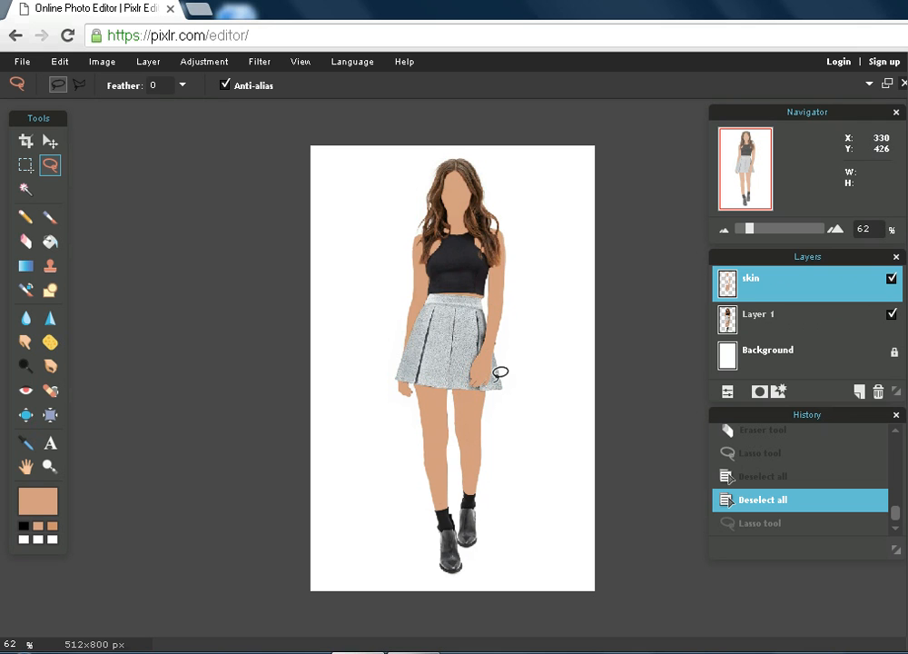
Add a new layer, place it directly below the skin layer, and name it "shirt".
{"action": "left_click", "coordinate": [862, 392]}
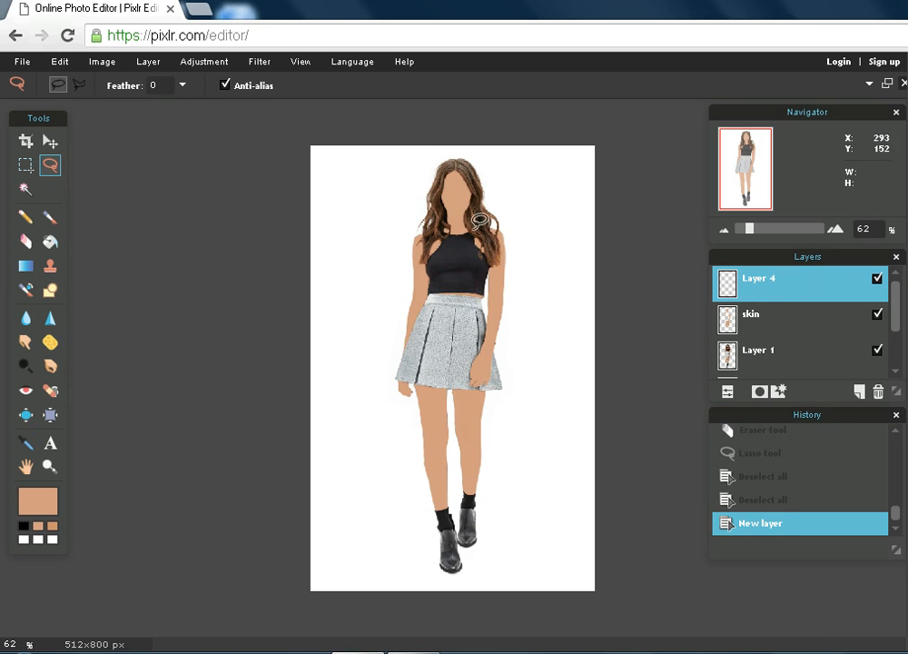
{"action": "left_click_drag", "start_coordinate": [772, 283], "coordinate": [780, 294]}
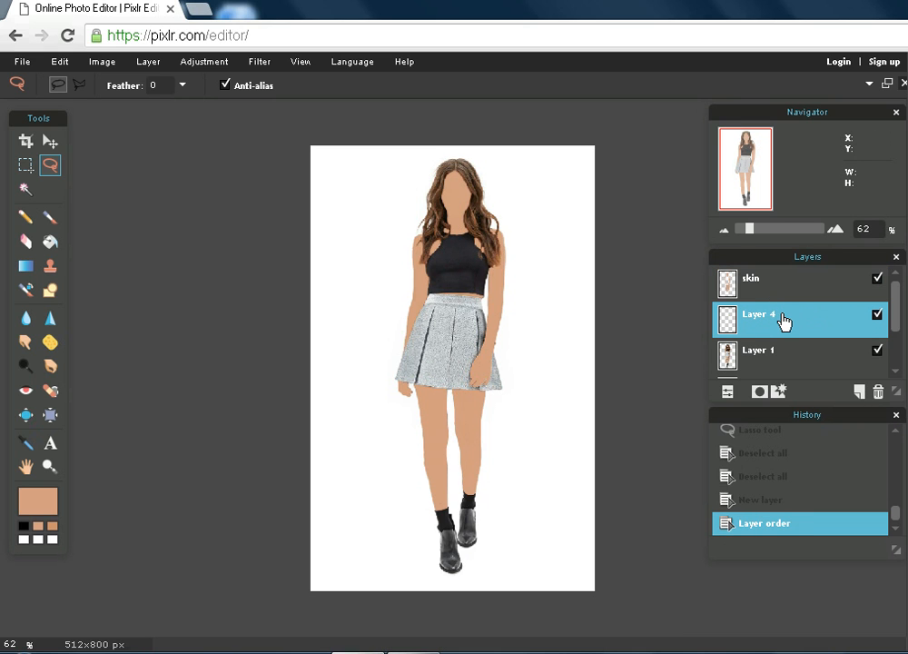
{"action": "double_click", "coordinate": [781, 320]}
{"action": "key", "text": "BackSpace"}
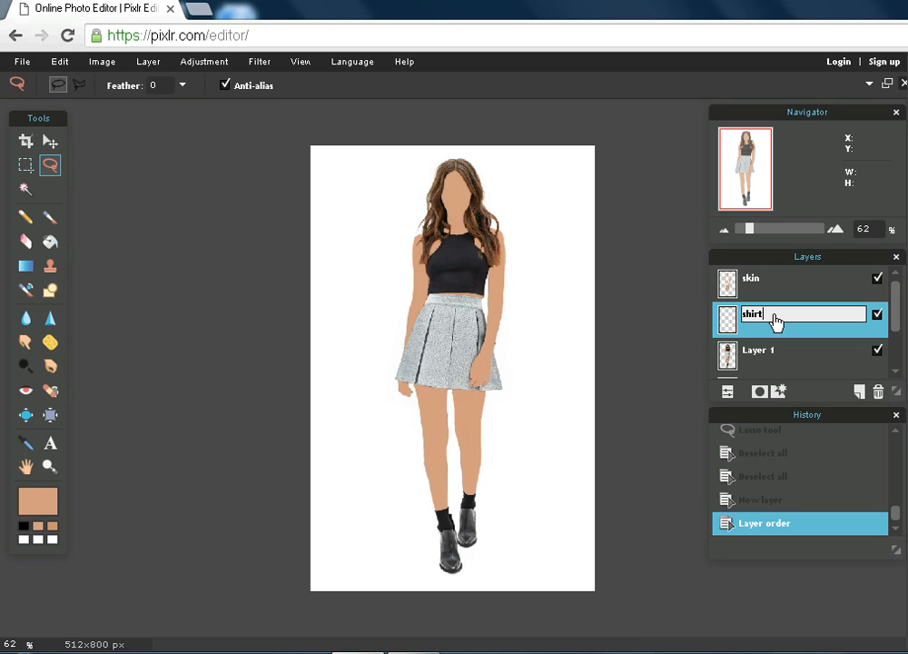
{"action": "left_click", "coordinate": [786, 334]}
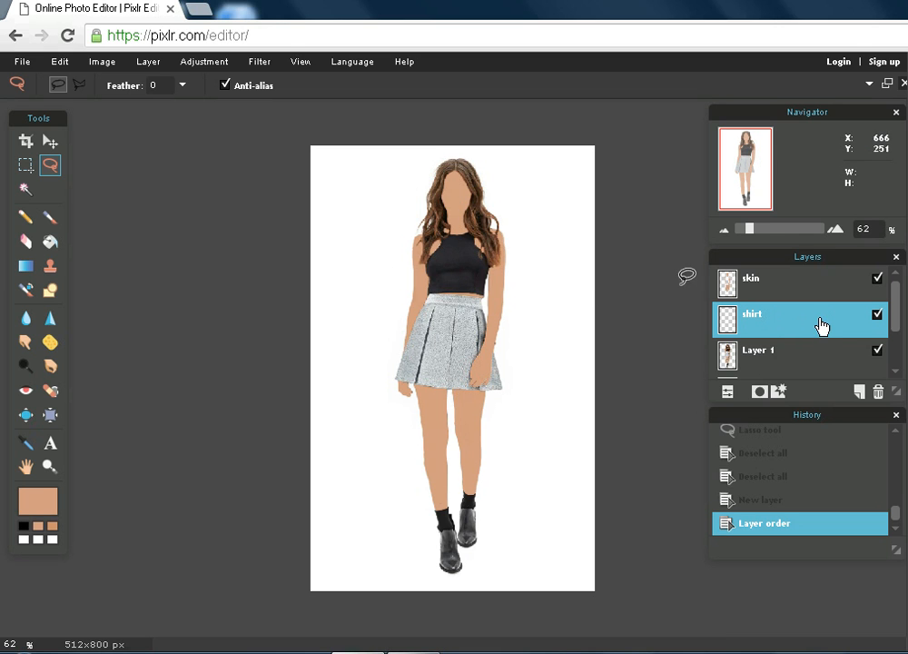
Choose the Brush tool and set the paint colour to the dark tone 2c282e sampled from the model's top.
{"action": "left_click", "coordinate": [50, 222]}
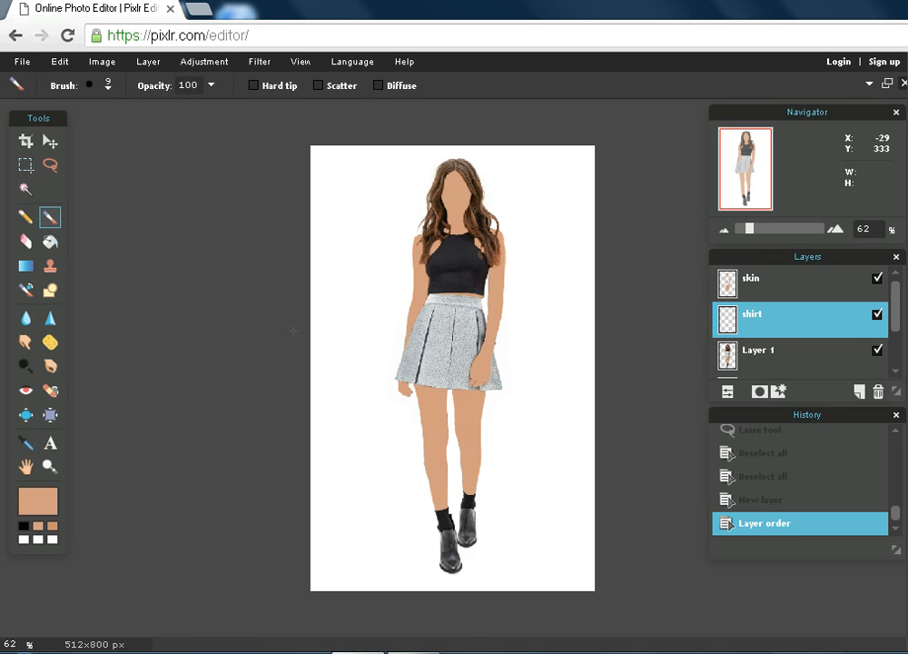
{"action": "left_click", "coordinate": [41, 497]}
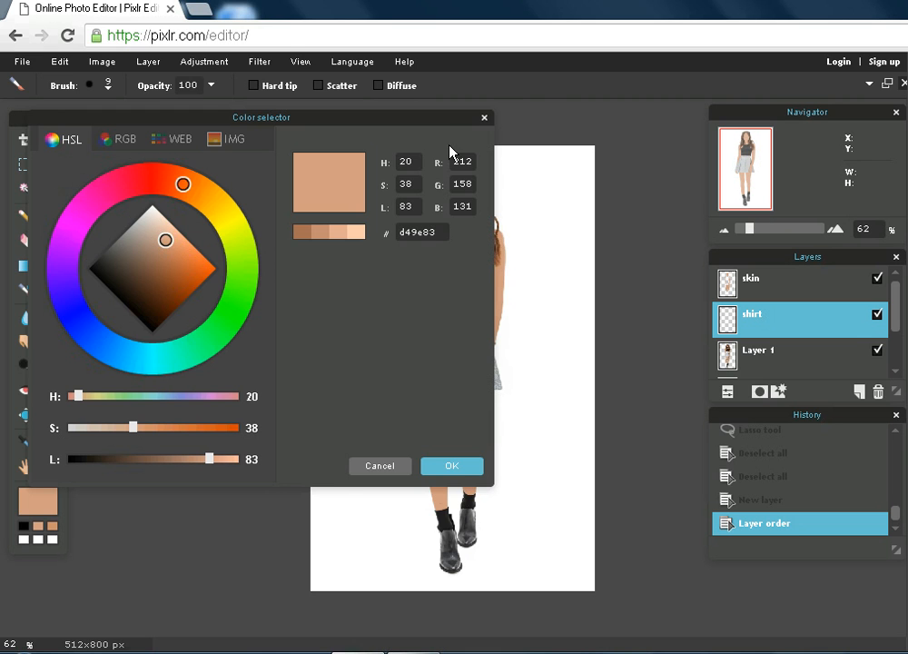
{"action": "left_click_drag", "start_coordinate": [440, 118], "coordinate": [301, 128]}
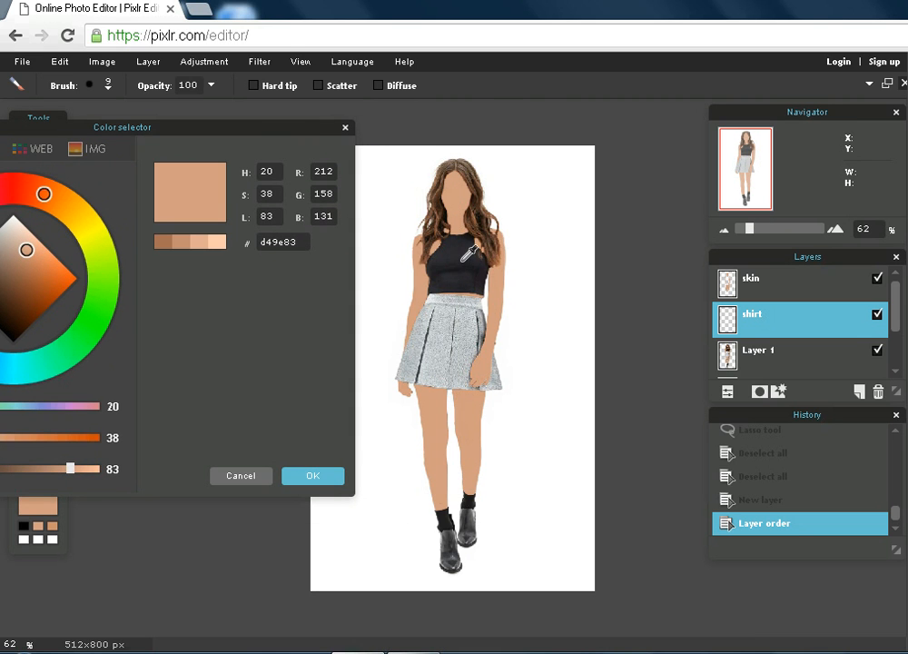
{"action": "left_click", "coordinate": [457, 258]}
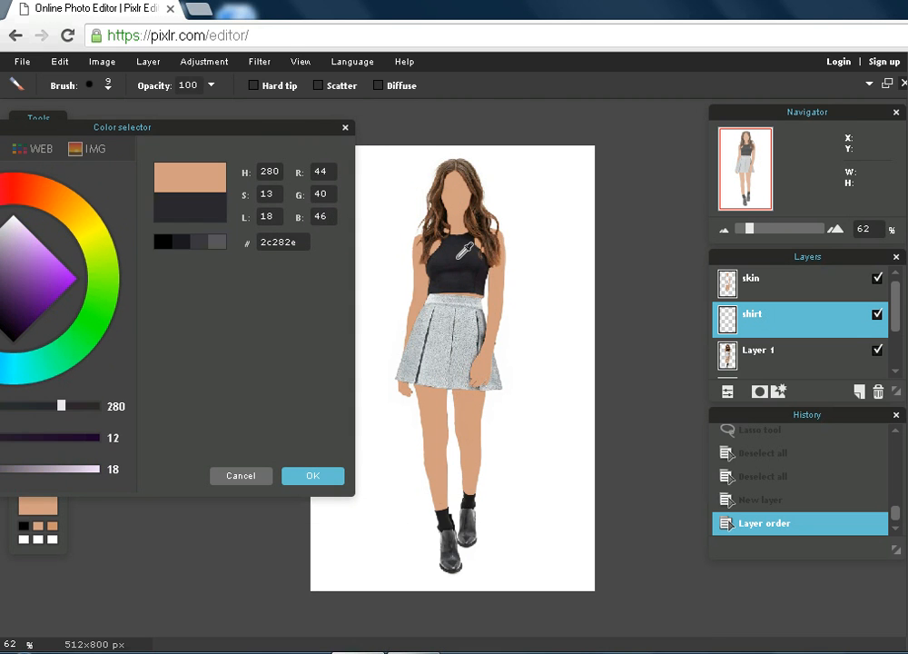
{"action": "left_click", "coordinate": [313, 476]}
Paint the left chest area of the model's top on the shirt layer with the size 9 brush.
{"action": "left_click_drag", "start_coordinate": [750, 230], "coordinate": [770, 230]}
{"action": "left_click_drag", "start_coordinate": [738, 156], "coordinate": [738, 138]}
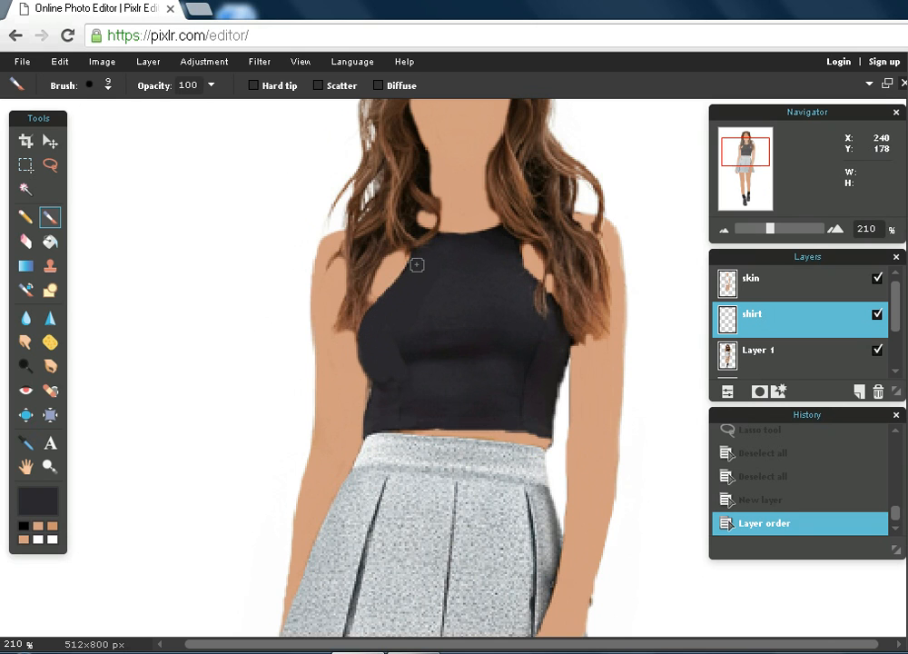
{"action": "left_click_drag", "start_coordinate": [406, 350], "coordinate": [369, 331]}
Paint the fine pixels along the top's left edge and lower-left corner with the size 1 brush.
{"action": "left_click", "coordinate": [106, 84]}
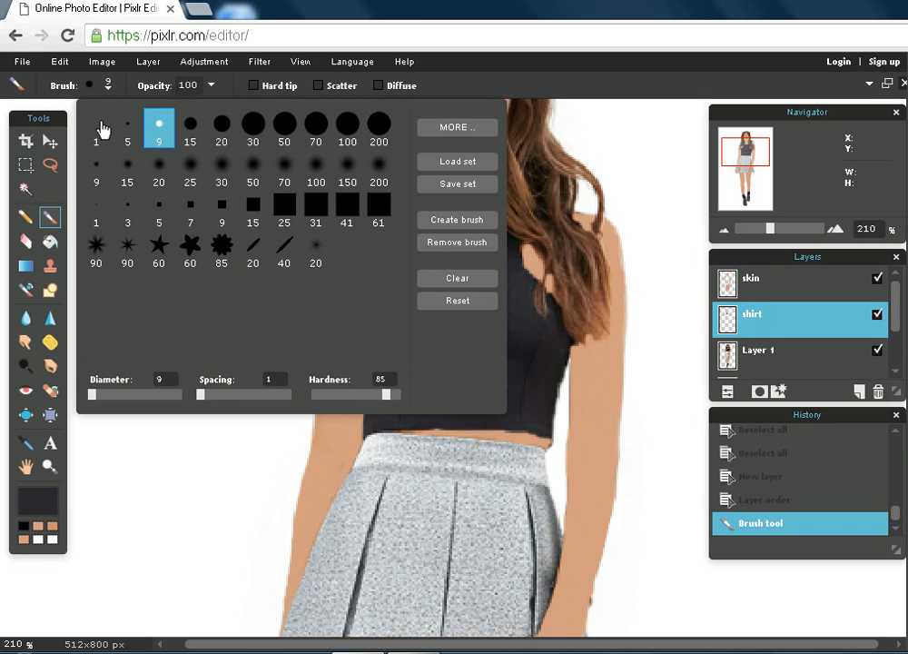
{"action": "left_click", "coordinate": [102, 126]}
{"action": "left_click_drag", "start_coordinate": [767, 230], "coordinate": [810, 232]}
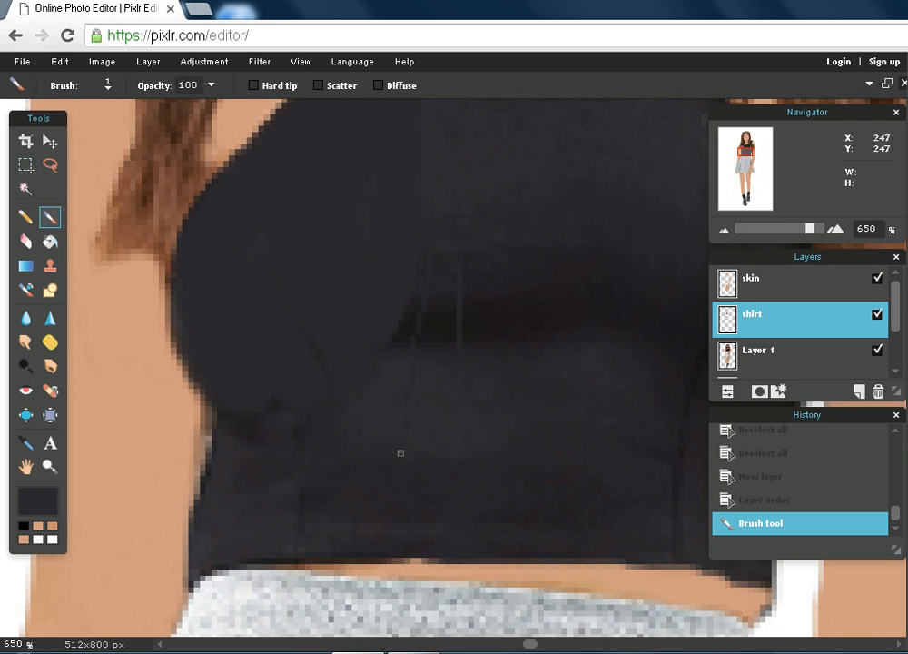
{"action": "left_click_drag", "start_coordinate": [295, 352], "coordinate": [228, 435]}
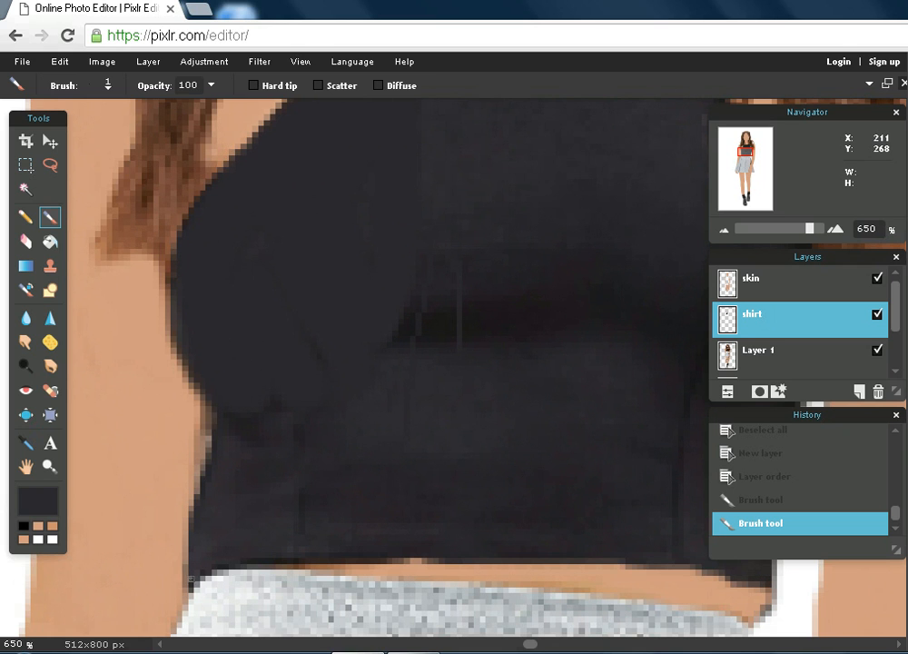
{"action": "left_click", "coordinate": [193, 582]}
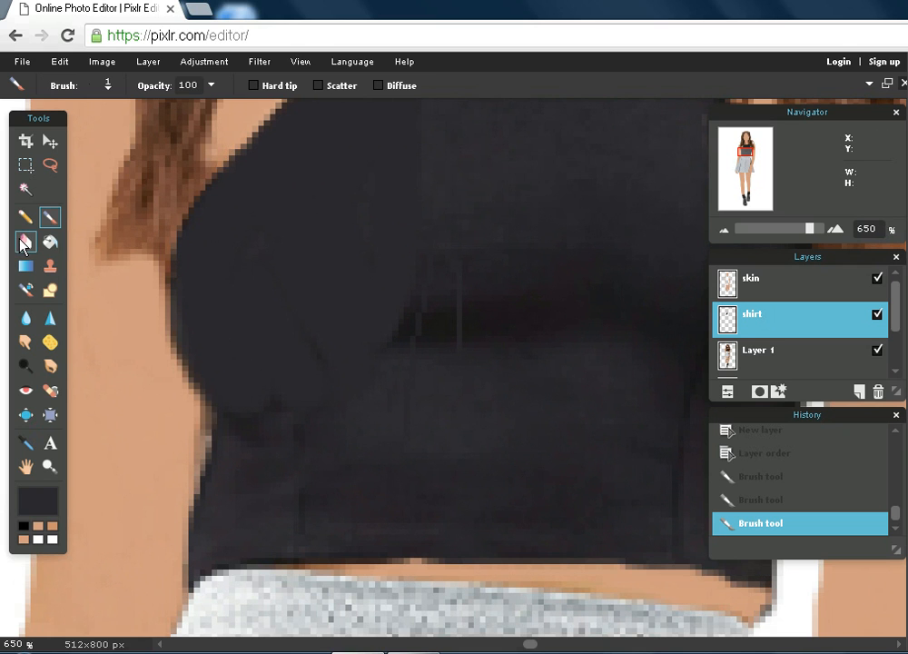
Fill in the rest of the model's top up to the neckline with the soft size 15 brush.
{"action": "left_click", "coordinate": [106, 87]}
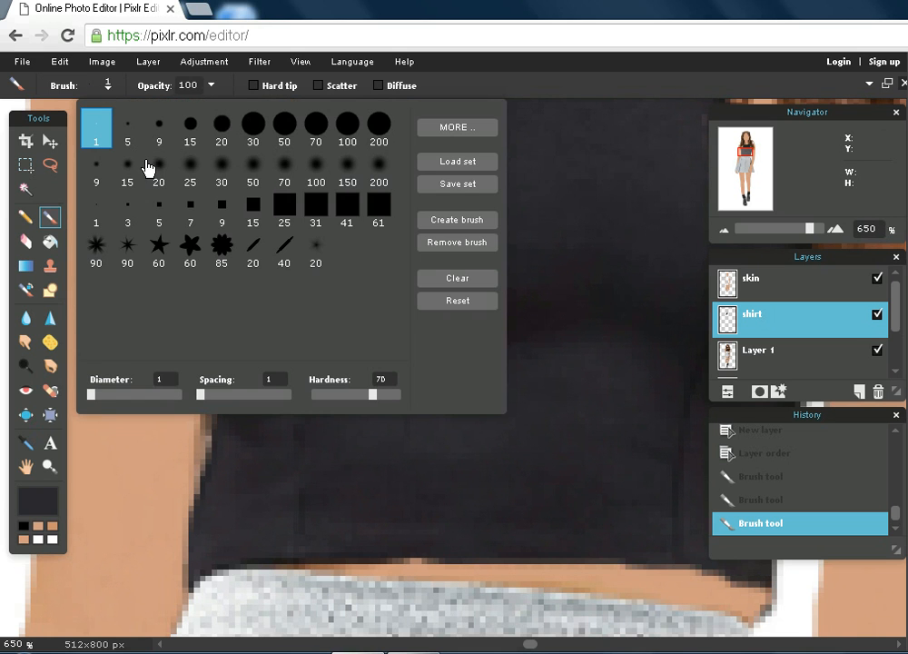
{"action": "left_click", "coordinate": [127, 172]}
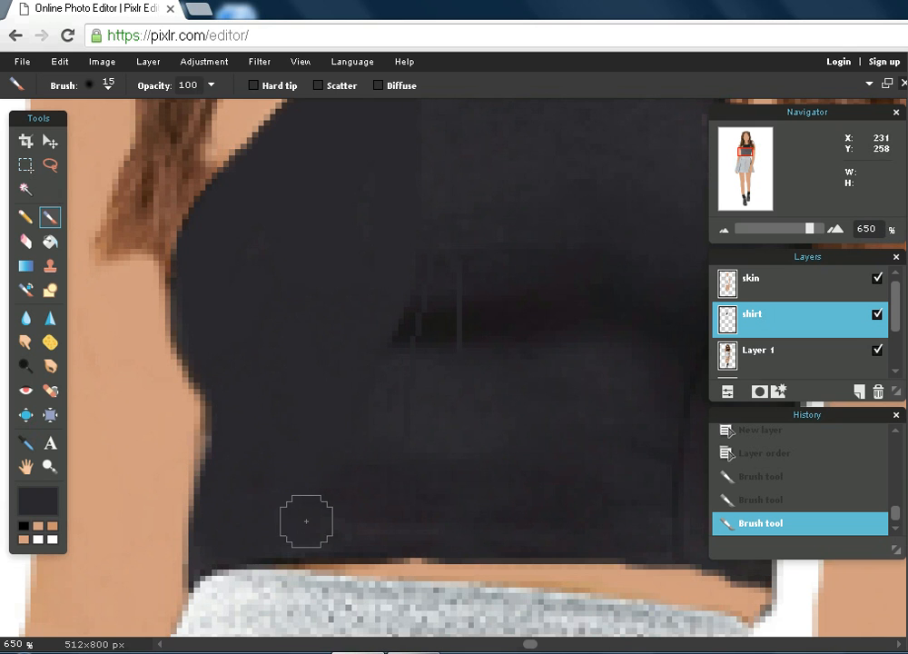
{"action": "mouse_move", "coordinate": [316, 527]}
{"action": "left_mouse_down"}
{"action": "mouse_move", "coordinate": [268, 538]}
{"action": "mouse_move", "coordinate": [400, 446]}
{"action": "mouse_move", "coordinate": [406, 353]}
{"action": "mouse_move", "coordinate": [430, 397]}
{"action": "mouse_move", "coordinate": [488, 193]}
{"action": "mouse_move", "coordinate": [483, 464]}
{"action": "mouse_move", "coordinate": [359, 221]}
{"action": "mouse_move", "coordinate": [376, 541]}
{"action": "mouse_move", "coordinate": [399, 549]}
{"action": "mouse_move", "coordinate": [475, 524]}
{"action": "mouse_move", "coordinate": [528, 523]}
{"action": "mouse_move", "coordinate": [371, 522]}
{"action": "mouse_move", "coordinate": [462, 484]}
{"action": "mouse_move", "coordinate": [326, 521]}
{"action": "mouse_move", "coordinate": [565, 520]}
{"action": "mouse_move", "coordinate": [284, 543]}
{"action": "mouse_move", "coordinate": [423, 522]}
{"action": "mouse_move", "coordinate": [555, 518]}
{"action": "mouse_move", "coordinate": [465, 536]}
{"action": "mouse_move", "coordinate": [231, 543]}
{"action": "mouse_move", "coordinate": [338, 508]}
{"action": "mouse_move", "coordinate": [532, 480]}
{"action": "mouse_move", "coordinate": [600, 243]}
{"action": "mouse_move", "coordinate": [598, 491]}
{"action": "mouse_move", "coordinate": [478, 228]}
{"action": "mouse_move", "coordinate": [537, 314]}
{"action": "mouse_move", "coordinate": [587, 437]}
{"action": "mouse_move", "coordinate": [588, 195]}
{"action": "mouse_move", "coordinate": [643, 441]}
{"action": "mouse_move", "coordinate": [641, 255]}
{"action": "mouse_move", "coordinate": [660, 481]}
{"action": "mouse_move", "coordinate": [644, 504]}
{"action": "mouse_move", "coordinate": [566, 517]}
{"action": "mouse_move", "coordinate": [654, 518]}
{"action": "mouse_move", "coordinate": [576, 528]}
{"action": "mouse_move", "coordinate": [761, 561]}
{"action": "mouse_move", "coordinate": [737, 559]}
{"action": "mouse_move", "coordinate": [703, 465]}
{"action": "mouse_move", "coordinate": [653, 133]}
{"action": "left_mouse_up"}
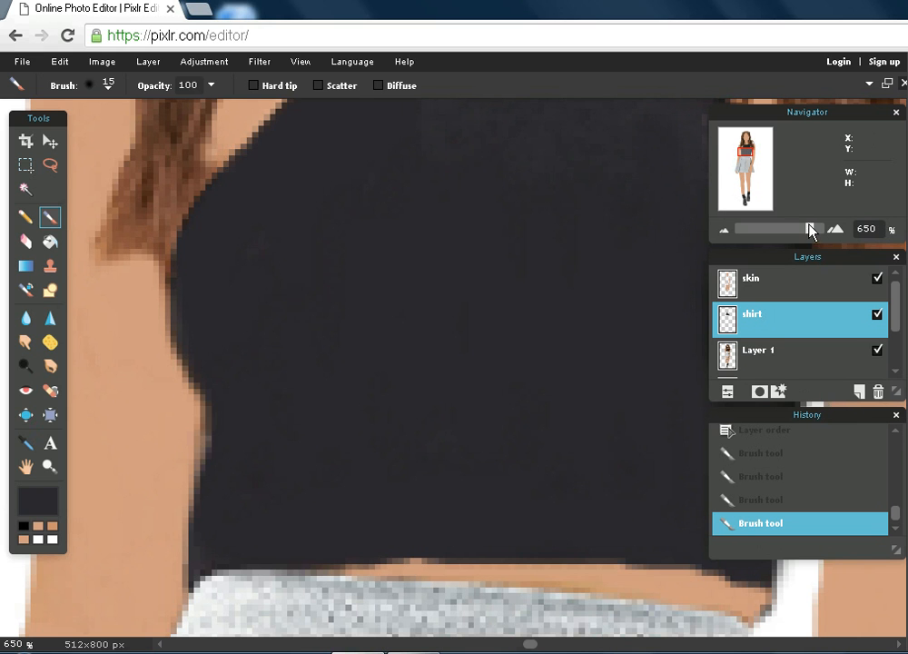
{"action": "left_click_drag", "start_coordinate": [809, 234], "coordinate": [774, 235]}
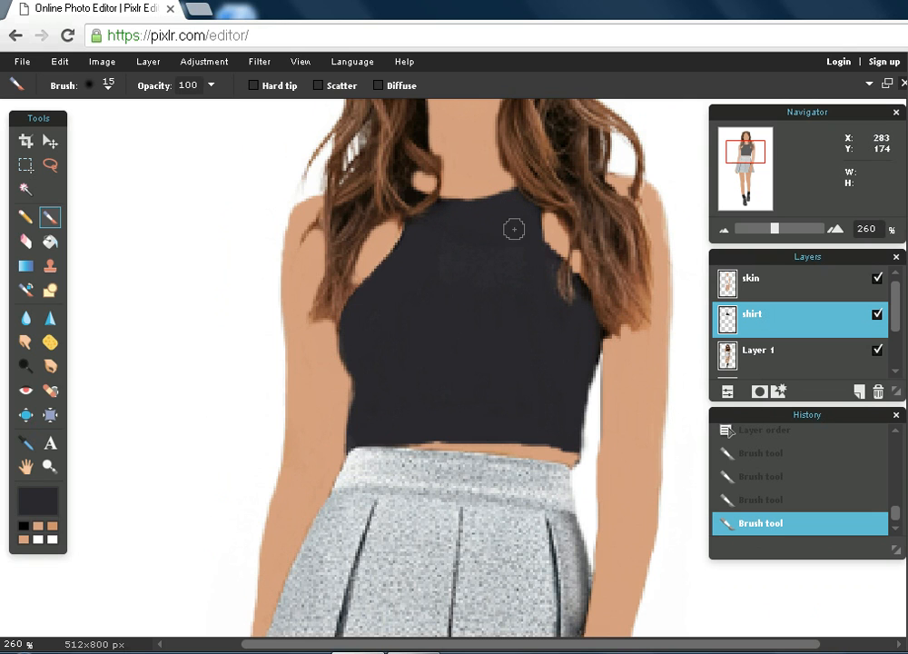
{"action": "left_click", "coordinate": [427, 204]}
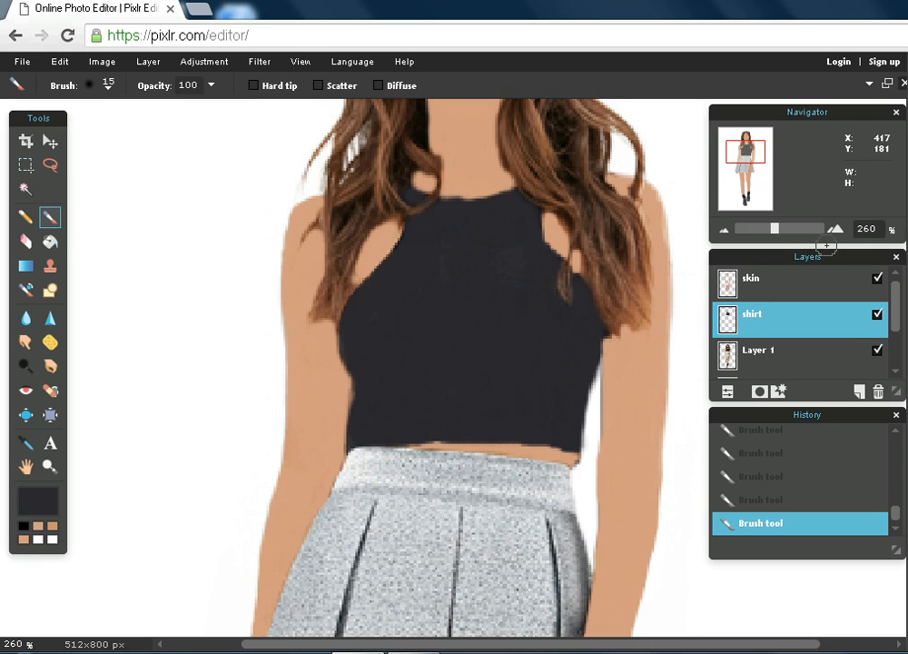
Move the shirt layer above the skin layer.
{"action": "left_click_drag", "start_coordinate": [777, 231], "coordinate": [761, 234]}
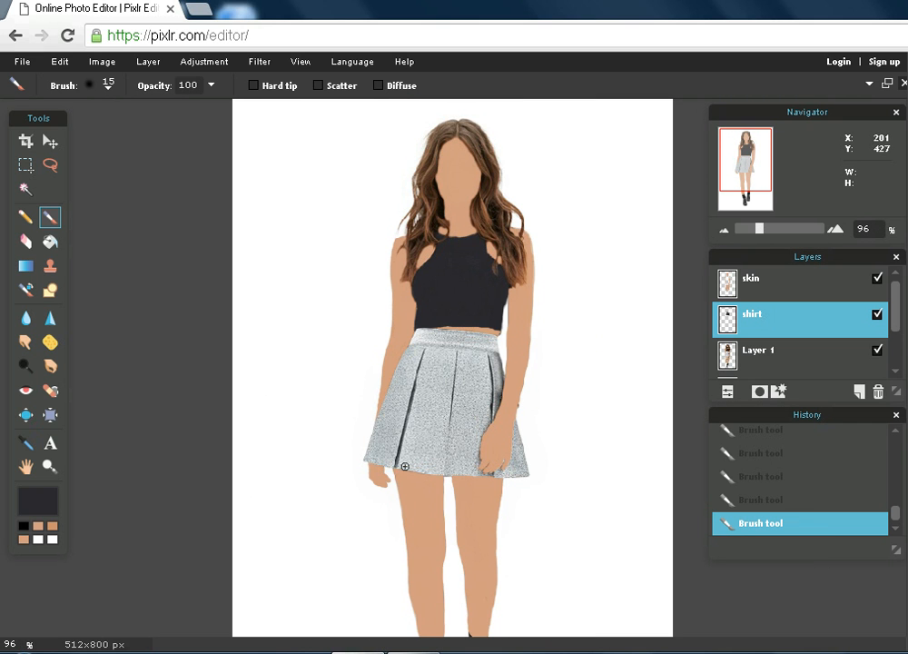
{"action": "left_click_drag", "start_coordinate": [761, 234], "coordinate": [779, 238]}
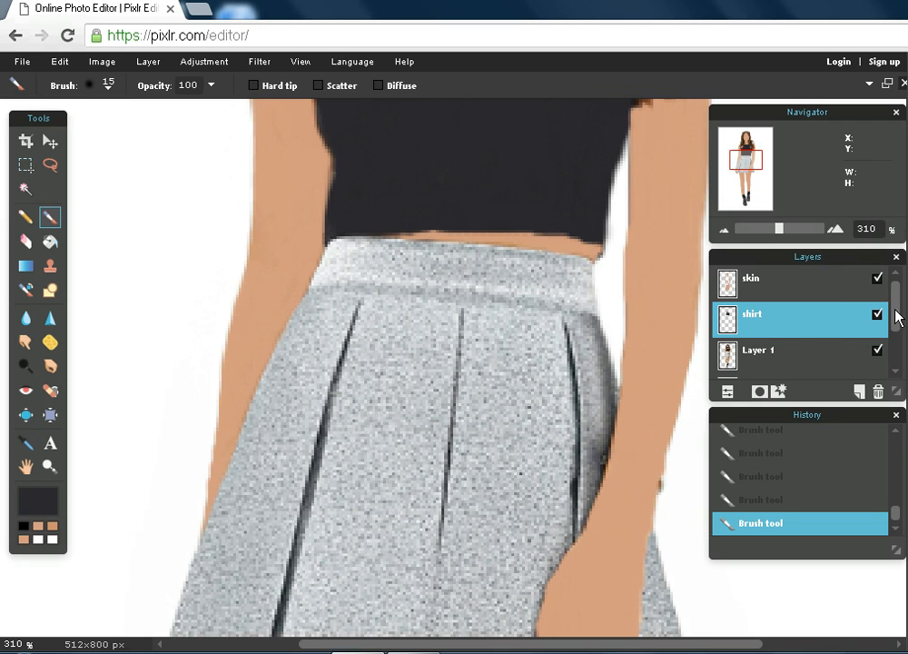
{"action": "left_click_drag", "start_coordinate": [790, 334], "coordinate": [793, 282]}
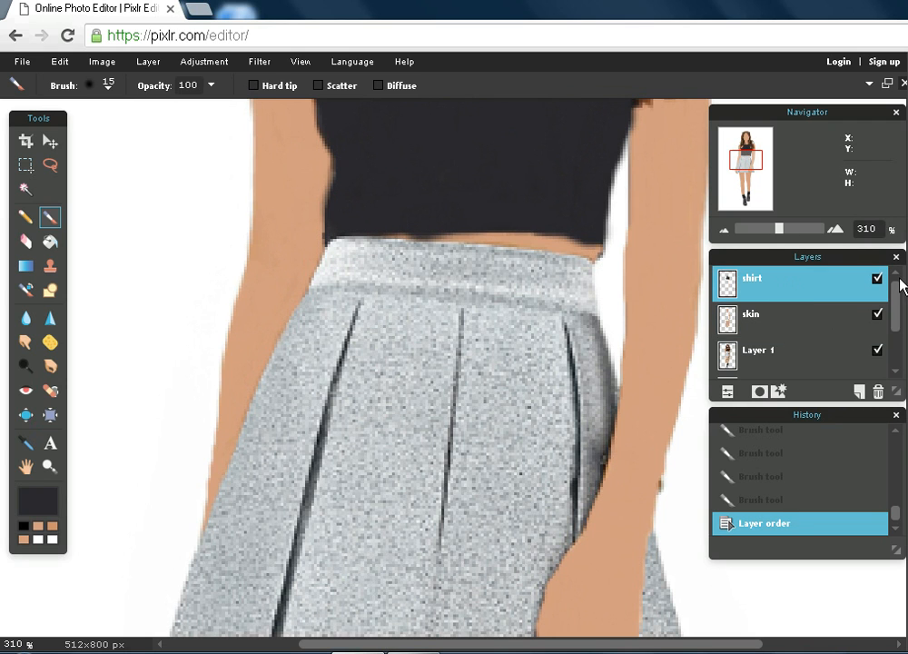
Erase stray shirt paint along the waist hem and the neckline with the size 9 Eraser.
{"action": "left_click", "coordinate": [26, 241]}
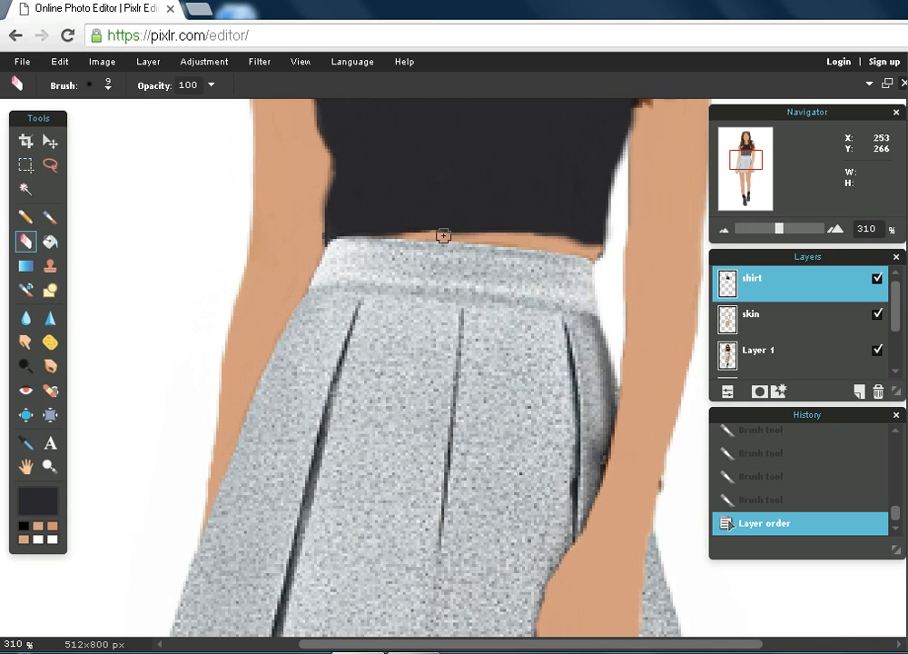
{"action": "left_click_drag", "start_coordinate": [379, 242], "coordinate": [400, 243]}
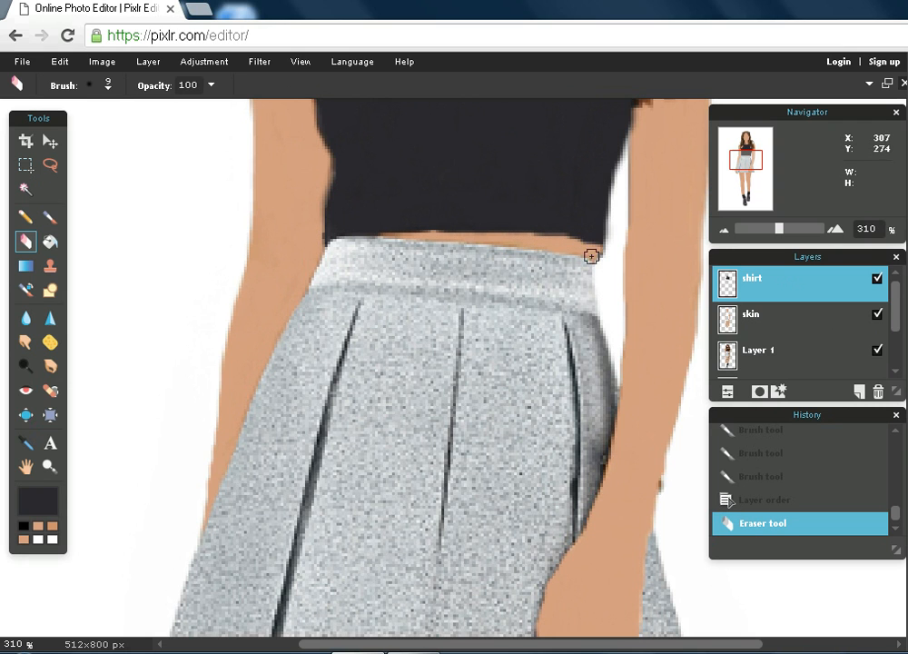
{"action": "mouse_move", "coordinate": [588, 245]}
{"action": "left_mouse_down"}
{"action": "mouse_move", "coordinate": [622, 220]}
{"action": "mouse_move", "coordinate": [611, 264]}
{"action": "left_mouse_up"}
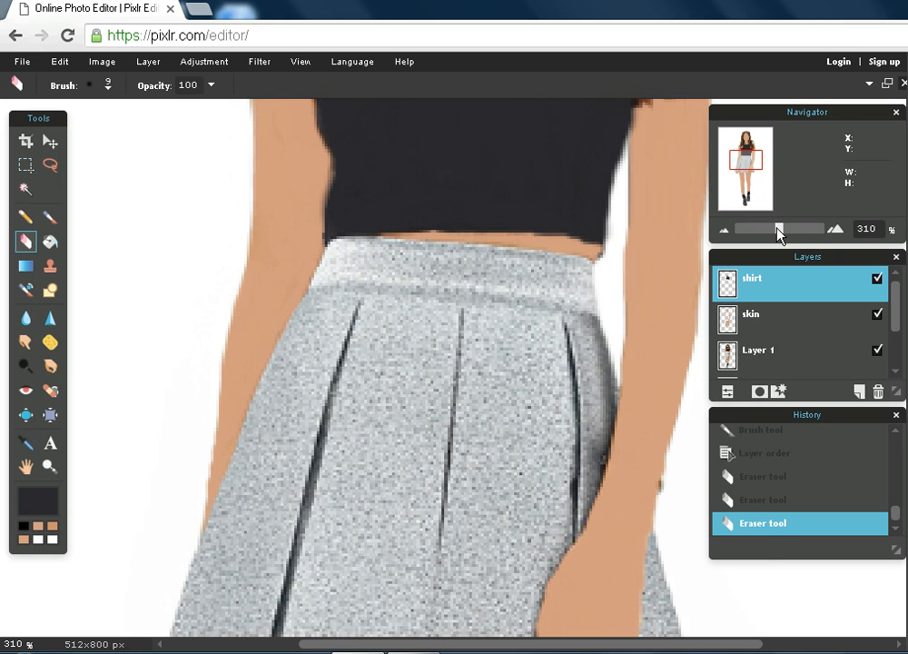
{"action": "left_click_drag", "start_coordinate": [777, 228], "coordinate": [765, 229]}
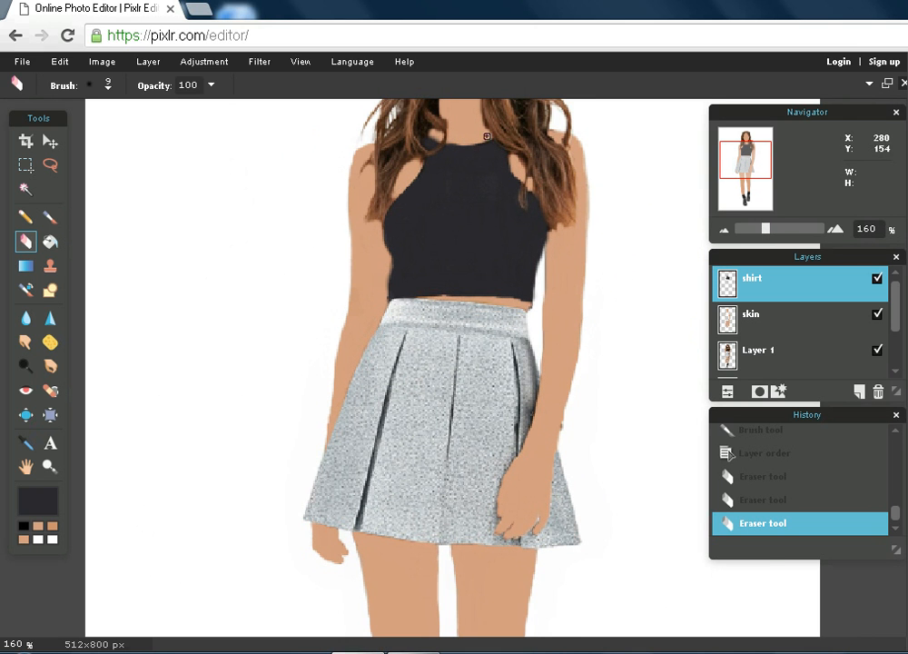
{"action": "left_click_drag", "start_coordinate": [444, 141], "coordinate": [427, 143]}
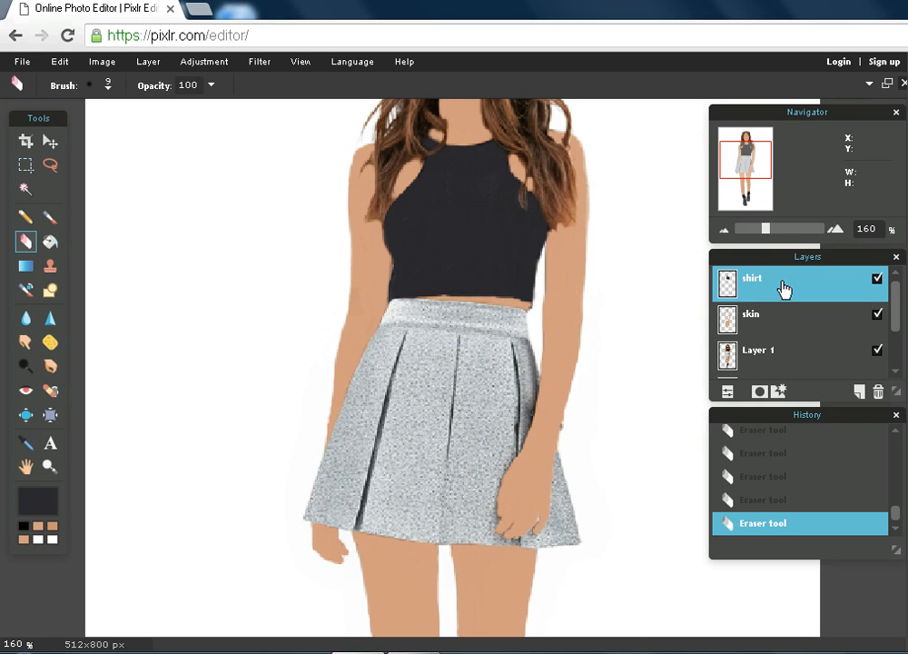
Touch up the lower left and right sides of the top with the soft size 15 brush on the shirt layer.
{"action": "left_click_drag", "start_coordinate": [765, 228], "coordinate": [791, 233]}
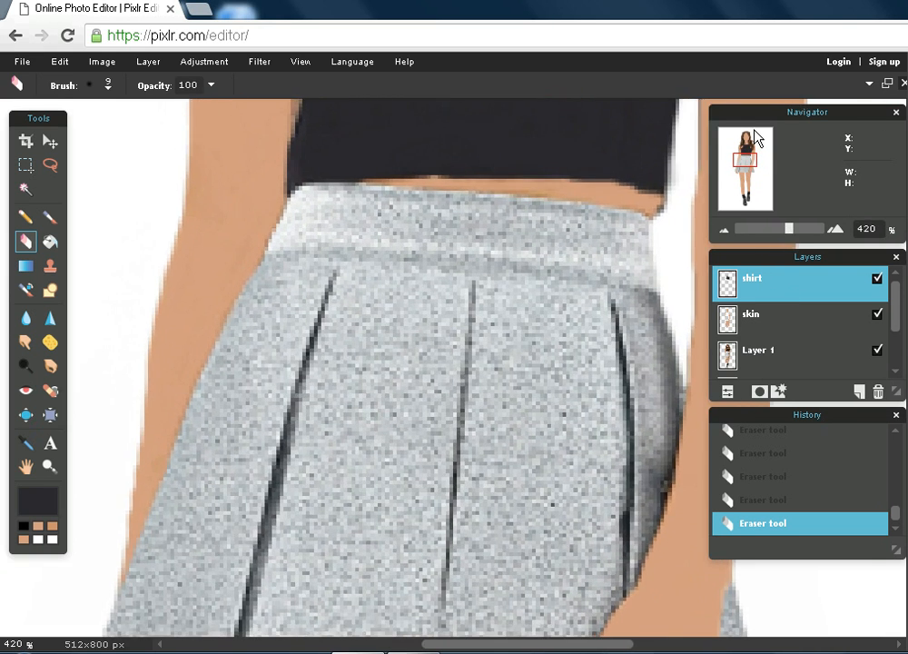
{"action": "left_click_drag", "start_coordinate": [750, 162], "coordinate": [752, 147]}
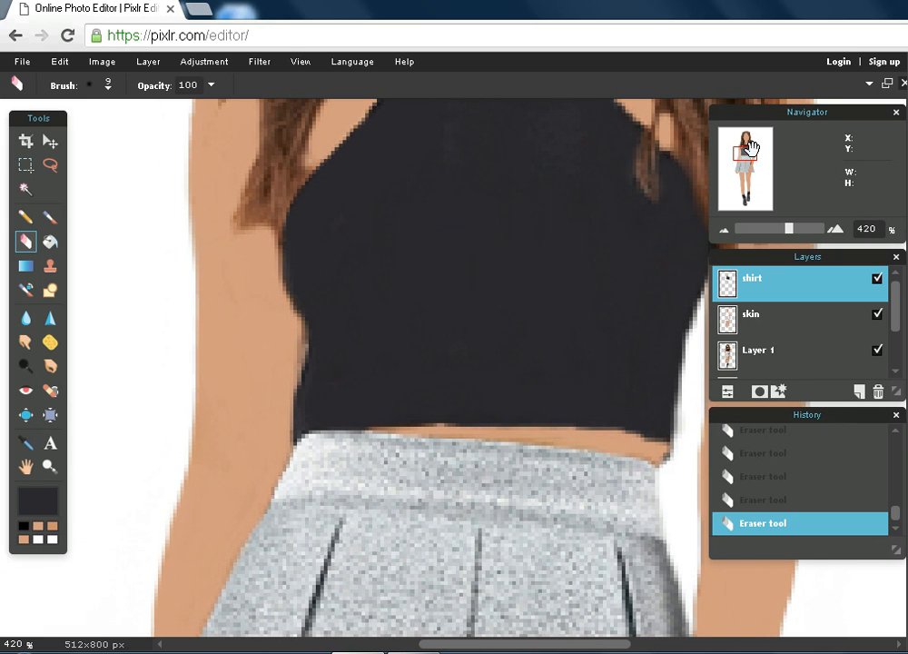
{"action": "left_click", "coordinate": [50, 216]}
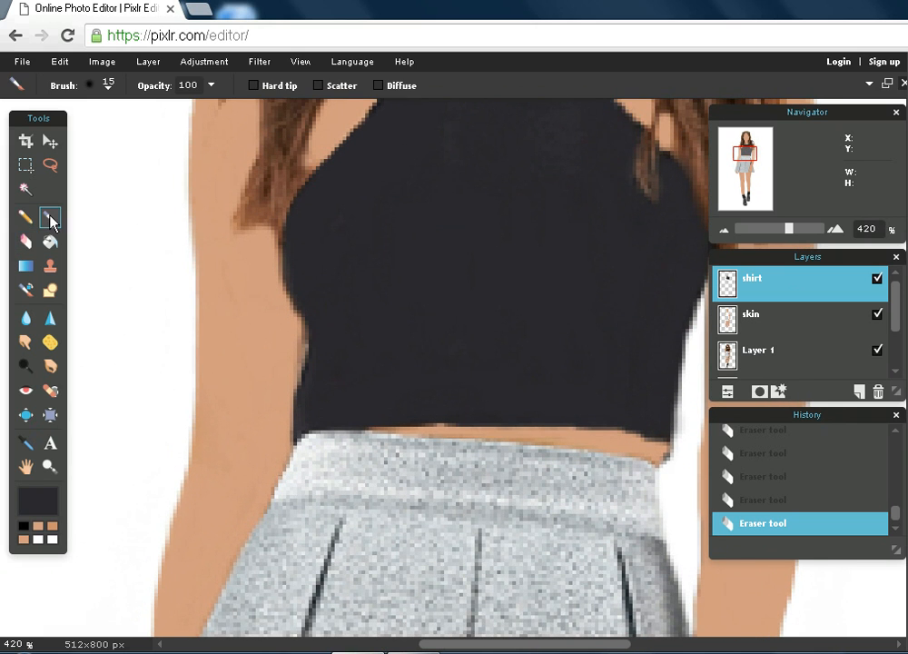
{"action": "left_click_drag", "start_coordinate": [328, 330], "coordinate": [323, 389]}
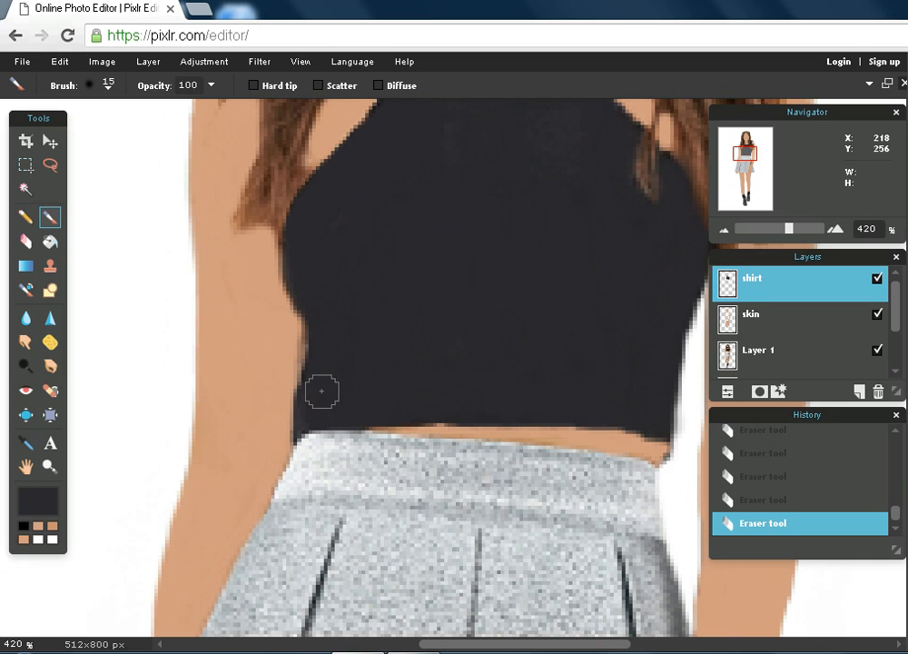
{"action": "left_click_drag", "start_coordinate": [654, 355], "coordinate": [627, 377]}
{"action": "left_click", "coordinate": [736, 328]}
{"action": "mouse_move", "coordinate": [690, 466]}
{"action": "left_mouse_down"}
{"action": "mouse_move", "coordinate": [685, 451]}
{"action": "mouse_move", "coordinate": [678, 472]}
{"action": "left_mouse_up"}
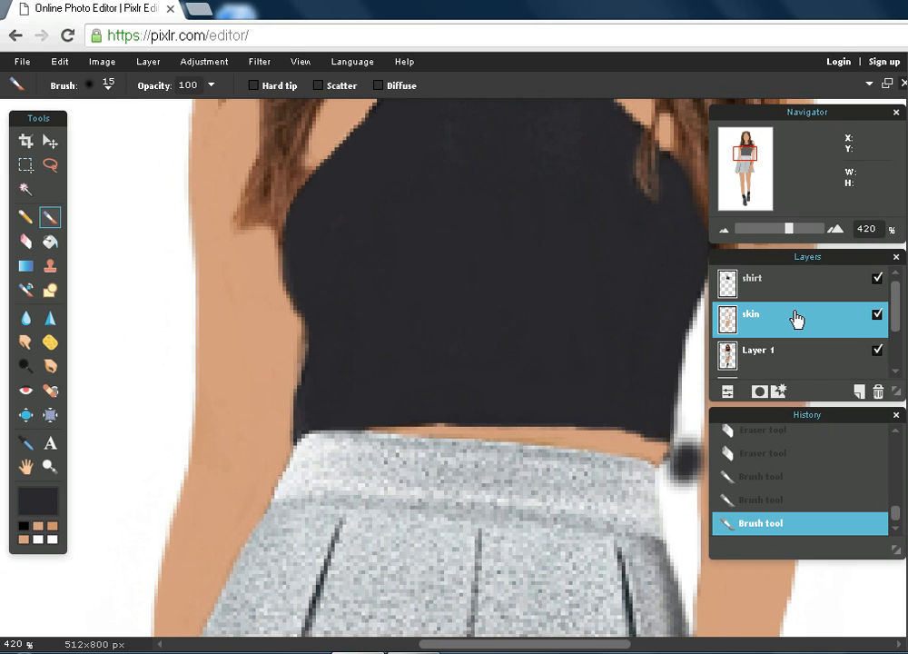
{"action": "left_click", "coordinate": [61, 62]}
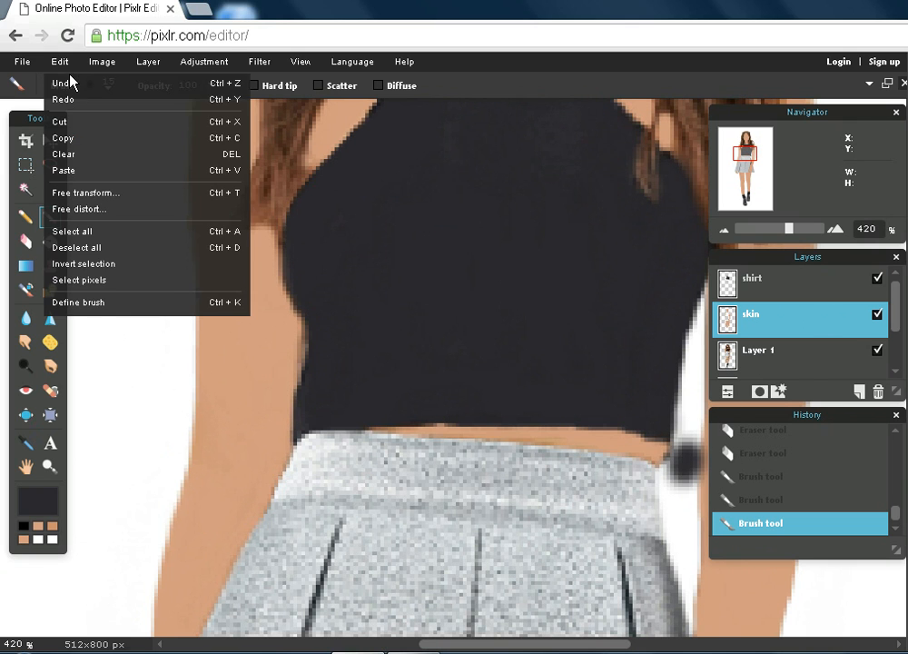
{"action": "left_click", "coordinate": [71, 83]}
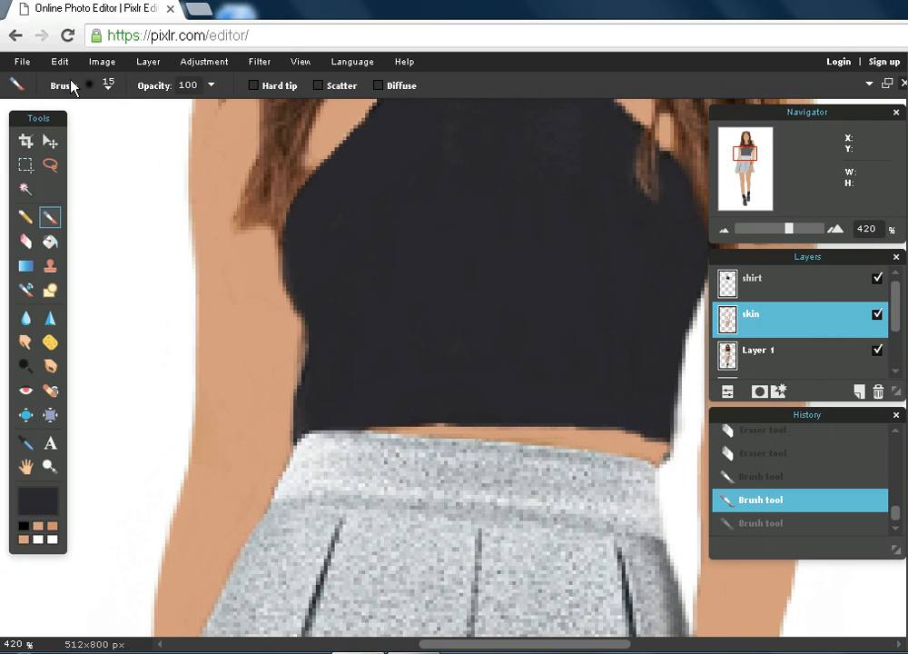
Erase stray skin paint at the waist's right corner and along the top's hem on the skin layer with the size 9 Eraser.
{"action": "left_click", "coordinate": [26, 241]}
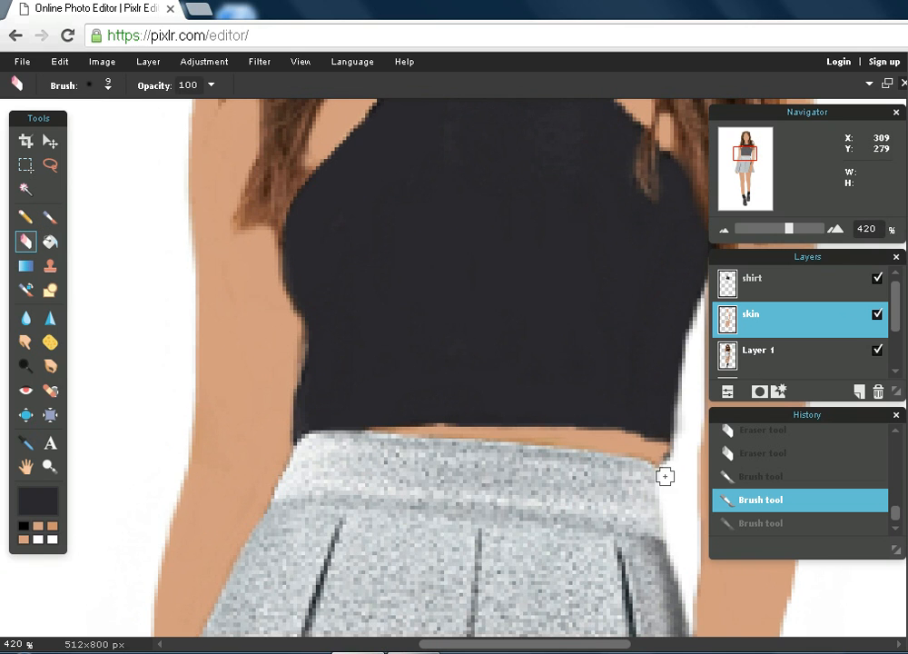
{"action": "left_click", "coordinate": [671, 450]}
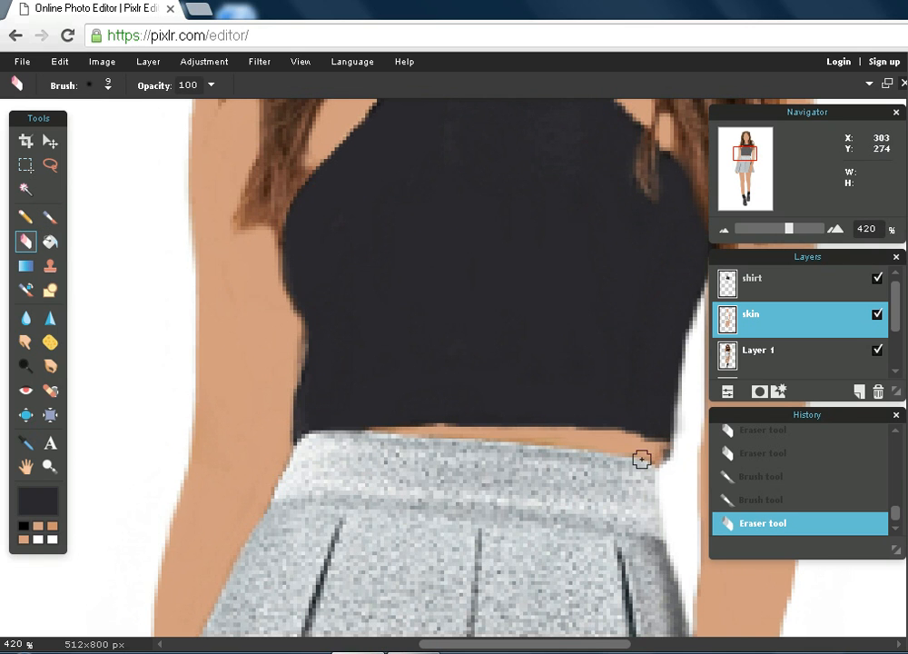
{"action": "left_click", "coordinate": [676, 436]}
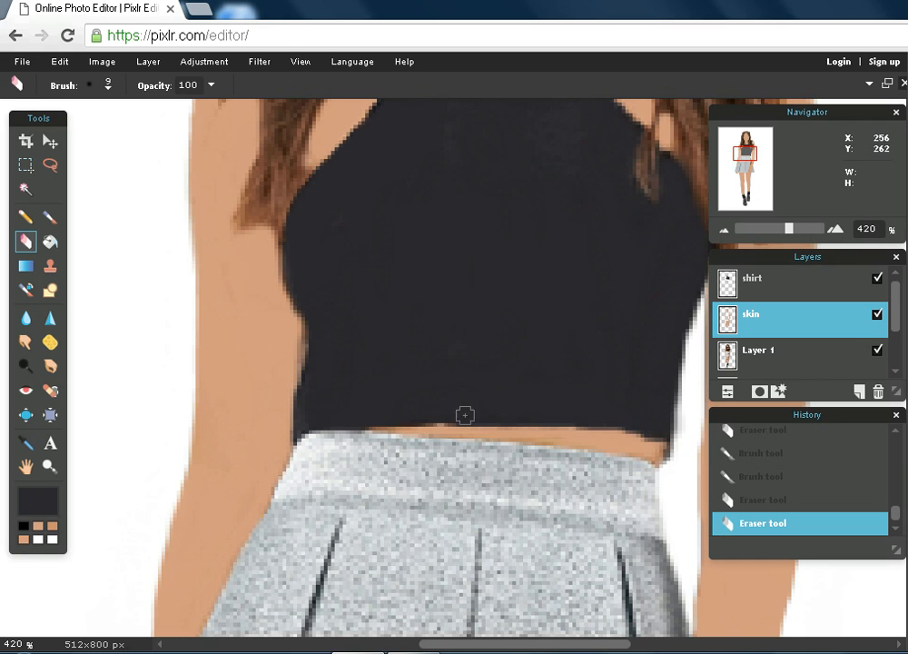
{"action": "left_click_drag", "start_coordinate": [452, 419], "coordinate": [414, 420]}
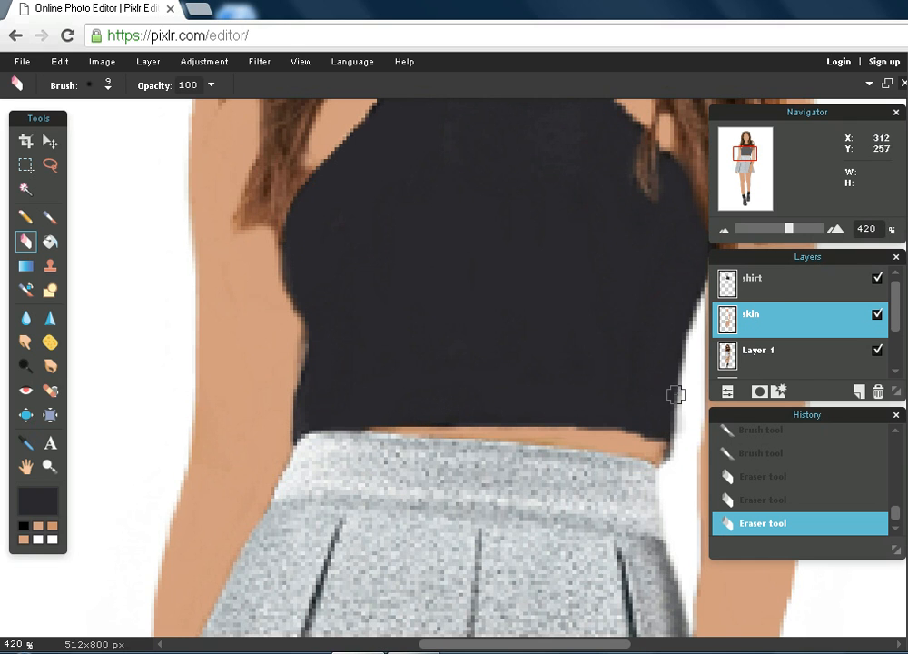
Repaint the top's hem and lower-right corner on the shirt layer with the size 15 brush, erasing the overspill beside the waist.
{"action": "left_click", "coordinate": [776, 292]}
{"action": "left_click", "coordinate": [50, 216]}
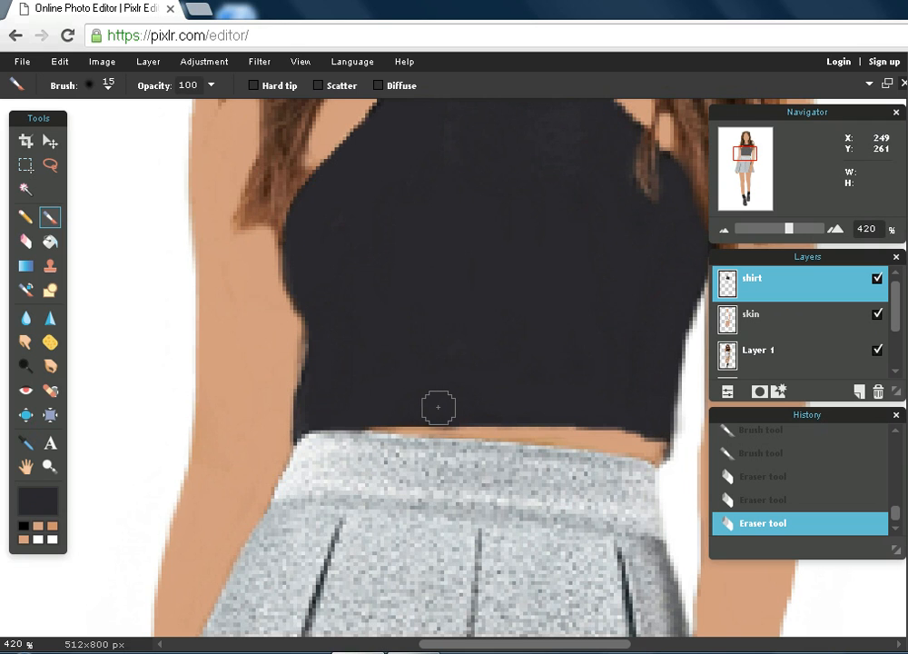
{"action": "left_click_drag", "start_coordinate": [404, 409], "coordinate": [370, 409]}
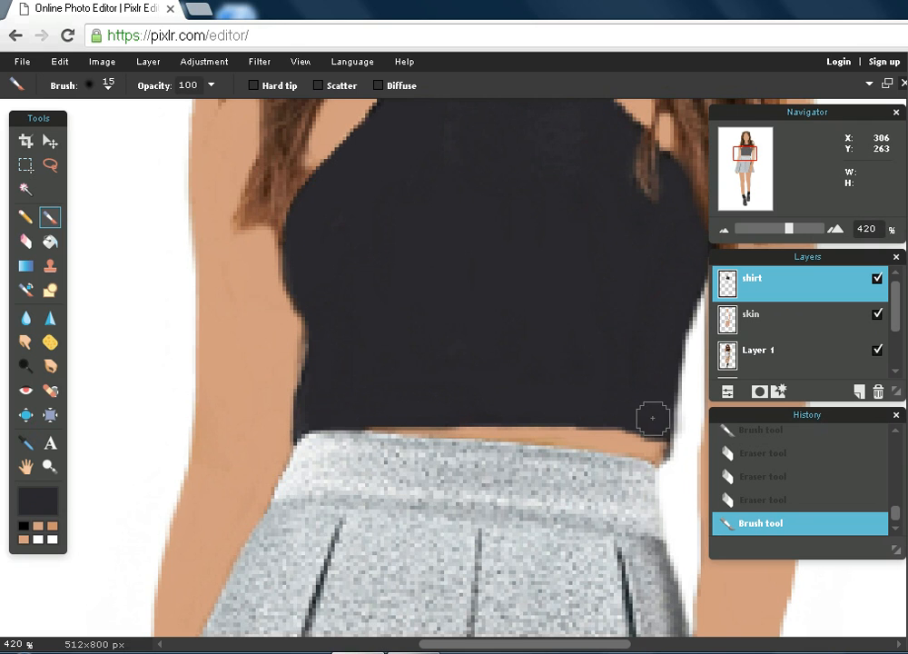
{"action": "left_click", "coordinate": [676, 443]}
{"action": "left_click", "coordinate": [679, 446]}
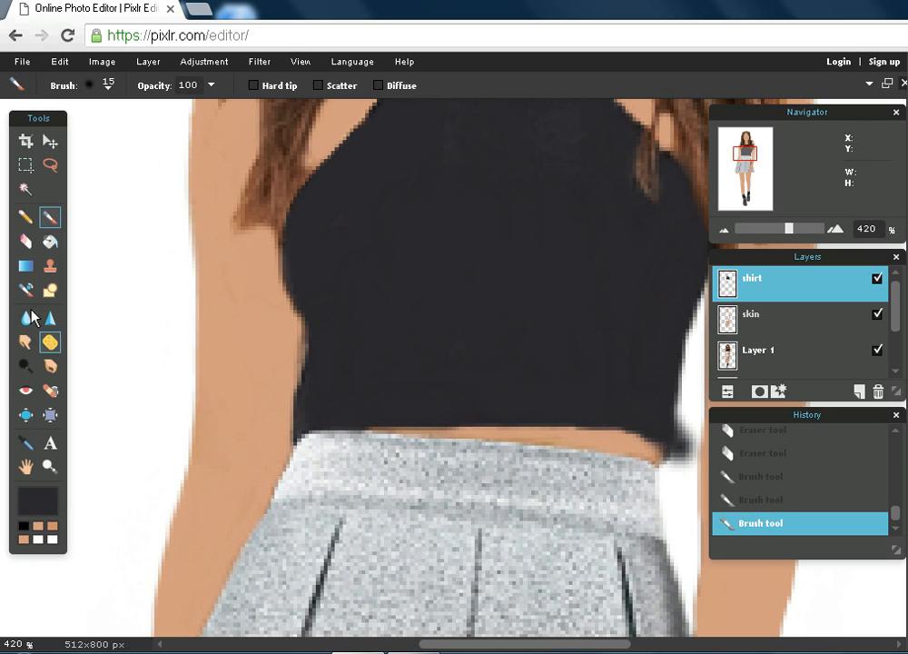
{"action": "left_click", "coordinate": [24, 243]}
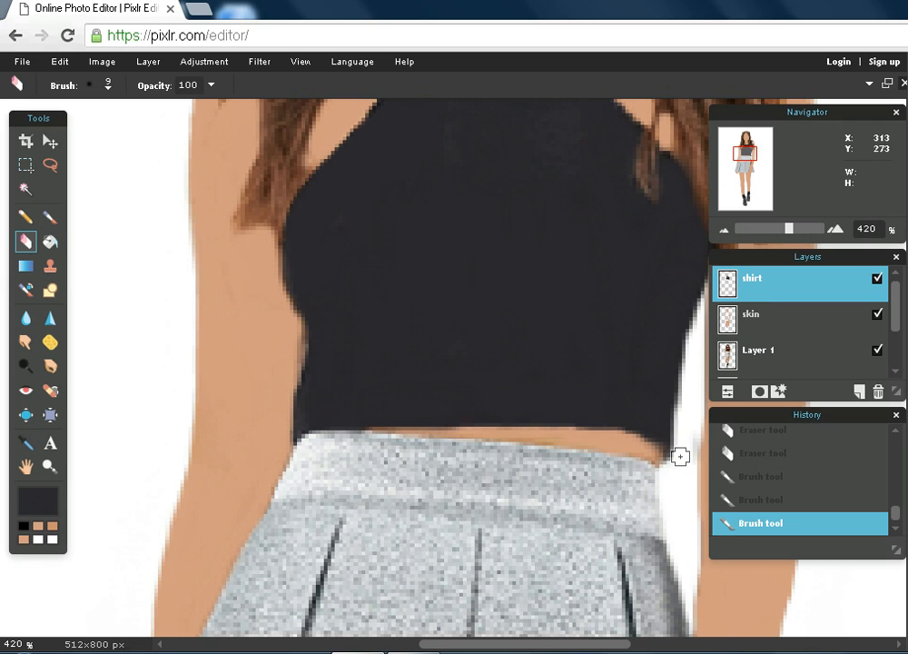
{"action": "left_click", "coordinate": [683, 436]}
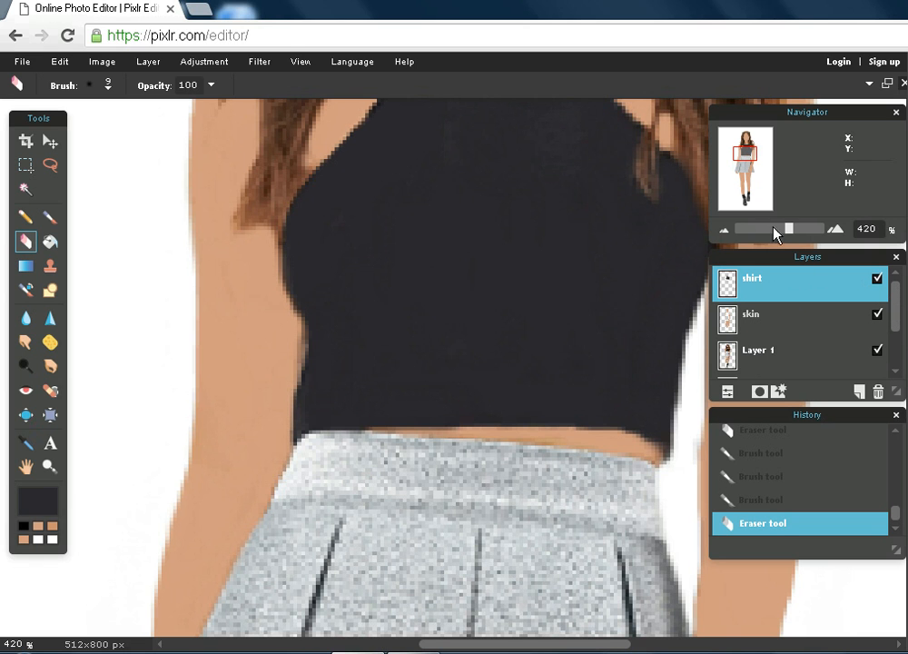
Add a new layer above the shirt, and lasso the model's head, hair and upper torso on Layer 1, about 253 by 241 px.
{"action": "left_click_drag", "start_coordinate": [785, 233], "coordinate": [764, 234]}
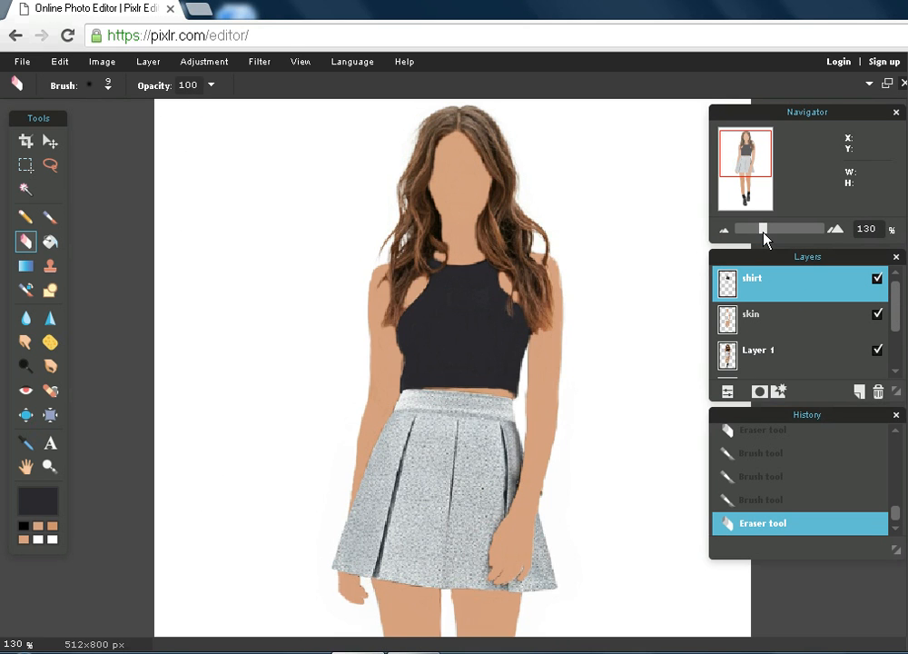
{"action": "left_click", "coordinate": [858, 393]}
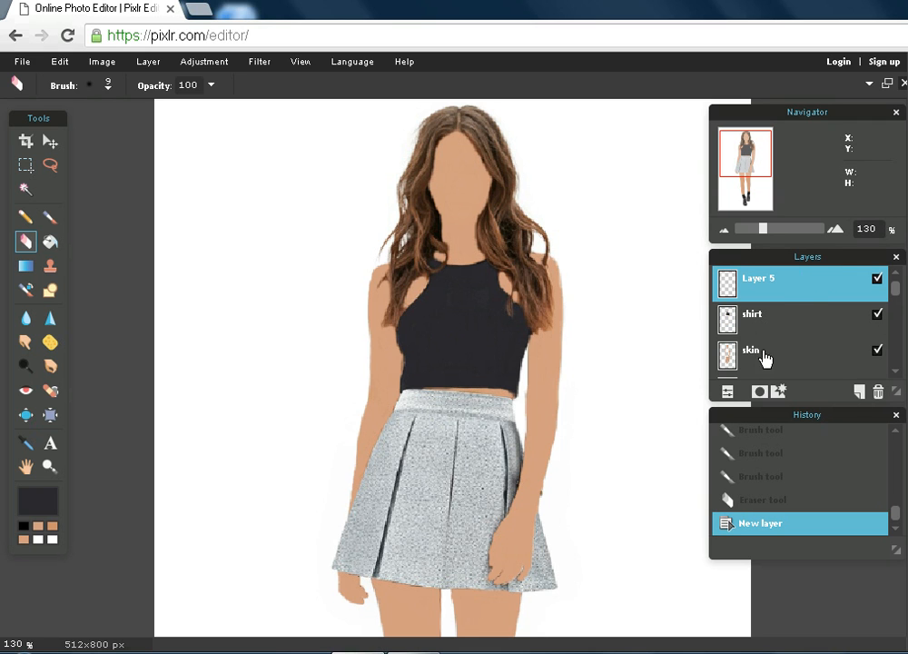
{"action": "left_click_drag", "start_coordinate": [899, 291], "coordinate": [901, 356]}
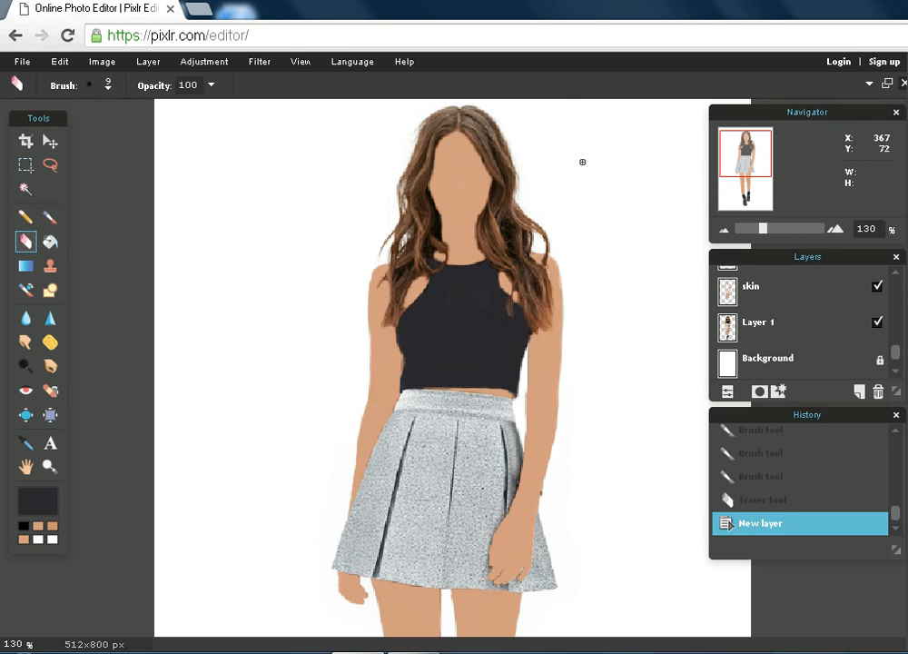
{"action": "left_click", "coordinate": [51, 164]}
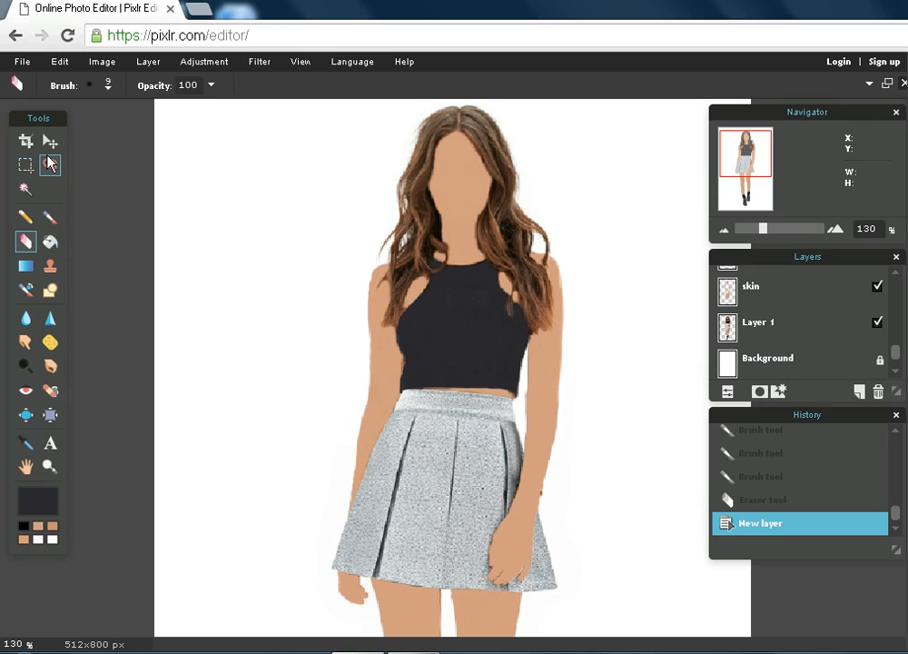
{"action": "left_click", "coordinate": [802, 330]}
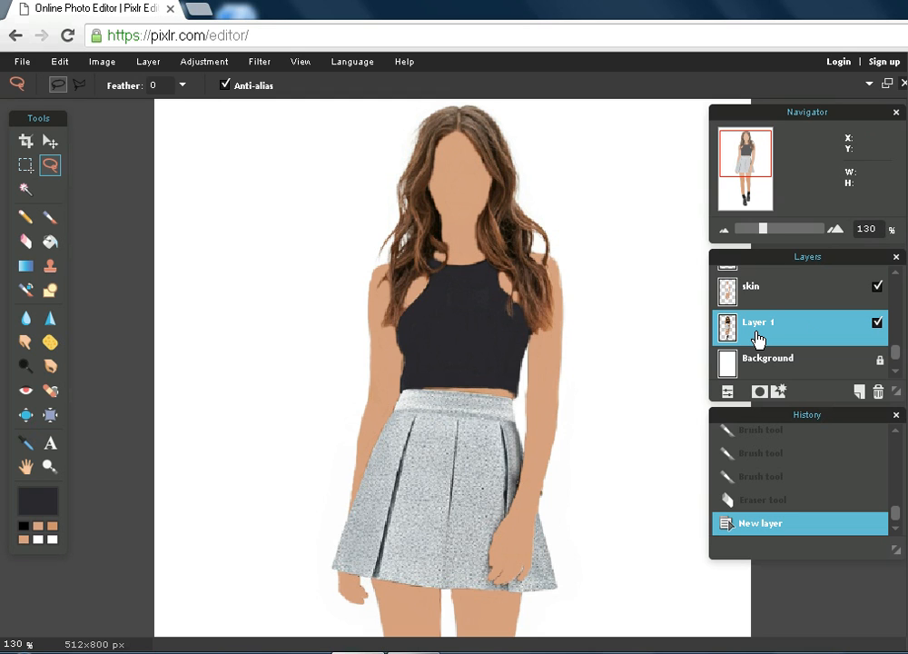
{"action": "mouse_move", "coordinate": [525, 115]}
{"action": "left_mouse_down"}
{"action": "mouse_move", "coordinate": [428, 100]}
{"action": "mouse_move", "coordinate": [359, 158]}
{"action": "mouse_move", "coordinate": [335, 204]}
{"action": "mouse_move", "coordinate": [325, 256]}
{"action": "mouse_move", "coordinate": [354, 336]}
{"action": "mouse_move", "coordinate": [386, 365]}
{"action": "mouse_move", "coordinate": [592, 374]}
{"action": "mouse_move", "coordinate": [618, 336]}
{"action": "mouse_move", "coordinate": [607, 197]}
{"action": "mouse_move", "coordinate": [582, 150]}
{"action": "mouse_move", "coordinate": [523, 116]}
{"action": "left_mouse_up"}
Copy the lassoed area, paste it as a new layer and move the copy beside the figure's head, to its right.
{"action": "left_click", "coordinate": [44, 144]}
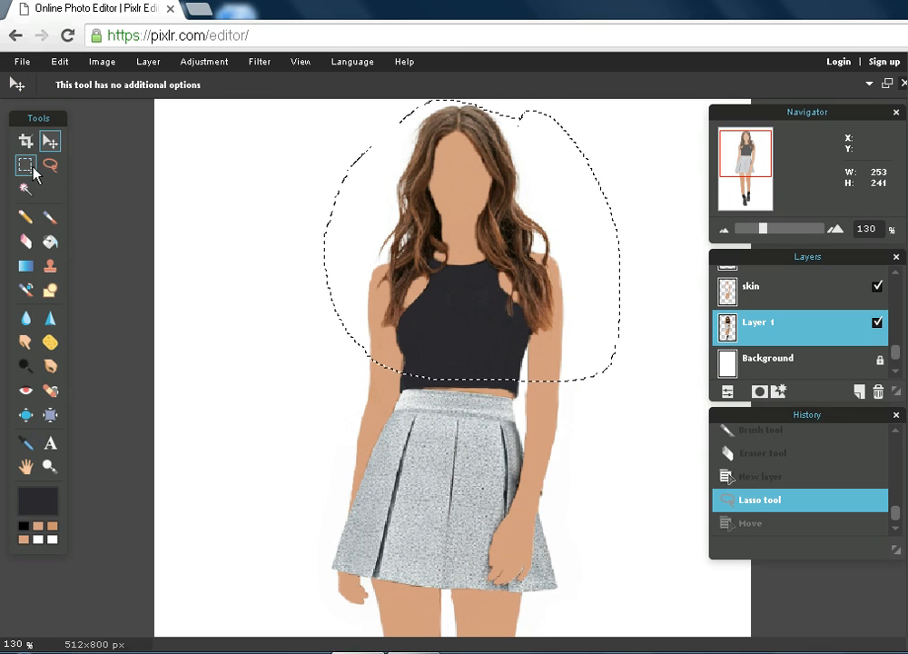
{"action": "left_click", "coordinate": [50, 62]}
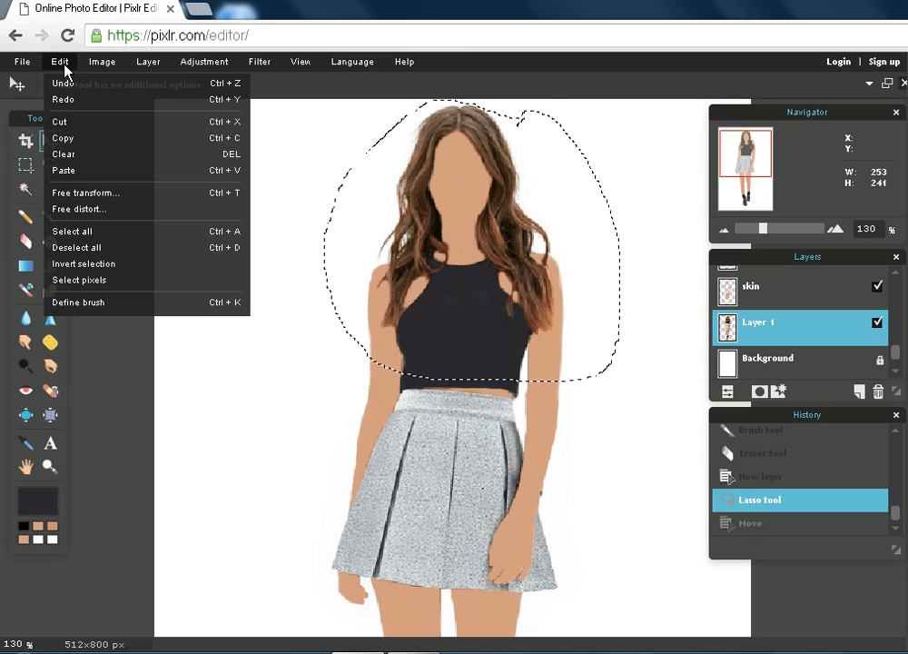
{"action": "left_click", "coordinate": [74, 144]}
{"action": "left_click", "coordinate": [57, 61]}
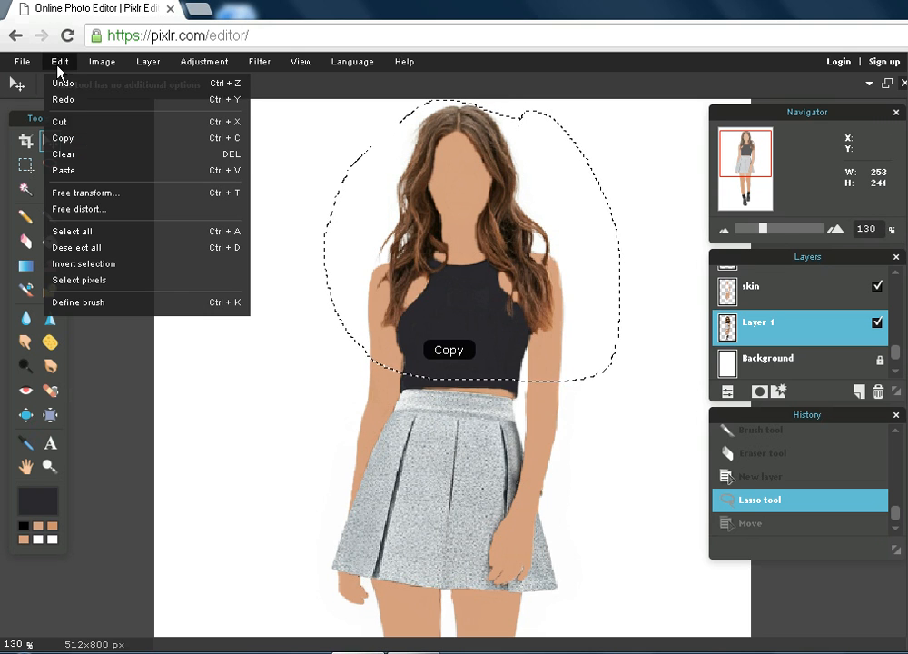
{"action": "left_click", "coordinate": [71, 171]}
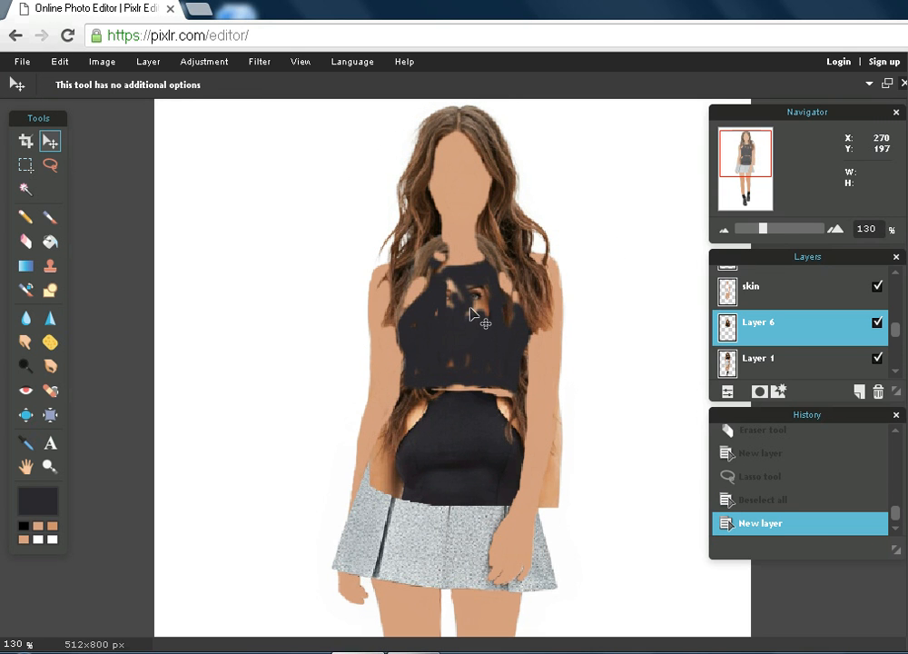
{"action": "left_click_drag", "start_coordinate": [467, 331], "coordinate": [608, 150]}
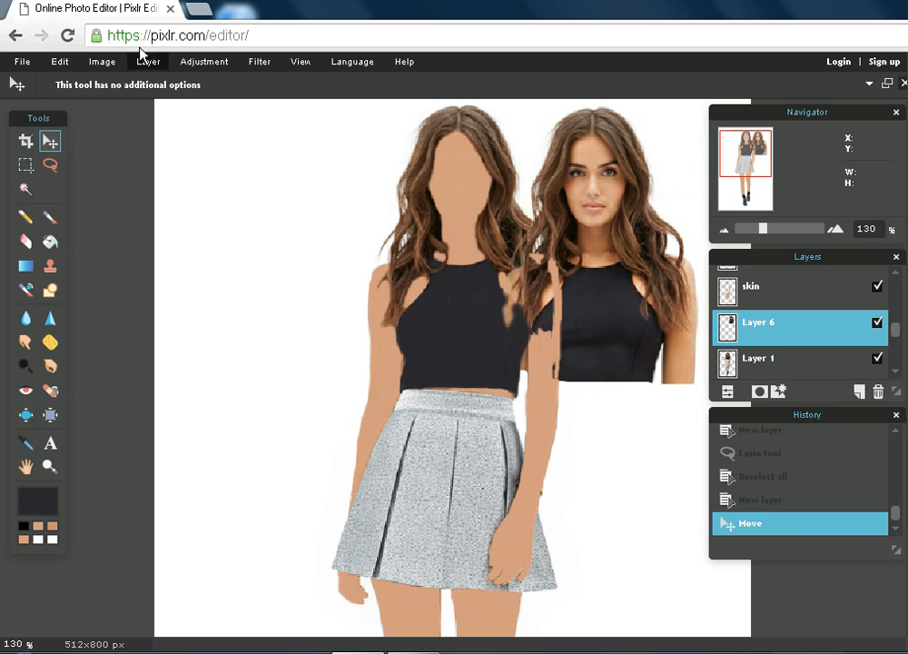
Start a Color lookup adjustment on the pasted hair copy and remove the black stop from its gradient.
{"action": "left_click", "coordinate": [201, 62]}
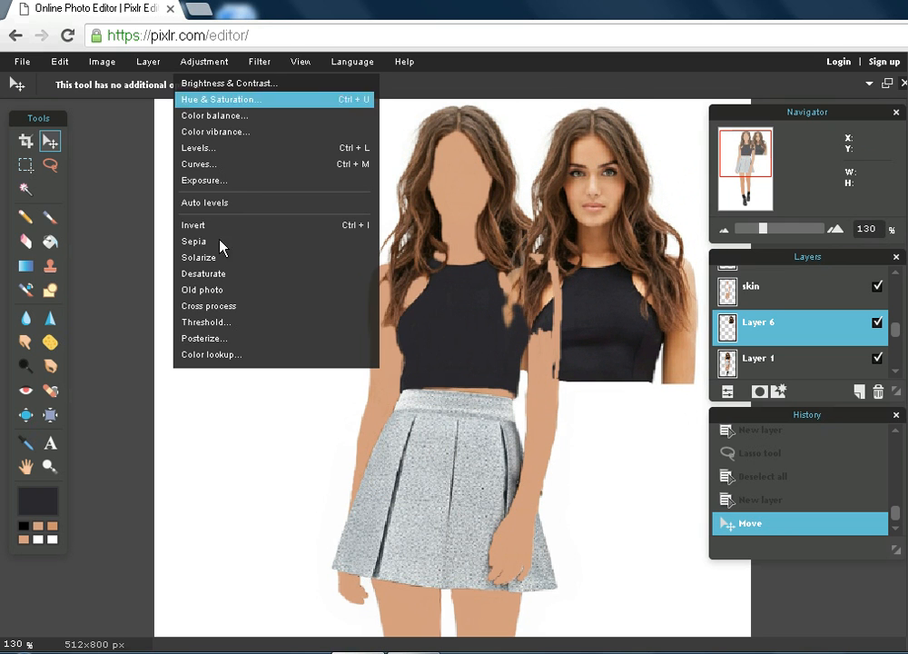
{"action": "left_click", "coordinate": [210, 354]}
{"action": "left_click_drag", "start_coordinate": [134, 154], "coordinate": [243, 146]}
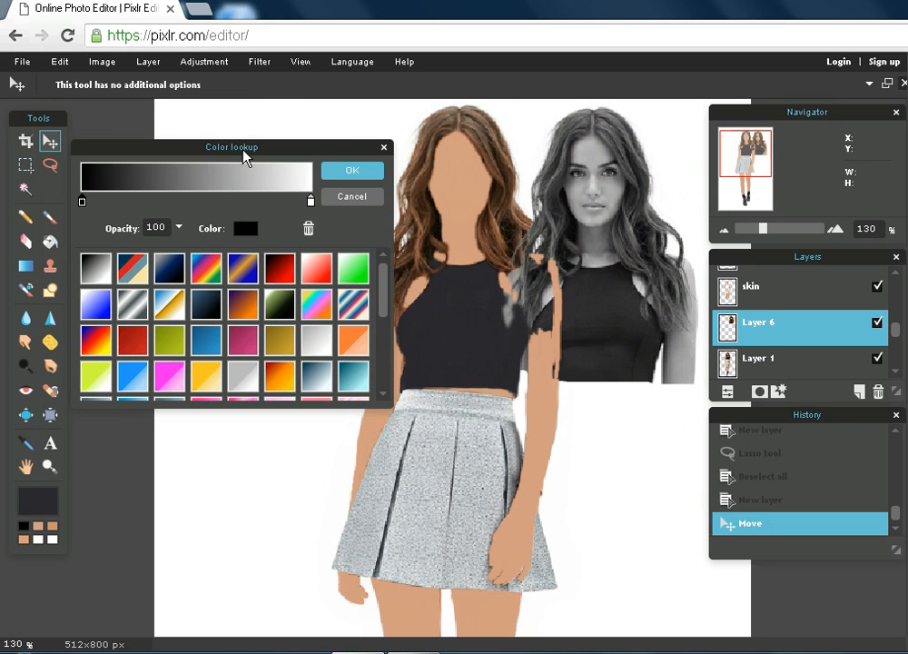
{"action": "left_click_drag", "start_coordinate": [84, 202], "coordinate": [370, 218]}
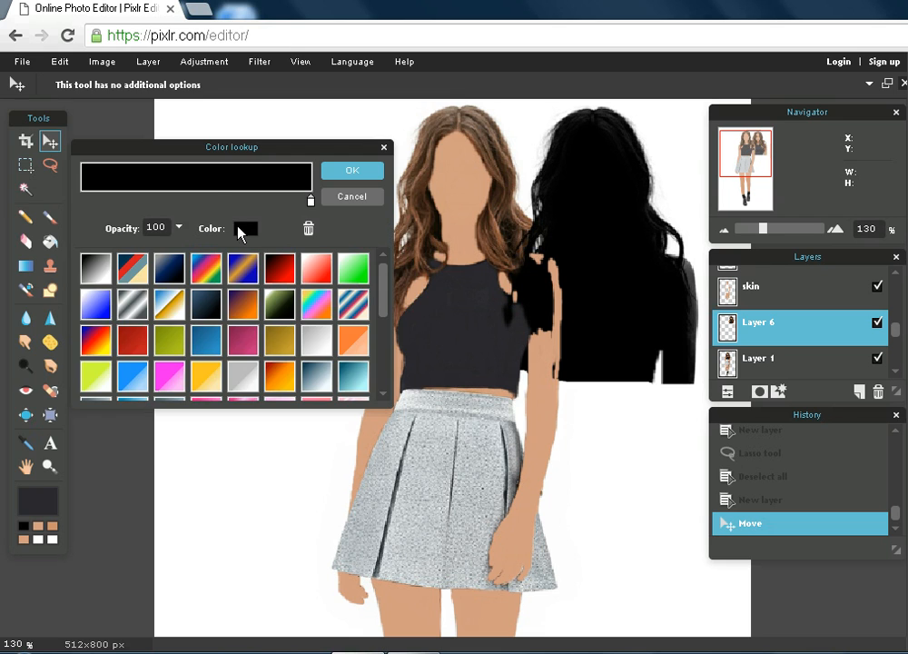
Set the Color lookup colour to dark brown 45271e, sampled from the model's hair.
{"action": "left_click", "coordinate": [243, 228]}
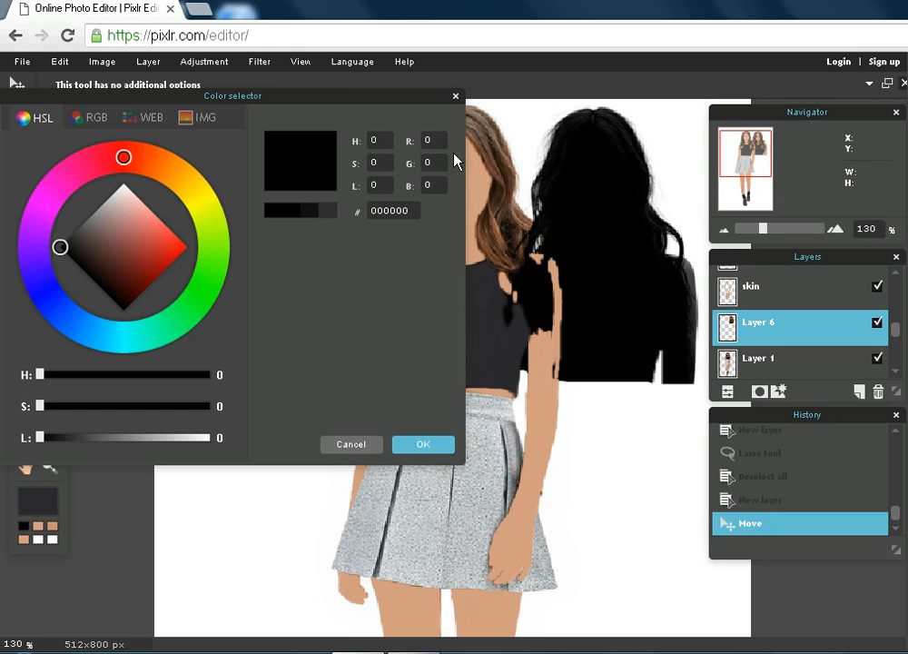
{"action": "left_click", "coordinate": [497, 148]}
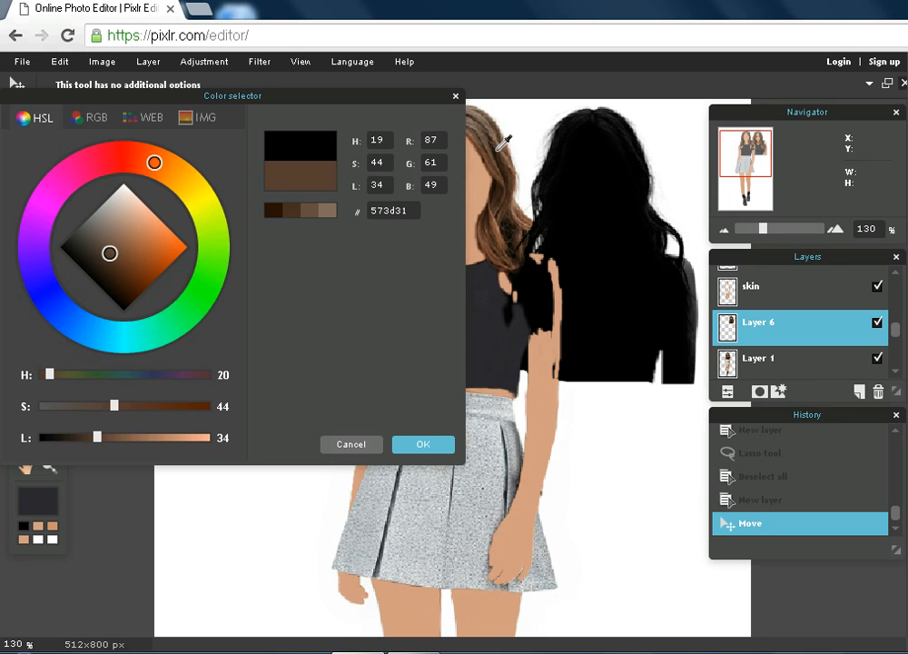
{"action": "left_click", "coordinate": [477, 130]}
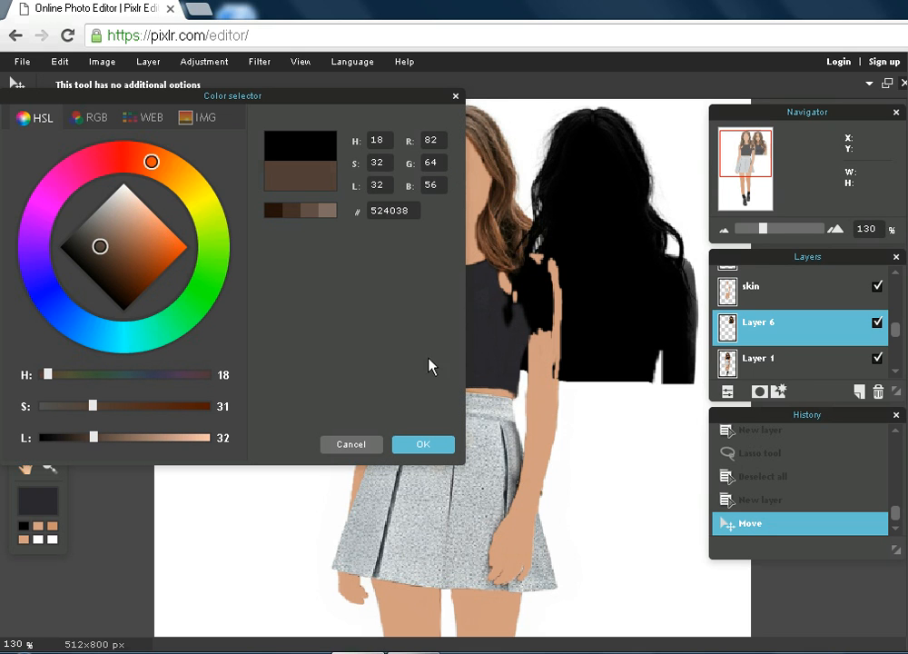
{"action": "left_click", "coordinate": [500, 242]}
{"action": "left_click", "coordinate": [494, 221]}
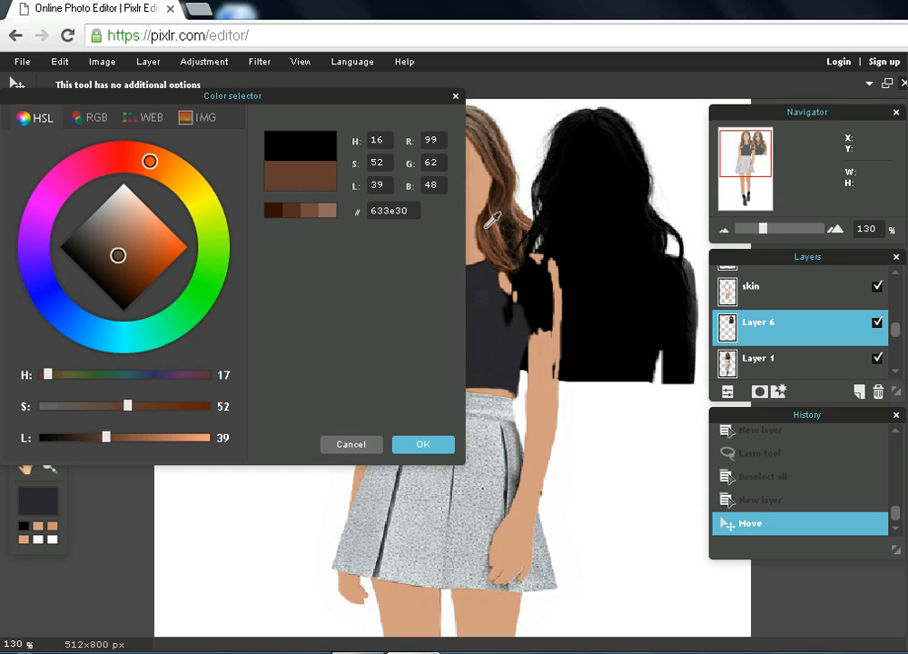
{"action": "left_click", "coordinate": [492, 219]}
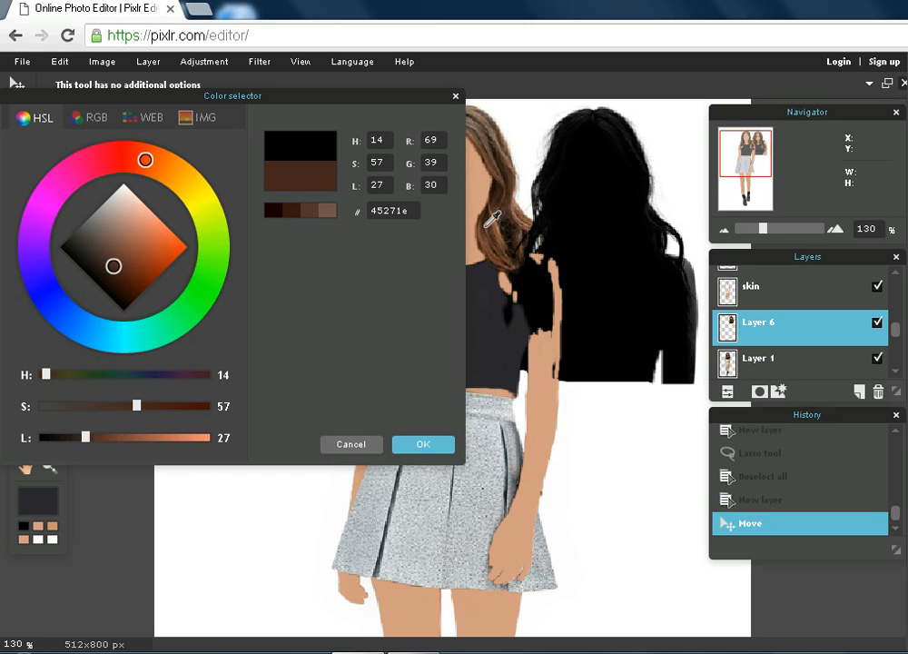
{"action": "left_click", "coordinate": [433, 444]}
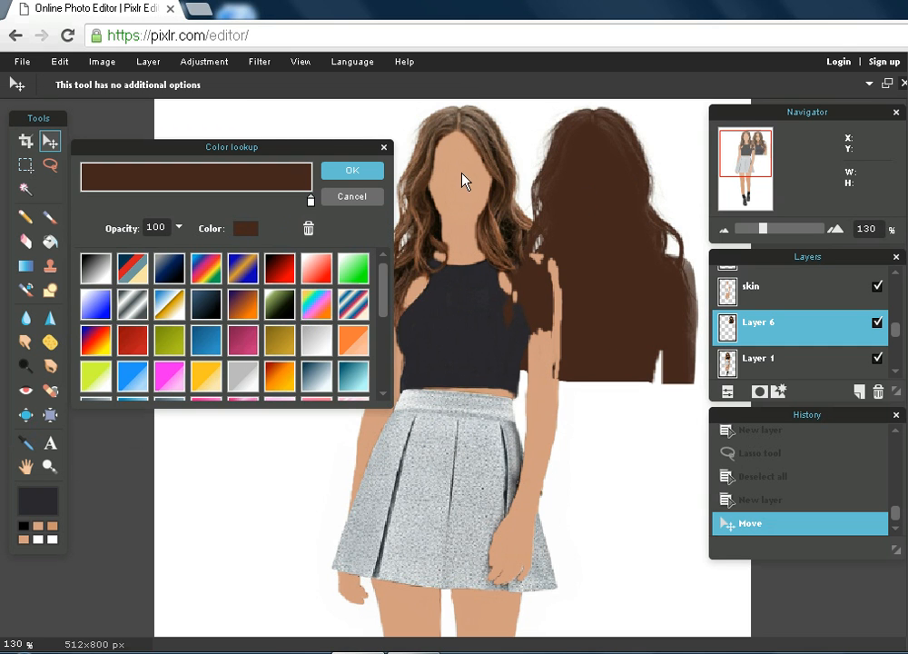
Apply the Color lookup to the hair copy and move the copy back over the model's head.
{"action": "left_click", "coordinate": [366, 173]}
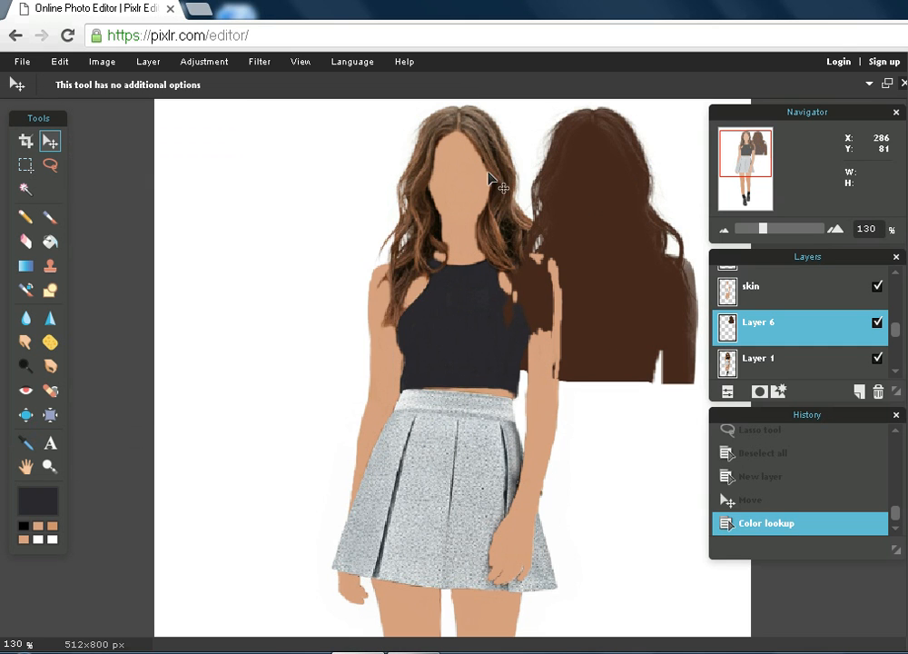
{"action": "left_click_drag", "start_coordinate": [618, 219], "coordinate": [474, 211]}
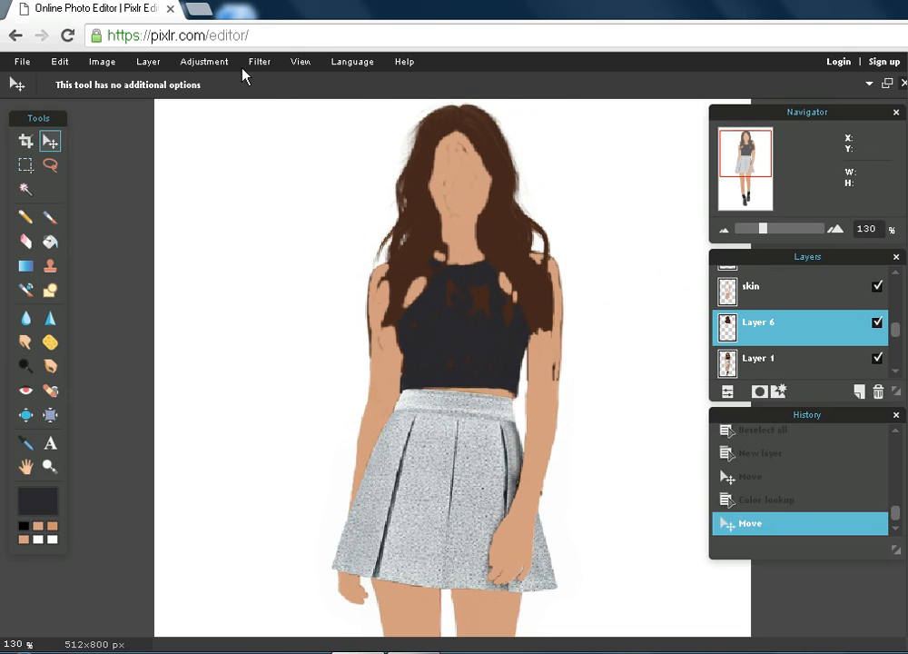
{"action": "left_click", "coordinate": [778, 393]}
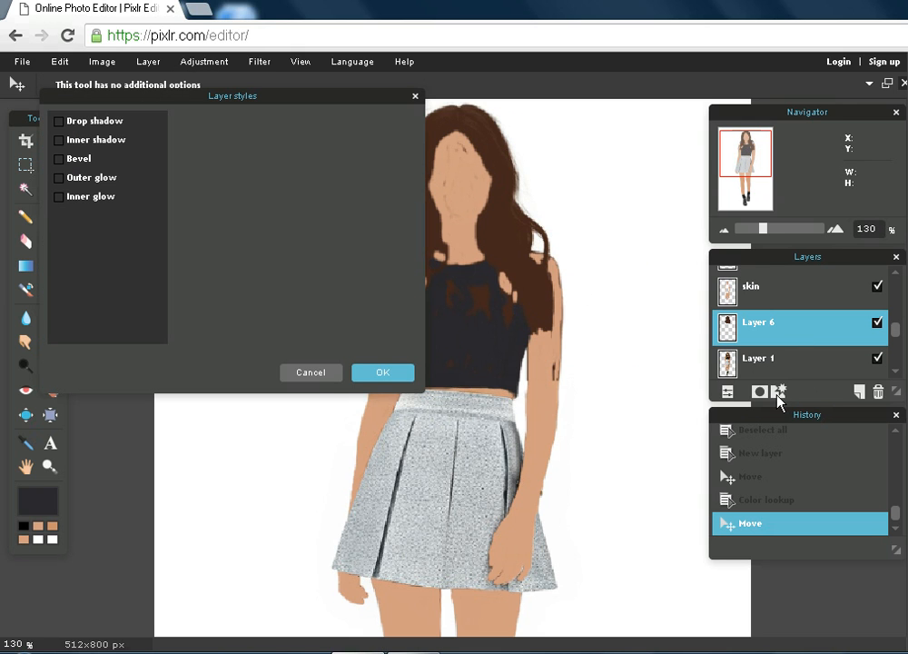
{"action": "left_click", "coordinate": [330, 373]}
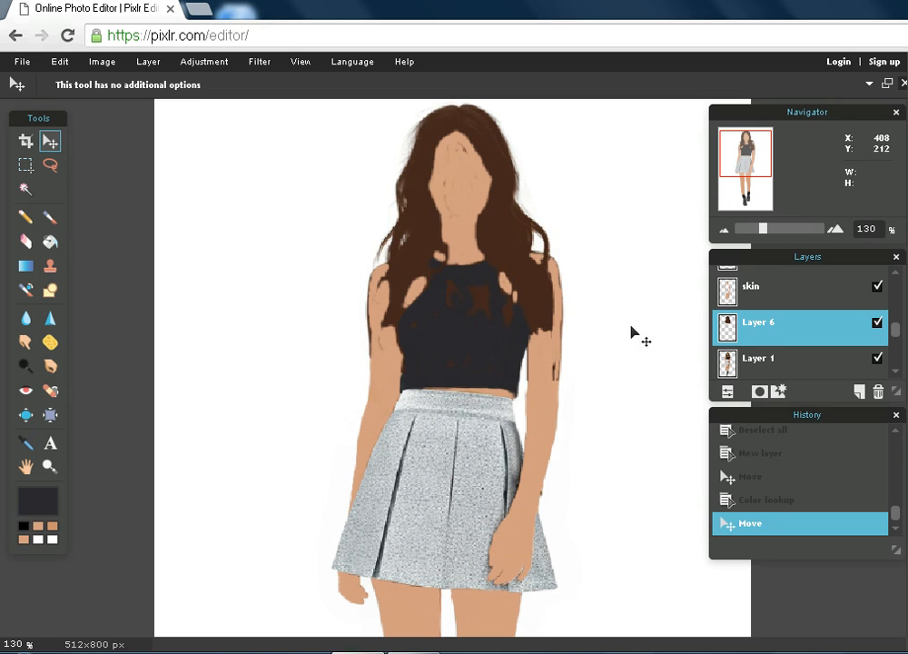
{"action": "left_click_drag", "start_coordinate": [766, 358], "coordinate": [768, 329]}
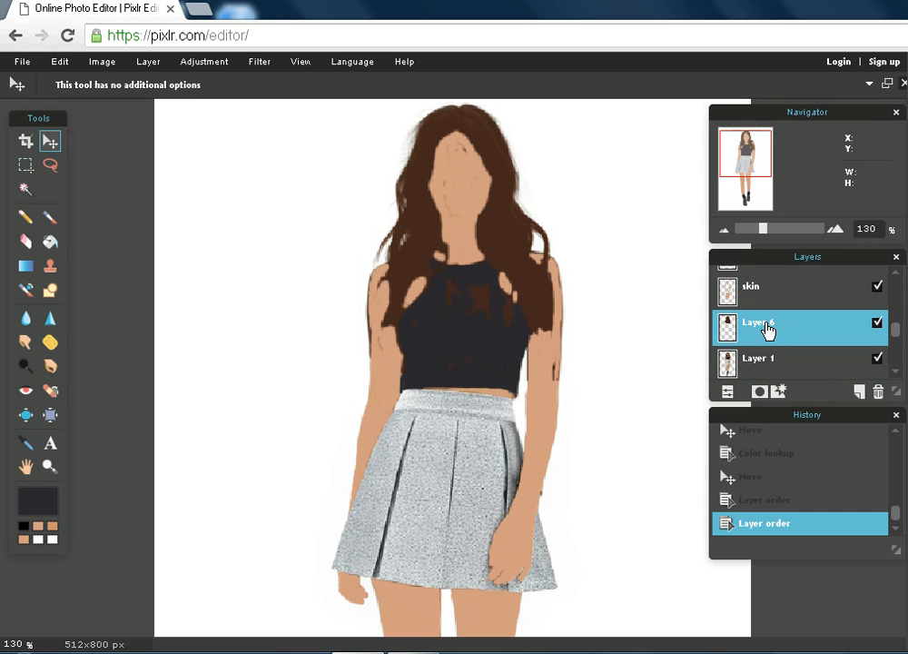
{"action": "left_click", "coordinate": [779, 392]}
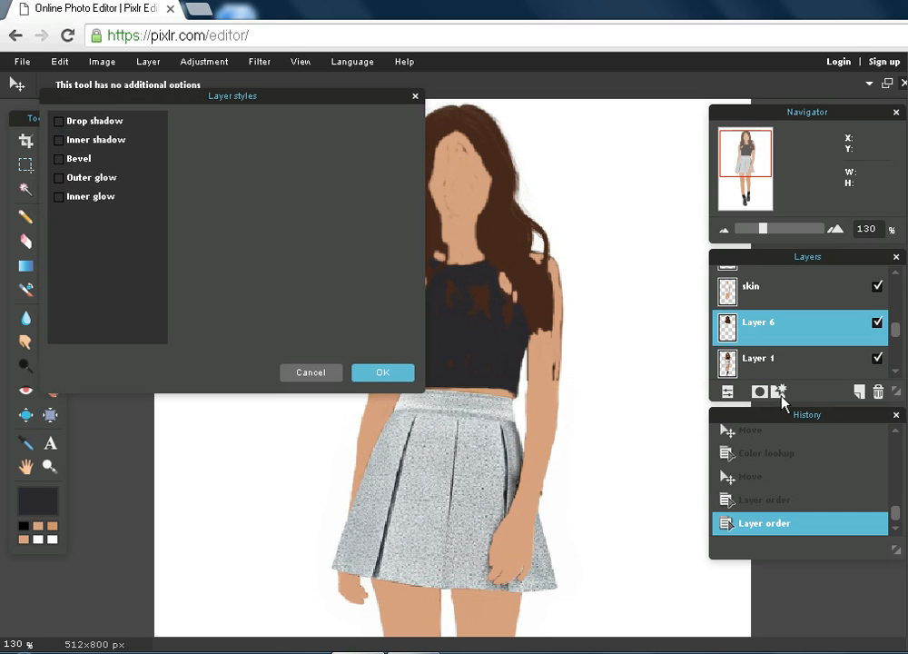
{"action": "left_click", "coordinate": [311, 374]}
Lower the opacity of the brown hair layer, Layer 6, to 75.
{"action": "left_click", "coordinate": [727, 390]}
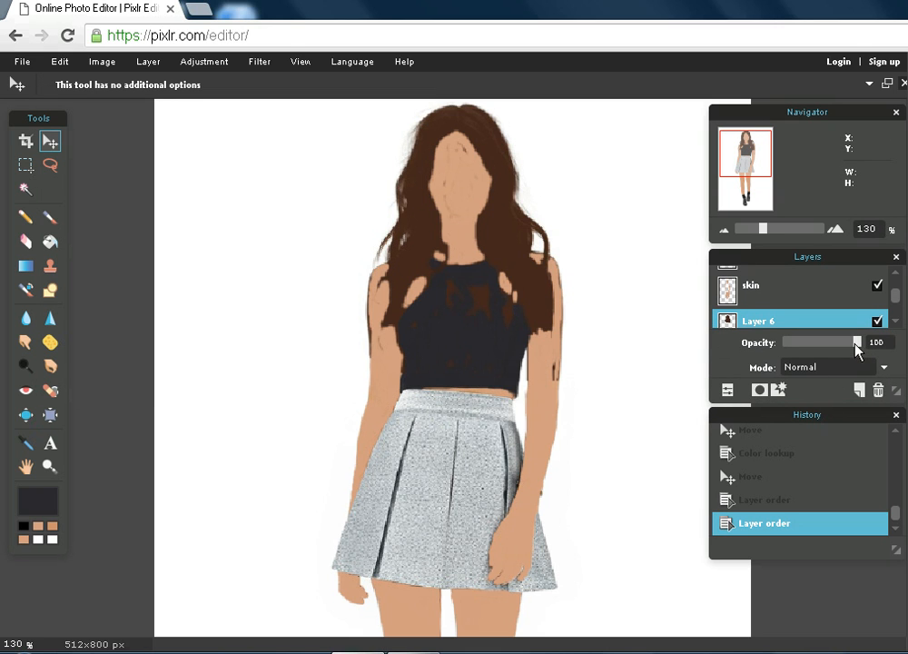
{"action": "left_click_drag", "start_coordinate": [859, 345], "coordinate": [840, 350]}
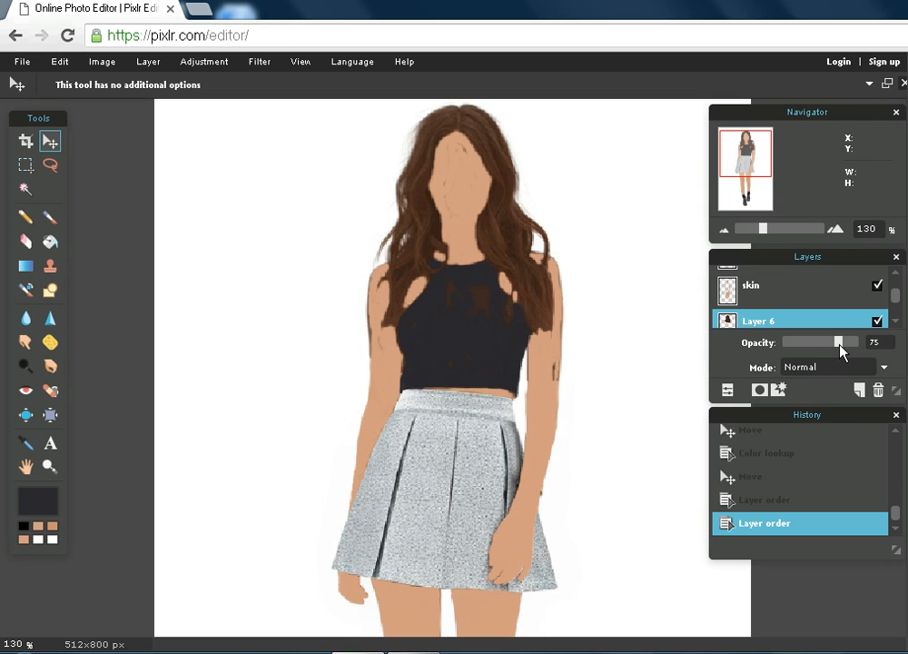
{"action": "left_click_drag", "start_coordinate": [786, 324], "coordinate": [779, 289]}
{"action": "left_click", "coordinate": [772, 321]}
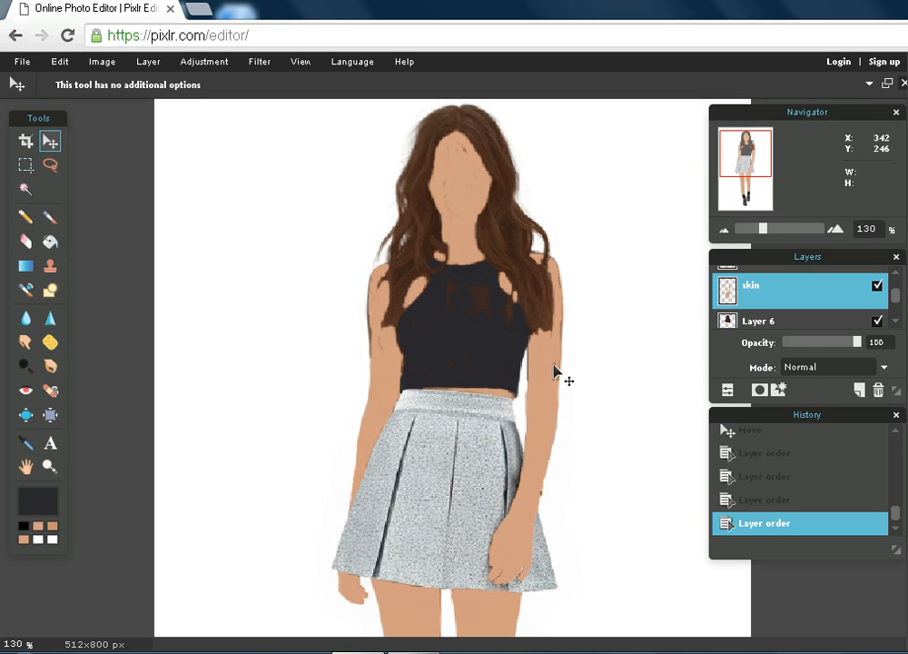
Rename the hidden Layer 5 as skirt and make it visible.
{"action": "mouse_move", "coordinate": [896, 301]}
{"action": "left_mouse_down"}
{"action": "mouse_move", "coordinate": [896, 288]}
{"action": "mouse_move", "coordinate": [896, 297]}
{"action": "left_mouse_up"}
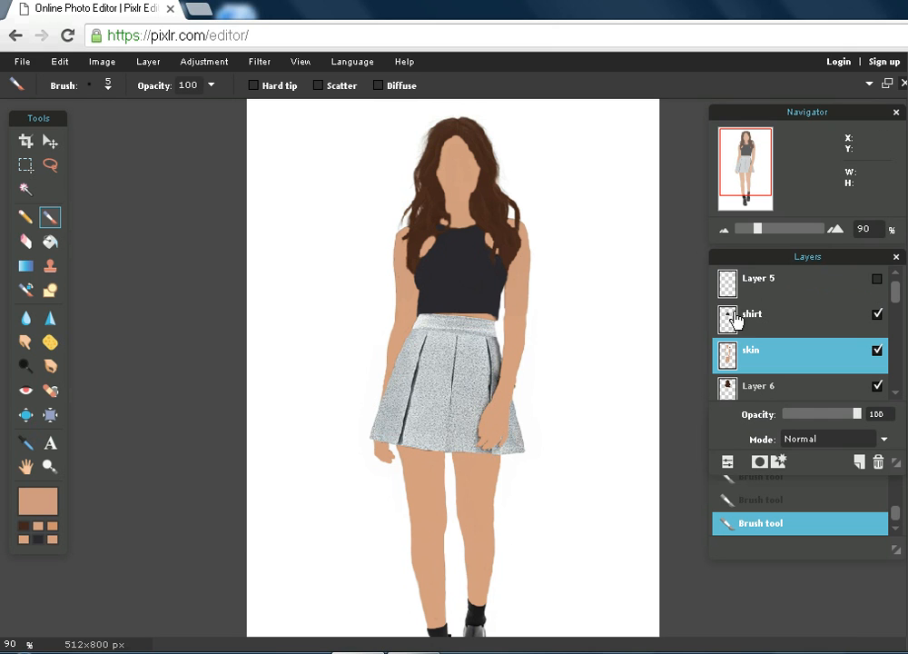
{"action": "left_click", "coordinate": [754, 287]}
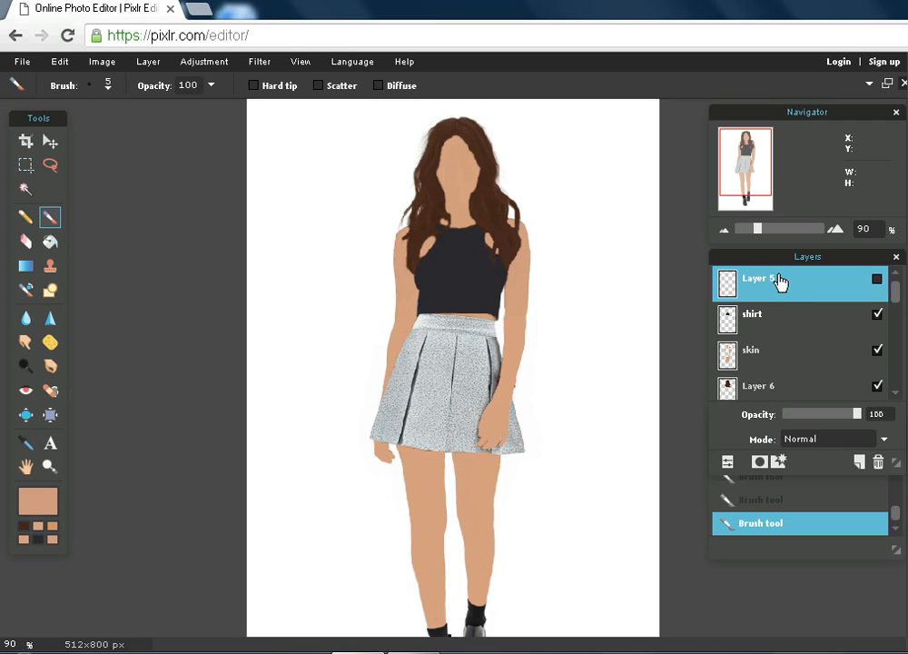
{"action": "double_click", "coordinate": [780, 283]}
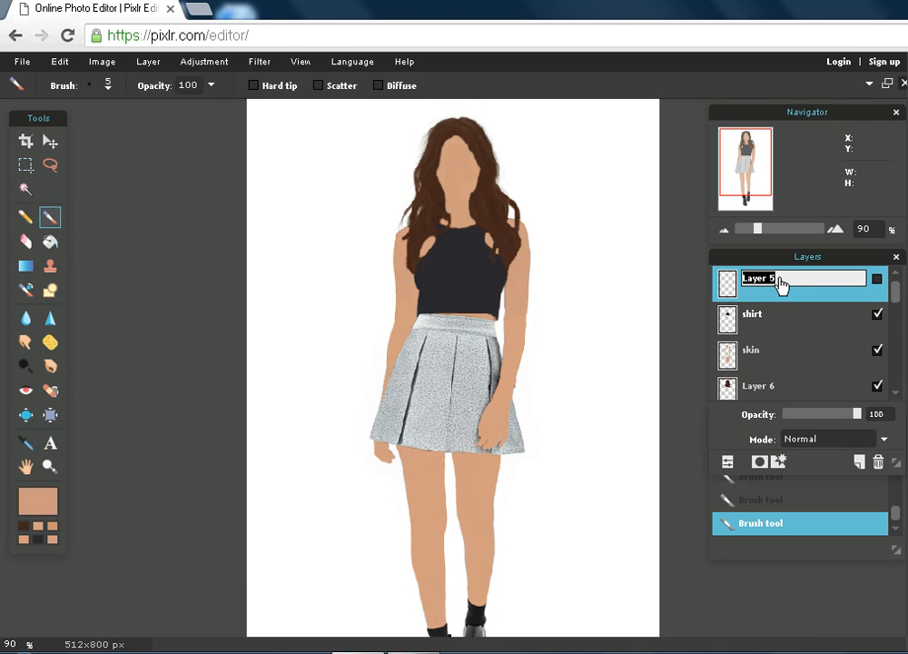
{"action": "type", "text": "skirt"}
{"action": "key", "text": "Return"}
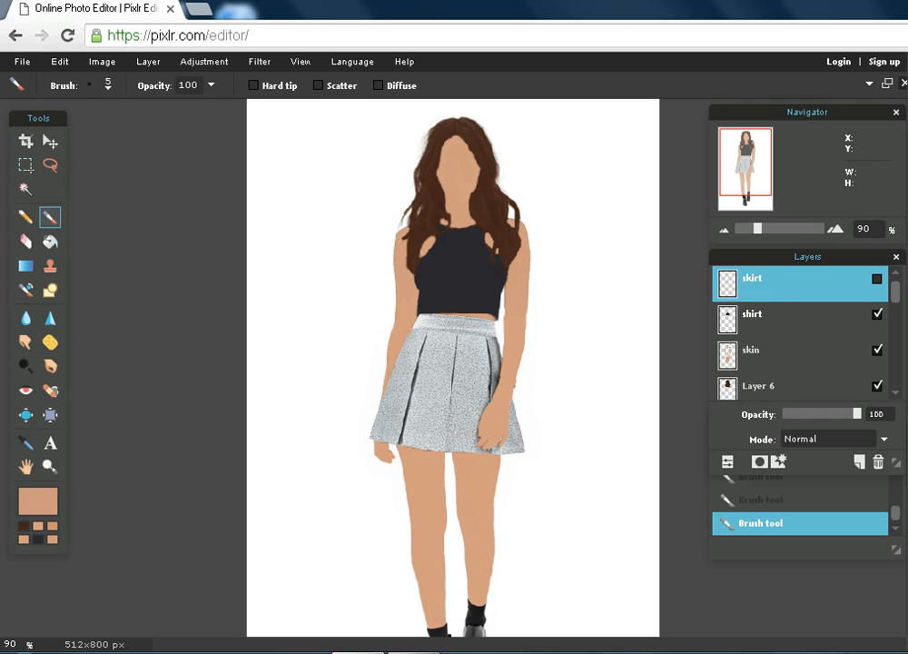
{"action": "left_click", "coordinate": [876, 279]}
Set the brush colour to light grey babebf, sampled from the model's skirt.
{"action": "left_click_drag", "start_coordinate": [895, 296], "coordinate": [896, 303]}
{"action": "left_click_drag", "start_coordinate": [761, 238], "coordinate": [771, 236]}
{"action": "left_click_drag", "start_coordinate": [750, 166], "coordinate": [751, 174]}
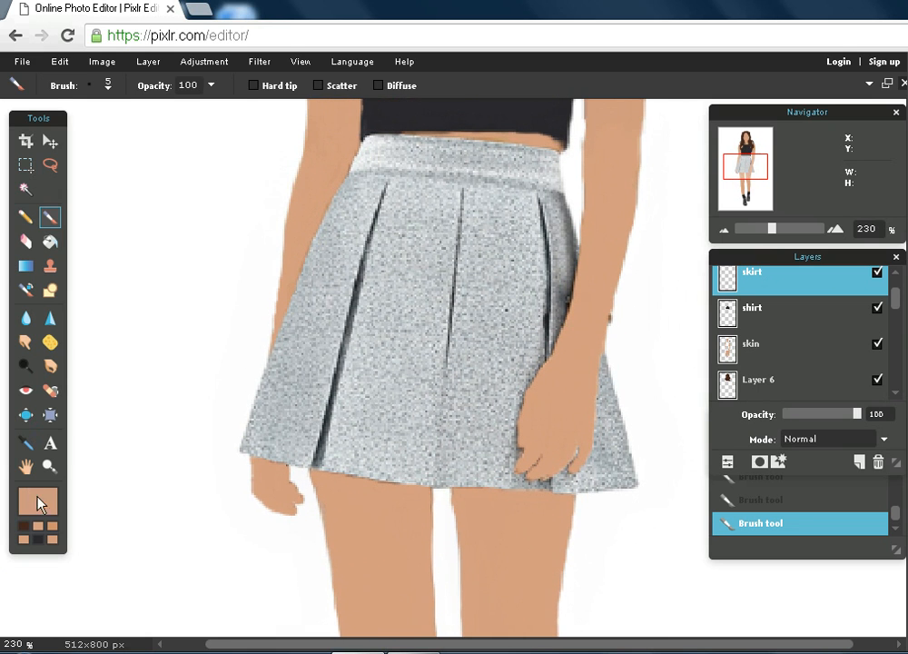
{"action": "left_click", "coordinate": [40, 504]}
{"action": "left_click", "coordinate": [506, 315]}
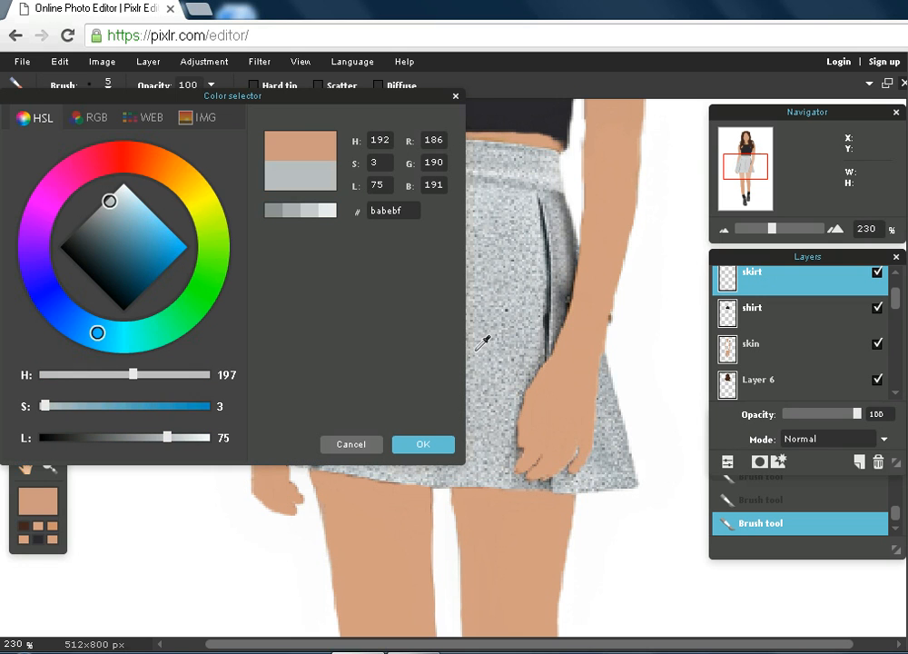
{"action": "left_click", "coordinate": [423, 444]}
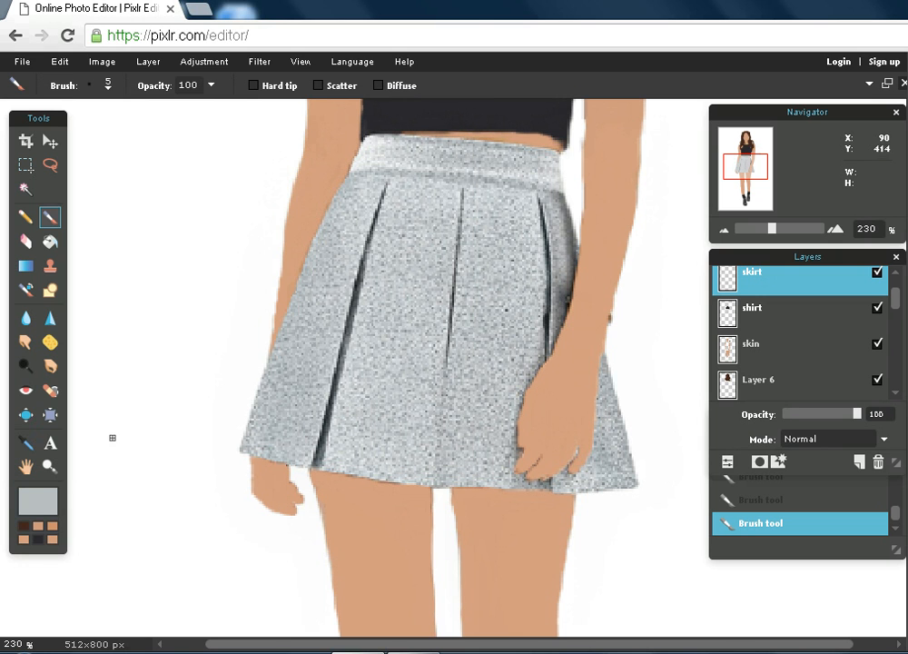
Paint over the whole skirt in grey on the skirt layer, enlarging the brush to size 20.
{"action": "left_click_drag", "start_coordinate": [428, 225], "coordinate": [411, 287]}
{"action": "left_click_drag", "start_coordinate": [320, 188], "coordinate": [319, 320]}
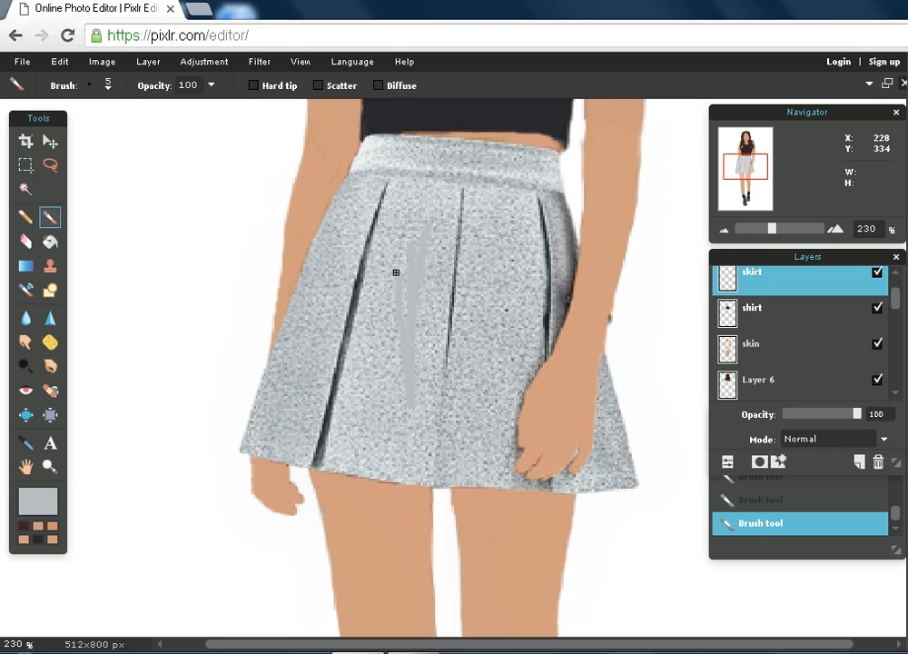
{"action": "left_click", "coordinate": [91, 85]}
{"action": "left_click", "coordinate": [222, 123]}
{"action": "mouse_move", "coordinate": [372, 254]}
{"action": "left_mouse_down"}
{"action": "mouse_move", "coordinate": [392, 329]}
{"action": "mouse_move", "coordinate": [357, 355]}
{"action": "mouse_move", "coordinate": [372, 184]}
{"action": "mouse_move", "coordinate": [313, 326]}
{"action": "mouse_move", "coordinate": [364, 244]}
{"action": "mouse_move", "coordinate": [324, 405]}
{"action": "mouse_move", "coordinate": [369, 417]}
{"action": "mouse_move", "coordinate": [346, 381]}
{"action": "mouse_move", "coordinate": [268, 429]}
{"action": "mouse_move", "coordinate": [355, 441]}
{"action": "mouse_move", "coordinate": [308, 440]}
{"action": "mouse_move", "coordinate": [430, 393]}
{"action": "mouse_move", "coordinate": [450, 254]}
{"action": "mouse_move", "coordinate": [385, 270]}
{"action": "mouse_move", "coordinate": [411, 210]}
{"action": "mouse_move", "coordinate": [431, 206]}
{"action": "mouse_move", "coordinate": [381, 157]}
{"action": "mouse_move", "coordinate": [329, 262]}
{"action": "mouse_move", "coordinate": [291, 393]}
{"action": "mouse_move", "coordinate": [332, 410]}
{"action": "mouse_move", "coordinate": [417, 416]}
{"action": "mouse_move", "coordinate": [409, 440]}
{"action": "mouse_move", "coordinate": [371, 455]}
{"action": "mouse_move", "coordinate": [444, 461]}
{"action": "mouse_move", "coordinate": [455, 425]}
{"action": "mouse_move", "coordinate": [450, 304]}
{"action": "mouse_move", "coordinate": [491, 242]}
{"action": "mouse_move", "coordinate": [495, 438]}
{"action": "mouse_move", "coordinate": [486, 458]}
{"action": "mouse_move", "coordinate": [458, 464]}
{"action": "mouse_move", "coordinate": [407, 457]}
{"action": "mouse_move", "coordinate": [379, 438]}
{"action": "mouse_move", "coordinate": [330, 440]}
{"action": "mouse_move", "coordinate": [335, 447]}
{"action": "mouse_move", "coordinate": [351, 446]}
{"action": "mouse_move", "coordinate": [273, 435]}
{"action": "left_mouse_up"}
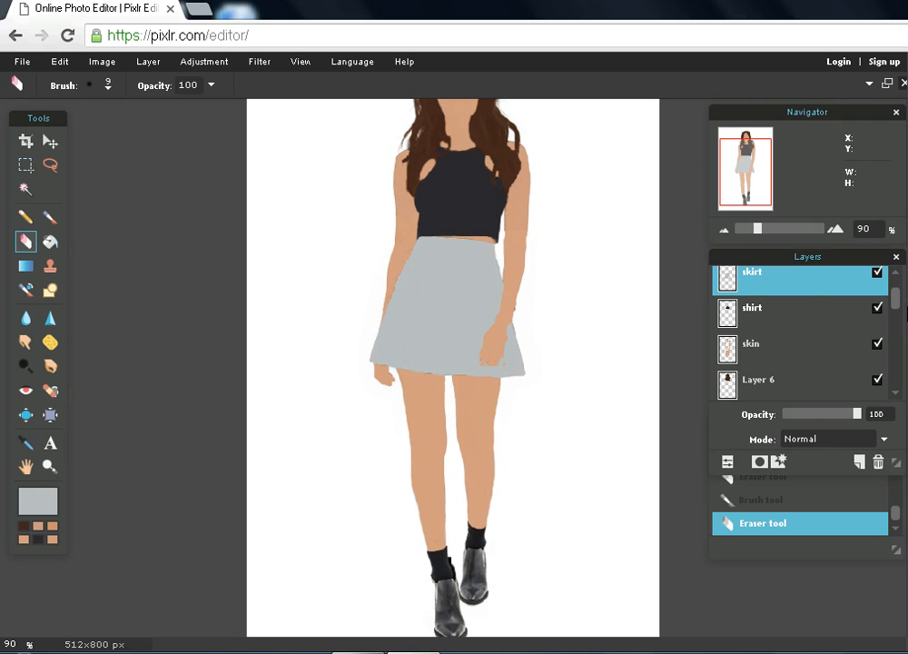
Move the skirt layer below the skin layer, and add a new layer at the top of the stack.
{"action": "left_click_drag", "start_coordinate": [896, 297], "coordinate": [895, 280]}
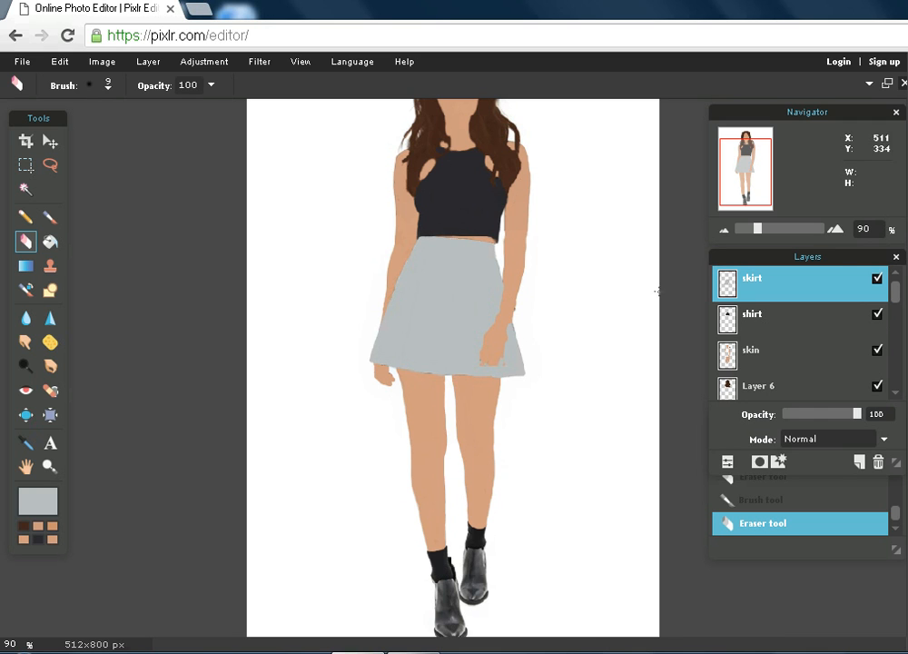
{"action": "left_click_drag", "start_coordinate": [791, 299], "coordinate": [788, 367]}
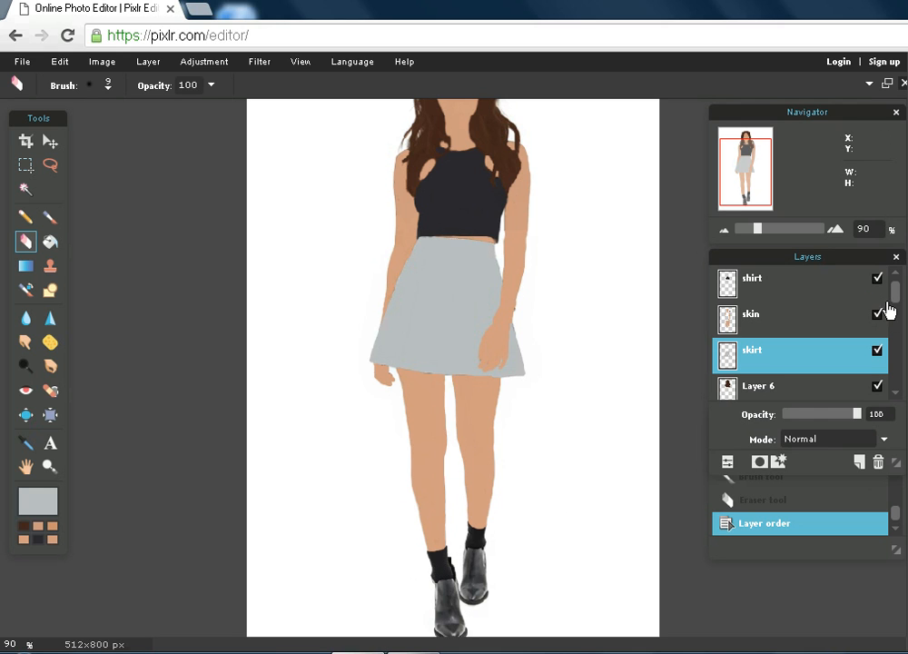
{"action": "left_click", "coordinate": [861, 462]}
{"action": "left_click_drag", "start_coordinate": [796, 368], "coordinate": [824, 302]}
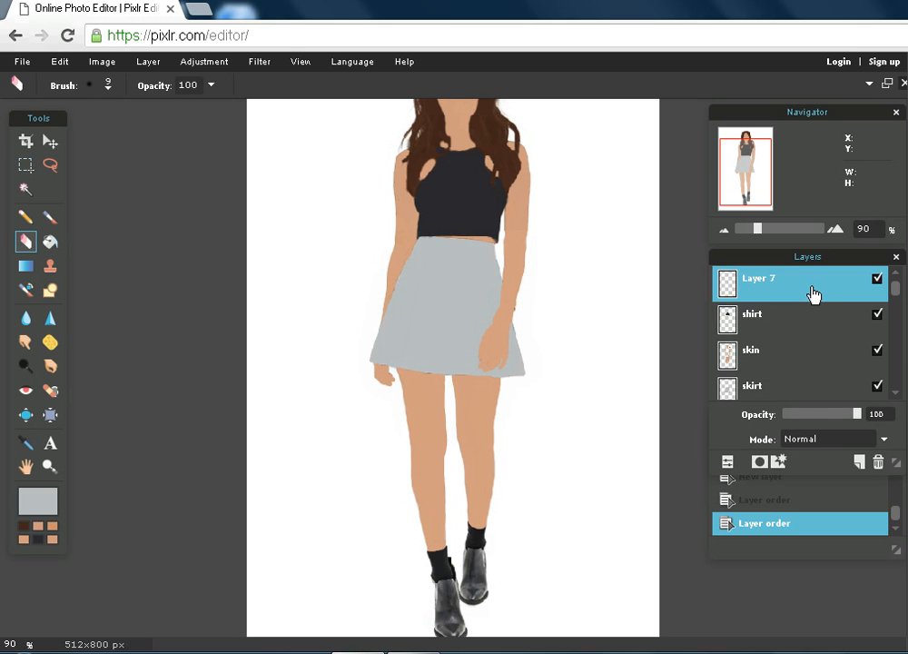
{"action": "mouse_move", "coordinate": [896, 287]}
{"action": "left_mouse_down"}
{"action": "mouse_move", "coordinate": [897, 296]}
{"action": "mouse_move", "coordinate": [896, 287]}
{"action": "left_mouse_up"}
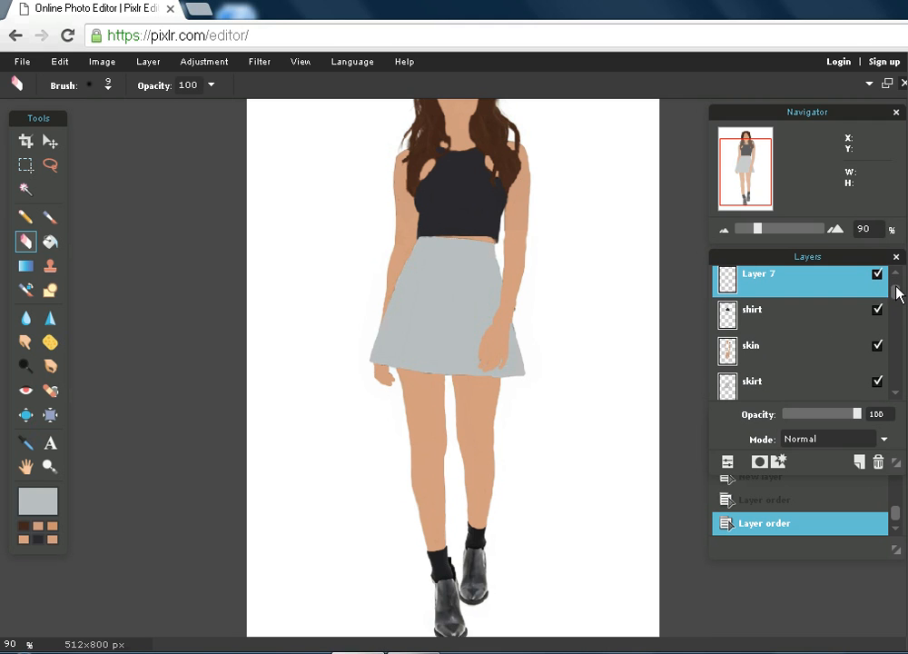
Set the brush colour to near-black 1e1c1f, sampled from the model's sock.
{"action": "left_click_drag", "start_coordinate": [753, 228], "coordinate": [785, 238]}
{"action": "mouse_move", "coordinate": [745, 172]}
{"action": "left_mouse_down"}
{"action": "mouse_move", "coordinate": [749, 199]}
{"action": "mouse_move", "coordinate": [746, 189]}
{"action": "left_mouse_up"}
{"action": "left_click_drag", "start_coordinate": [782, 228], "coordinate": [818, 236]}
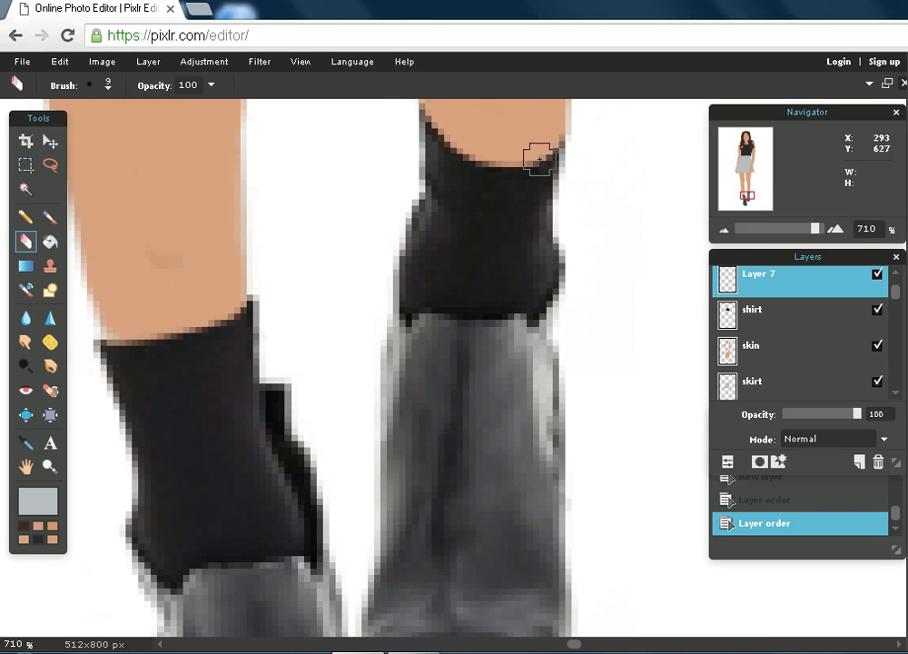
{"action": "mouse_move", "coordinate": [745, 193]}
{"action": "left_mouse_down"}
{"action": "mouse_move", "coordinate": [743, 186]}
{"action": "mouse_move", "coordinate": [746, 193]}
{"action": "left_mouse_up"}
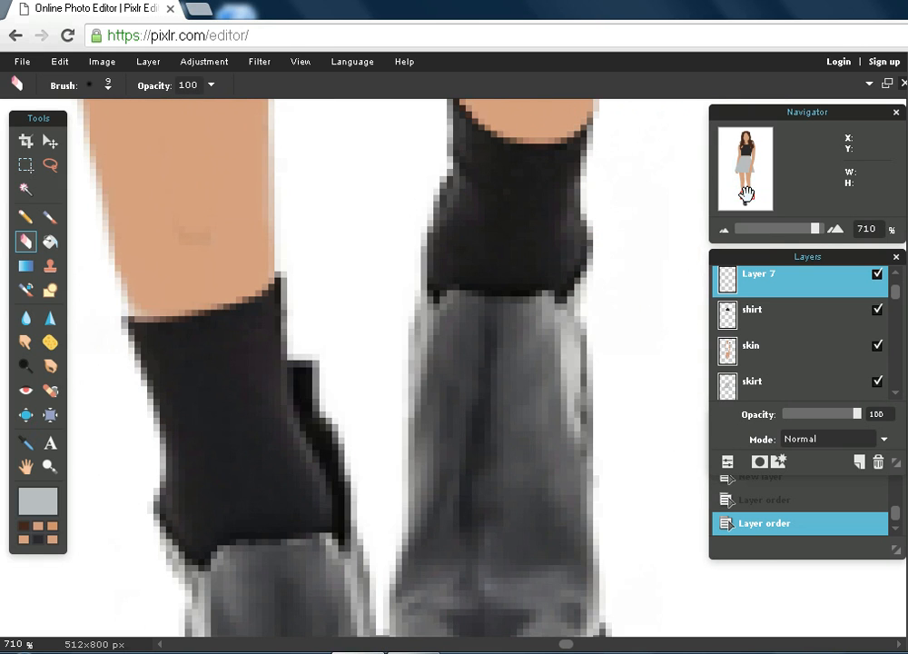
{"action": "left_click", "coordinate": [50, 217]}
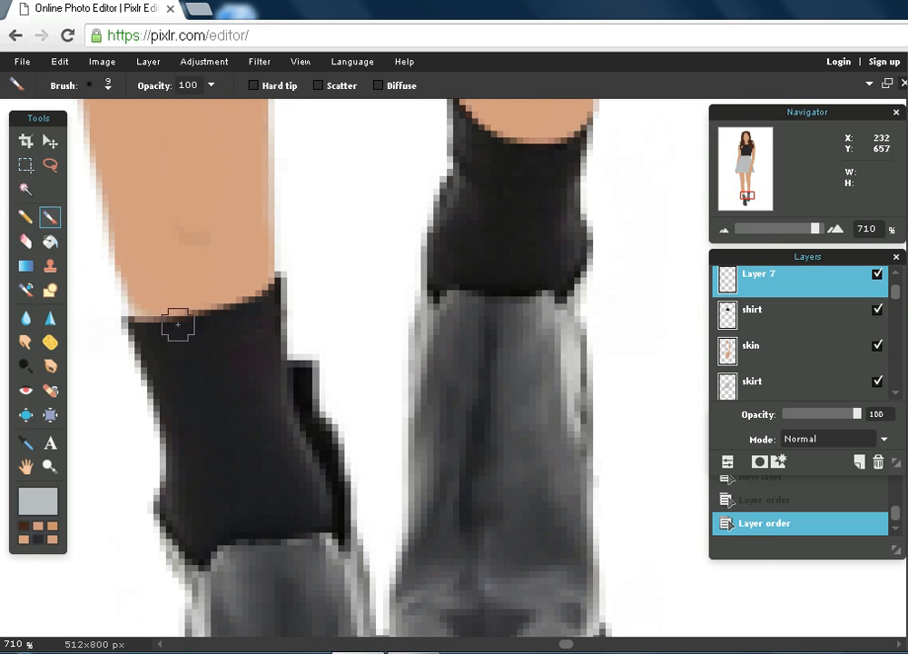
{"action": "left_click", "coordinate": [260, 489]}
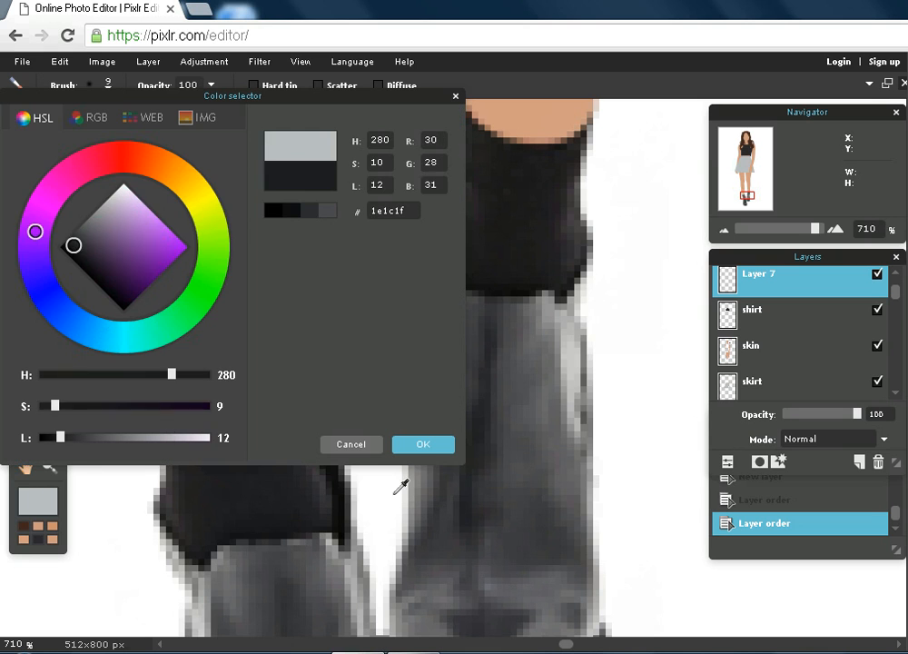
{"action": "left_click", "coordinate": [427, 444]}
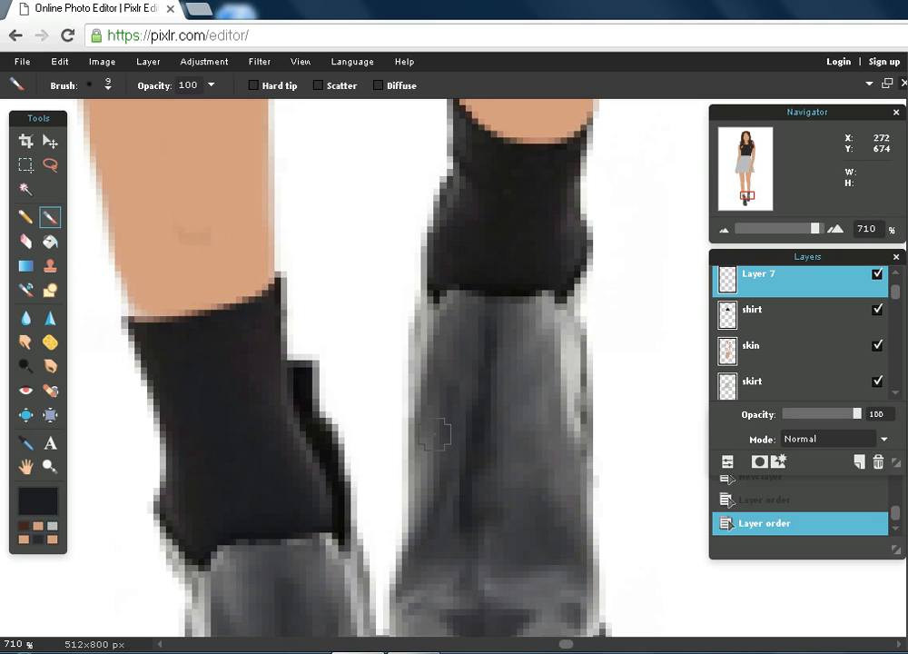
Paint both socks near-black on Layer 7 with the hard size 9 brush.
{"action": "left_click", "coordinate": [107, 84]}
{"action": "left_click", "coordinate": [127, 137]}
{"action": "left_click", "coordinate": [157, 136]}
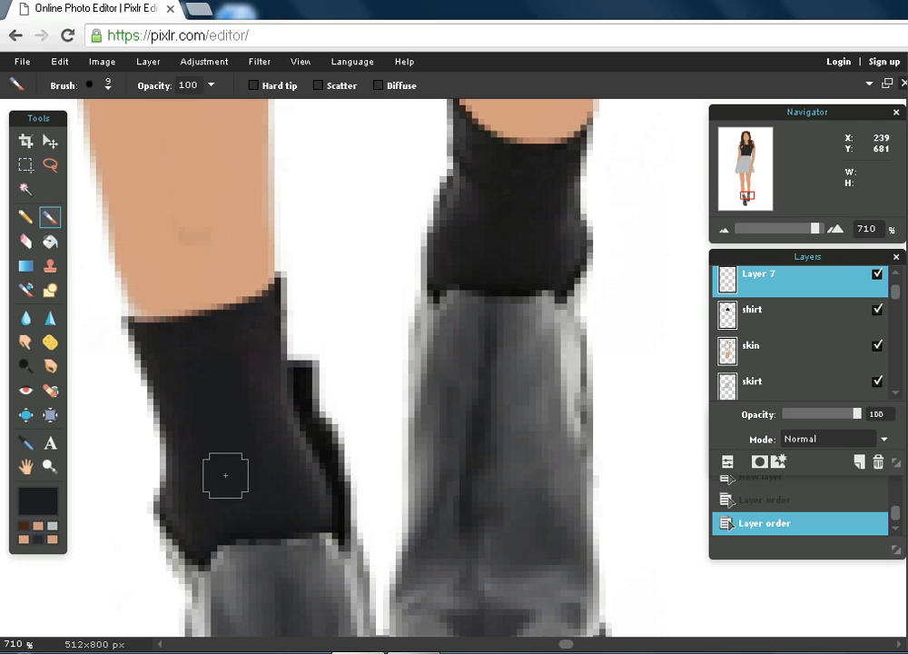
{"action": "mouse_move", "coordinate": [202, 489]}
{"action": "left_mouse_down"}
{"action": "mouse_move", "coordinate": [183, 378]}
{"action": "mouse_move", "coordinate": [172, 351]}
{"action": "mouse_move", "coordinate": [160, 346]}
{"action": "mouse_move", "coordinate": [203, 348]}
{"action": "mouse_move", "coordinate": [245, 328]}
{"action": "mouse_move", "coordinate": [269, 435]}
{"action": "mouse_move", "coordinate": [306, 506]}
{"action": "mouse_move", "coordinate": [306, 498]}
{"action": "left_mouse_up"}
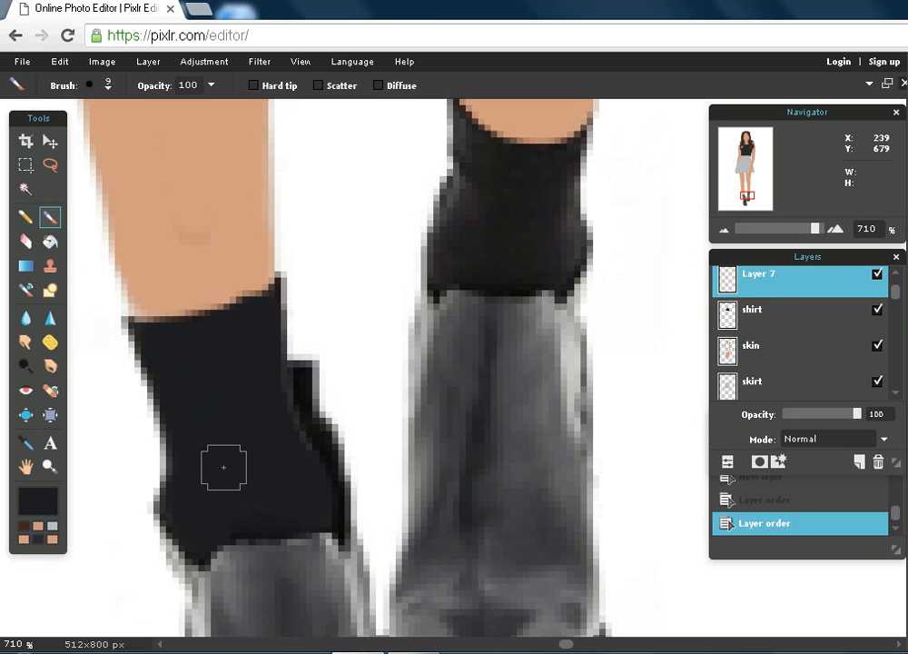
{"action": "left_click", "coordinate": [187, 355]}
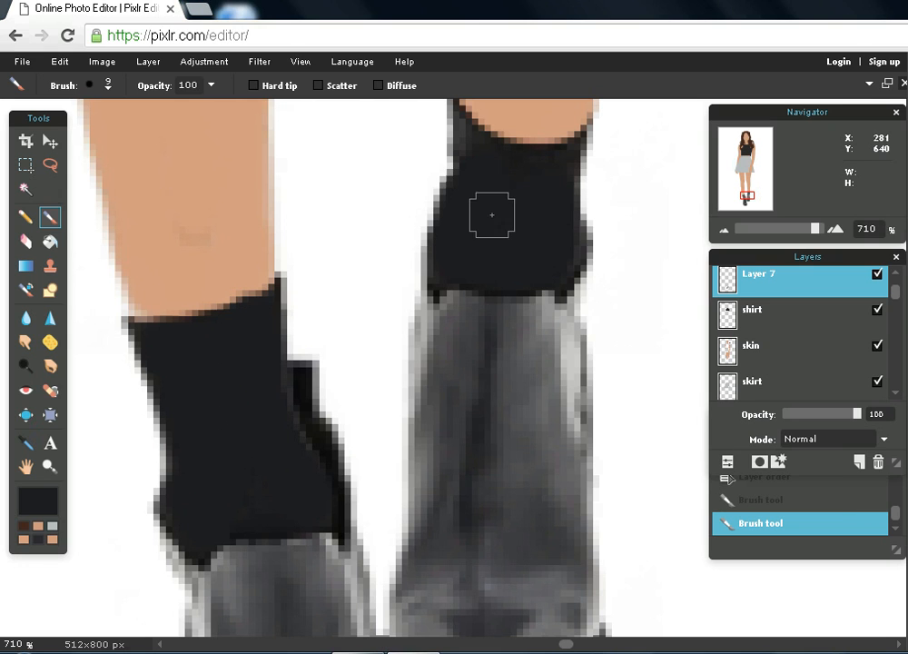
{"action": "left_click_drag", "start_coordinate": [492, 215], "coordinate": [475, 257]}
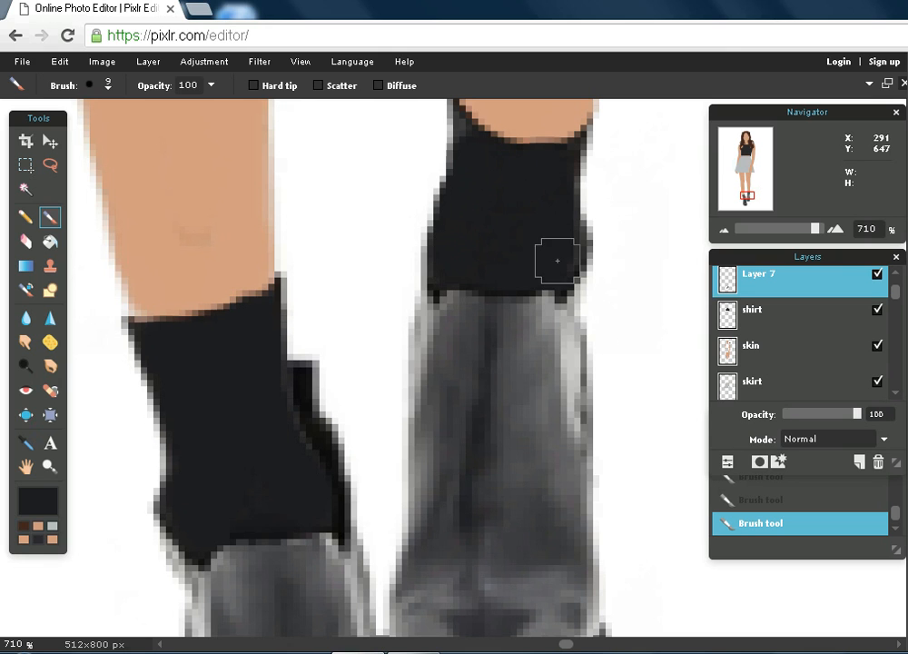
Fill in the sock edges with a size 1 brush, and erase the stray stroke beside the right-hand sock.
{"action": "left_click", "coordinate": [108, 85]}
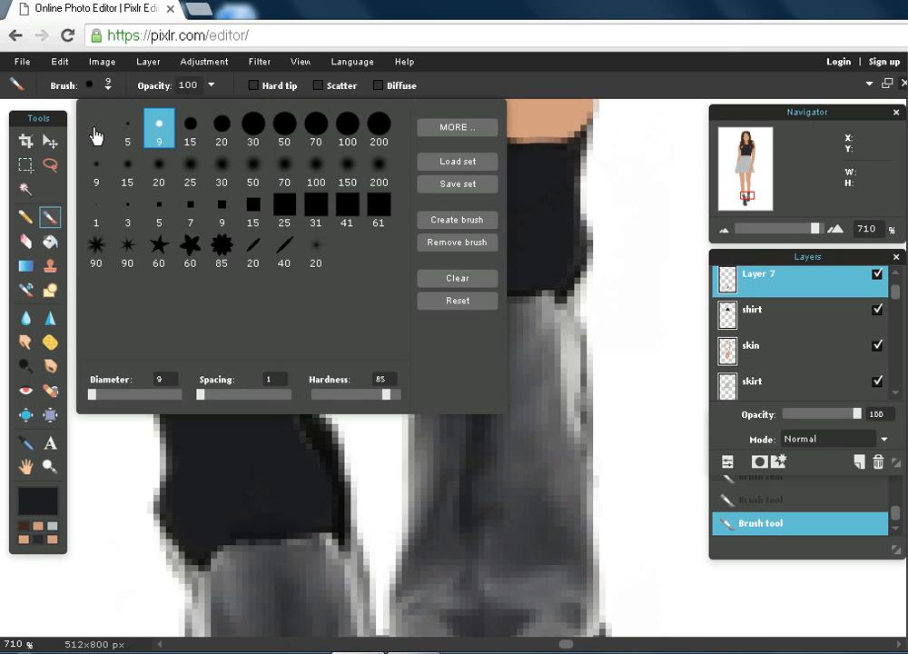
{"action": "left_click", "coordinate": [96, 126]}
{"action": "left_click", "coordinate": [560, 84]}
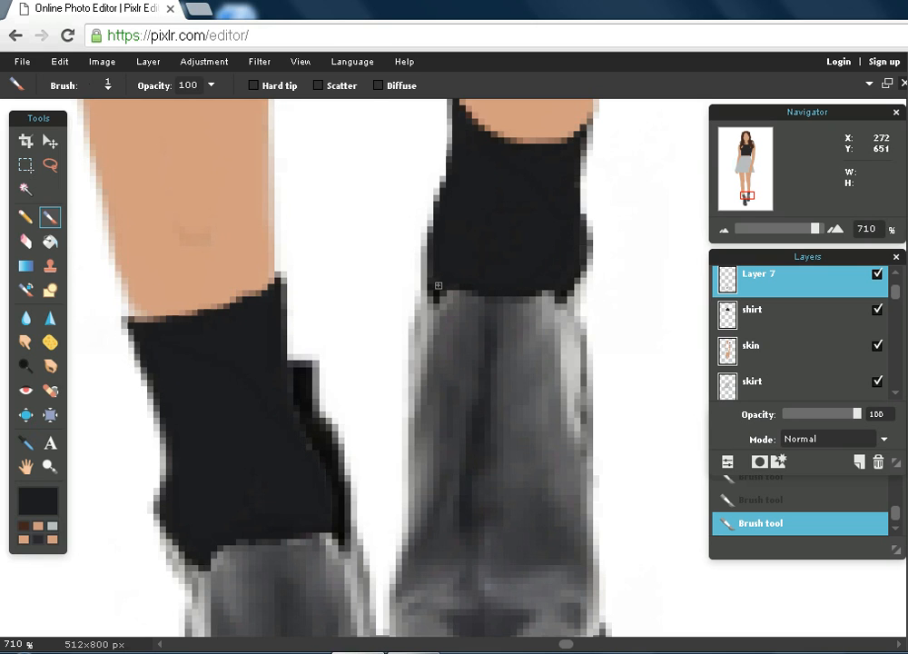
{"action": "left_click_drag", "start_coordinate": [427, 264], "coordinate": [428, 189]}
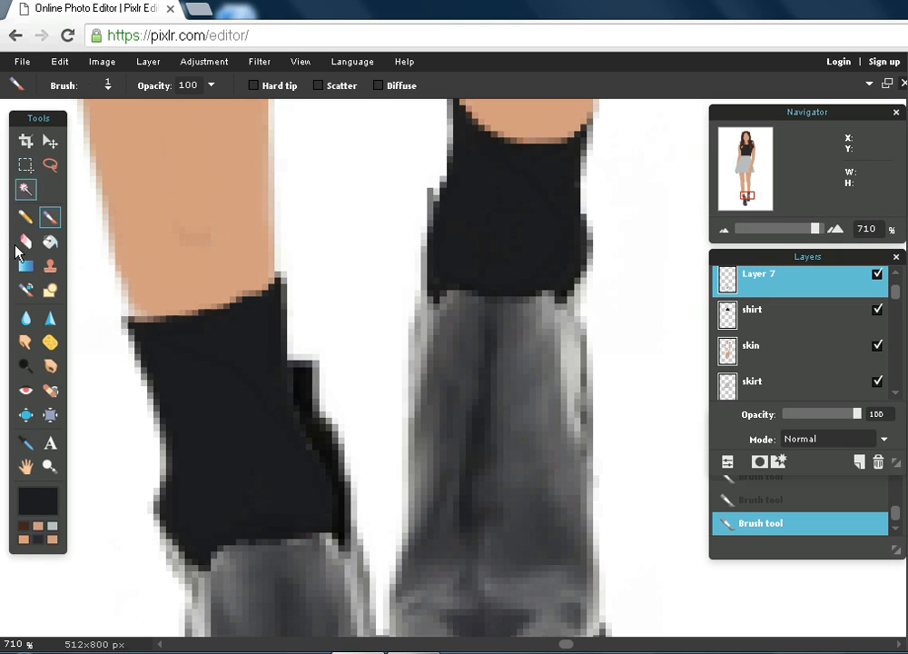
{"action": "left_click", "coordinate": [26, 241]}
{"action": "left_click_drag", "start_coordinate": [403, 186], "coordinate": [410, 219]}
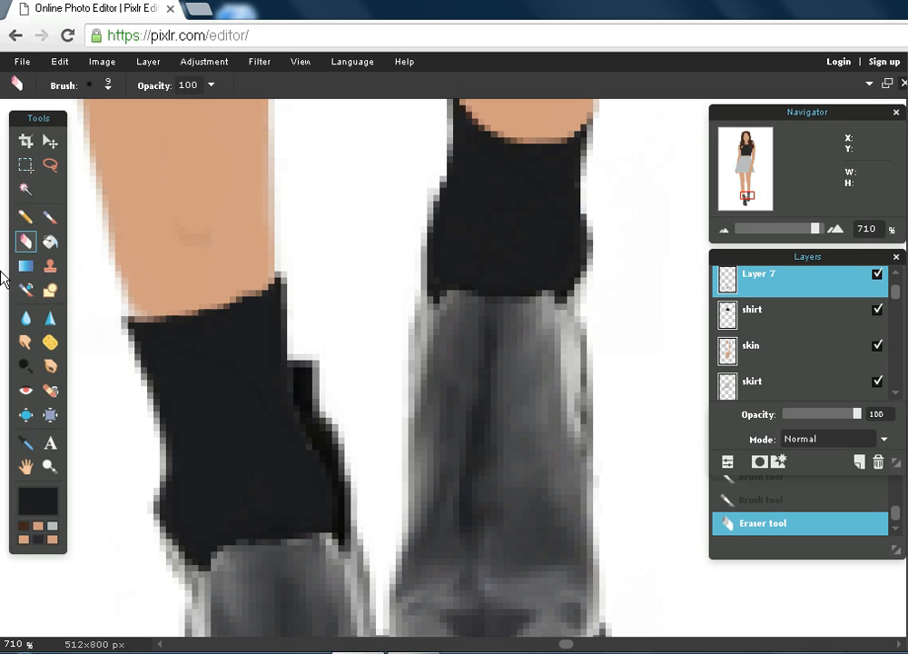
Rename Layer 7 as socks.
{"action": "left_click_drag", "start_coordinate": [820, 229], "coordinate": [760, 243]}
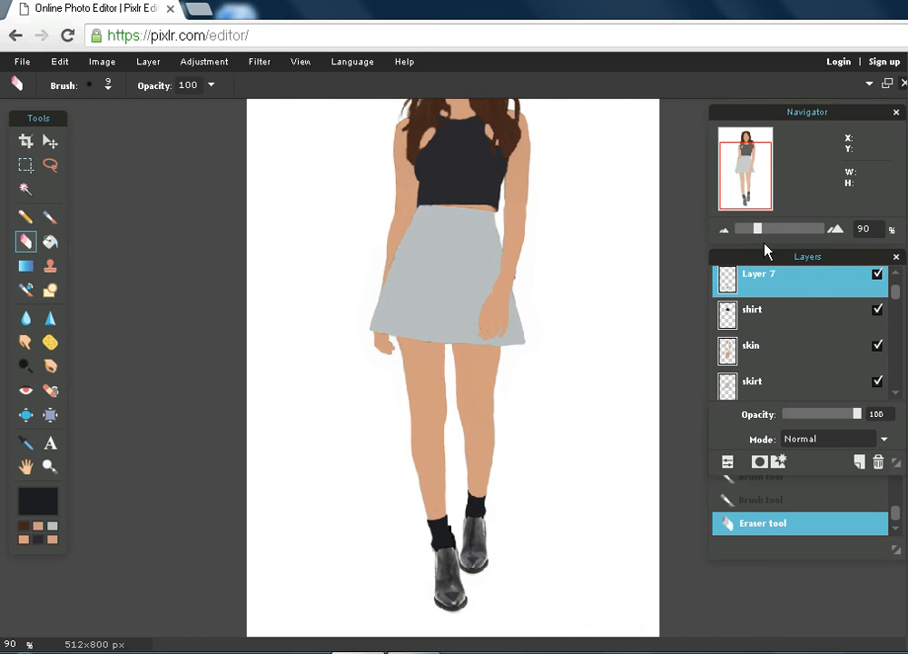
{"action": "right_click", "coordinate": [804, 282]}
{"action": "left_click", "coordinate": [779, 290]}
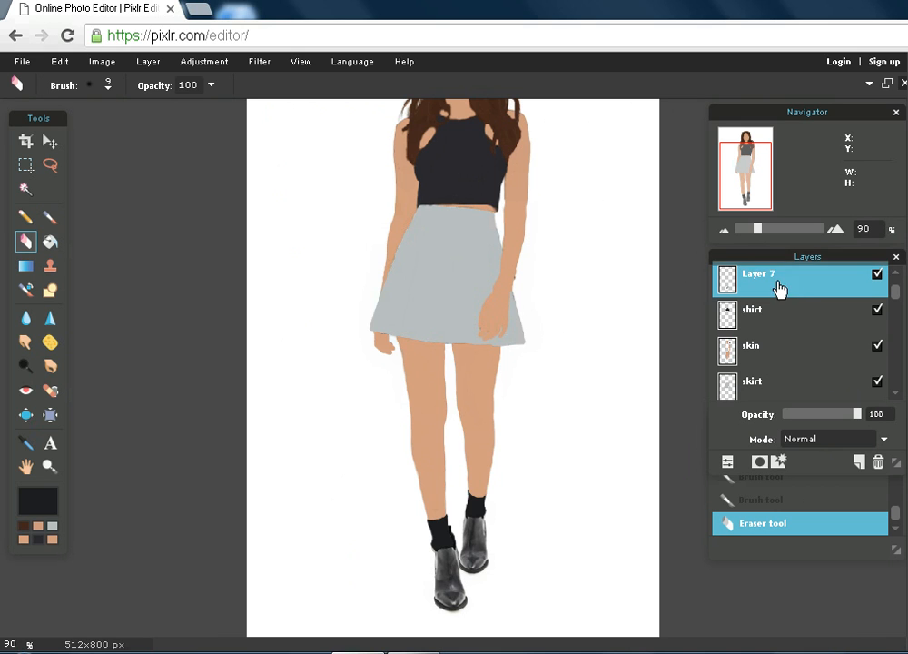
{"action": "double_click", "coordinate": [767, 281]}
{"action": "type", "text": "socks"}
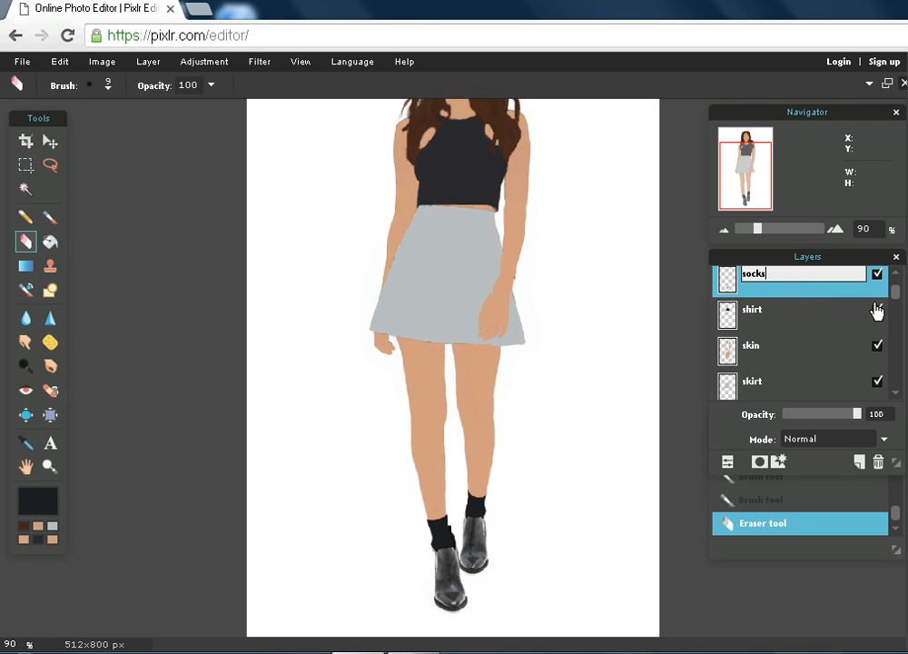
{"action": "key", "text": "Return"}
Add a new layer above the socks layer and name it shoes.
{"action": "left_click", "coordinate": [859, 464]}
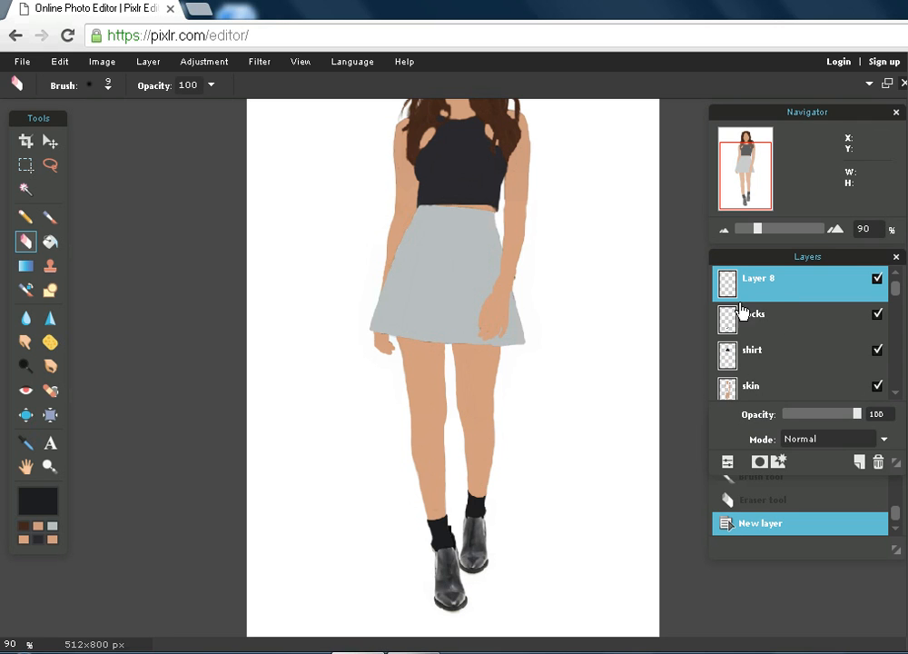
{"action": "double_click", "coordinate": [763, 281]}
{"action": "type", "text": "shoes"}
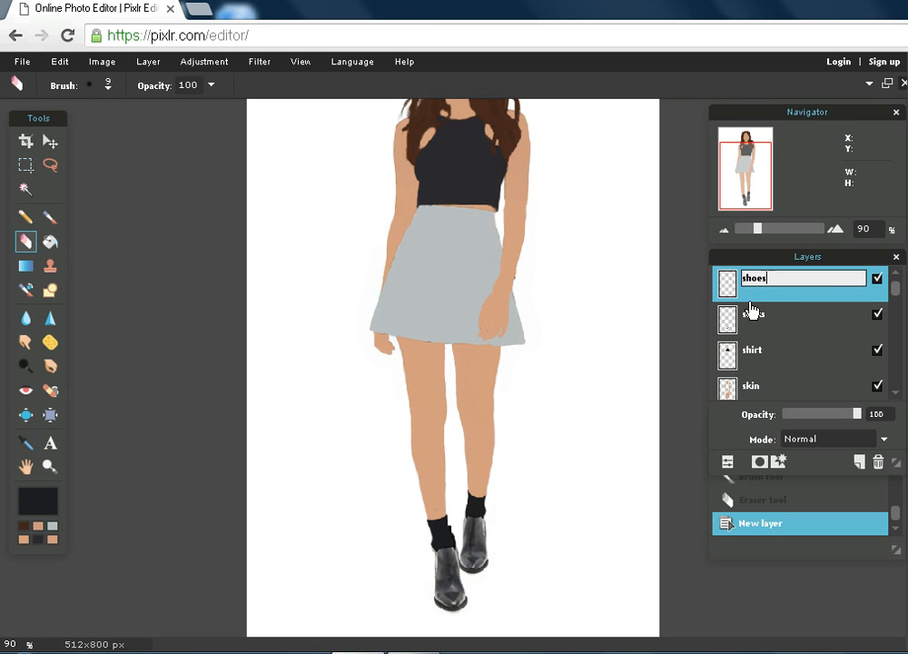
{"action": "key", "text": "Return"}
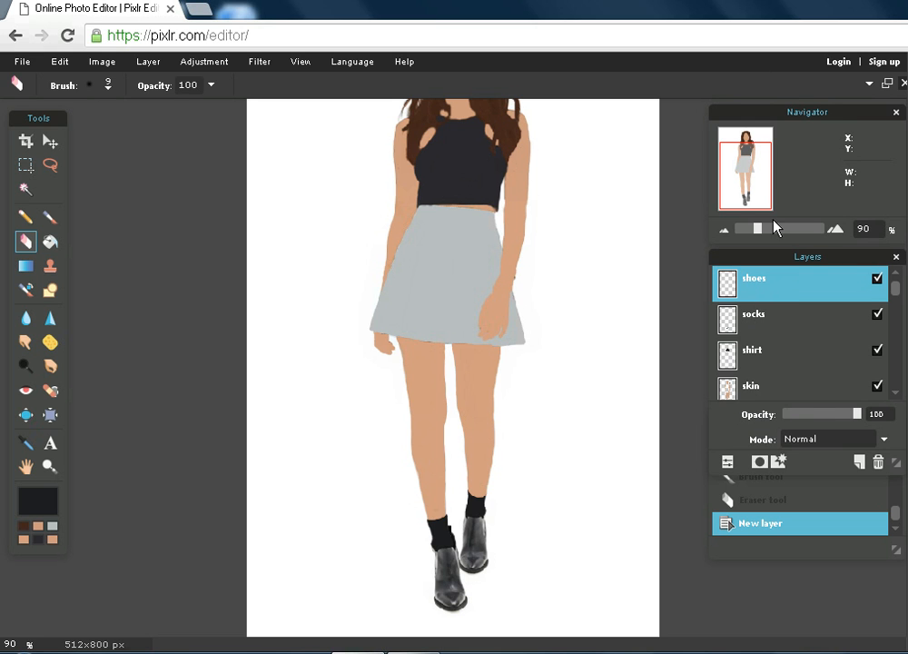
Set the brush colour to grey 76757d, sampled from the front shoe.
{"action": "left_click_drag", "start_coordinate": [758, 231], "coordinate": [796, 228]}
{"action": "left_click", "coordinate": [750, 203]}
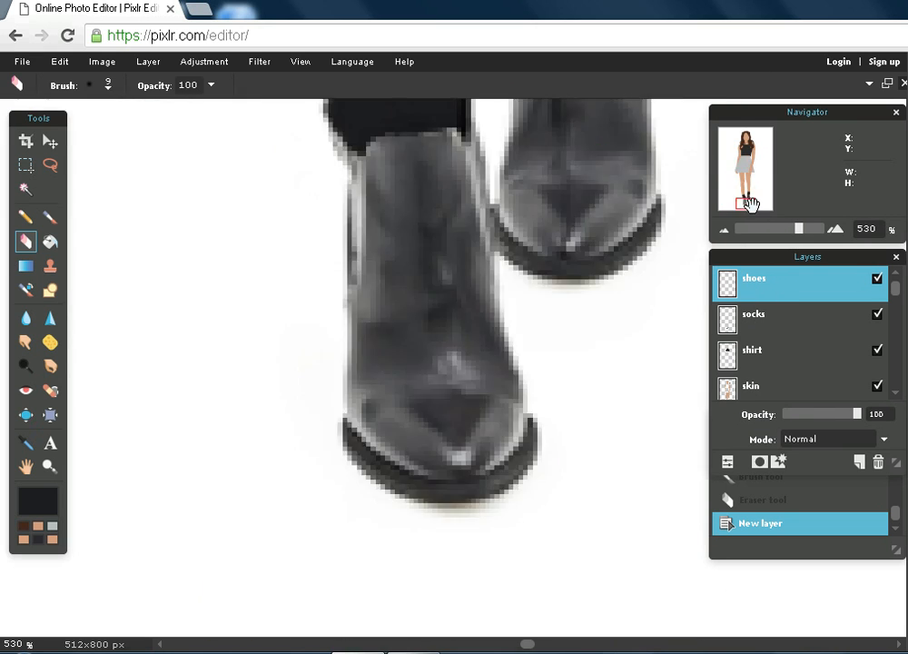
{"action": "mouse_move", "coordinate": [750, 199]}
{"action": "left_mouse_down"}
{"action": "mouse_move", "coordinate": [751, 179]}
{"action": "mouse_move", "coordinate": [752, 207]}
{"action": "mouse_move", "coordinate": [749, 193]}
{"action": "mouse_move", "coordinate": [752, 200]}
{"action": "left_mouse_up"}
{"action": "left_click", "coordinate": [51, 217]}
{"action": "left_click", "coordinate": [39, 506]}
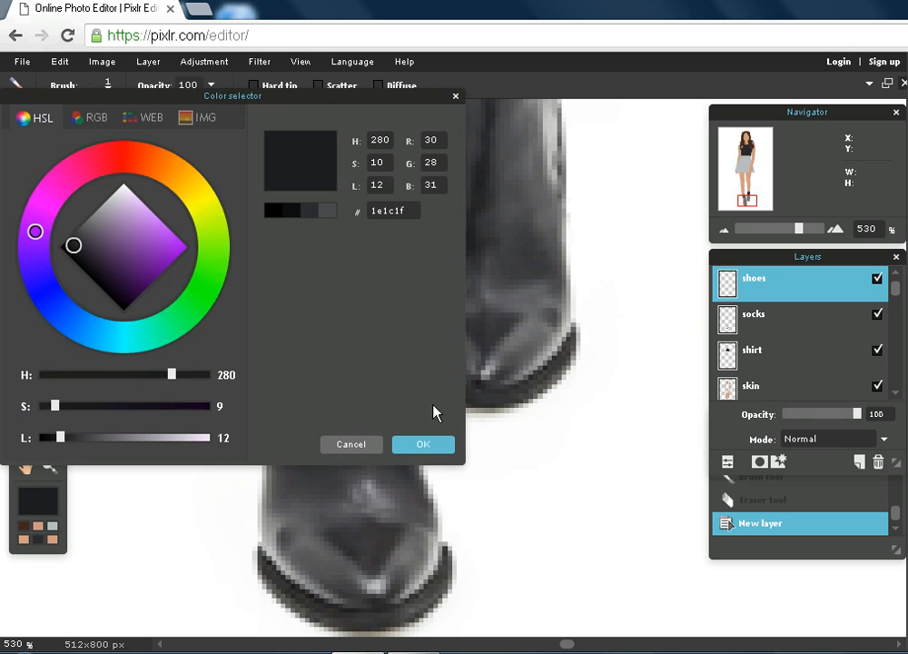
{"action": "left_click", "coordinate": [383, 489]}
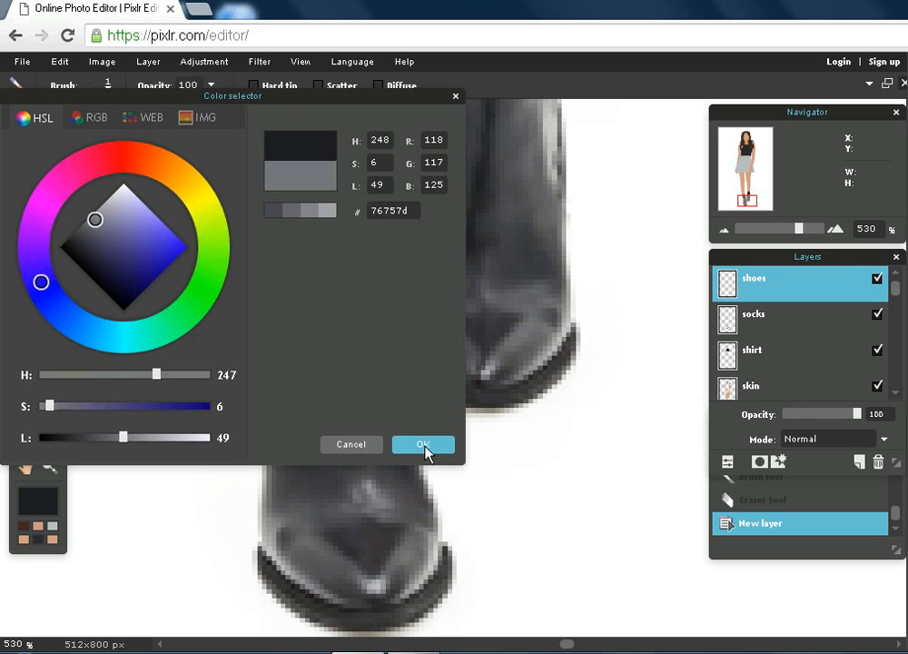
{"action": "left_click", "coordinate": [423, 444]}
Paint the front shoe flat grey on the shoes layer with the hard size 9 brush.
{"action": "mouse_move", "coordinate": [339, 362]}
{"action": "left_mouse_down"}
{"action": "mouse_move", "coordinate": [313, 338]}
{"action": "mouse_move", "coordinate": [312, 437]}
{"action": "mouse_move", "coordinate": [289, 474]}
{"action": "left_mouse_up"}
{"action": "left_click", "coordinate": [108, 84]}
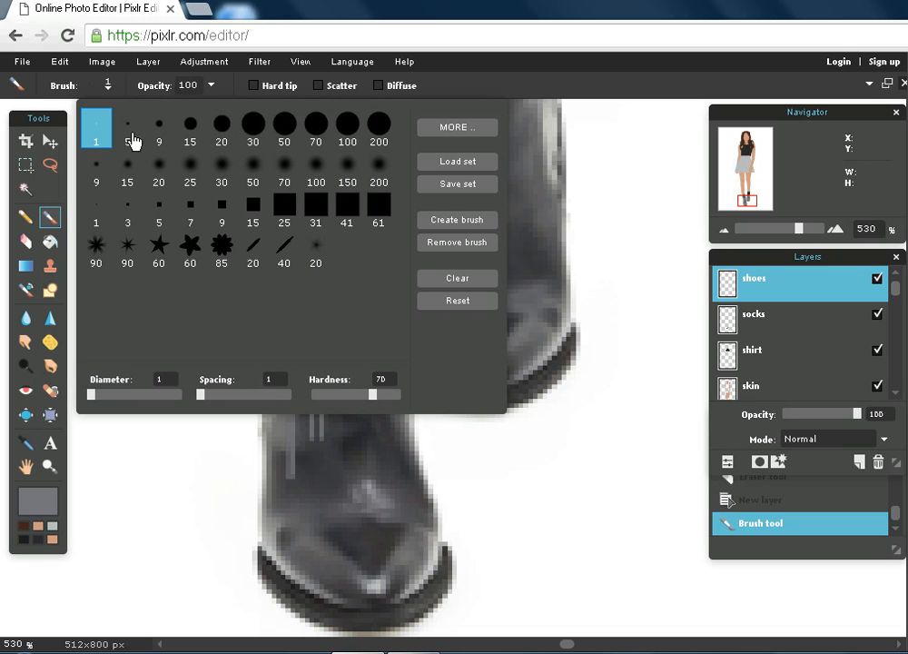
{"action": "left_click", "coordinate": [158, 123]}
{"action": "mouse_move", "coordinate": [295, 400]}
{"action": "left_mouse_down"}
{"action": "mouse_move", "coordinate": [323, 467]}
{"action": "mouse_move", "coordinate": [329, 429]}
{"action": "mouse_move", "coordinate": [342, 477]}
{"action": "mouse_move", "coordinate": [322, 339]}
{"action": "mouse_move", "coordinate": [370, 557]}
{"action": "mouse_move", "coordinate": [339, 563]}
{"action": "mouse_move", "coordinate": [312, 429]}
{"action": "mouse_move", "coordinate": [314, 524]}
{"action": "mouse_move", "coordinate": [276, 445]}
{"action": "mouse_move", "coordinate": [286, 537]}
{"action": "mouse_move", "coordinate": [321, 573]}
{"action": "mouse_move", "coordinate": [352, 584]}
{"action": "mouse_move", "coordinate": [393, 584]}
{"action": "mouse_move", "coordinate": [411, 563]}
{"action": "mouse_move", "coordinate": [368, 457]}
{"action": "mouse_move", "coordinate": [372, 543]}
{"action": "mouse_move", "coordinate": [374, 484]}
{"action": "mouse_move", "coordinate": [401, 548]}
{"action": "mouse_move", "coordinate": [407, 505]}
{"action": "mouse_move", "coordinate": [383, 469]}
{"action": "mouse_move", "coordinate": [340, 323]}
{"action": "mouse_move", "coordinate": [324, 296]}
{"action": "mouse_move", "coordinate": [297, 288]}
{"action": "mouse_move", "coordinate": [317, 279]}
{"action": "mouse_move", "coordinate": [366, 292]}
{"action": "mouse_move", "coordinate": [405, 516]}
{"action": "mouse_move", "coordinate": [405, 567]}
{"action": "mouse_move", "coordinate": [389, 595]}
{"action": "mouse_move", "coordinate": [362, 606]}
{"action": "mouse_move", "coordinate": [303, 593]}
{"action": "mouse_move", "coordinate": [277, 572]}
{"action": "mouse_move", "coordinate": [274, 539]}
{"action": "mouse_move", "coordinate": [334, 607]}
{"action": "mouse_move", "coordinate": [369, 608]}
{"action": "mouse_move", "coordinate": [420, 584]}
{"action": "mouse_move", "coordinate": [418, 549]}
{"action": "mouse_move", "coordinate": [430, 561]}
{"action": "mouse_move", "coordinate": [419, 592]}
{"action": "mouse_move", "coordinate": [379, 611]}
{"action": "mouse_move", "coordinate": [313, 602]}
{"action": "mouse_move", "coordinate": [274, 554]}
{"action": "left_mouse_up"}
{"action": "mouse_move", "coordinate": [316, 302]}
{"action": "left_mouse_down"}
{"action": "mouse_move", "coordinate": [291, 365]}
{"action": "mouse_move", "coordinate": [280, 306]}
{"action": "mouse_move", "coordinate": [281, 431]}
{"action": "mouse_move", "coordinate": [275, 391]}
{"action": "left_mouse_up"}
Erase the overspill along the front shoe's outer edge, and fill its inner edge and upper rim with grey.
{"action": "left_click", "coordinate": [25, 240]}
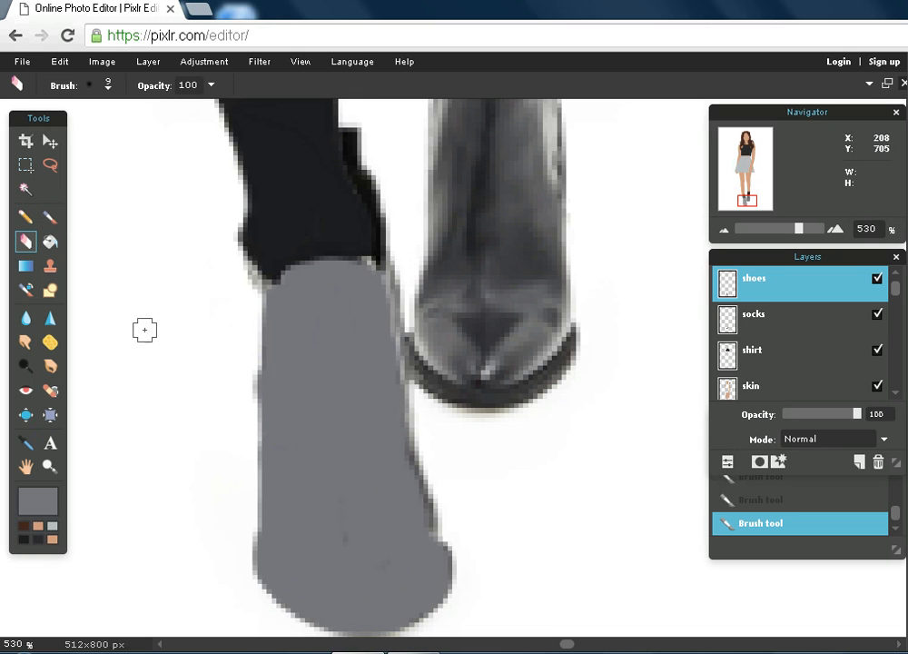
{"action": "left_click_drag", "start_coordinate": [241, 414], "coordinate": [245, 368]}
{"action": "left_click", "coordinate": [50, 216]}
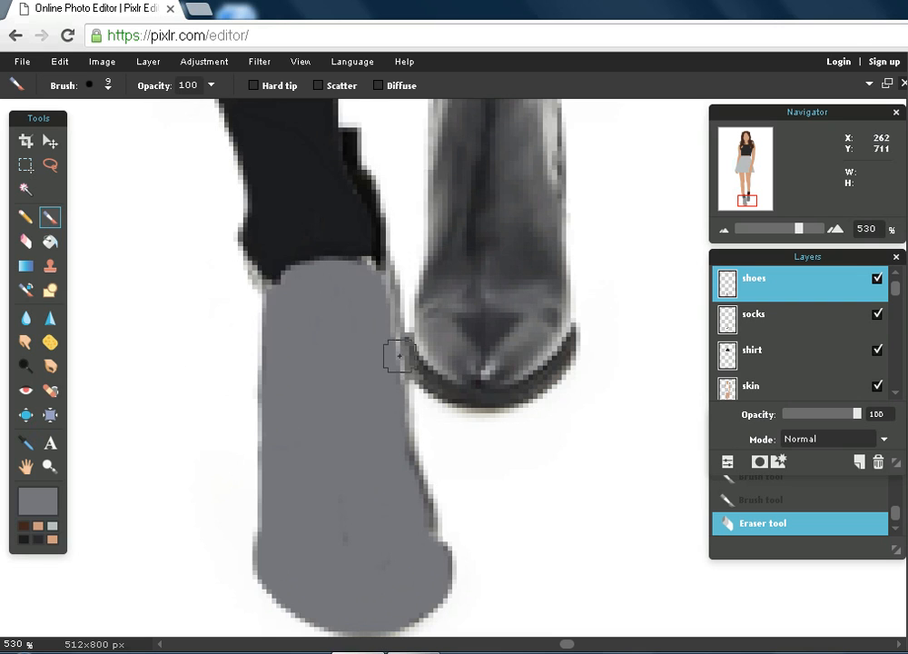
{"action": "mouse_move", "coordinate": [365, 281]}
{"action": "left_mouse_down"}
{"action": "mouse_move", "coordinate": [386, 388]}
{"action": "mouse_move", "coordinate": [381, 333]}
{"action": "mouse_move", "coordinate": [381, 371]}
{"action": "mouse_move", "coordinate": [429, 569]}
{"action": "left_mouse_up"}
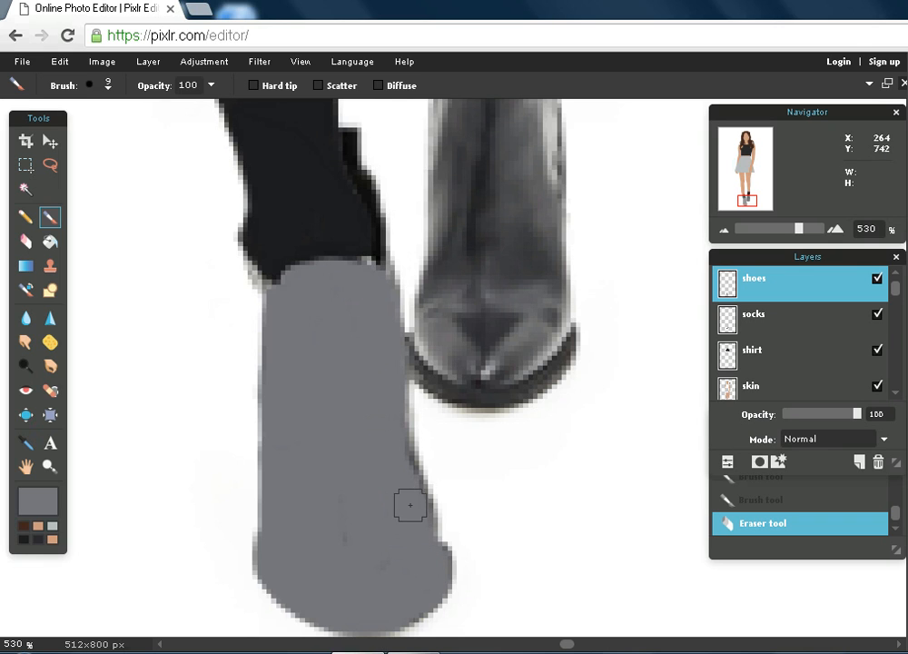
{"action": "left_click", "coordinate": [390, 456]}
{"action": "left_click", "coordinate": [398, 492]}
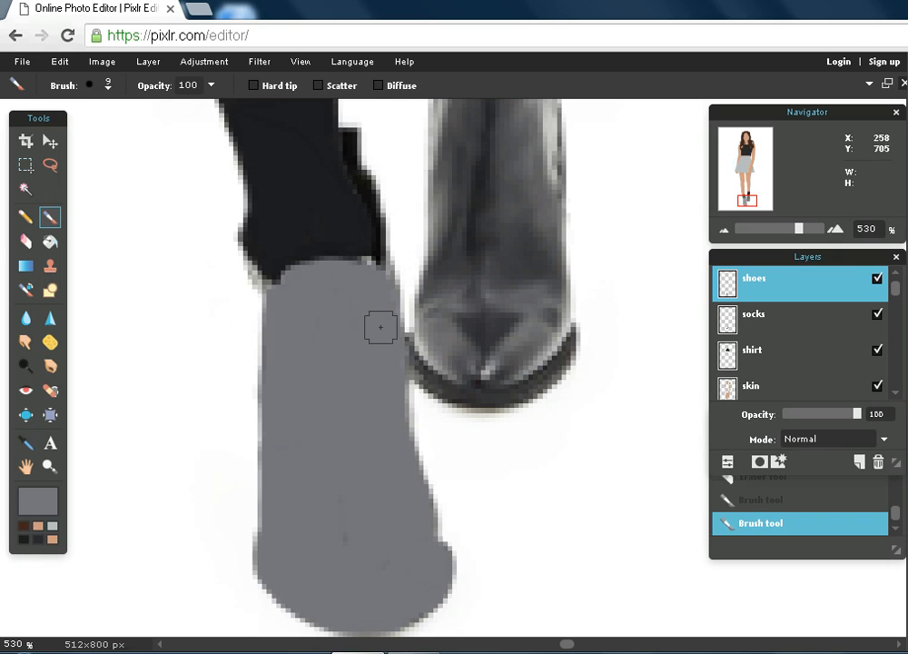
{"action": "left_click", "coordinate": [355, 277]}
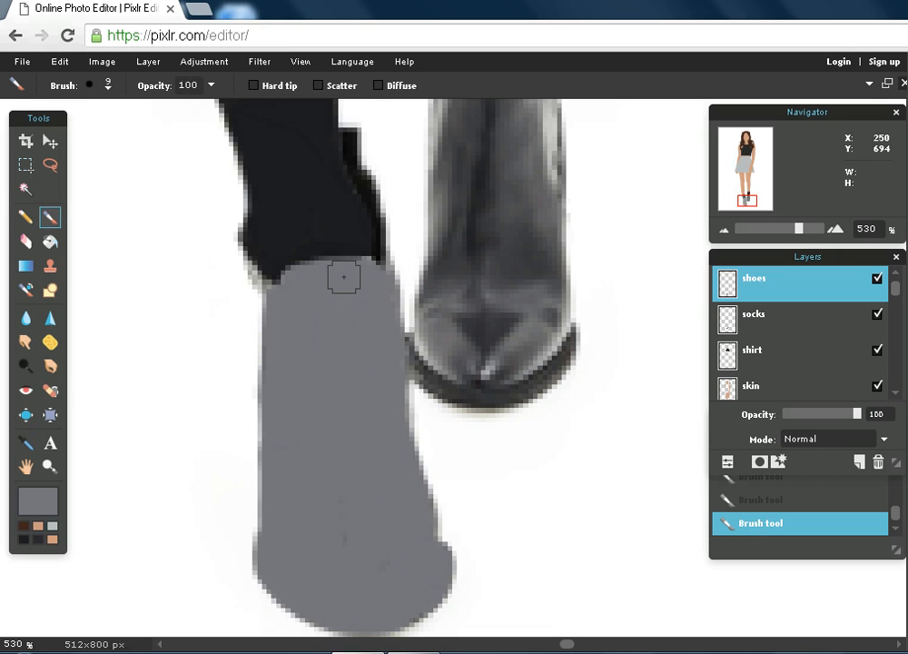
Paint the front shoe's raised ankle strip grey beside the sock with the size 5 brush.
{"action": "left_click", "coordinate": [108, 87]}
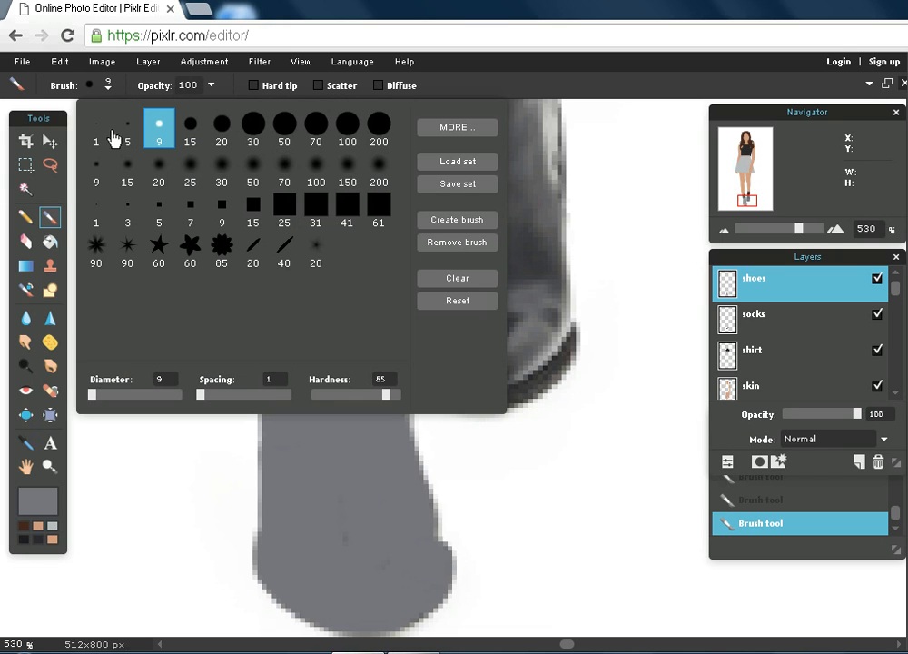
{"action": "left_click", "coordinate": [128, 130]}
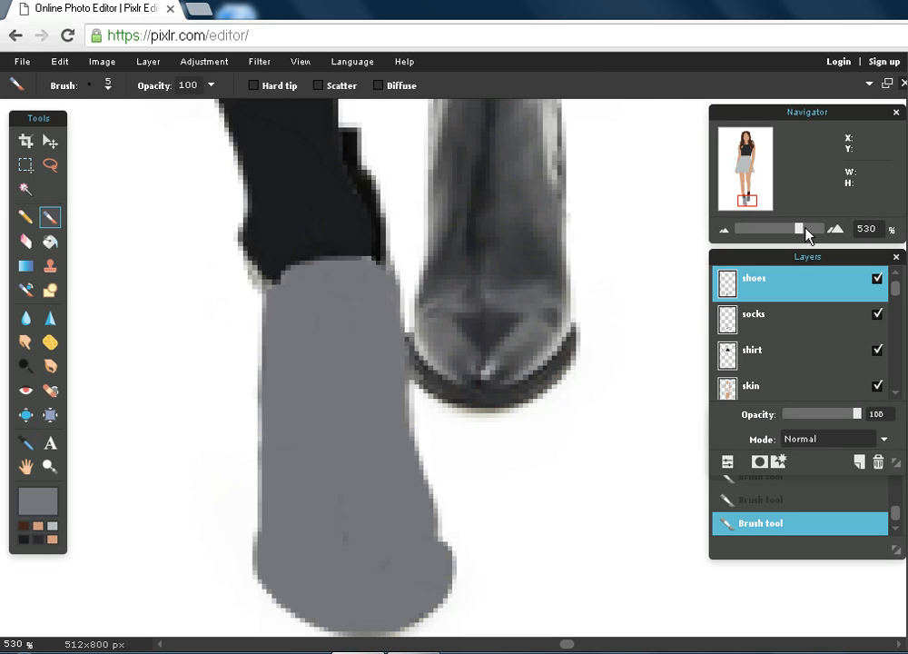
{"action": "left_click_drag", "start_coordinate": [813, 232], "coordinate": [843, 236]}
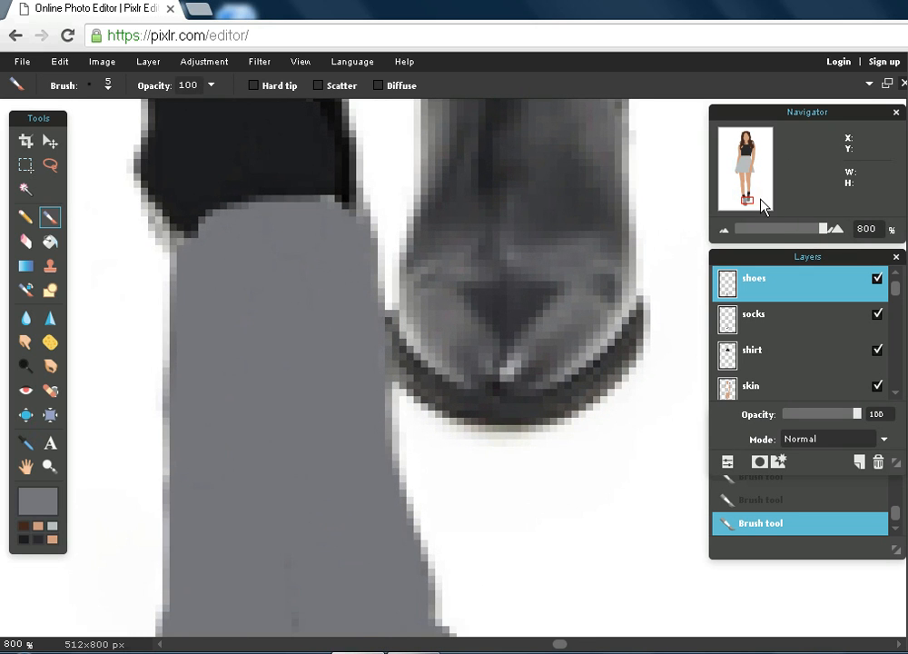
{"action": "left_click_drag", "start_coordinate": [750, 197], "coordinate": [749, 193]}
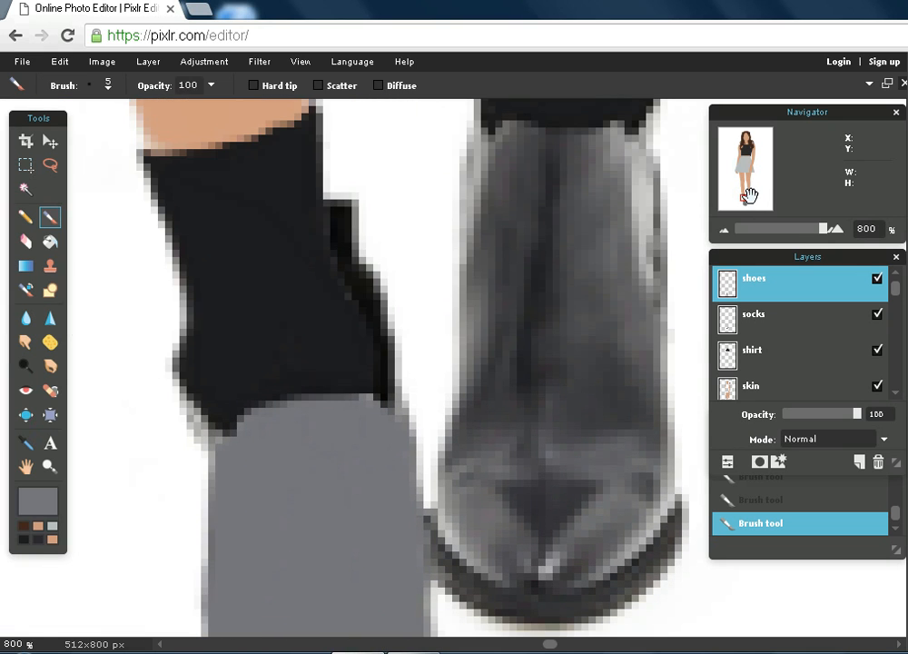
{"action": "mouse_move", "coordinate": [330, 206]}
{"action": "left_mouse_down"}
{"action": "mouse_move", "coordinate": [345, 207]}
{"action": "mouse_move", "coordinate": [338, 228]}
{"action": "mouse_move", "coordinate": [365, 286]}
{"action": "mouse_move", "coordinate": [382, 397]}
{"action": "left_mouse_up"}
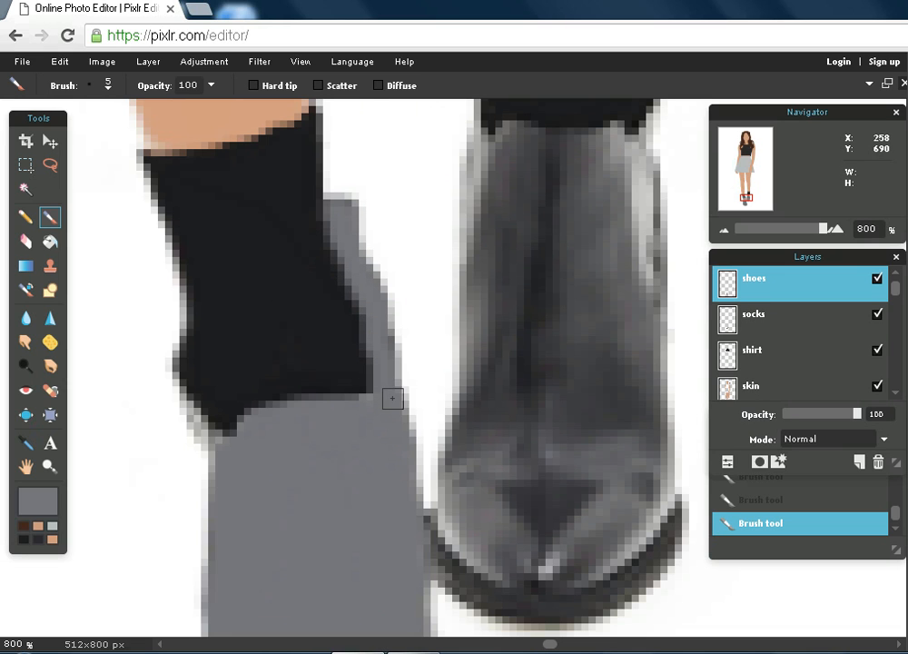
{"action": "left_click_drag", "start_coordinate": [375, 321], "coordinate": [365, 405]}
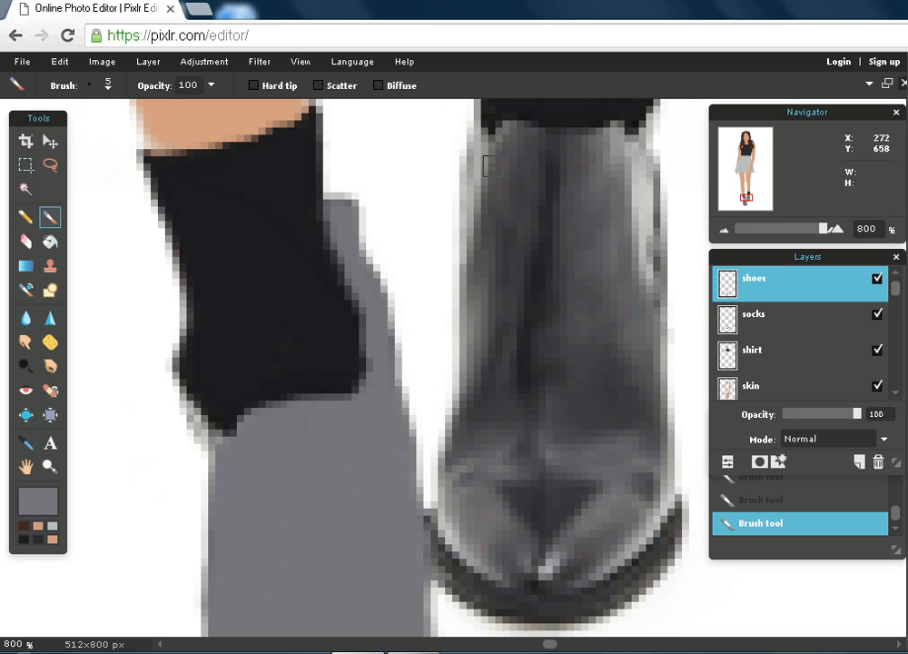
Paint the rear shoe flat grey with the size 5 brush, erasing overspill and touching up its edges.
{"action": "mouse_move", "coordinate": [480, 201]}
{"action": "left_mouse_down"}
{"action": "mouse_move", "coordinate": [495, 361]}
{"action": "mouse_move", "coordinate": [520, 174]}
{"action": "mouse_move", "coordinate": [510, 283]}
{"action": "mouse_move", "coordinate": [461, 379]}
{"action": "mouse_move", "coordinate": [489, 233]}
{"action": "left_mouse_up"}
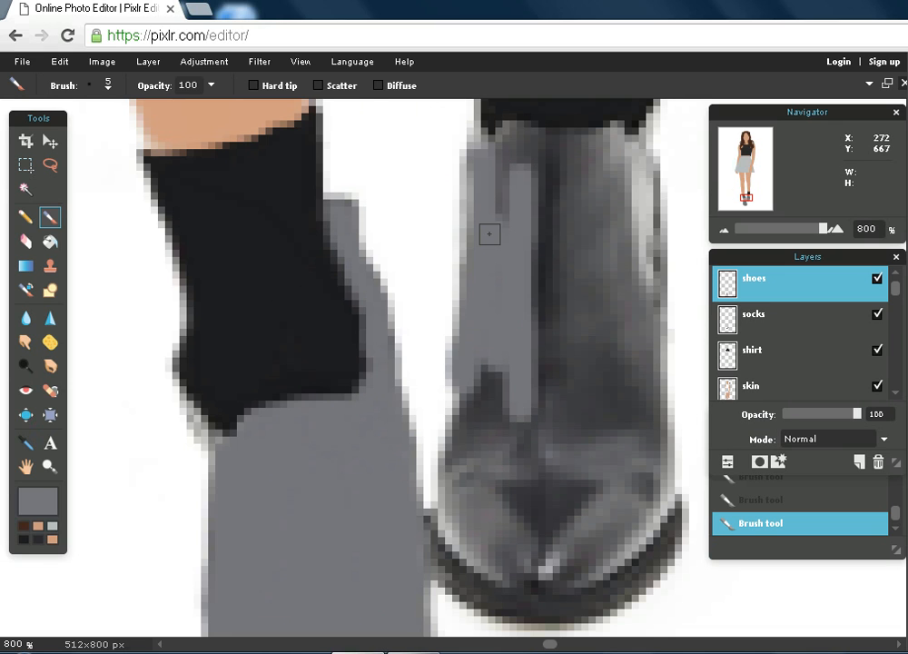
{"action": "left_click", "coordinate": [25, 241]}
{"action": "mouse_move", "coordinate": [459, 382]}
{"action": "left_mouse_down"}
{"action": "mouse_move", "coordinate": [497, 355]}
{"action": "mouse_move", "coordinate": [471, 322]}
{"action": "mouse_move", "coordinate": [457, 515]}
{"action": "mouse_move", "coordinate": [471, 553]}
{"action": "mouse_move", "coordinate": [501, 580]}
{"action": "mouse_move", "coordinate": [489, 475]}
{"action": "mouse_move", "coordinate": [512, 364]}
{"action": "mouse_move", "coordinate": [500, 486]}
{"action": "mouse_move", "coordinate": [493, 368]}
{"action": "mouse_move", "coordinate": [460, 515]}
{"action": "mouse_move", "coordinate": [439, 536]}
{"action": "mouse_move", "coordinate": [428, 528]}
{"action": "mouse_move", "coordinate": [448, 569]}
{"action": "mouse_move", "coordinate": [483, 590]}
{"action": "mouse_move", "coordinate": [421, 528]}
{"action": "mouse_move", "coordinate": [484, 588]}
{"action": "mouse_move", "coordinate": [455, 576]}
{"action": "mouse_move", "coordinate": [474, 592]}
{"action": "mouse_move", "coordinate": [514, 612]}
{"action": "mouse_move", "coordinate": [554, 613]}
{"action": "mouse_move", "coordinate": [590, 597]}
{"action": "mouse_move", "coordinate": [574, 586]}
{"action": "mouse_move", "coordinate": [515, 588]}
{"action": "mouse_move", "coordinate": [542, 501]}
{"action": "mouse_move", "coordinate": [508, 582]}
{"action": "mouse_move", "coordinate": [500, 466]}
{"action": "mouse_move", "coordinate": [537, 429]}
{"action": "mouse_move", "coordinate": [541, 472]}
{"action": "mouse_move", "coordinate": [541, 409]}
{"action": "mouse_move", "coordinate": [533, 542]}
{"action": "mouse_move", "coordinate": [559, 518]}
{"action": "mouse_move", "coordinate": [548, 573]}
{"action": "mouse_move", "coordinate": [529, 382]}
{"action": "mouse_move", "coordinate": [509, 516]}
{"action": "mouse_move", "coordinate": [527, 301]}
{"action": "mouse_move", "coordinate": [523, 213]}
{"action": "mouse_move", "coordinate": [503, 153]}
{"action": "mouse_move", "coordinate": [503, 249]}
{"action": "mouse_move", "coordinate": [482, 173]}
{"action": "mouse_move", "coordinate": [531, 138]}
{"action": "mouse_move", "coordinate": [578, 156]}
{"action": "mouse_move", "coordinate": [620, 142]}
{"action": "mouse_move", "coordinate": [593, 135]}
{"action": "mouse_move", "coordinate": [527, 178]}
{"action": "mouse_move", "coordinate": [534, 184]}
{"action": "mouse_move", "coordinate": [639, 135]}
{"action": "mouse_move", "coordinate": [631, 279]}
{"action": "mouse_move", "coordinate": [567, 342]}
{"action": "mouse_move", "coordinate": [531, 265]}
{"action": "mouse_move", "coordinate": [557, 344]}
{"action": "mouse_move", "coordinate": [529, 154]}
{"action": "mouse_move", "coordinate": [606, 211]}
{"action": "mouse_move", "coordinate": [594, 166]}
{"action": "mouse_move", "coordinate": [608, 213]}
{"action": "mouse_move", "coordinate": [594, 173]}
{"action": "mouse_move", "coordinate": [543, 337]}
{"action": "mouse_move", "coordinate": [543, 195]}
{"action": "mouse_move", "coordinate": [583, 248]}
{"action": "mouse_move", "coordinate": [559, 378]}
{"action": "mouse_move", "coordinate": [556, 274]}
{"action": "mouse_move", "coordinate": [582, 416]}
{"action": "mouse_move", "coordinate": [612, 374]}
{"action": "mouse_move", "coordinate": [622, 400]}
{"action": "mouse_move", "coordinate": [624, 272]}
{"action": "mouse_move", "coordinate": [643, 361]}
{"action": "mouse_move", "coordinate": [643, 568]}
{"action": "mouse_move", "coordinate": [579, 608]}
{"action": "mouse_move", "coordinate": [485, 514]}
{"action": "mouse_move", "coordinate": [484, 551]}
{"action": "mouse_move", "coordinate": [584, 486]}
{"action": "mouse_move", "coordinate": [578, 538]}
{"action": "mouse_move", "coordinate": [588, 415]}
{"action": "mouse_move", "coordinate": [565, 569]}
{"action": "mouse_move", "coordinate": [622, 527]}
{"action": "mouse_move", "coordinate": [622, 560]}
{"action": "mouse_move", "coordinate": [608, 544]}
{"action": "mouse_move", "coordinate": [624, 563]}
{"action": "mouse_move", "coordinate": [636, 559]}
{"action": "mouse_move", "coordinate": [630, 510]}
{"action": "mouse_move", "coordinate": [646, 507]}
{"action": "mouse_move", "coordinate": [654, 543]}
{"action": "mouse_move", "coordinate": [669, 503]}
{"action": "mouse_move", "coordinate": [663, 530]}
{"action": "mouse_move", "coordinate": [645, 561]}
{"action": "mouse_move", "coordinate": [661, 507]}
{"action": "mouse_move", "coordinate": [649, 365]}
{"action": "mouse_move", "coordinate": [576, 432]}
{"action": "mouse_move", "coordinate": [637, 265]}
{"action": "mouse_move", "coordinate": [636, 190]}
{"action": "mouse_move", "coordinate": [640, 356]}
{"action": "left_mouse_up"}
{"action": "left_click", "coordinate": [50, 216]}
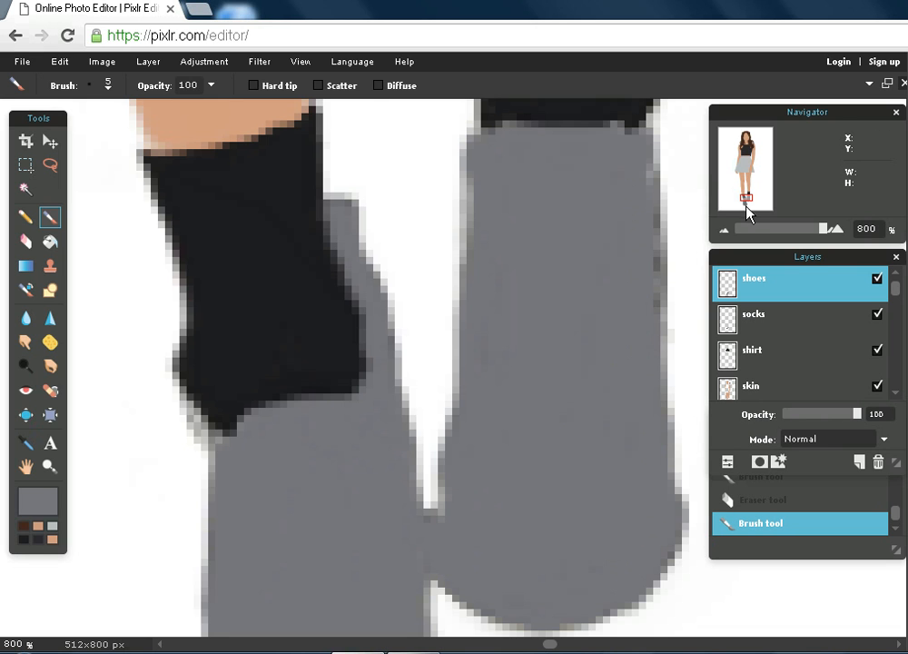
{"action": "left_click_drag", "start_coordinate": [743, 196], "coordinate": [744, 194]}
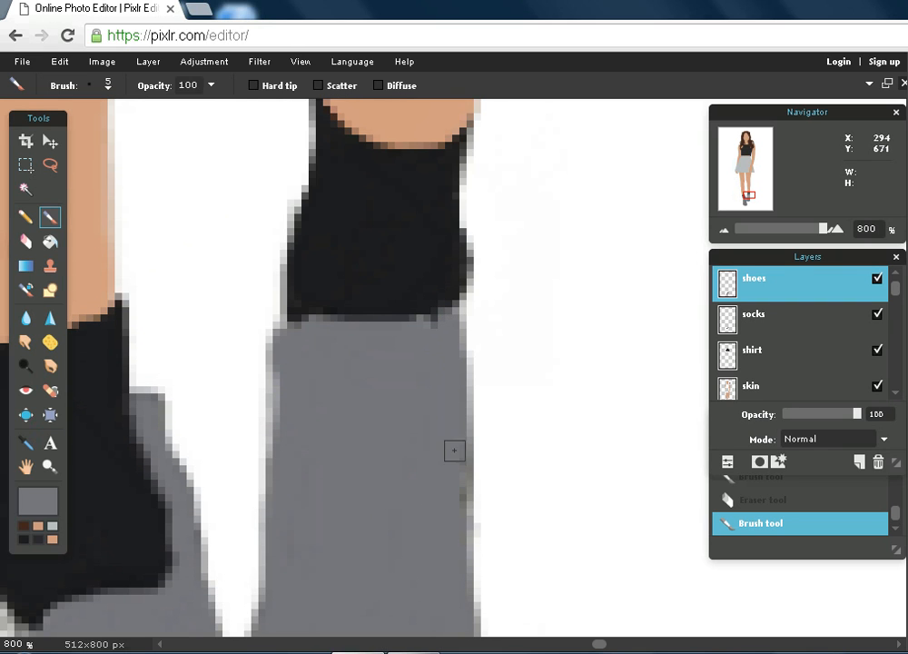
{"action": "left_click", "coordinate": [460, 525]}
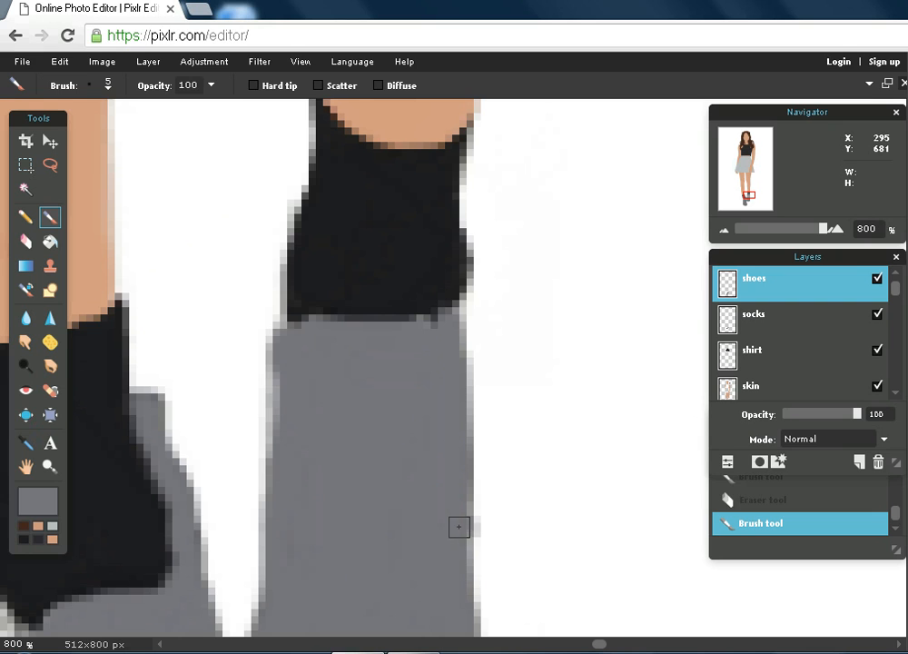
Fill in the rear shoe's upper corners around the sock with a size 1 brush.
{"action": "left_click", "coordinate": [110, 86]}
{"action": "left_click", "coordinate": [96, 127]}
{"action": "left_click", "coordinate": [493, 85]}
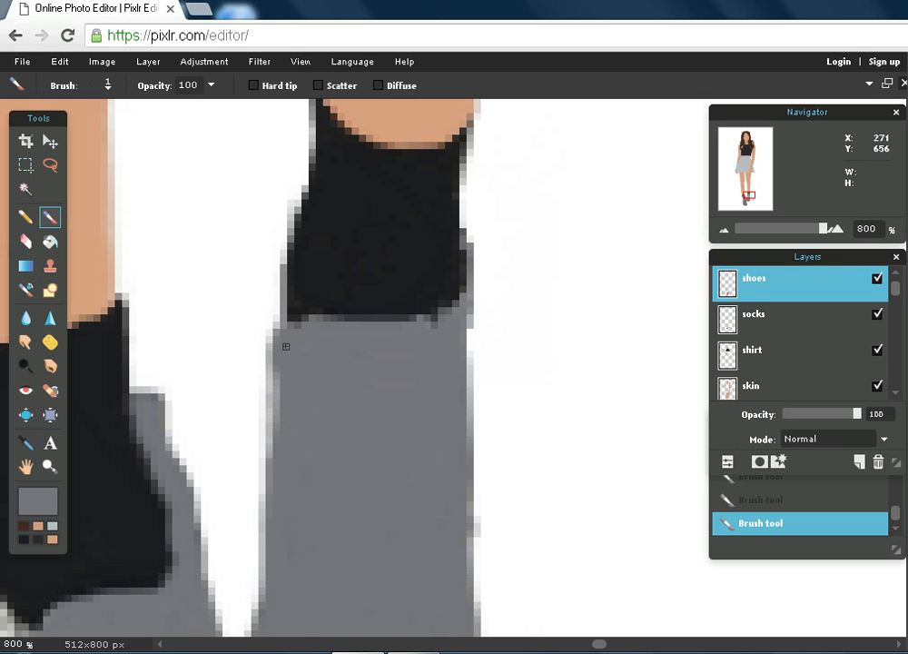
{"action": "left_click_drag", "start_coordinate": [285, 262], "coordinate": [294, 299]}
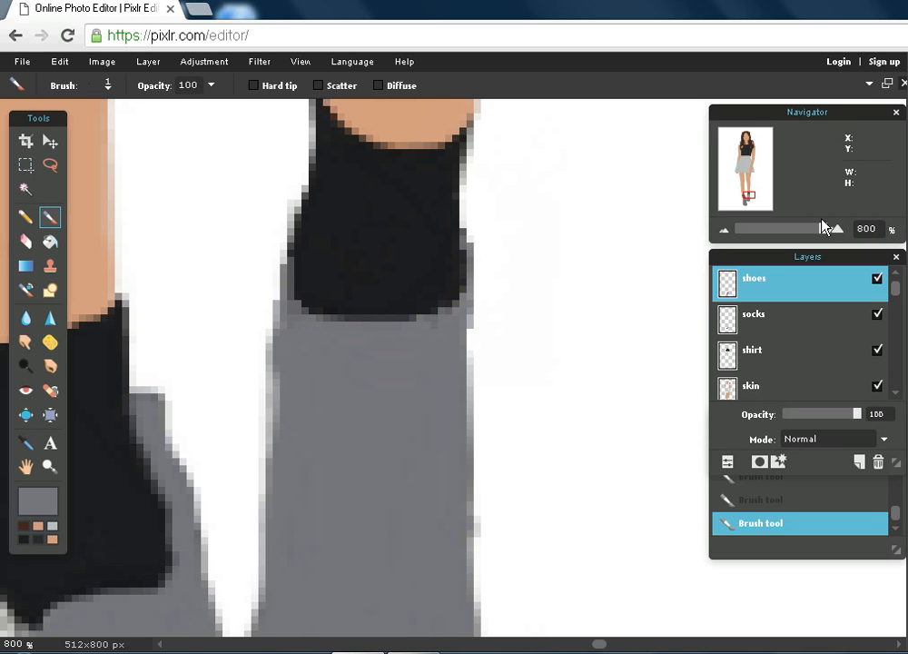
Move the socks layer above the shoes layer.
{"action": "left_click_drag", "start_coordinate": [823, 233], "coordinate": [754, 237]}
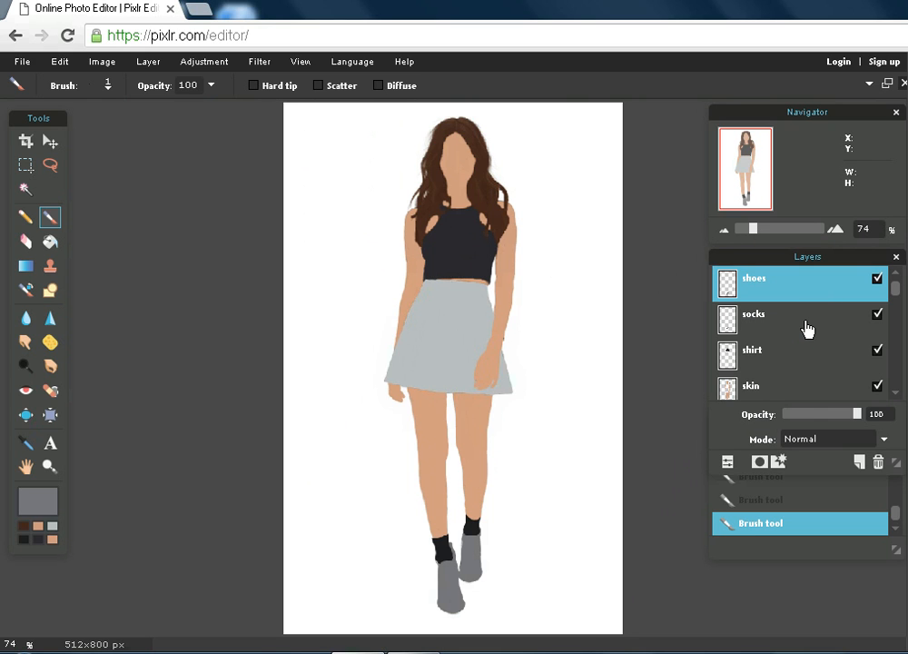
{"action": "left_click_drag", "start_coordinate": [807, 329], "coordinate": [805, 292]}
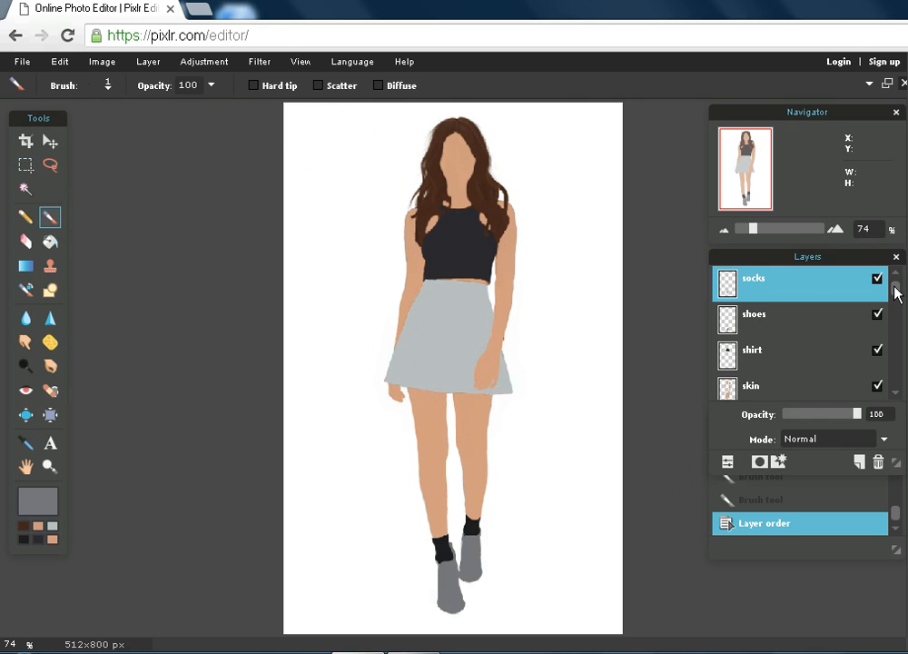
Erase the stray dark pixels beside the arm next to the skirt on Layer 1 with the size 9 eraser.
{"action": "mouse_move", "coordinate": [898, 298]}
{"action": "left_mouse_down"}
{"action": "mouse_move", "coordinate": [898, 314]}
{"action": "mouse_move", "coordinate": [898, 286]}
{"action": "left_mouse_up"}
{"action": "left_click_drag", "start_coordinate": [898, 292], "coordinate": [898, 365]}
{"action": "left_click", "coordinate": [772, 343]}
{"action": "left_click_drag", "start_coordinate": [758, 235], "coordinate": [772, 239]}
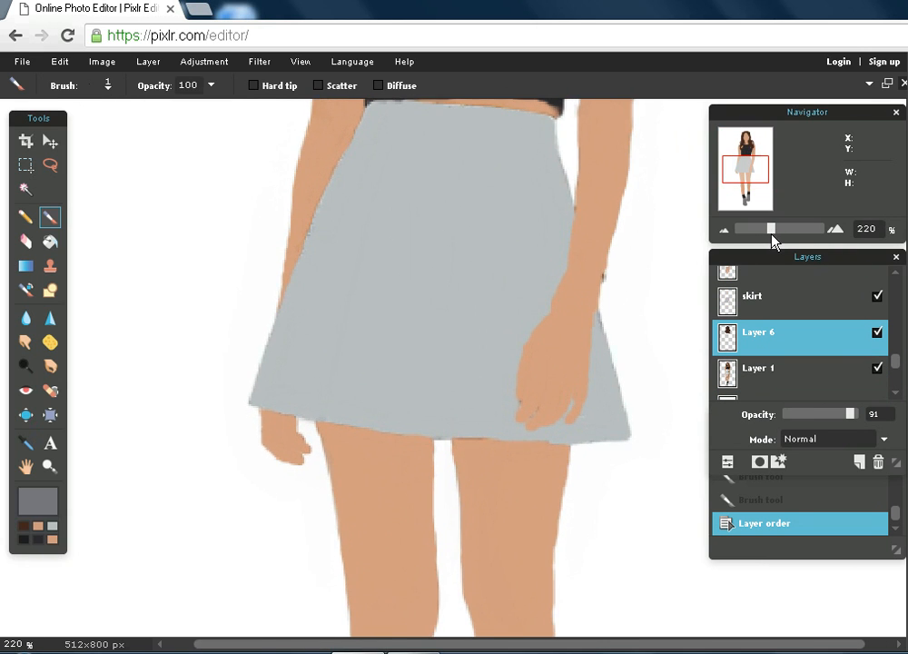
{"action": "left_click", "coordinate": [26, 240]}
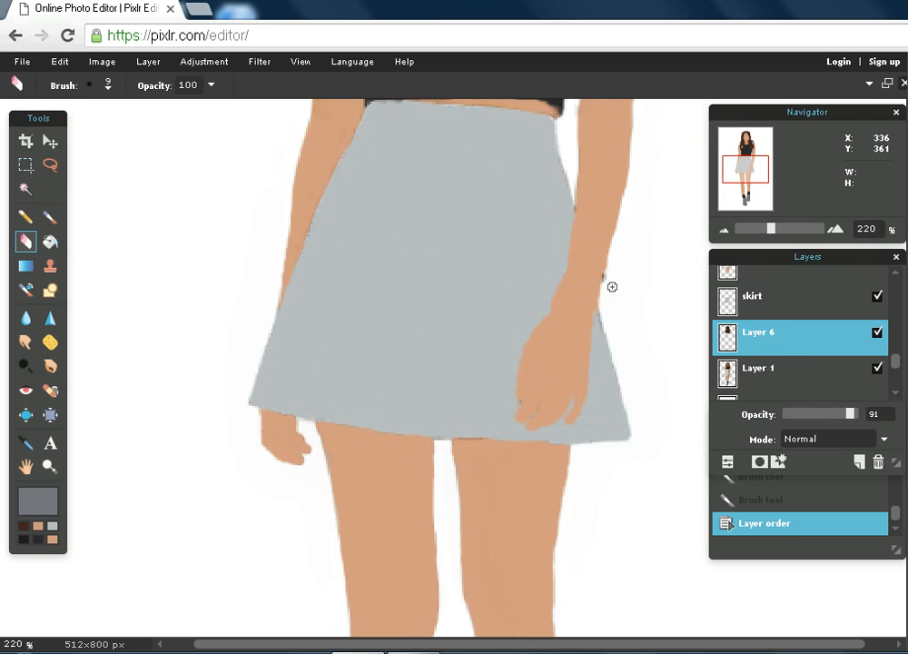
{"action": "left_click", "coordinate": [803, 378]}
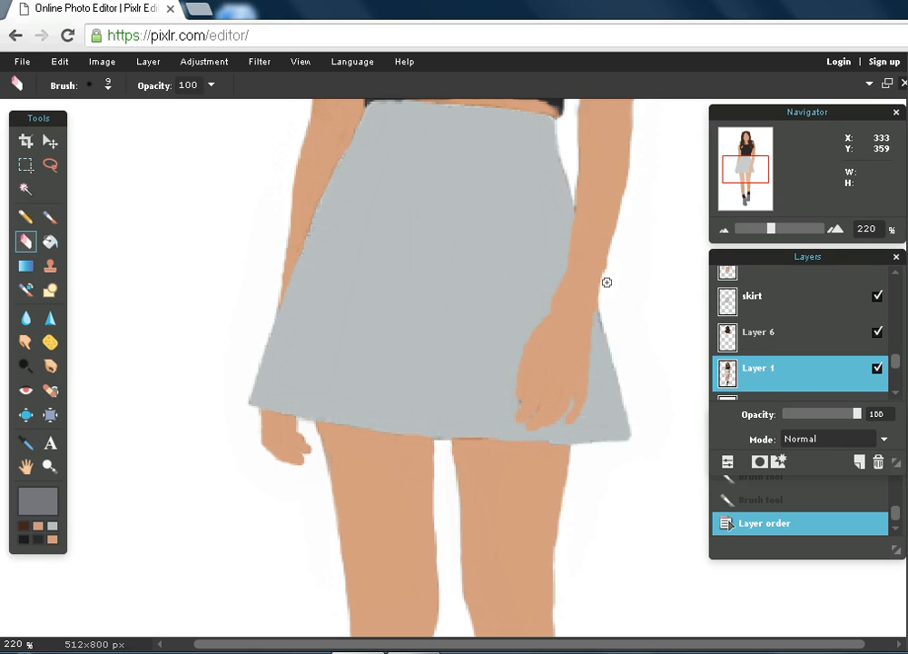
{"action": "left_click", "coordinate": [617, 248]}
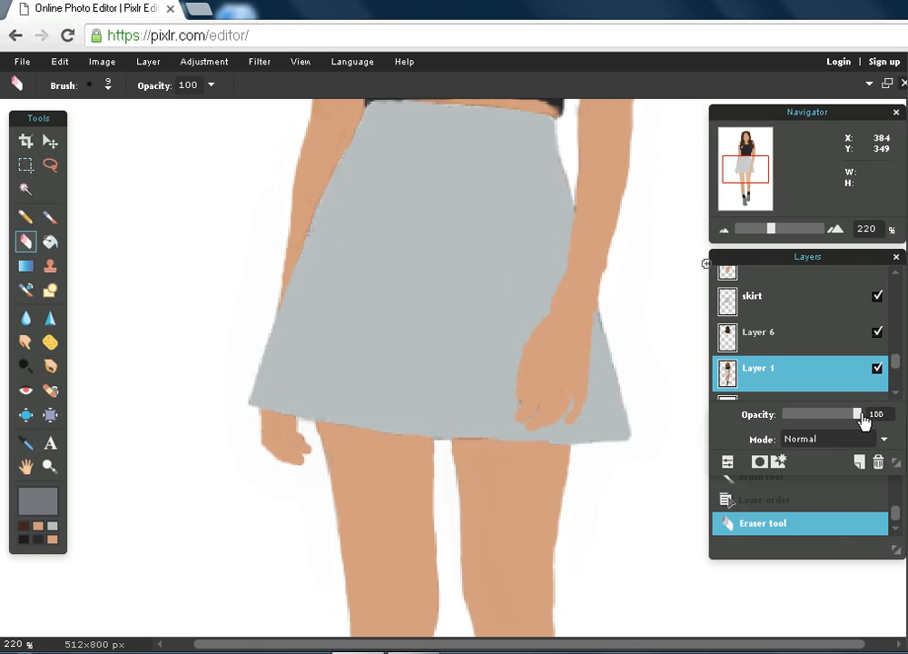
{"action": "left_click_drag", "start_coordinate": [901, 364], "coordinate": [899, 354]}
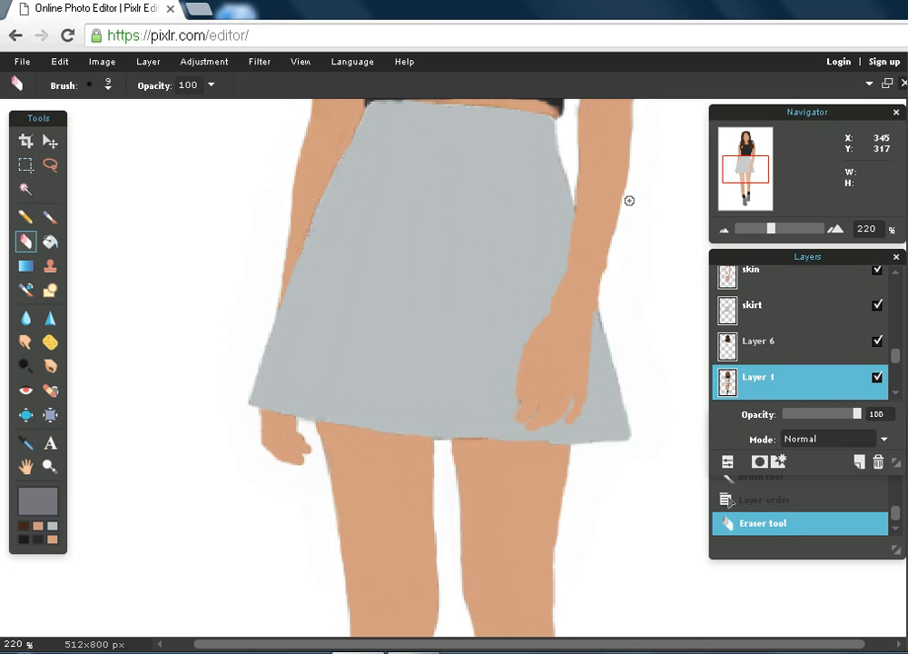
{"action": "left_click", "coordinate": [612, 260]}
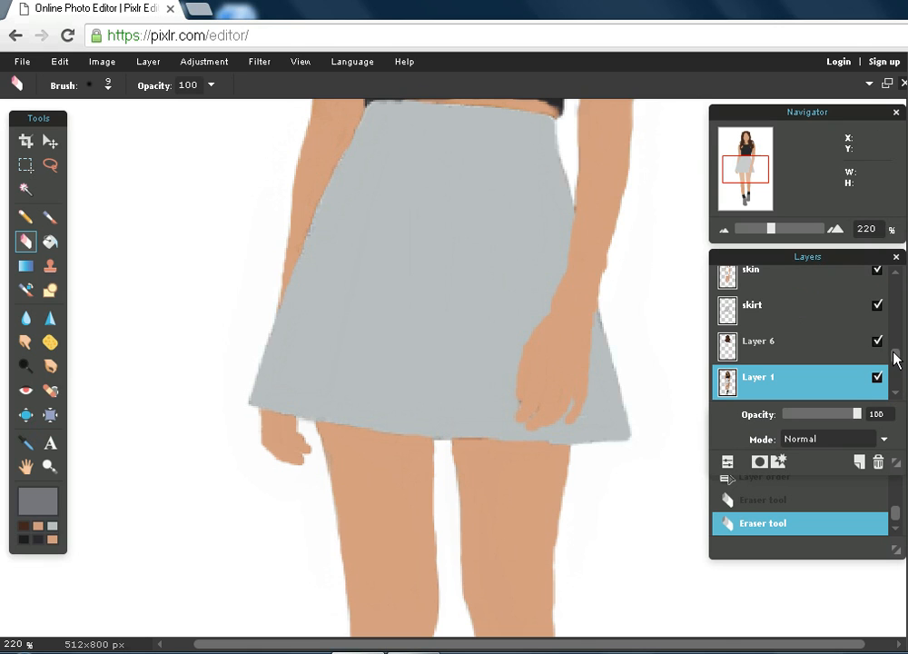
Touch up the outer wrist edge on Layer 1 in skin colour d49e83 with the size 1 brush, undoing the stray grey stroke.
{"action": "key", "text": "b"}
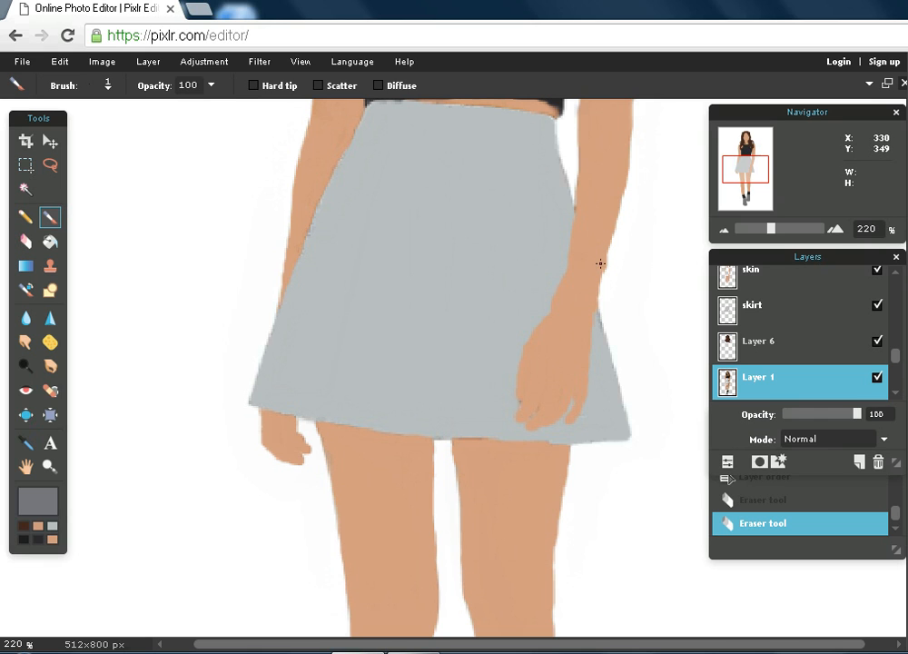
{"action": "left_click_drag", "start_coordinate": [601, 269], "coordinate": [676, 192]}
{"action": "left_click_drag", "start_coordinate": [777, 232], "coordinate": [797, 234]}
{"action": "mouse_move", "coordinate": [742, 172]}
{"action": "left_mouse_down"}
{"action": "mouse_move", "coordinate": [752, 171]}
{"action": "mouse_move", "coordinate": [745, 166]}
{"action": "left_mouse_up"}
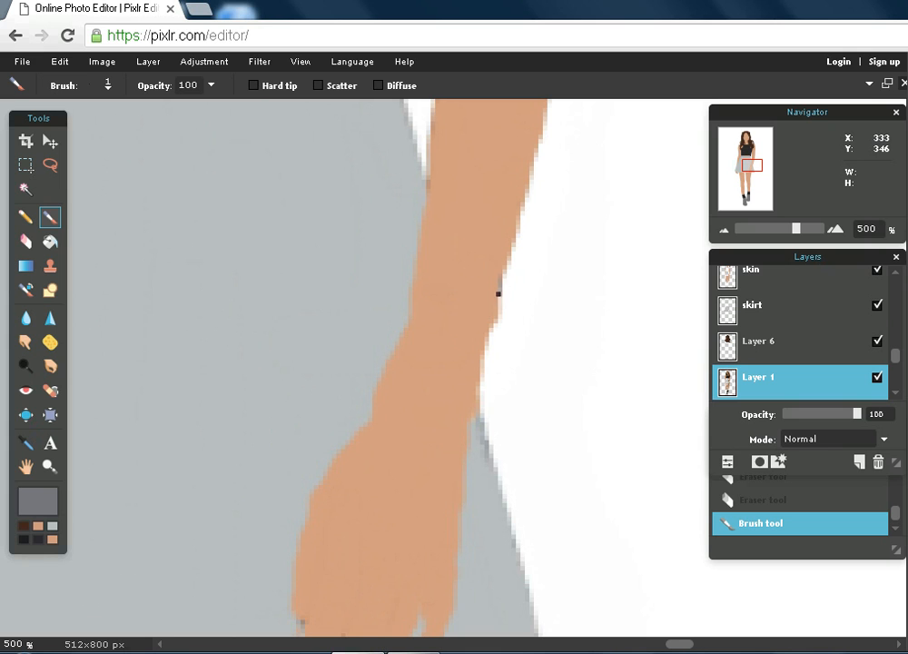
{"action": "left_click", "coordinate": [61, 61]}
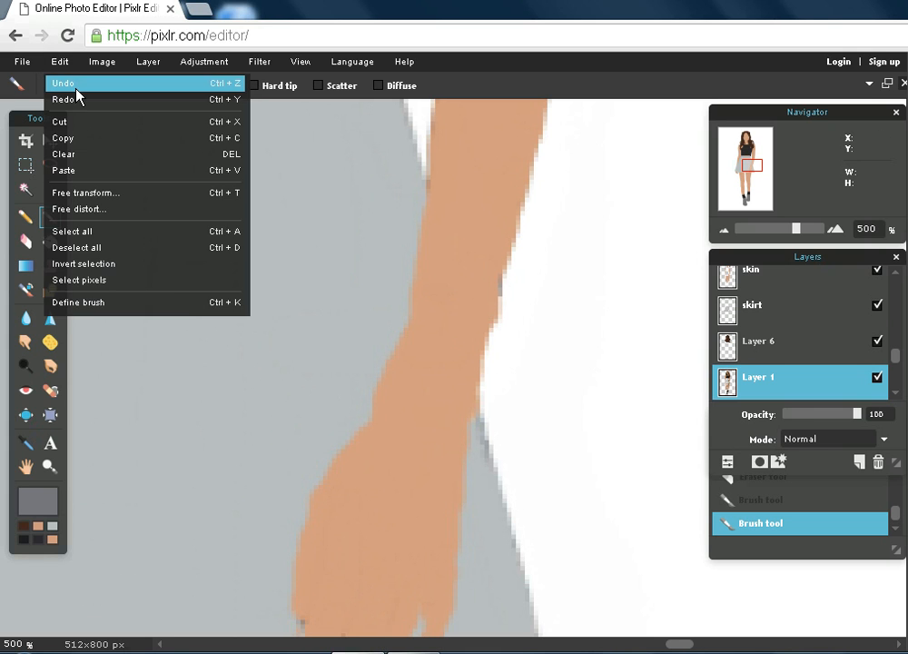
{"action": "left_click", "coordinate": [77, 88]}
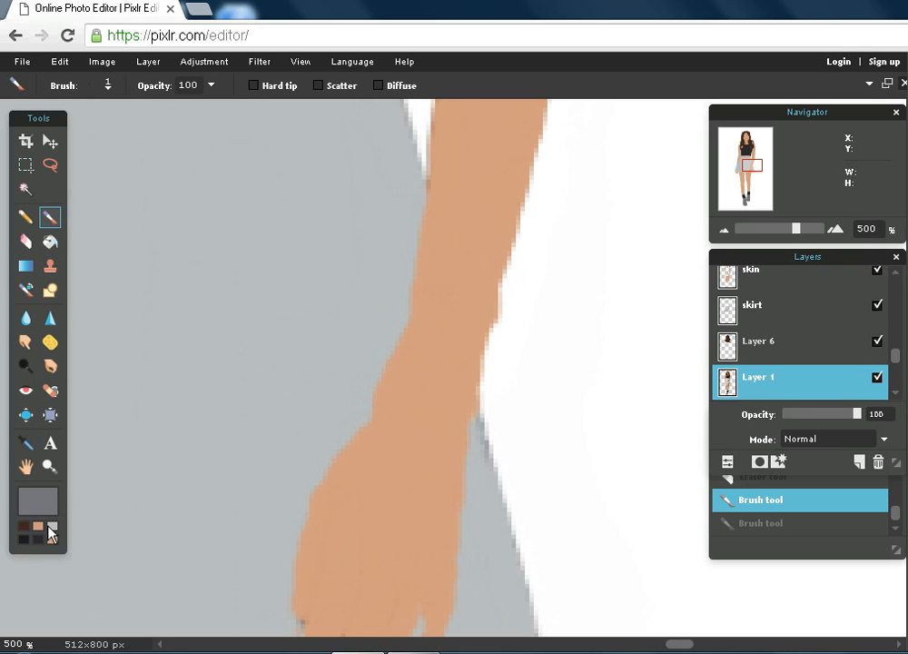
{"action": "left_click", "coordinate": [38, 501]}
{"action": "left_click", "coordinate": [483, 245]}
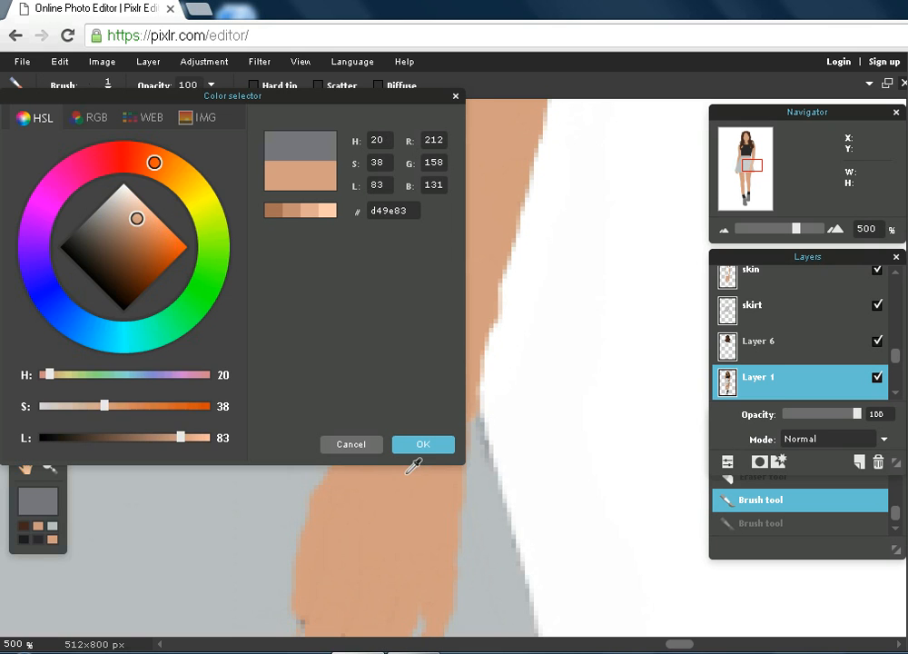
{"action": "left_click", "coordinate": [418, 451]}
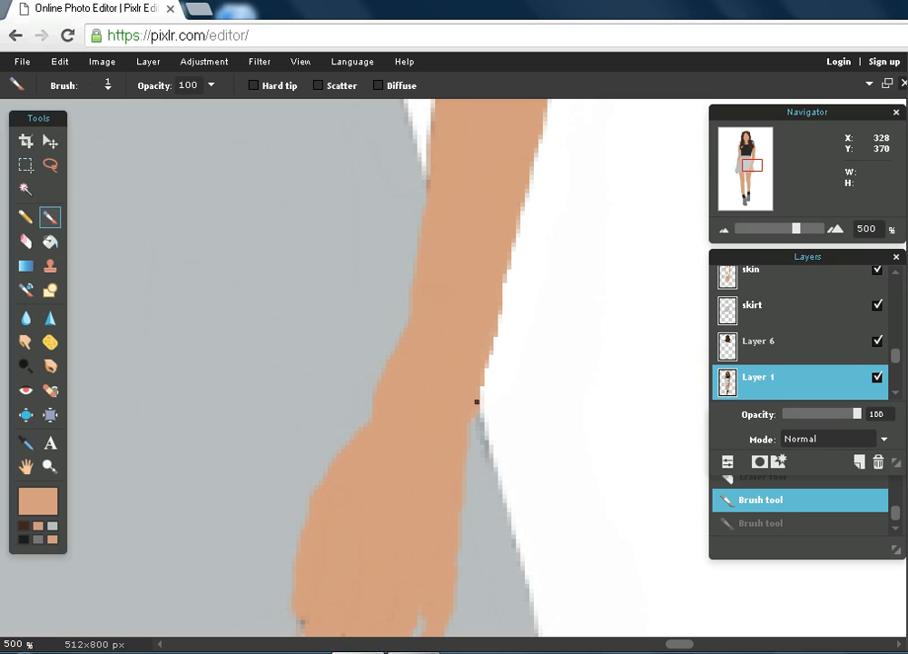
{"action": "left_click", "coordinate": [498, 290]}
Erase the rough pixels along the outer wrist edge on Layer 1 with the size 9 eraser.
{"action": "left_click", "coordinate": [25, 241]}
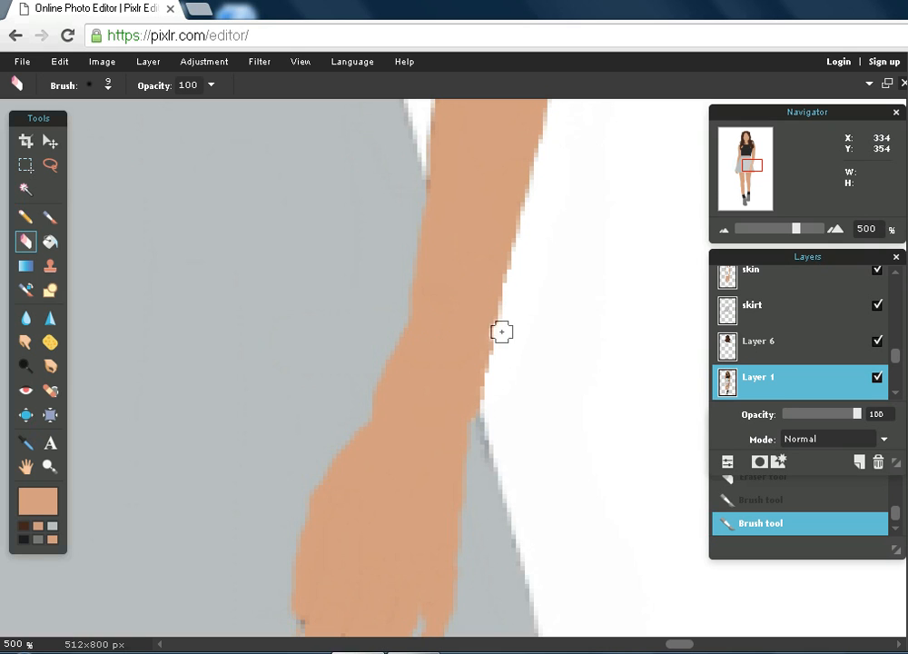
{"action": "left_click_drag", "start_coordinate": [492, 383], "coordinate": [483, 425]}
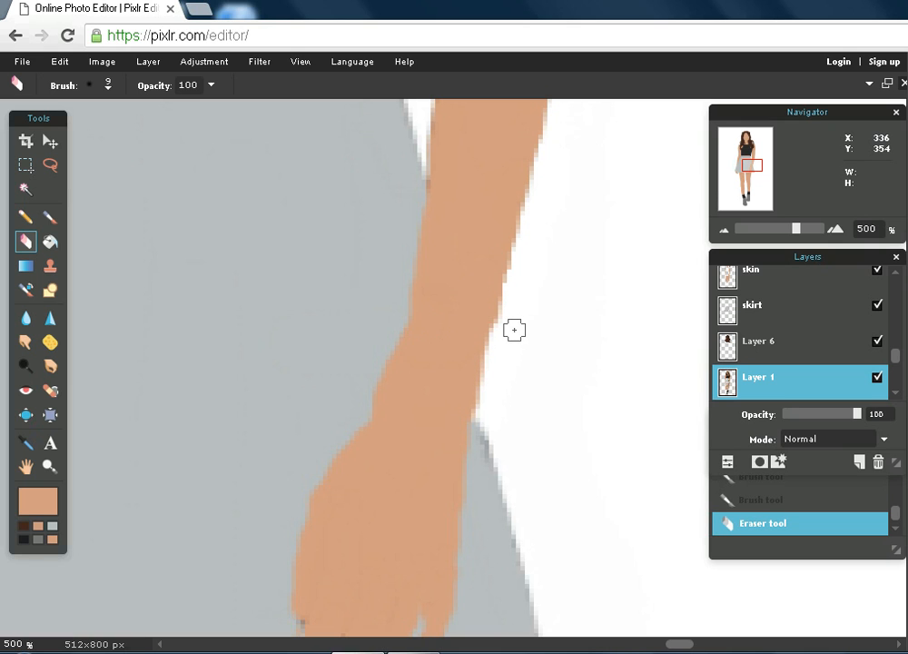
{"action": "mouse_move", "coordinate": [511, 308]}
{"action": "left_mouse_down"}
{"action": "mouse_move", "coordinate": [523, 282]}
{"action": "mouse_move", "coordinate": [505, 304]}
{"action": "left_mouse_up"}
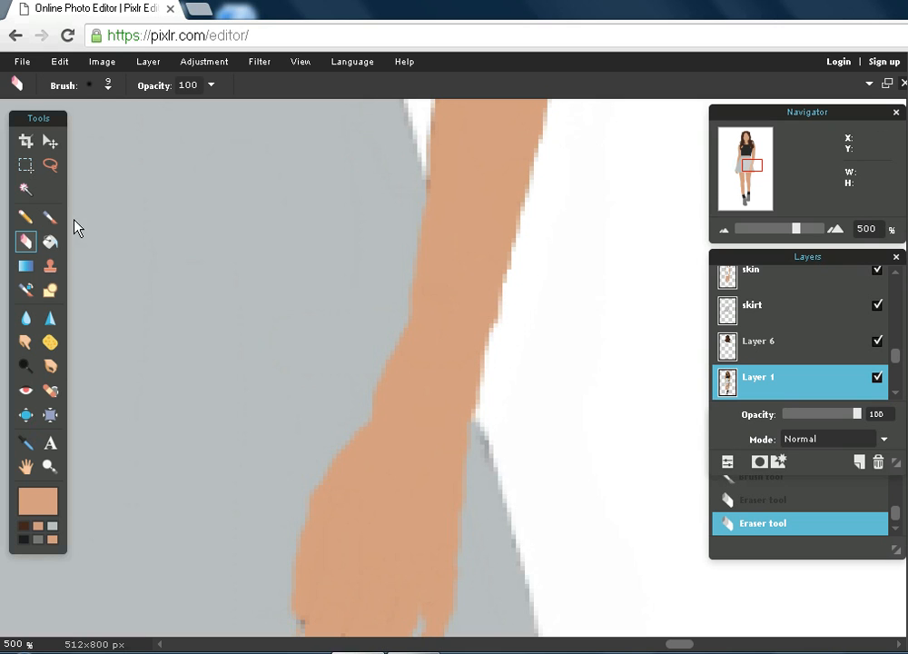
Paint over the pixels where the wrist meets the skirt edge on Layer 1 in light grey with the size 1 brush.
{"action": "left_click", "coordinate": [50, 216]}
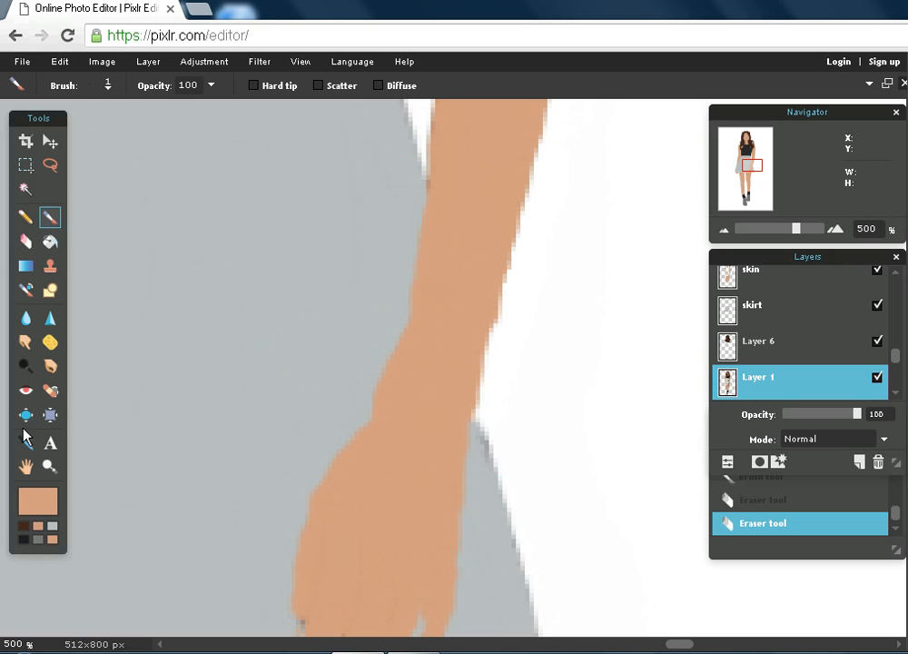
{"action": "left_click", "coordinate": [39, 539]}
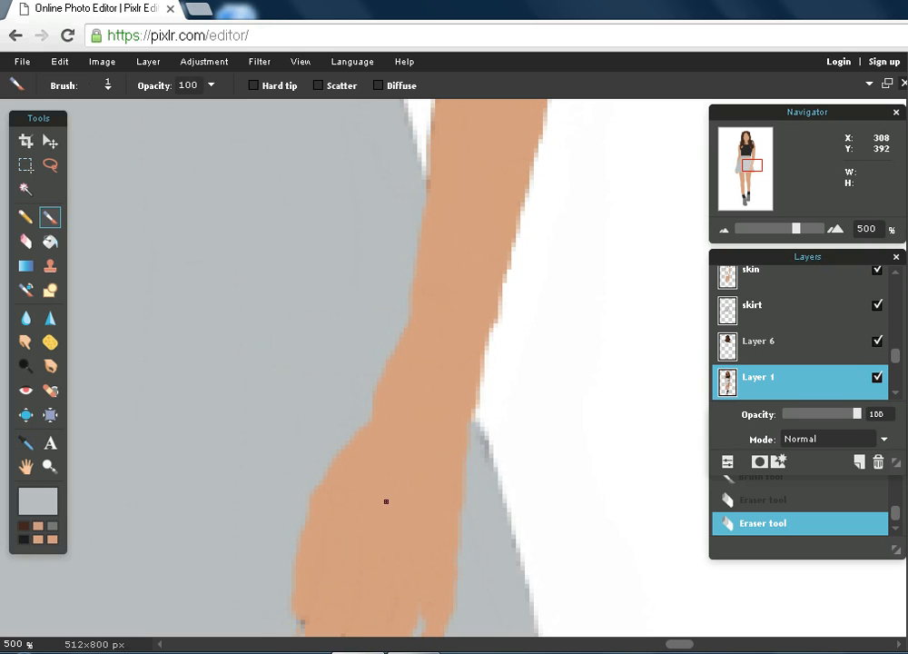
{"action": "left_click_drag", "start_coordinate": [476, 419], "coordinate": [470, 413]}
Lower the skirt layer's opacity to 39.
{"action": "left_click_drag", "start_coordinate": [776, 236], "coordinate": [753, 238]}
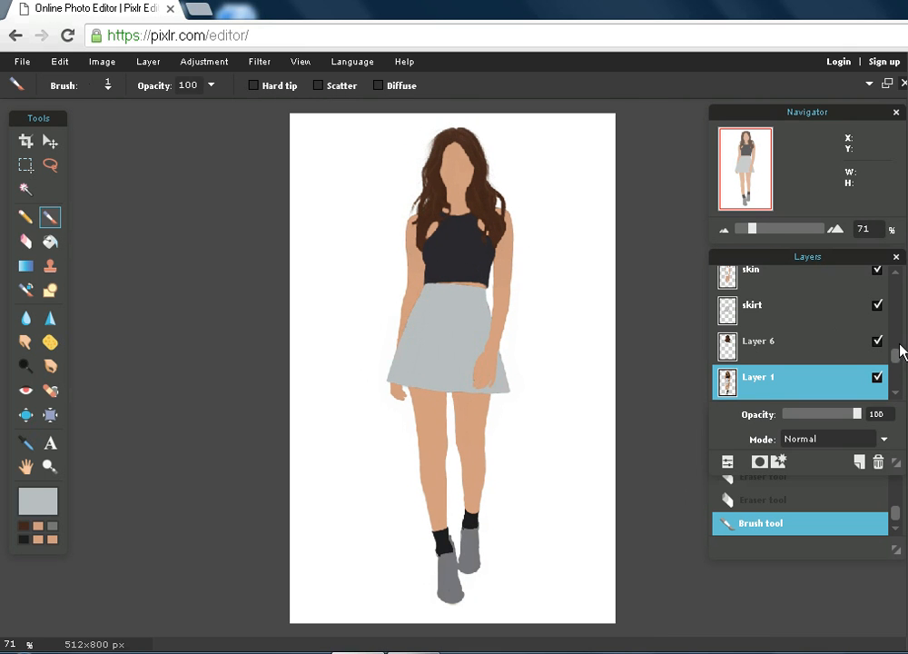
{"action": "left_click_drag", "start_coordinate": [900, 369], "coordinate": [904, 277]}
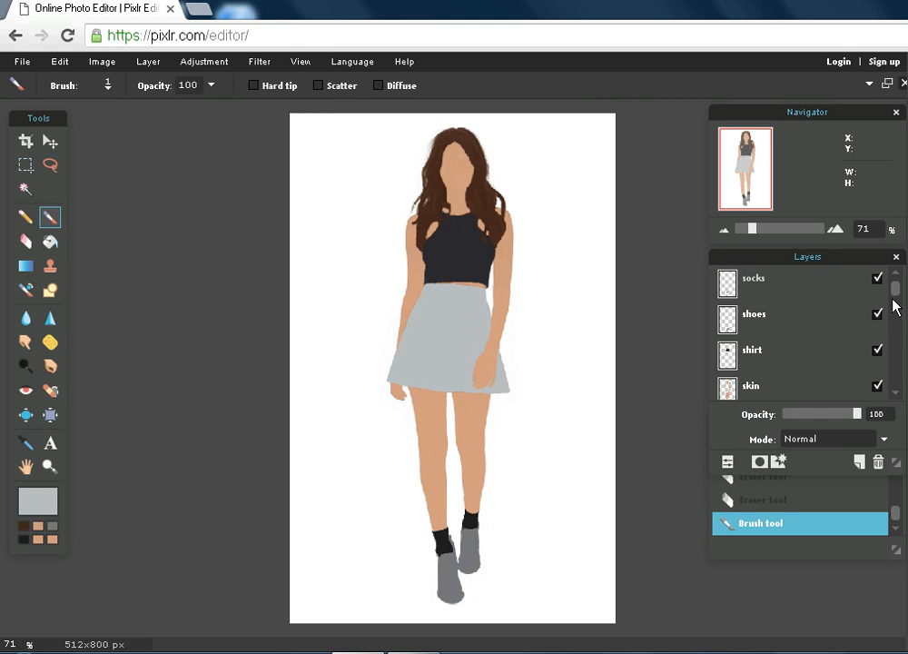
{"action": "left_click", "coordinate": [772, 359]}
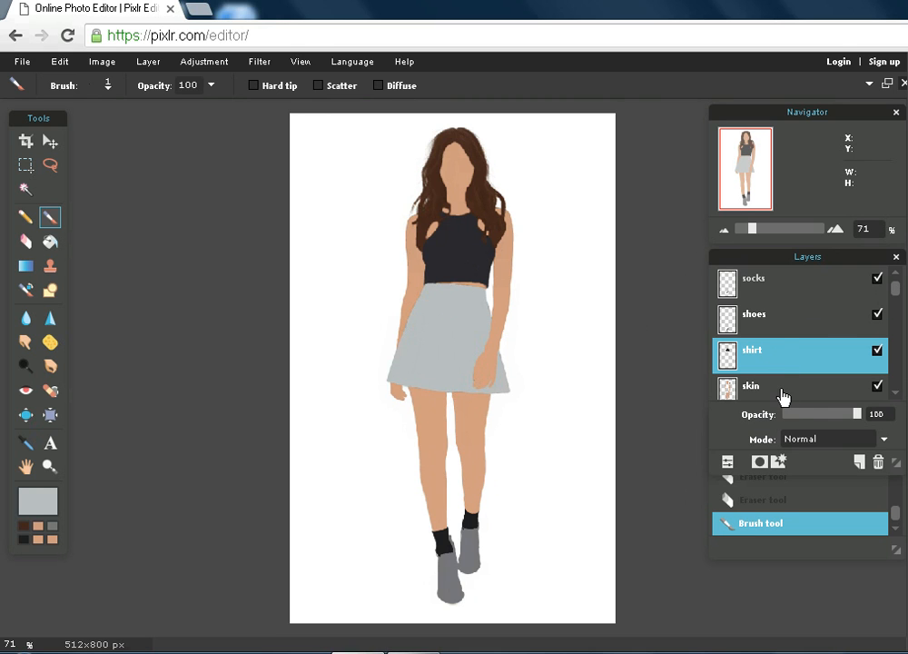
{"action": "left_click_drag", "start_coordinate": [902, 291], "coordinate": [901, 341]}
{"action": "double_click", "coordinate": [774, 350]}
{"action": "left_click", "coordinate": [785, 345]}
{"action": "left_click", "coordinate": [793, 357]}
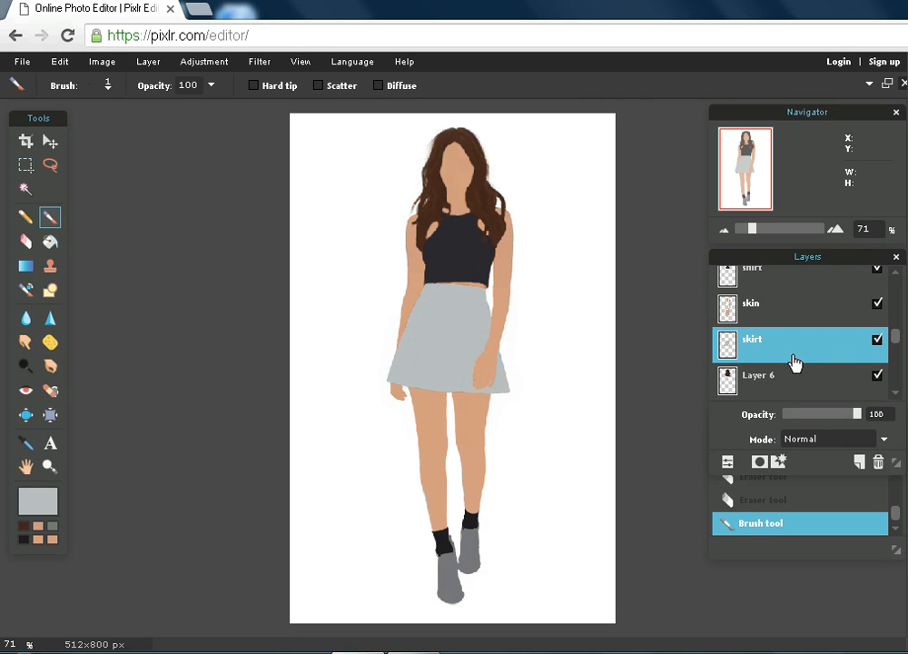
{"action": "left_click_drag", "start_coordinate": [903, 337], "coordinate": [896, 360]}
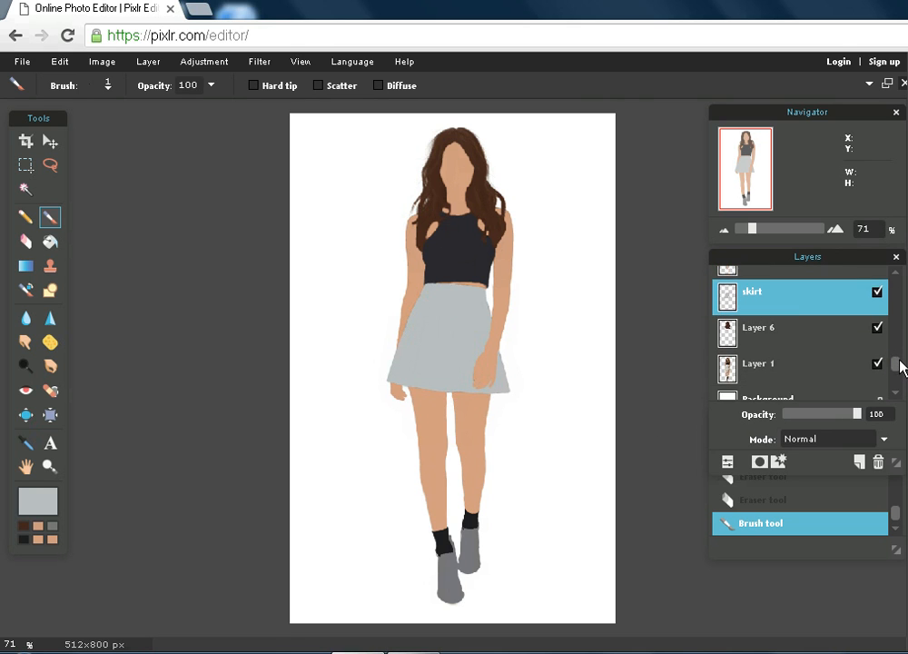
{"action": "left_click", "coordinate": [780, 371]}
{"action": "mouse_move", "coordinate": [780, 371]}
{"action": "left_mouse_down"}
{"action": "mouse_move", "coordinate": [782, 336]}
{"action": "mouse_move", "coordinate": [780, 367]}
{"action": "left_mouse_up"}
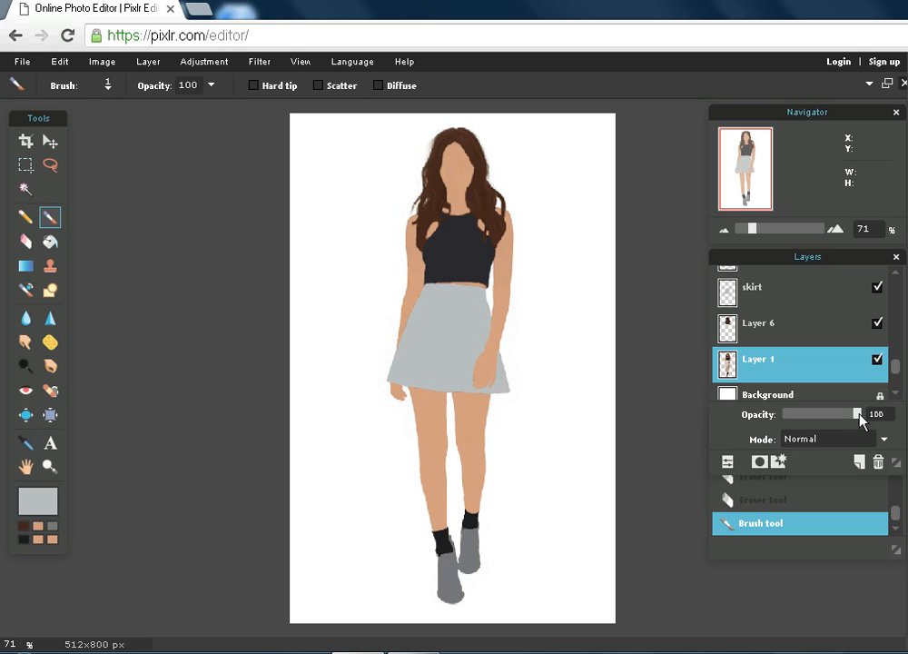
{"action": "left_click", "coordinate": [790, 298]}
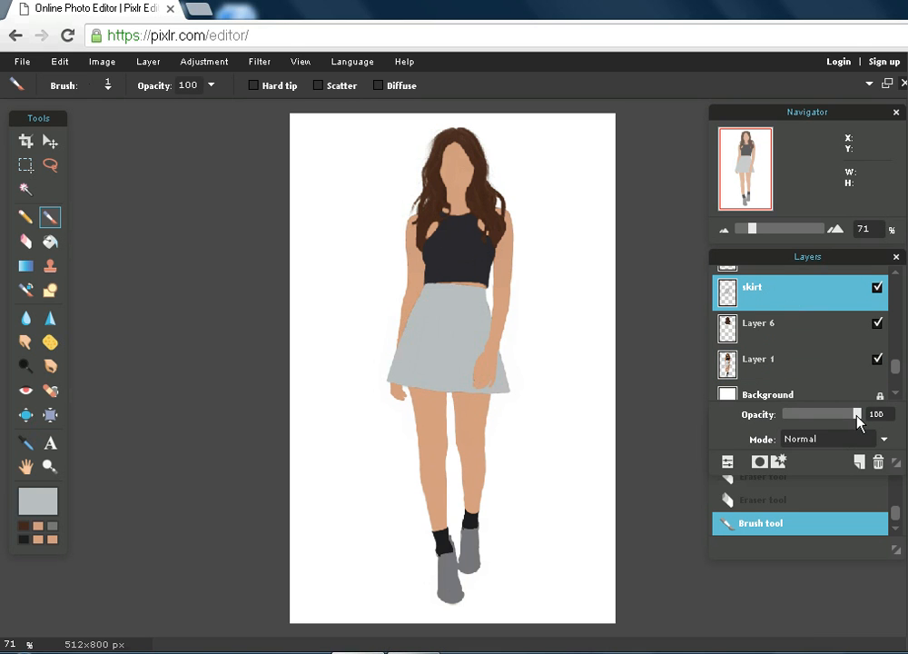
{"action": "left_click_drag", "start_coordinate": [858, 416], "coordinate": [812, 421]}
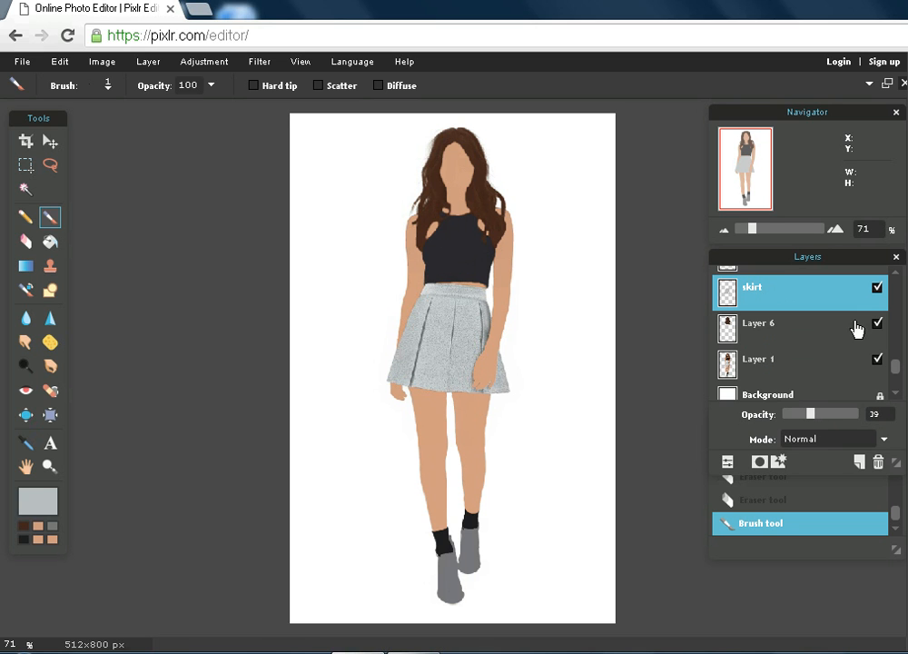
Sample the dark grey of the skirt pleat nearest the front arm as the brush colour.
{"action": "left_click_drag", "start_coordinate": [752, 234], "coordinate": [772, 237]}
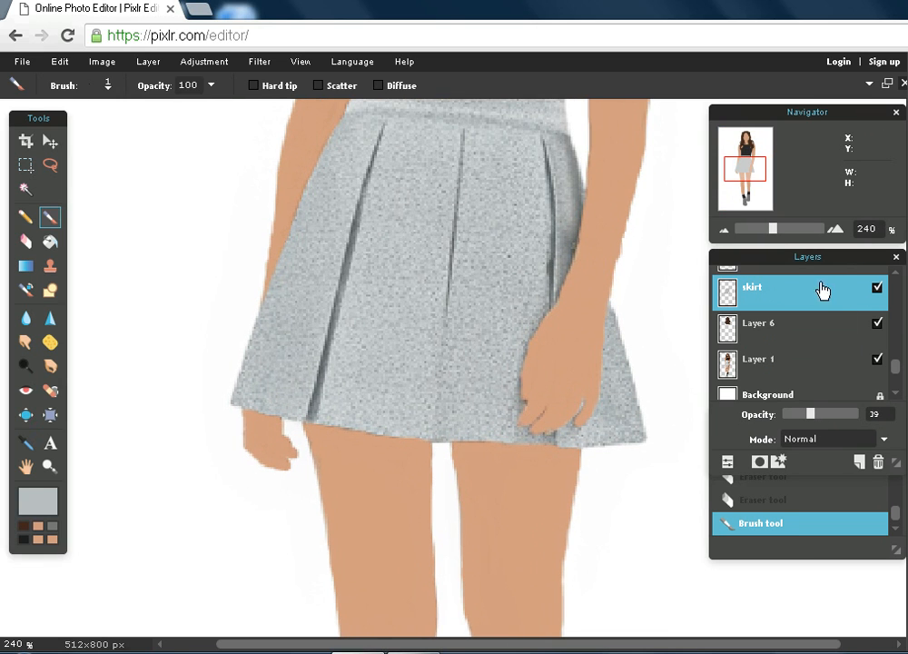
{"action": "left_click_drag", "start_coordinate": [749, 170], "coordinate": [750, 167]}
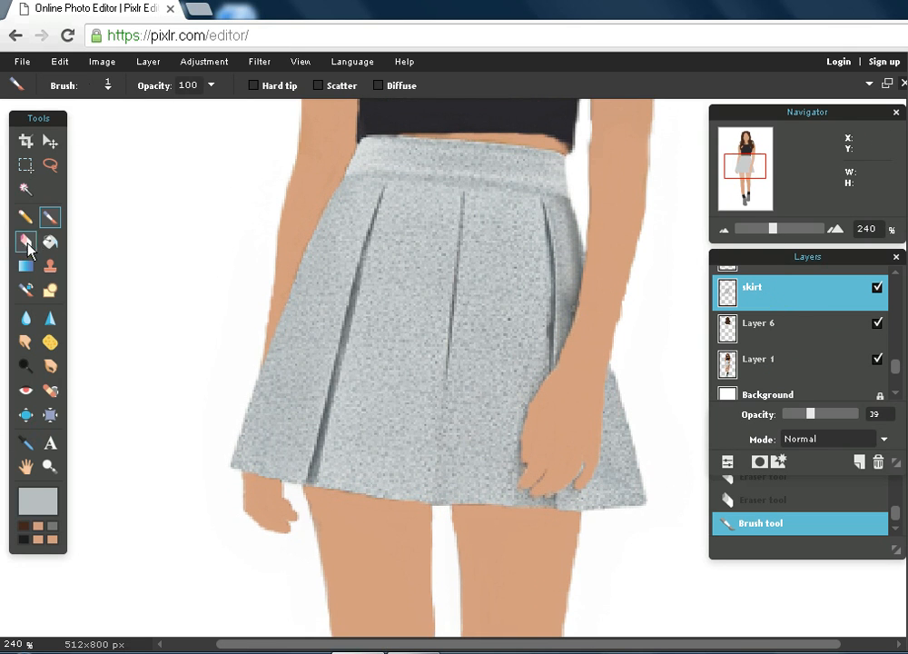
{"action": "left_click", "coordinate": [51, 497]}
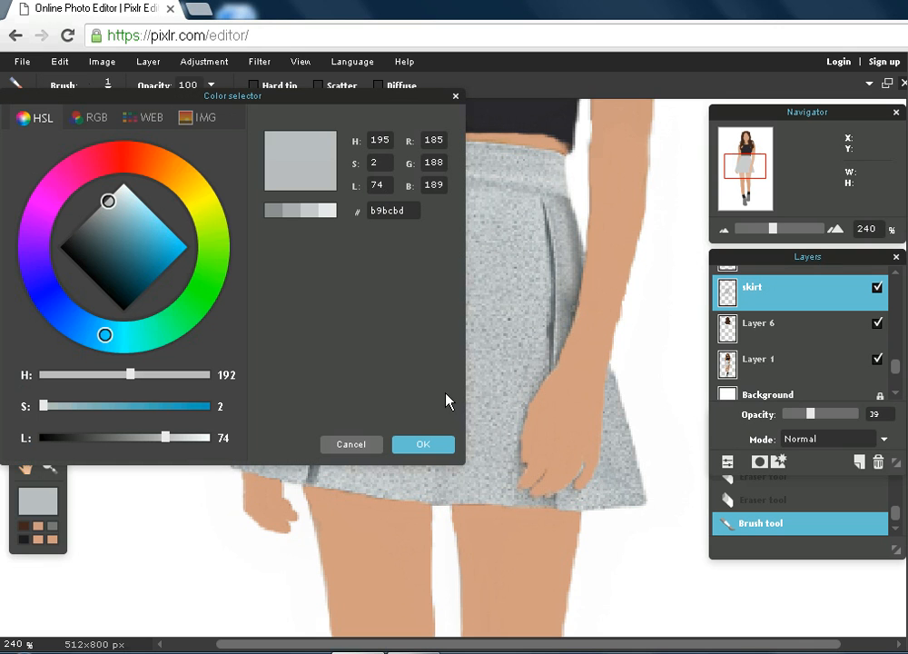
{"action": "left_click", "coordinate": [551, 260]}
{"action": "left_click", "coordinate": [431, 448]}
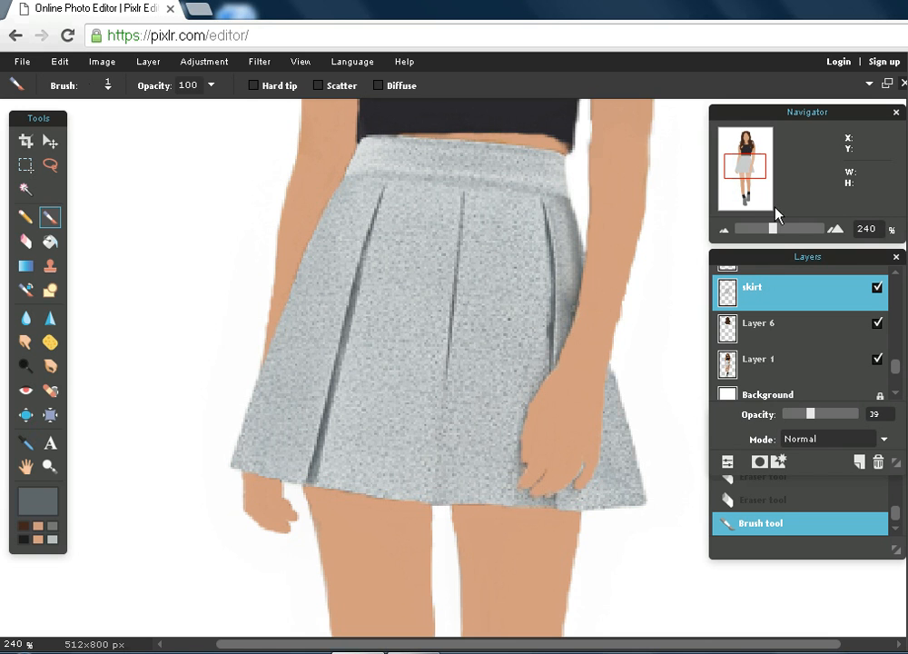
Darken the leftmost pleat line on the skirt layer with the size 1 brush and erase beside it with the size 9 eraser.
{"action": "left_click_drag", "start_coordinate": [772, 228], "coordinate": [797, 238]}
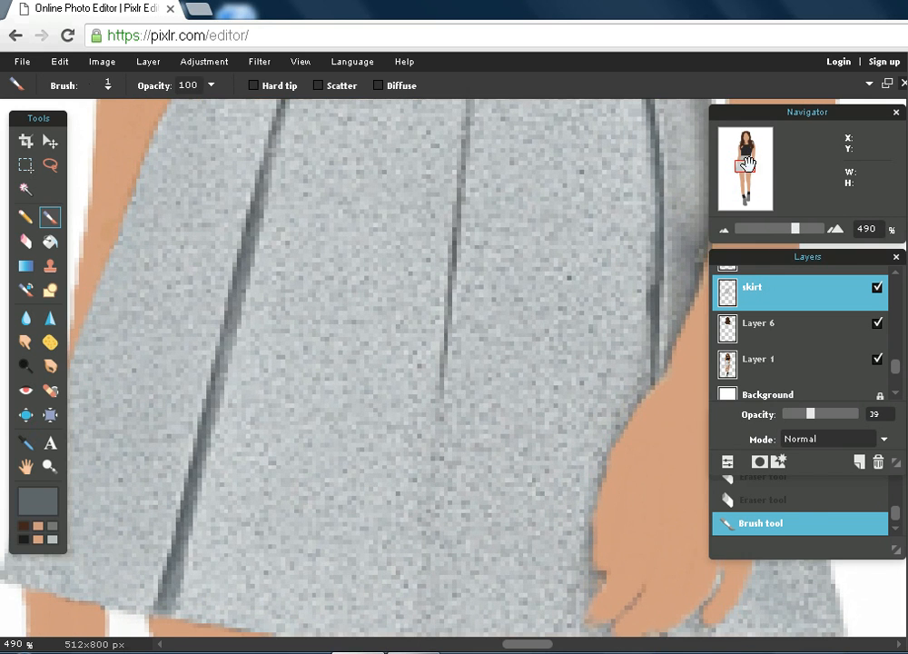
{"action": "left_click_drag", "start_coordinate": [749, 166], "coordinate": [749, 157]}
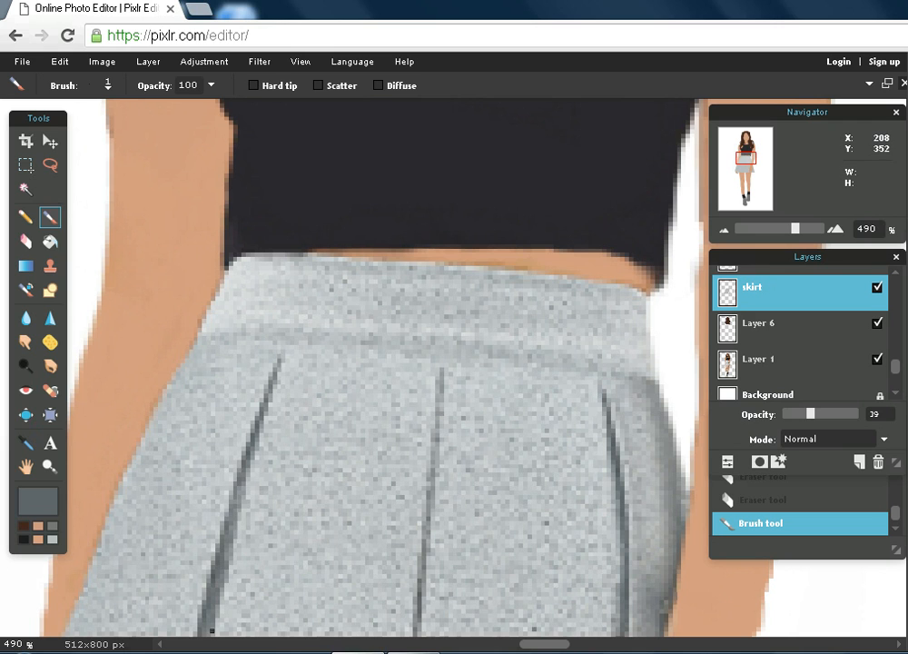
{"action": "left_click_drag", "start_coordinate": [238, 541], "coordinate": [233, 513]}
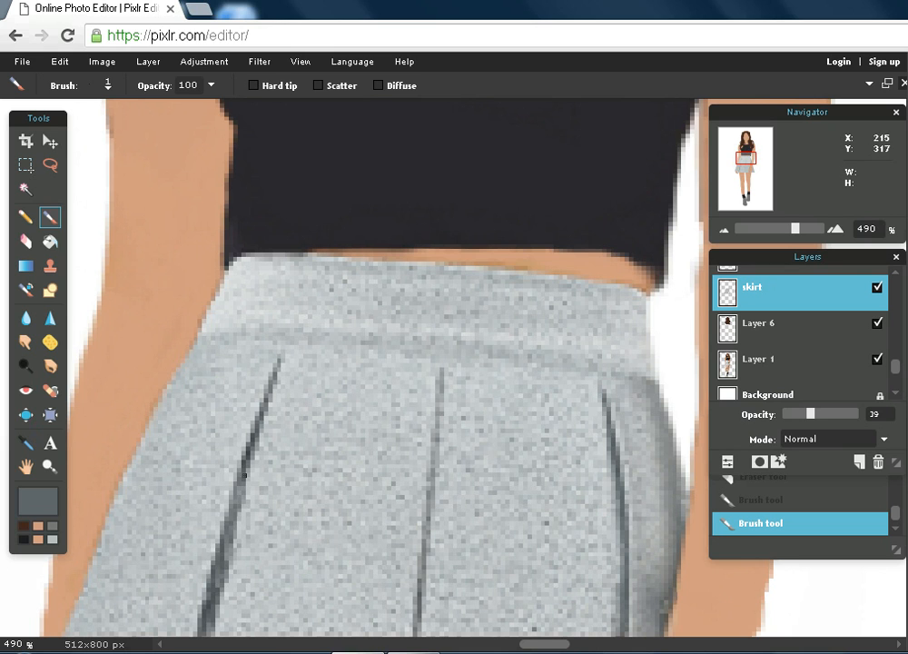
{"action": "left_click_drag", "start_coordinate": [221, 528], "coordinate": [213, 585]}
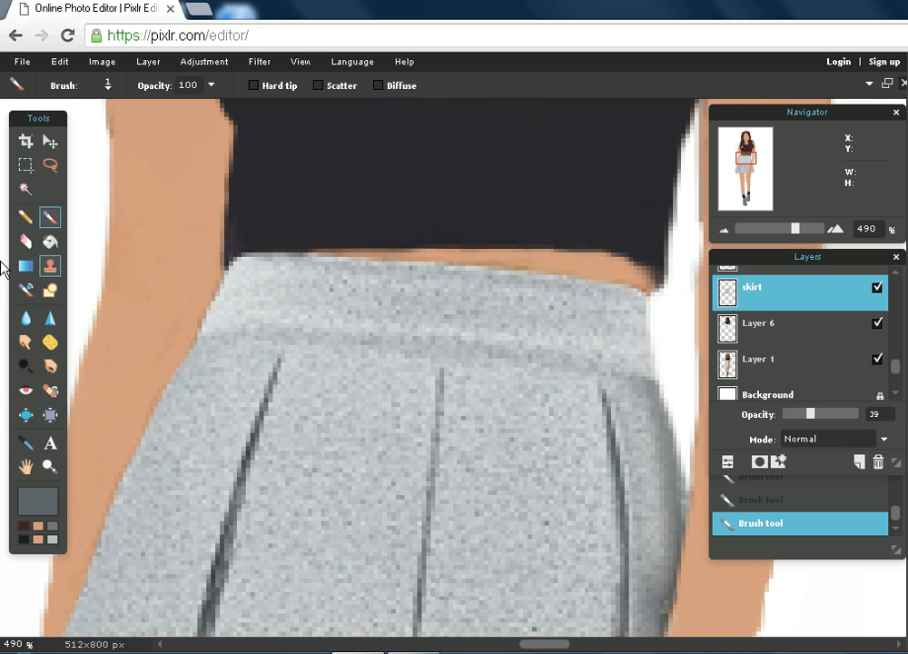
{"action": "left_click", "coordinate": [25, 241]}
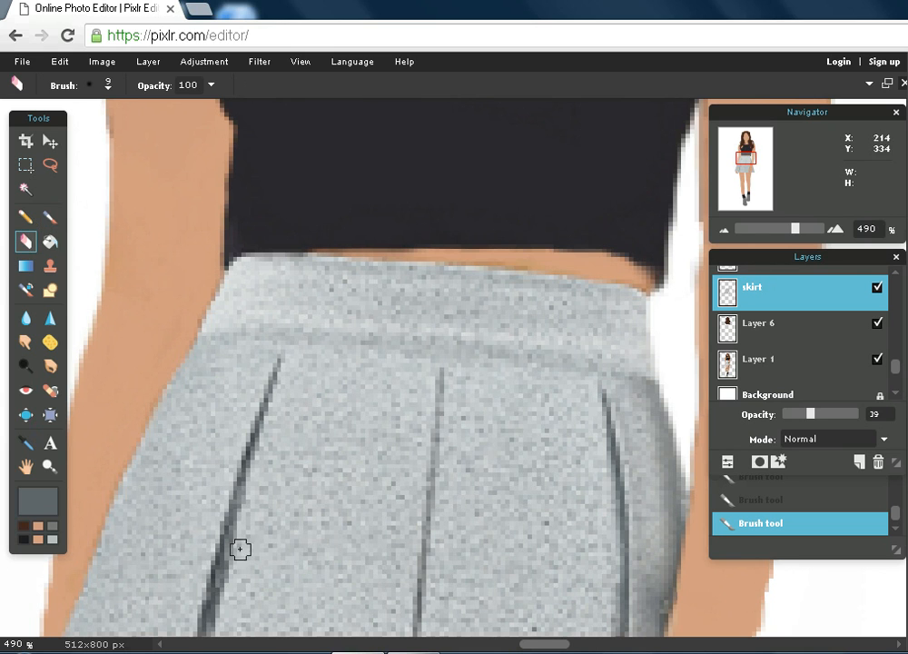
{"action": "left_click", "coordinate": [242, 586]}
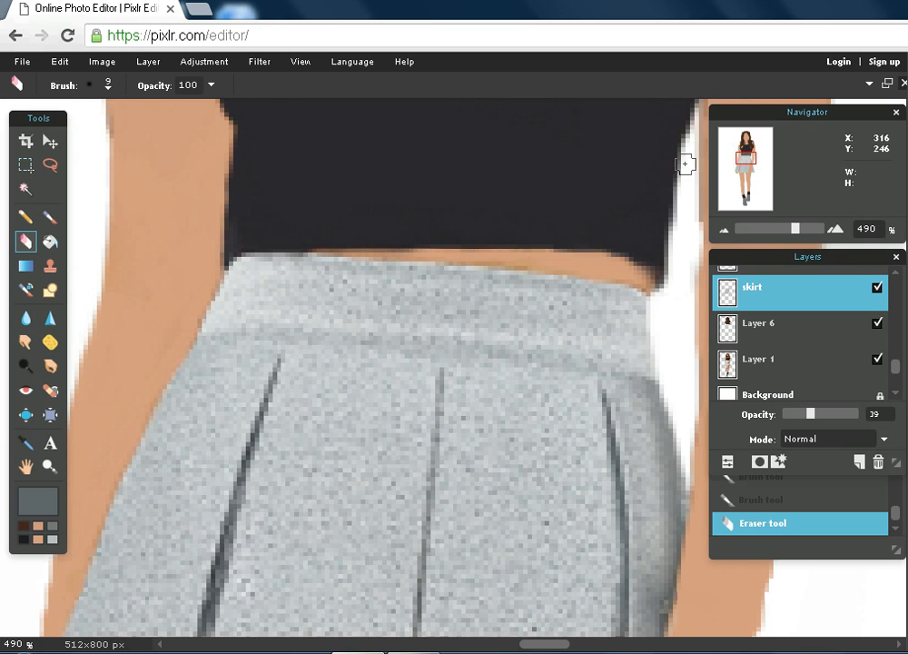
Erase along the leftmost pleat line on the skirt layer down to the hem with the hard size 5 eraser.
{"action": "mouse_move", "coordinate": [795, 234]}
{"action": "left_mouse_down"}
{"action": "mouse_move", "coordinate": [783, 239]}
{"action": "mouse_move", "coordinate": [789, 250]}
{"action": "left_mouse_up"}
{"action": "left_click_drag", "start_coordinate": [746, 156], "coordinate": [748, 162]}
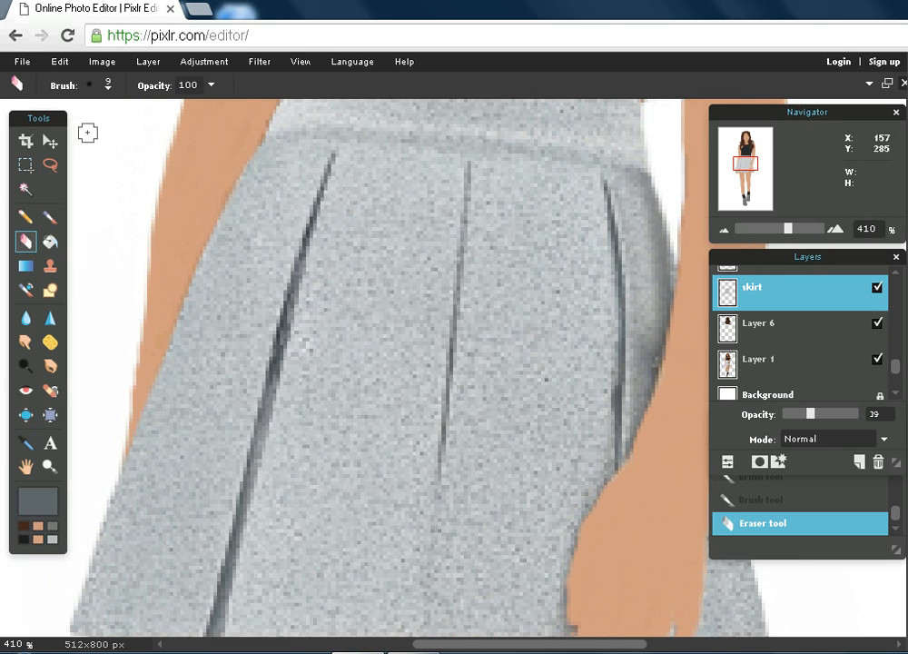
{"action": "left_click", "coordinate": [107, 84]}
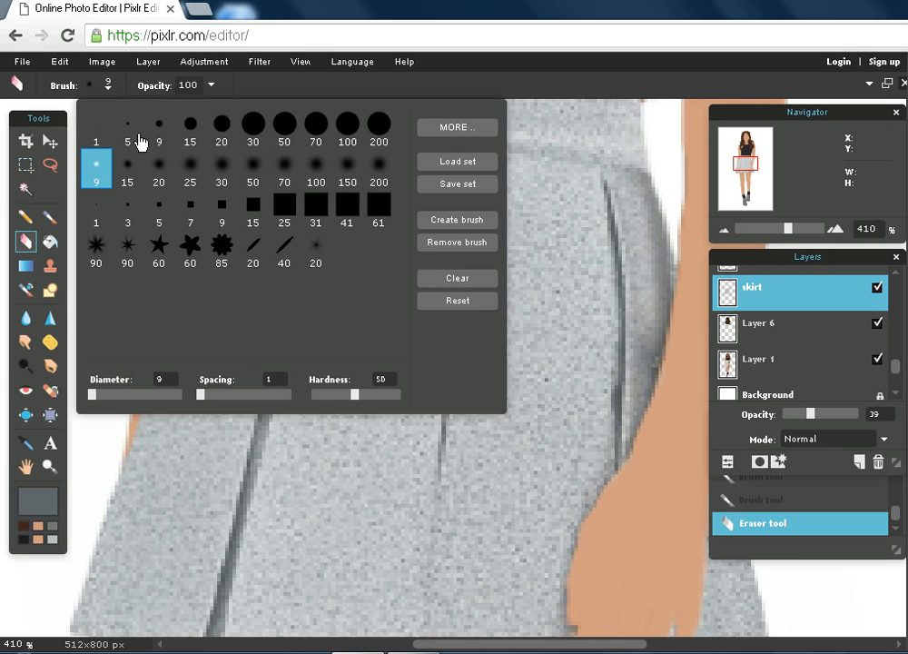
{"action": "left_click", "coordinate": [159, 129]}
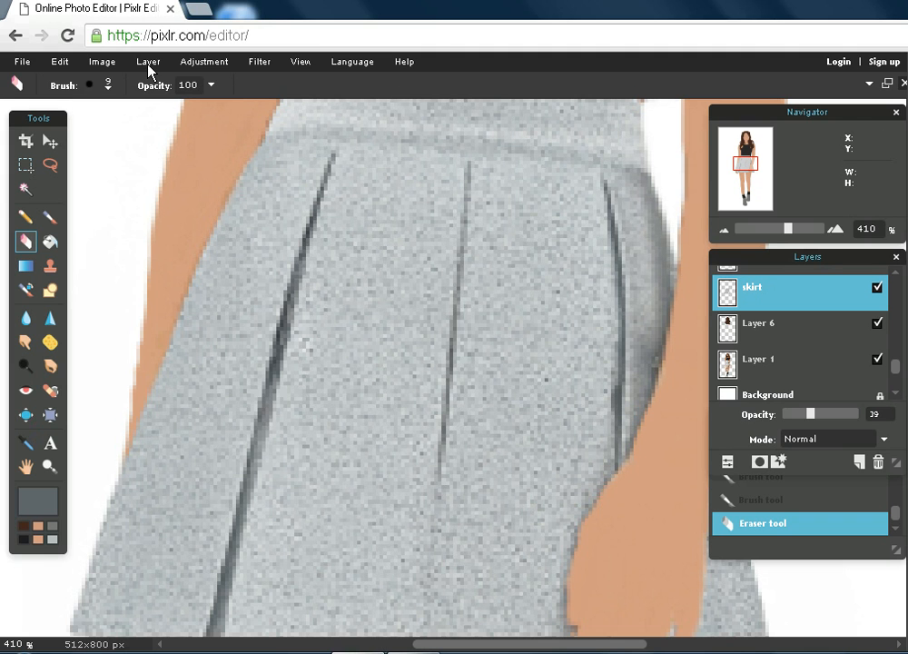
{"action": "left_click", "coordinate": [102, 86]}
{"action": "left_click", "coordinate": [125, 130]}
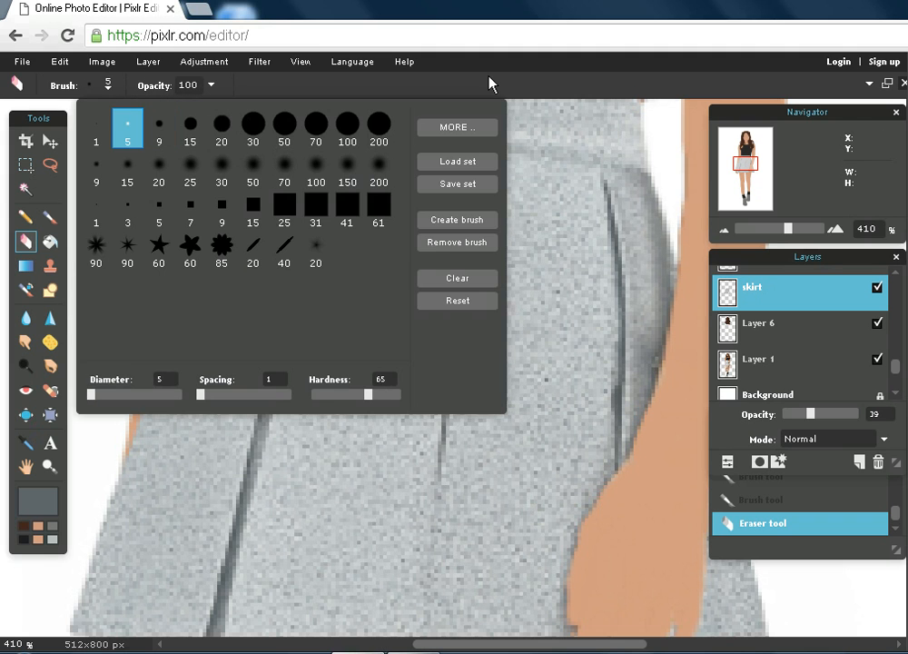
{"action": "left_click_drag", "start_coordinate": [273, 381], "coordinate": [247, 523]}
{"action": "left_click_drag", "start_coordinate": [259, 447], "coordinate": [226, 620]}
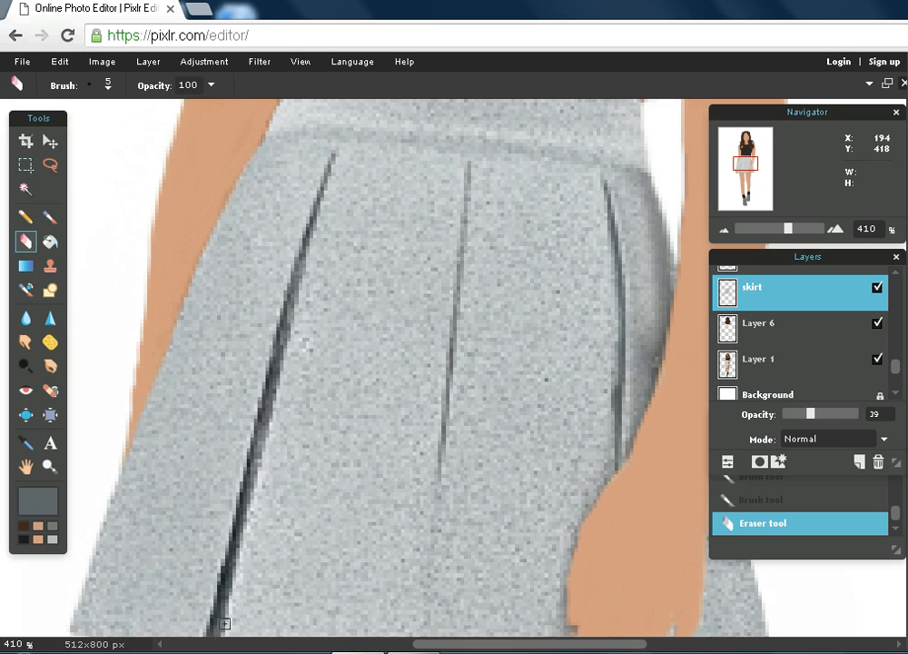
{"action": "left_click", "coordinate": [363, 457]}
{"action": "left_click_drag", "start_coordinate": [751, 170], "coordinate": [751, 177]}
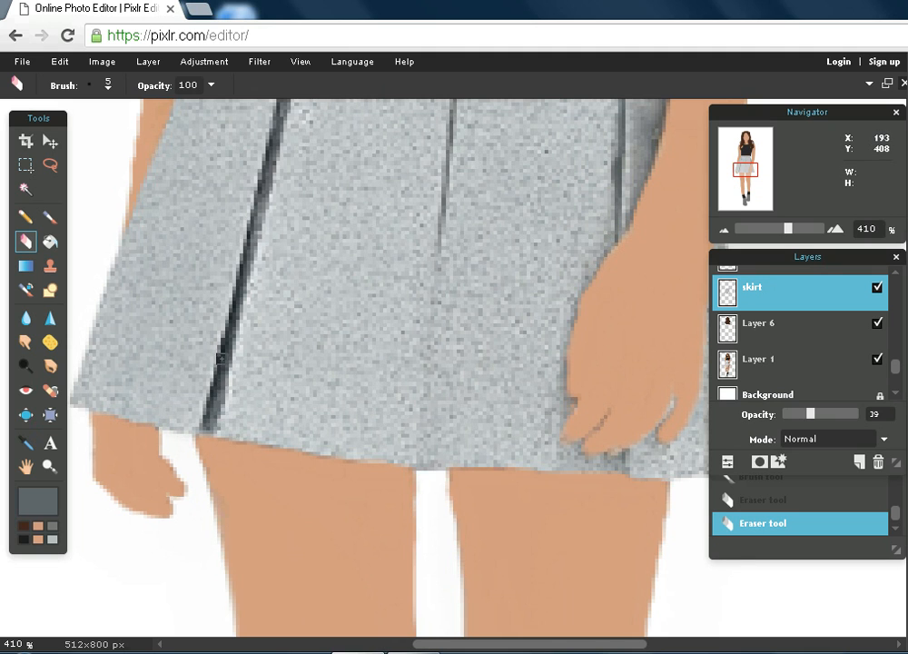
{"action": "left_click_drag", "start_coordinate": [234, 313], "coordinate": [244, 264]}
Erase along the middle pleat line on the skirt layer with the size 1 eraser.
{"action": "left_click_drag", "start_coordinate": [752, 169], "coordinate": [757, 162]}
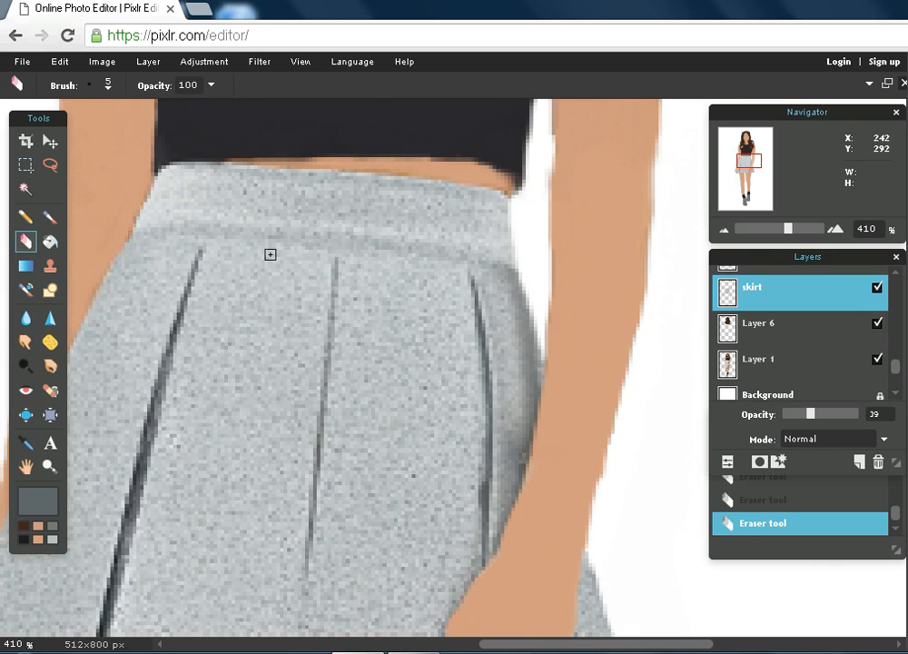
{"action": "left_click", "coordinate": [107, 89]}
{"action": "left_click", "coordinate": [96, 129]}
{"action": "mouse_move", "coordinate": [788, 230]}
{"action": "left_mouse_down"}
{"action": "mouse_move", "coordinate": [787, 238]}
{"action": "mouse_move", "coordinate": [825, 231]}
{"action": "left_mouse_up"}
{"action": "left_click_drag", "start_coordinate": [746, 159], "coordinate": [745, 160]}
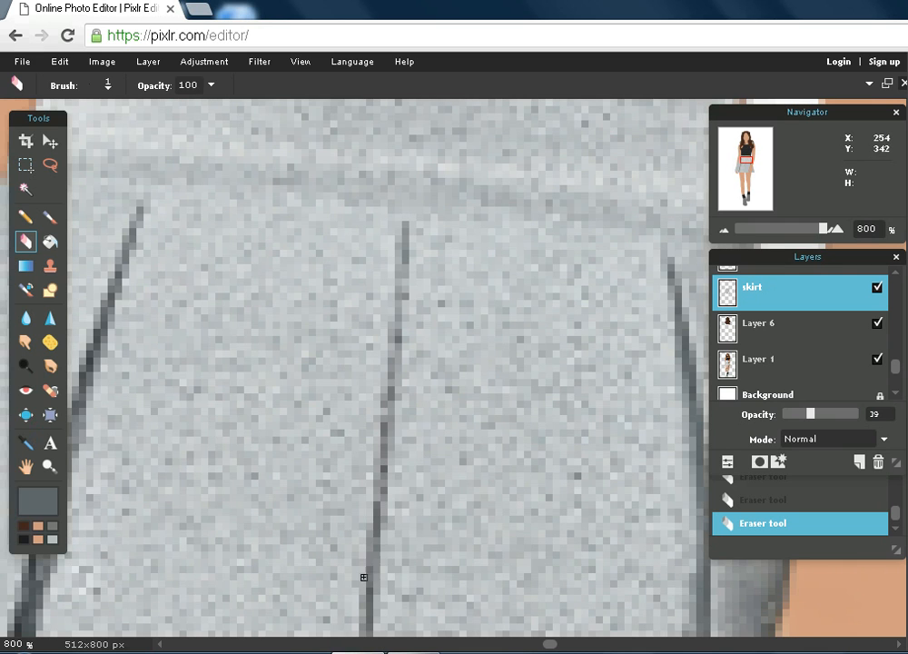
{"action": "mouse_move", "coordinate": [368, 623]}
{"action": "left_mouse_down"}
{"action": "mouse_move", "coordinate": [369, 583]}
{"action": "mouse_move", "coordinate": [368, 632]}
{"action": "mouse_move", "coordinate": [372, 566]}
{"action": "left_mouse_up"}
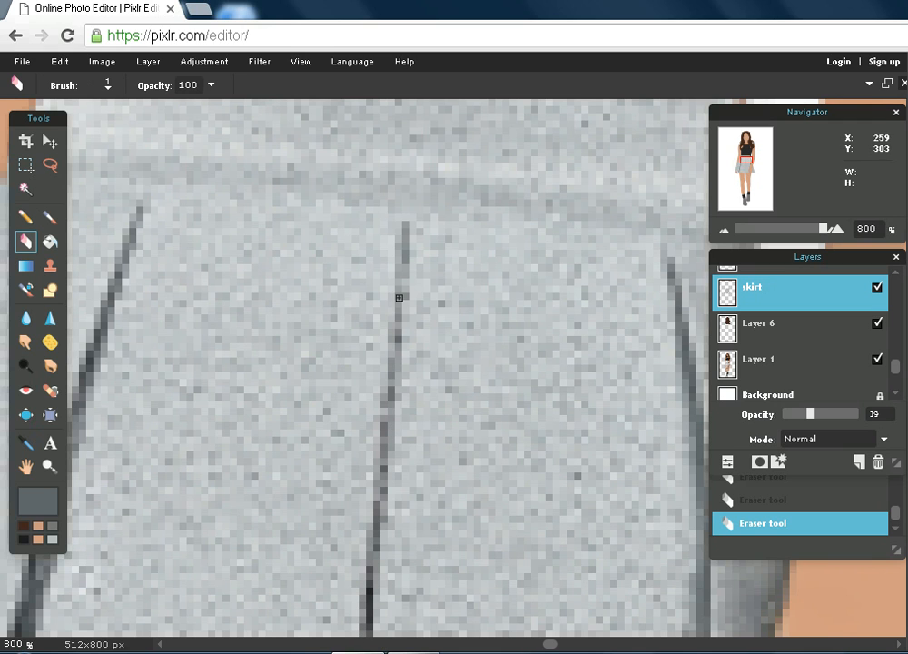
{"action": "mouse_move", "coordinate": [745, 159]}
{"action": "left_mouse_down"}
{"action": "mouse_move", "coordinate": [740, 171]}
{"action": "mouse_move", "coordinate": [744, 163]}
{"action": "left_mouse_up"}
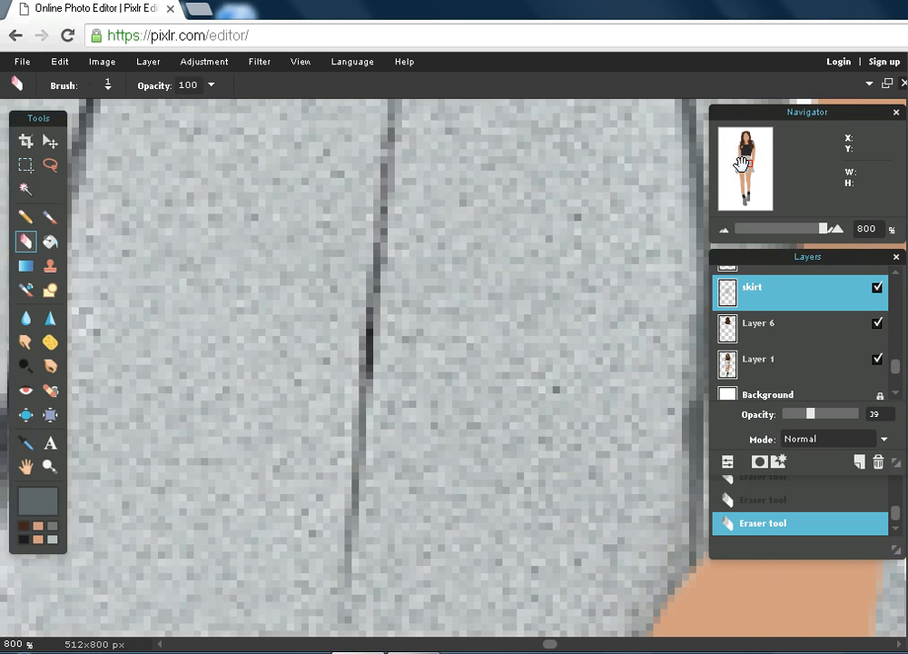
{"action": "left_click_drag", "start_coordinate": [368, 374], "coordinate": [342, 566]}
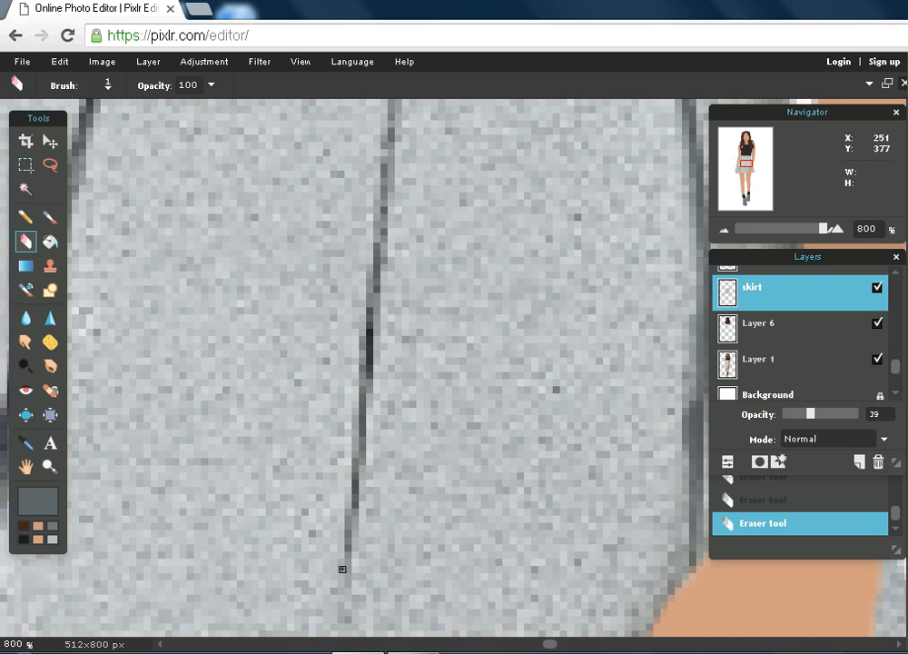
Erase along the pleat line nearest the front arm down to the wrist with the size 1 eraser.
{"action": "left_click_drag", "start_coordinate": [744, 159], "coordinate": [746, 159]}
{"action": "mouse_move", "coordinate": [548, 141]}
{"action": "left_mouse_down"}
{"action": "mouse_move", "coordinate": [568, 271]}
{"action": "mouse_move", "coordinate": [565, 245]}
{"action": "mouse_move", "coordinate": [562, 397]}
{"action": "mouse_move", "coordinate": [577, 332]}
{"action": "mouse_move", "coordinate": [576, 464]}
{"action": "mouse_move", "coordinate": [565, 396]}
{"action": "mouse_move", "coordinate": [569, 566]}
{"action": "mouse_move", "coordinate": [569, 506]}
{"action": "mouse_move", "coordinate": [582, 504]}
{"action": "mouse_move", "coordinate": [582, 520]}
{"action": "mouse_move", "coordinate": [575, 469]}
{"action": "mouse_move", "coordinate": [575, 551]}
{"action": "mouse_move", "coordinate": [562, 507]}
{"action": "left_mouse_up"}
{"action": "mouse_move", "coordinate": [572, 556]}
{"action": "left_mouse_down"}
{"action": "mouse_move", "coordinate": [559, 587]}
{"action": "mouse_move", "coordinate": [558, 537]}
{"action": "mouse_move", "coordinate": [577, 616]}
{"action": "mouse_move", "coordinate": [572, 559]}
{"action": "mouse_move", "coordinate": [564, 629]}
{"action": "left_mouse_up"}
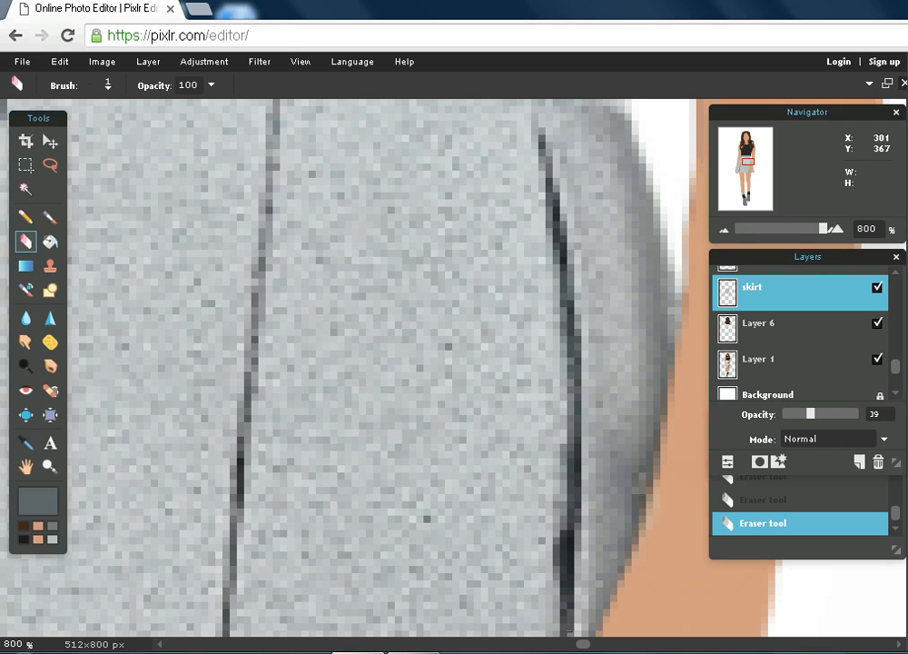
{"action": "left_click_drag", "start_coordinate": [750, 158], "coordinate": [749, 165]}
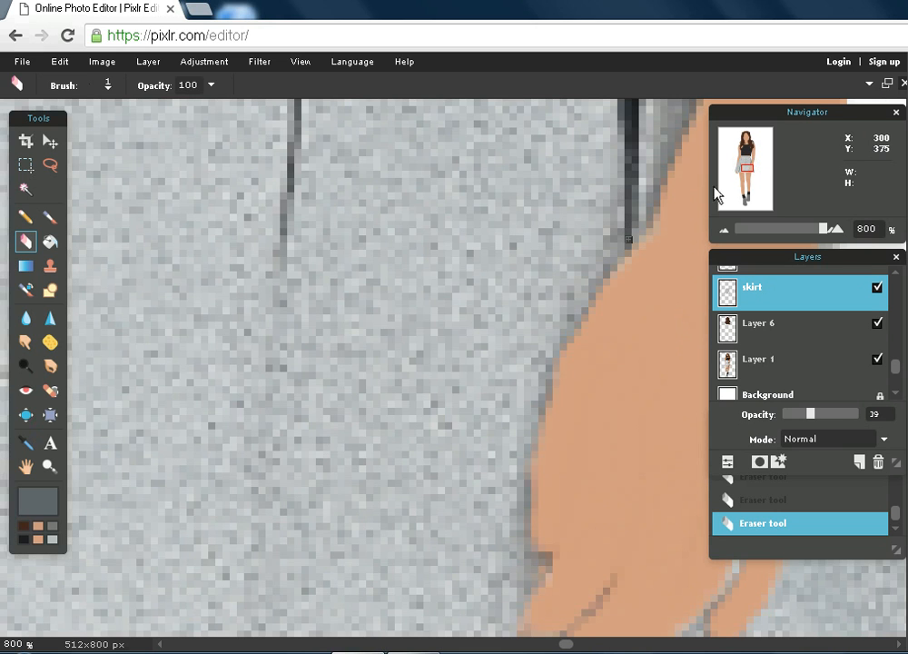
Erase the skirt layer along the front hand's edge and around its fingertips with the size 1 eraser.
{"action": "mouse_move", "coordinate": [763, 164]}
{"action": "left_mouse_down"}
{"action": "mouse_move", "coordinate": [750, 182]}
{"action": "mouse_move", "coordinate": [749, 169]}
{"action": "left_mouse_up"}
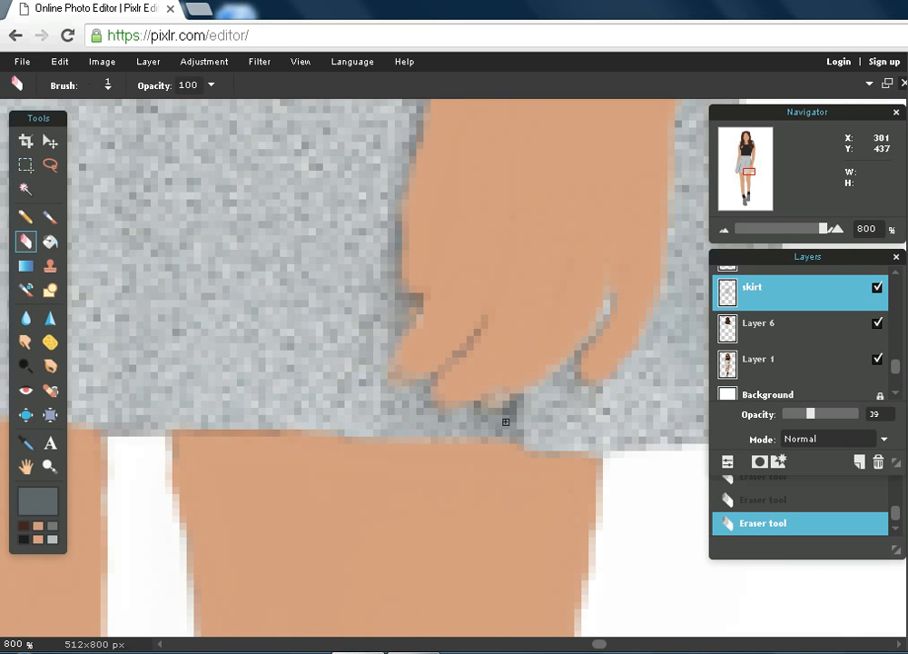
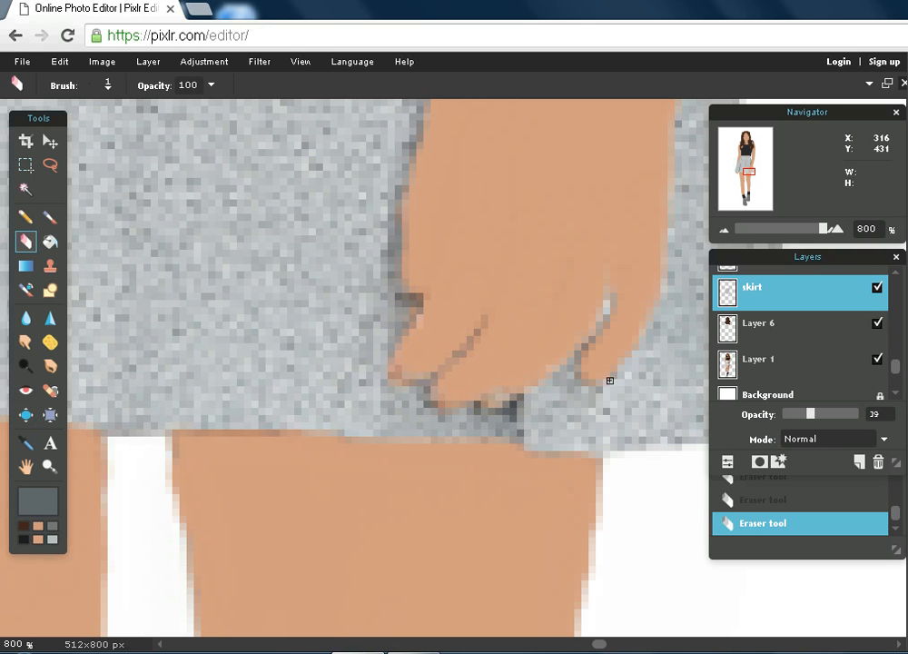
{"action": "left_click", "coordinate": [751, 163]}
{"action": "left_click_drag", "start_coordinate": [752, 164], "coordinate": [752, 169]}
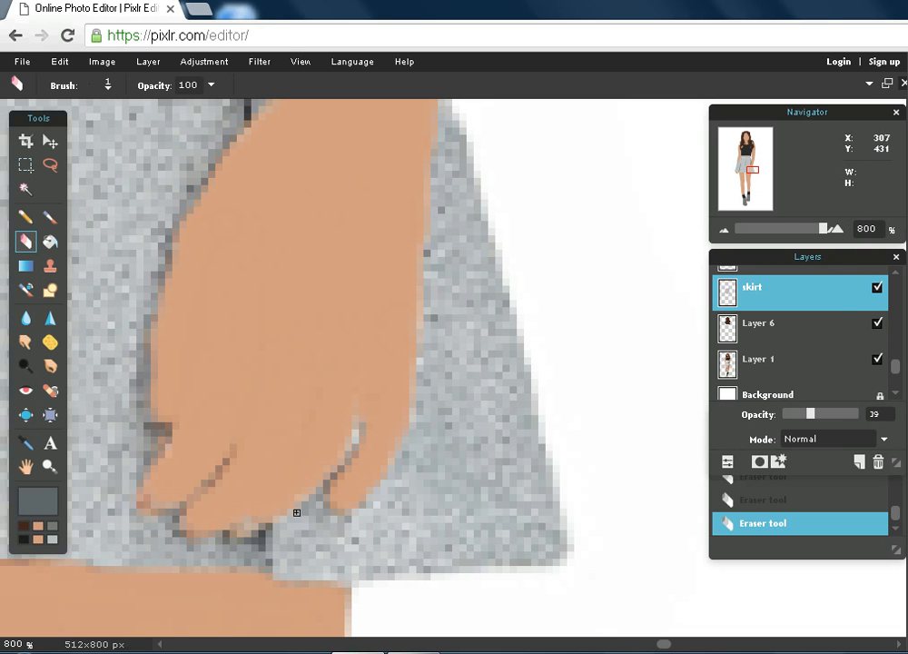
Raise the skirt layer's opacity to 100.
{"action": "left_click_drag", "start_coordinate": [822, 233], "coordinate": [779, 239]}
{"action": "left_click_drag", "start_coordinate": [754, 178], "coordinate": [752, 159]}
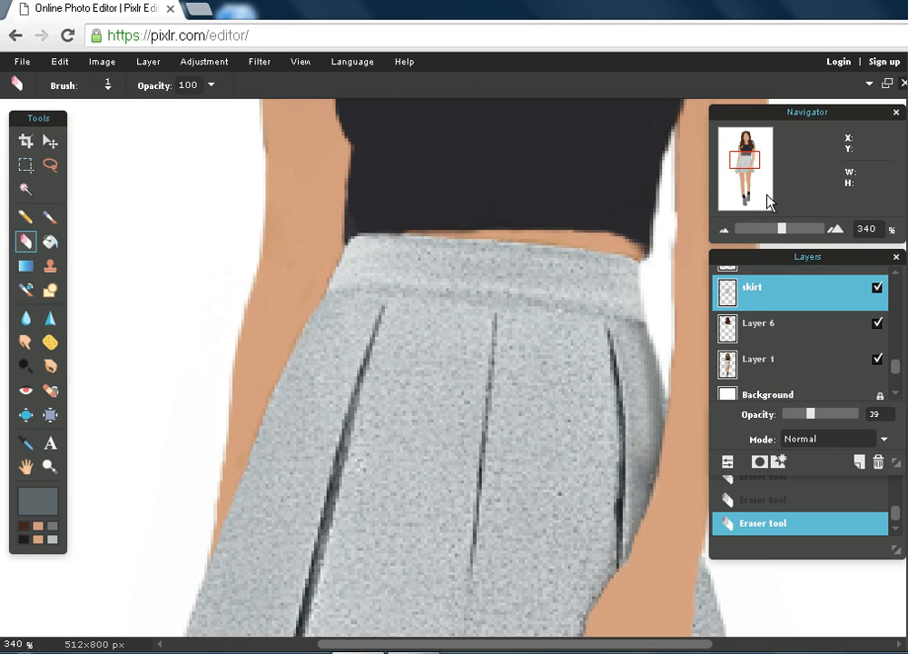
{"action": "left_click_drag", "start_coordinate": [783, 234], "coordinate": [764, 240]}
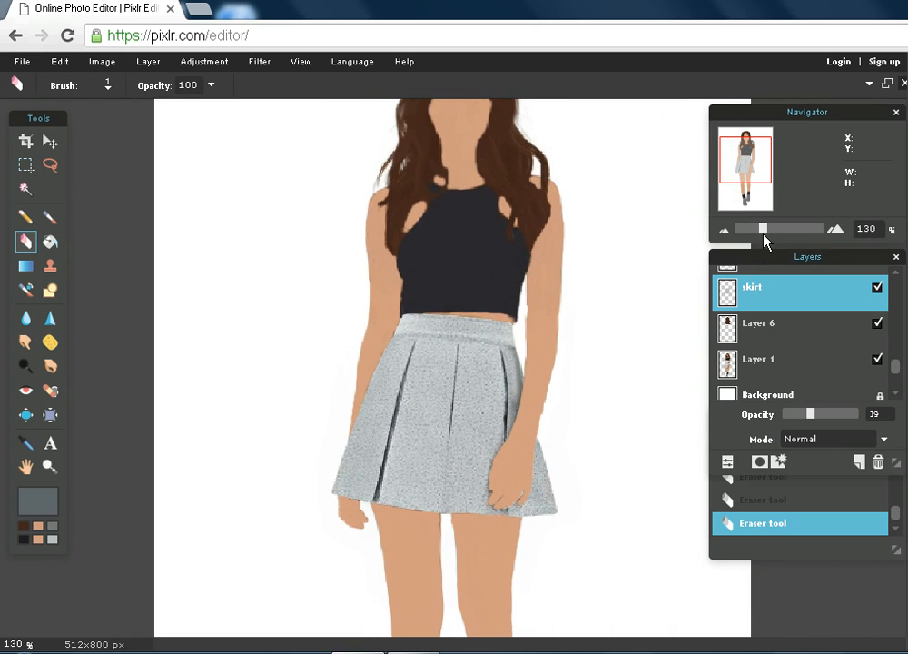
{"action": "left_click_drag", "start_coordinate": [734, 159], "coordinate": [734, 163]}
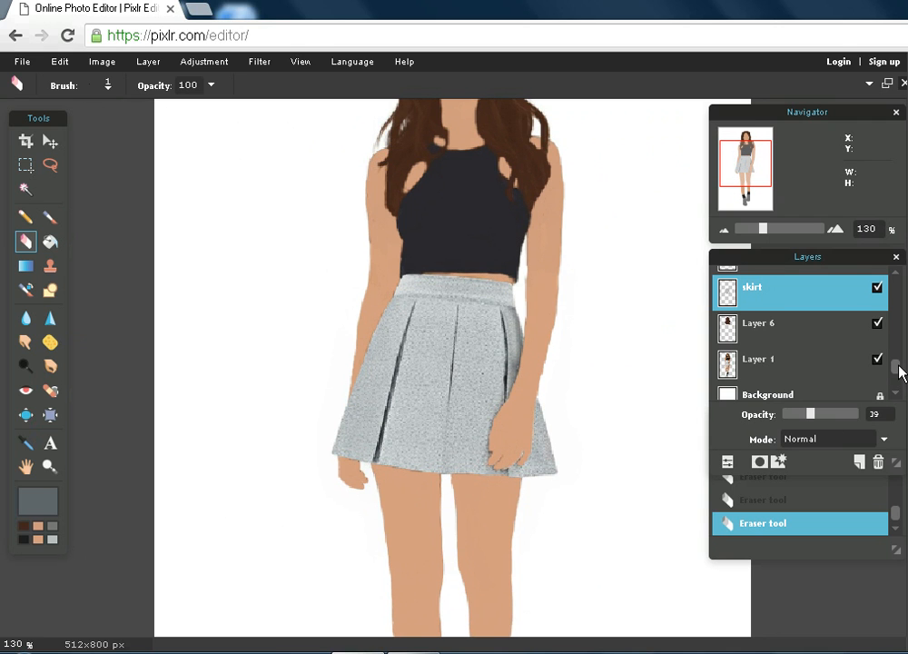
{"action": "scroll", "coordinate": [898, 373], "scroll_direction": "down", "scroll_amount": 1}
{"action": "left_click_drag", "start_coordinate": [811, 415], "coordinate": [874, 428]}
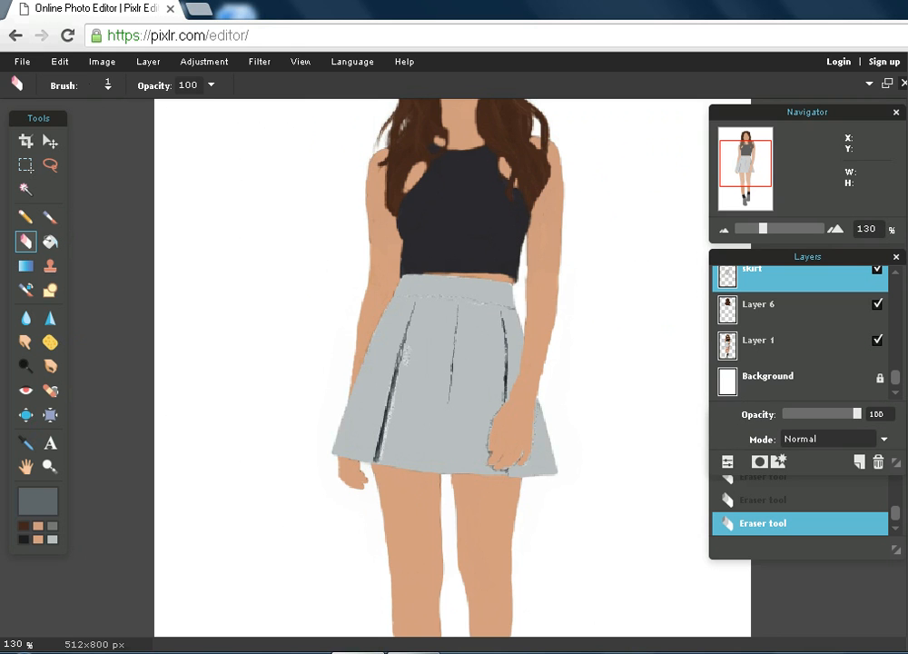
Paint over the pale patches beside the leftmost pleat in light grey b9bcbd with the size 1 brush.
{"action": "left_click_drag", "start_coordinate": [763, 227], "coordinate": [809, 234]}
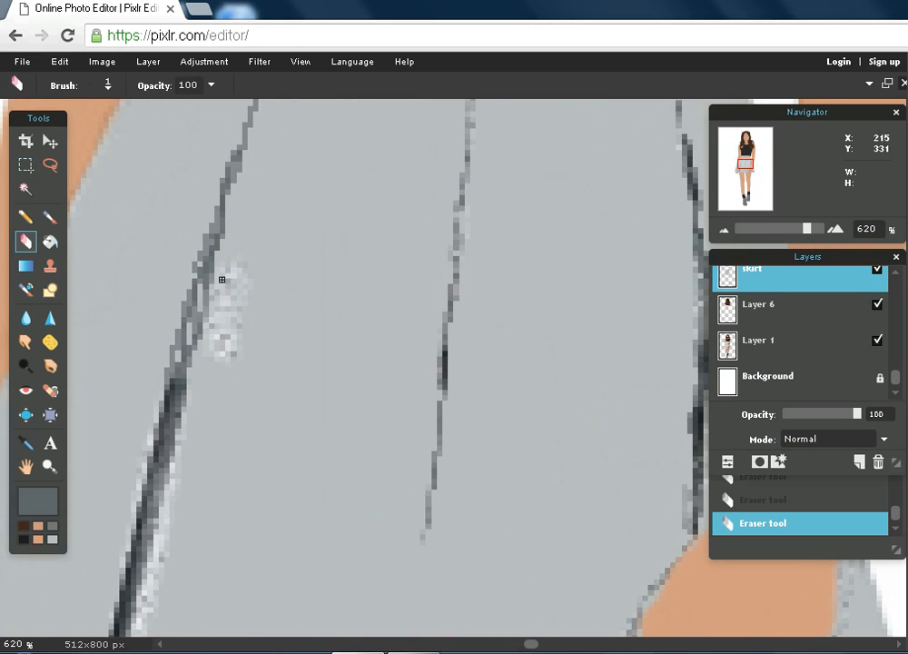
{"action": "left_click", "coordinate": [50, 216]}
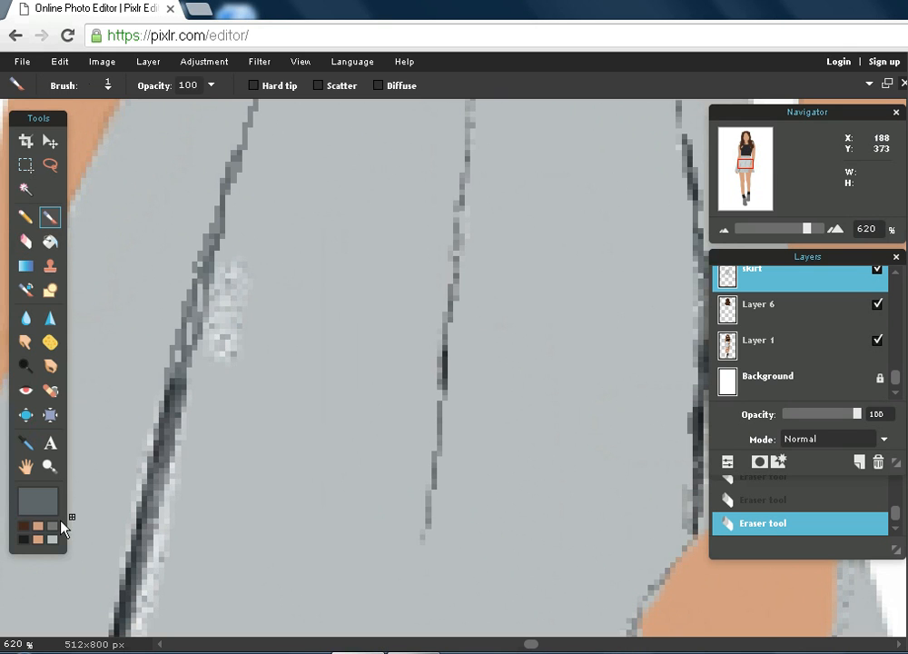
{"action": "left_click", "coordinate": [37, 501]}
{"action": "left_click", "coordinate": [531, 244]}
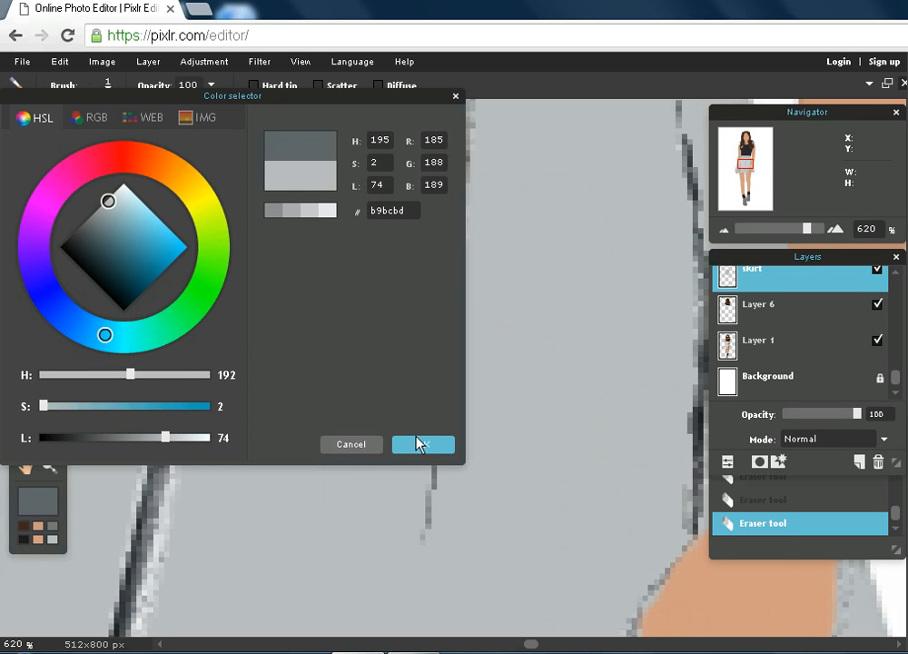
{"action": "left_click", "coordinate": [421, 441]}
{"action": "left_click_drag", "start_coordinate": [238, 312], "coordinate": [233, 314]}
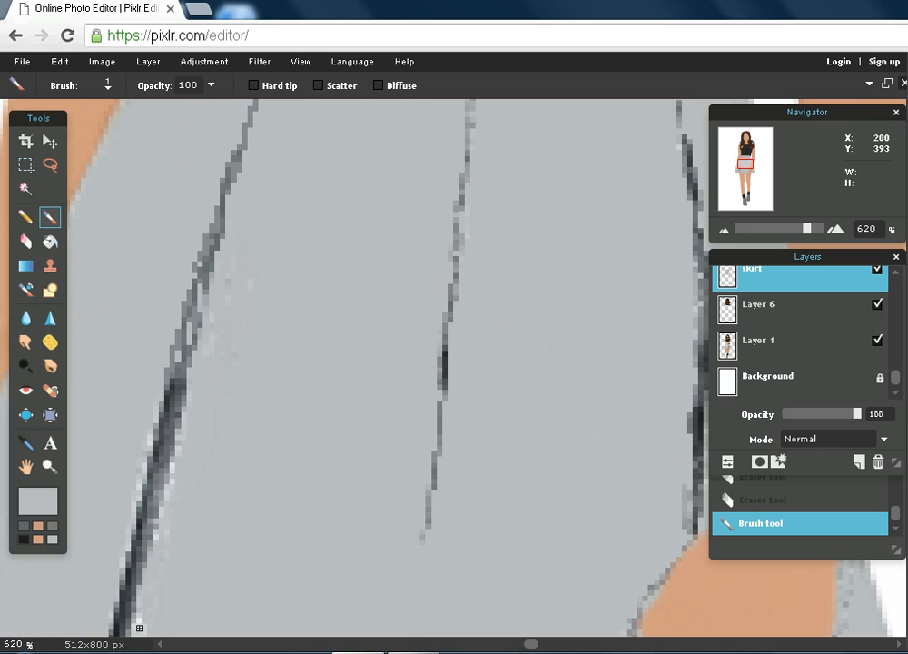
{"action": "mouse_move", "coordinate": [158, 523]}
{"action": "left_mouse_down"}
{"action": "mouse_move", "coordinate": [153, 544]}
{"action": "mouse_move", "coordinate": [183, 395]}
{"action": "mouse_move", "coordinate": [185, 423]}
{"action": "left_mouse_up"}
{"action": "left_click_drag", "start_coordinate": [164, 528], "coordinate": [138, 434]}
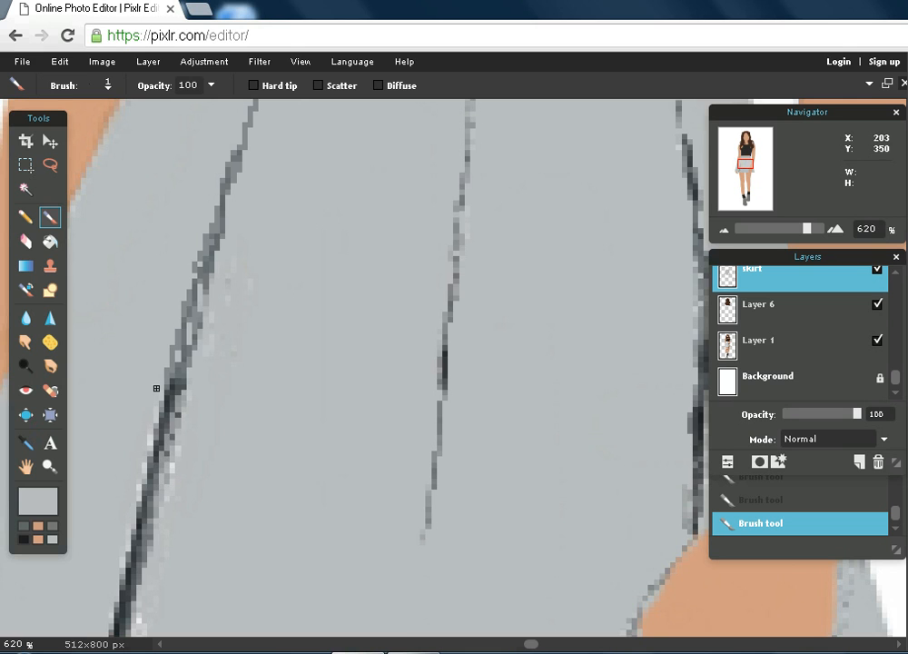
Draw the waistband seam and thicken the leftmost pleat line in medium grey with the size 1 brush.
{"action": "left_click_drag", "start_coordinate": [745, 158], "coordinate": [747, 154]}
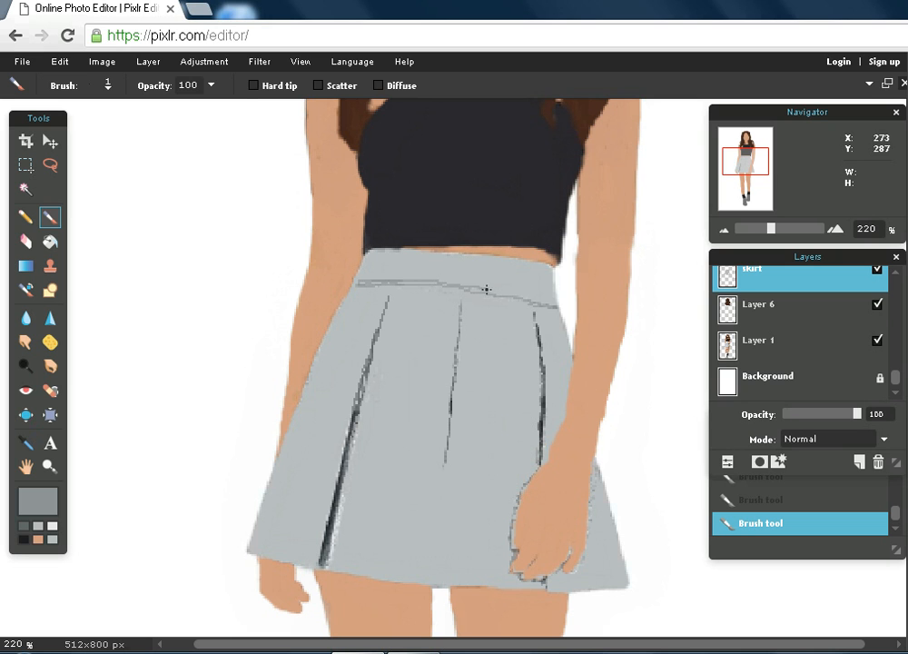
{"action": "left_click_drag", "start_coordinate": [855, 413], "coordinate": [868, 432]}
{"action": "left_click", "coordinate": [58, 62]}
{"action": "left_click", "coordinate": [62, 80]}
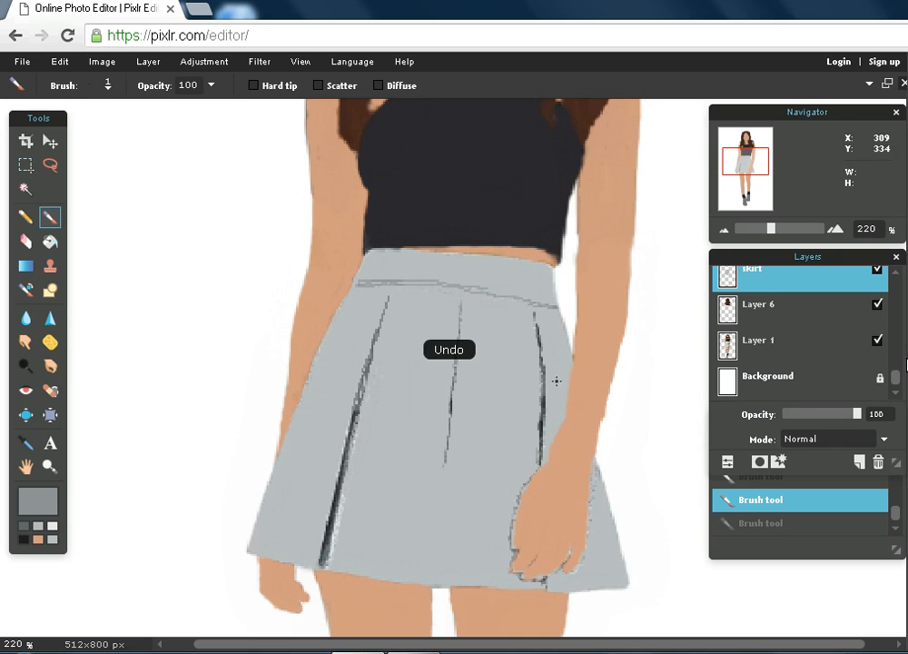
{"action": "left_click_drag", "start_coordinate": [770, 228], "coordinate": [825, 228]}
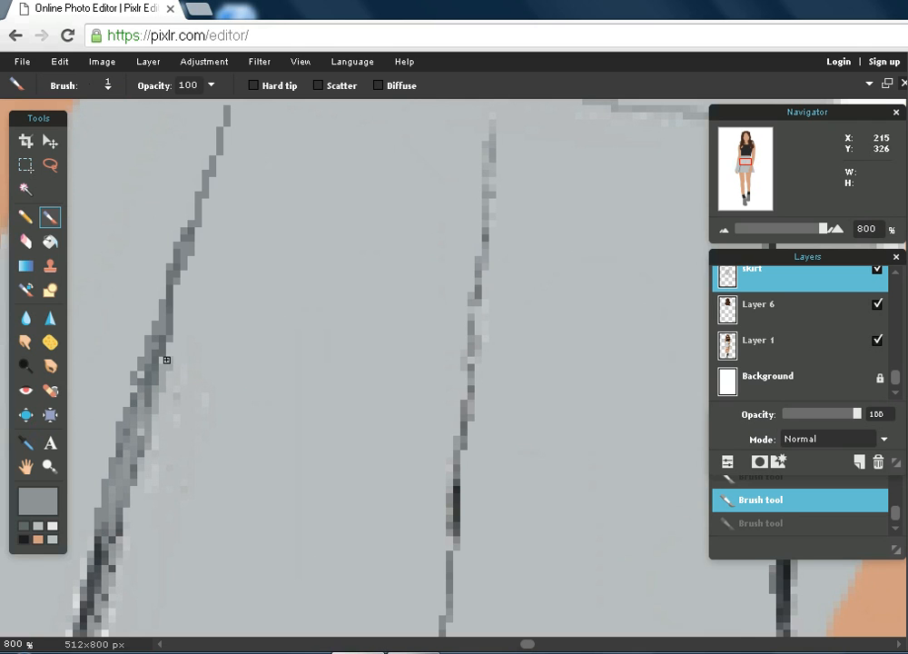
{"action": "key", "text": "ctrl+y"}
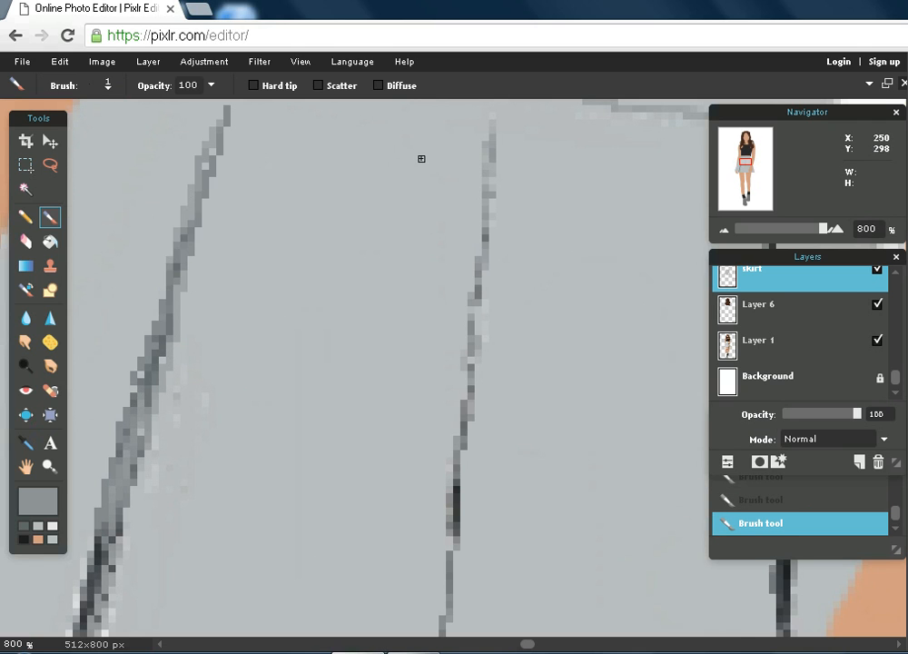
{"action": "mouse_move", "coordinate": [498, 148]}
{"action": "left_mouse_down"}
{"action": "mouse_move", "coordinate": [471, 385]}
{"action": "mouse_move", "coordinate": [464, 326]}
{"action": "mouse_move", "coordinate": [468, 297]}
{"action": "mouse_move", "coordinate": [466, 352]}
{"action": "mouse_move", "coordinate": [478, 288]}
{"action": "mouse_move", "coordinate": [436, 478]}
{"action": "left_mouse_up"}
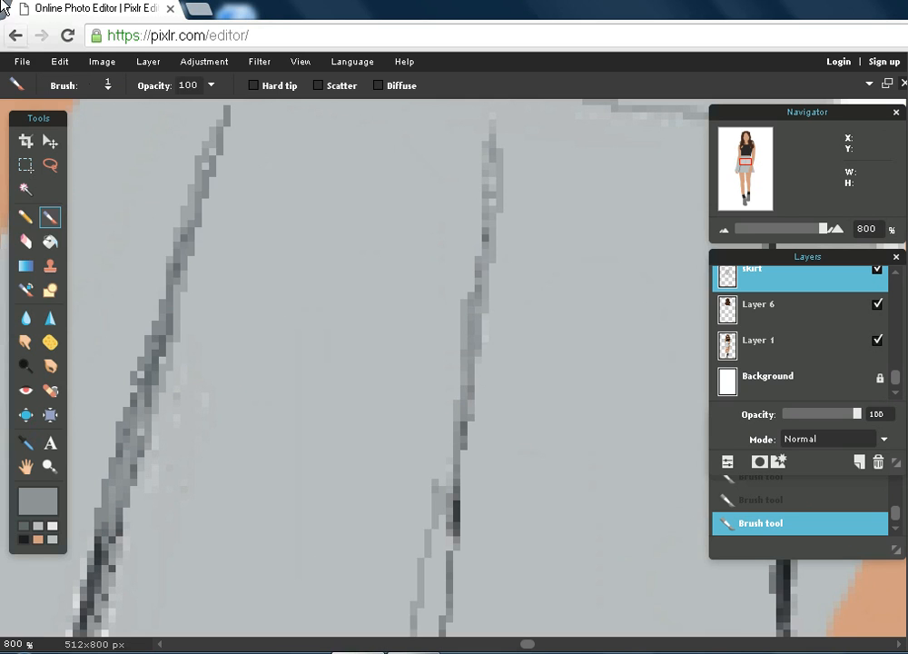
{"action": "left_click", "coordinate": [60, 61]}
{"action": "left_click", "coordinate": [76, 84]}
Paint medium grey alongside the middle pleat line and the pleat nearest the front arm with the size 1 brush.
{"action": "mouse_move", "coordinate": [459, 464]}
{"action": "left_mouse_down"}
{"action": "mouse_move", "coordinate": [466, 574]}
{"action": "mouse_move", "coordinate": [470, 529]}
{"action": "mouse_move", "coordinate": [449, 632]}
{"action": "mouse_move", "coordinate": [461, 523]}
{"action": "mouse_move", "coordinate": [469, 556]}
{"action": "mouse_move", "coordinate": [469, 388]}
{"action": "mouse_move", "coordinate": [495, 134]}
{"action": "left_mouse_up"}
{"action": "left_click_drag", "start_coordinate": [750, 170], "coordinate": [749, 167]}
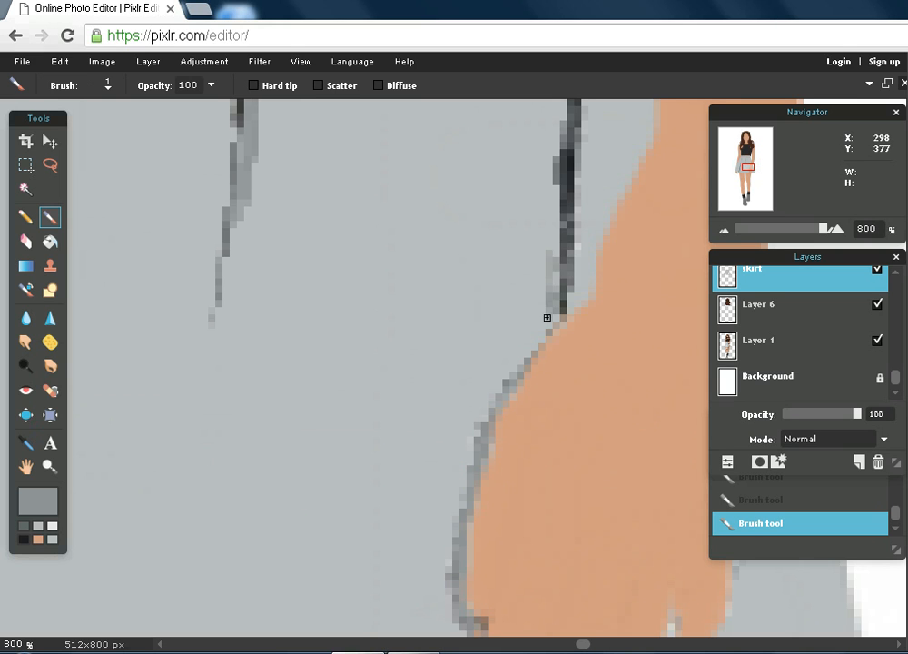
{"action": "left_click_drag", "start_coordinate": [750, 179], "coordinate": [749, 170]}
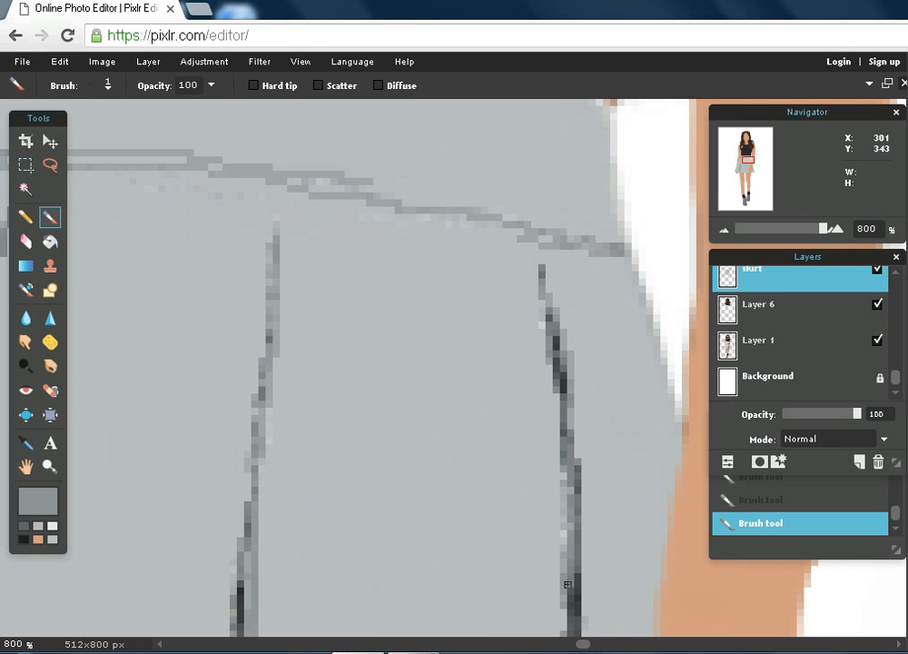
Paint over the waistband seam across the skirt in medium grey with the size 9 soft brush.
{"action": "left_click_drag", "start_coordinate": [750, 156], "coordinate": [744, 155]}
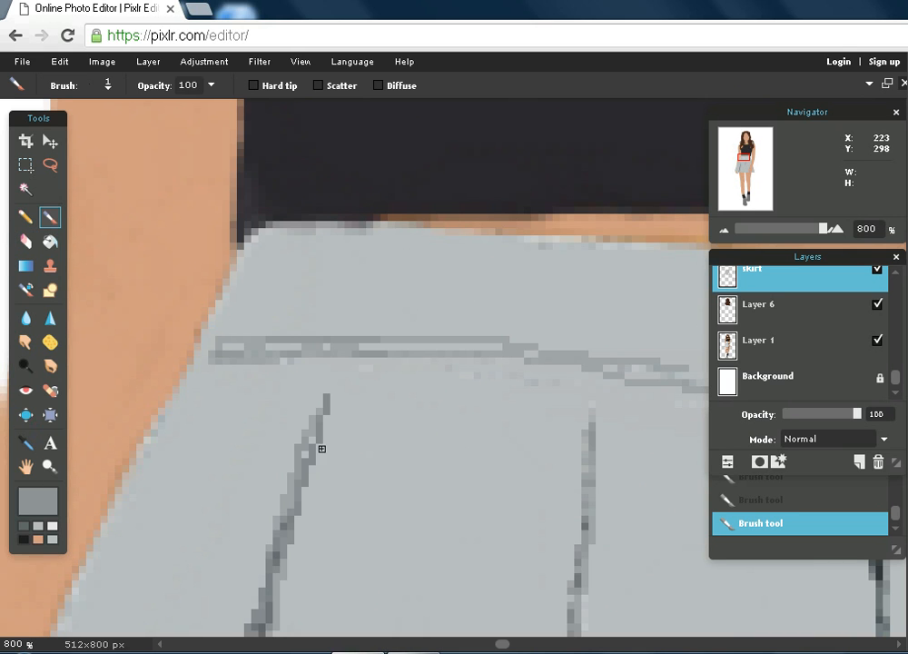
{"action": "left_click", "coordinate": [107, 88]}
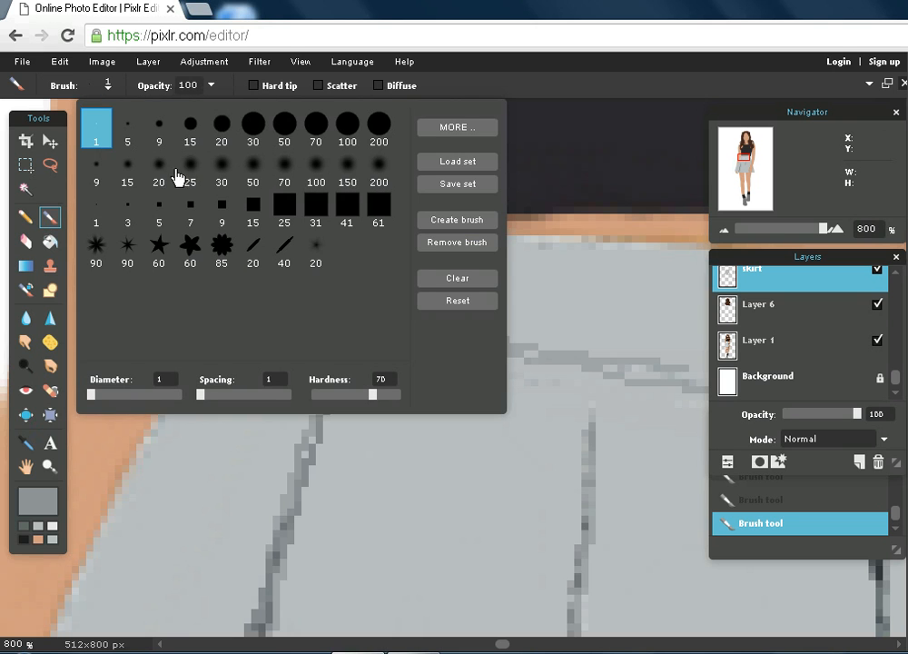
{"action": "left_click", "coordinate": [97, 168]}
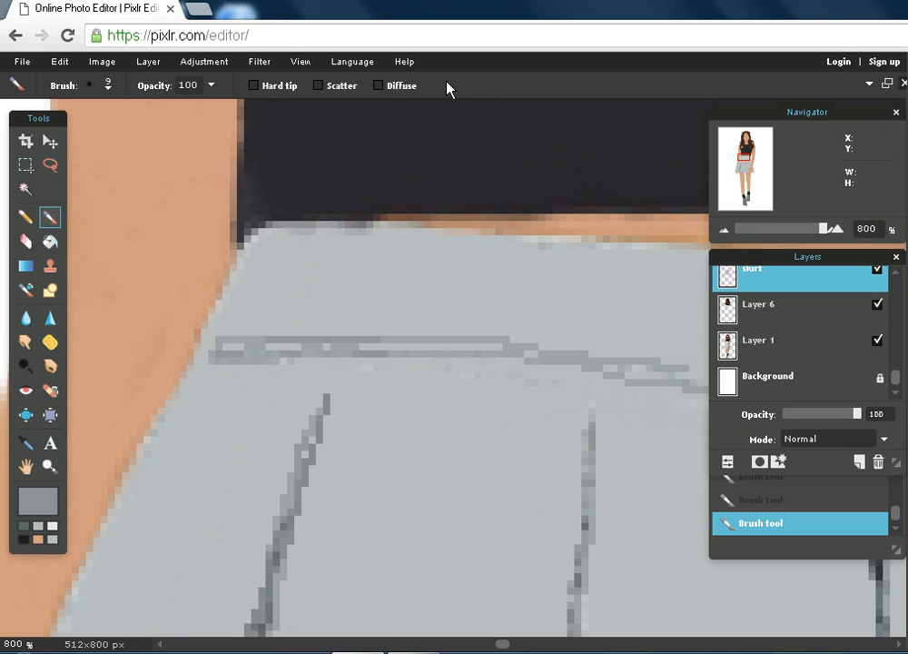
{"action": "mouse_move", "coordinate": [222, 348]}
{"action": "left_mouse_down"}
{"action": "mouse_move", "coordinate": [494, 340]}
{"action": "mouse_move", "coordinate": [669, 364]}
{"action": "left_mouse_up"}
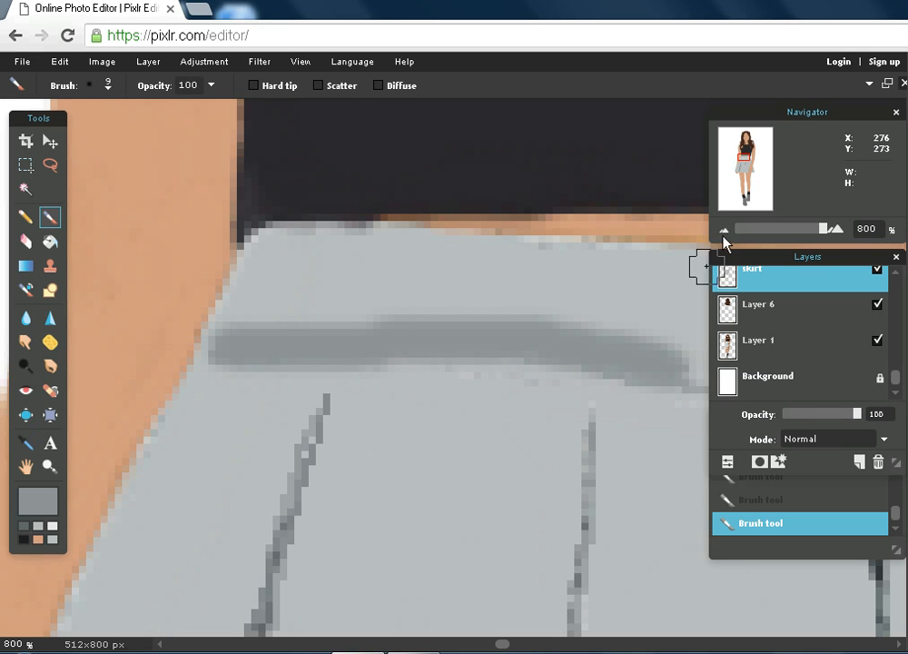
{"action": "left_click_drag", "start_coordinate": [747, 154], "coordinate": [755, 156]}
{"action": "mouse_move", "coordinate": [481, 297]}
{"action": "left_mouse_down"}
{"action": "mouse_move", "coordinate": [389, 276]}
{"action": "mouse_move", "coordinate": [199, 255]}
{"action": "left_mouse_up"}
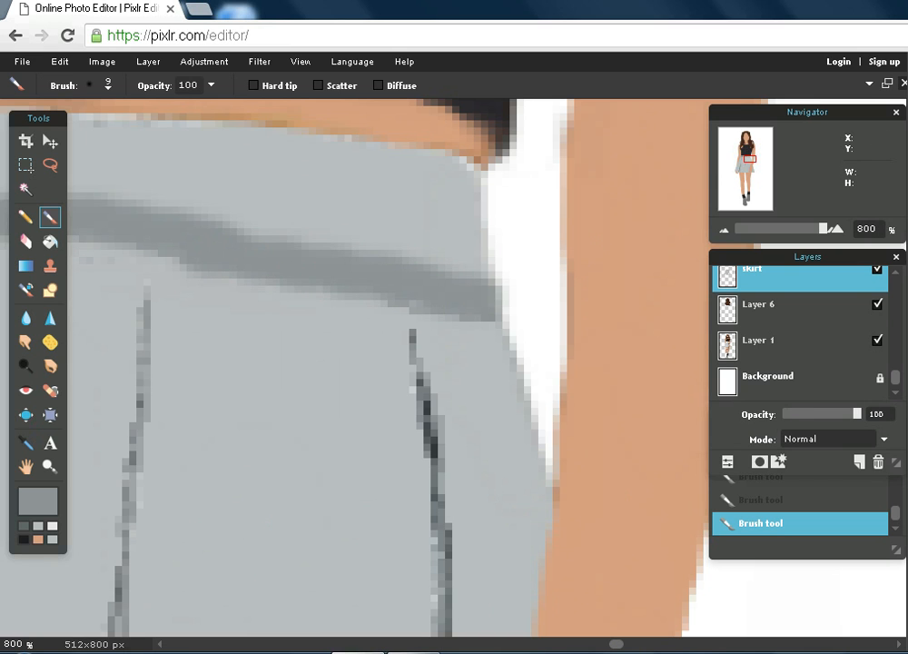
{"action": "mouse_move", "coordinate": [734, 160]}
{"action": "left_mouse_down"}
{"action": "mouse_move", "coordinate": [723, 160]}
{"action": "mouse_move", "coordinate": [743, 160]}
{"action": "left_mouse_up"}
{"action": "left_click_drag", "start_coordinate": [369, 250], "coordinate": [151, 208]}
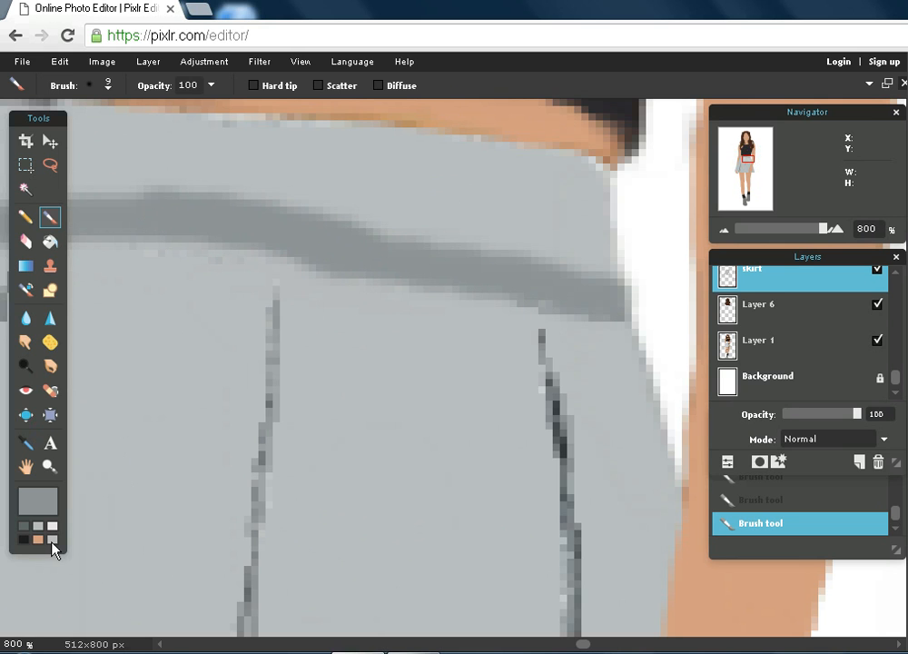
Paint light grey b9bcbd over the medium grey band, leaving only a thin seam towards the front arm.
{"action": "left_click", "coordinate": [51, 542]}
{"action": "mouse_move", "coordinate": [402, 236]}
{"action": "left_mouse_down"}
{"action": "mouse_move", "coordinate": [332, 214]}
{"action": "mouse_move", "coordinate": [236, 207]}
{"action": "mouse_move", "coordinate": [600, 279]}
{"action": "mouse_move", "coordinate": [189, 220]}
{"action": "mouse_move", "coordinate": [185, 209]}
{"action": "mouse_move", "coordinate": [130, 197]}
{"action": "left_mouse_up"}
{"action": "left_click_drag", "start_coordinate": [745, 159], "coordinate": [737, 158]}
{"action": "mouse_move", "coordinate": [184, 335]}
{"action": "left_mouse_down"}
{"action": "mouse_move", "coordinate": [378, 354]}
{"action": "mouse_move", "coordinate": [325, 327]}
{"action": "mouse_move", "coordinate": [269, 327]}
{"action": "mouse_move", "coordinate": [176, 337]}
{"action": "mouse_move", "coordinate": [163, 352]}
{"action": "mouse_move", "coordinate": [253, 364]}
{"action": "mouse_move", "coordinate": [380, 355]}
{"action": "mouse_move", "coordinate": [480, 304]}
{"action": "mouse_move", "coordinate": [445, 371]}
{"action": "left_mouse_up"}
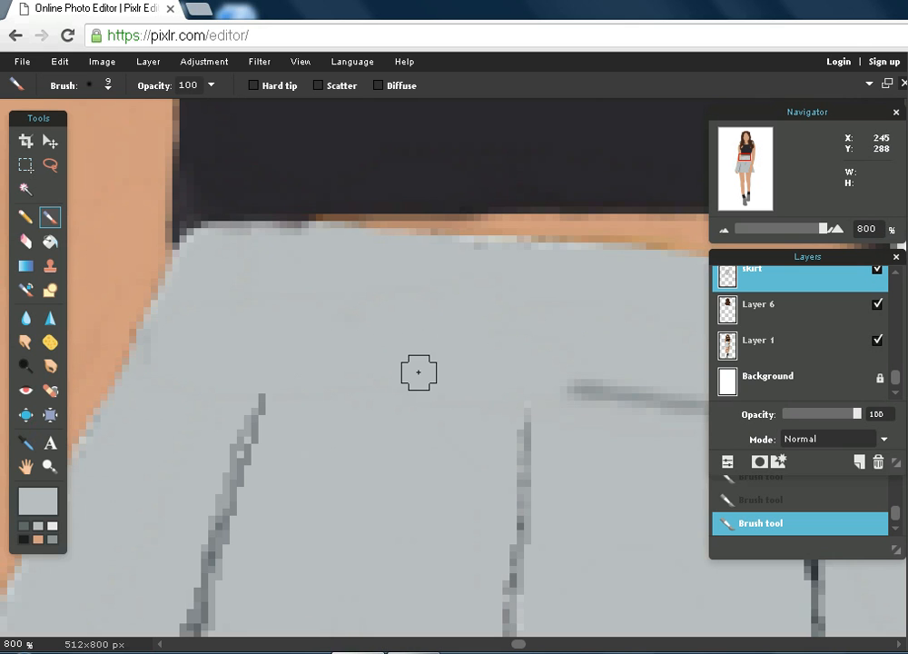
Lower the skirt layer's opacity and sample pale grey cacdcf from the photo's waistband as the brush colour.
{"action": "left_click_drag", "start_coordinate": [859, 417], "coordinate": [798, 428]}
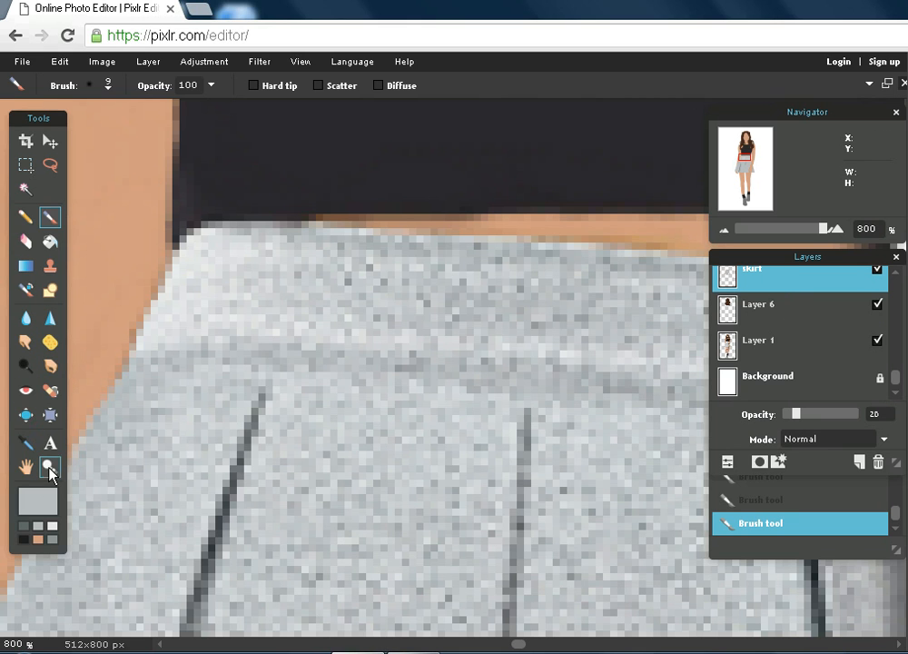
{"action": "left_click", "coordinate": [38, 501]}
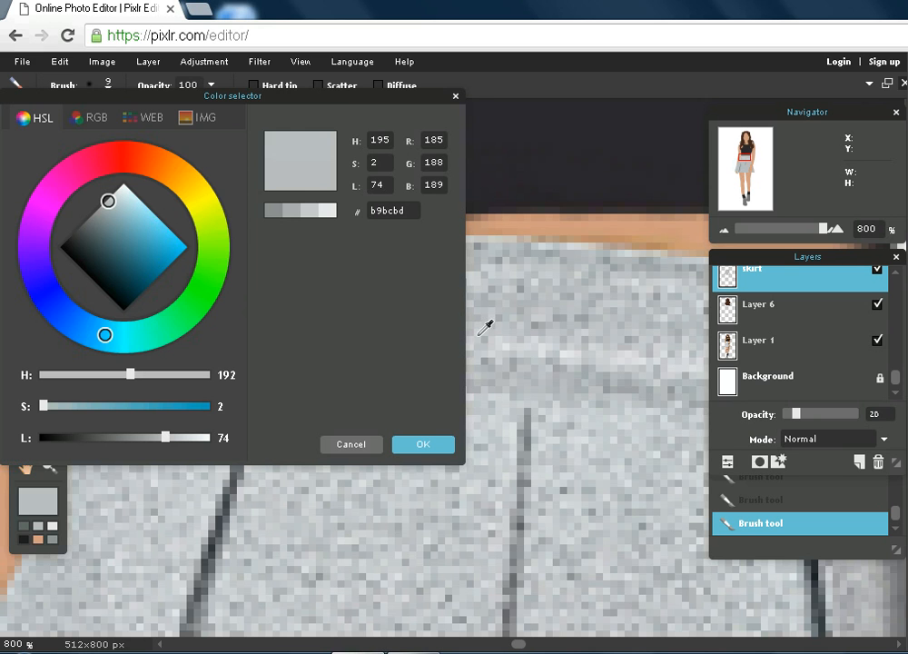
{"action": "left_click_drag", "start_coordinate": [396, 99], "coordinate": [326, 140]}
{"action": "left_click", "coordinate": [363, 359]}
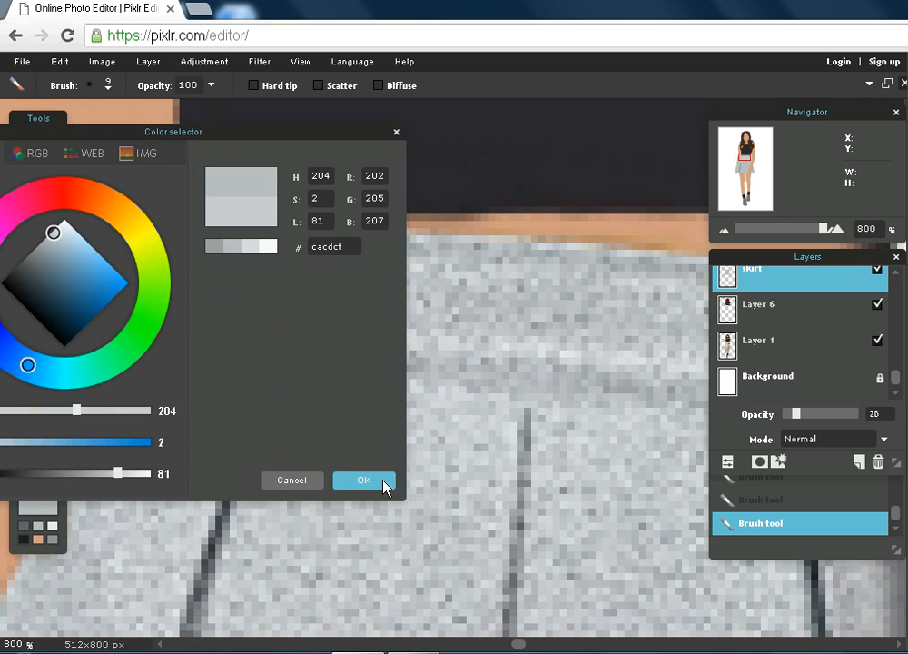
{"action": "left_click", "coordinate": [363, 481]}
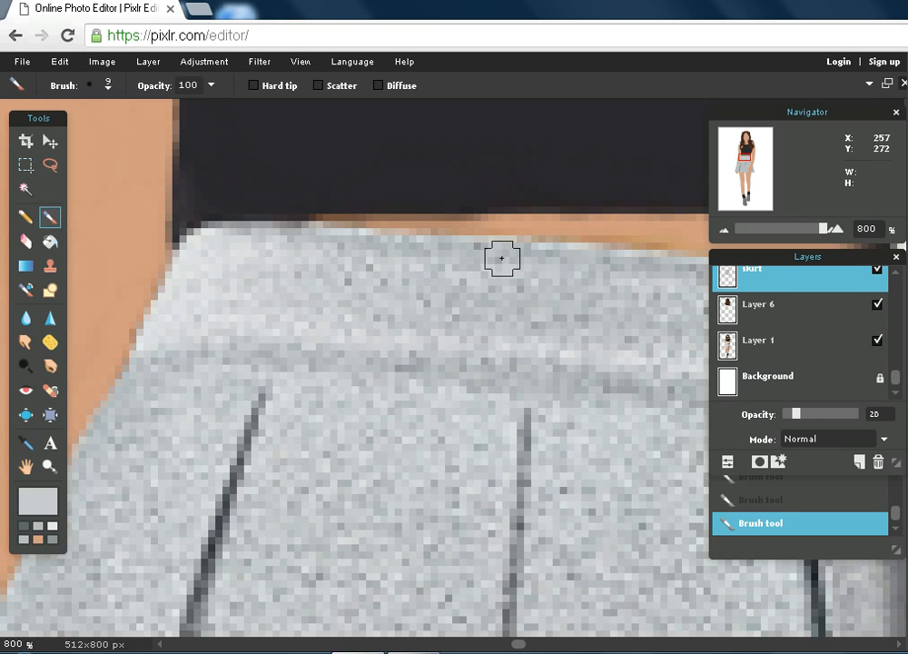
Raise the skirt layer's opacity to 100 and paint the whole waistband above the seam in pale grey cacdcf.
{"action": "left_click_drag", "start_coordinate": [797, 410], "coordinate": [900, 432]}
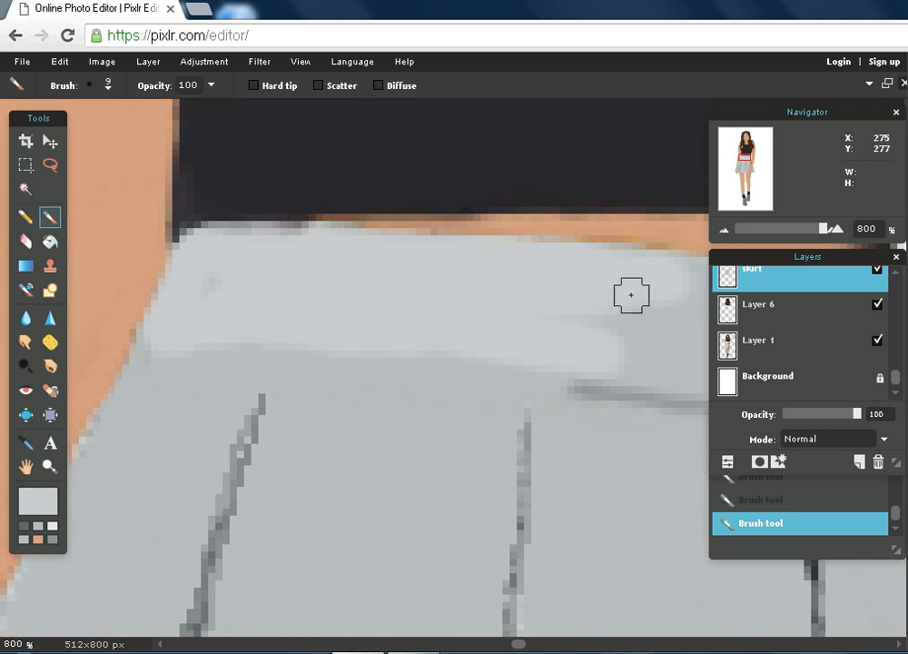
{"action": "left_click_drag", "start_coordinate": [746, 156], "coordinate": [749, 158]}
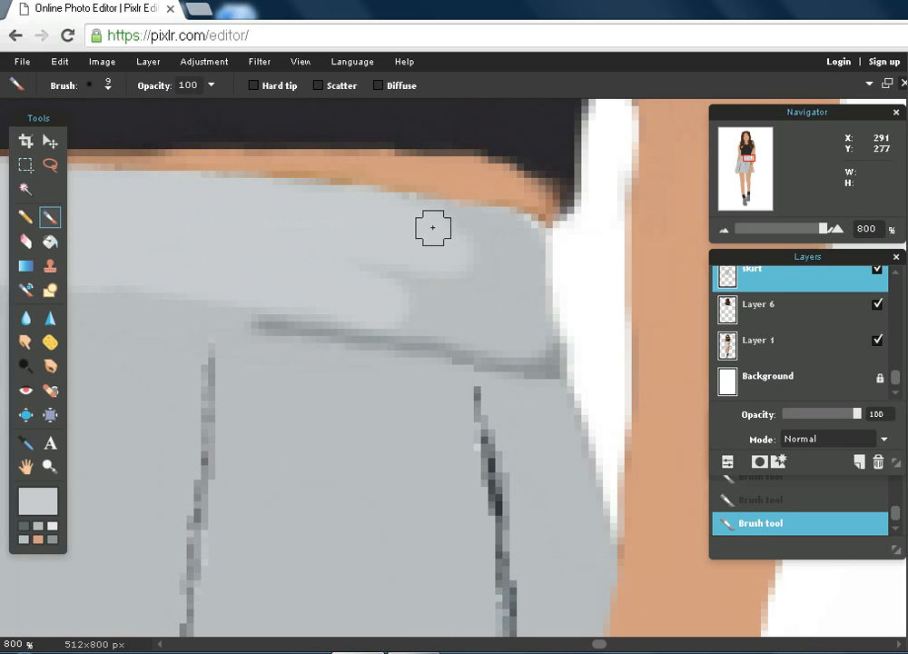
{"action": "mouse_move", "coordinate": [486, 247]}
{"action": "left_mouse_down"}
{"action": "mouse_move", "coordinate": [523, 333]}
{"action": "mouse_move", "coordinate": [521, 236]}
{"action": "mouse_move", "coordinate": [352, 209]}
{"action": "mouse_move", "coordinate": [283, 209]}
{"action": "mouse_move", "coordinate": [453, 271]}
{"action": "mouse_move", "coordinate": [361, 272]}
{"action": "mouse_move", "coordinate": [470, 310]}
{"action": "mouse_move", "coordinate": [381, 311]}
{"action": "mouse_move", "coordinate": [480, 334]}
{"action": "mouse_move", "coordinate": [478, 290]}
{"action": "mouse_move", "coordinate": [530, 340]}
{"action": "mouse_move", "coordinate": [513, 246]}
{"action": "left_mouse_up"}
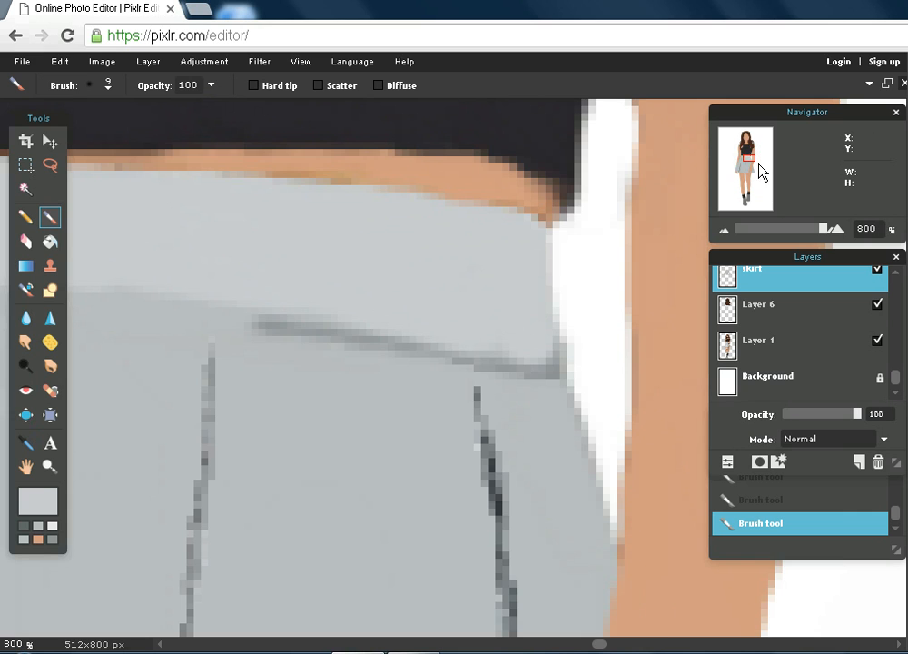
{"action": "left_click_drag", "start_coordinate": [752, 156], "coordinate": [747, 157]}
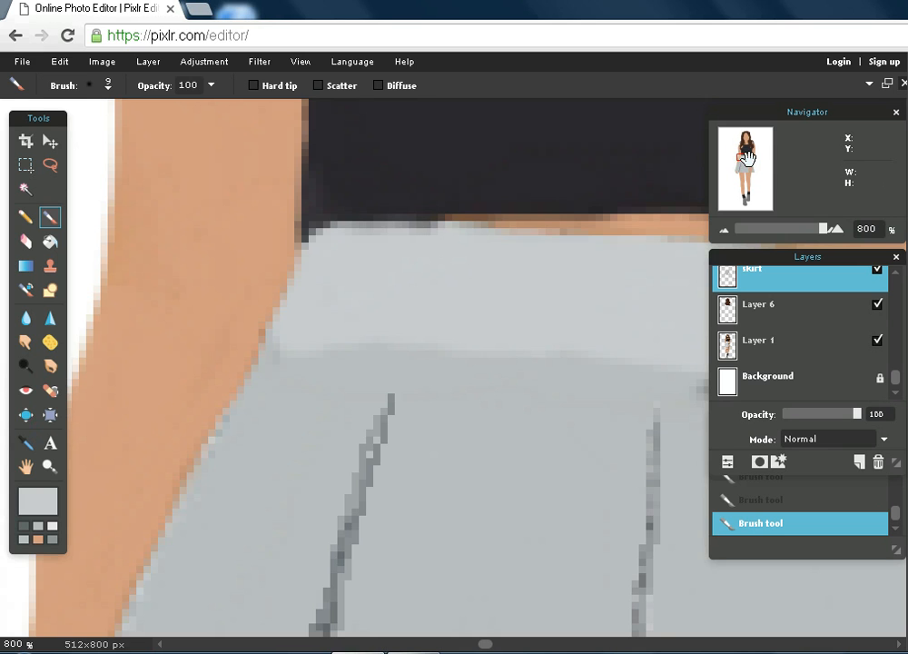
{"action": "left_click_drag", "start_coordinate": [745, 156], "coordinate": [750, 157]}
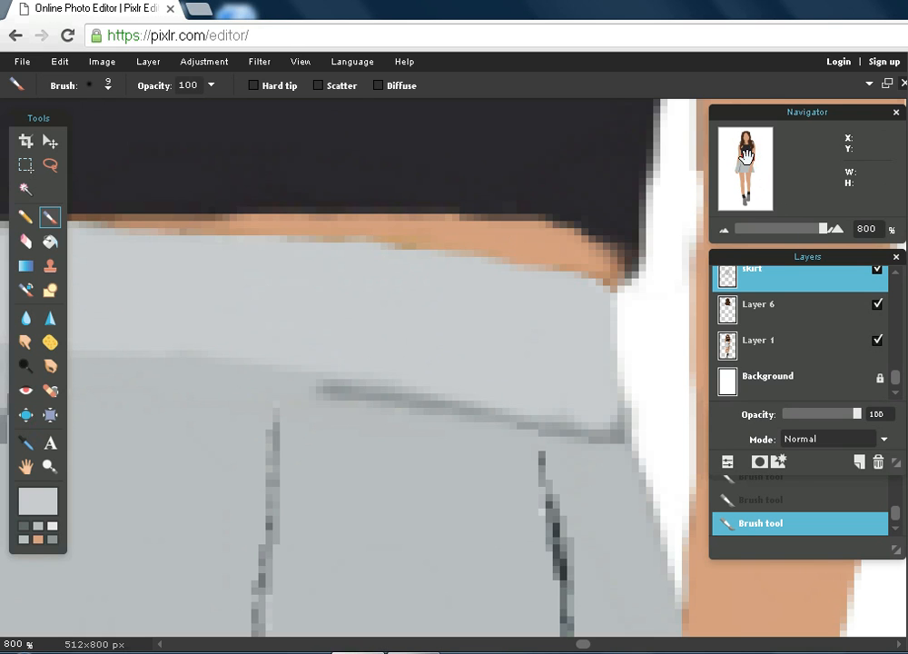
{"action": "left_click_drag", "start_coordinate": [749, 163], "coordinate": [743, 156]}
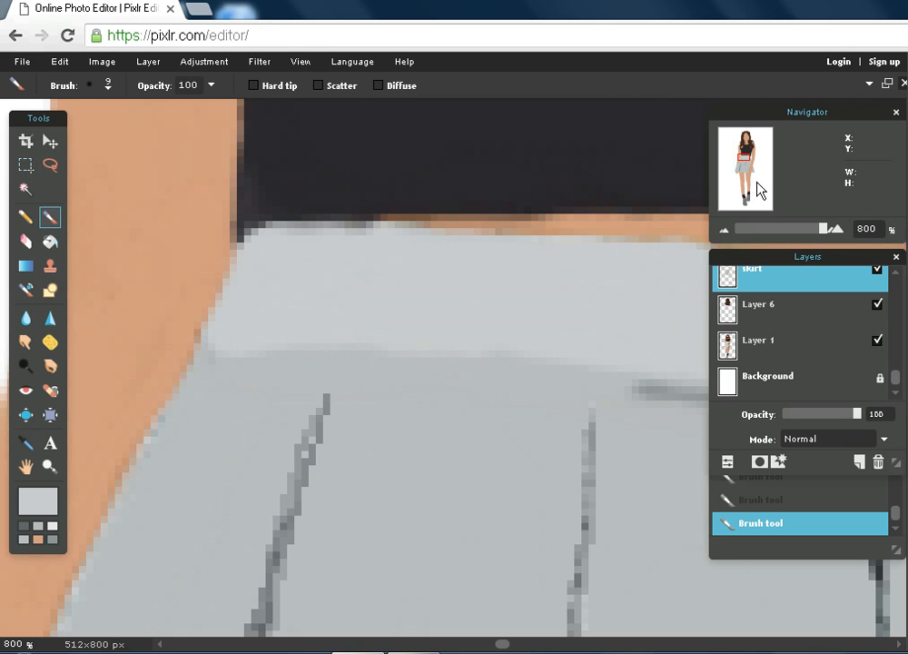
{"action": "left_click_drag", "start_coordinate": [743, 155], "coordinate": [743, 157]}
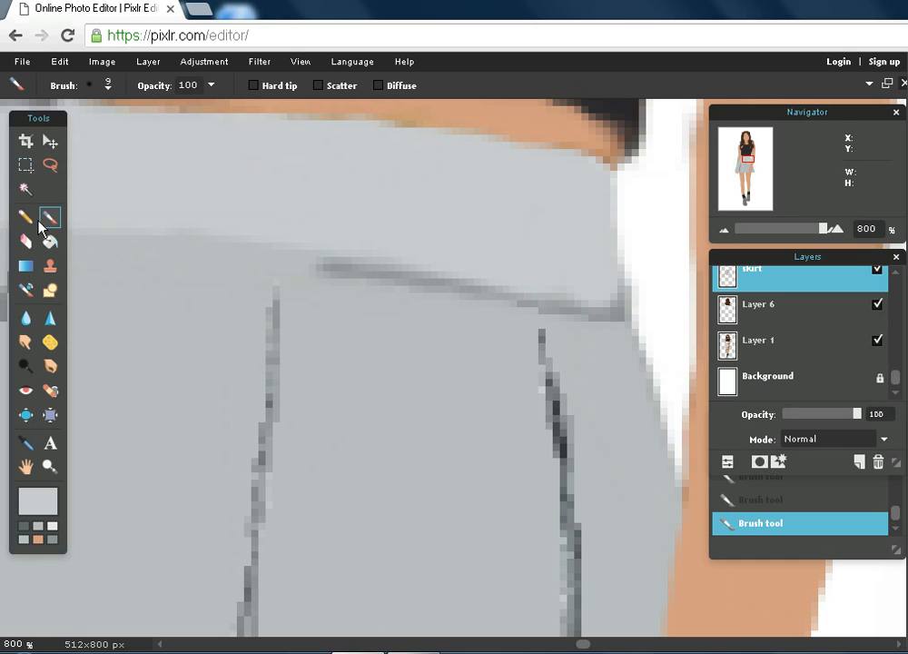
Paint a medium grey 8e9294 band along the missing part of the waistband seam with the size 9 soft brush.
{"action": "left_click", "coordinate": [29, 527]}
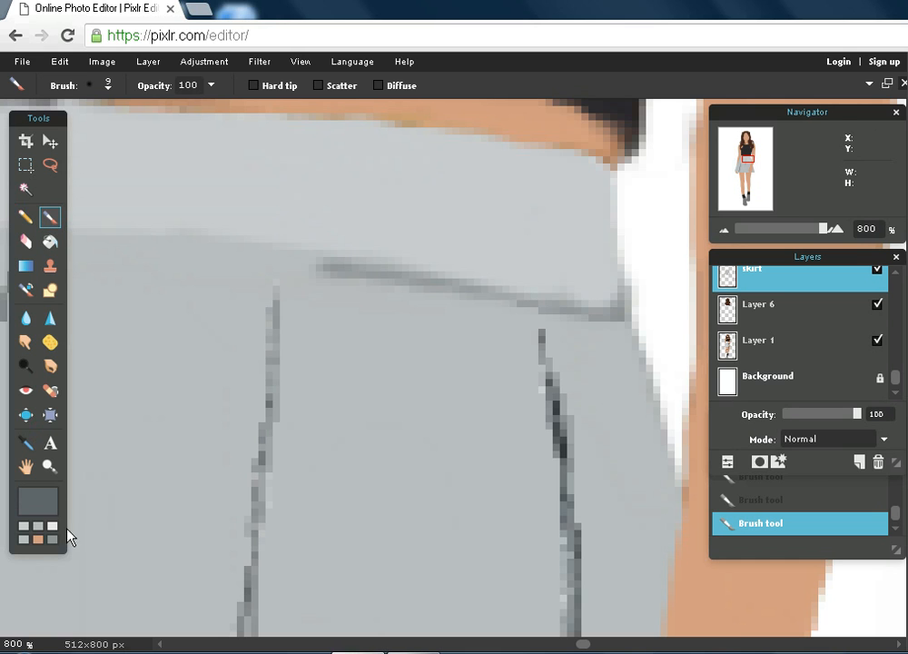
{"action": "left_click", "coordinate": [50, 539]}
{"action": "left_click_drag", "start_coordinate": [324, 255], "coordinate": [133, 239]}
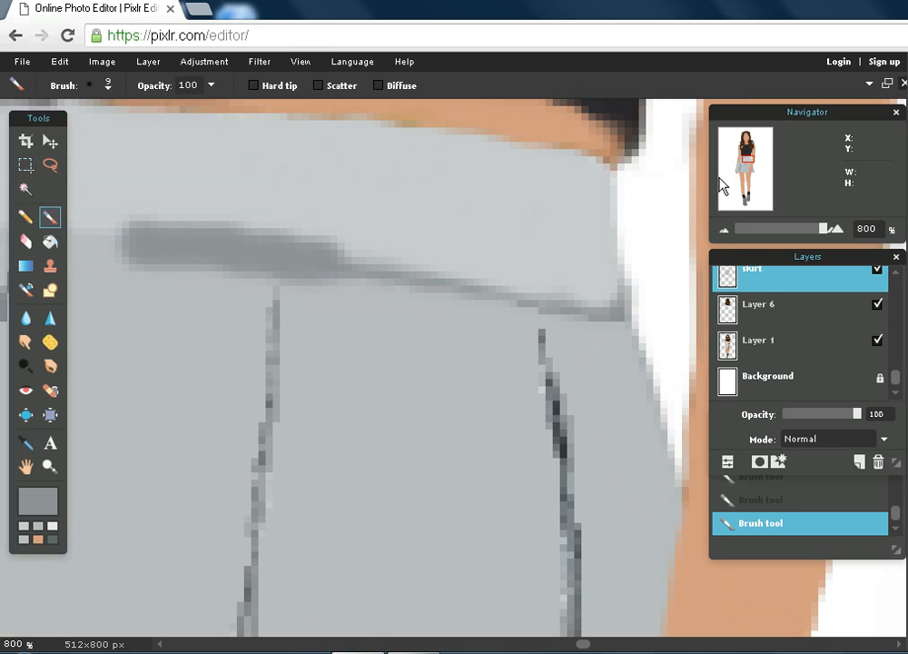
{"action": "mouse_move", "coordinate": [748, 154]}
{"action": "left_mouse_down"}
{"action": "mouse_move", "coordinate": [734, 154]}
{"action": "mouse_move", "coordinate": [745, 158]}
{"action": "left_mouse_up"}
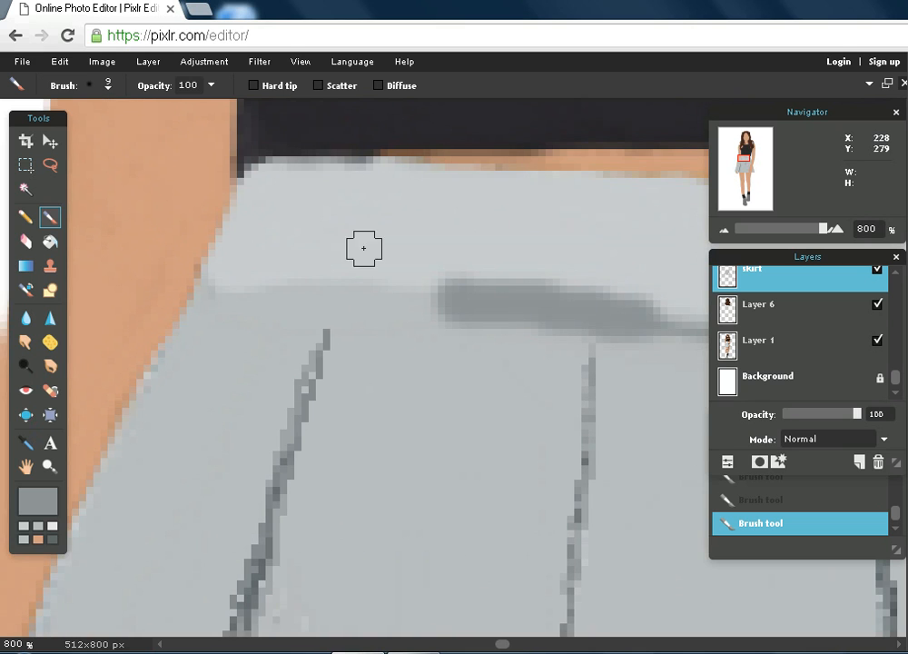
{"action": "mouse_move", "coordinate": [211, 284]}
{"action": "left_mouse_down"}
{"action": "mouse_move", "coordinate": [403, 284]}
{"action": "mouse_move", "coordinate": [590, 311]}
{"action": "mouse_move", "coordinate": [713, 315]}
{"action": "left_mouse_up"}
Sample the waistband's pale grey and paint over the upper part of the seam band to thin it to a line.
{"action": "left_click_drag", "start_coordinate": [744, 169], "coordinate": [745, 169]}
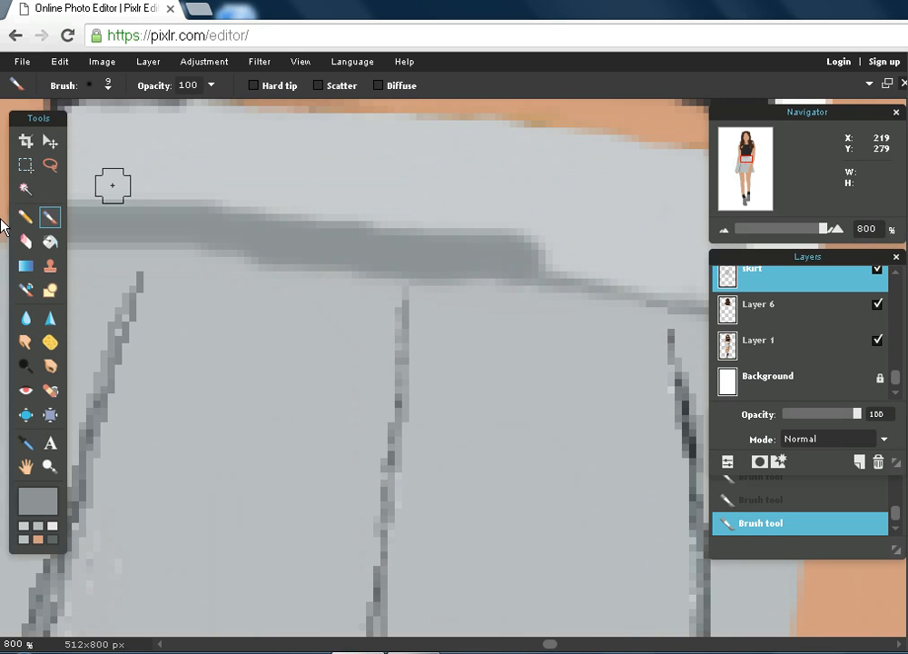
{"action": "left_click", "coordinate": [38, 500]}
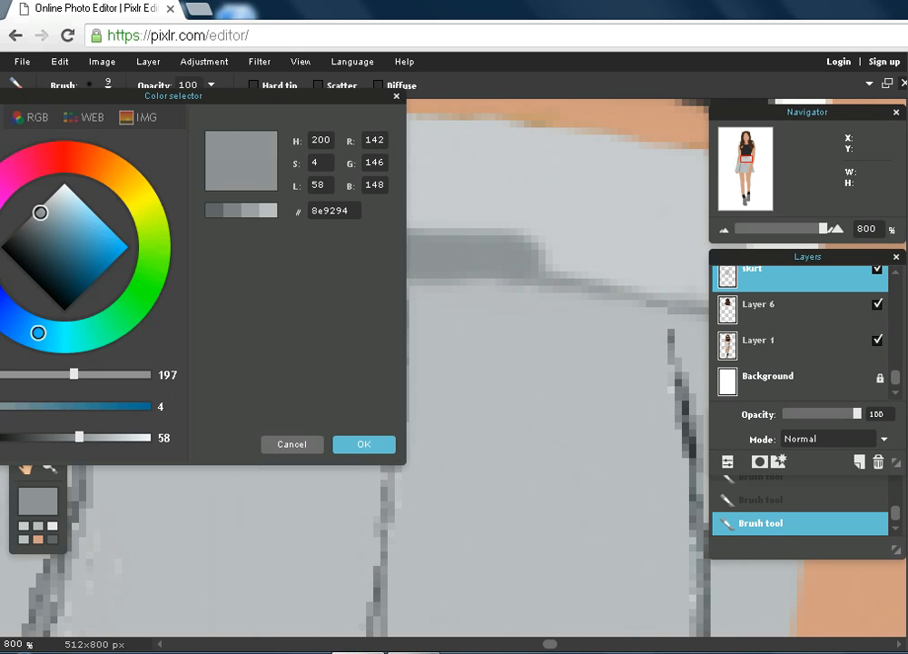
{"action": "left_click", "coordinate": [411, 237]}
{"action": "left_click", "coordinate": [367, 449]}
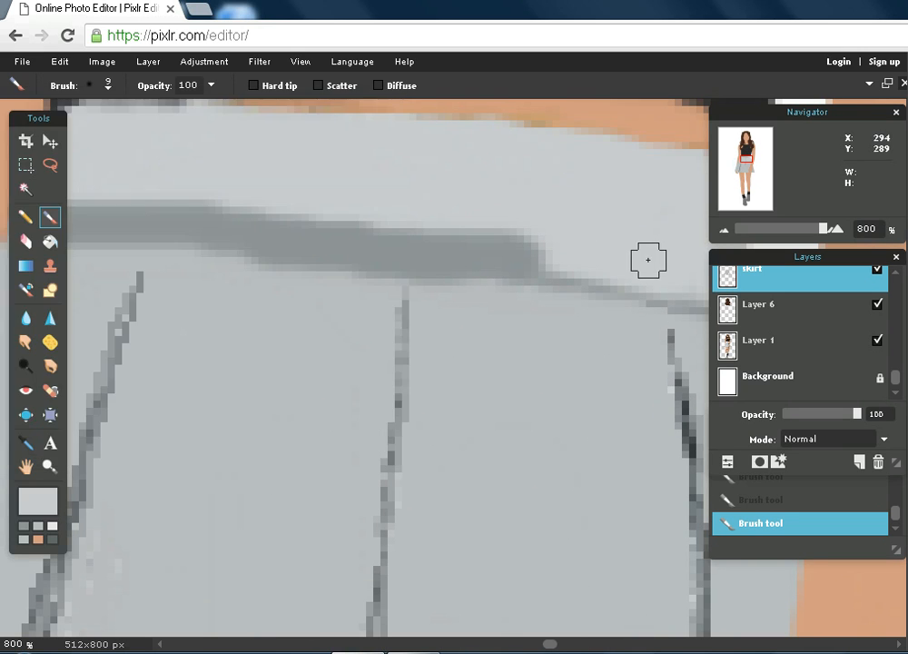
{"action": "mouse_move", "coordinate": [553, 240]}
{"action": "left_mouse_down"}
{"action": "mouse_move", "coordinate": [437, 223]}
{"action": "mouse_move", "coordinate": [559, 259]}
{"action": "mouse_move", "coordinate": [452, 228]}
{"action": "mouse_move", "coordinate": [316, 208]}
{"action": "mouse_move", "coordinate": [385, 237]}
{"action": "mouse_move", "coordinate": [180, 191]}
{"action": "mouse_move", "coordinate": [399, 235]}
{"action": "mouse_move", "coordinate": [496, 240]}
{"action": "left_mouse_up"}
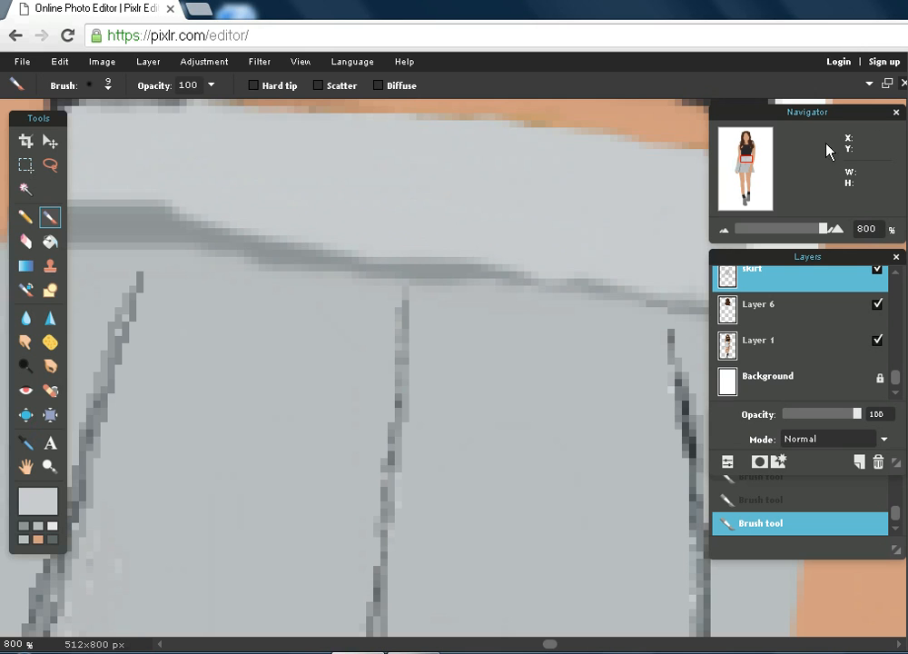
{"action": "mouse_move", "coordinate": [750, 159]}
{"action": "left_mouse_down"}
{"action": "mouse_move", "coordinate": [733, 170]}
{"action": "mouse_move", "coordinate": [747, 154]}
{"action": "mouse_move", "coordinate": [756, 161]}
{"action": "mouse_move", "coordinate": [741, 156]}
{"action": "left_mouse_up"}
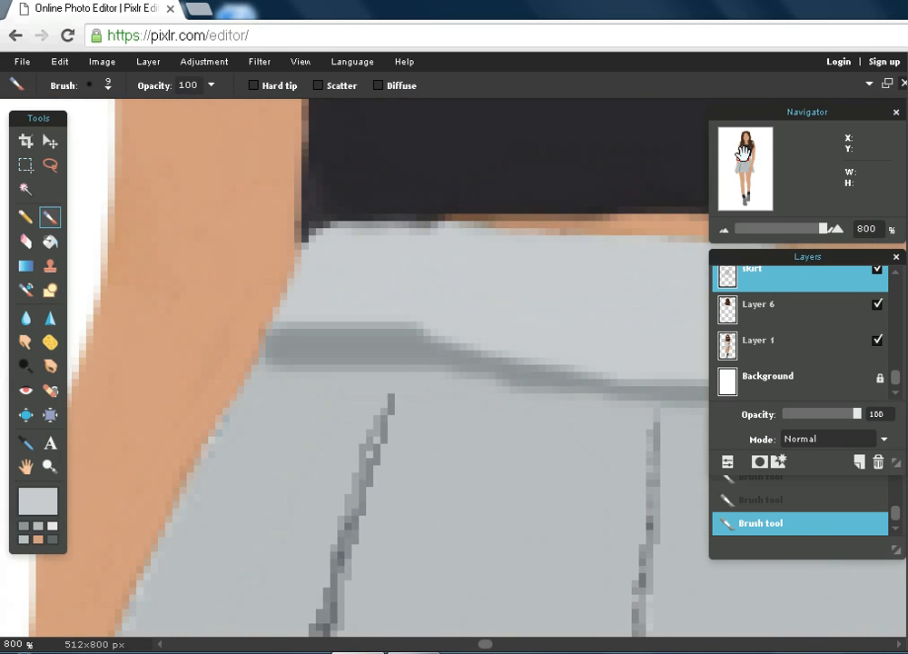
{"action": "mouse_move", "coordinate": [463, 311]}
{"action": "left_mouse_down"}
{"action": "mouse_move", "coordinate": [366, 318]}
{"action": "mouse_move", "coordinate": [280, 335]}
{"action": "mouse_move", "coordinate": [588, 359]}
{"action": "left_mouse_up"}
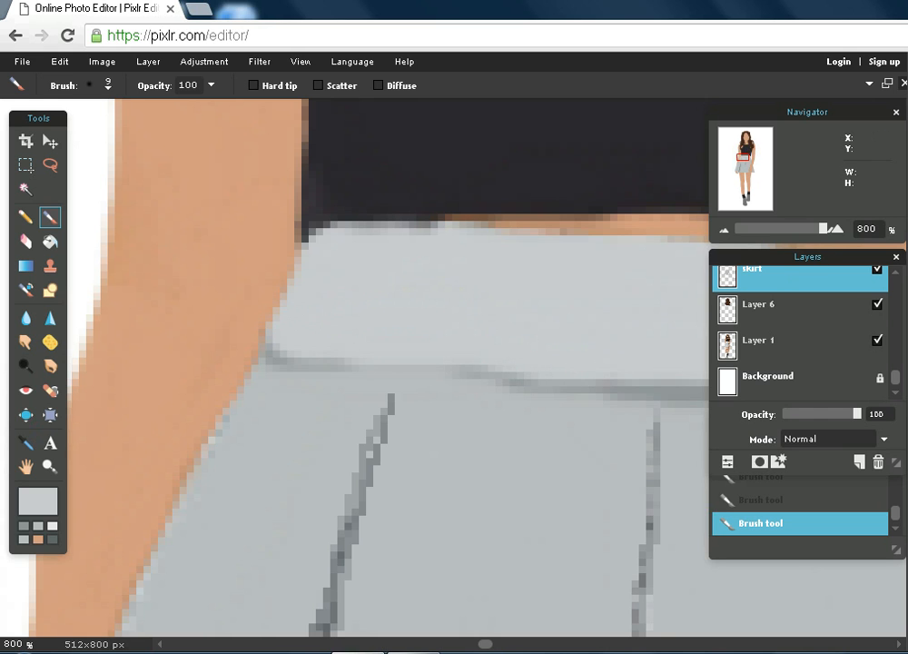
Set the brush opacity to 52 and undo the pale highlight stroke beside the leftmost pleat.
{"action": "left_click_drag", "start_coordinate": [826, 229], "coordinate": [755, 226]}
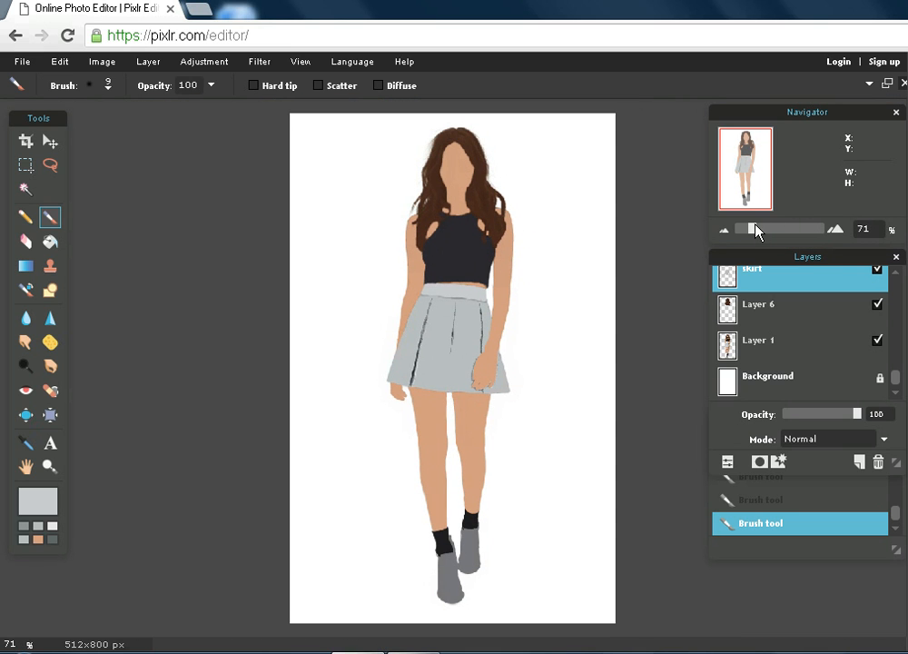
{"action": "left_click_drag", "start_coordinate": [756, 225], "coordinate": [776, 237]}
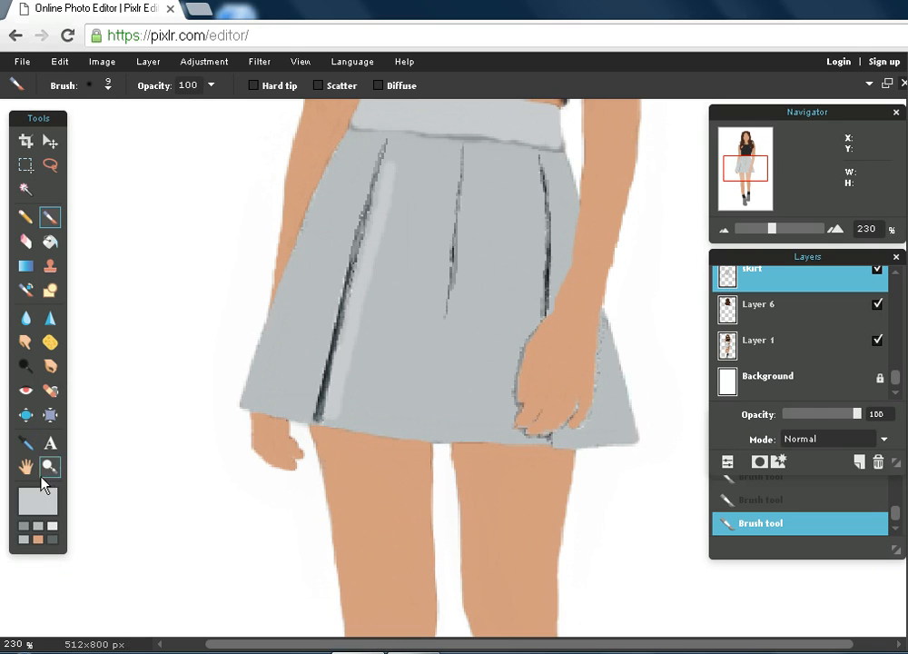
{"action": "left_click", "coordinate": [212, 86]}
{"action": "left_click_drag", "start_coordinate": [190, 120], "coordinate": [131, 111]}
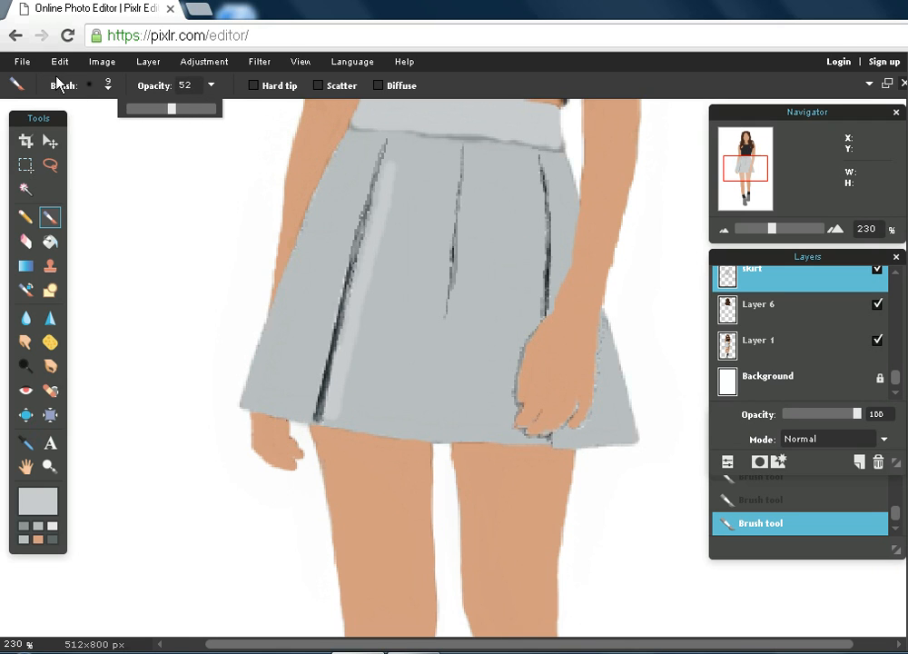
{"action": "left_click", "coordinate": [60, 62]}
{"action": "left_click", "coordinate": [62, 80]}
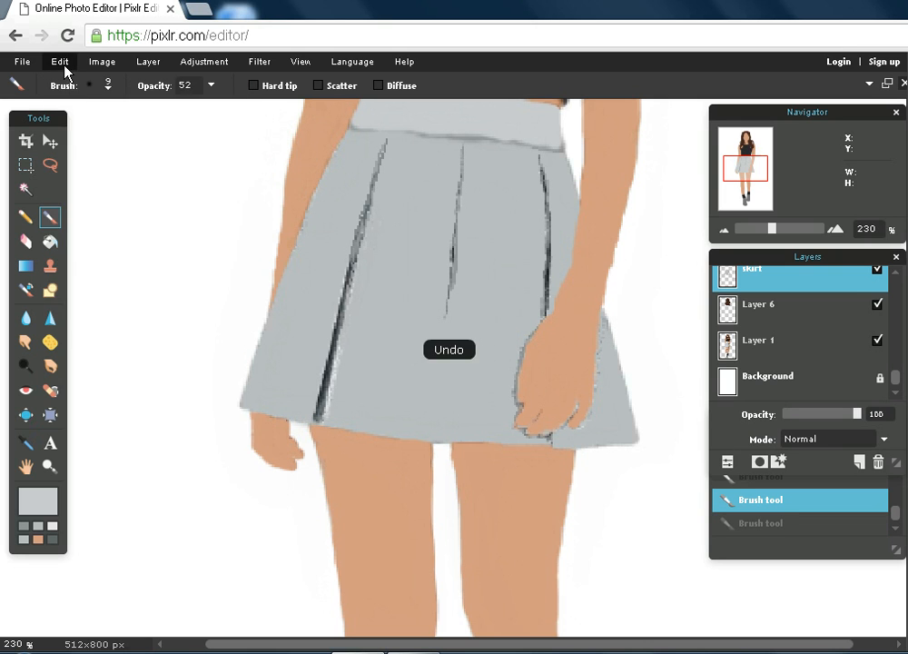
Paint a semi-transparent pale grey highlight along the inner side of the leftmost pleat, up to the waistband.
{"action": "left_click", "coordinate": [60, 62]}
{"action": "mouse_move", "coordinate": [260, 62]}
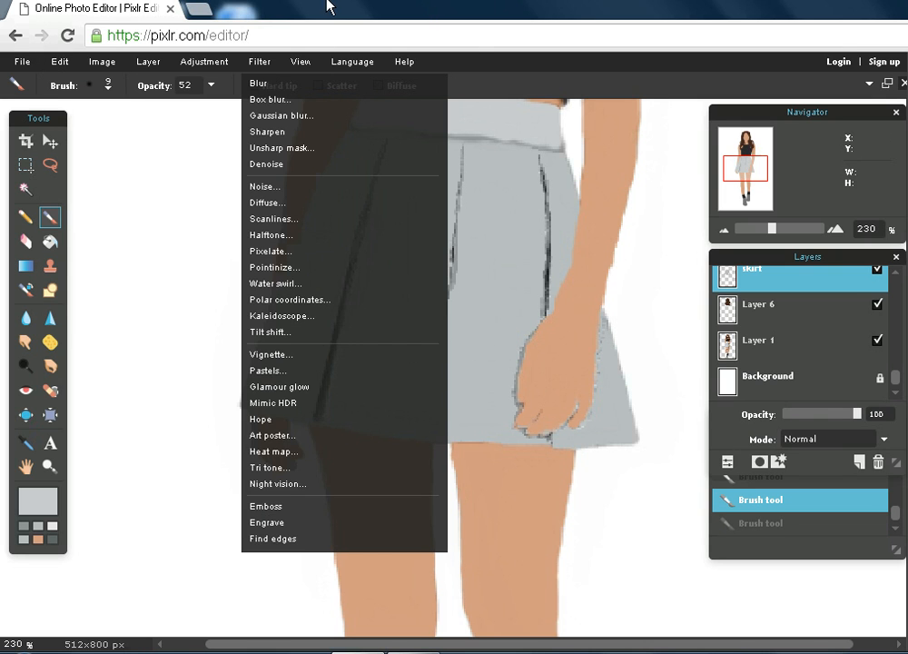
{"action": "mouse_move", "coordinate": [300, 61]}
{"action": "left_click", "coordinate": [230, 90]}
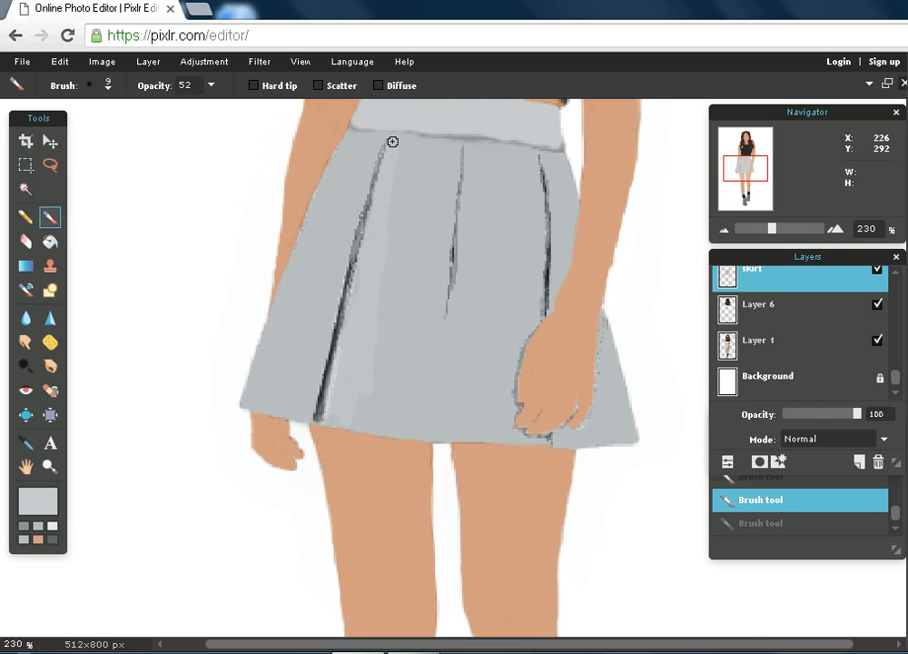
{"action": "left_click_drag", "start_coordinate": [393, 141], "coordinate": [368, 178]}
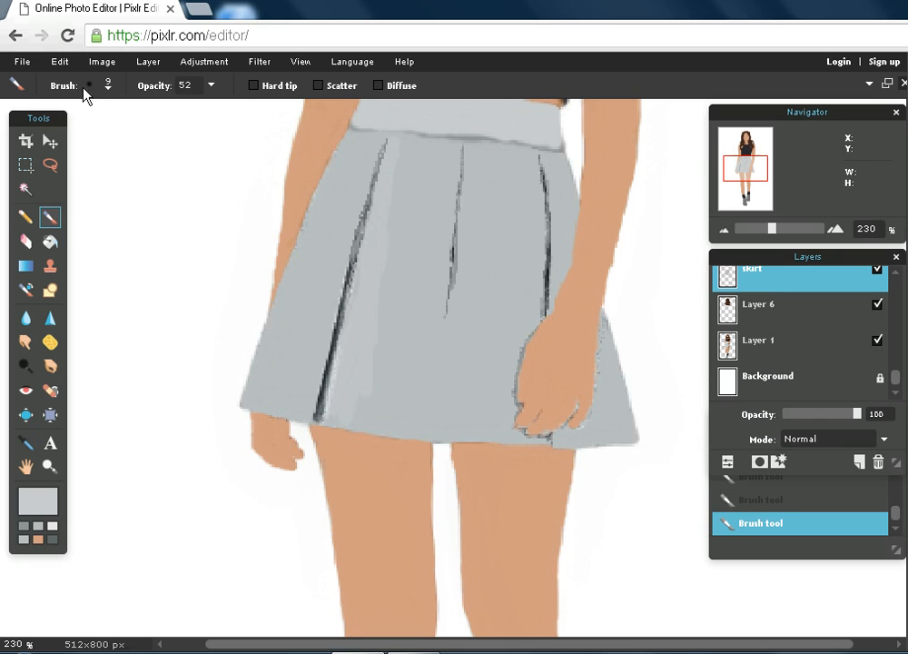
Blend the pale grey highlight between the leftmost and middle pleats using brush opacities of 19 and 35.
{"action": "left_click", "coordinate": [210, 84]}
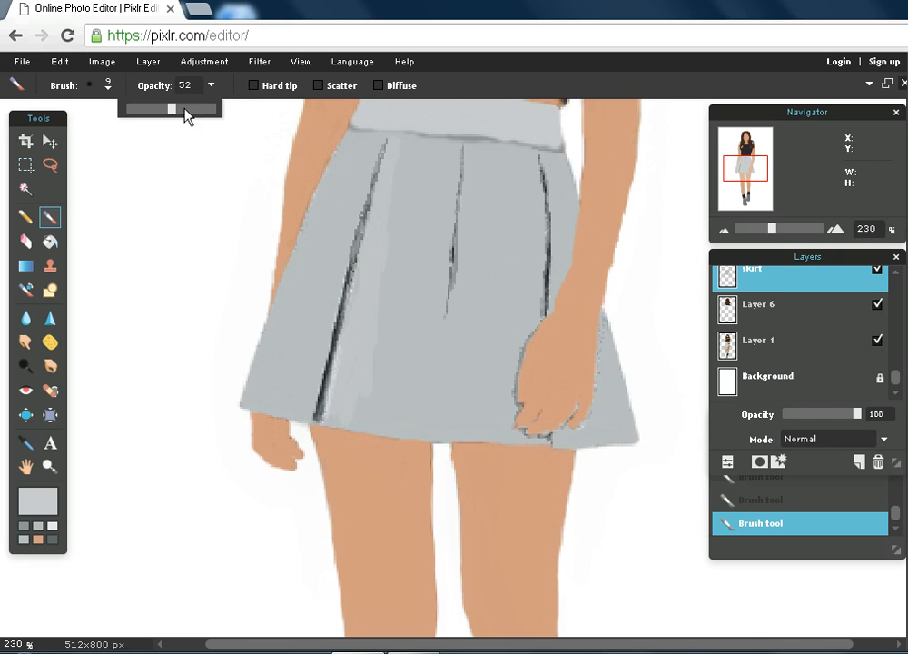
{"action": "left_click", "coordinate": [396, 181]}
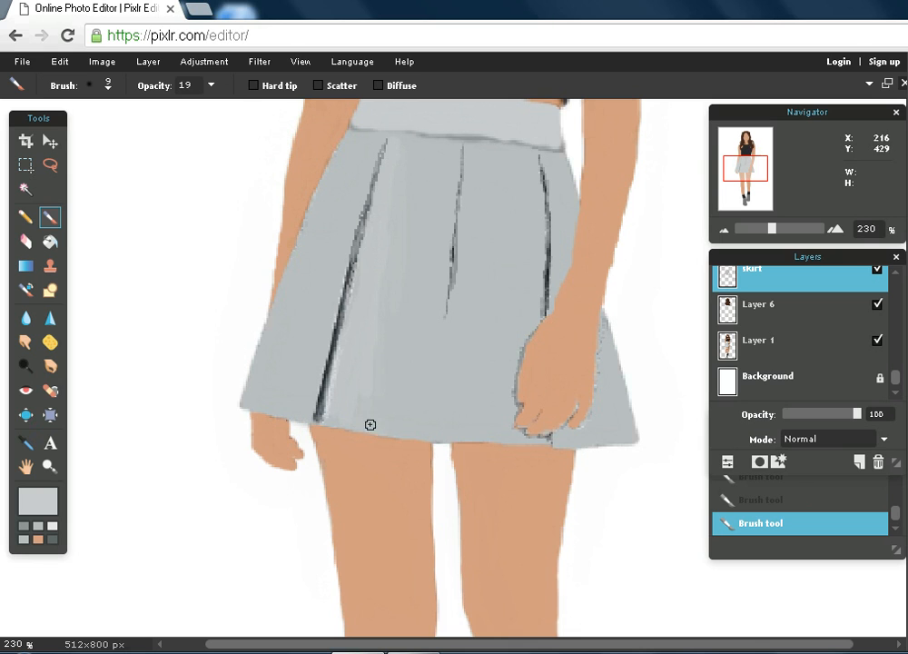
{"action": "mouse_move", "coordinate": [377, 407]}
{"action": "left_mouse_down"}
{"action": "mouse_move", "coordinate": [357, 378]}
{"action": "mouse_move", "coordinate": [378, 290]}
{"action": "mouse_move", "coordinate": [375, 395]}
{"action": "mouse_move", "coordinate": [392, 279]}
{"action": "mouse_move", "coordinate": [389, 354]}
{"action": "mouse_move", "coordinate": [386, 261]}
{"action": "left_mouse_up"}
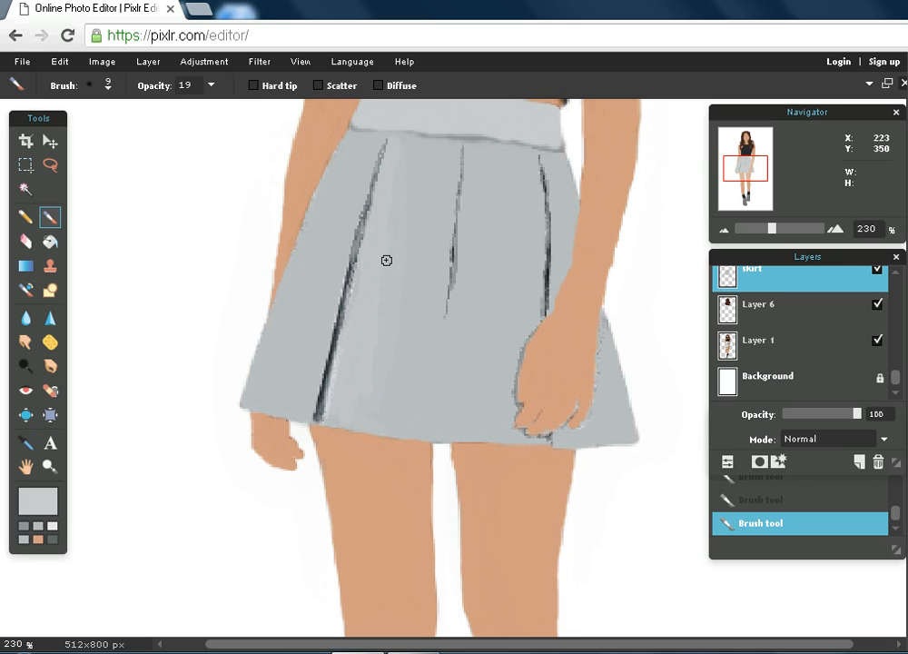
{"action": "left_click", "coordinate": [210, 85]}
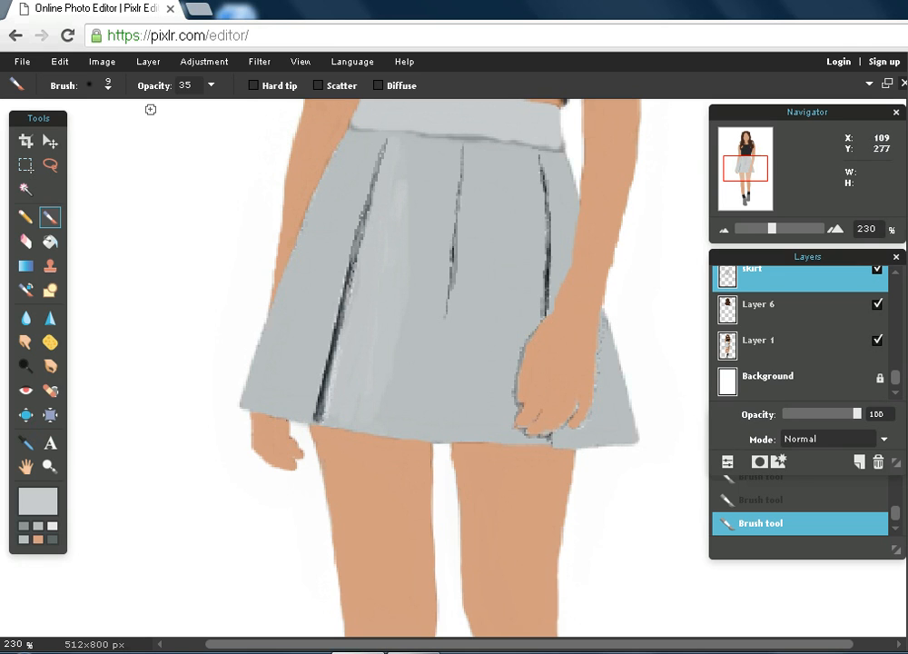
{"action": "left_click", "coordinate": [210, 86]}
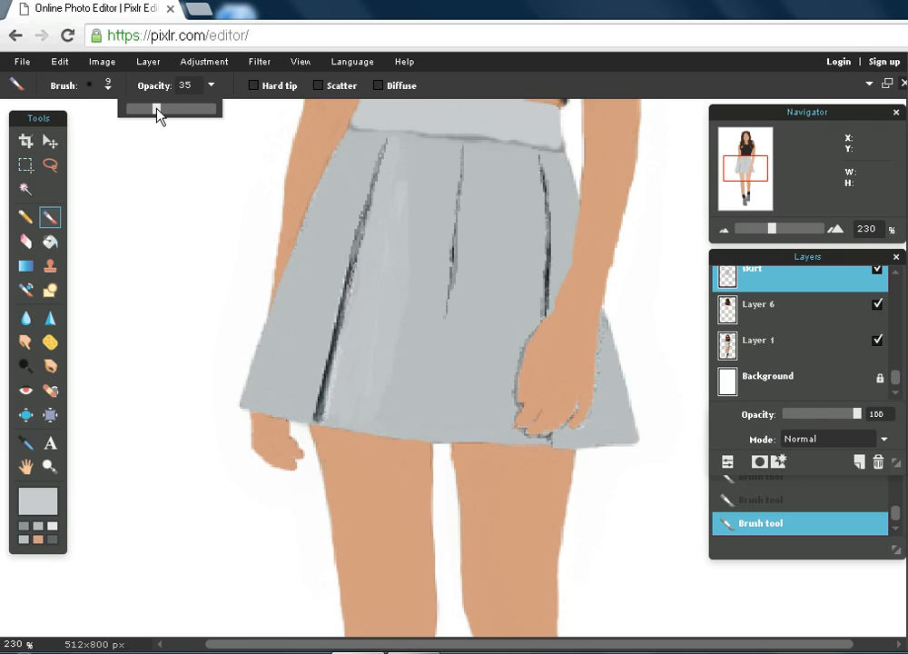
{"action": "left_click_drag", "start_coordinate": [156, 110], "coordinate": [140, 120]}
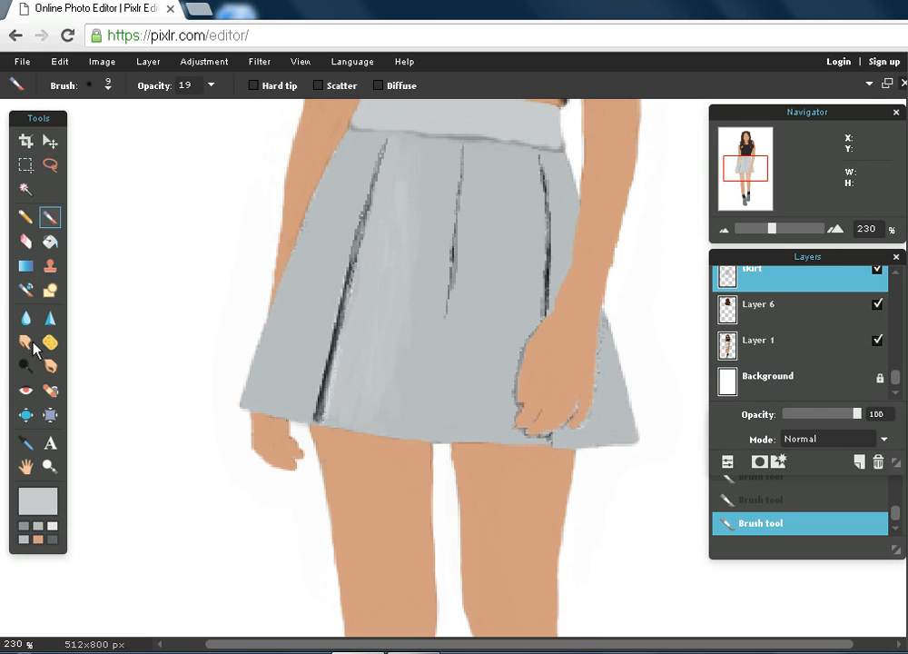
Set the brush opacity to 53 and paint a pale grey highlight on the panel between the middle and rightmost pleats.
{"action": "left_click", "coordinate": [38, 501]}
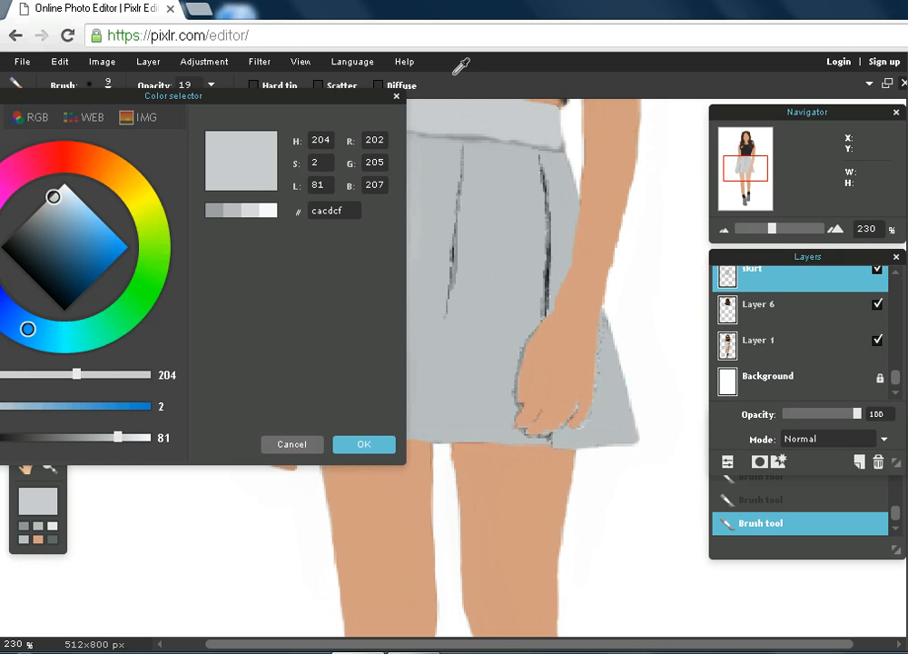
{"action": "left_click", "coordinate": [396, 95]}
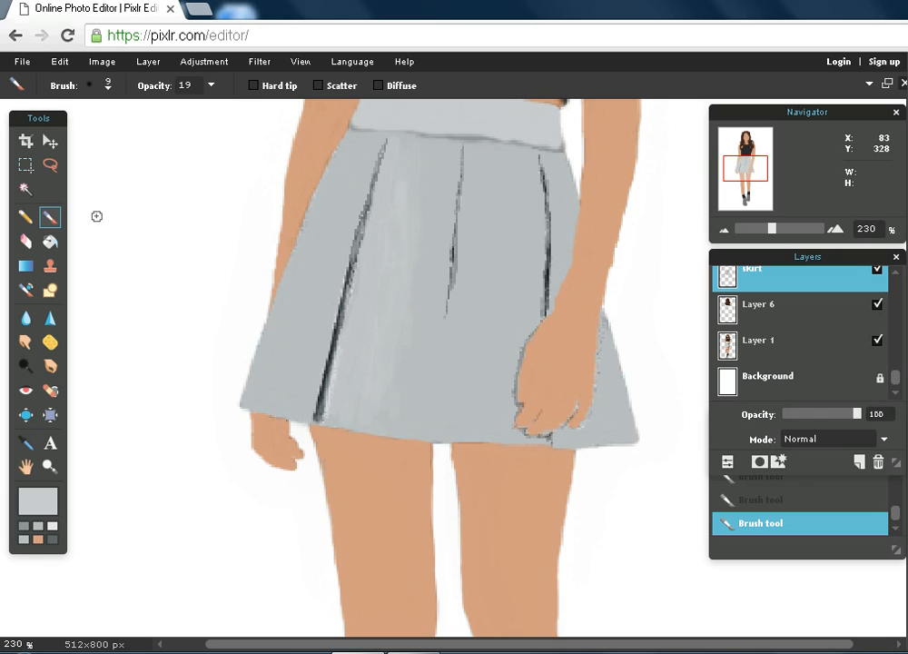
{"action": "left_click", "coordinate": [212, 86]}
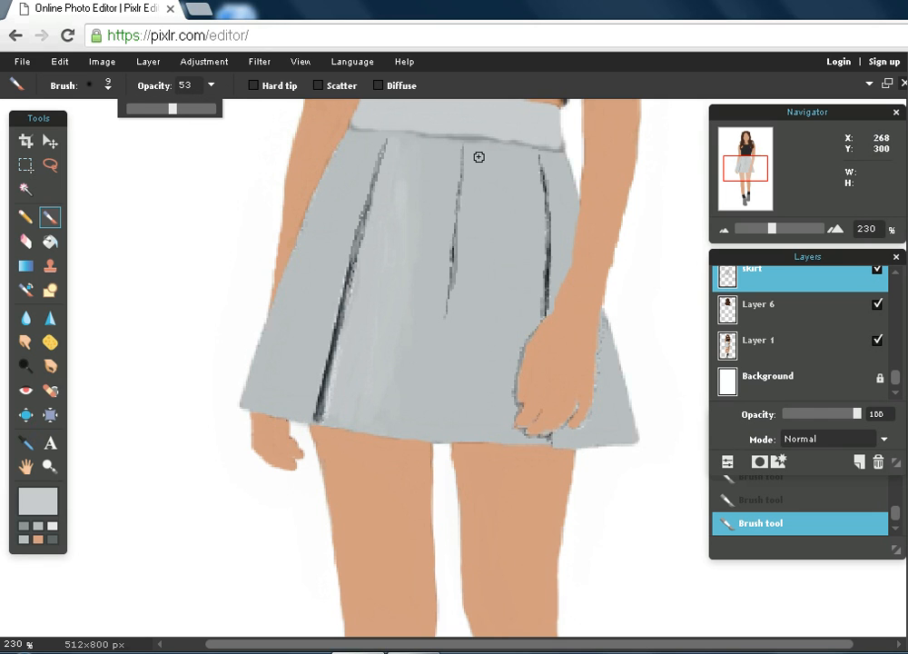
{"action": "mouse_move", "coordinate": [474, 157]}
{"action": "left_mouse_down"}
{"action": "mouse_move", "coordinate": [470, 311]}
{"action": "mouse_move", "coordinate": [458, 336]}
{"action": "left_mouse_up"}
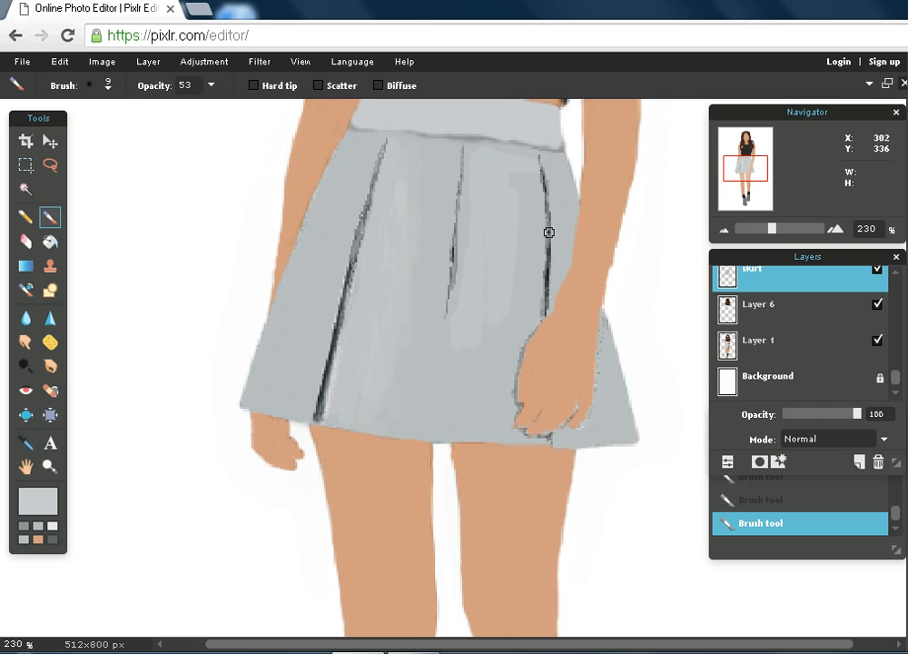
Paint a pale grey stroke along the outer side of the rightmost pleat, and undo and redo it to compare.
{"action": "left_click_drag", "start_coordinate": [552, 165], "coordinate": [551, 283]}
{"action": "left_click", "coordinate": [59, 62]}
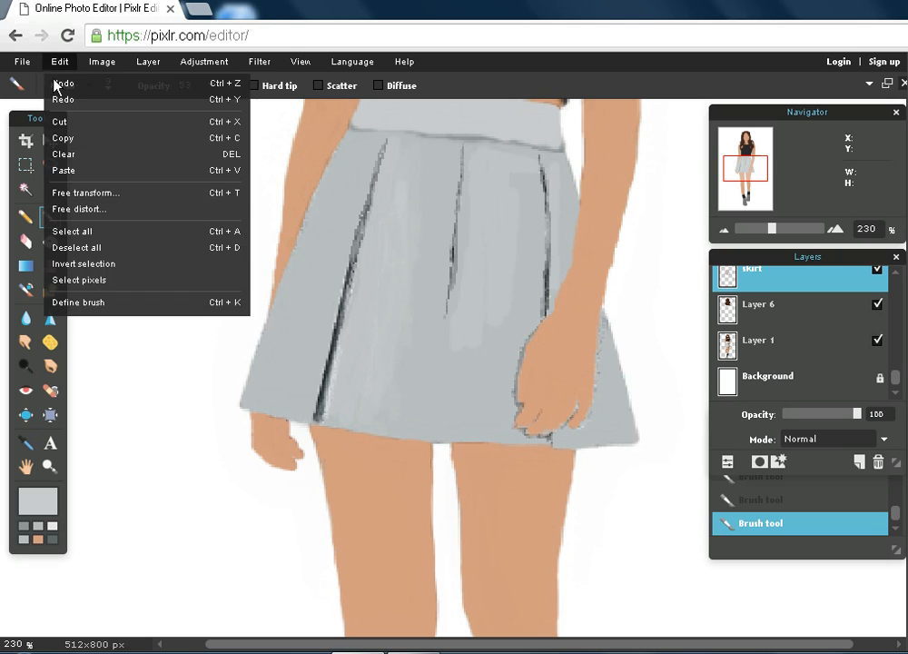
{"action": "left_click", "coordinate": [73, 80]}
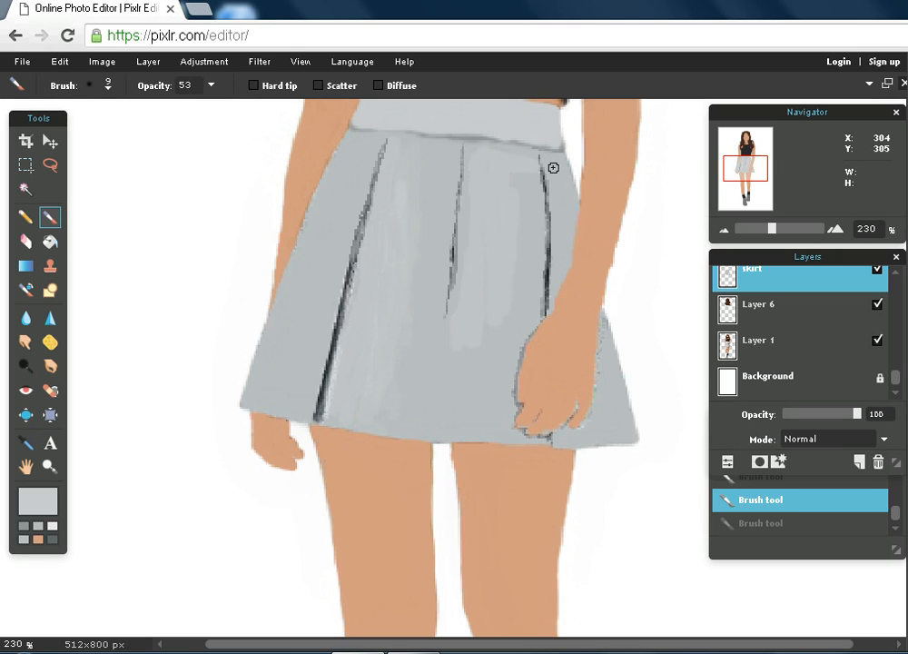
{"action": "key", "text": "ctrl+y"}
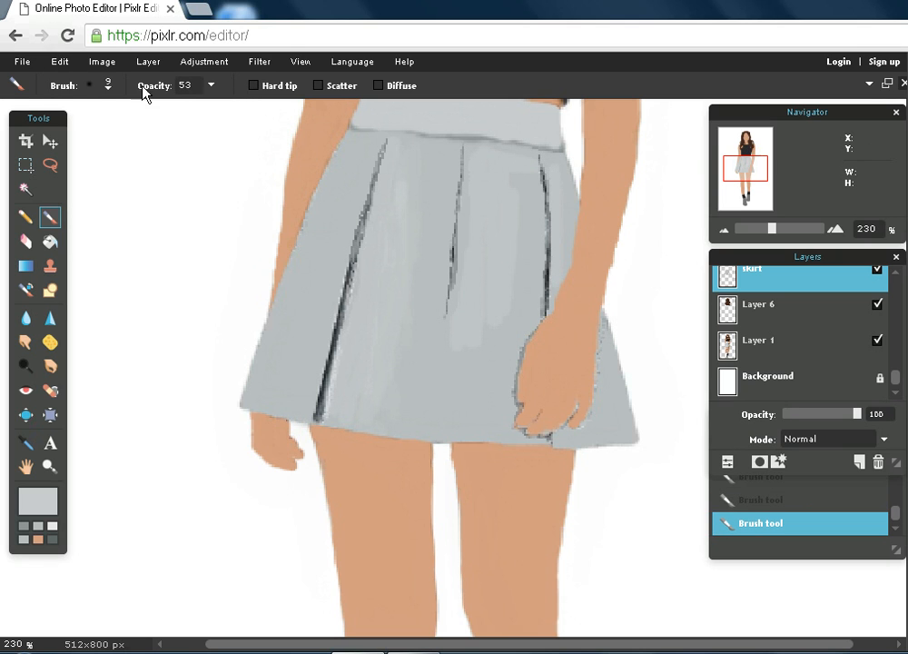
Spread the pale grey highlights across the front panels toward the hem at brush opacity 41 and soften them at opacity 18.
{"action": "left_click", "coordinate": [108, 89]}
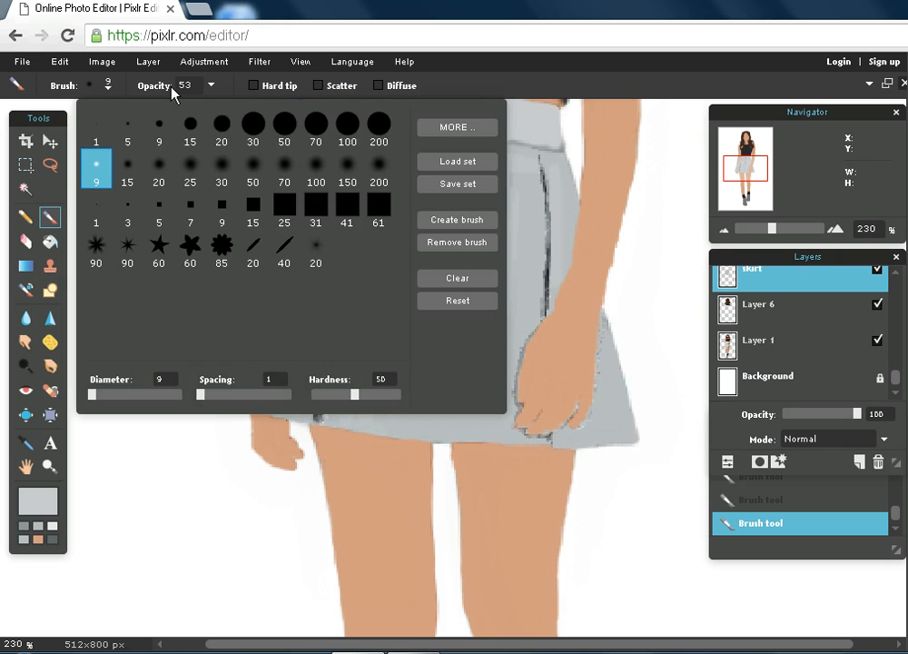
{"action": "left_click", "coordinate": [211, 90]}
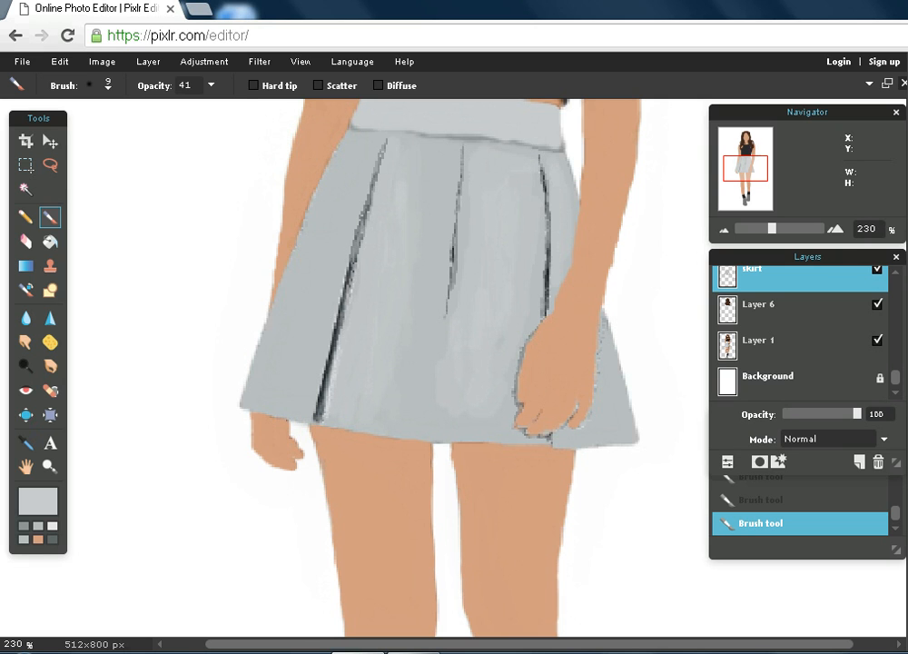
{"action": "mouse_move", "coordinate": [772, 228]}
{"action": "left_mouse_down"}
{"action": "mouse_move", "coordinate": [738, 231]}
{"action": "mouse_move", "coordinate": [763, 244]}
{"action": "left_mouse_up"}
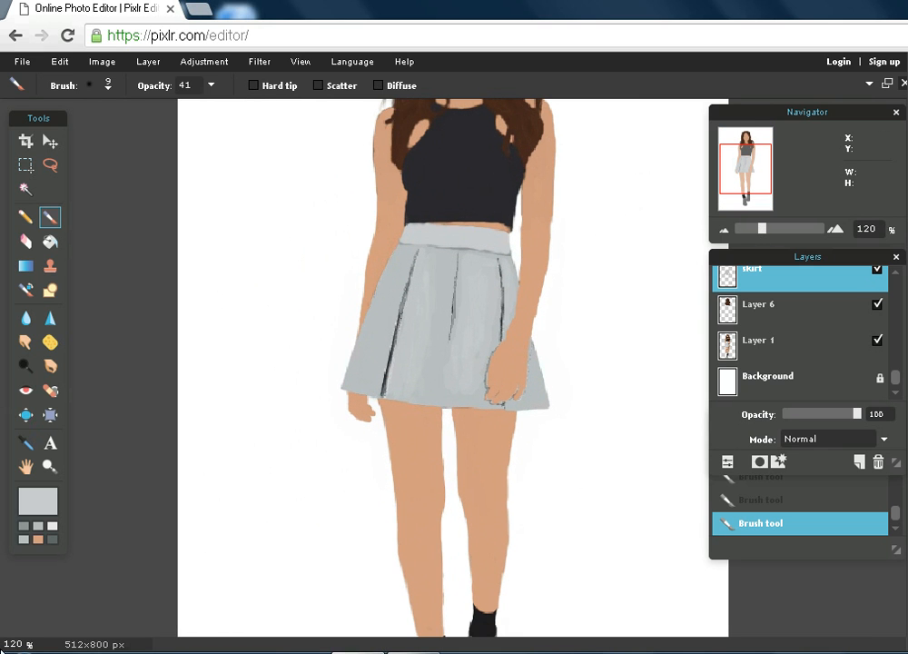
{"action": "left_click", "coordinate": [210, 86]}
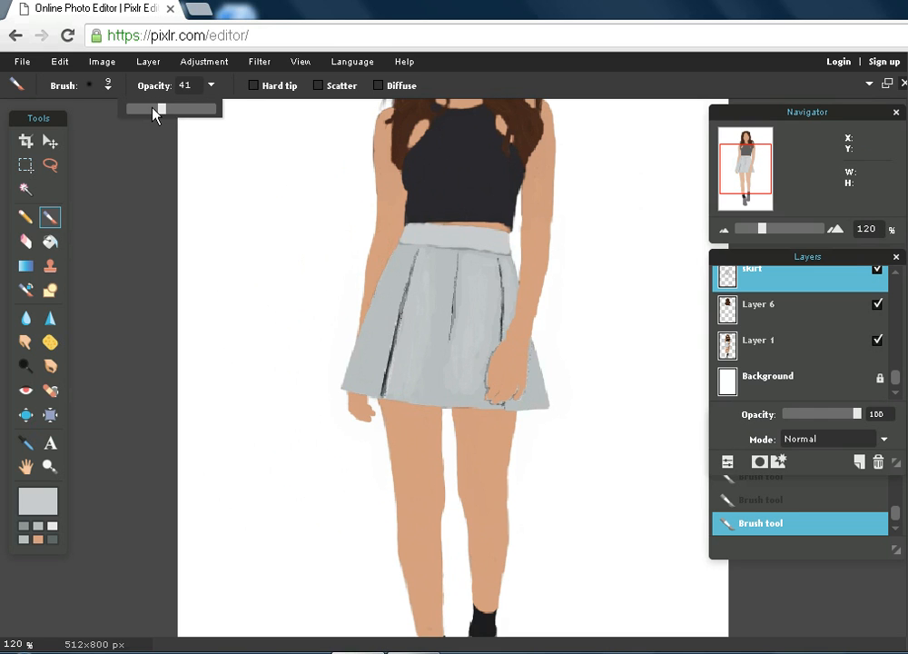
{"action": "left_click_drag", "start_coordinate": [158, 110], "coordinate": [142, 118]}
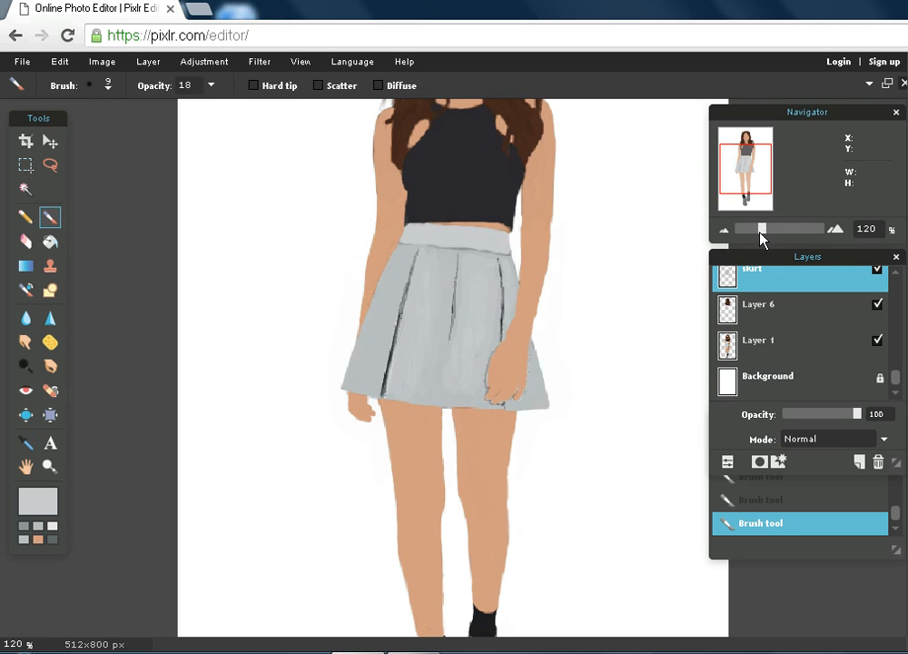
Lower the skirt layer's opacity to 61 and sample the shadow grey 898b8c from the skirt edge beside the forearm.
{"action": "left_click_drag", "start_coordinate": [761, 230], "coordinate": [751, 236]}
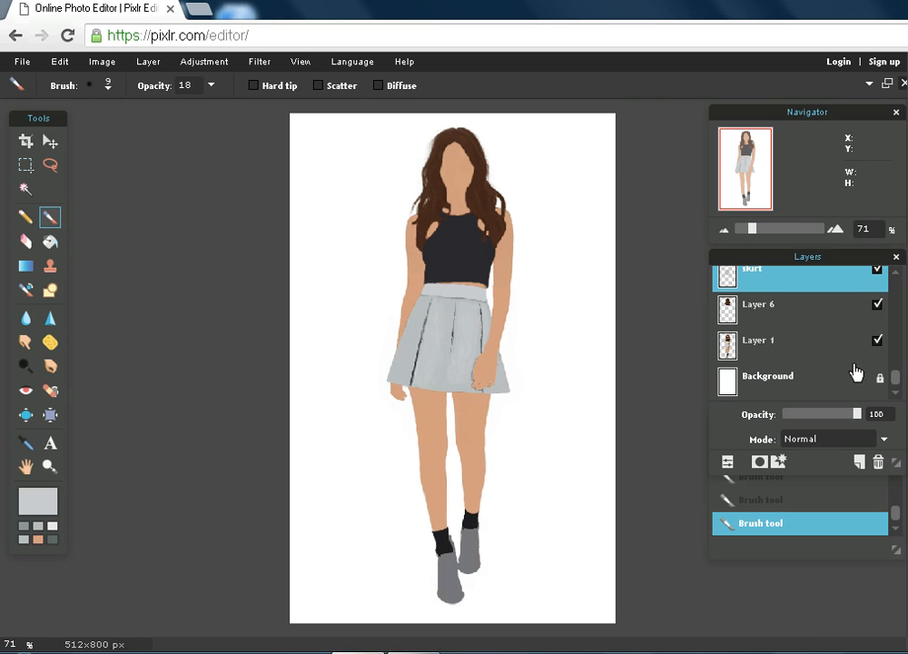
{"action": "left_click_drag", "start_coordinate": [849, 420], "coordinate": [829, 432]}
{"action": "left_click_drag", "start_coordinate": [750, 232], "coordinate": [777, 238]}
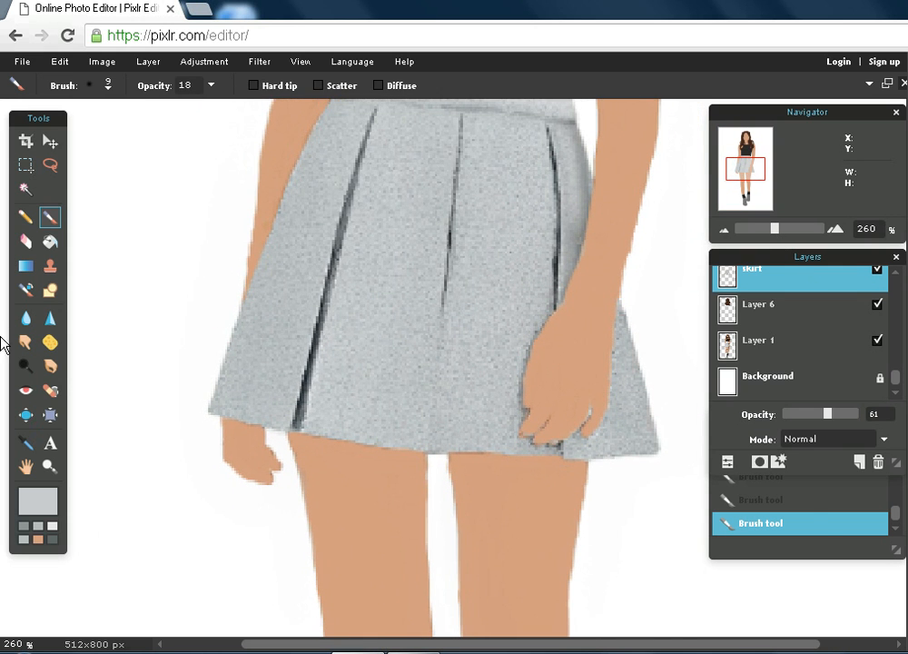
{"action": "left_click", "coordinate": [52, 499]}
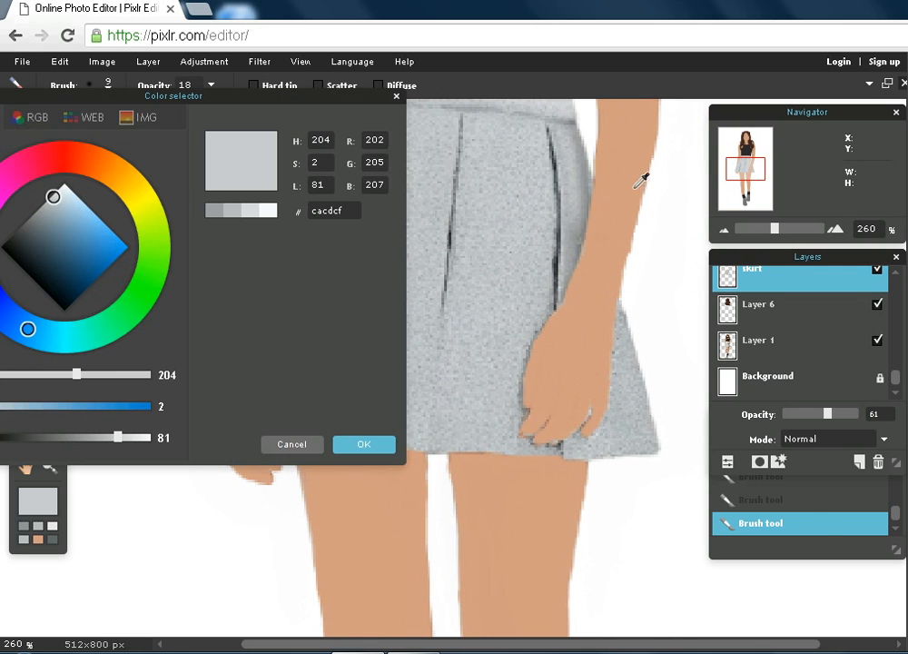
{"action": "left_click", "coordinate": [590, 206]}
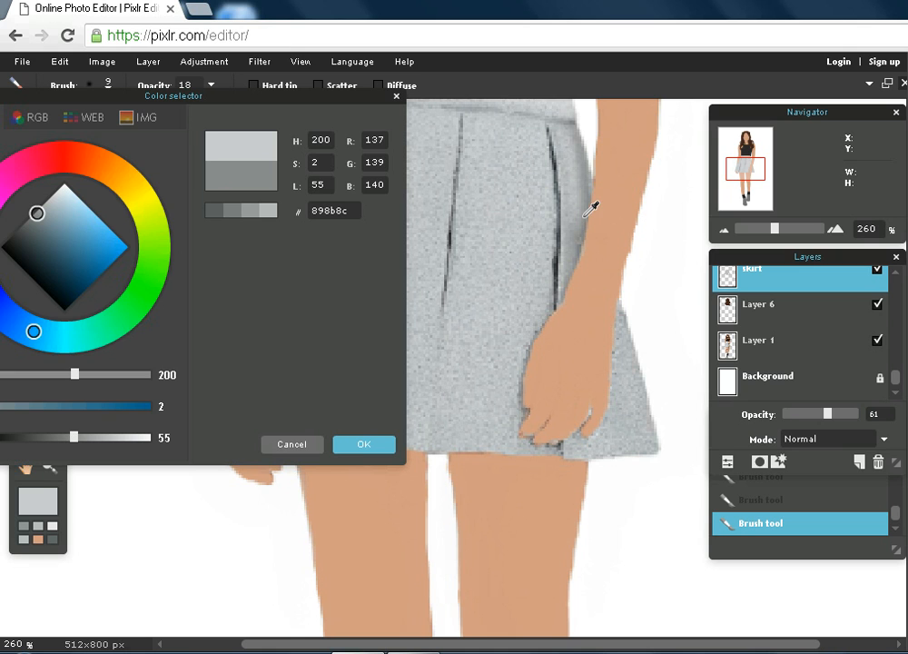
{"action": "left_click", "coordinate": [356, 450]}
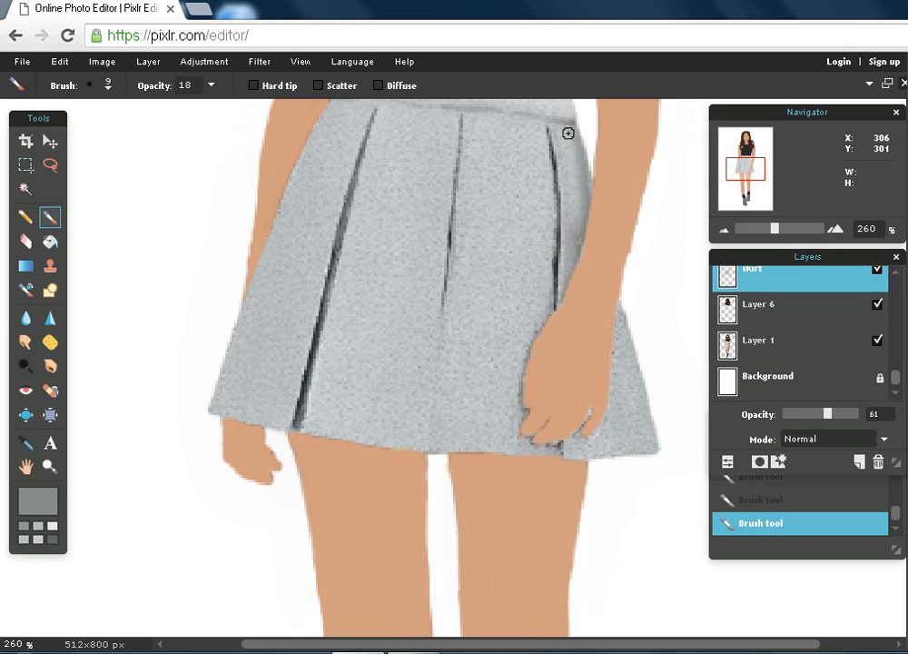
Paint the grey shadow beyond the rightmost pleat and around the hand at brush opacity 42, restoring the skirt layer's opacity to 100.
{"action": "left_click", "coordinate": [211, 85]}
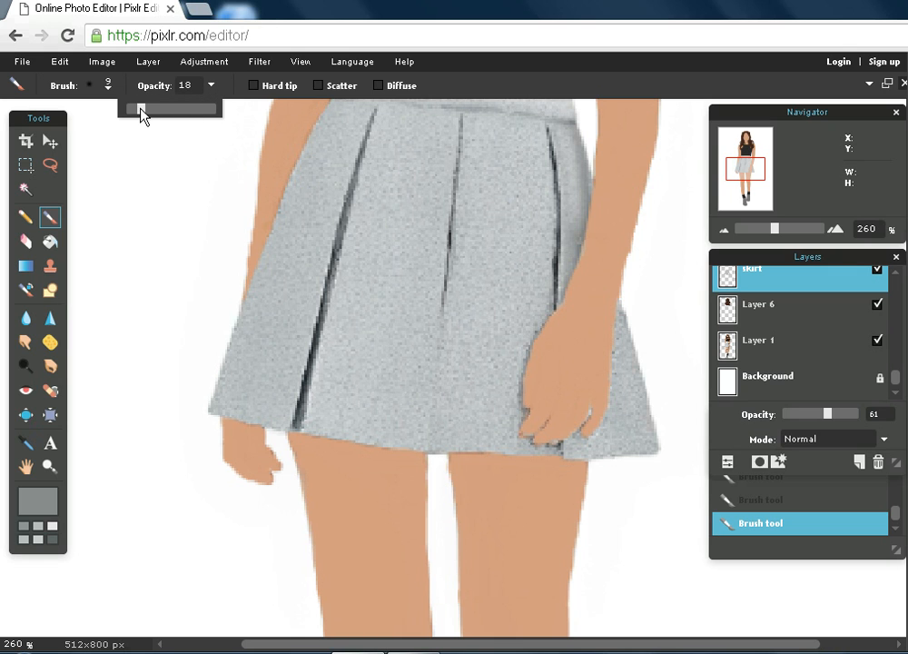
{"action": "left_click_drag", "start_coordinate": [143, 115], "coordinate": [165, 116]}
{"action": "mouse_move", "coordinate": [580, 163]}
{"action": "left_mouse_down"}
{"action": "mouse_move", "coordinate": [579, 242]}
{"action": "mouse_move", "coordinate": [560, 296]}
{"action": "mouse_move", "coordinate": [565, 153]}
{"action": "mouse_move", "coordinate": [581, 205]}
{"action": "mouse_move", "coordinate": [573, 142]}
{"action": "mouse_move", "coordinate": [561, 125]}
{"action": "mouse_move", "coordinate": [559, 261]}
{"action": "left_mouse_up"}
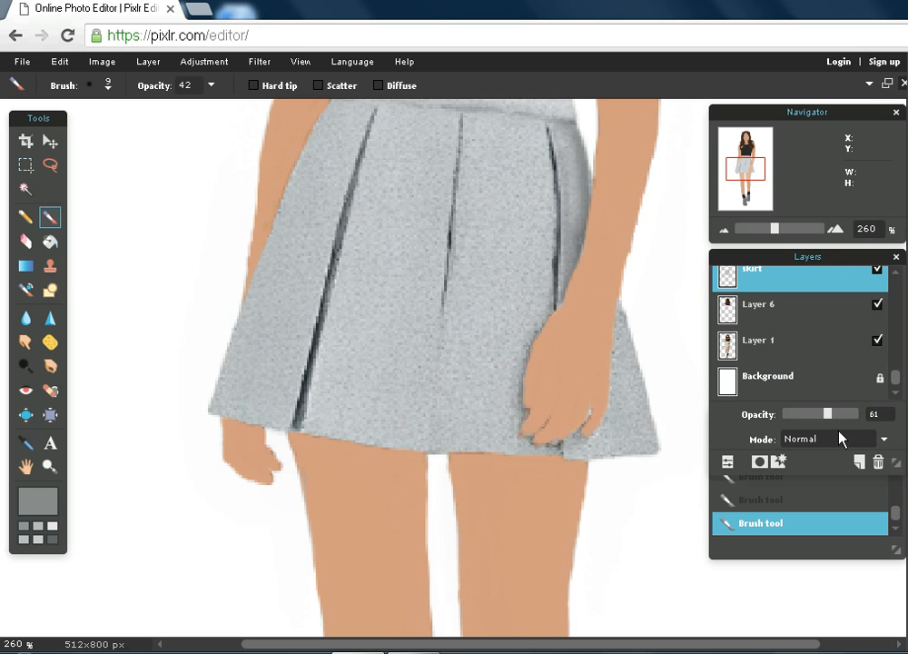
{"action": "left_click_drag", "start_coordinate": [834, 415], "coordinate": [865, 418]}
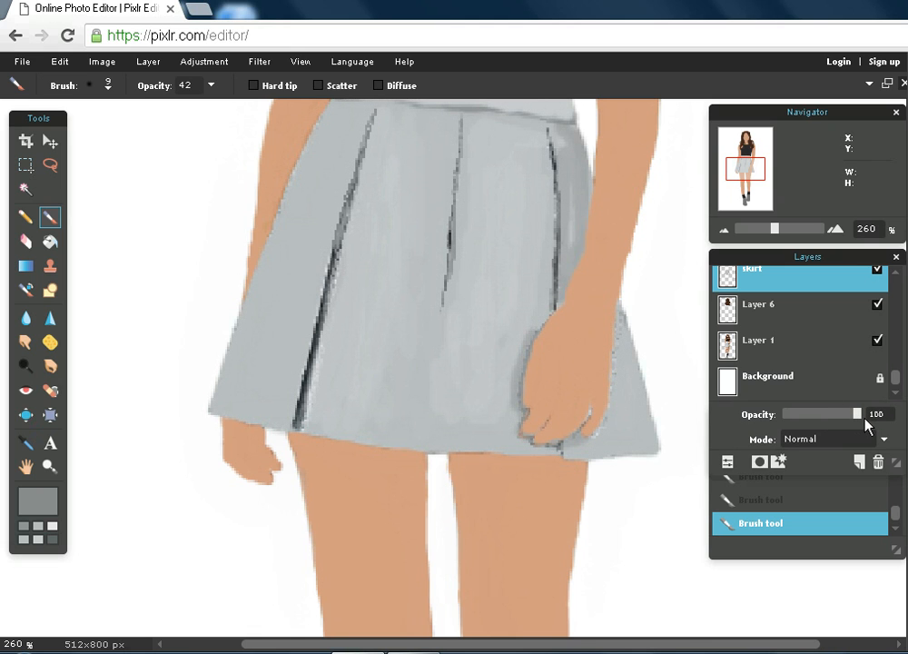
{"action": "mouse_move", "coordinate": [567, 152]}
{"action": "left_mouse_down"}
{"action": "mouse_move", "coordinate": [578, 216]}
{"action": "mouse_move", "coordinate": [574, 146]}
{"action": "mouse_move", "coordinate": [580, 175]}
{"action": "mouse_move", "coordinate": [571, 258]}
{"action": "left_mouse_up"}
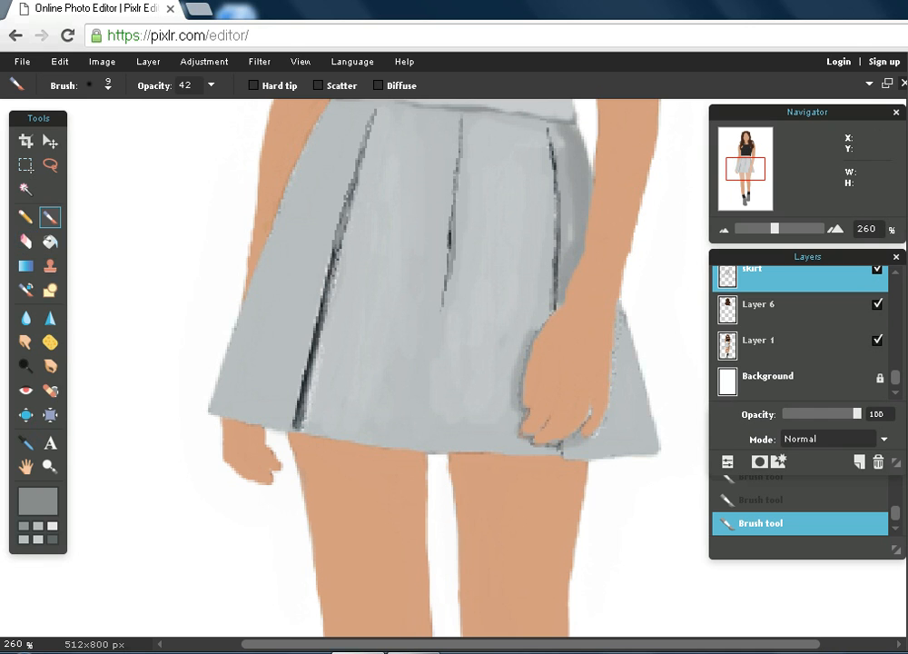
Sample the pale grey c3c5c7 from the front panel and paint it over the shaded strip beside the rightmost pleat.
{"action": "left_click", "coordinate": [43, 491]}
{"action": "left_click", "coordinate": [495, 206]}
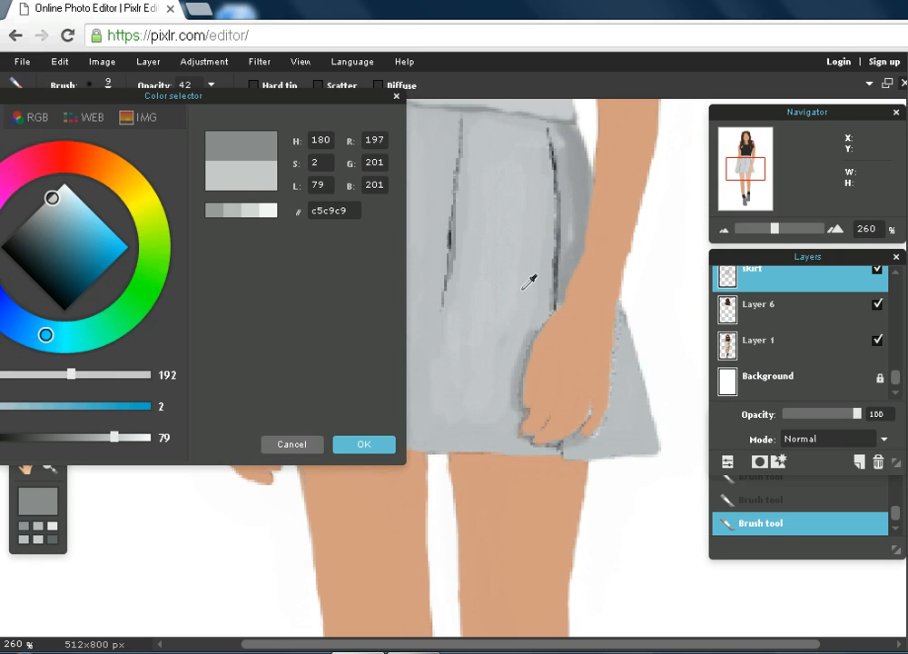
{"action": "left_click", "coordinate": [562, 177]}
{"action": "left_click", "coordinate": [542, 173]}
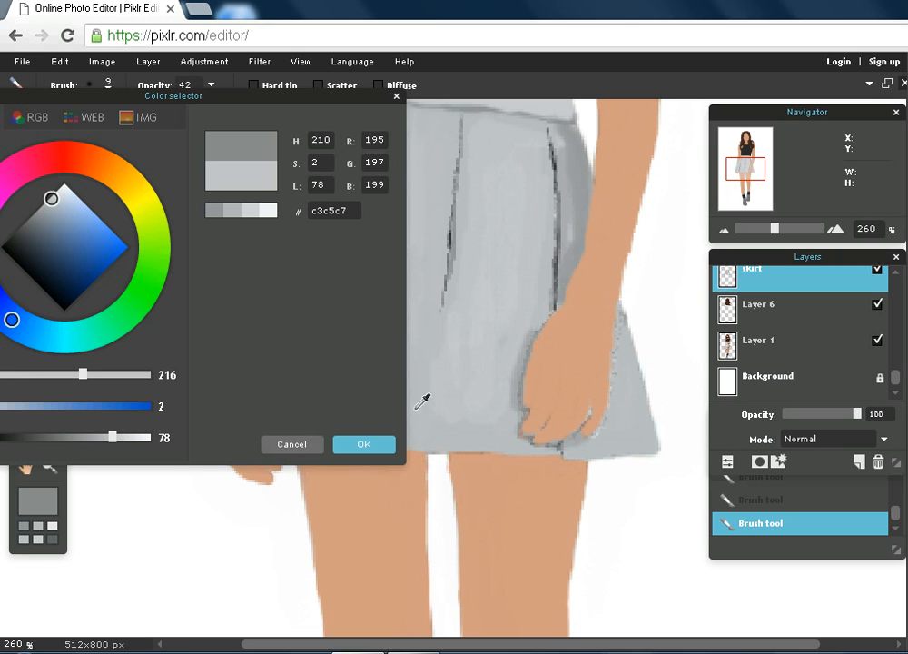
{"action": "left_click", "coordinate": [373, 452]}
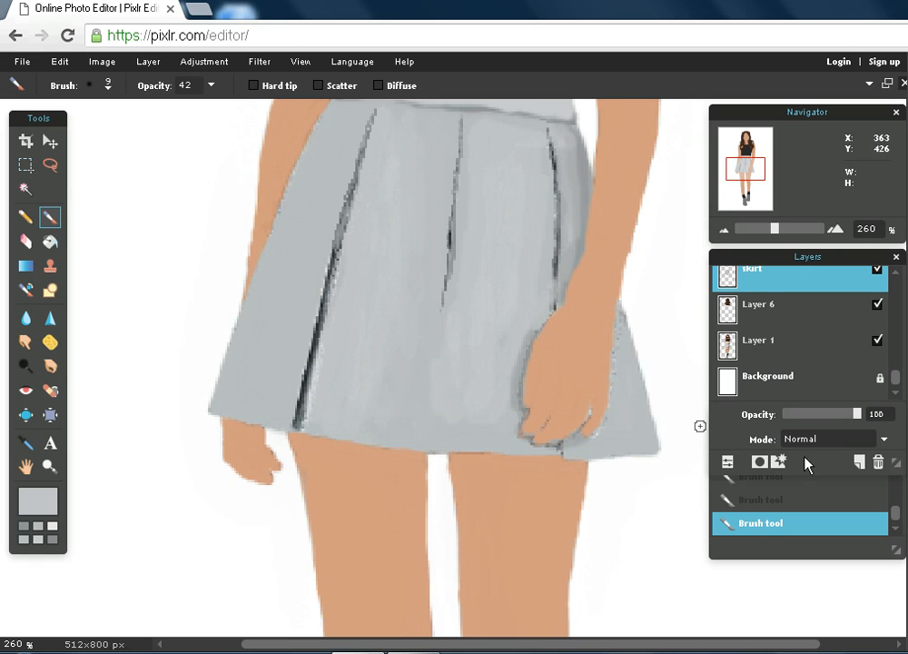
Lower the shirt layer's opacity to 15 to check what lies beneath, and raise it to 95.
{"action": "left_click_drag", "start_coordinate": [774, 231], "coordinate": [751, 233]}
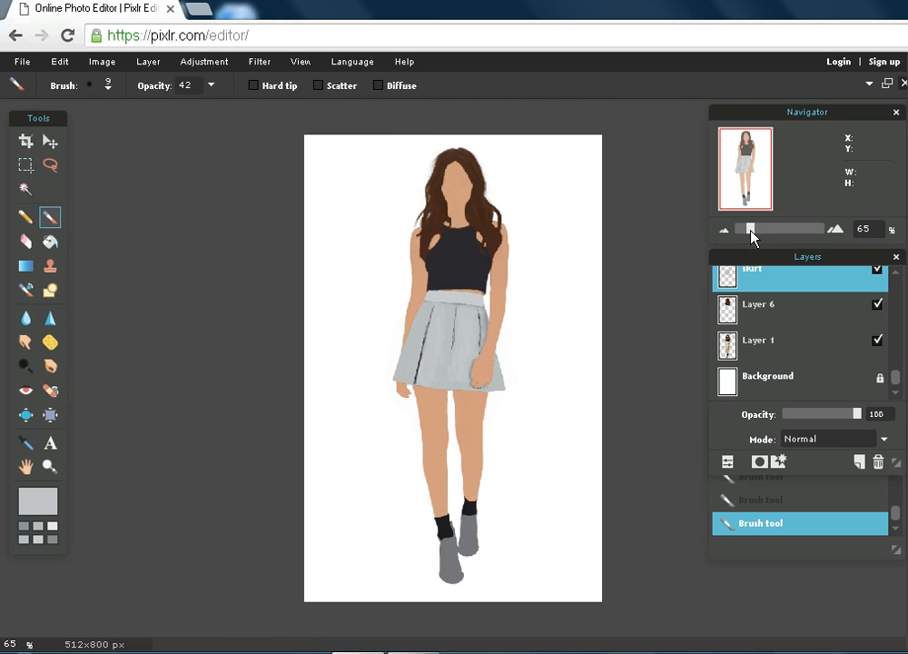
{"action": "left_click_drag", "start_coordinate": [751, 234], "coordinate": [753, 237]}
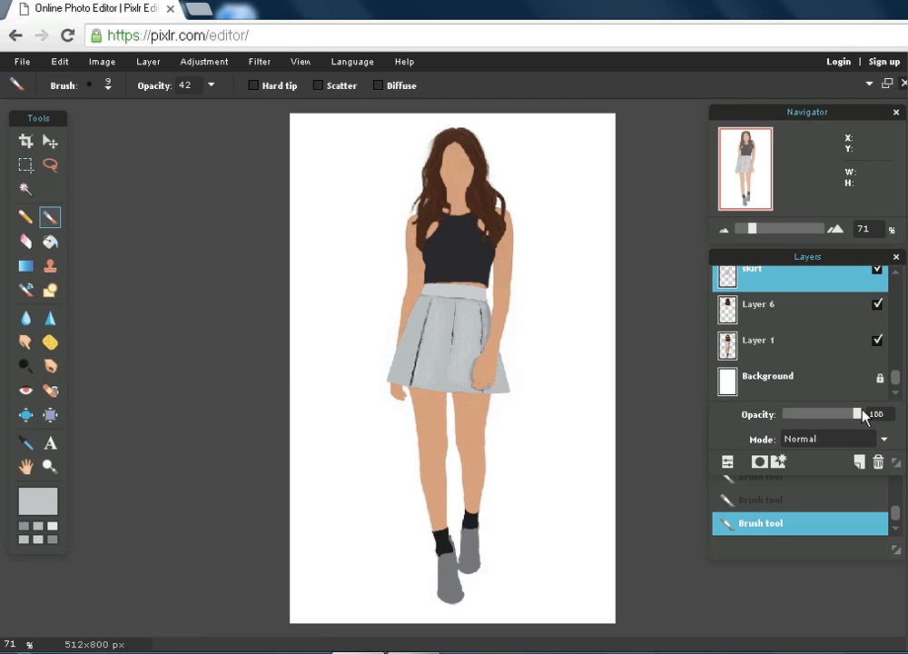
{"action": "left_click_drag", "start_coordinate": [897, 381], "coordinate": [905, 349]}
{"action": "left_click", "coordinate": [805, 287]}
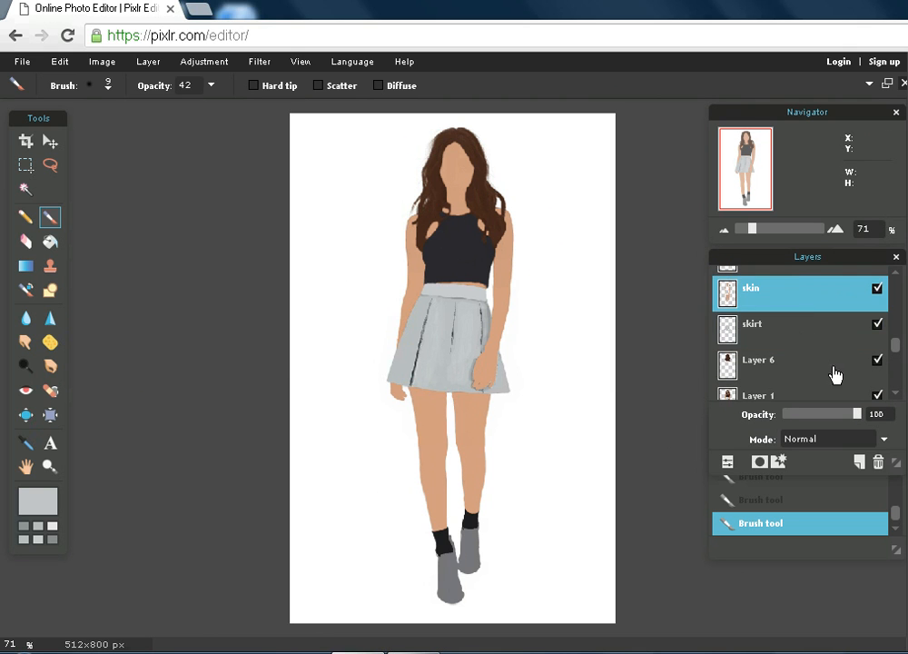
{"action": "left_click_drag", "start_coordinate": [899, 345], "coordinate": [898, 310]}
{"action": "left_click", "coordinate": [774, 329]}
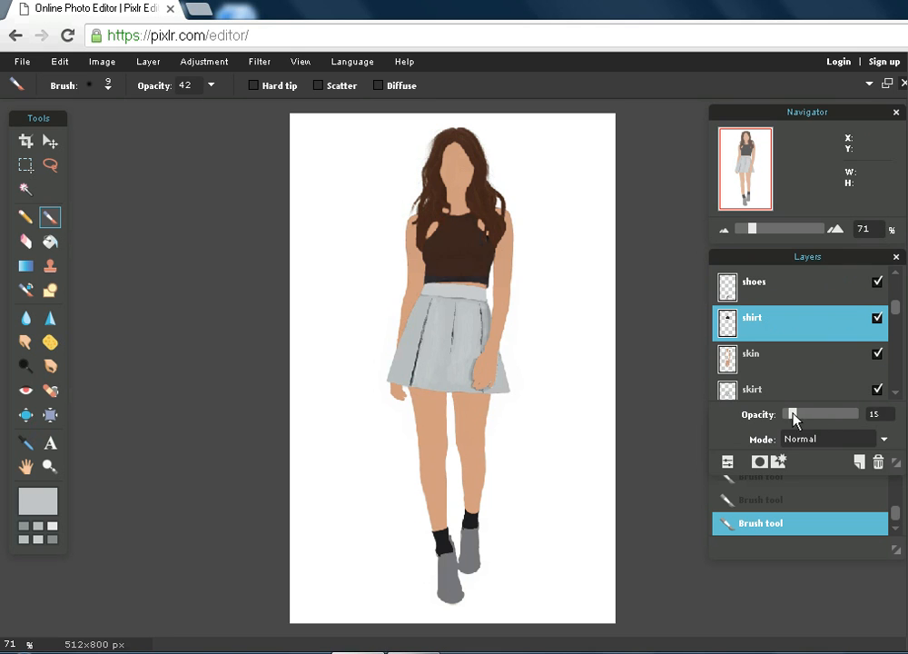
{"action": "left_click_drag", "start_coordinate": [849, 432], "coordinate": [854, 433]}
{"action": "left_click_drag", "start_coordinate": [896, 314], "coordinate": [902, 354]}
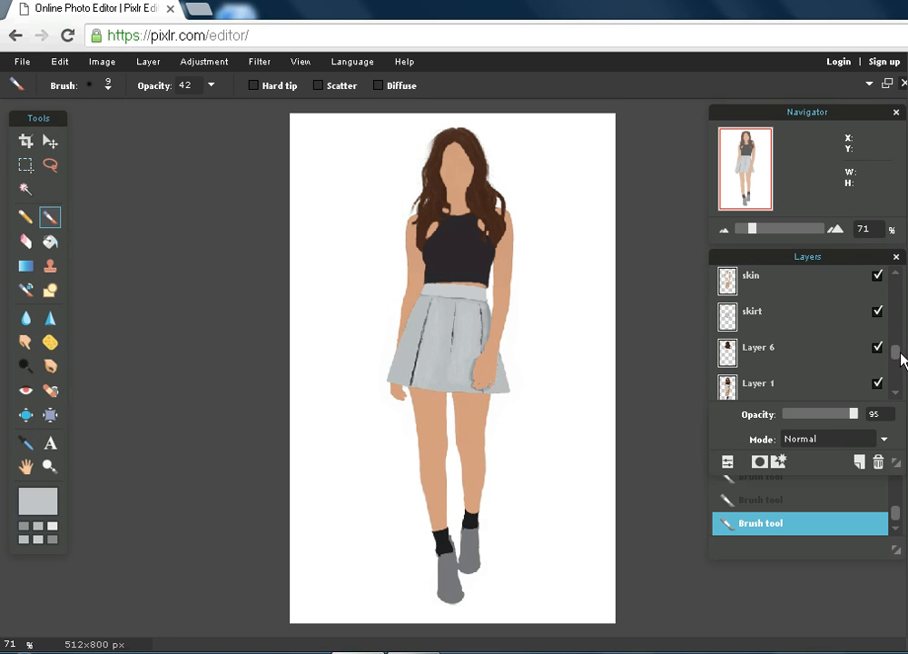
Hide Layer 6 and lower the shirt layer's opacity to 44 to expose the original shading beneath it.
{"action": "left_click", "coordinate": [878, 348]}
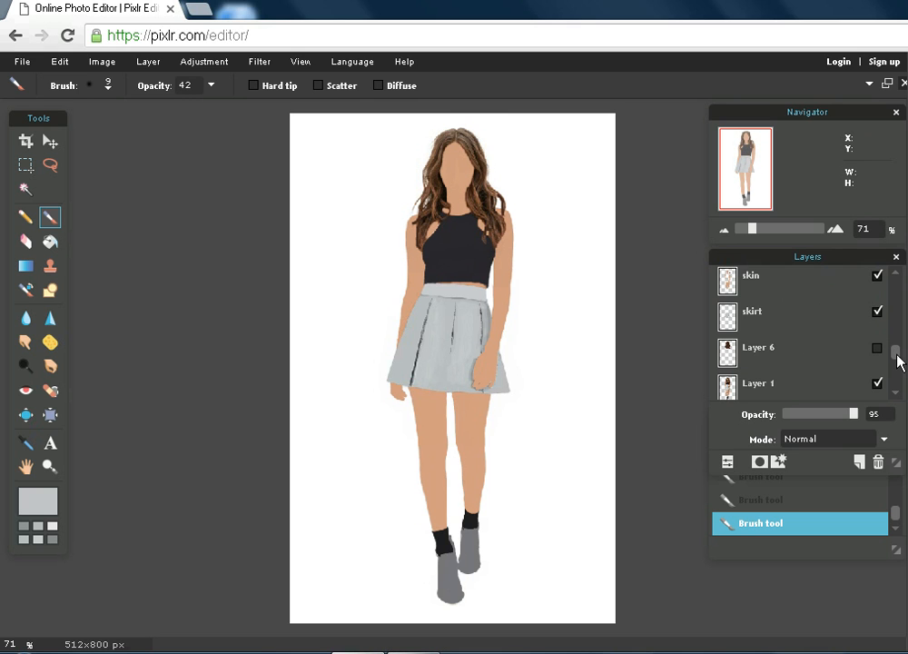
{"action": "left_click_drag", "start_coordinate": [899, 363], "coordinate": [898, 316]}
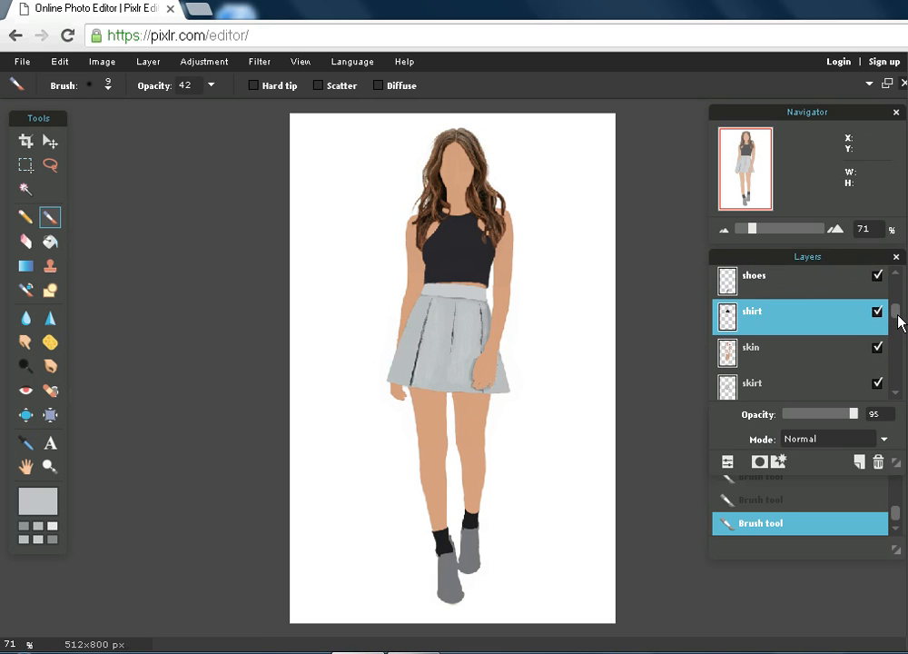
{"action": "left_click_drag", "start_coordinate": [856, 417], "coordinate": [814, 417]}
{"action": "left_click_drag", "start_coordinate": [752, 230], "coordinate": [793, 230]}
{"action": "left_click_drag", "start_coordinate": [752, 168], "coordinate": [754, 148]}
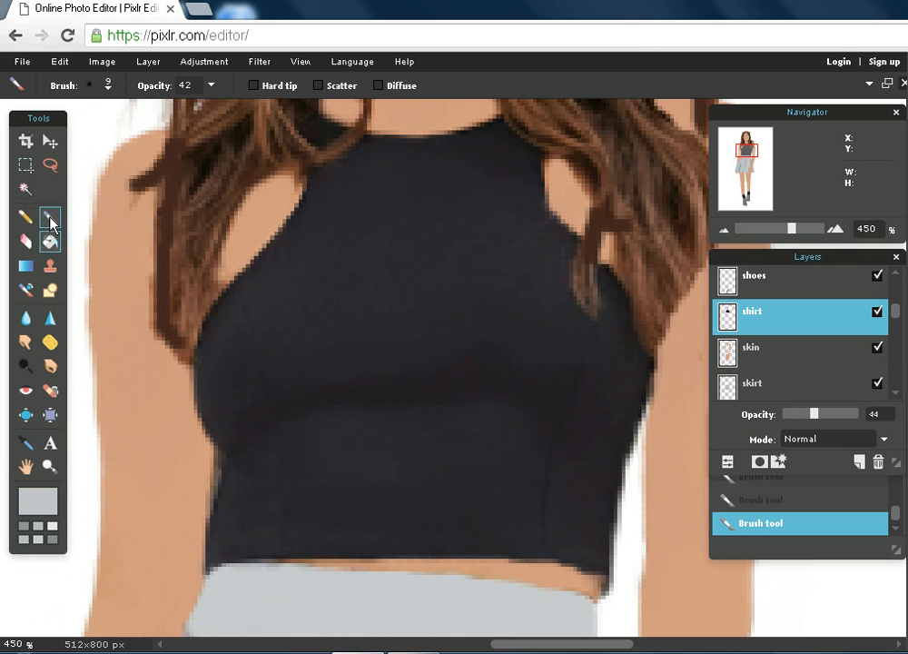
Sample the dark shade 241f24 from the shirt, paint the fold shadow under the bust, and restore the shirt layer's opacity to 100.
{"action": "left_click", "coordinate": [41, 500]}
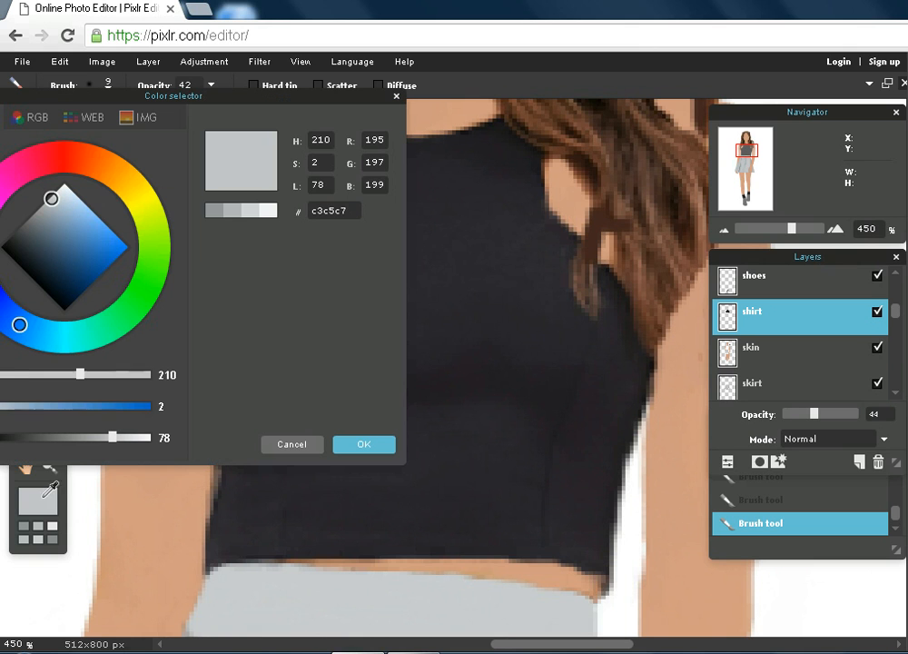
{"action": "left_click", "coordinate": [484, 375]}
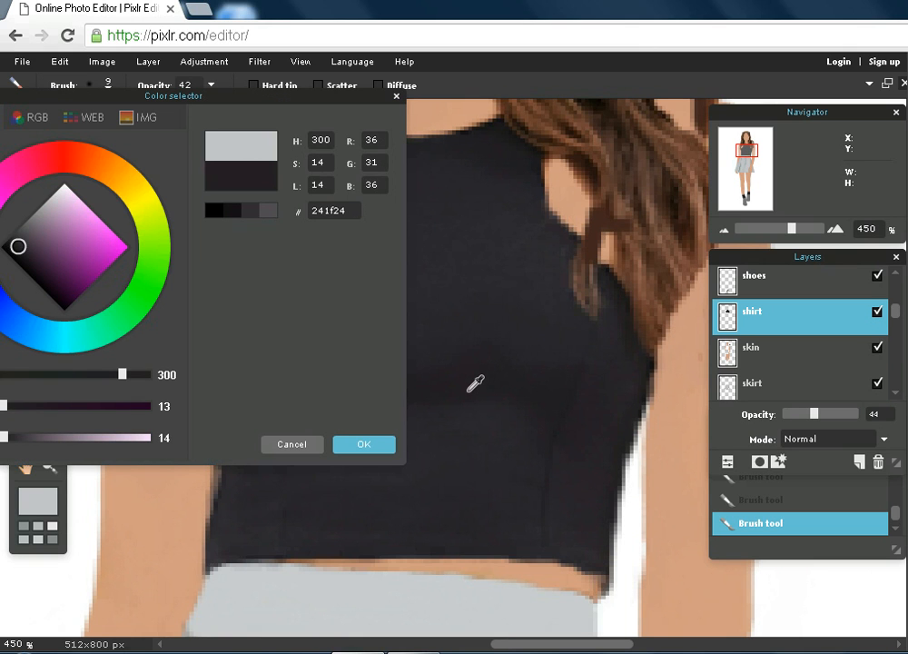
{"action": "left_click", "coordinate": [378, 445]}
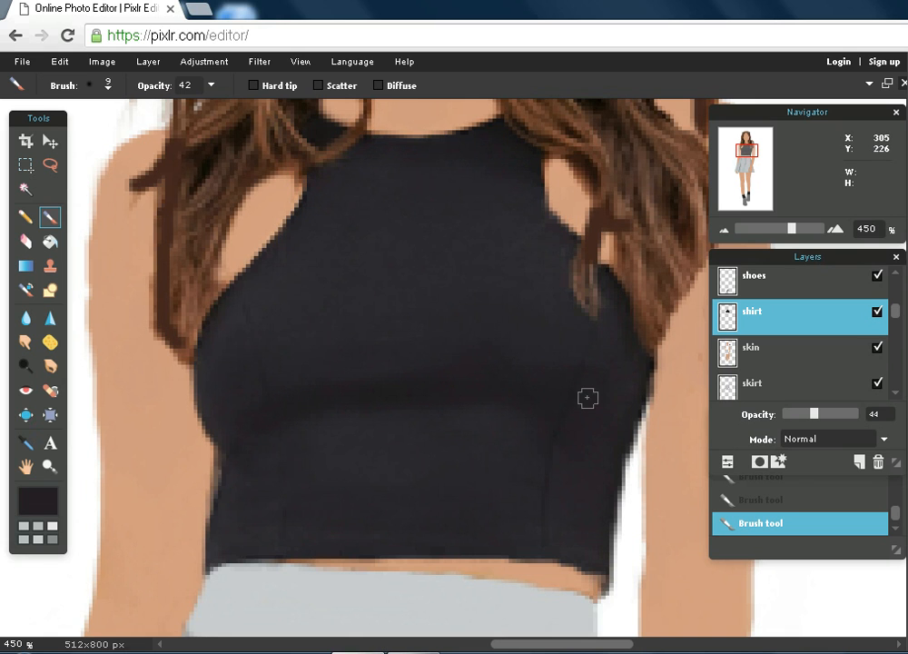
{"action": "left_click", "coordinate": [57, 62]}
{"action": "left_click", "coordinate": [36, 83]}
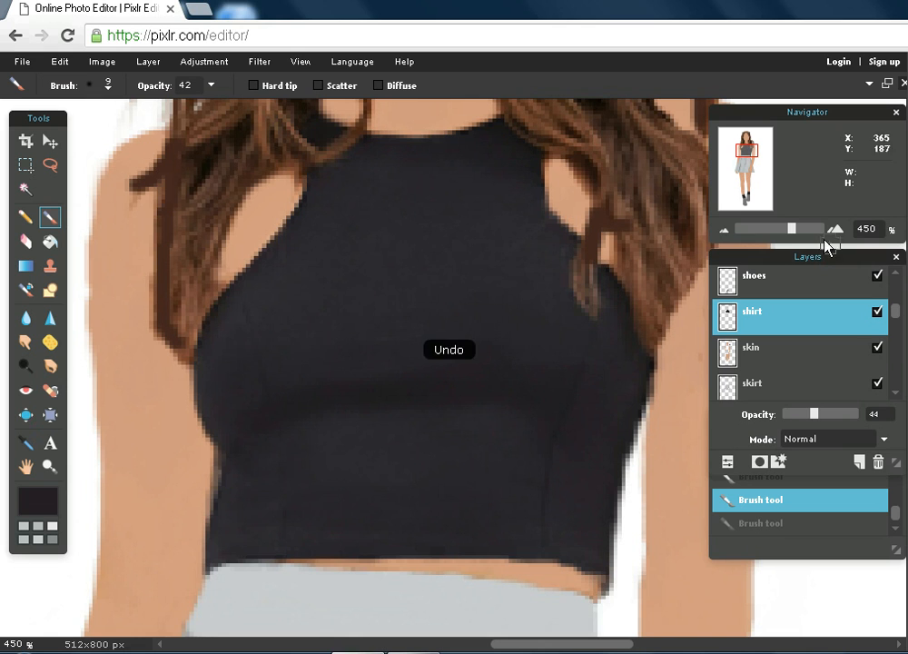
{"action": "left_click_drag", "start_coordinate": [819, 413], "coordinate": [854, 417]}
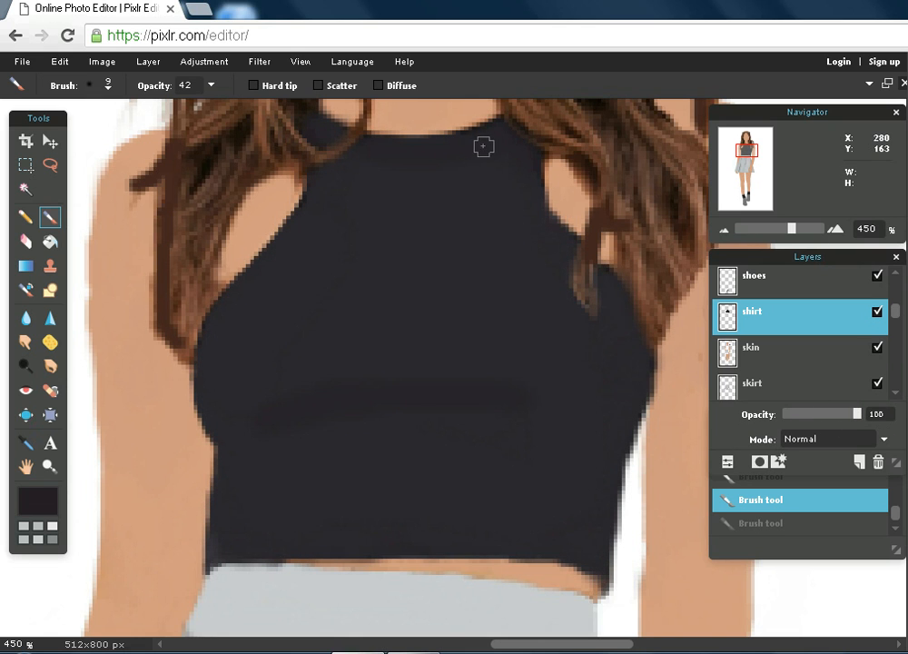
{"action": "key", "text": "ctrl+y"}
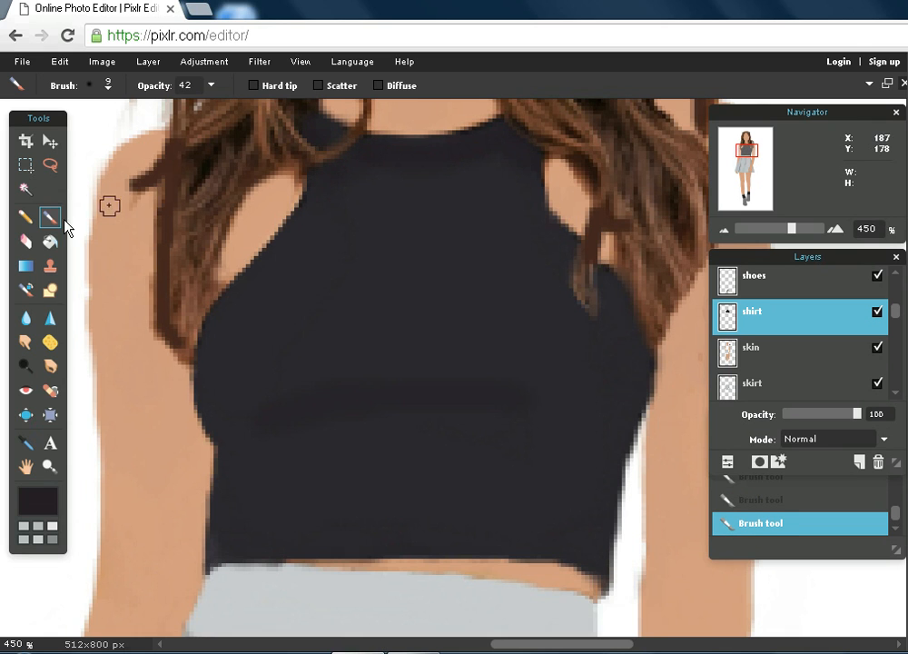
Set the brush to the hard round size 5 at opacity 31, lowering the shirt layer's opacity to 2 to expose the seams.
{"action": "left_click", "coordinate": [203, 87]}
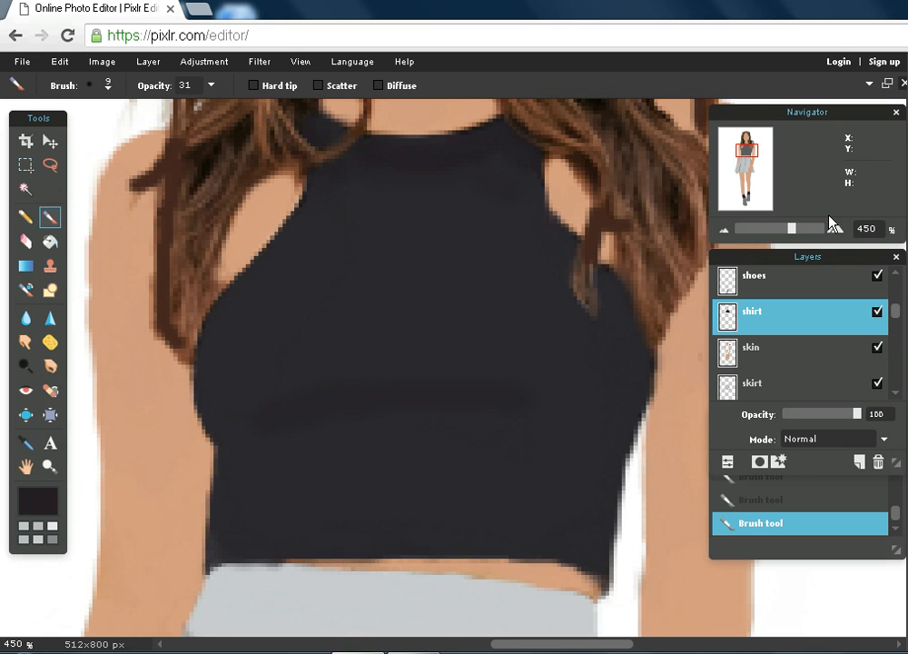
{"action": "left_click_drag", "start_coordinate": [858, 414], "coordinate": [772, 417]}
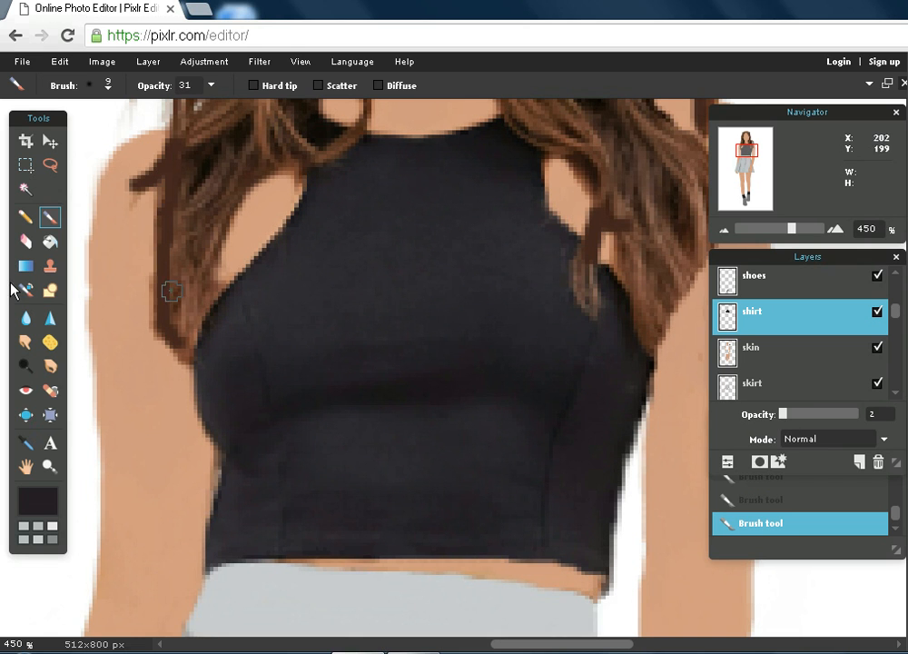
{"action": "left_click", "coordinate": [108, 86]}
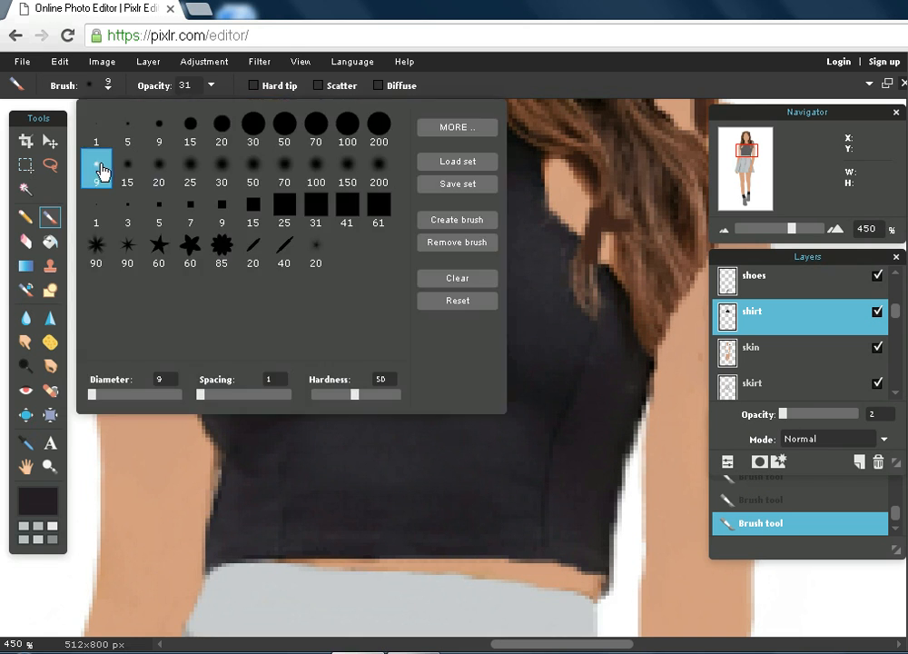
{"action": "left_click", "coordinate": [128, 126]}
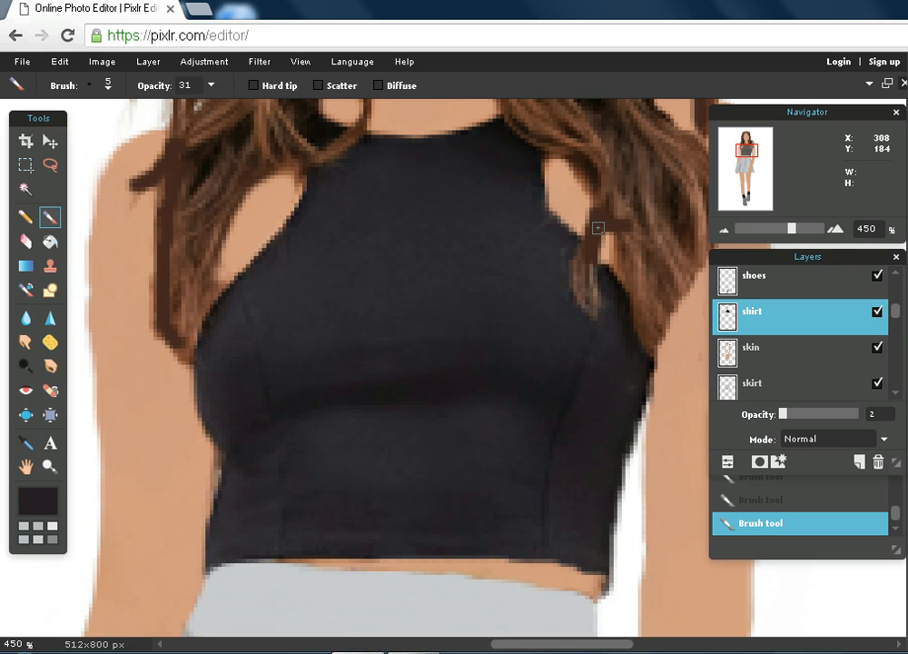
Raise the shirt layer's opacity to 19 and open the colour selector for a new shirt shading colour.
{"action": "left_click_drag", "start_coordinate": [796, 233], "coordinate": [762, 241]}
{"action": "left_click_drag", "start_coordinate": [788, 414], "coordinate": [790, 463]}
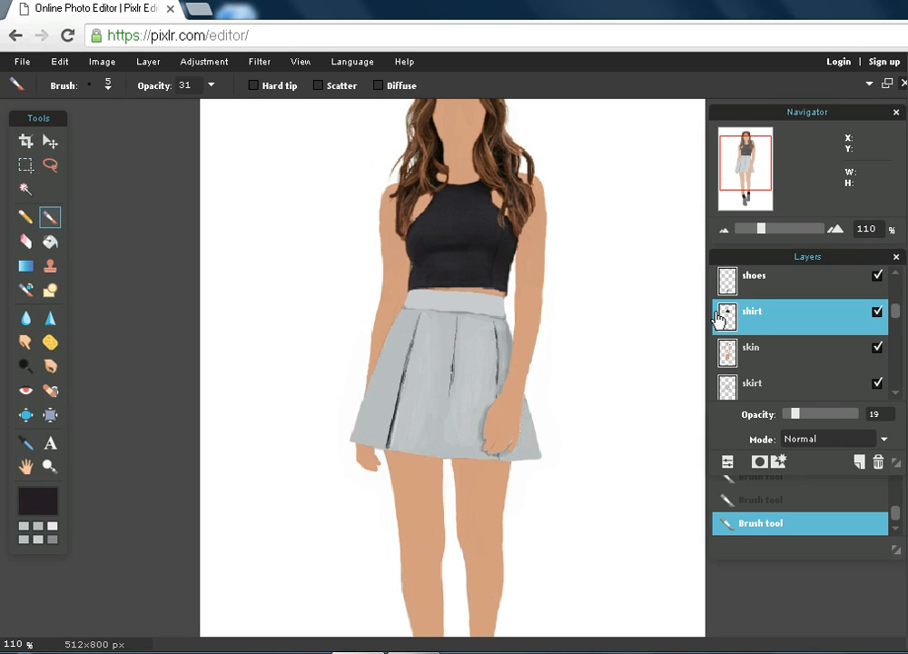
{"action": "left_click_drag", "start_coordinate": [763, 228], "coordinate": [780, 230]}
{"action": "left_click_drag", "start_coordinate": [749, 163], "coordinate": [750, 150]}
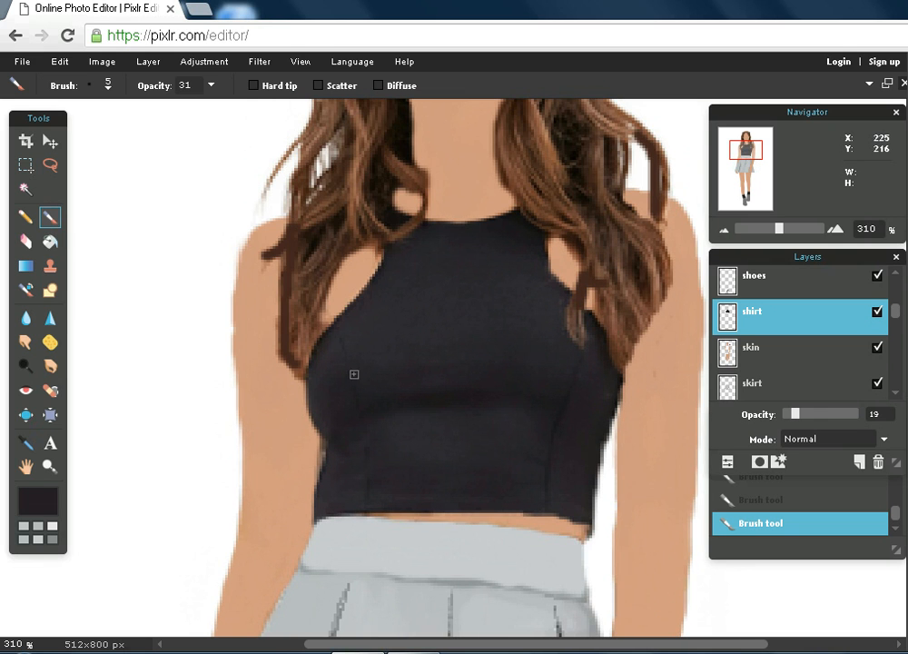
{"action": "left_click", "coordinate": [39, 506]}
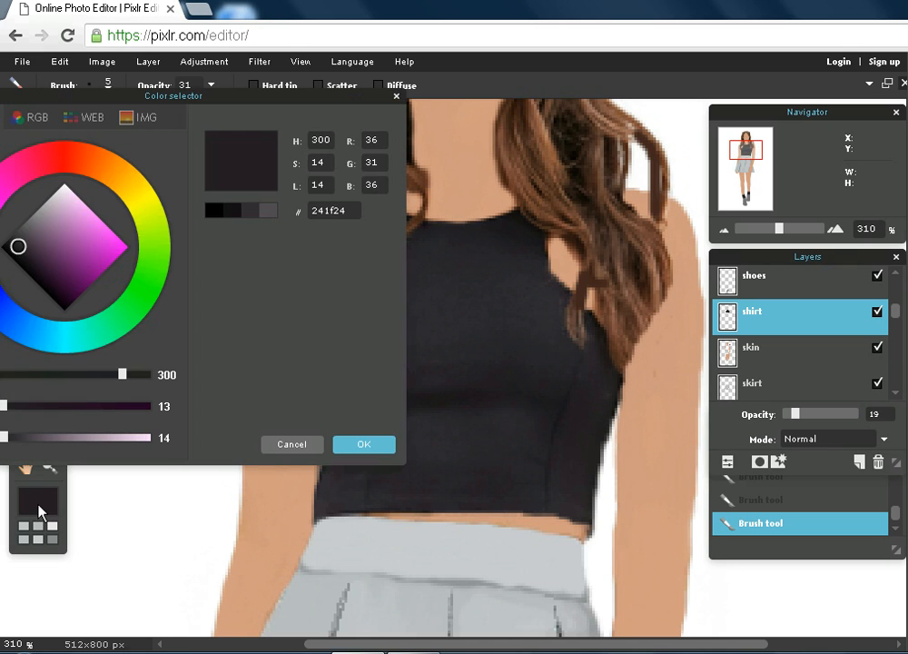
Sample the shirt's dark grey as the brush colour and choose a soft size 25 brush at 25 opacity.
{"action": "left_click", "coordinate": [449, 322]}
{"action": "left_click", "coordinate": [368, 445]}
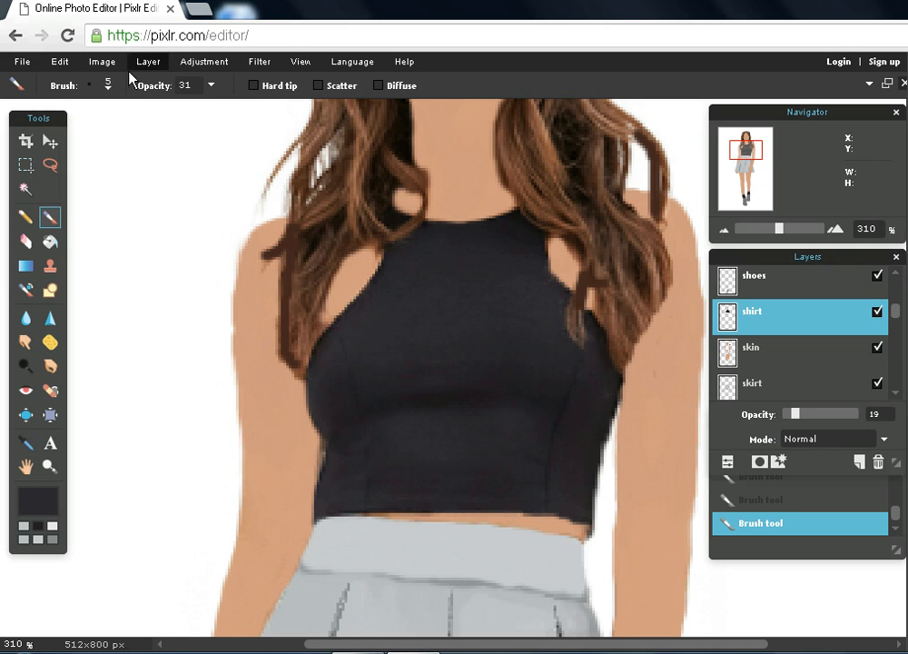
{"action": "left_click", "coordinate": [107, 84]}
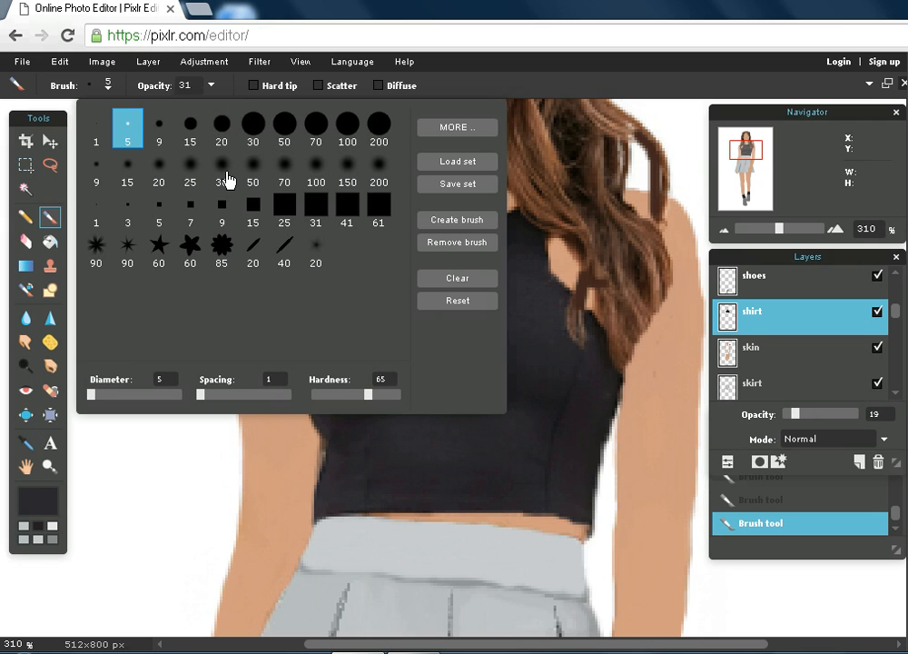
{"action": "left_click", "coordinate": [172, 174]}
{"action": "left_click", "coordinate": [191, 167]}
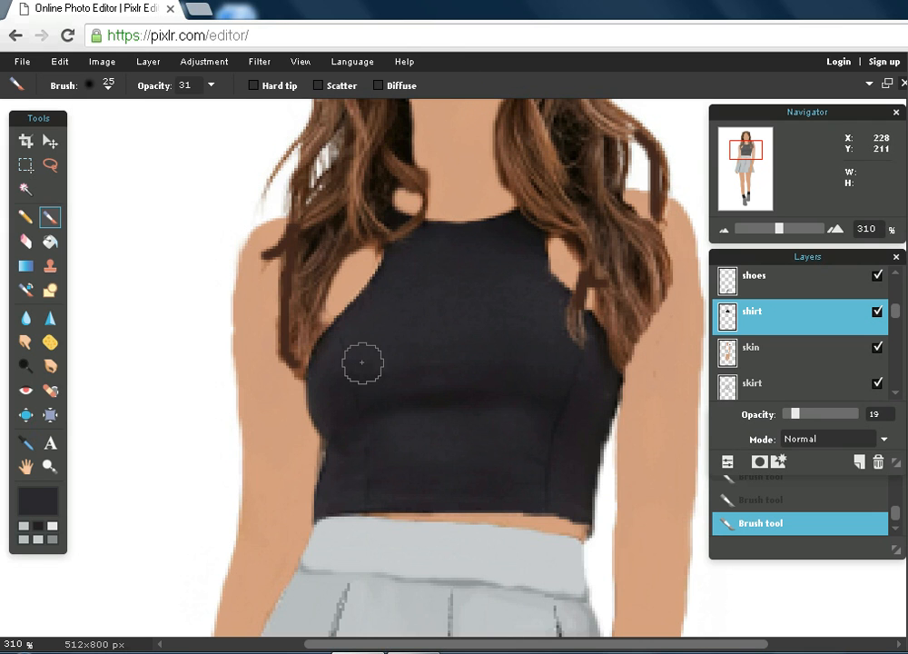
{"action": "left_click", "coordinate": [211, 85]}
{"action": "mouse_move", "coordinate": [154, 110]}
{"action": "left_mouse_down"}
{"action": "mouse_move", "coordinate": [141, 111]}
{"action": "mouse_move", "coordinate": [148, 115]}
{"action": "left_mouse_up"}
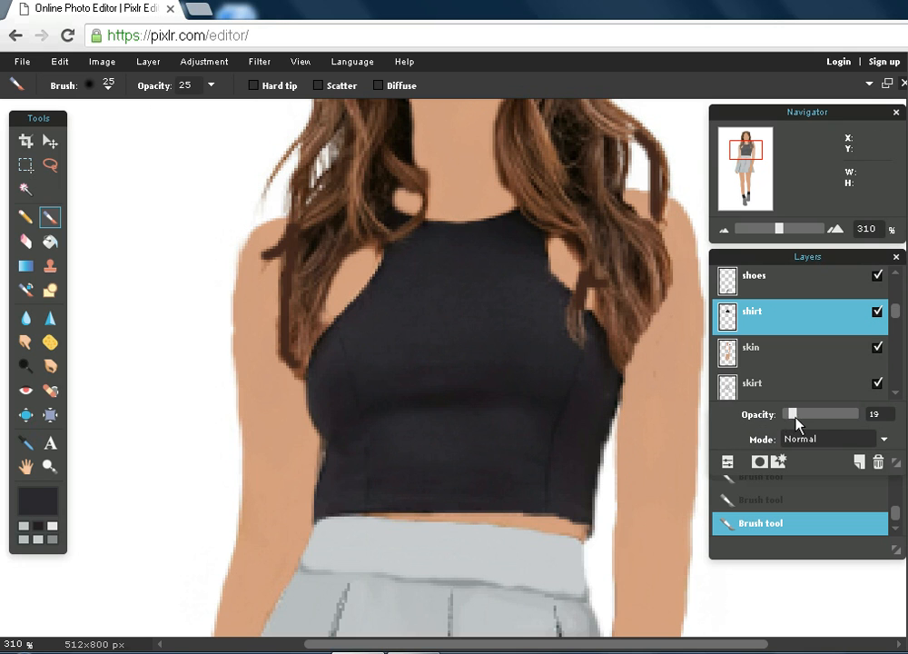
Set the shirt layer's opacity to 100 and the brush opacity to 56.
{"action": "left_click_drag", "start_coordinate": [795, 416], "coordinate": [855, 440]}
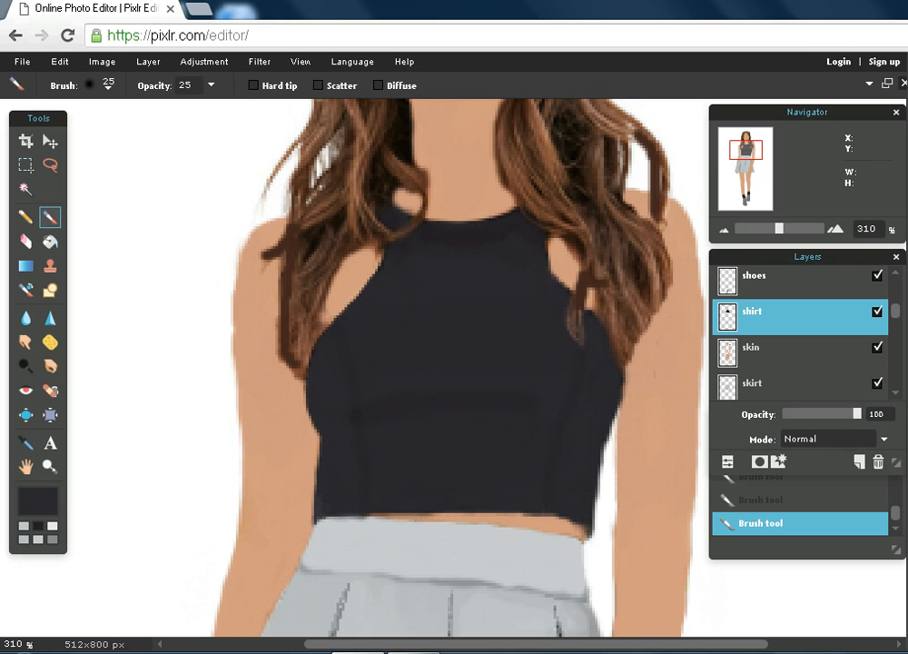
{"action": "left_click", "coordinate": [211, 85]}
{"action": "left_click_drag", "start_coordinate": [149, 116], "coordinate": [176, 122]}
{"action": "scroll", "coordinate": [895, 322], "scroll_direction": "up", "scroll_amount": 1}
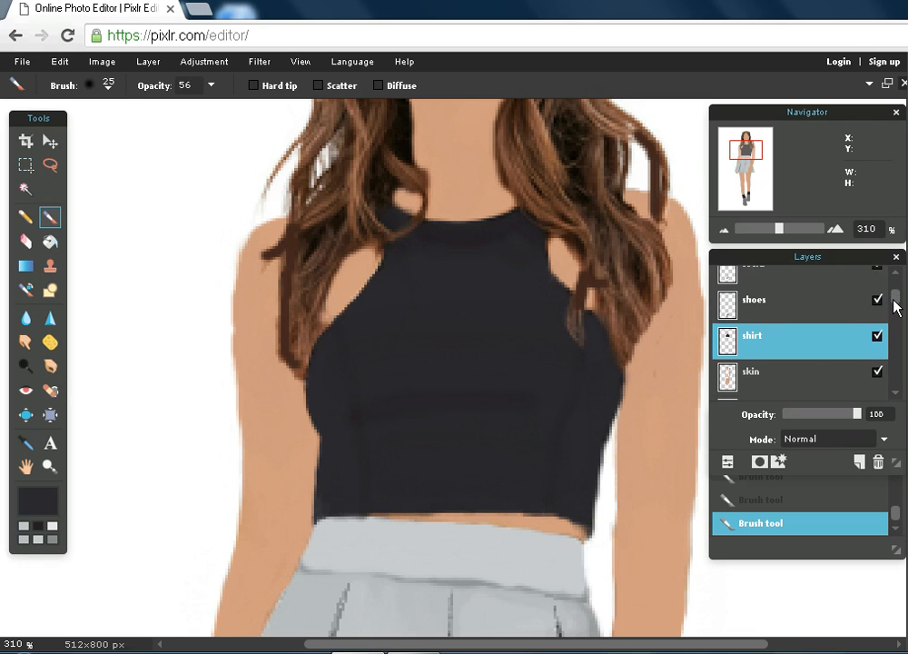
{"action": "left_click_drag", "start_coordinate": [778, 230], "coordinate": [761, 234]}
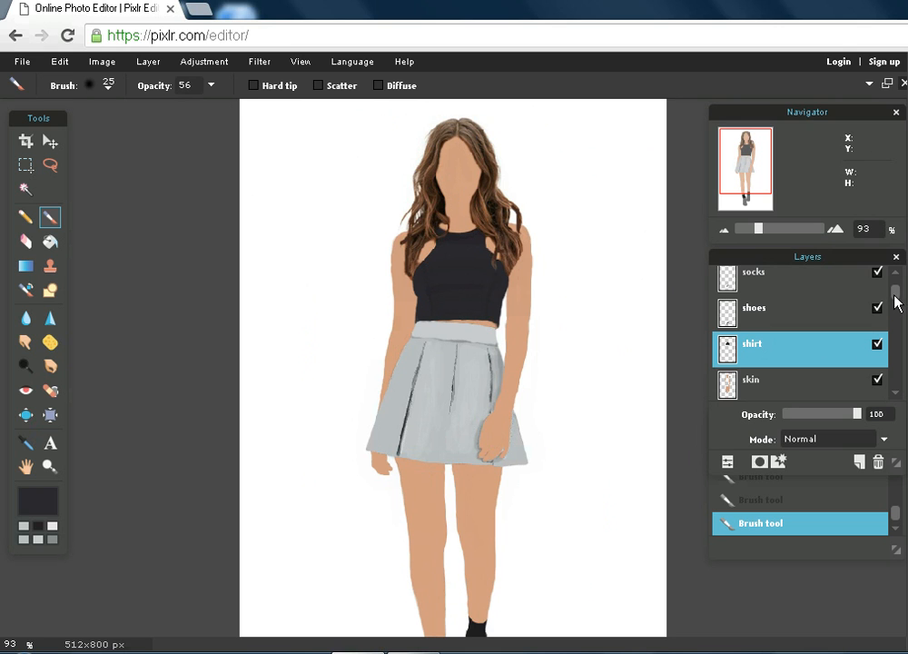
Make Layer 6 with the flat brown hair visible.
{"action": "scroll", "coordinate": [897, 287], "scroll_direction": "up", "scroll_amount": 1}
{"action": "scroll", "coordinate": [894, 327], "scroll_direction": "down", "scroll_amount": 4}
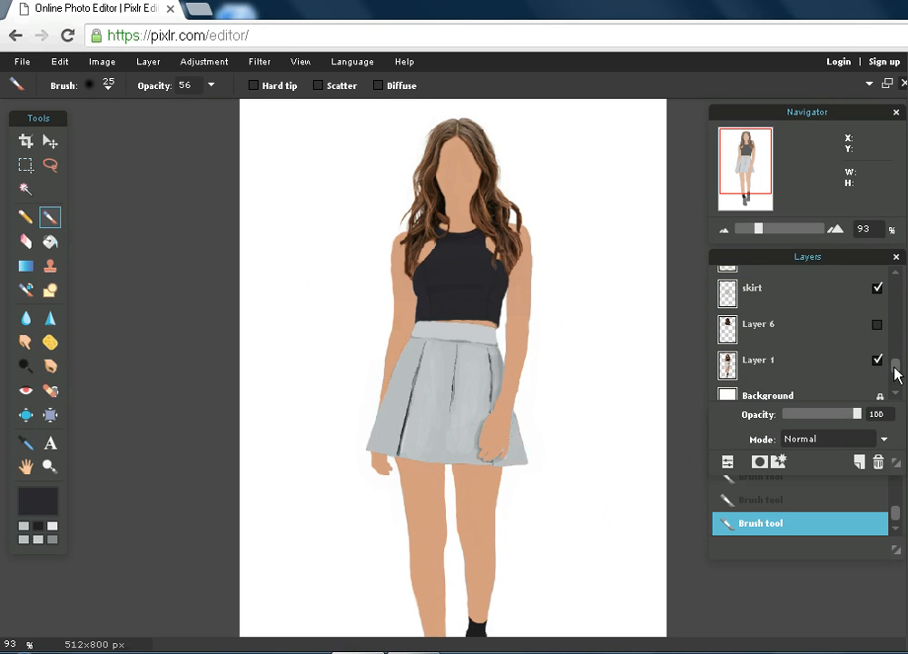
{"action": "left_click", "coordinate": [878, 324]}
{"action": "mouse_move", "coordinate": [897, 374]}
{"action": "left_mouse_down"}
{"action": "mouse_move", "coordinate": [898, 331]}
{"action": "mouse_move", "coordinate": [898, 388]}
{"action": "mouse_move", "coordinate": [902, 355]}
{"action": "mouse_move", "coordinate": [890, 375]}
{"action": "left_mouse_up"}
Set the skin layer's opacity to 55 and hide Layer 6.
{"action": "left_click", "coordinate": [803, 305]}
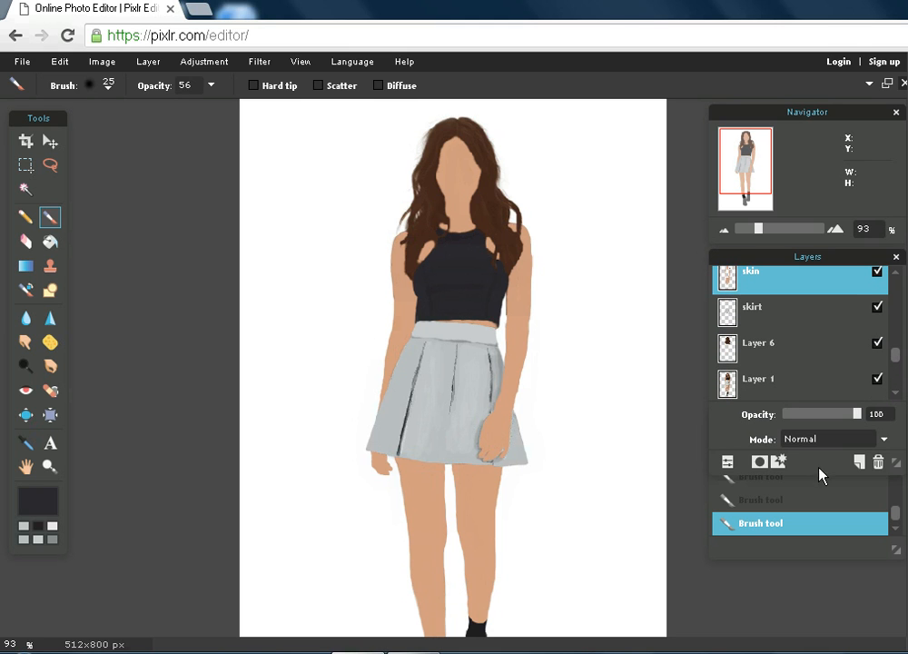
{"action": "left_click_drag", "start_coordinate": [857, 413], "coordinate": [829, 416]}
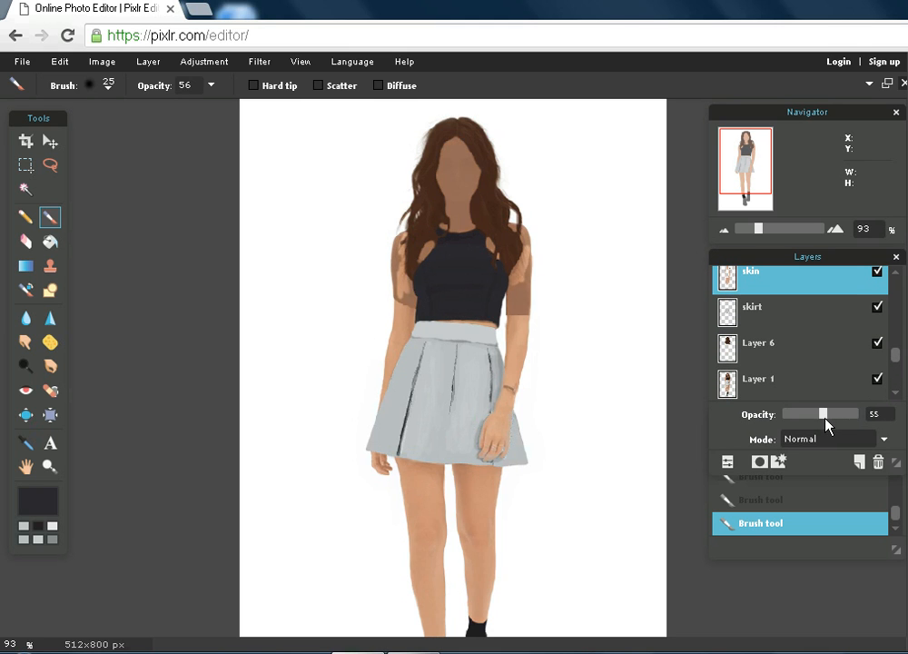
{"action": "left_click", "coordinate": [879, 345]}
{"action": "left_click_drag", "start_coordinate": [897, 359], "coordinate": [896, 355]}
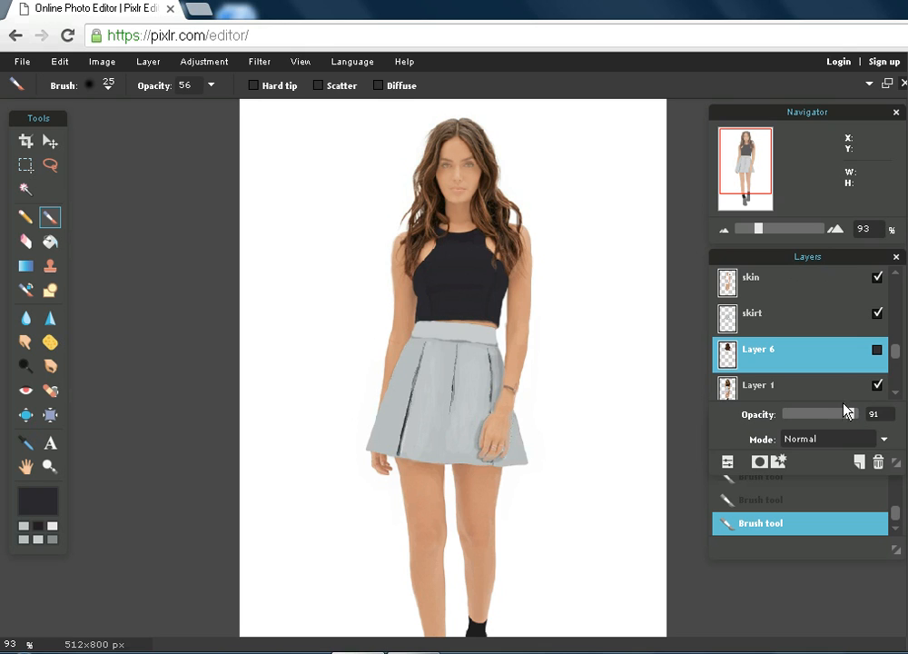
Reduce the opacity of Layer 6 and set the skin layer's opacity to 14.
{"action": "left_click_drag", "start_coordinate": [782, 416], "coordinate": [798, 422]}
{"action": "scroll", "coordinate": [817, 291], "scroll_direction": "up", "scroll_amount": 1}
{"action": "left_click", "coordinate": [813, 284]}
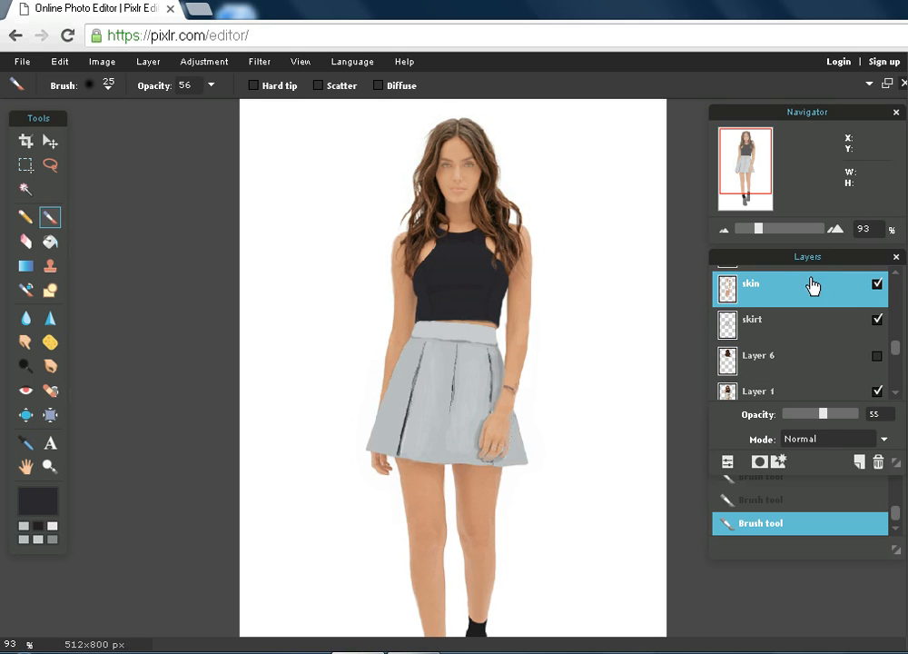
{"action": "left_click_drag", "start_coordinate": [821, 416], "coordinate": [819, 416]}
{"action": "left_click_drag", "start_coordinate": [791, 418], "coordinate": [792, 418]}
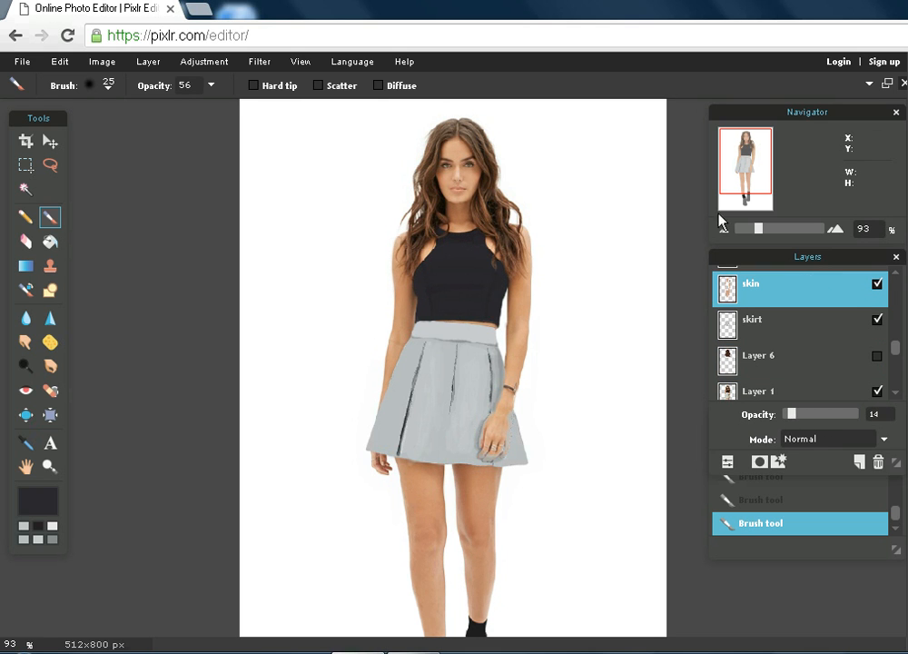
Undo the last brush stroke.
{"action": "left_click_drag", "start_coordinate": [761, 234], "coordinate": [781, 234]}
{"action": "left_click_drag", "start_coordinate": [747, 163], "coordinate": [750, 138]}
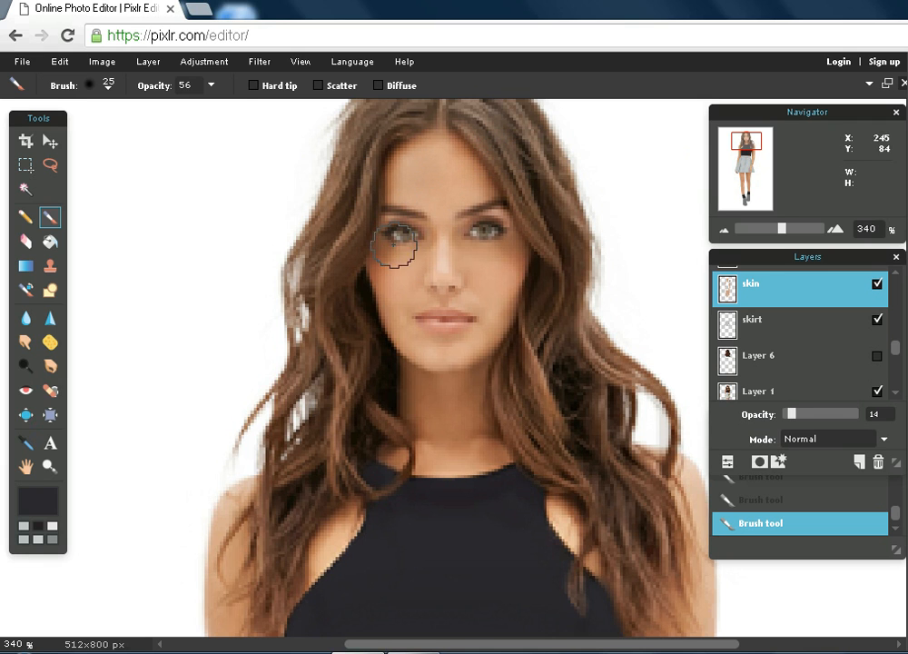
{"action": "left_click", "coordinate": [61, 68]}
{"action": "left_click", "coordinate": [61, 82]}
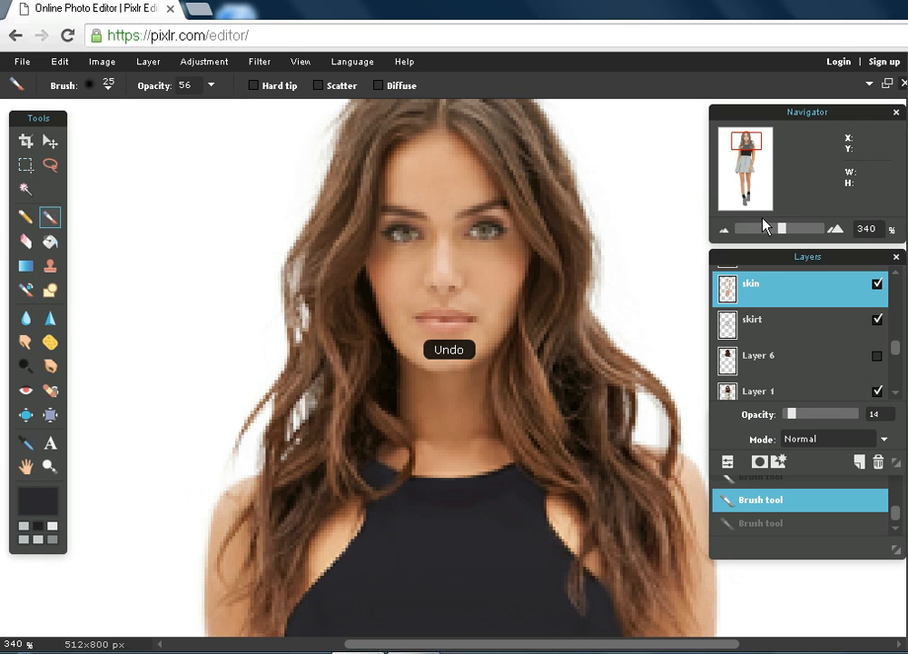
Sample the brown where the forehead meets the hair (#a16247) as the brush colour.
{"action": "mouse_move", "coordinate": [783, 229]}
{"action": "left_mouse_down"}
{"action": "mouse_move", "coordinate": [827, 245]}
{"action": "mouse_move", "coordinate": [797, 241]}
{"action": "left_mouse_up"}
{"action": "left_click_drag", "start_coordinate": [744, 143], "coordinate": [746, 136]}
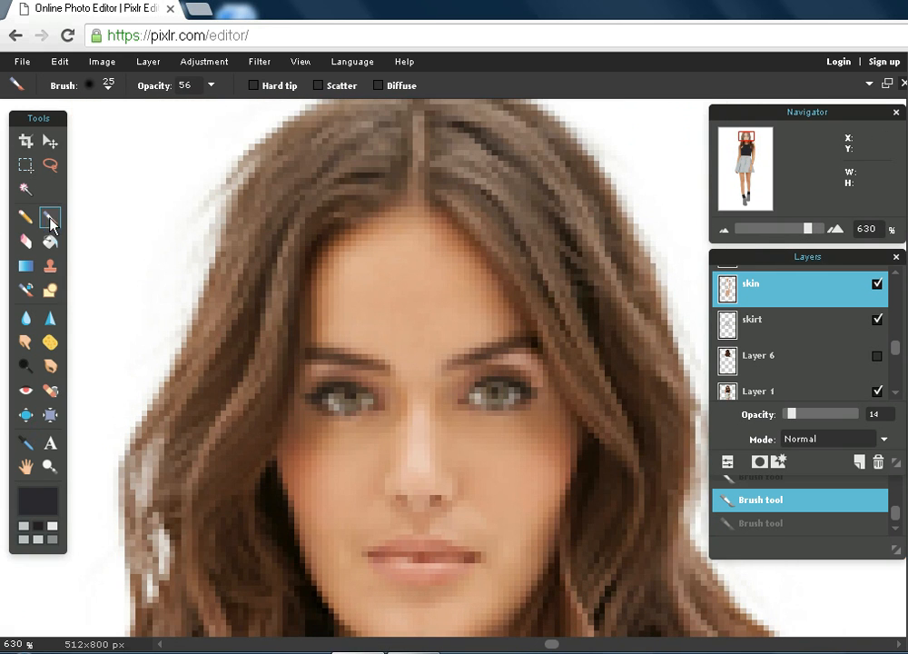
{"action": "left_click", "coordinate": [38, 501]}
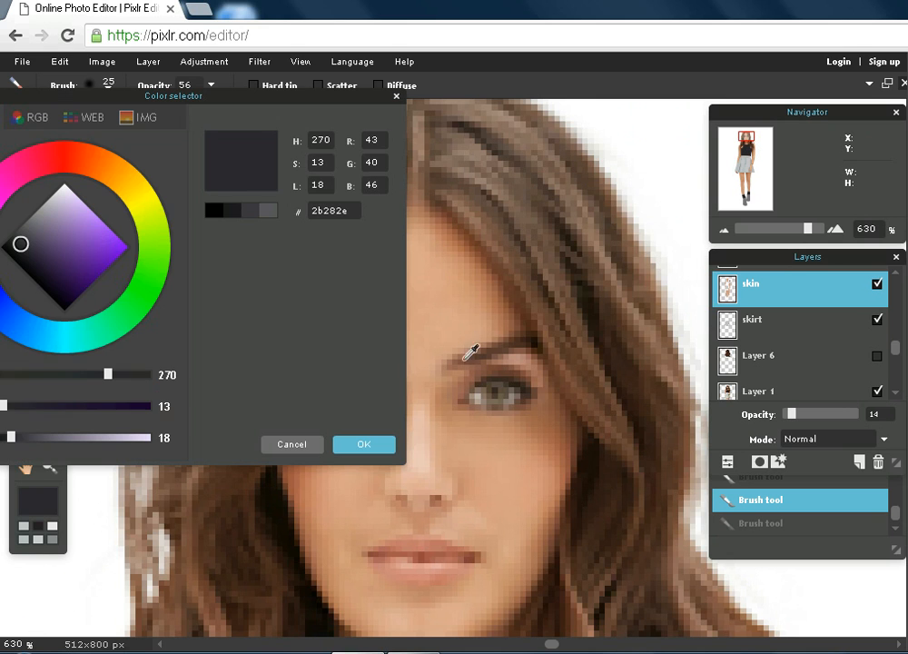
{"action": "left_click", "coordinate": [479, 251]}
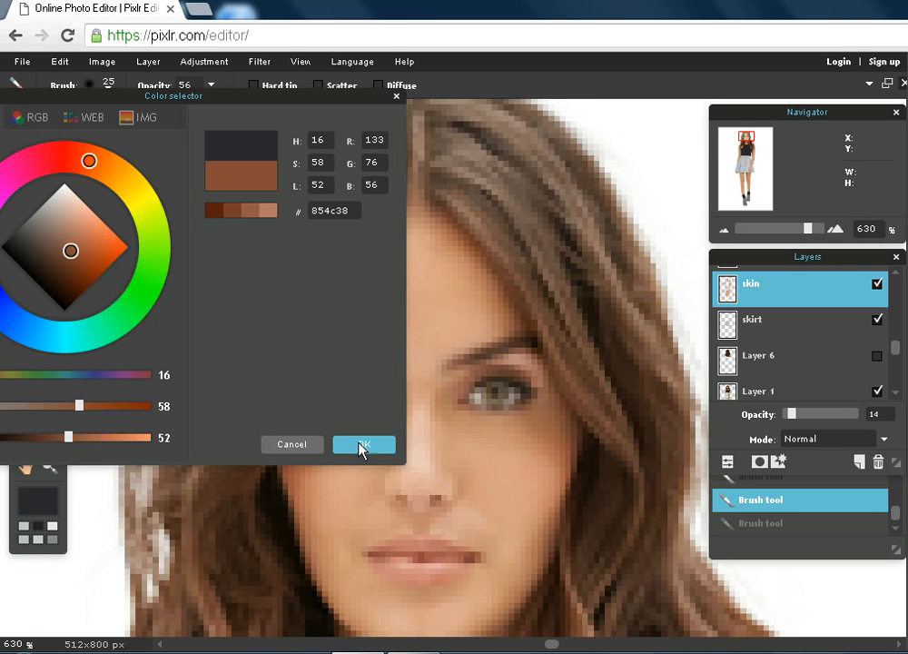
{"action": "left_click", "coordinate": [461, 243]}
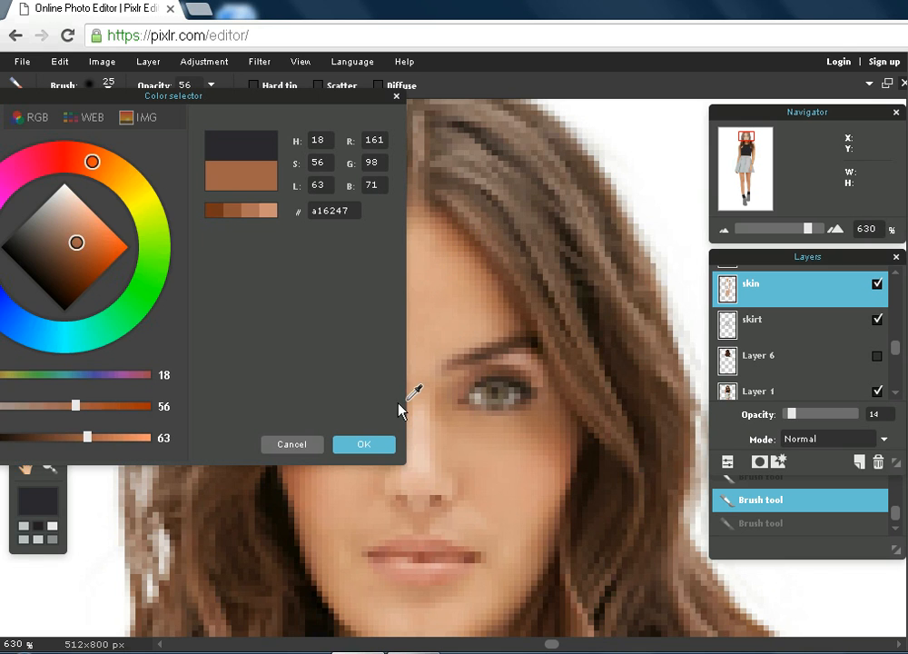
{"action": "left_click", "coordinate": [375, 441]}
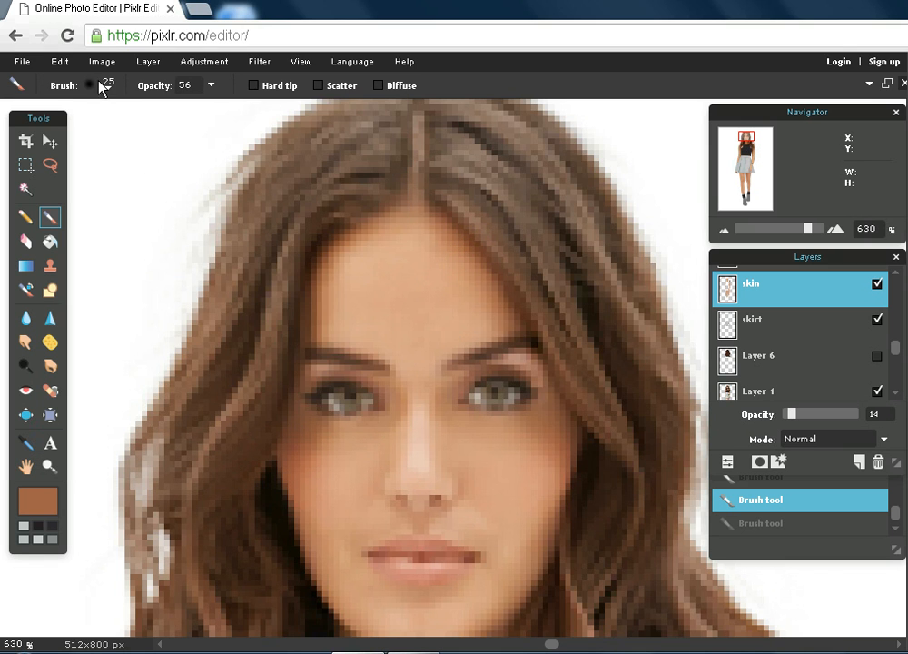
Choose a soft size 9 brush and set its opacity to 39.
{"action": "left_click", "coordinate": [103, 87]}
{"action": "left_click", "coordinate": [94, 156]}
{"action": "left_click", "coordinate": [211, 85]}
{"action": "left_click_drag", "start_coordinate": [175, 111], "coordinate": [161, 111]}
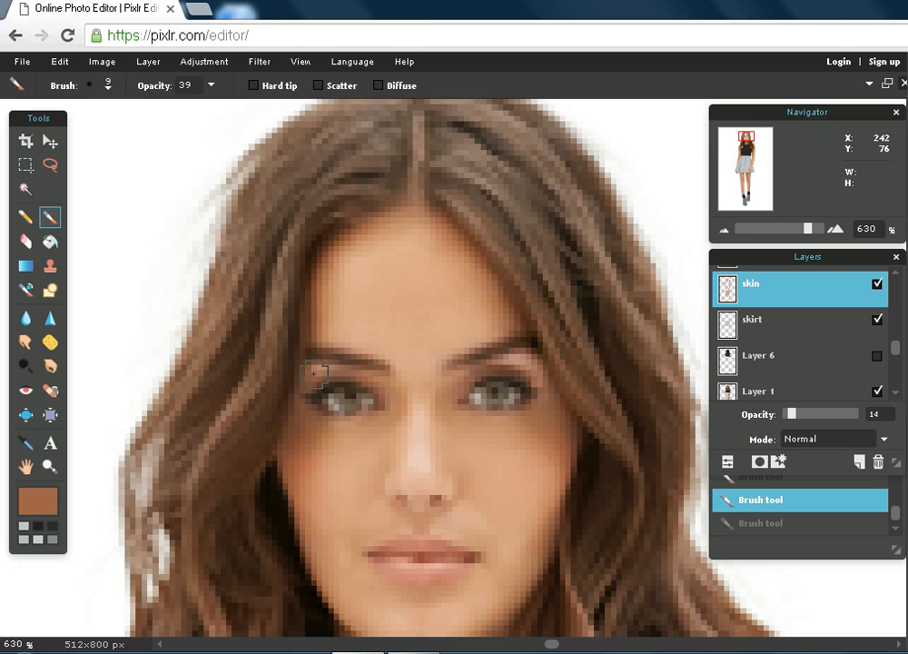
Paint brown shading down both sides of the forehead on the skin layer and set the layer's opacity to 100.
{"action": "key", "text": "ctrl+y"}
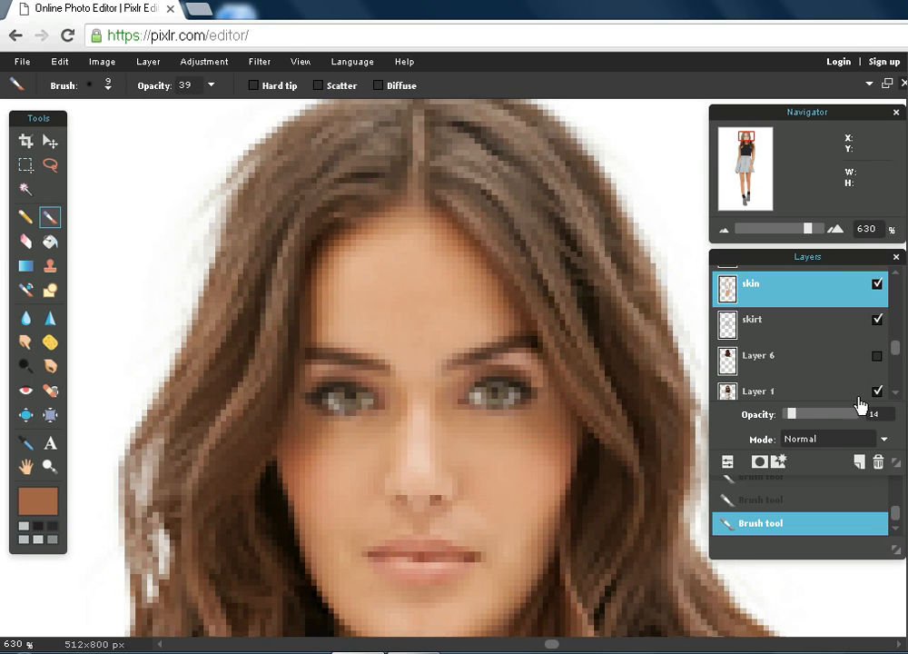
{"action": "left_click_drag", "start_coordinate": [798, 414], "coordinate": [878, 429]}
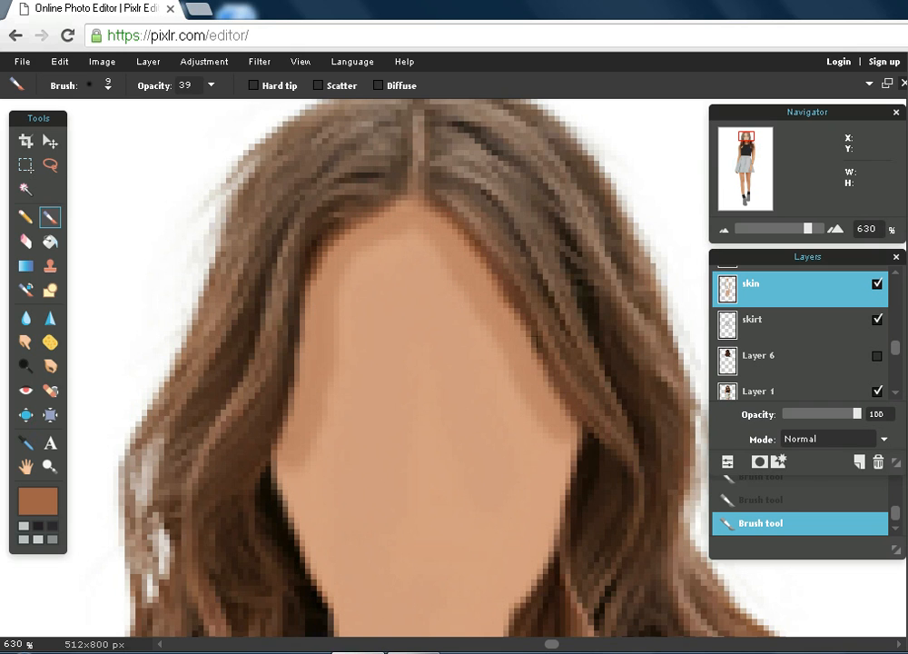
Undo the two shading strokes on the forehead.
{"action": "left_click", "coordinate": [60, 62]}
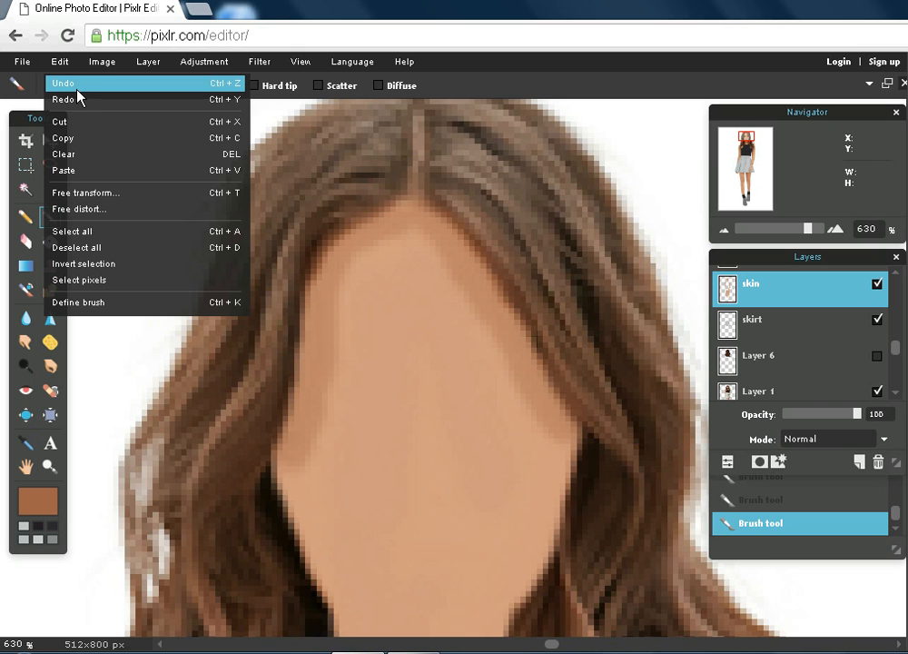
{"action": "left_click", "coordinate": [78, 92]}
{"action": "left_click", "coordinate": [55, 63]}
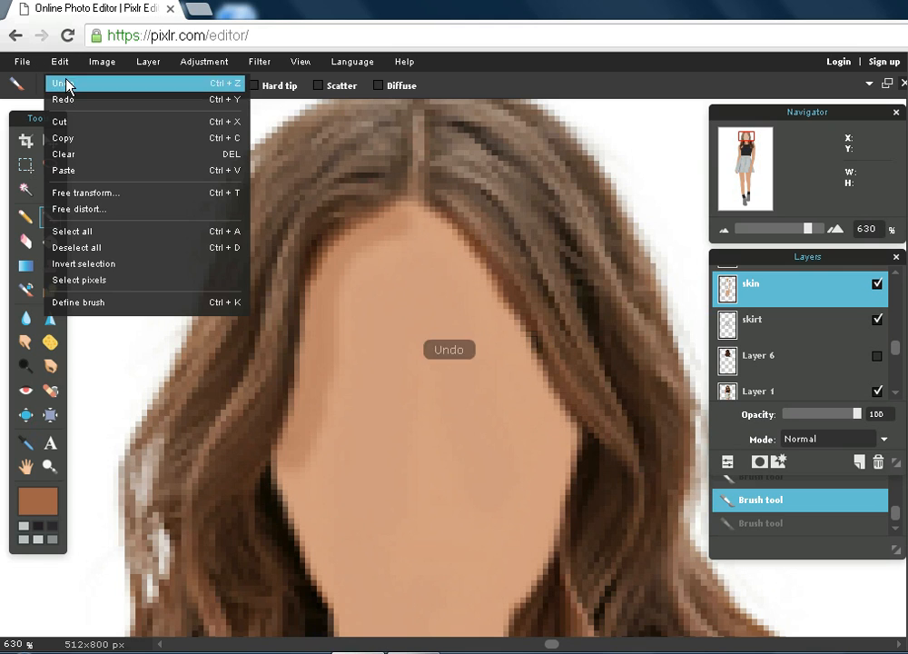
{"action": "left_click", "coordinate": [71, 85]}
Paint brown shading along the hairline on both sides of the face and set the skin layer's opacity to 0.
{"action": "mouse_move", "coordinate": [374, 193]}
{"action": "left_mouse_down"}
{"action": "mouse_move", "coordinate": [336, 222]}
{"action": "mouse_move", "coordinate": [309, 274]}
{"action": "mouse_move", "coordinate": [282, 346]}
{"action": "mouse_move", "coordinate": [268, 437]}
{"action": "left_mouse_up"}
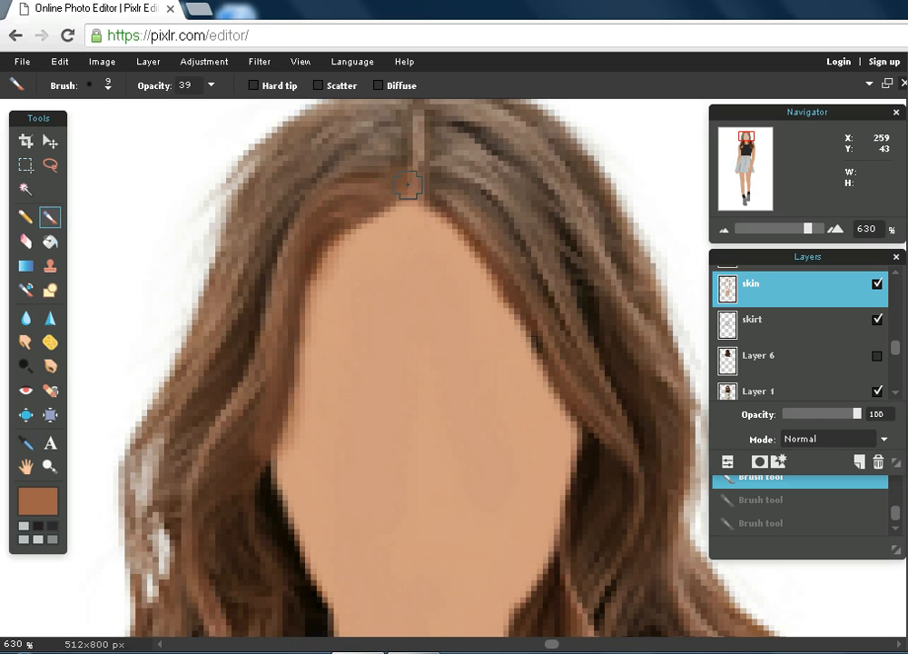
{"action": "mouse_move", "coordinate": [400, 194]}
{"action": "left_mouse_down"}
{"action": "mouse_move", "coordinate": [432, 197]}
{"action": "mouse_move", "coordinate": [490, 229]}
{"action": "mouse_move", "coordinate": [466, 233]}
{"action": "mouse_move", "coordinate": [568, 398]}
{"action": "left_mouse_up"}
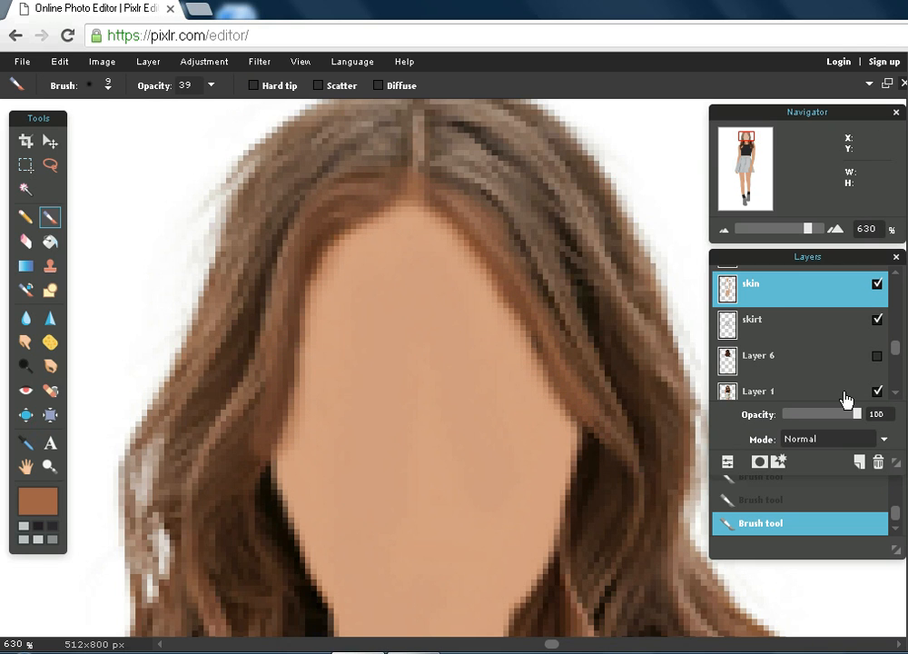
{"action": "left_click_drag", "start_coordinate": [858, 413], "coordinate": [768, 433]}
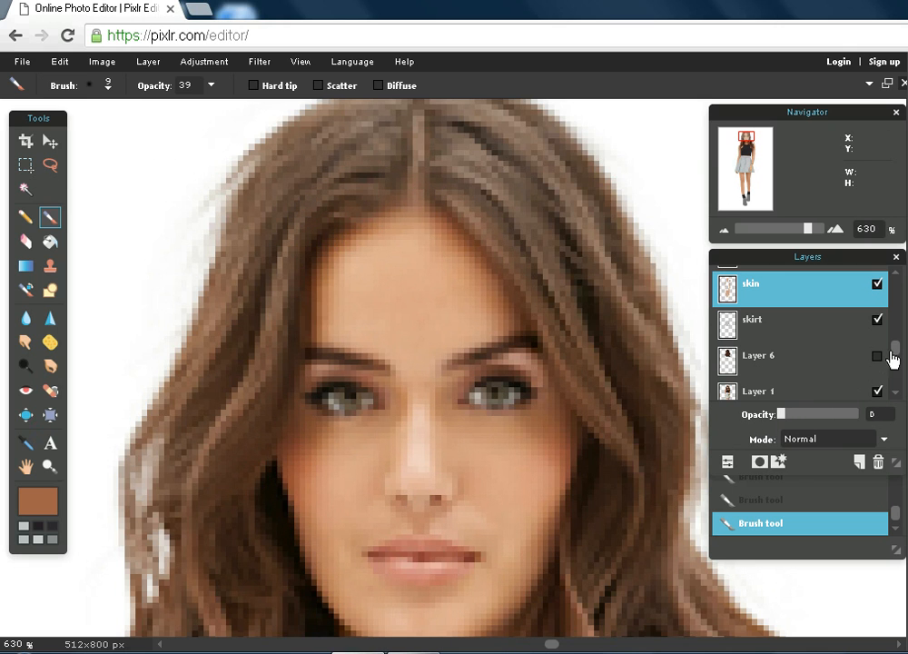
Sample the dark brown shadow at the edge of the neck just below the jaw as the brush colour.
{"action": "scroll", "coordinate": [899, 357], "scroll_direction": "down", "scroll_amount": 2}
{"action": "scroll", "coordinate": [899, 357], "scroll_direction": "up", "scroll_amount": 2}
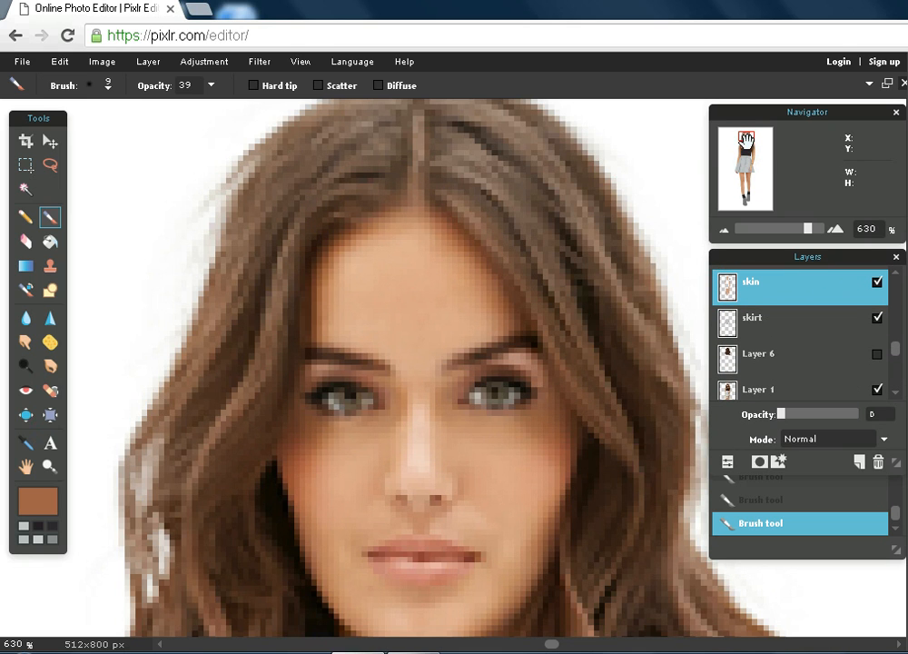
{"action": "left_click_drag", "start_coordinate": [746, 137], "coordinate": [746, 143]}
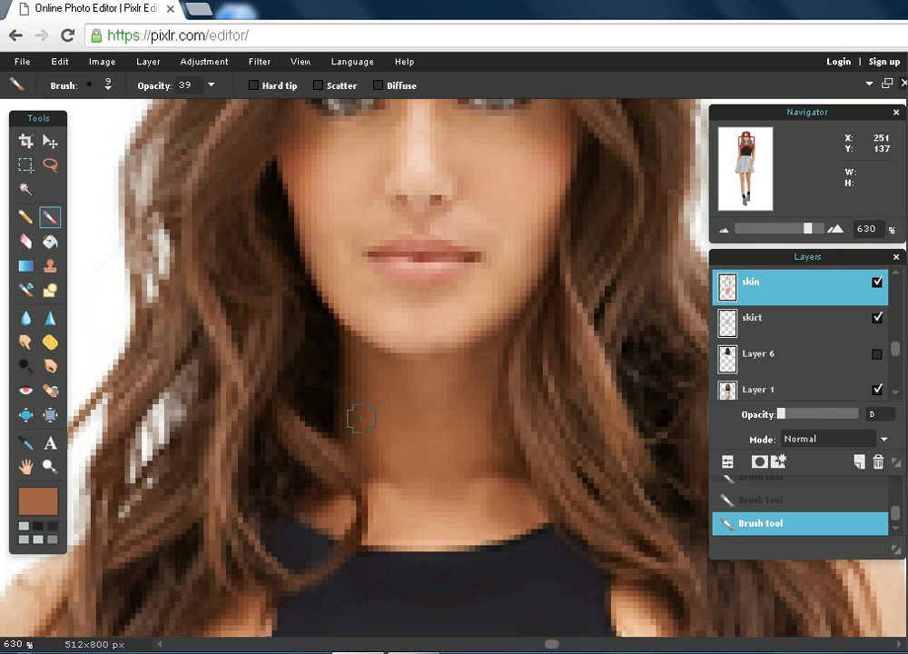
{"action": "left_click", "coordinate": [31, 504]}
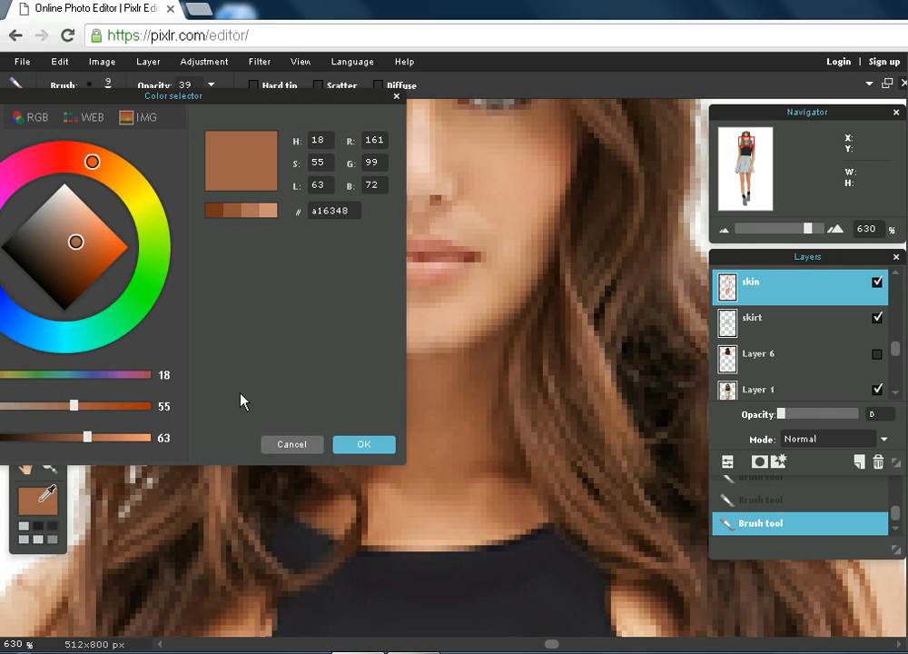
{"action": "left_click_drag", "start_coordinate": [263, 105], "coordinate": [235, 431]}
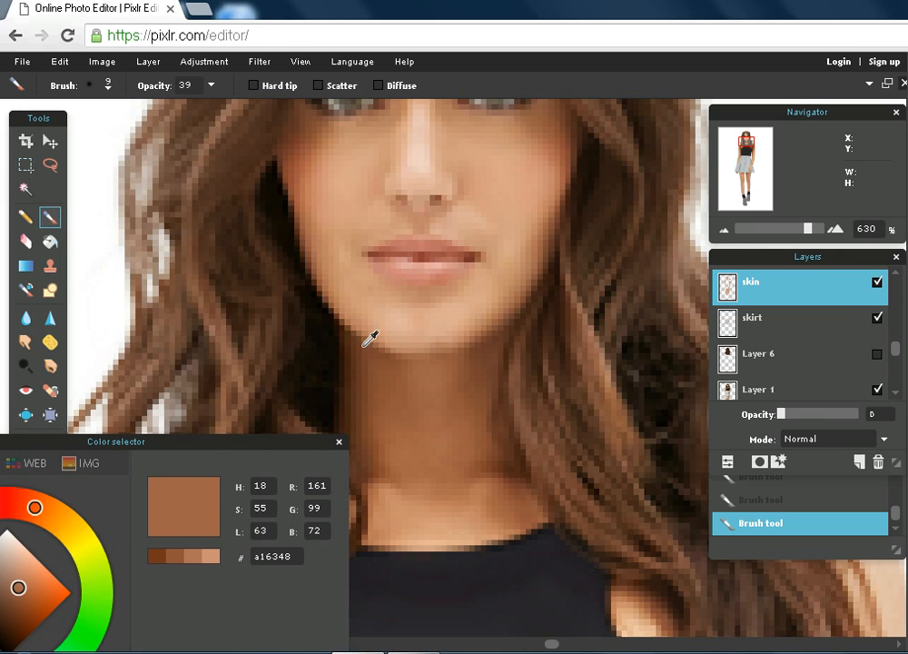
{"action": "left_click", "coordinate": [356, 359]}
{"action": "left_click_drag", "start_coordinate": [278, 449], "coordinate": [205, 121]}
{"action": "left_click", "coordinate": [241, 465]}
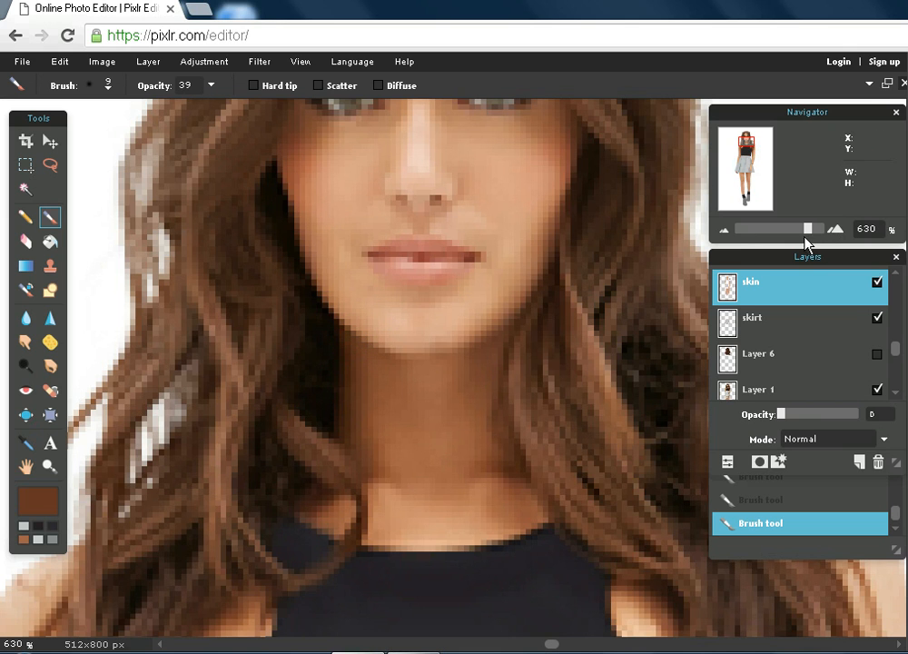
Paint dark brown shadows along both sides of the neck on the skin layer and set the layer's opacity to 100.
{"action": "left_click_drag", "start_coordinate": [812, 231], "coordinate": [838, 236]}
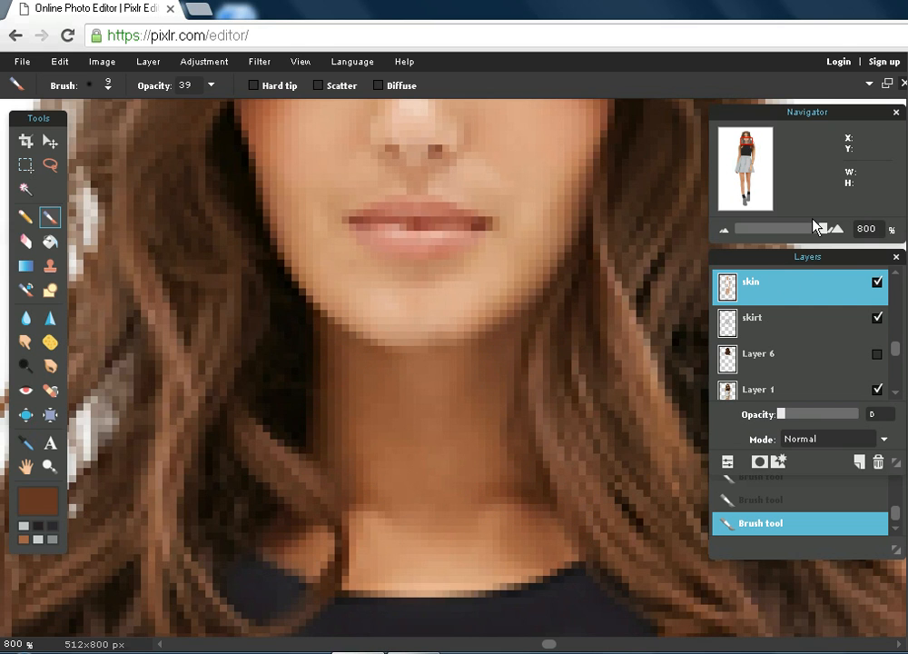
{"action": "left_click_drag", "start_coordinate": [782, 416], "coordinate": [858, 429]}
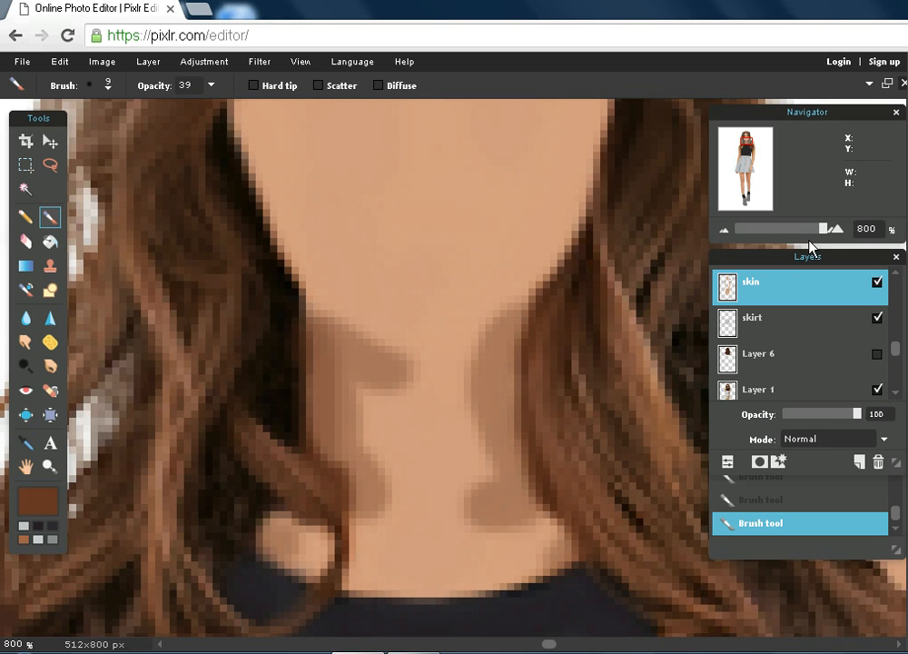
Undo the dark brown shadow strokes on both sides of the neck.
{"action": "left_click_drag", "start_coordinate": [824, 236], "coordinate": [779, 238]}
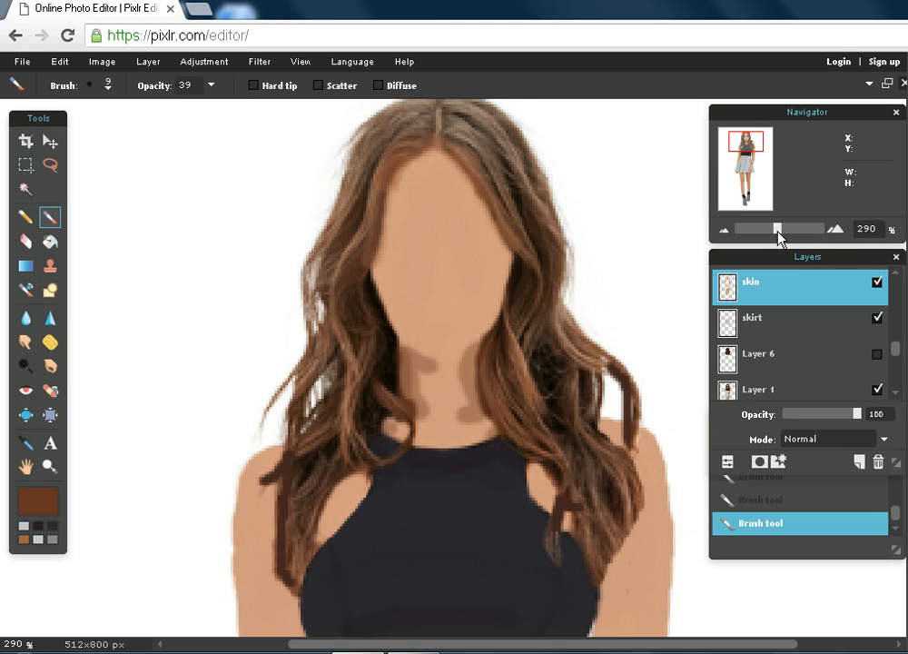
{"action": "left_click", "coordinate": [57, 62]}
{"action": "left_click", "coordinate": [68, 84]}
{"action": "left_click", "coordinate": [54, 62]}
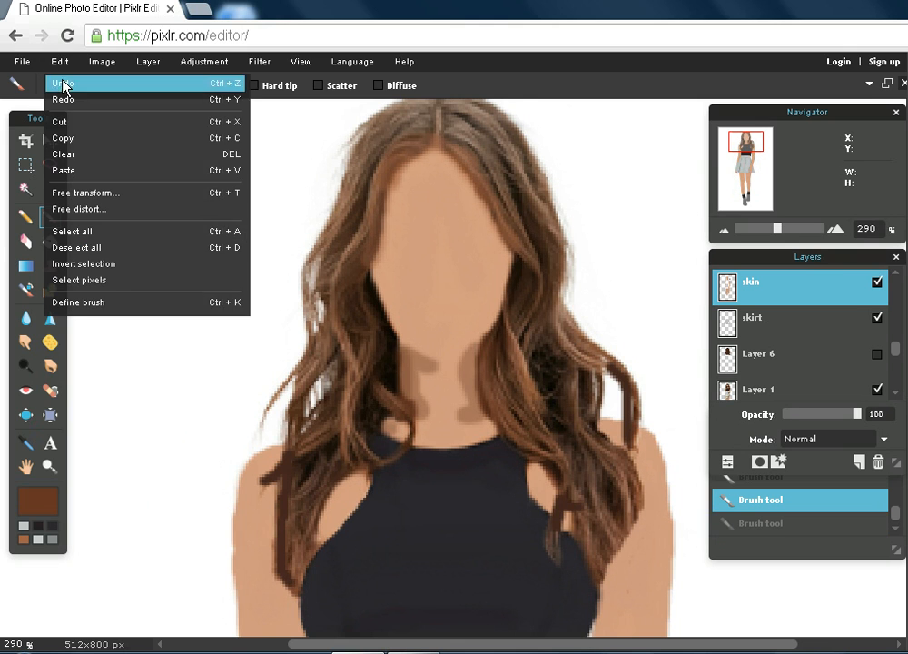
{"action": "left_click", "coordinate": [62, 84]}
{"action": "left_click", "coordinate": [58, 61]}
{"action": "left_click", "coordinate": [64, 86]}
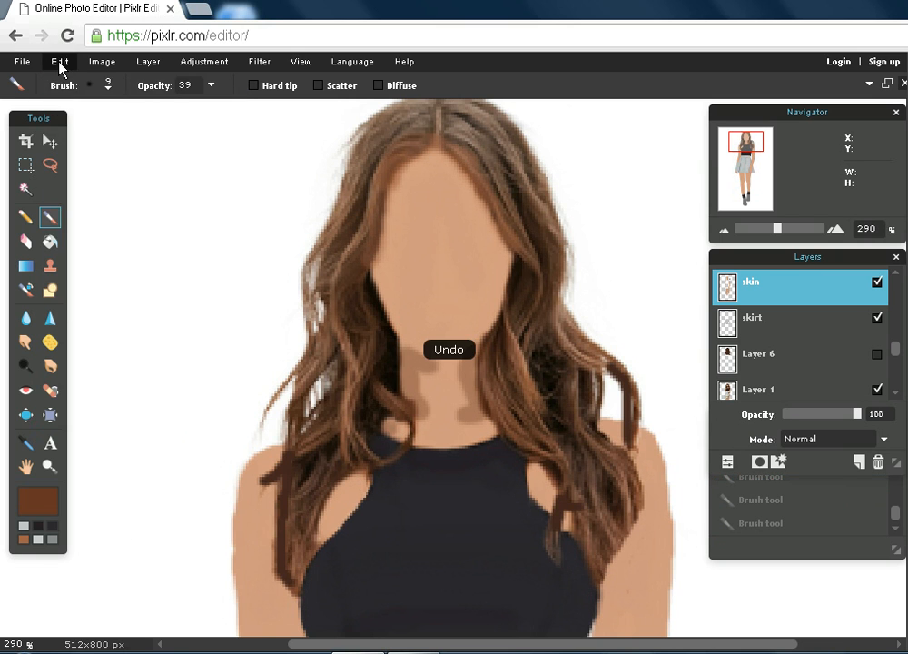
{"action": "left_click", "coordinate": [58, 62]}
{"action": "left_click", "coordinate": [60, 83]}
{"action": "left_click", "coordinate": [58, 61]}
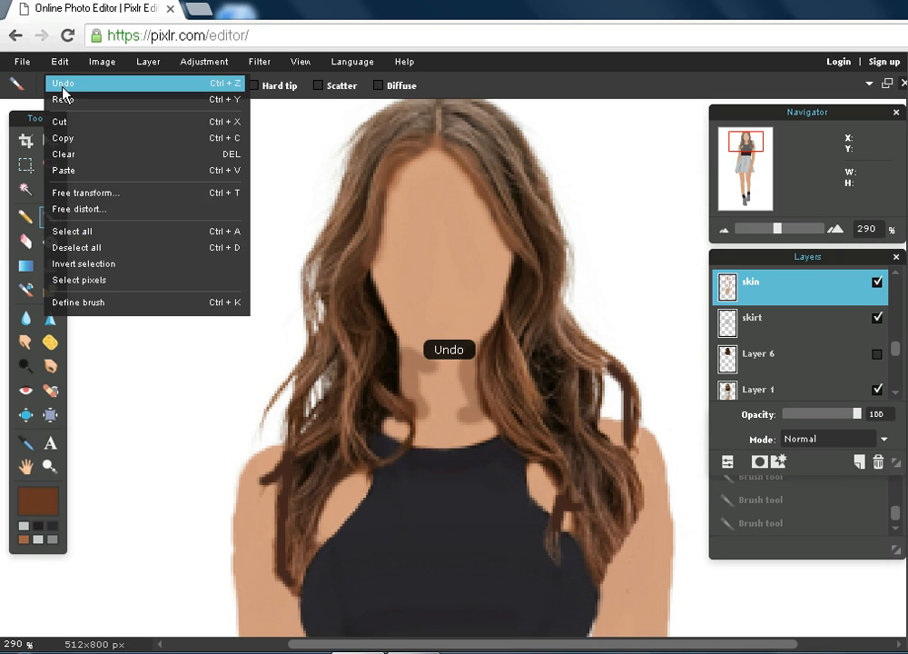
{"action": "left_click", "coordinate": [60, 85]}
{"action": "left_click", "coordinate": [59, 64]}
{"action": "left_click", "coordinate": [62, 82]}
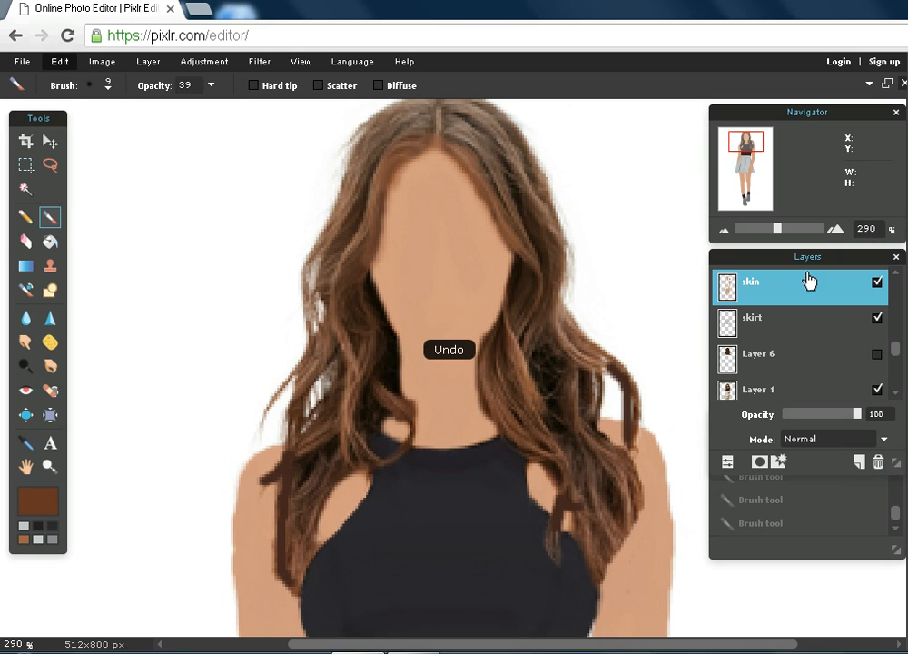
Set the skin layer's opacity to 0 and sample the brown #9e6147 from the middle of the neck as the brush colour.
{"action": "left_click_drag", "start_coordinate": [777, 234], "coordinate": [817, 235]}
{"action": "left_click_drag", "start_coordinate": [861, 418], "coordinate": [753, 423]}
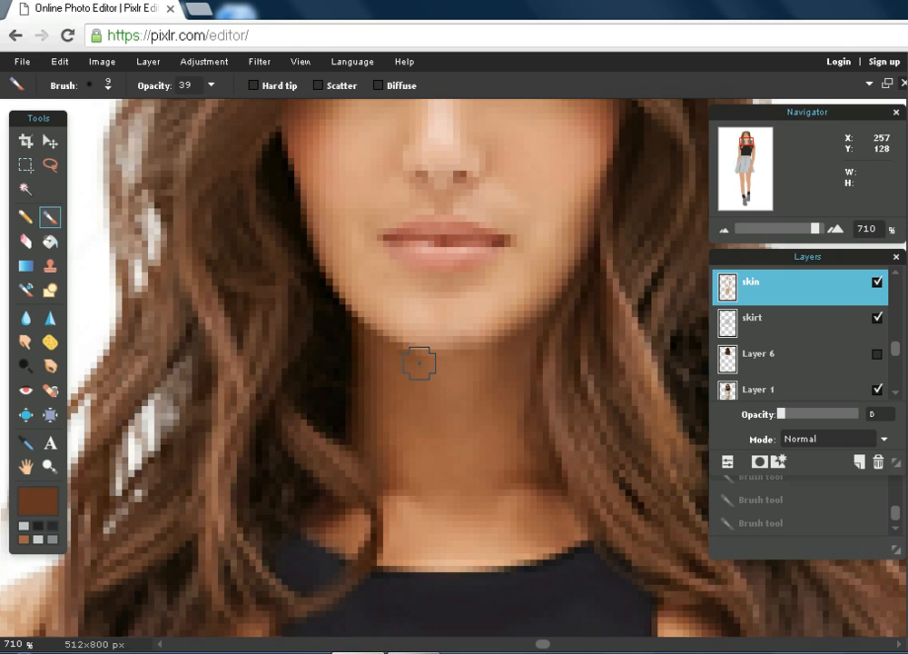
{"action": "left_click", "coordinate": [38, 501]}
{"action": "left_click", "coordinate": [450, 415]}
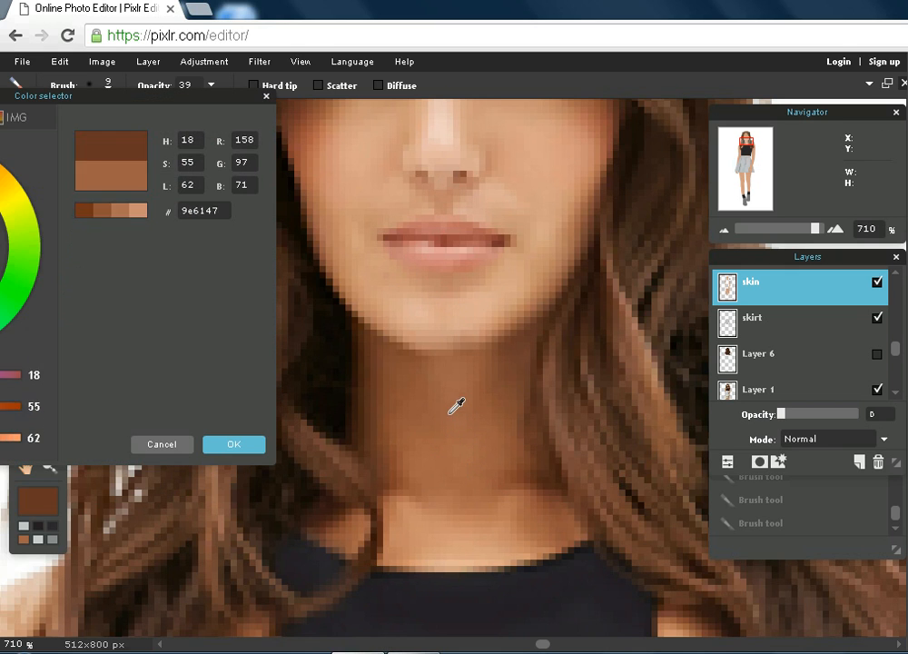
{"action": "left_click", "coordinate": [233, 445]}
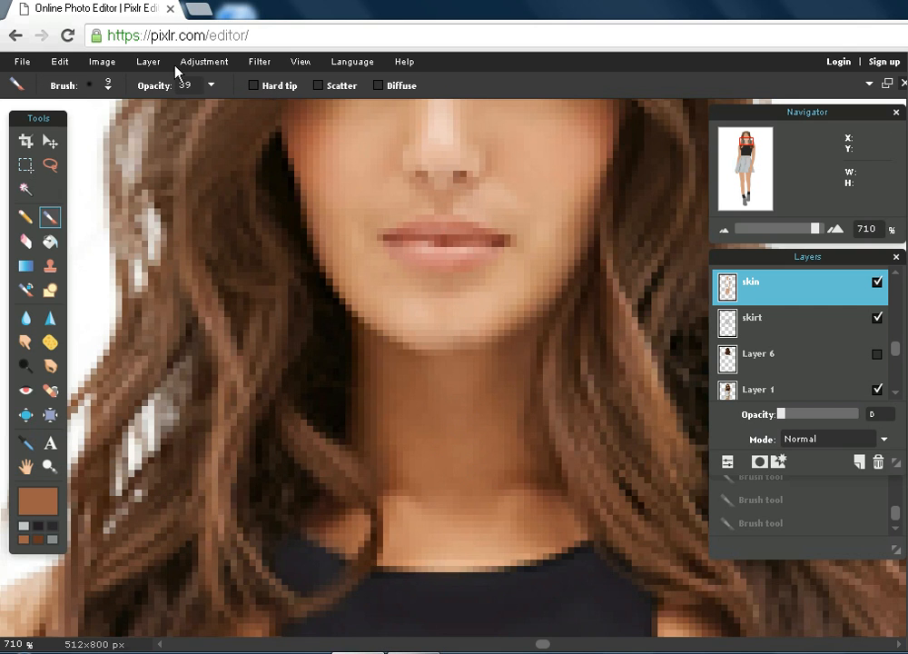
Paint brown shading over the neck on the skin layer at 27 brush opacity and set the layer's opacity to 100.
{"action": "left_click", "coordinate": [212, 86]}
{"action": "mouse_move", "coordinate": [162, 118]}
{"action": "left_mouse_down"}
{"action": "mouse_move", "coordinate": [138, 112]}
{"action": "mouse_move", "coordinate": [151, 116]}
{"action": "left_mouse_up"}
{"action": "left_click", "coordinate": [199, 9]}
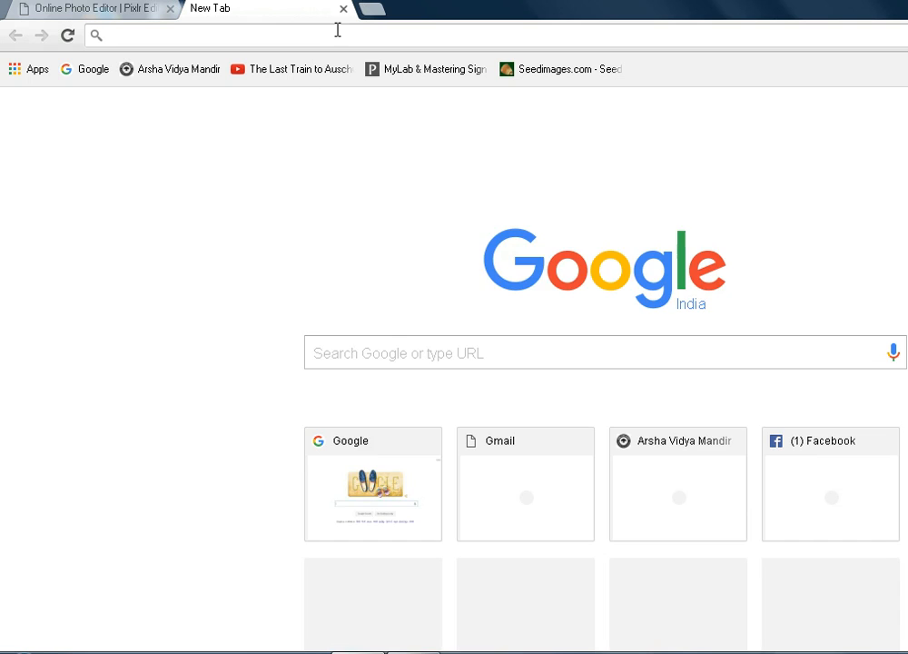
{"action": "left_click", "coordinate": [343, 9]}
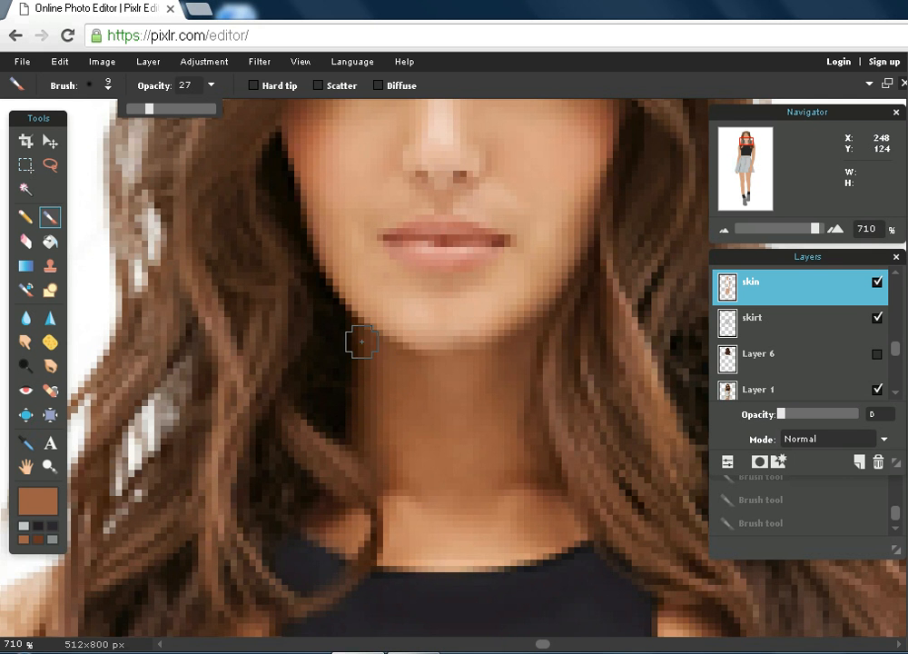
{"action": "mouse_move", "coordinate": [354, 350]}
{"action": "left_mouse_down"}
{"action": "mouse_move", "coordinate": [367, 445]}
{"action": "mouse_move", "coordinate": [380, 400]}
{"action": "mouse_move", "coordinate": [418, 477]}
{"action": "mouse_move", "coordinate": [454, 506]}
{"action": "mouse_move", "coordinate": [504, 460]}
{"action": "left_mouse_up"}
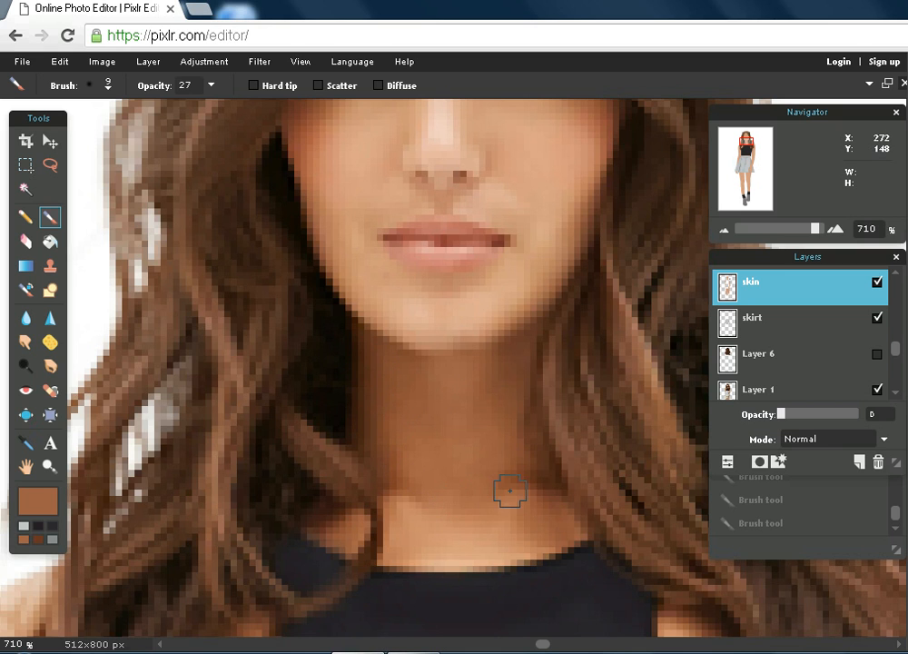
{"action": "mouse_move", "coordinate": [532, 375]}
{"action": "left_mouse_down"}
{"action": "mouse_move", "coordinate": [543, 334]}
{"action": "mouse_move", "coordinate": [493, 367]}
{"action": "mouse_move", "coordinate": [405, 371]}
{"action": "mouse_move", "coordinate": [369, 356]}
{"action": "mouse_move", "coordinate": [341, 318]}
{"action": "mouse_move", "coordinate": [369, 351]}
{"action": "left_mouse_up"}
{"action": "mouse_move", "coordinate": [561, 499]}
{"action": "left_mouse_down"}
{"action": "mouse_move", "coordinate": [500, 482]}
{"action": "mouse_move", "coordinate": [441, 498]}
{"action": "mouse_move", "coordinate": [361, 452]}
{"action": "mouse_move", "coordinate": [352, 426]}
{"action": "mouse_move", "coordinate": [511, 482]}
{"action": "left_mouse_up"}
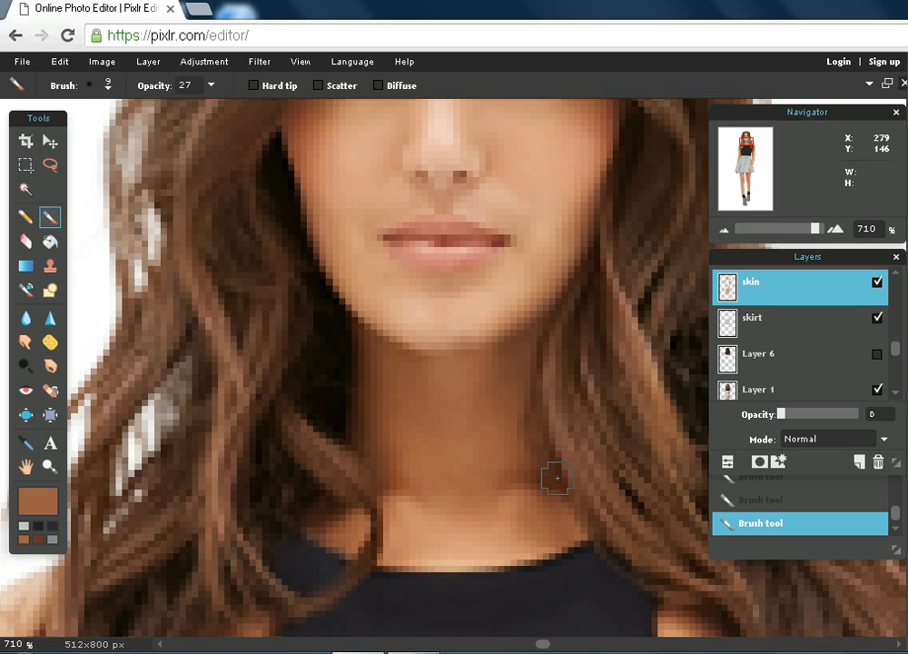
{"action": "left_click_drag", "start_coordinate": [778, 417], "coordinate": [854, 422]}
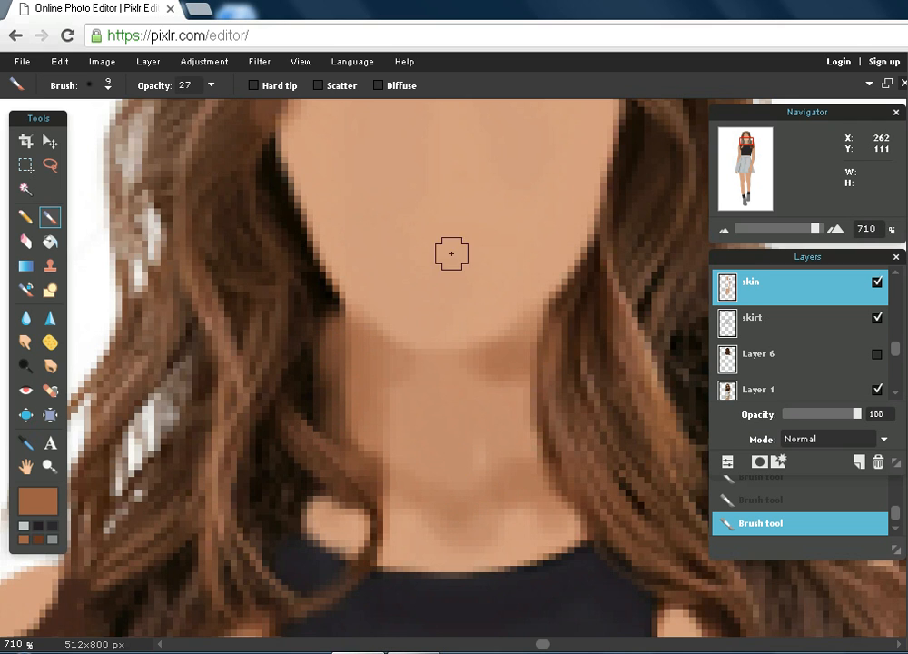
Turn on the visibility of Layer 6 with the flat brown hair and select that layer.
{"action": "left_click", "coordinate": [877, 354]}
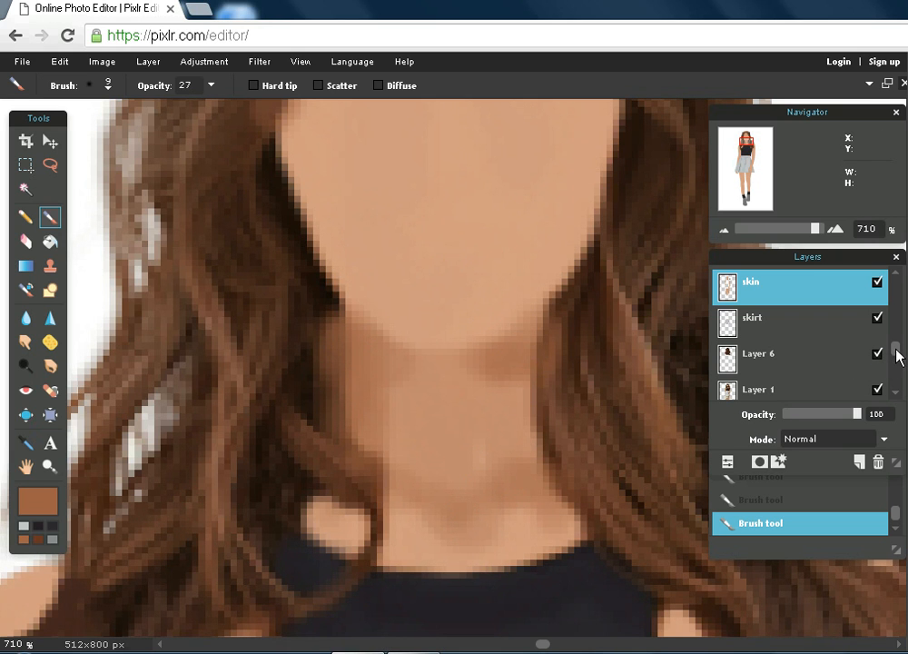
{"action": "left_click_drag", "start_coordinate": [801, 232], "coordinate": [761, 237]}
{"action": "mouse_move", "coordinate": [895, 350]}
{"action": "left_mouse_down"}
{"action": "mouse_move", "coordinate": [897, 387]}
{"action": "mouse_move", "coordinate": [897, 349]}
{"action": "left_mouse_up"}
{"action": "left_click", "coordinate": [814, 355]}
{"action": "left_click_drag", "start_coordinate": [805, 417], "coordinate": [869, 468]}
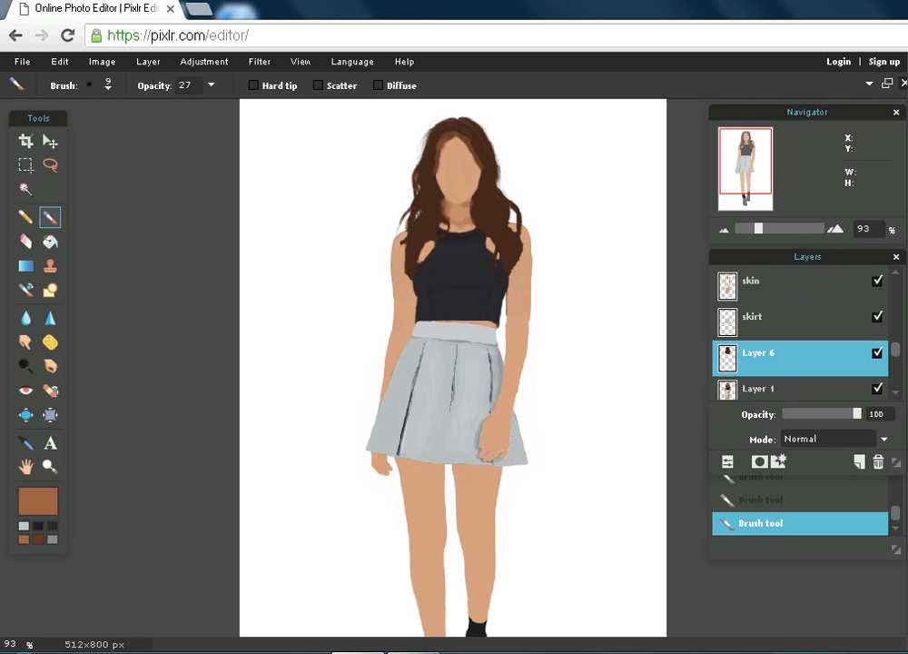
Sample the dark brown of the painted hair beside the face as the brush colour.
{"action": "left_click_drag", "start_coordinate": [898, 351], "coordinate": [900, 340]}
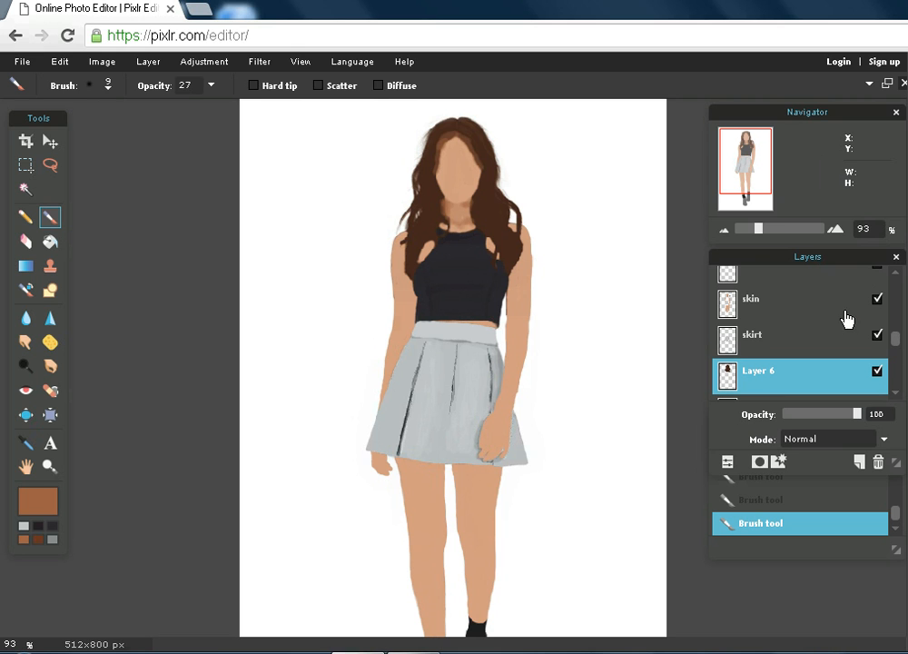
{"action": "left_click_drag", "start_coordinate": [758, 227], "coordinate": [781, 229]}
{"action": "left_click_drag", "start_coordinate": [757, 162], "coordinate": [756, 139]}
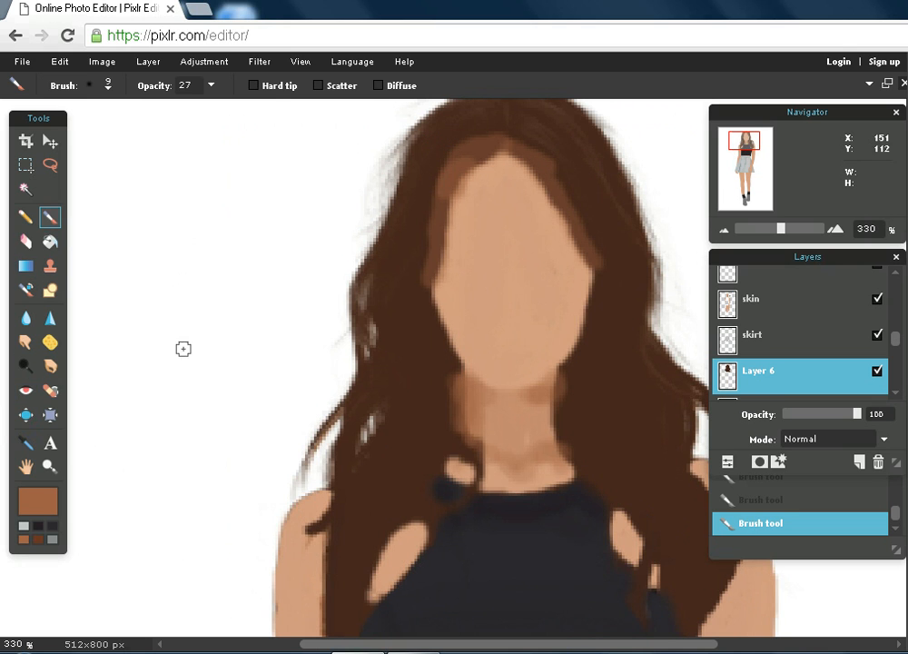
{"action": "left_click", "coordinate": [36, 511]}
{"action": "left_click", "coordinate": [406, 318]}
{"action": "left_click", "coordinate": [216, 444]}
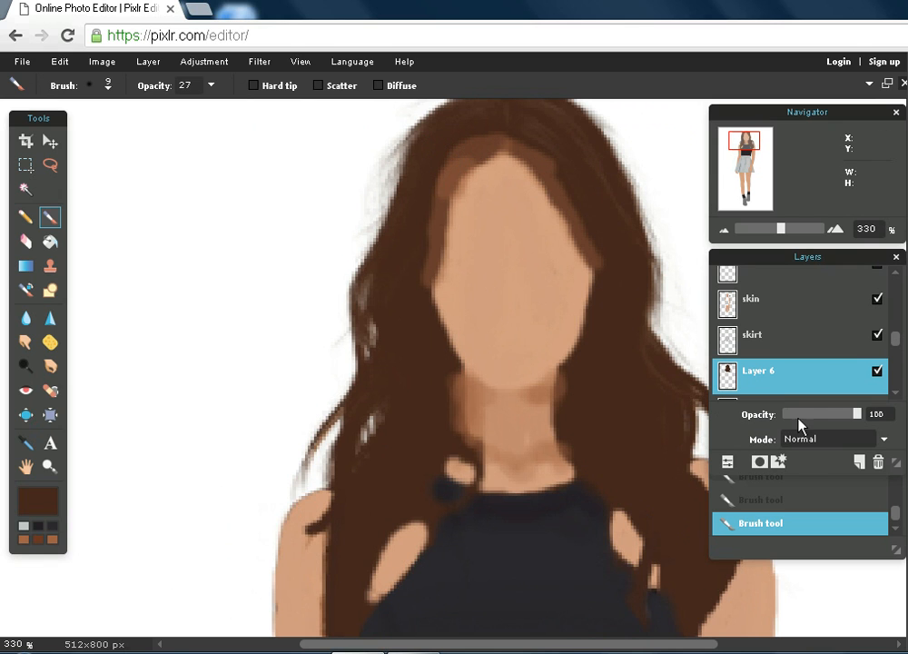
Erase the brown shading along both sides of the hairline on the skin layer with a soft size 20 eraser.
{"action": "left_click_drag", "start_coordinate": [899, 347], "coordinate": [900, 320]}
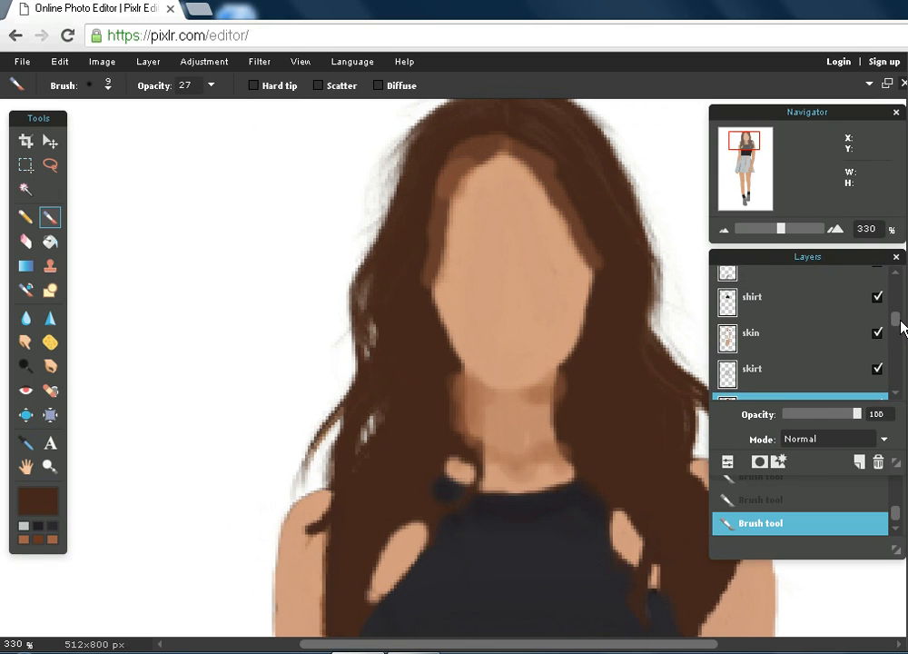
{"action": "left_click", "coordinate": [780, 334]}
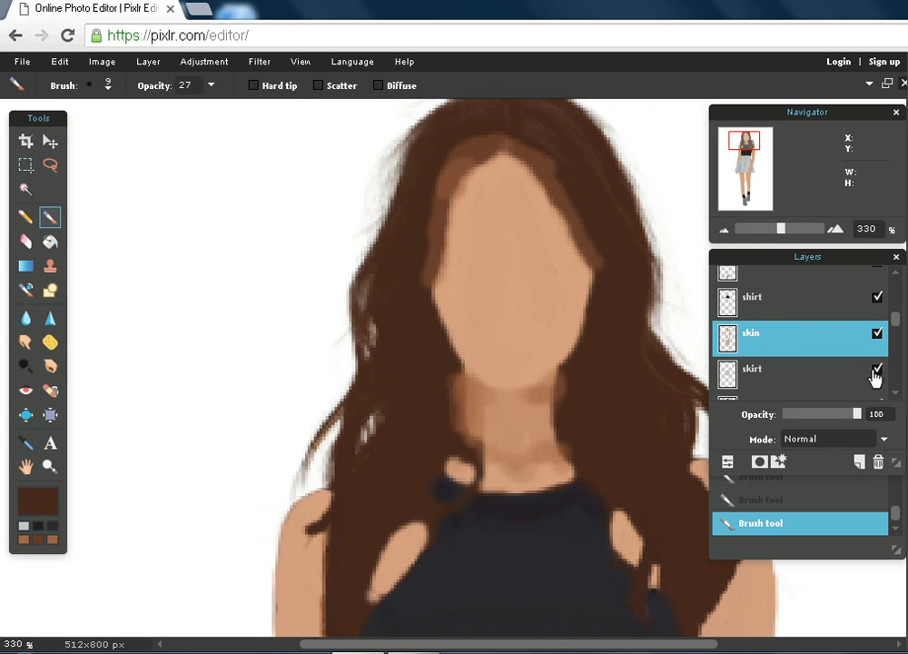
{"action": "left_click", "coordinate": [25, 241]}
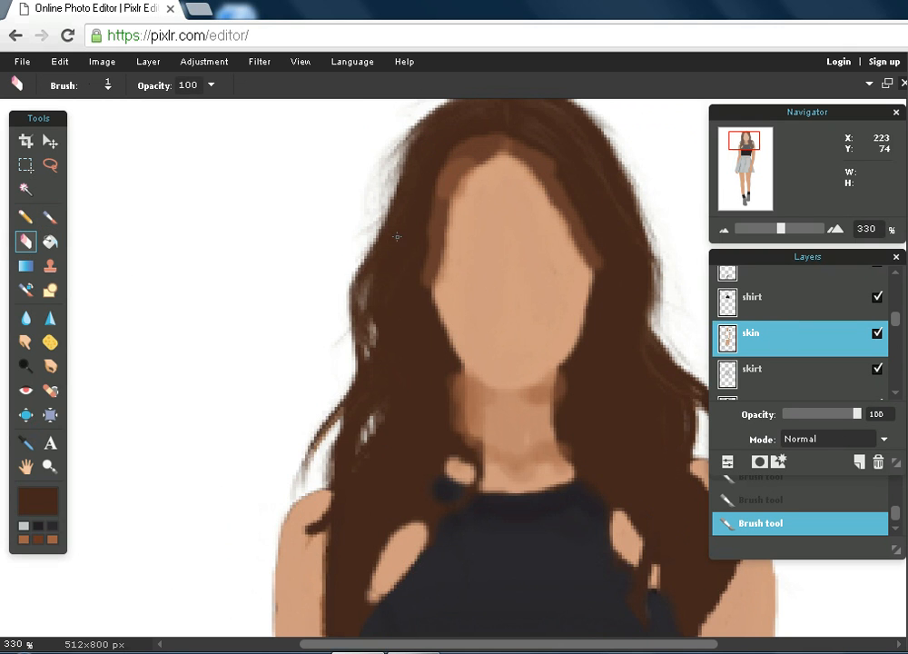
{"action": "left_click", "coordinate": [100, 86]}
{"action": "left_click", "coordinate": [163, 166]}
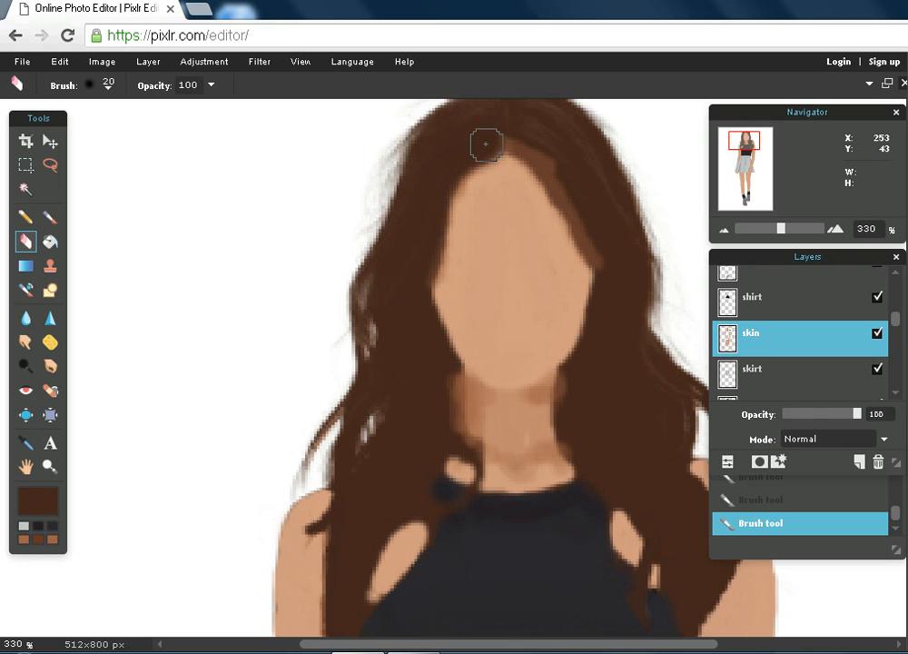
{"action": "left_click_drag", "start_coordinate": [584, 228], "coordinate": [609, 273]}
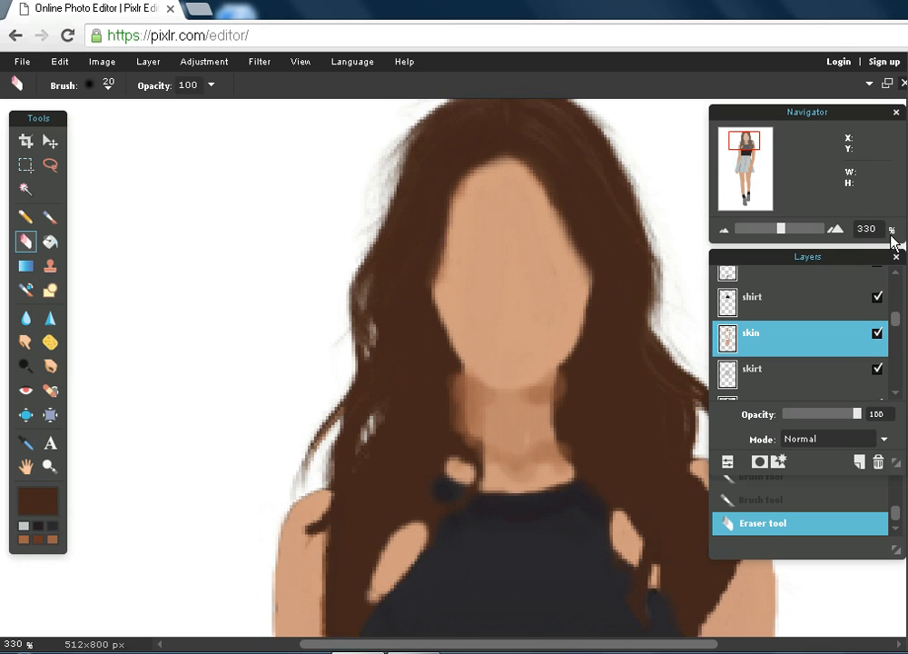
Switch to the Brush tool and sample the shaded skin tone #c2876e at the forehead's edge as the brush colour.
{"action": "left_click", "coordinate": [50, 216]}
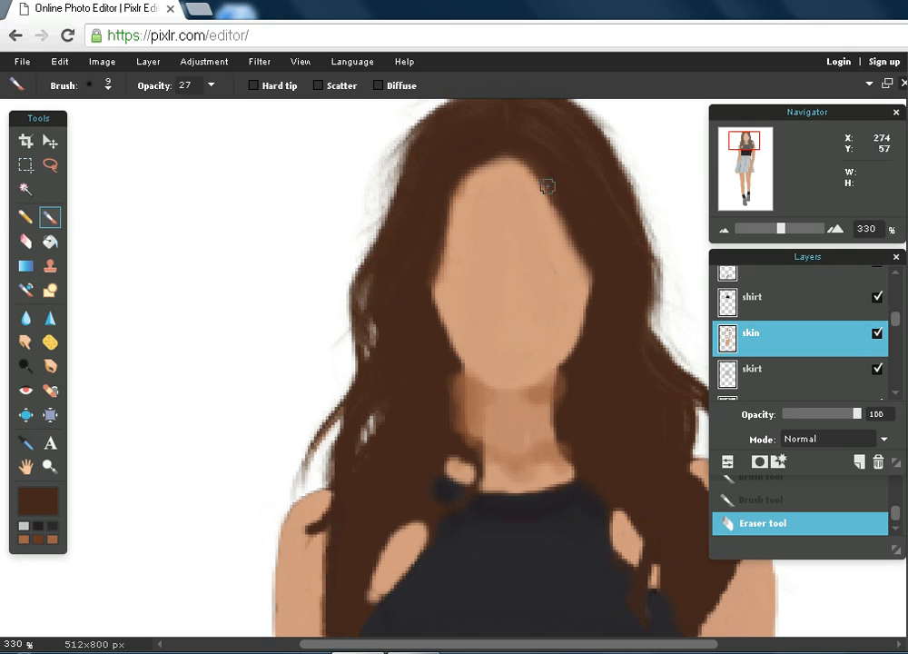
{"action": "left_click", "coordinate": [32, 500]}
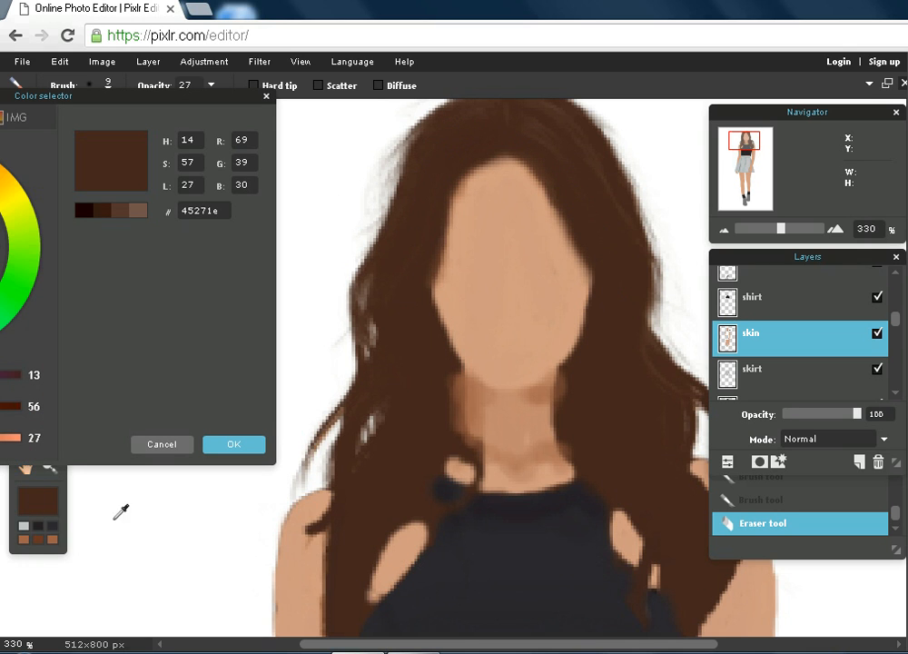
{"action": "left_click", "coordinate": [467, 193]}
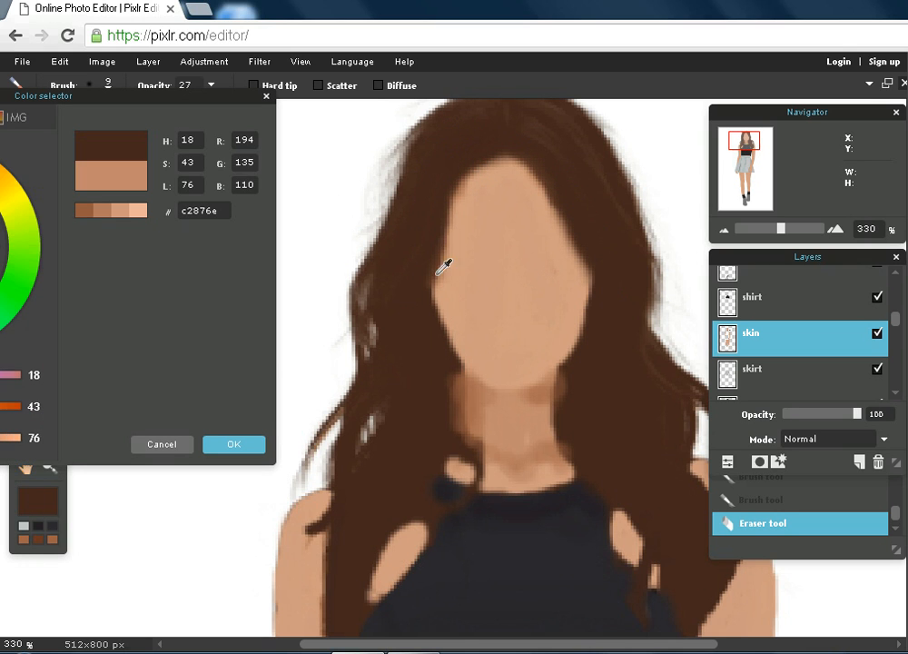
{"action": "left_click", "coordinate": [252, 445]}
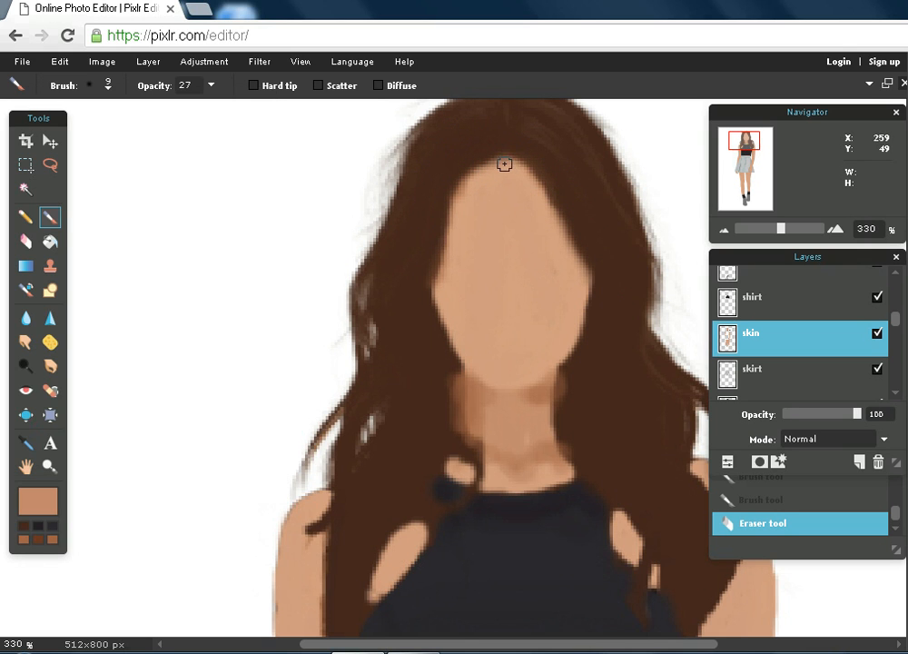
Paint soft skin-tone shading along the hairline on both sides of the forehead on the skin layer.
{"action": "left_click_drag", "start_coordinate": [448, 243], "coordinate": [441, 285]}
{"action": "left_click_drag", "start_coordinate": [514, 160], "coordinate": [584, 271]}
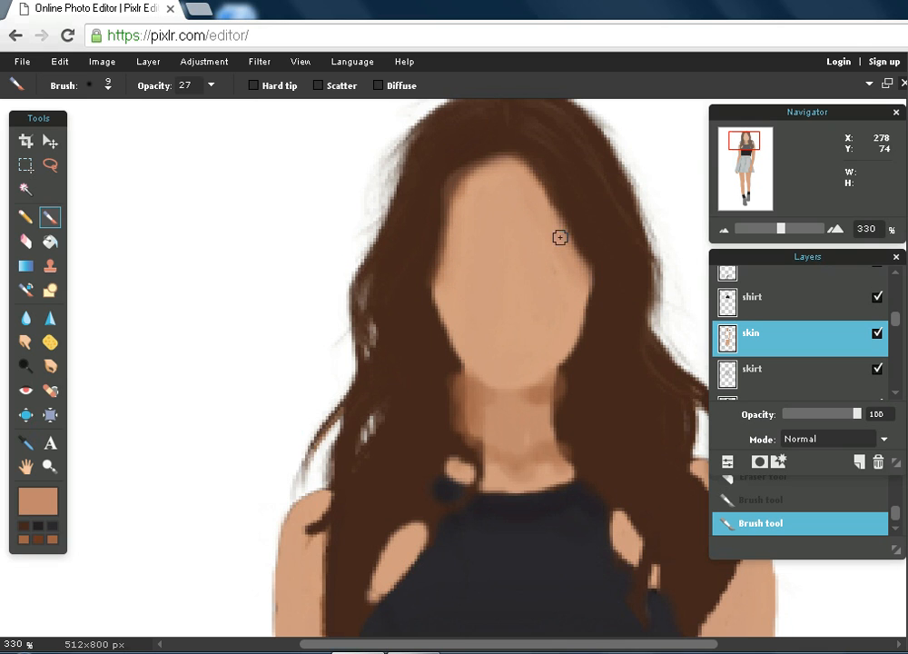
{"action": "left_click_drag", "start_coordinate": [542, 196], "coordinate": [587, 290]}
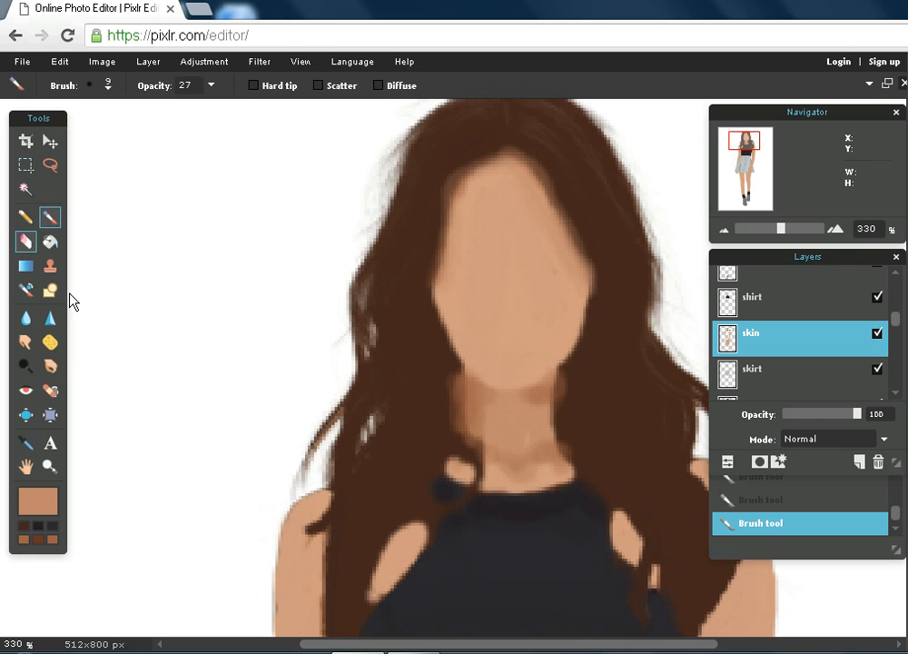
Cover the stray shading beside the neck with the recent dark brown hair colour and set the brush opacity to 100.
{"action": "left_click", "coordinate": [23, 526]}
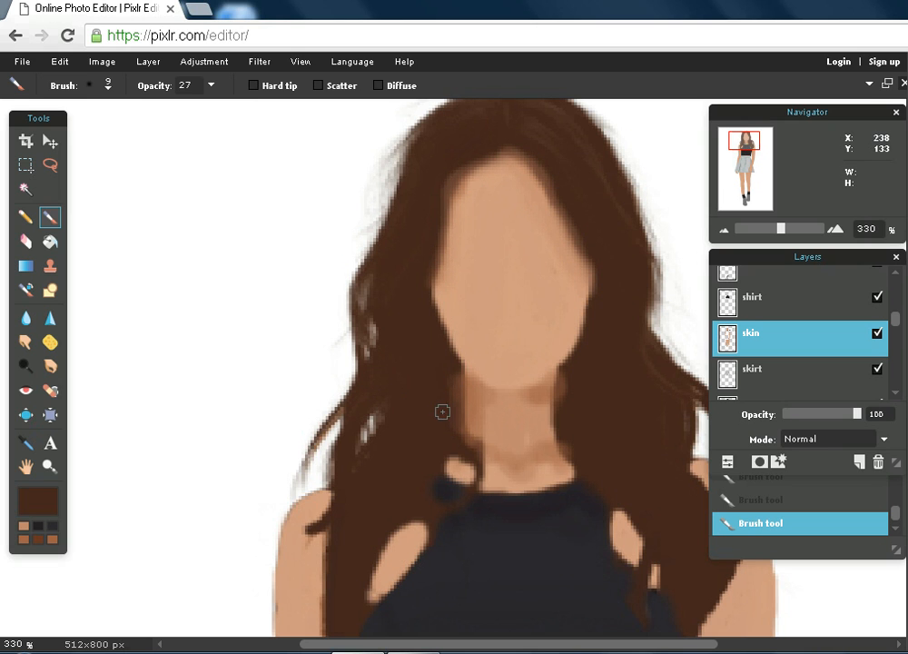
{"action": "left_click", "coordinate": [108, 85]}
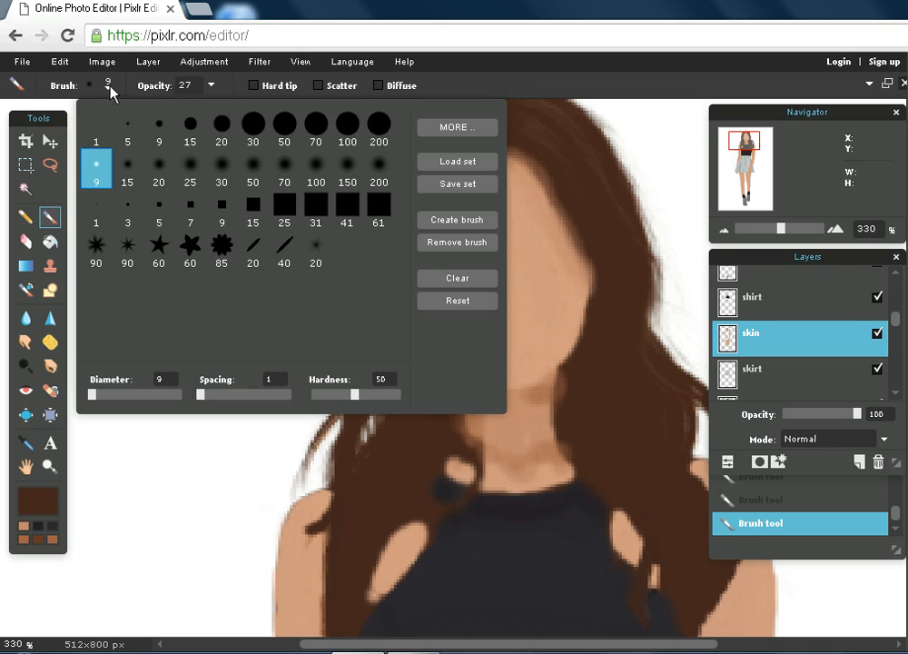
{"action": "left_click", "coordinate": [212, 85]}
{"action": "left_click_drag", "start_coordinate": [151, 109], "coordinate": [218, 109]}
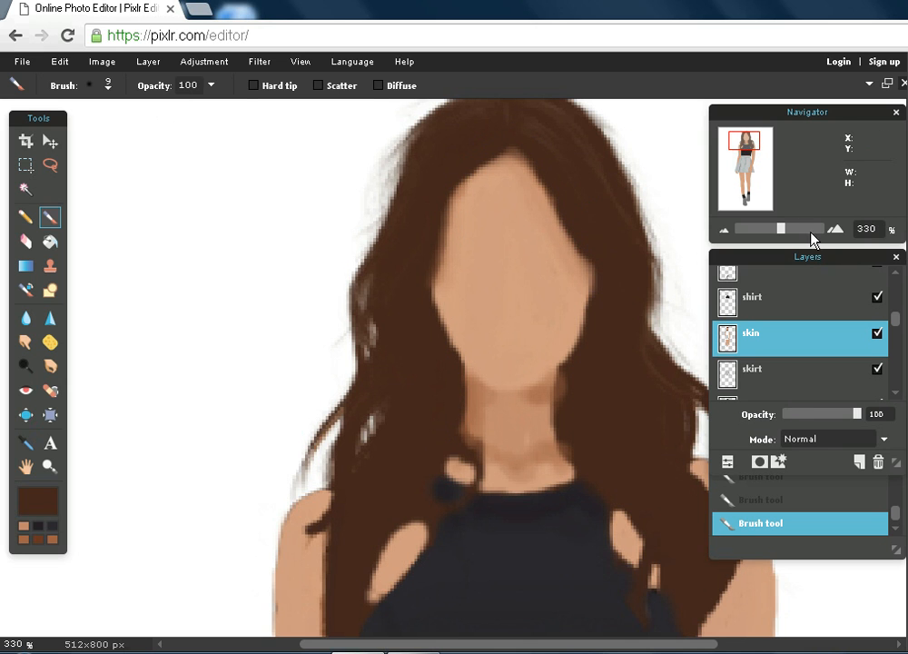
Undo the last dark brown brush stroke on the skin layer.
{"action": "left_click_drag", "start_coordinate": [782, 230], "coordinate": [759, 229]}
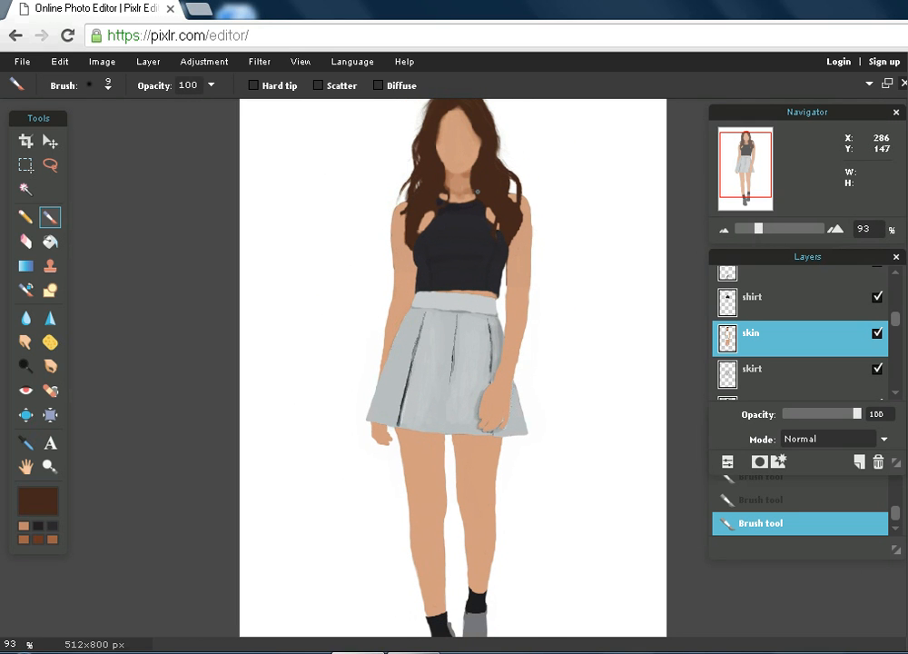
{"action": "left_click_drag", "start_coordinate": [744, 172], "coordinate": [745, 170]}
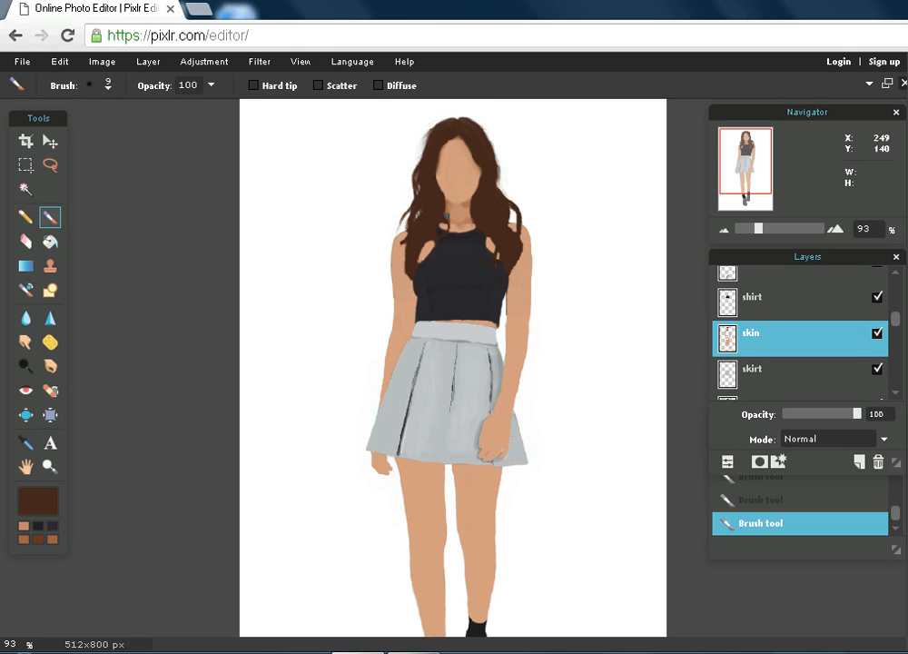
{"action": "left_click", "coordinate": [60, 64]}
{"action": "left_click", "coordinate": [66, 84]}
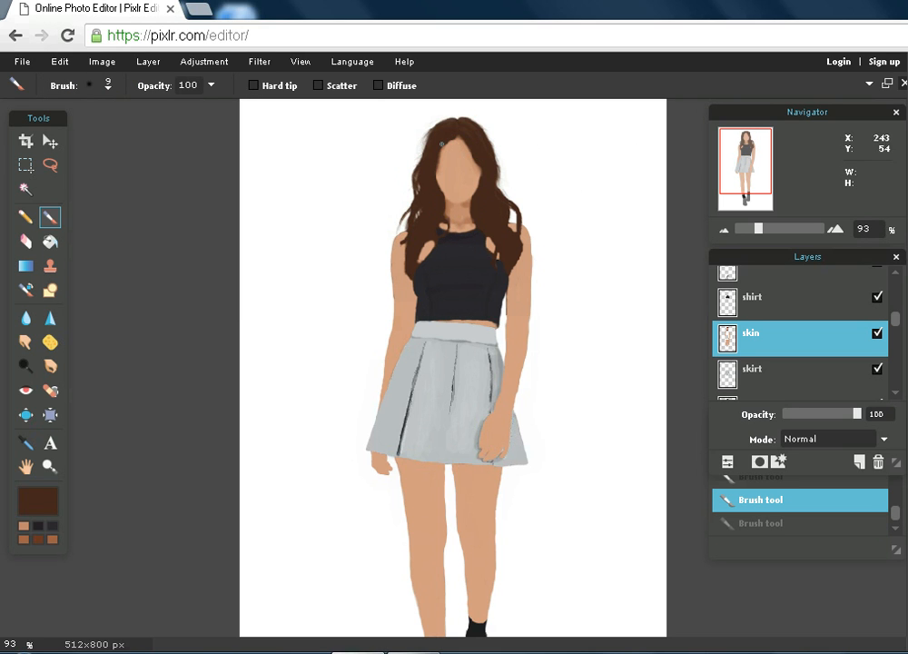
Redo the undone dark brown brush stroke on the skin layer.
{"action": "key", "text": "ctrl+y"}
{"action": "left_click_drag", "start_coordinate": [760, 229], "coordinate": [763, 237]}
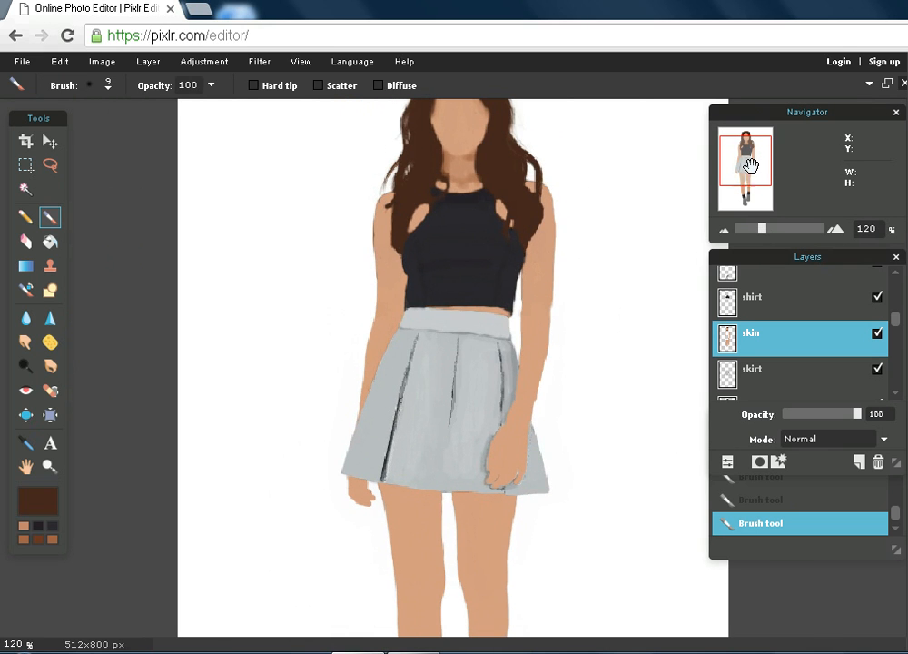
{"action": "left_click_drag", "start_coordinate": [744, 178], "coordinate": [745, 172]}
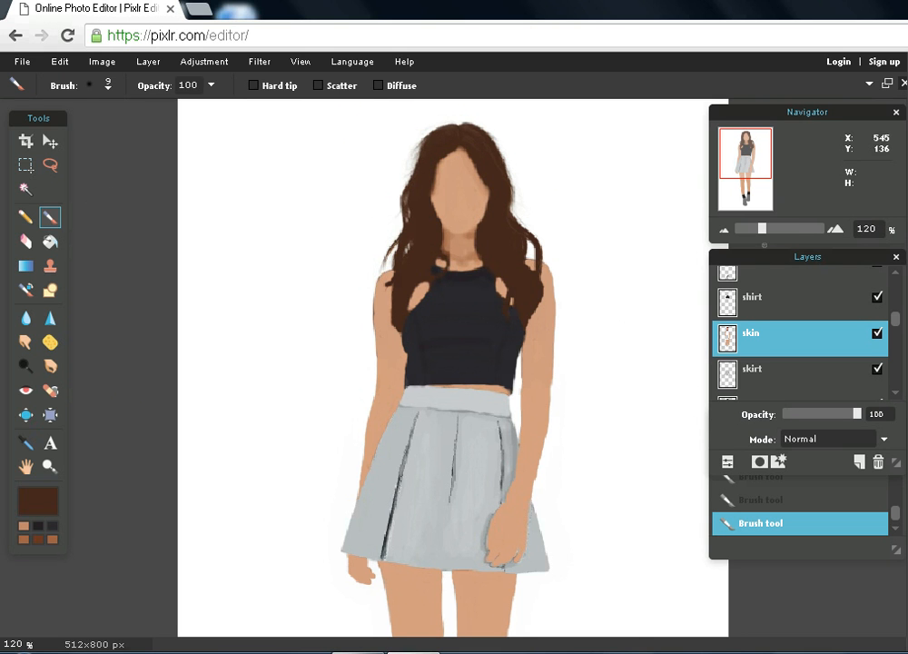
Reveal the photo's forehead by setting the skin layer's opacity to 0 and hiding Layer 6.
{"action": "left_click_drag", "start_coordinate": [762, 230], "coordinate": [820, 229]}
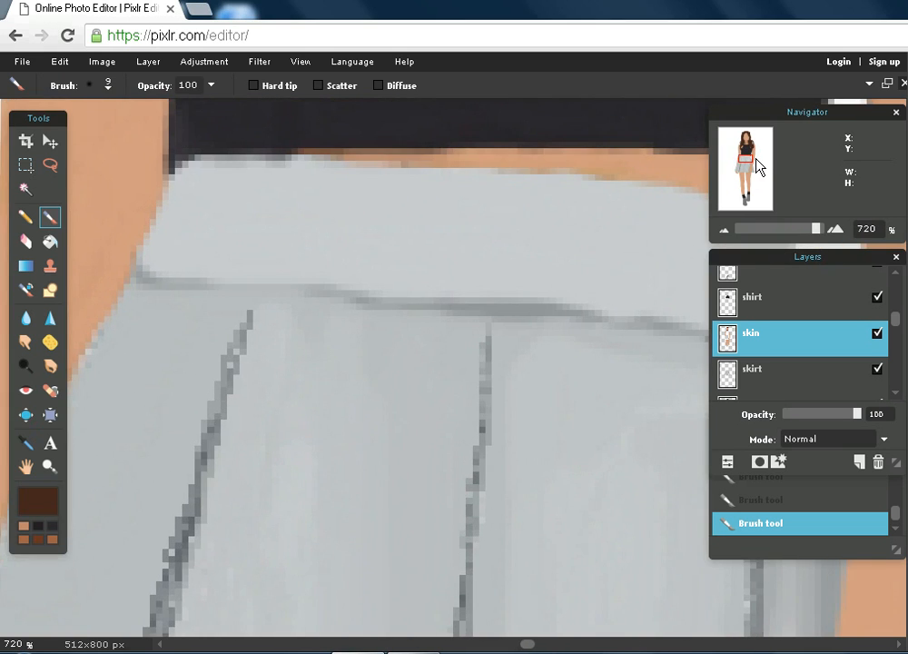
{"action": "left_click_drag", "start_coordinate": [747, 154], "coordinate": [747, 132]}
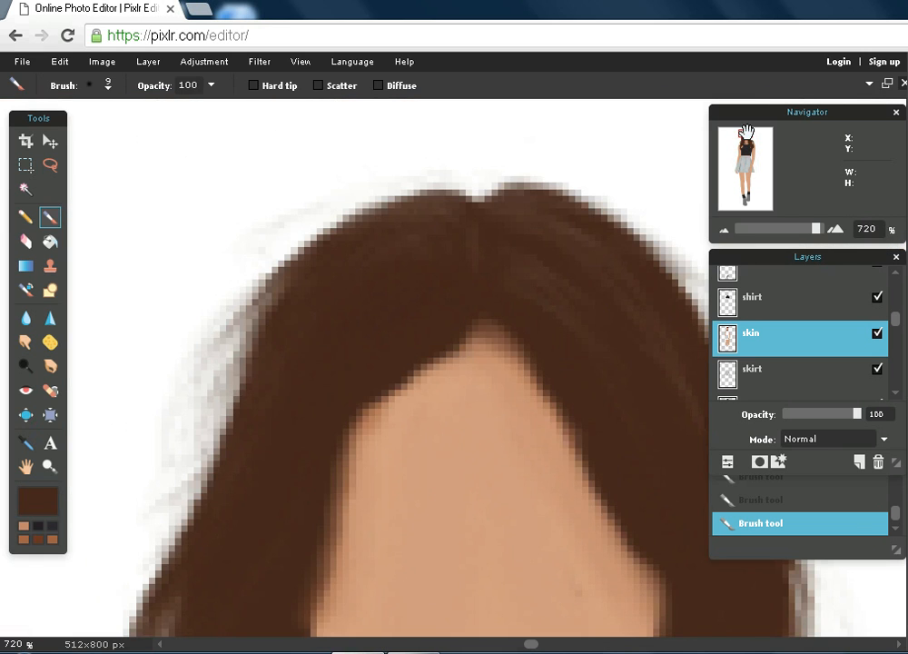
{"action": "left_click_drag", "start_coordinate": [858, 416], "coordinate": [780, 419]}
{"action": "left_click_drag", "start_coordinate": [897, 325], "coordinate": [898, 349]}
{"action": "left_click", "coordinate": [876, 366]}
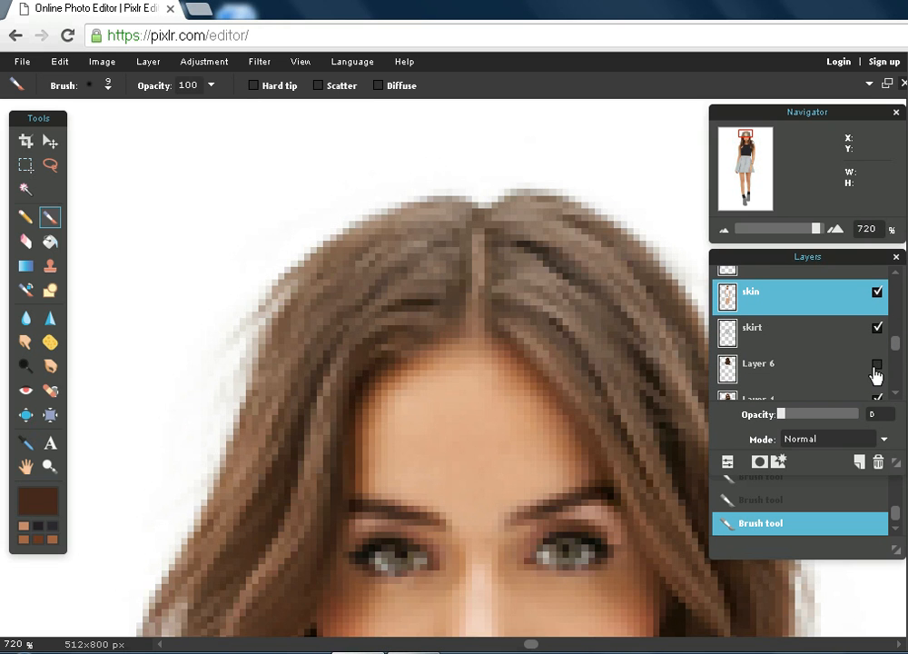
Sample a darker brown skin shade from the photo's forehead edge as the brush colour and set the brush opacity to 54.
{"action": "left_click", "coordinate": [55, 505]}
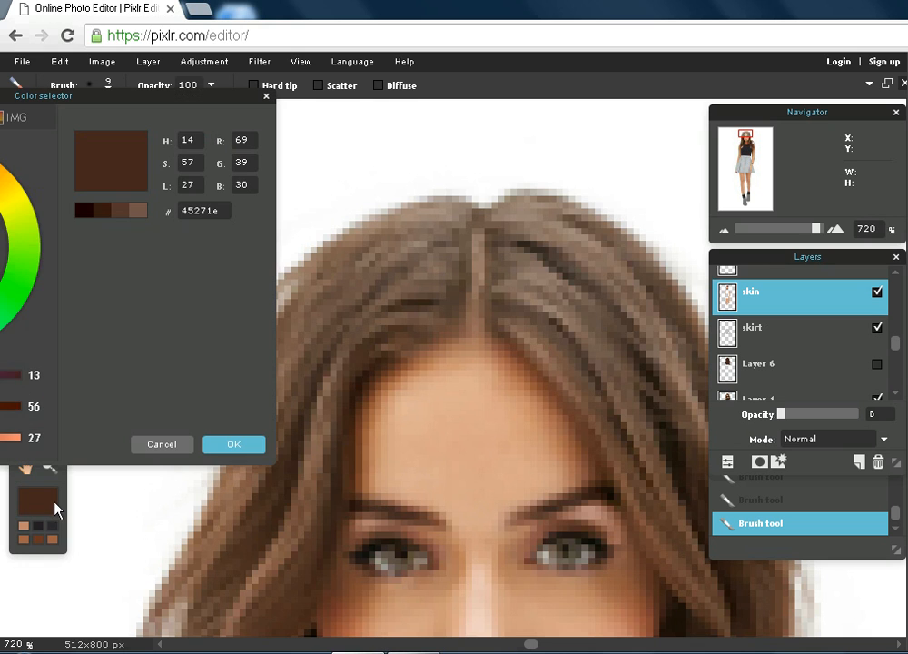
{"action": "left_click", "coordinate": [384, 411]}
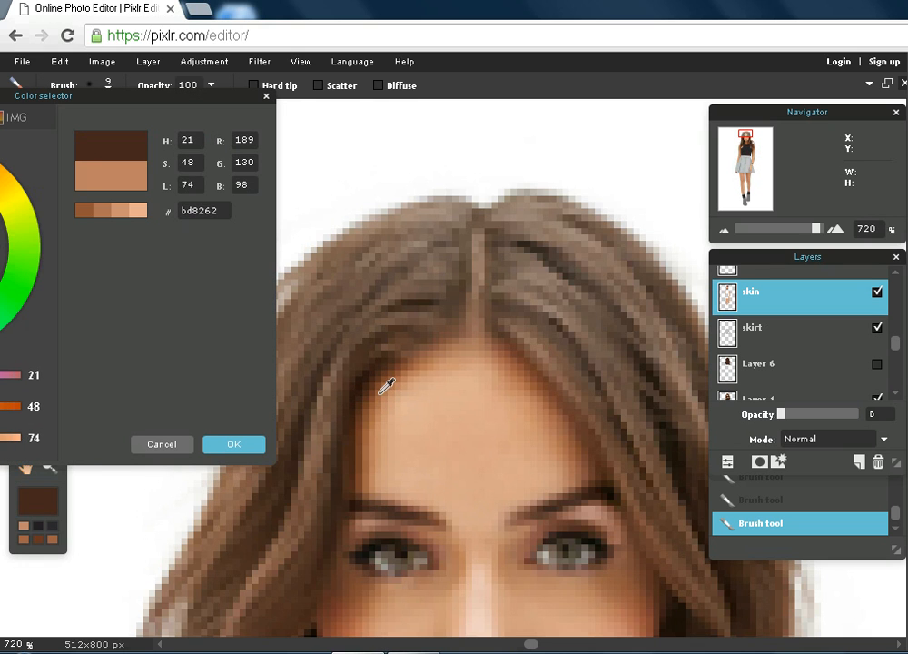
{"action": "left_click", "coordinate": [235, 446]}
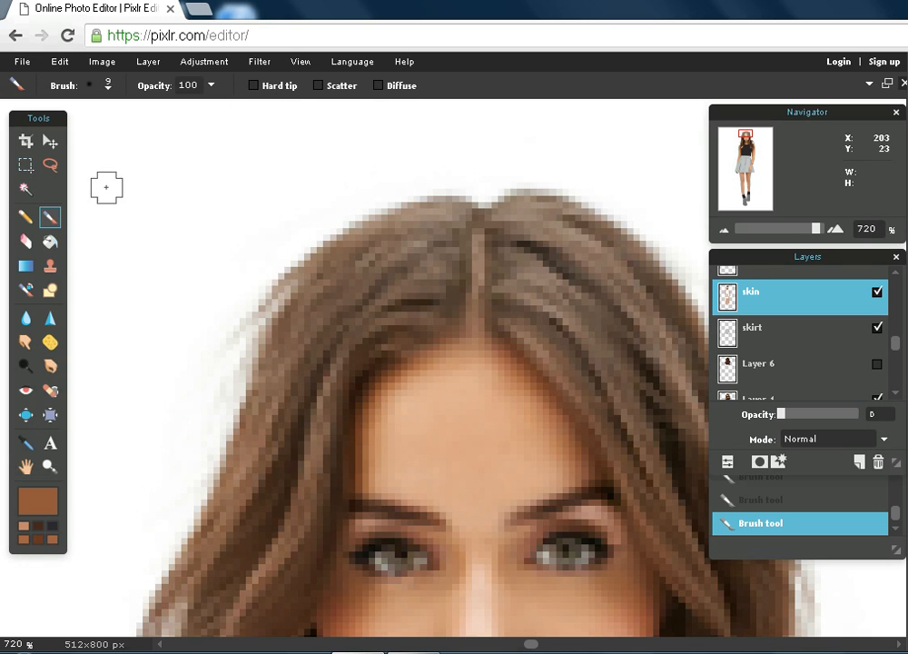
{"action": "left_click", "coordinate": [212, 85]}
{"action": "left_click_drag", "start_coordinate": [215, 111], "coordinate": [178, 115]}
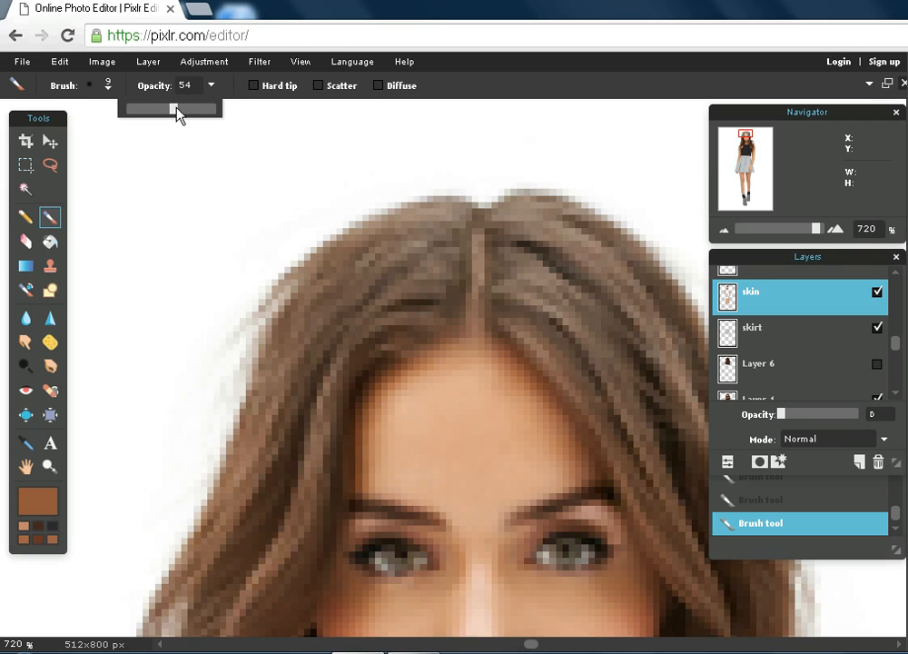
Paint brown shading along both sides of the forehead's hairline, then restore the skin layer's opacity to 100 and show Layer 6.
{"action": "left_click", "coordinate": [459, 358]}
{"action": "mouse_move", "coordinate": [406, 369]}
{"action": "left_mouse_down"}
{"action": "mouse_move", "coordinate": [374, 412]}
{"action": "mouse_move", "coordinate": [365, 464]}
{"action": "left_mouse_up"}
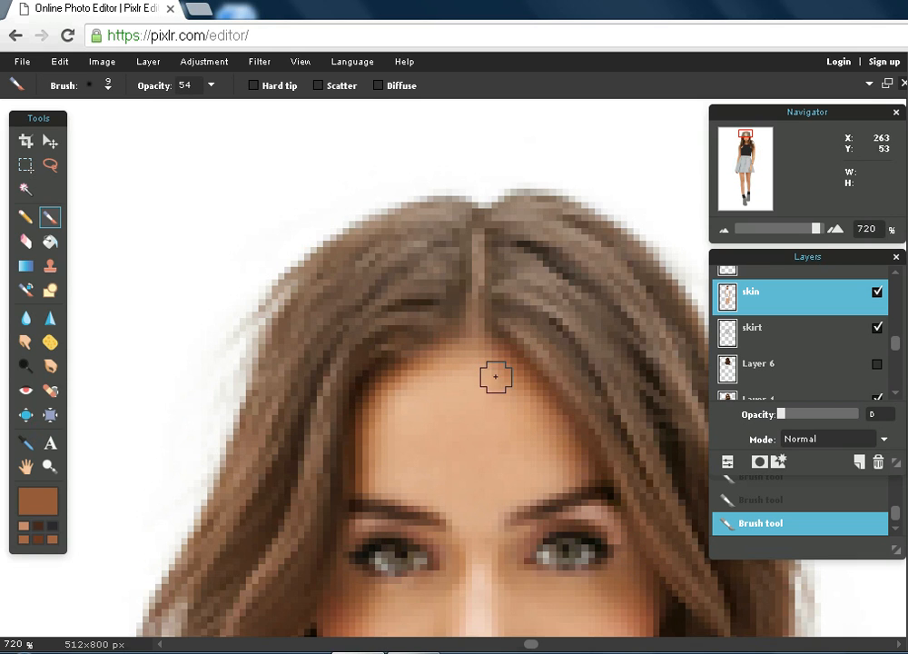
{"action": "left_click_drag", "start_coordinate": [784, 418], "coordinate": [850, 432]}
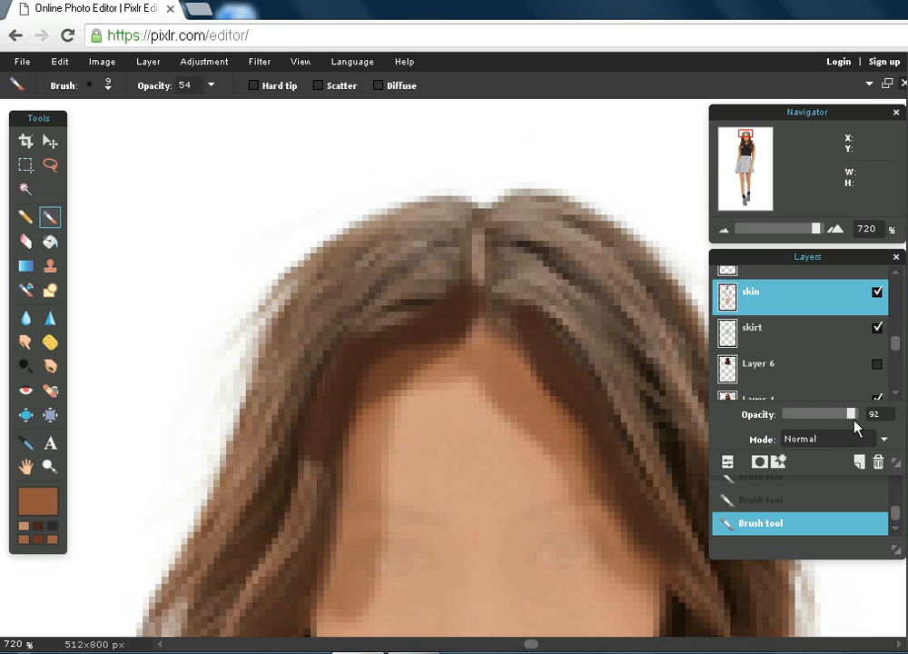
{"action": "left_click_drag", "start_coordinate": [854, 415], "coordinate": [867, 415]}
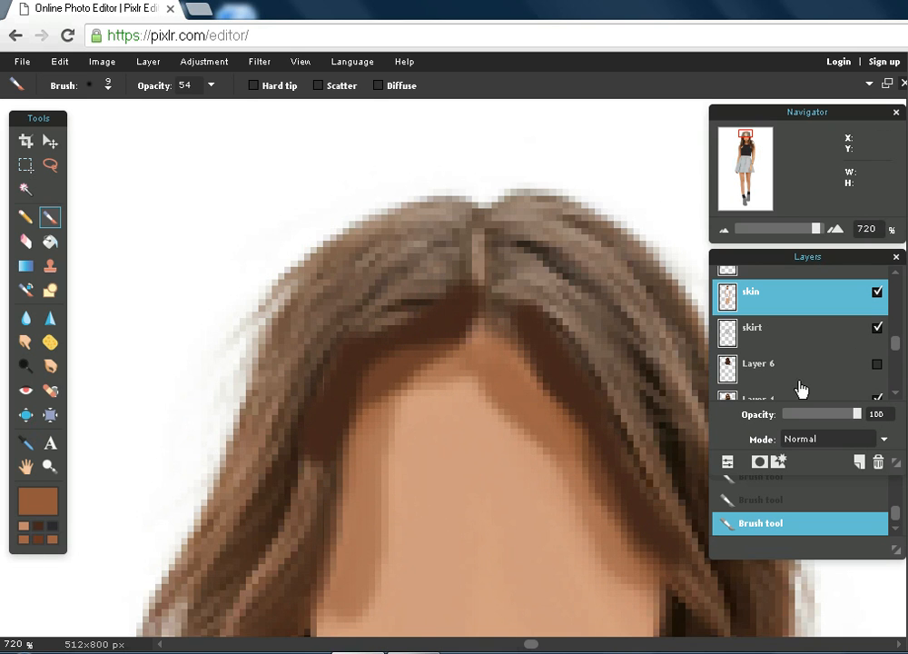
{"action": "left_click", "coordinate": [877, 364]}
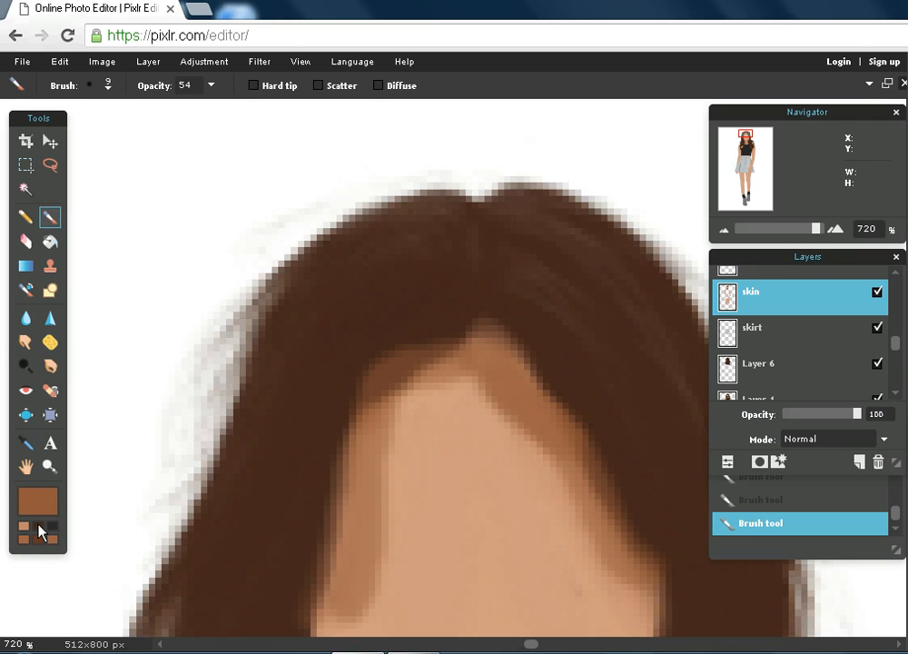
{"action": "left_click", "coordinate": [40, 527]}
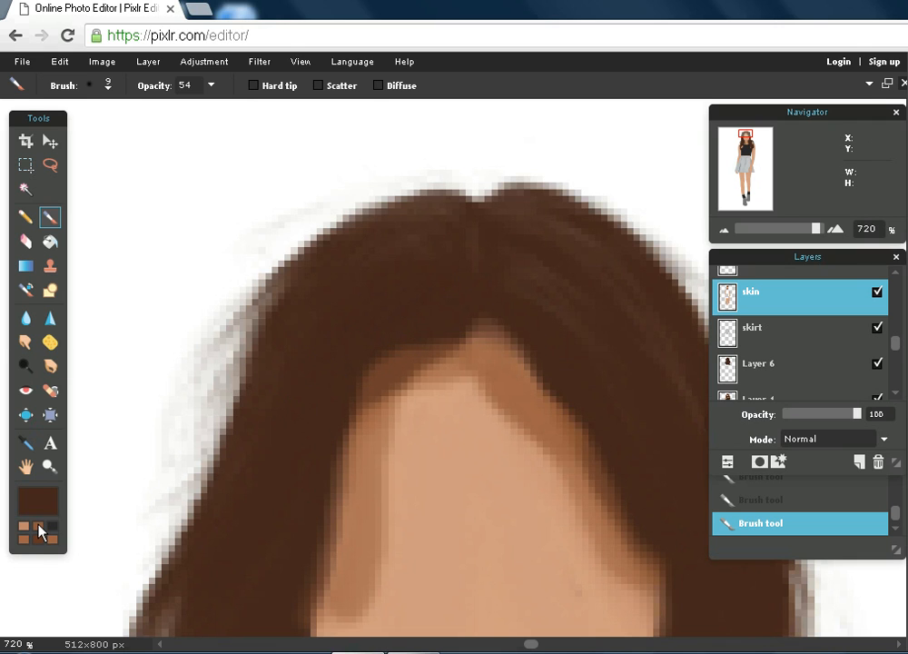
{"action": "left_click", "coordinate": [777, 379]}
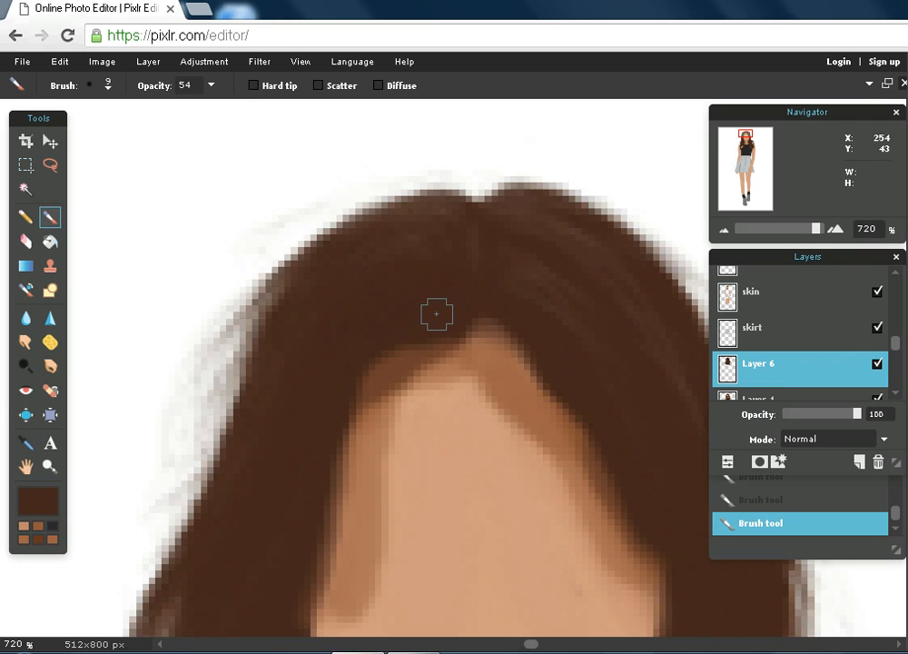
{"action": "left_click", "coordinate": [760, 292]}
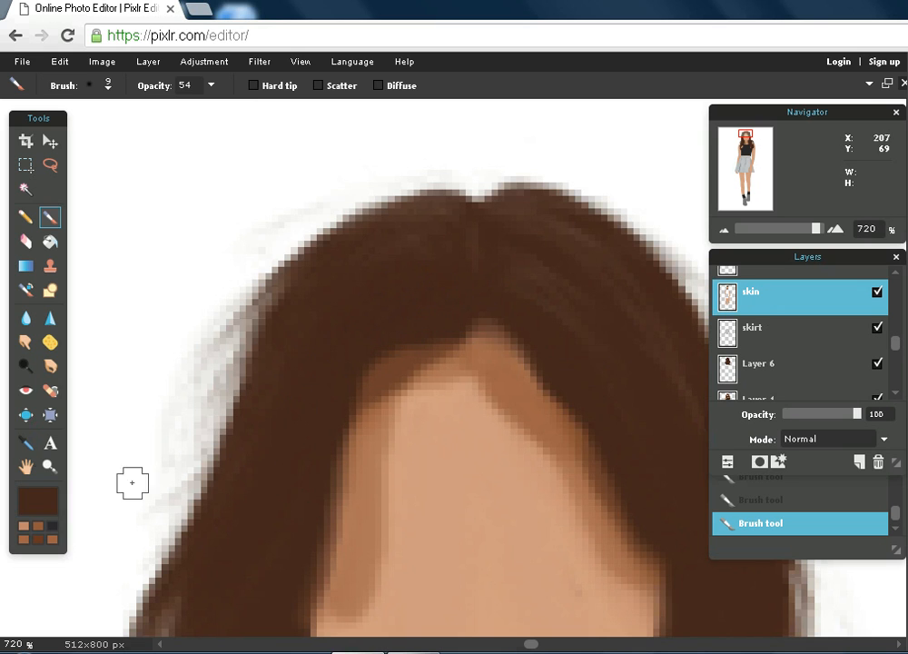
Erase the brown shading that spills onto the hair above the forehead on the skin layer, using a size 20 eraser.
{"action": "left_click", "coordinate": [26, 241]}
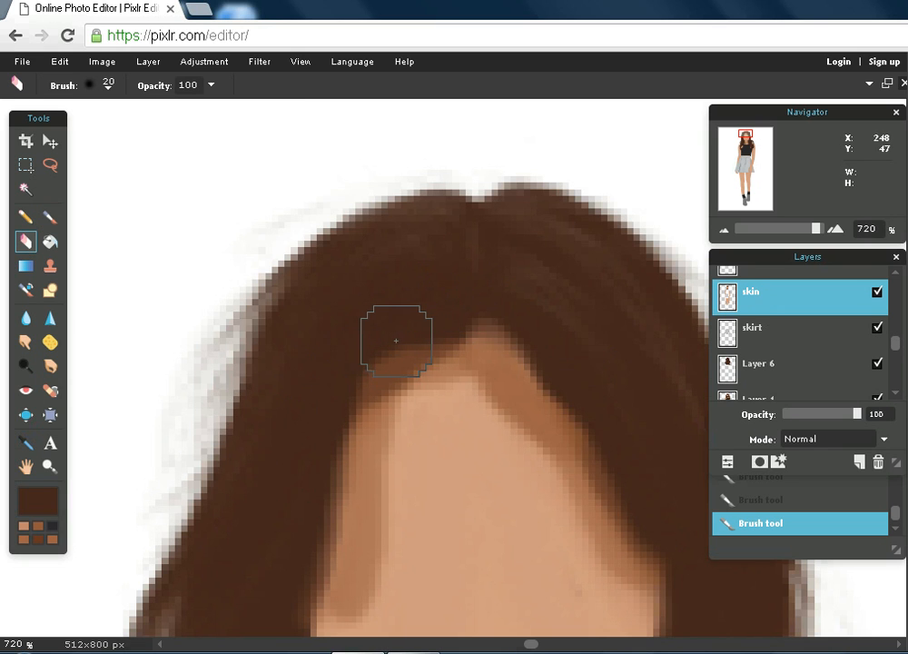
{"action": "mouse_move", "coordinate": [318, 386]}
{"action": "left_mouse_down"}
{"action": "mouse_move", "coordinate": [348, 345]}
{"action": "mouse_move", "coordinate": [450, 306]}
{"action": "mouse_move", "coordinate": [349, 359]}
{"action": "mouse_move", "coordinate": [300, 370]}
{"action": "left_mouse_up"}
{"action": "scroll", "coordinate": [897, 348], "scroll_direction": "down", "scroll_amount": 1}
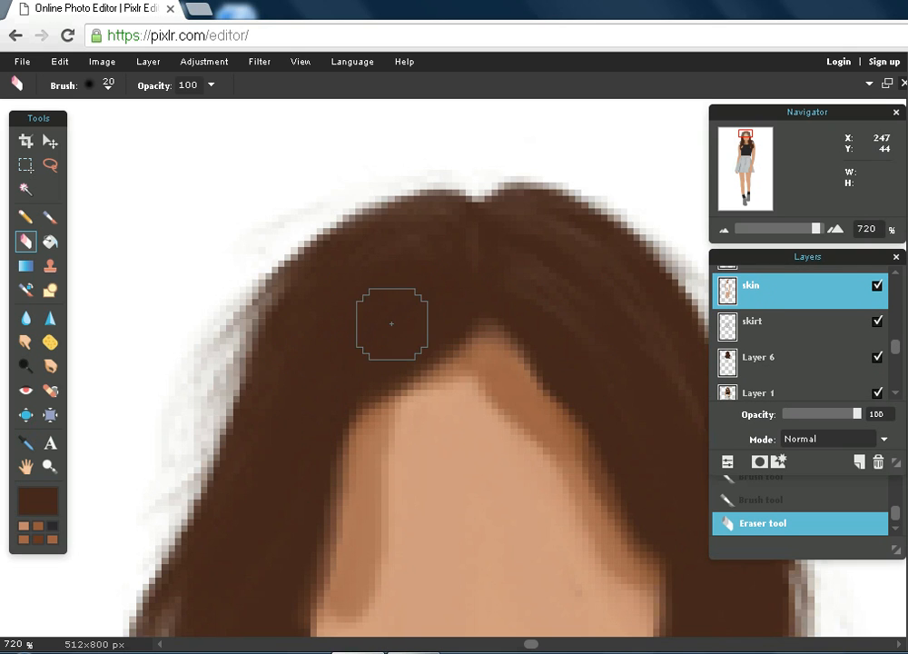
{"action": "left_click_drag", "start_coordinate": [313, 389], "coordinate": [273, 453]}
Choose the recently used light skin tone as the painting colour for the face.
{"action": "left_click_drag", "start_coordinate": [895, 348], "coordinate": [895, 358]}
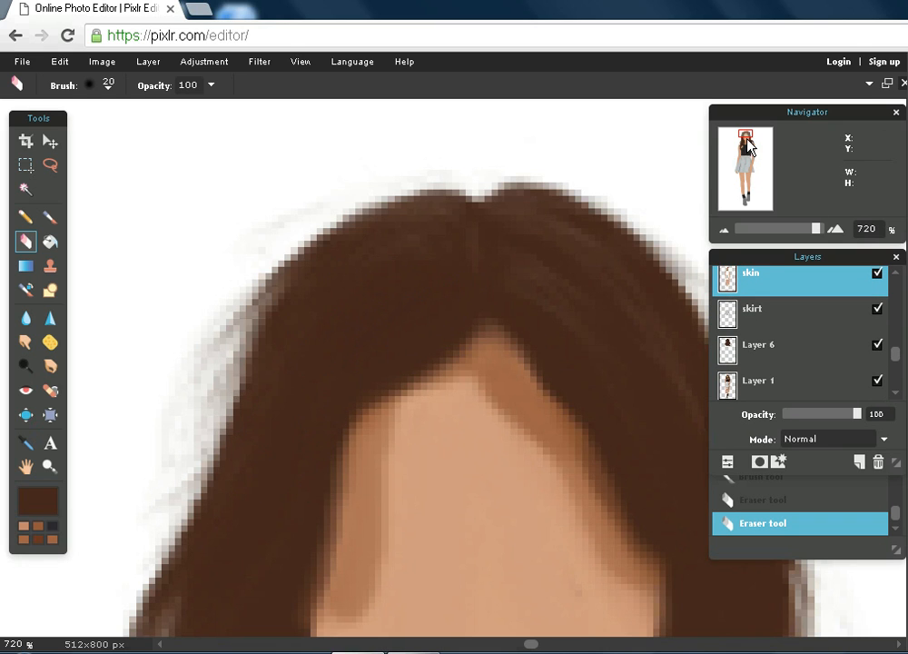
{"action": "left_click_drag", "start_coordinate": [744, 133], "coordinate": [747, 133]}
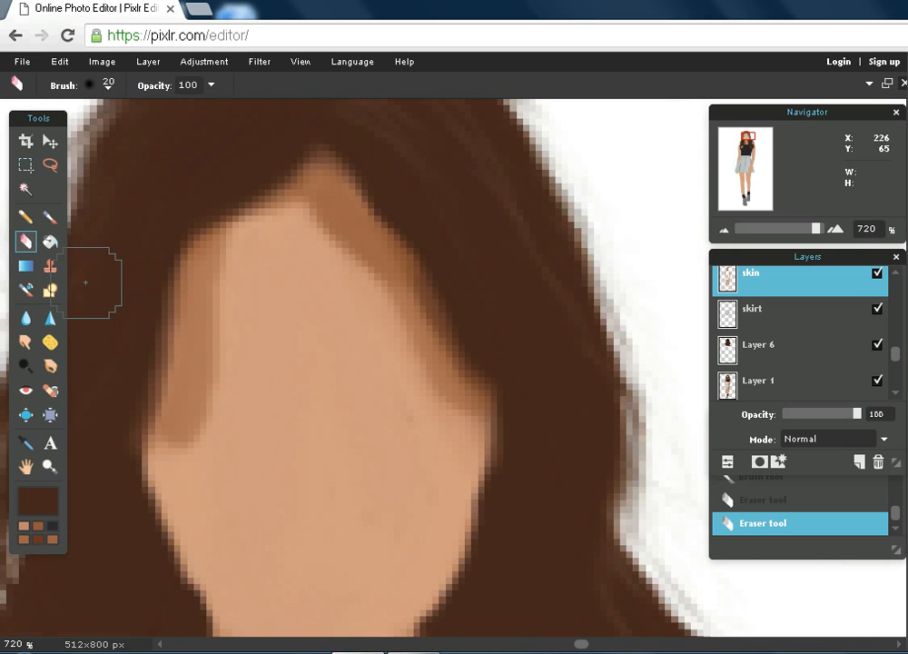
{"action": "left_click", "coordinate": [24, 526]}
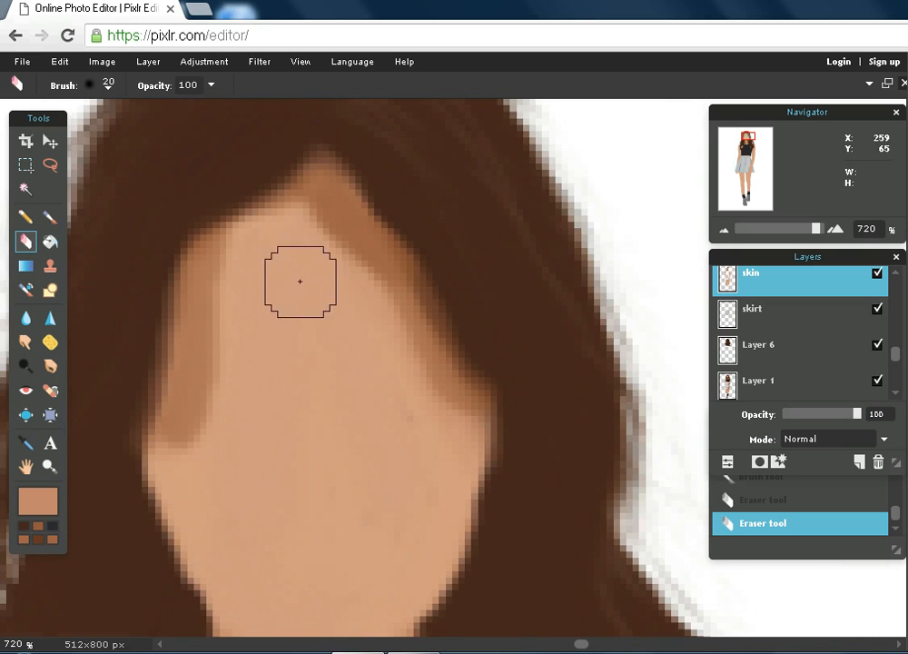
{"action": "mouse_move", "coordinate": [276, 219]}
{"action": "left_mouse_down"}
{"action": "mouse_move", "coordinate": [286, 207]}
{"action": "mouse_move", "coordinate": [260, 234]}
{"action": "left_mouse_up"}
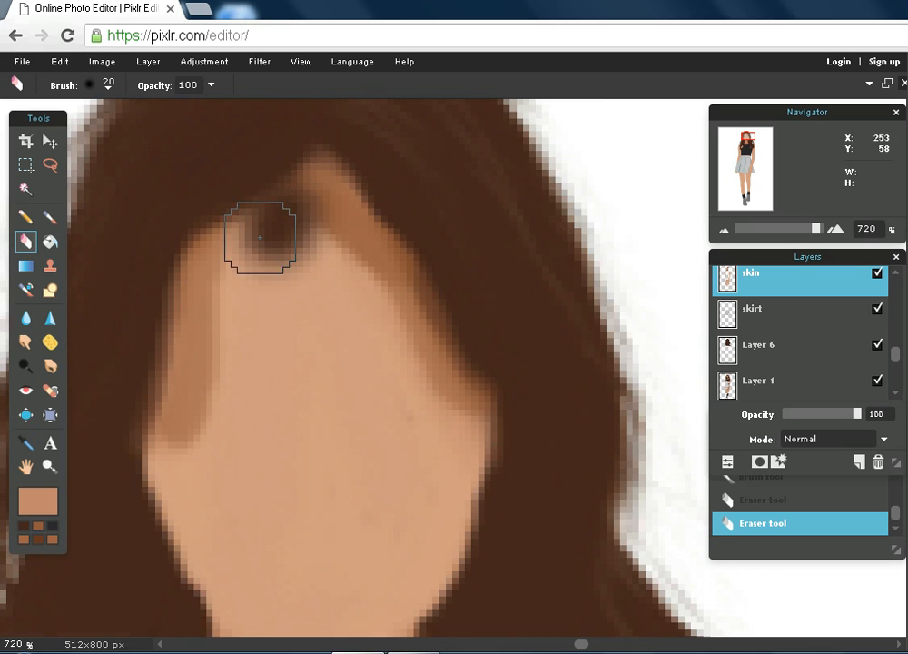
{"action": "left_click", "coordinate": [61, 61]}
{"action": "left_click", "coordinate": [64, 82]}
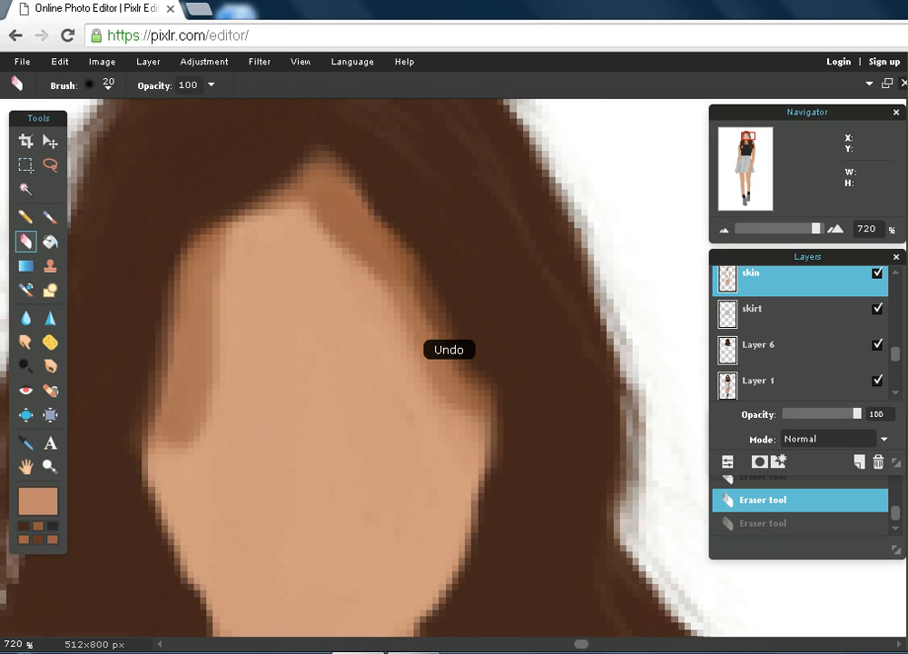
Soften the brown forehead shading with light skin-tone Brush strokes along the hairline at opacity 54.
{"action": "left_click", "coordinate": [50, 217]}
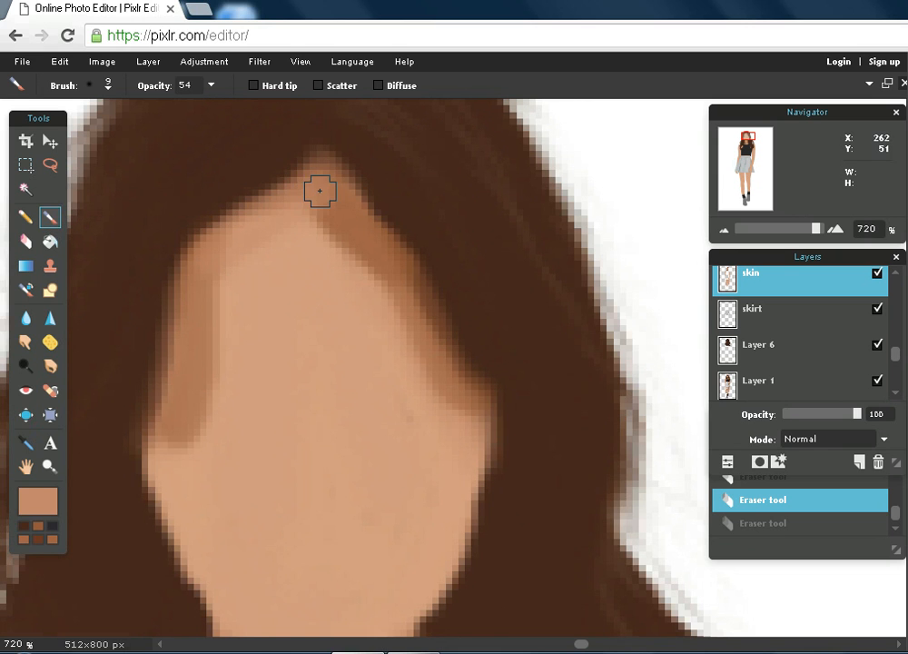
{"action": "left_click_drag", "start_coordinate": [193, 293], "coordinate": [228, 283]}
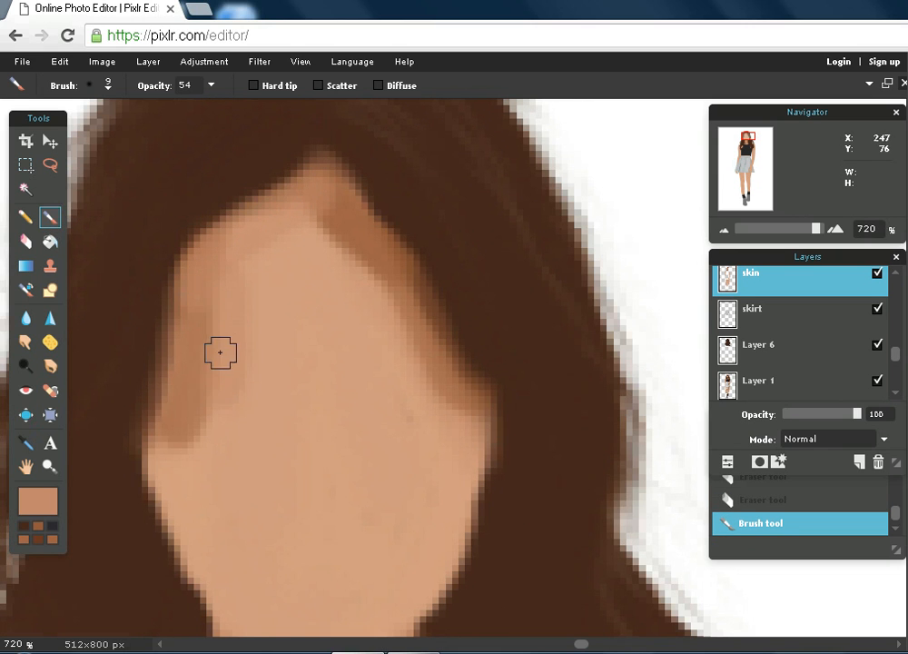
{"action": "mouse_move", "coordinate": [205, 368]}
{"action": "left_mouse_down"}
{"action": "mouse_move", "coordinate": [186, 451]}
{"action": "mouse_move", "coordinate": [168, 473]}
{"action": "mouse_move", "coordinate": [160, 451]}
{"action": "left_mouse_up"}
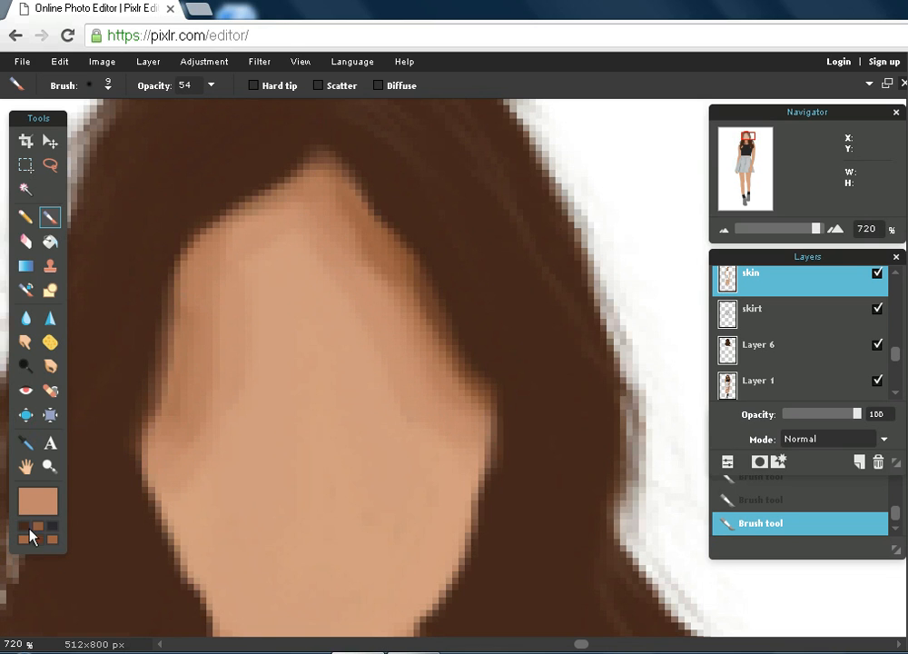
Lower the brush opacity to 26, blend the face with the light skin tone, and deepen the hairline with the recent brown.
{"action": "left_click", "coordinate": [210, 87]}
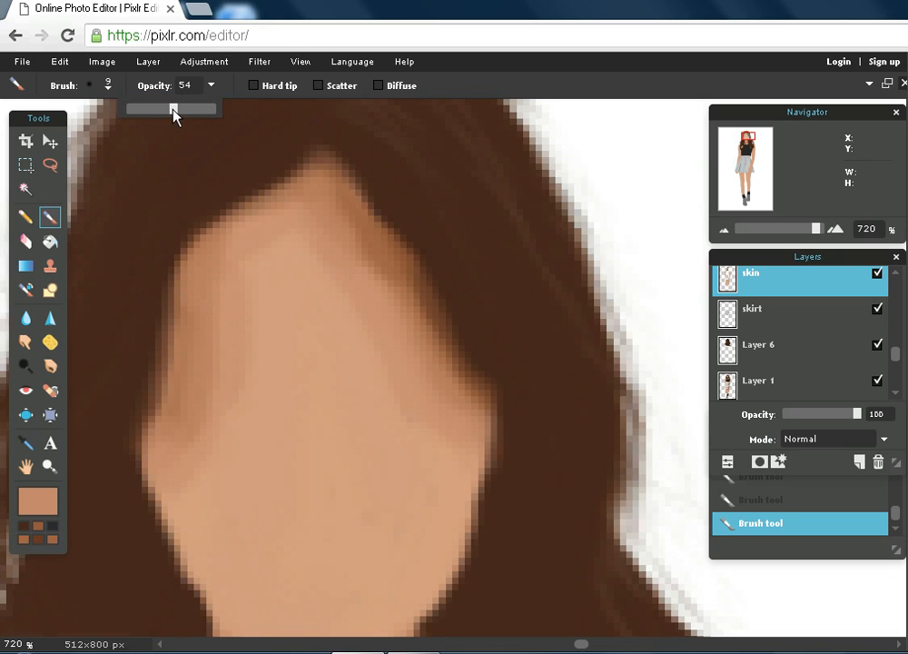
{"action": "left_click_drag", "start_coordinate": [162, 116], "coordinate": [141, 115]}
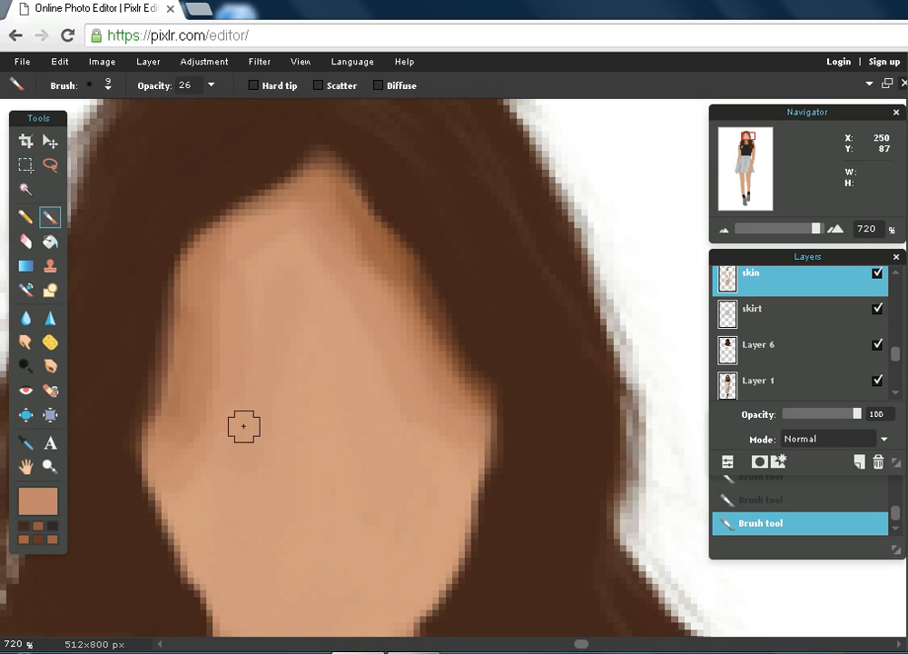
{"action": "left_click", "coordinate": [38, 525]}
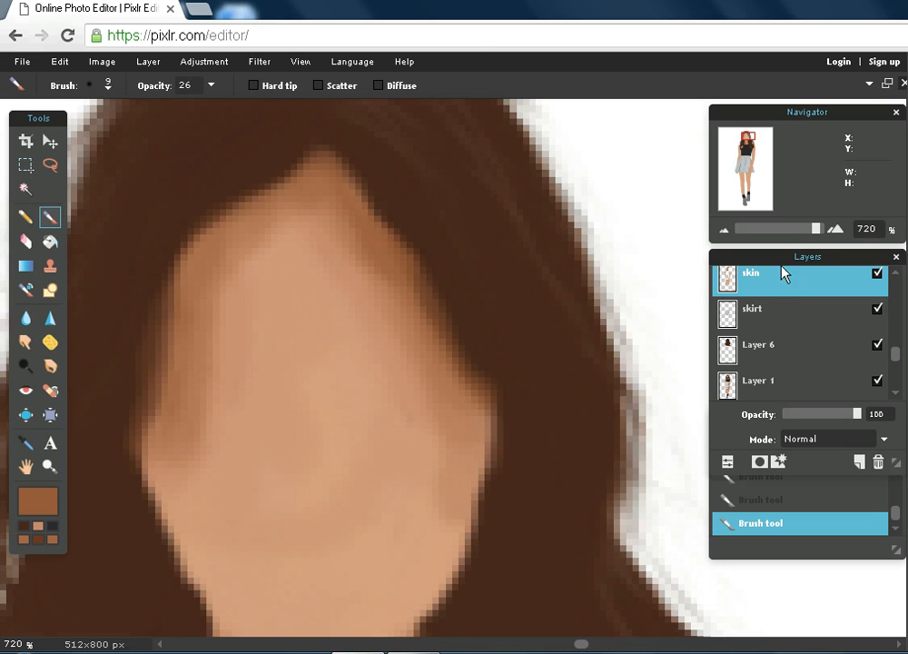
Hide Layer 6 and lower the skin layer's opacity to 27 to reveal the body shading in the photo.
{"action": "left_click_drag", "start_coordinate": [820, 238], "coordinate": [760, 235]}
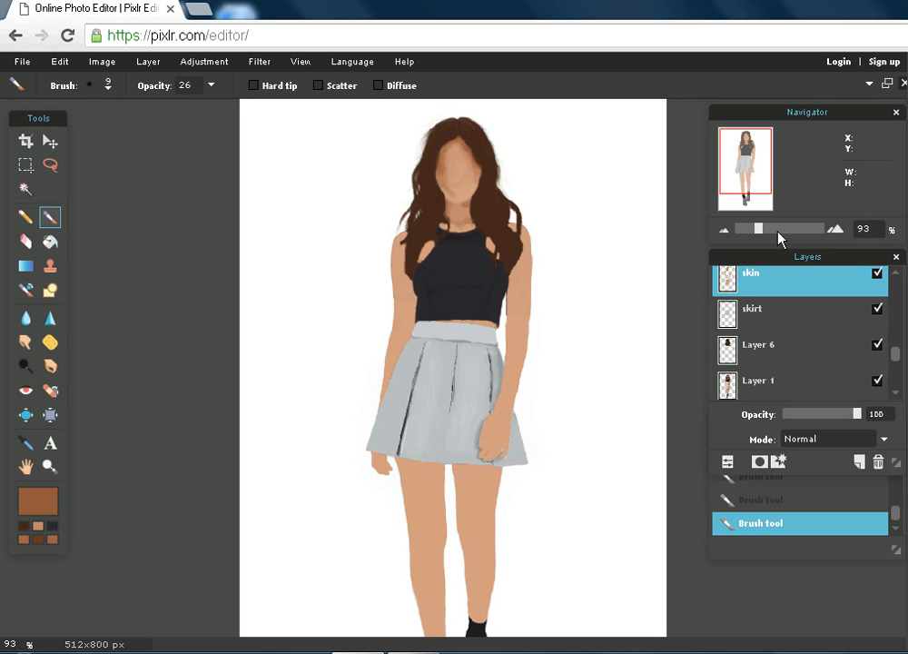
{"action": "left_click_drag", "start_coordinate": [760, 224], "coordinate": [760, 230]}
{"action": "mouse_move", "coordinate": [752, 148]}
{"action": "left_mouse_down"}
{"action": "mouse_move", "coordinate": [758, 143]}
{"action": "mouse_move", "coordinate": [745, 161]}
{"action": "left_mouse_up"}
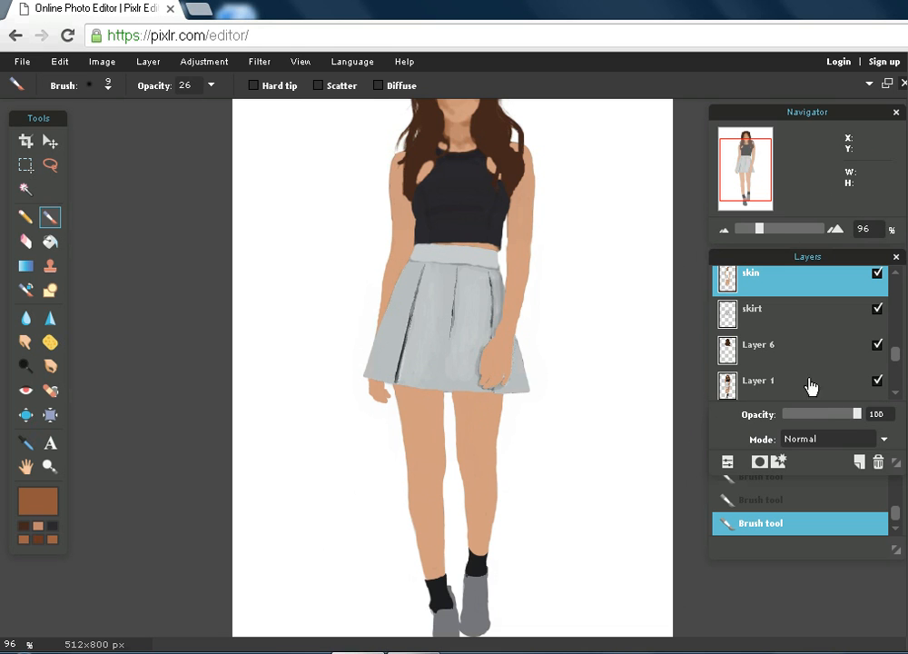
{"action": "left_click_drag", "start_coordinate": [858, 415], "coordinate": [784, 417]}
{"action": "left_click", "coordinate": [876, 345]}
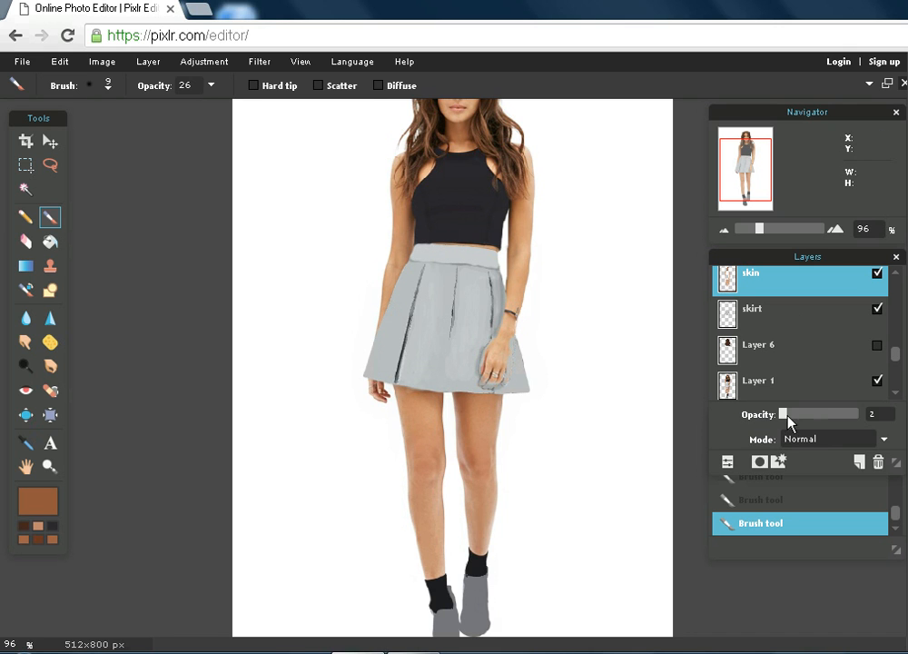
{"action": "left_click_drag", "start_coordinate": [789, 416], "coordinate": [807, 425]}
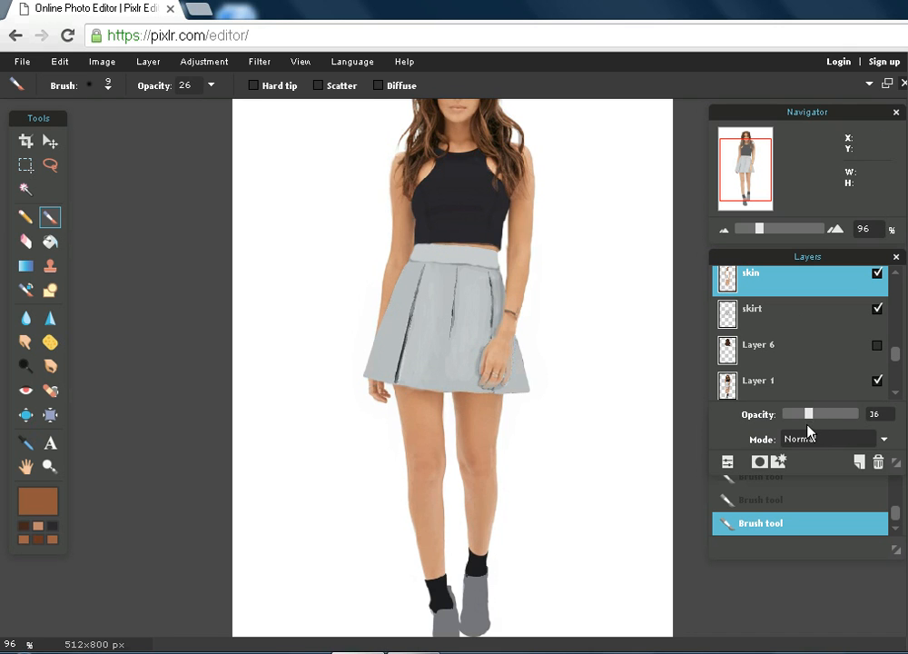
Shade the upper arms brown with the soft 15-pixel brush at opacity 26 and return the skin layer's opacity to 100.
{"action": "left_click_drag", "start_coordinate": [759, 236], "coordinate": [771, 235]}
{"action": "left_click_drag", "start_coordinate": [758, 165], "coordinate": [759, 137]}
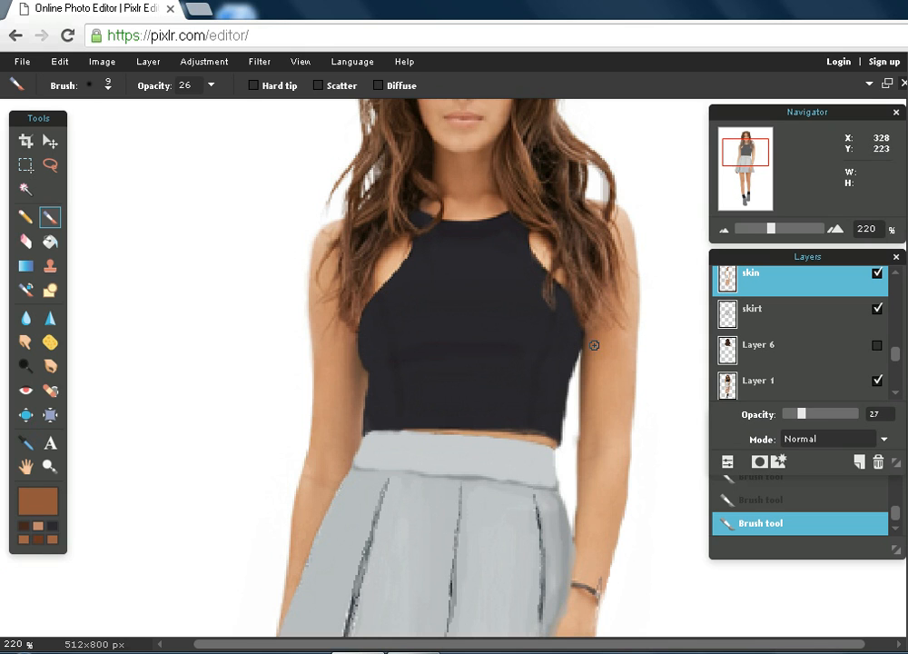
{"action": "left_click", "coordinate": [109, 85]}
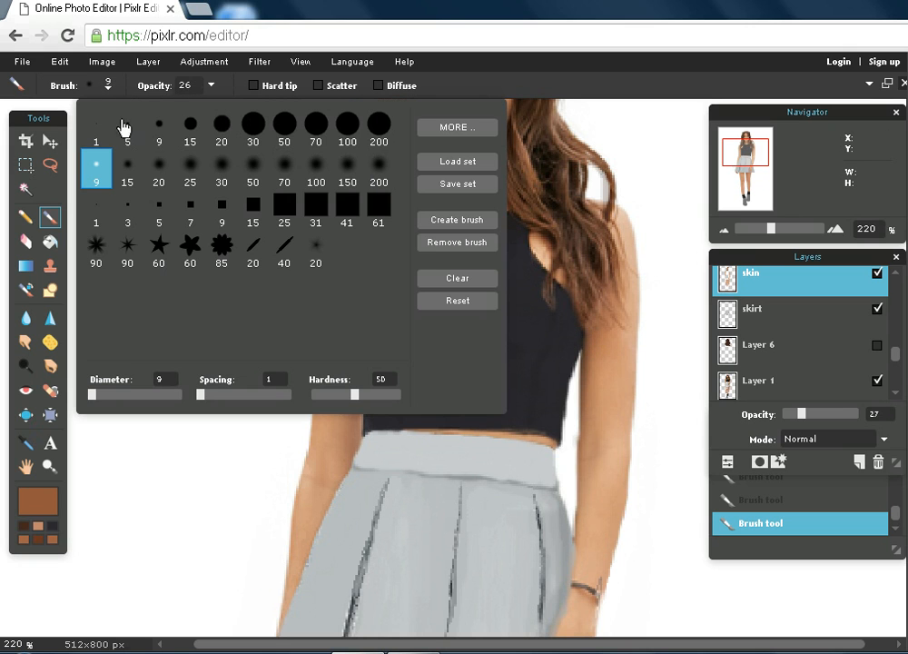
{"action": "left_click", "coordinate": [128, 169]}
{"action": "left_click", "coordinate": [468, 35]}
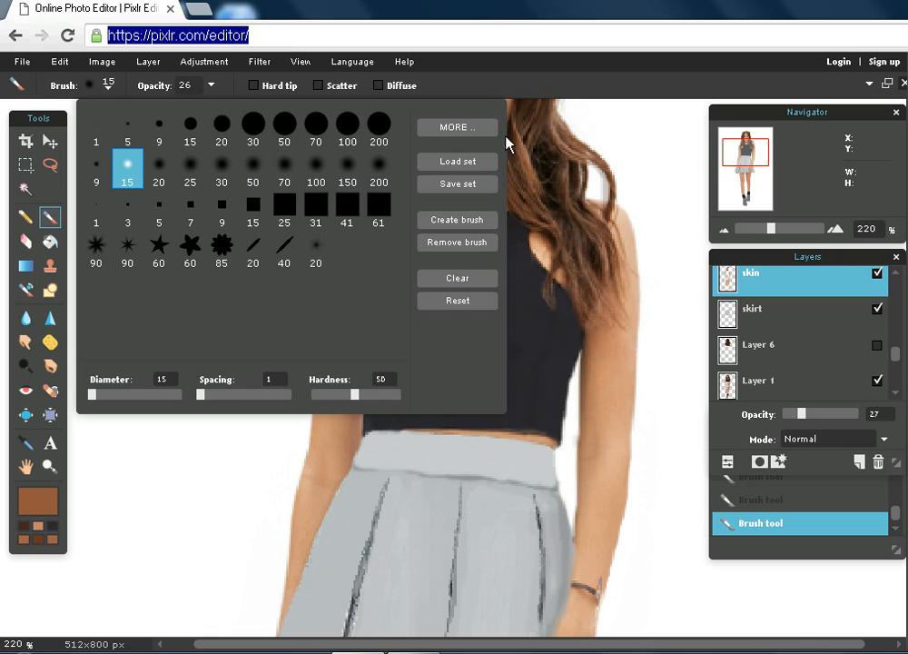
{"action": "left_click", "coordinate": [396, 76]}
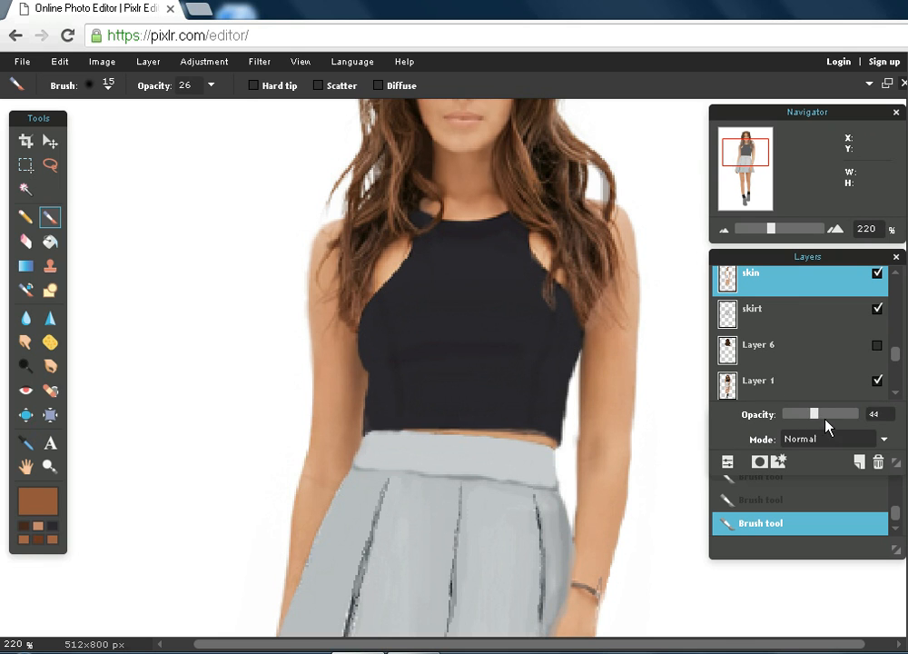
{"action": "left_click_drag", "start_coordinate": [818, 418], "coordinate": [878, 428]}
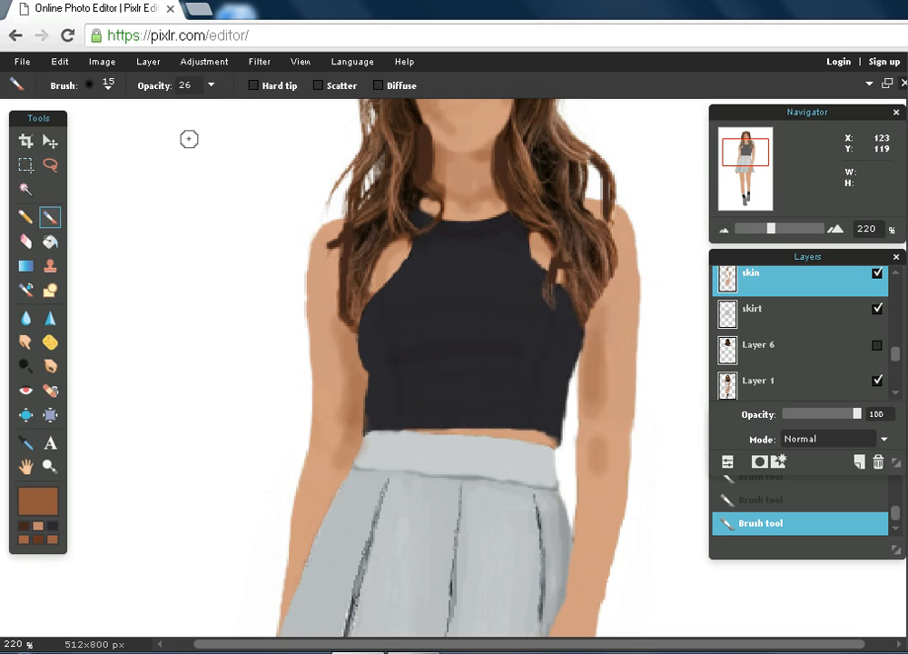
Lower the brush opacity to 13 and blend the brown shading along the inner sides of both arms.
{"action": "left_click", "coordinate": [211, 84]}
{"action": "left_click_drag", "start_coordinate": [152, 109], "coordinate": [136, 109]}
{"action": "mouse_move", "coordinate": [608, 336]}
{"action": "left_mouse_down"}
{"action": "mouse_move", "coordinate": [602, 423]}
{"action": "mouse_move", "coordinate": [612, 325]}
{"action": "mouse_move", "coordinate": [612, 441]}
{"action": "mouse_move", "coordinate": [604, 449]}
{"action": "mouse_move", "coordinate": [586, 436]}
{"action": "left_mouse_up"}
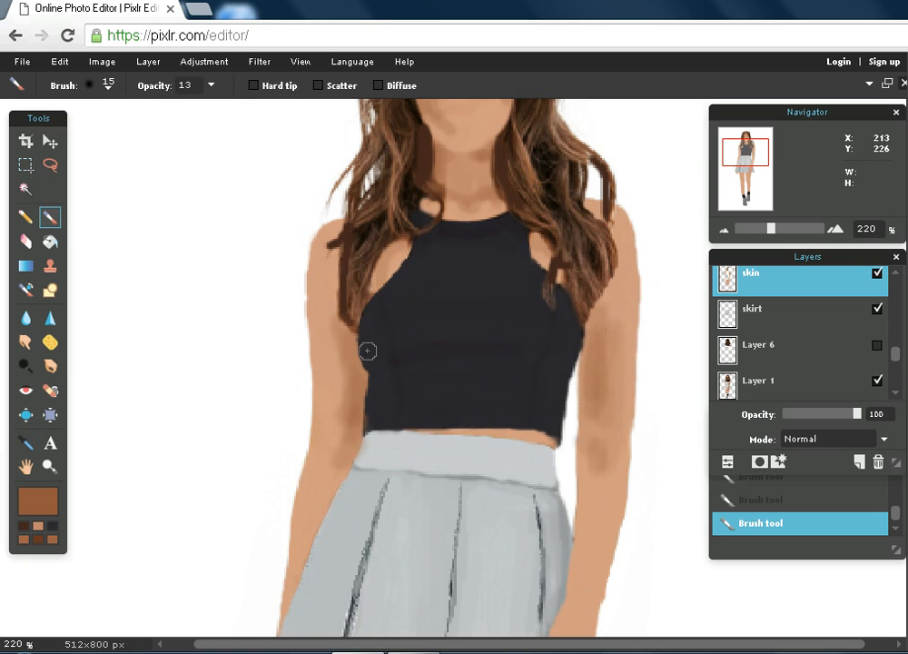
{"action": "mouse_move", "coordinate": [342, 318]}
{"action": "left_mouse_down"}
{"action": "mouse_move", "coordinate": [336, 429]}
{"action": "mouse_move", "coordinate": [344, 396]}
{"action": "mouse_move", "coordinate": [341, 374]}
{"action": "mouse_move", "coordinate": [330, 467]}
{"action": "left_mouse_up"}
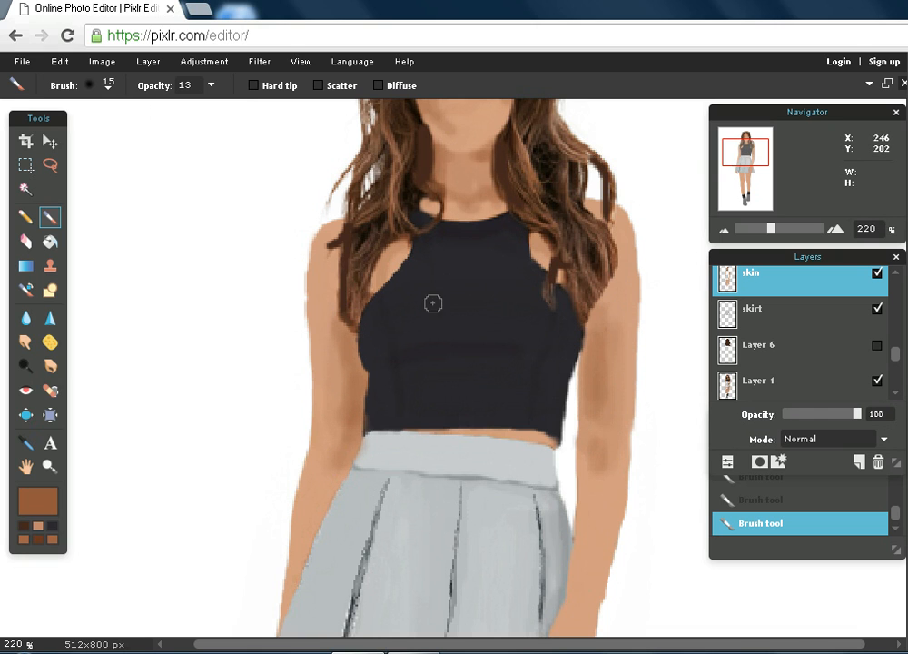
Try extra brown strokes on both upper arms and undo the last two Brush strokes.
{"action": "mouse_move", "coordinate": [347, 342]}
{"action": "left_mouse_down"}
{"action": "mouse_move", "coordinate": [330, 287]}
{"action": "mouse_move", "coordinate": [325, 325]}
{"action": "mouse_move", "coordinate": [334, 335]}
{"action": "mouse_move", "coordinate": [332, 302]}
{"action": "mouse_move", "coordinate": [336, 384]}
{"action": "mouse_move", "coordinate": [329, 309]}
{"action": "mouse_move", "coordinate": [345, 364]}
{"action": "left_mouse_up"}
{"action": "mouse_move", "coordinate": [620, 293]}
{"action": "left_mouse_down"}
{"action": "mouse_move", "coordinate": [618, 329]}
{"action": "mouse_move", "coordinate": [622, 285]}
{"action": "mouse_move", "coordinate": [605, 348]}
{"action": "mouse_move", "coordinate": [603, 325]}
{"action": "mouse_move", "coordinate": [609, 387]}
{"action": "mouse_move", "coordinate": [624, 283]}
{"action": "mouse_move", "coordinate": [605, 306]}
{"action": "left_mouse_up"}
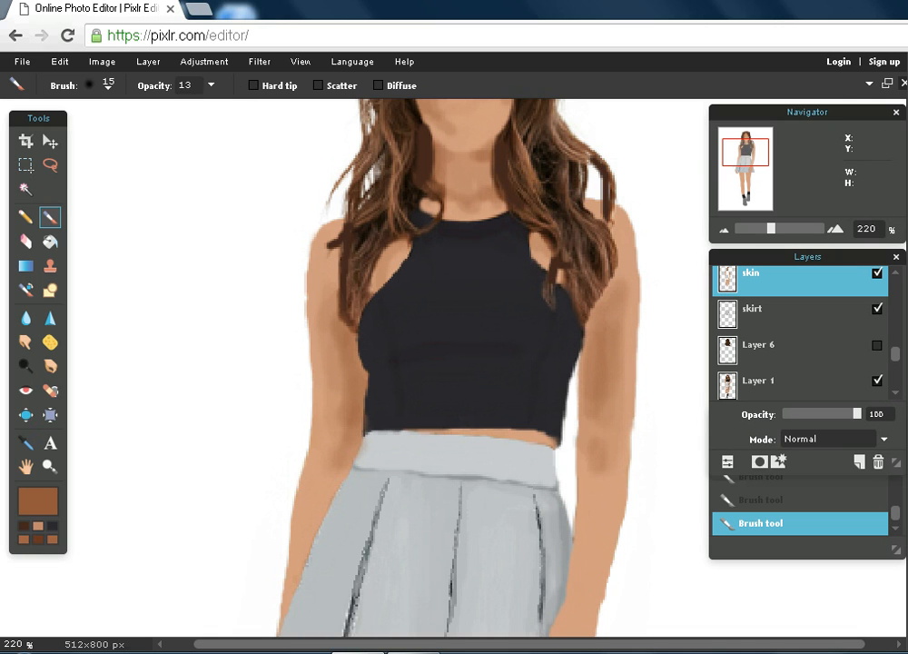
{"action": "left_click", "coordinate": [59, 62]}
{"action": "left_click", "coordinate": [63, 82]}
{"action": "left_click", "coordinate": [56, 67]}
{"action": "left_click", "coordinate": [62, 83]}
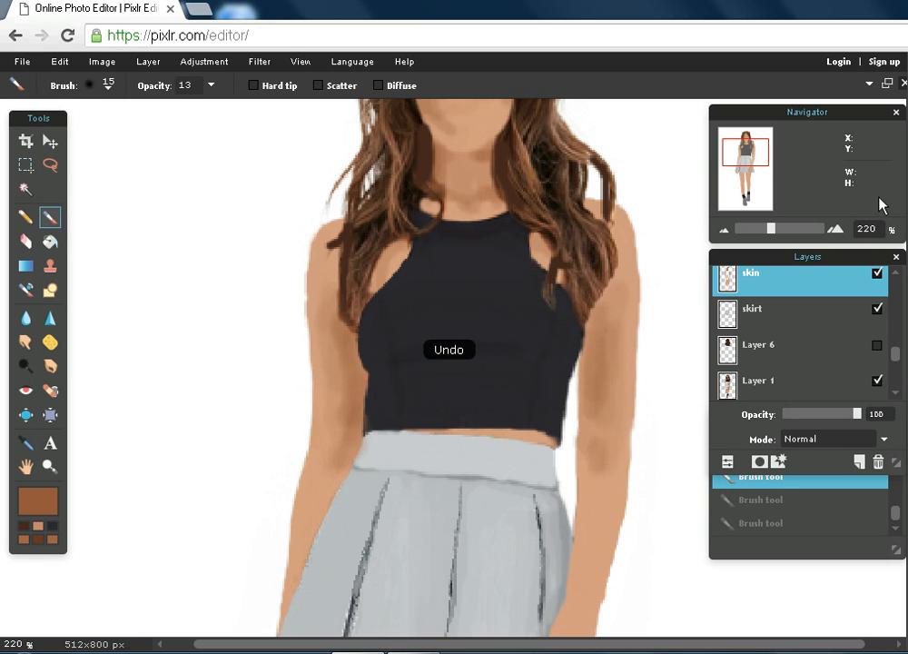
Lower the skin layer's opacity to 64 to reveal the photo's shading on the hand resting on the skirt.
{"action": "left_click_drag", "start_coordinate": [772, 235], "coordinate": [756, 235]}
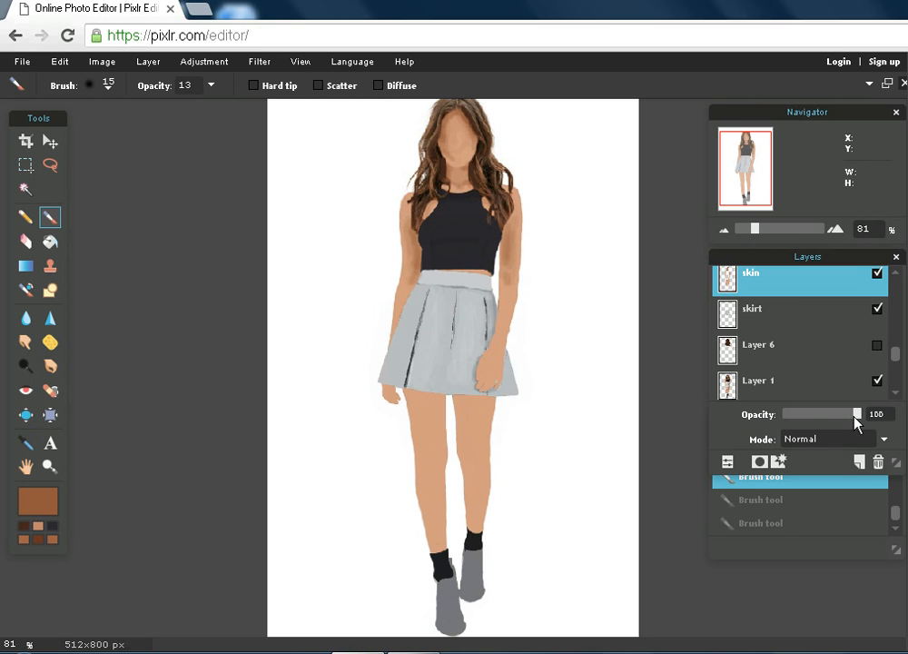
{"action": "mouse_move", "coordinate": [856, 416]}
{"action": "left_mouse_down"}
{"action": "mouse_move", "coordinate": [793, 422]}
{"action": "mouse_move", "coordinate": [822, 432]}
{"action": "mouse_move", "coordinate": [794, 434]}
{"action": "mouse_move", "coordinate": [863, 429]}
{"action": "mouse_move", "coordinate": [811, 436]}
{"action": "mouse_move", "coordinate": [830, 444]}
{"action": "left_mouse_up"}
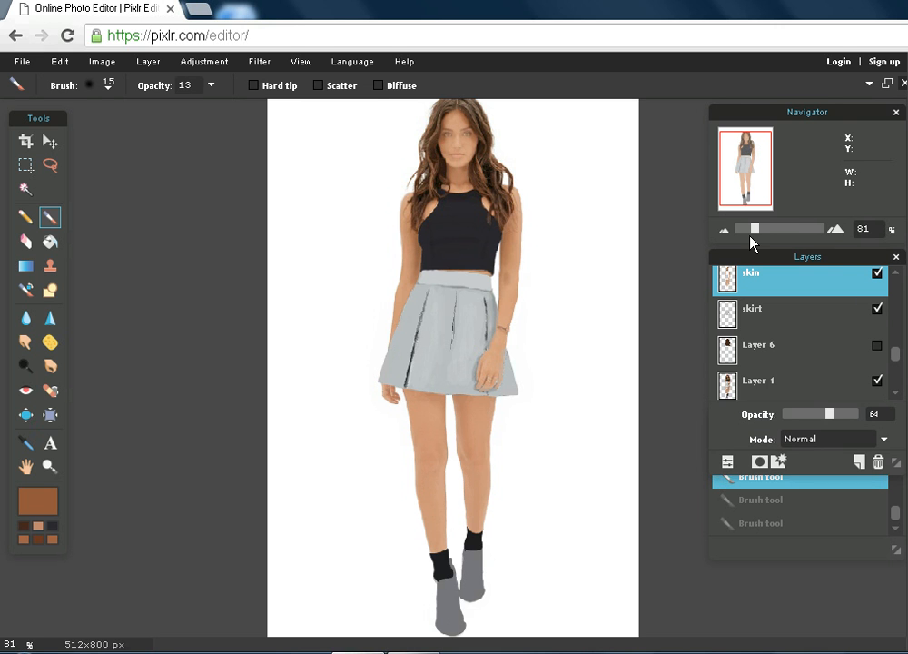
{"action": "left_click_drag", "start_coordinate": [756, 230], "coordinate": [781, 232]}
{"action": "mouse_move", "coordinate": [754, 162]}
{"action": "left_mouse_down"}
{"action": "mouse_move", "coordinate": [763, 156]}
{"action": "mouse_move", "coordinate": [759, 163]}
{"action": "left_mouse_up"}
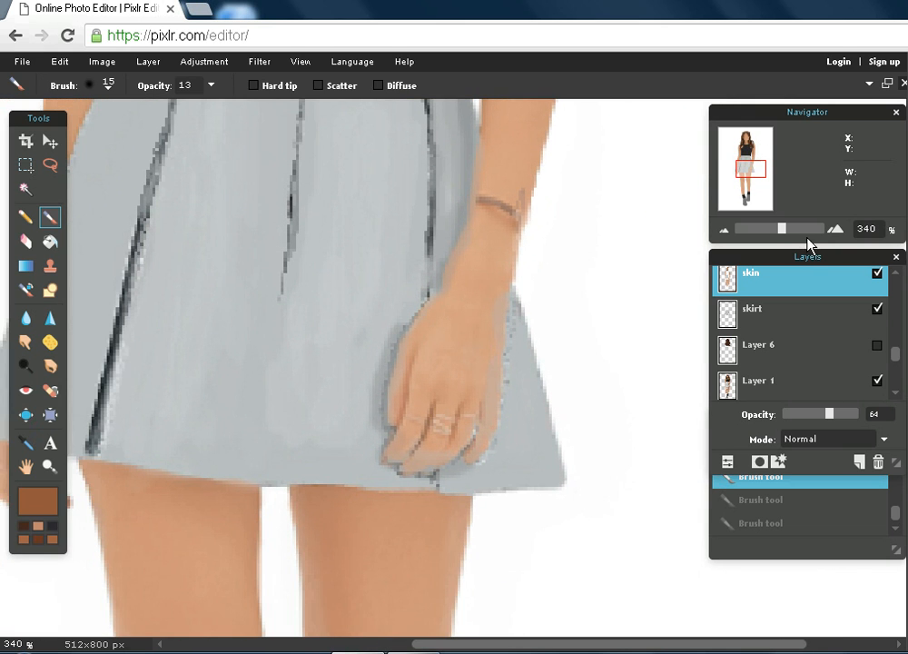
{"action": "left_click_drag", "start_coordinate": [800, 233], "coordinate": [824, 238]}
{"action": "left_click_drag", "start_coordinate": [754, 166], "coordinate": [754, 170]}
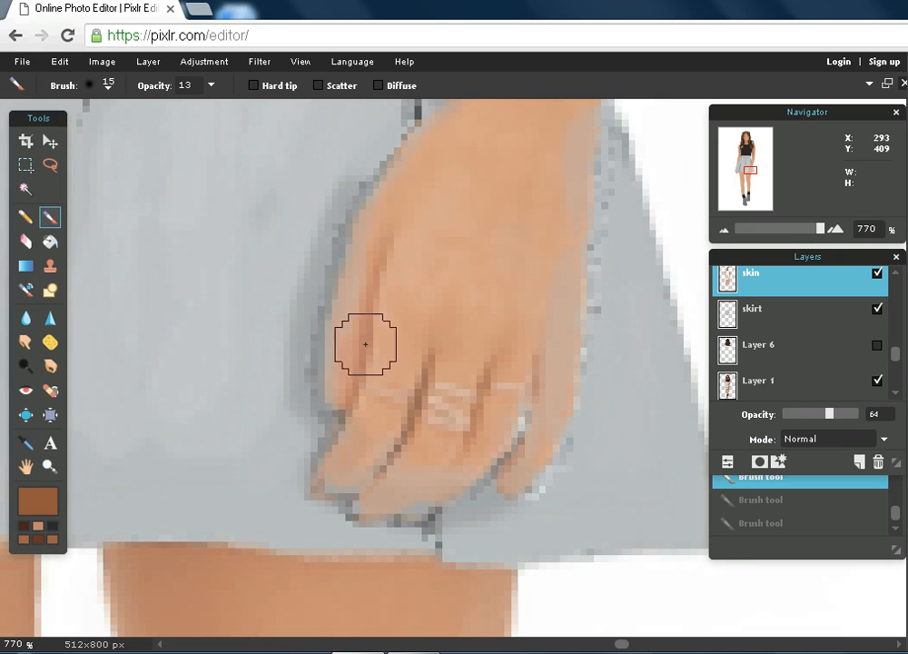
Shade the thumb side and finger gaps of that hand brown with the 5-pixel brush, and return the skin layer's opacity to 100.
{"action": "left_click", "coordinate": [107, 85]}
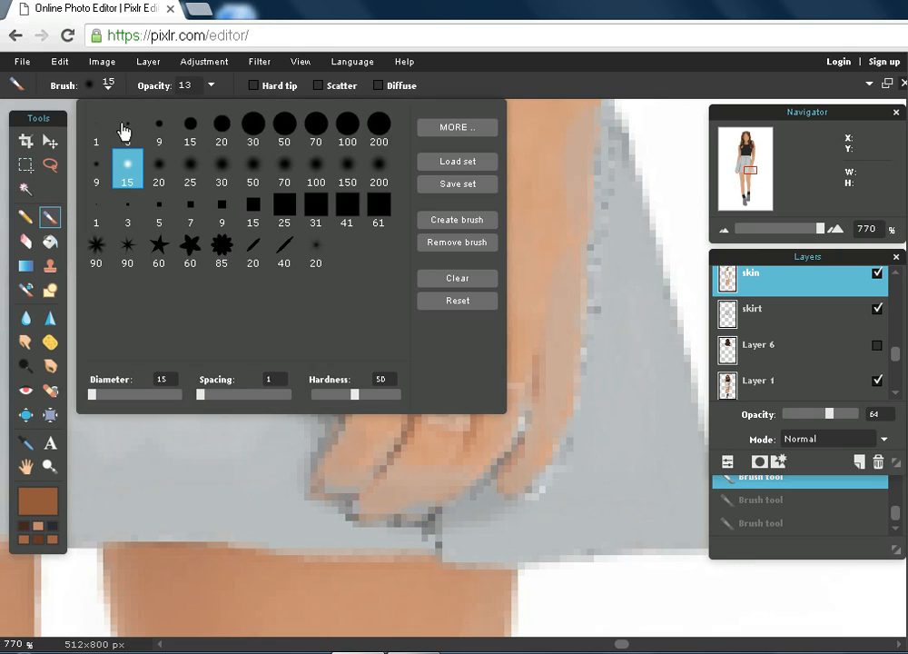
{"action": "left_click", "coordinate": [125, 127]}
{"action": "left_click", "coordinate": [542, 75]}
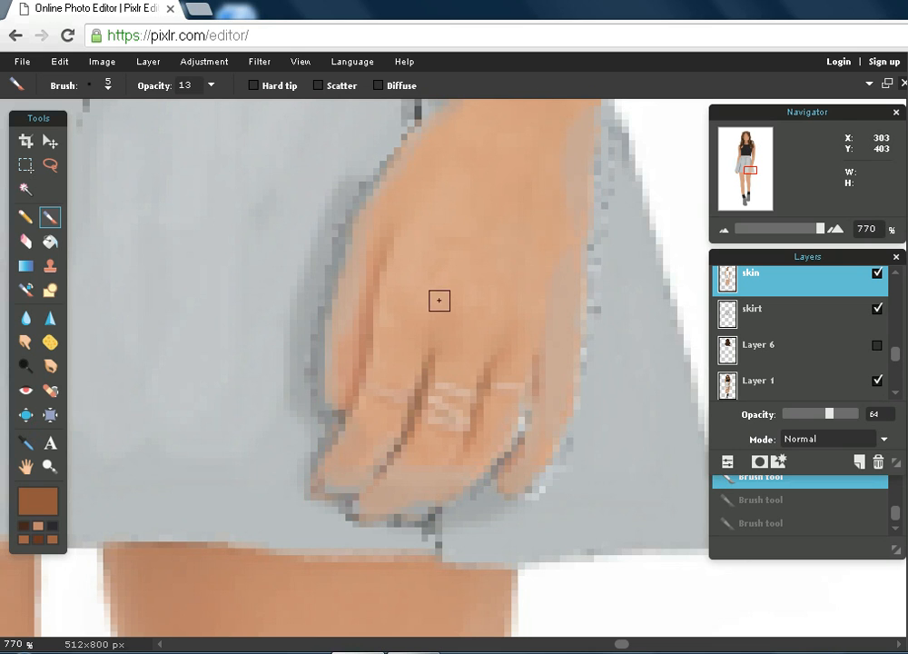
{"action": "mouse_move", "coordinate": [378, 255]}
{"action": "left_mouse_down"}
{"action": "mouse_move", "coordinate": [366, 357]}
{"action": "mouse_move", "coordinate": [345, 411]}
{"action": "left_mouse_up"}
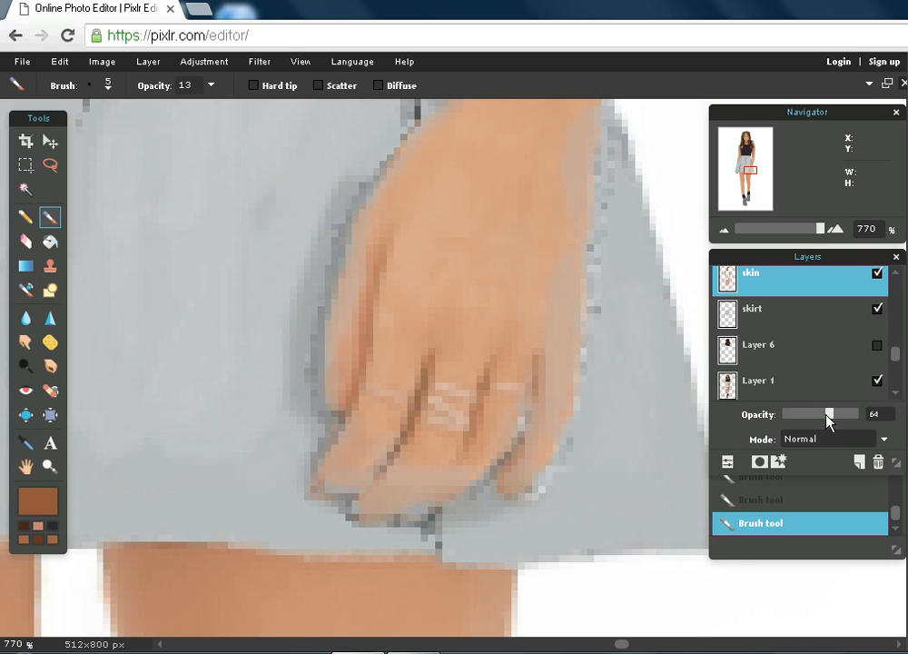
{"action": "left_click_drag", "start_coordinate": [837, 420], "coordinate": [867, 428]}
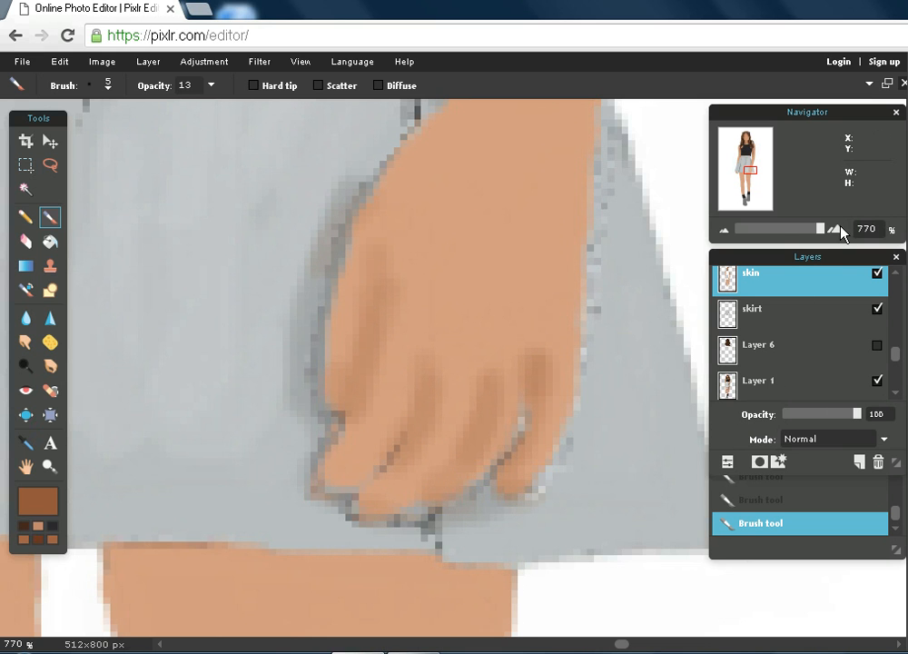
Lower the skin layer's opacity to 40, shade the fingers of the hand below the skirt hem brown, and restore the opacity to 100.
{"action": "left_click_drag", "start_coordinate": [820, 234], "coordinate": [758, 239]}
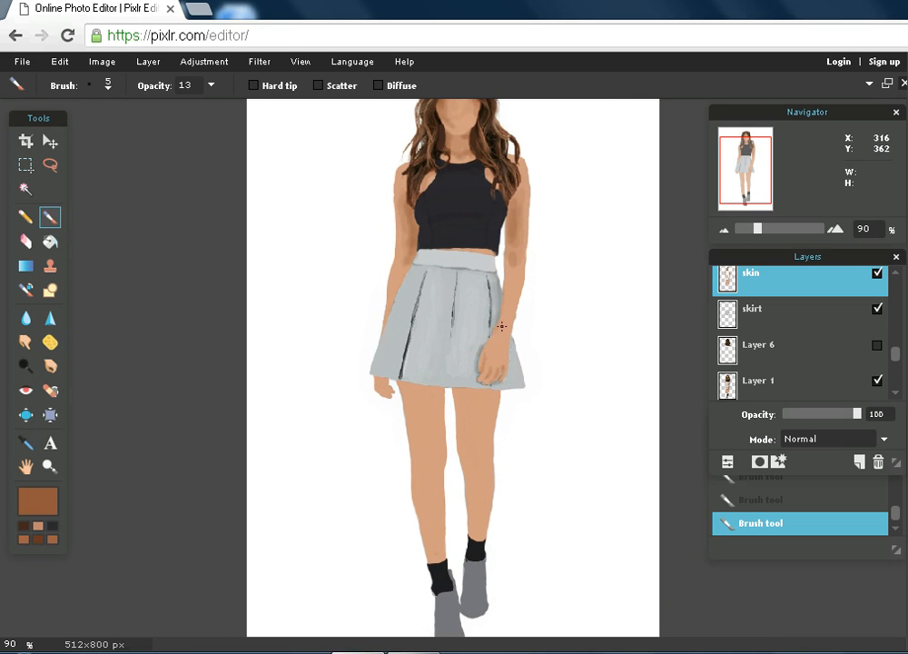
{"action": "left_click_drag", "start_coordinate": [758, 229], "coordinate": [781, 242]}
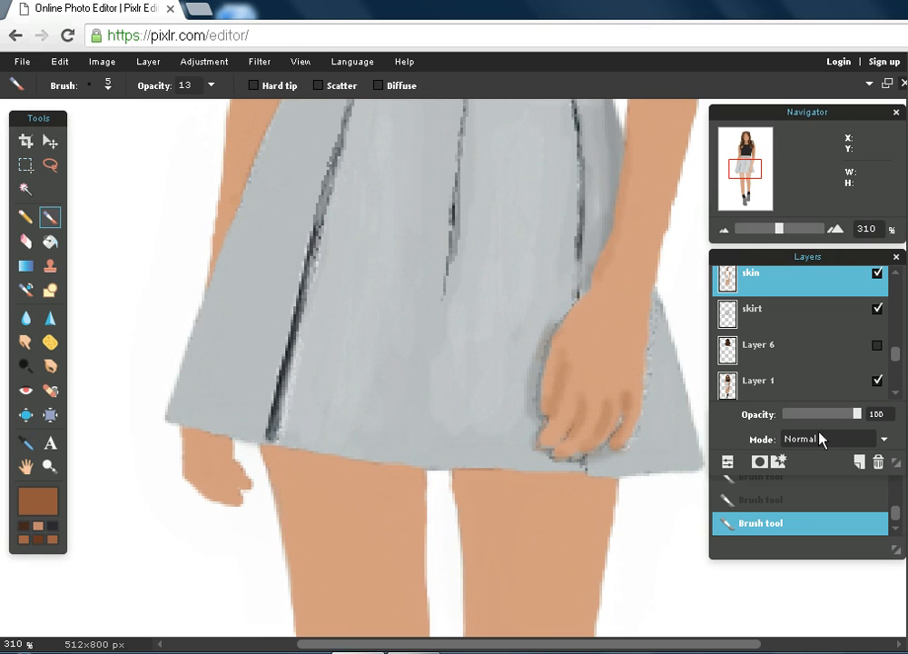
{"action": "left_click_drag", "start_coordinate": [847, 422], "coordinate": [815, 425]}
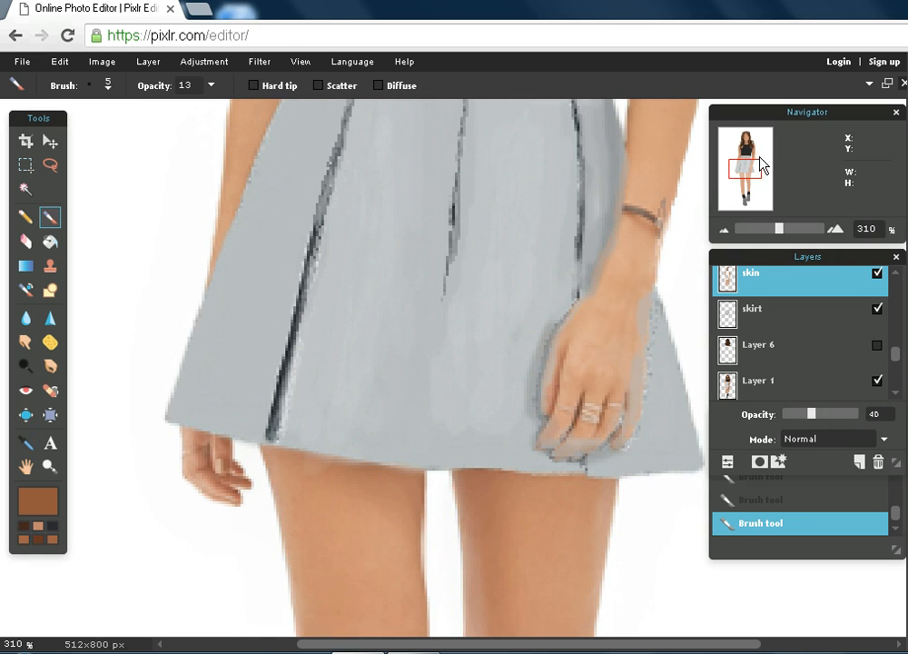
{"action": "left_click_drag", "start_coordinate": [779, 227], "coordinate": [822, 229]}
{"action": "left_click_drag", "start_coordinate": [744, 169], "coordinate": [726, 177]}
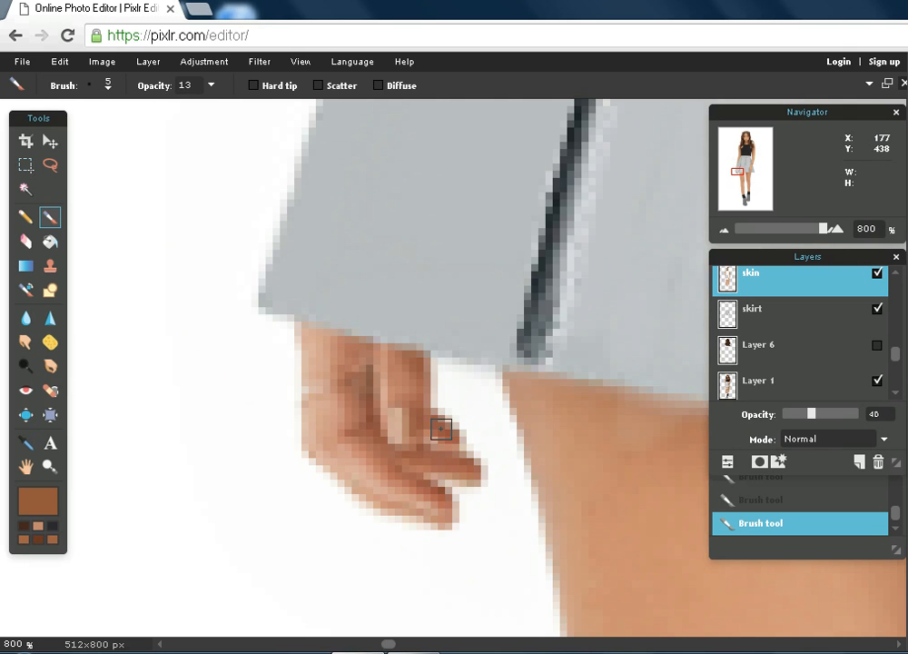
{"action": "left_click_drag", "start_coordinate": [810, 415], "coordinate": [865, 433]}
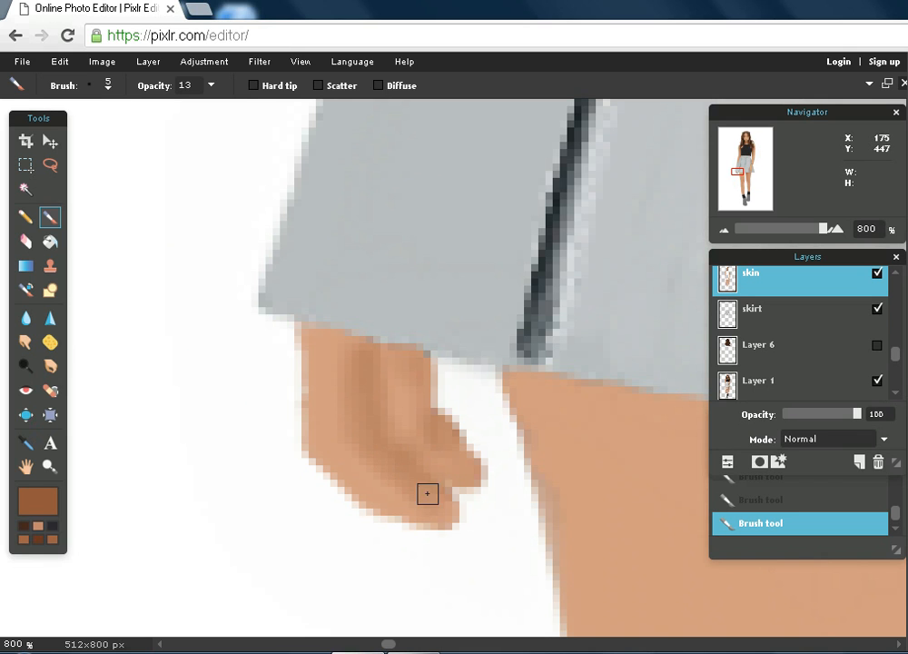
Deepen the finger shadows of the hanging hand and shade the thigh just under the skirt hem with the recent dark brown.
{"action": "left_click", "coordinate": [27, 526]}
{"action": "mouse_move", "coordinate": [460, 490]}
{"action": "left_mouse_down"}
{"action": "mouse_move", "coordinate": [394, 454]}
{"action": "mouse_move", "coordinate": [377, 360]}
{"action": "mouse_move", "coordinate": [369, 396]}
{"action": "left_mouse_up"}
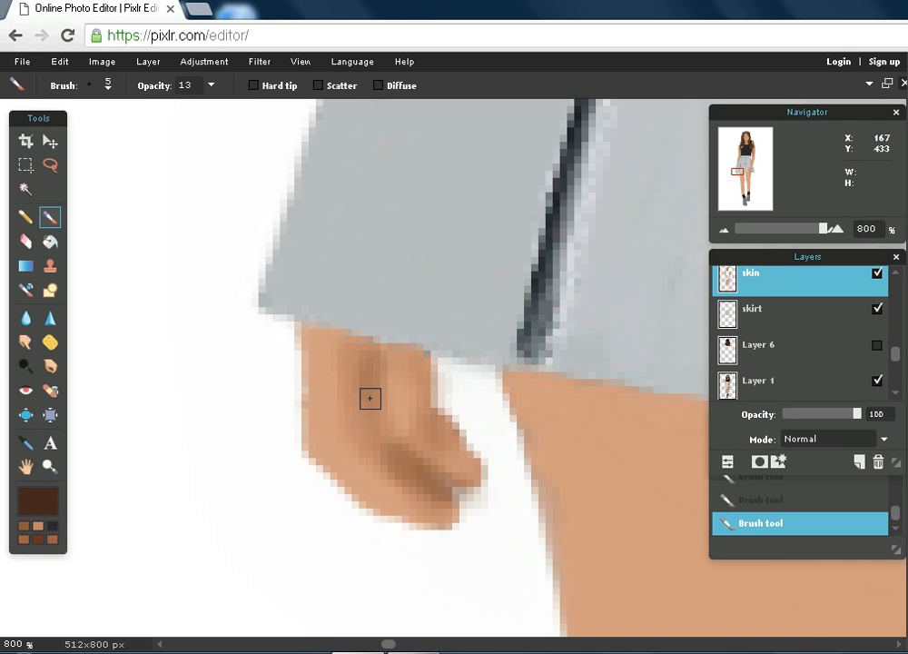
{"action": "mouse_move", "coordinate": [411, 357]}
{"action": "left_mouse_down"}
{"action": "mouse_move", "coordinate": [428, 400]}
{"action": "mouse_move", "coordinate": [424, 436]}
{"action": "mouse_move", "coordinate": [443, 437]}
{"action": "left_mouse_up"}
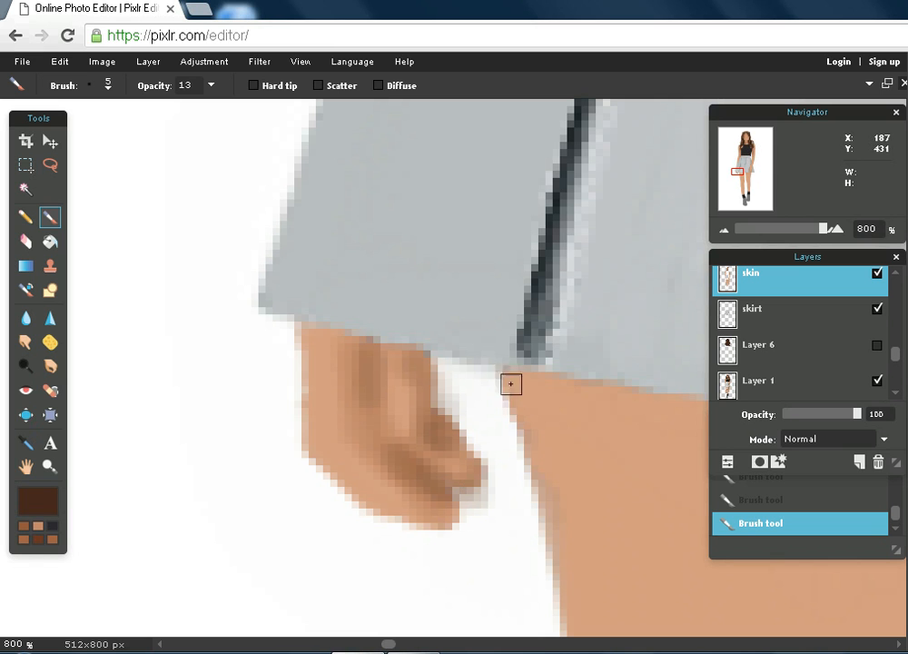
{"action": "left_click_drag", "start_coordinate": [507, 374], "coordinate": [585, 400]}
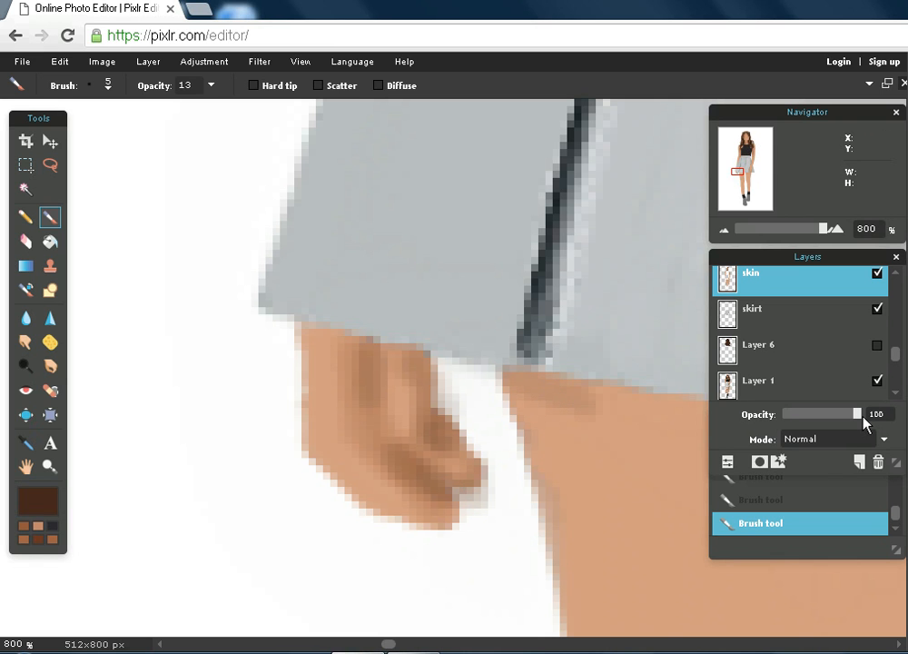
Lower the skin layer's opacity to 15 to compare the hanging hand with the photo, and restore it to 100.
{"action": "left_click_drag", "start_coordinate": [861, 415], "coordinate": [793, 414]}
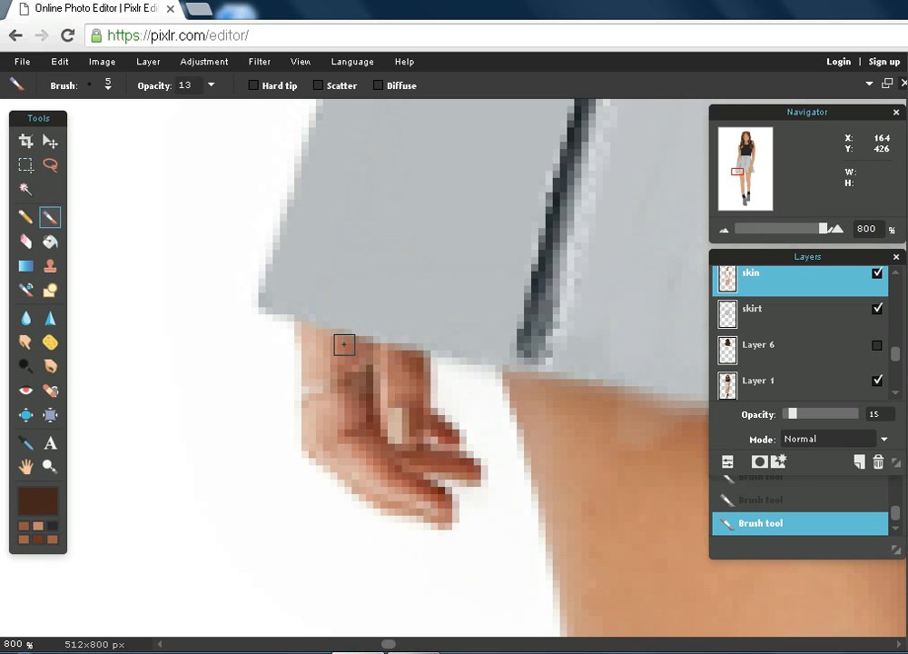
{"action": "left_click_drag", "start_coordinate": [787, 413], "coordinate": [869, 427]}
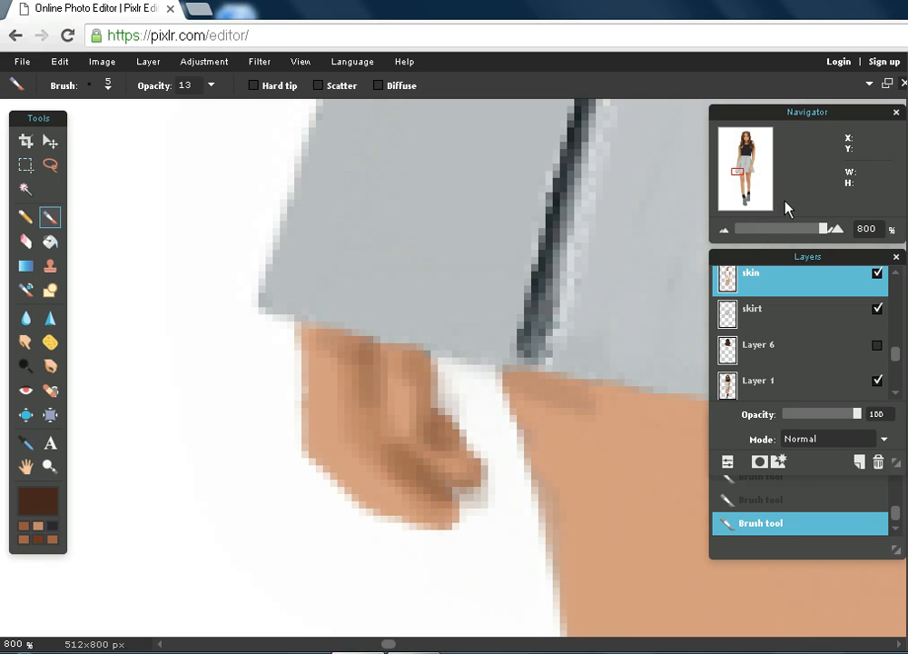
{"action": "left_click_drag", "start_coordinate": [824, 230], "coordinate": [763, 234]}
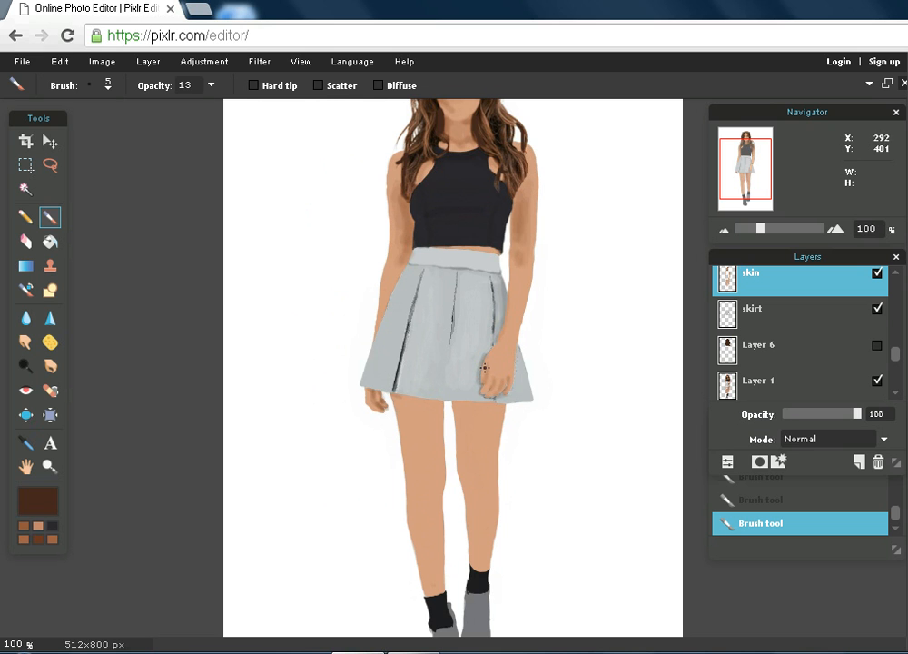
Darken the finger gaps, thumb side and fingertips of the hand resting on the skirt with dark brown Brush strokes.
{"action": "left_click_drag", "start_coordinate": [771, 232], "coordinate": [809, 230]}
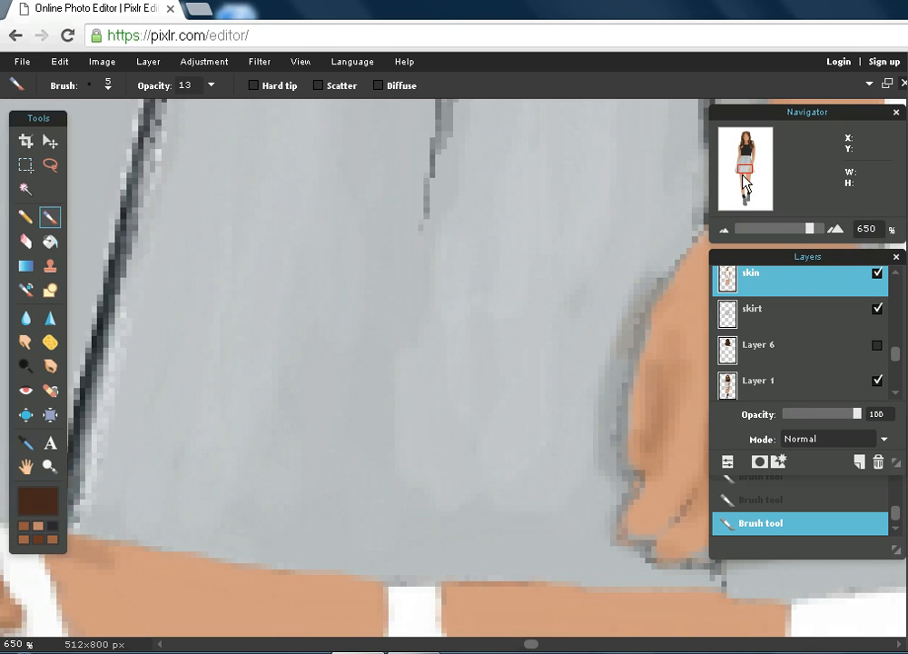
{"action": "left_click_drag", "start_coordinate": [750, 167], "coordinate": [748, 171]}
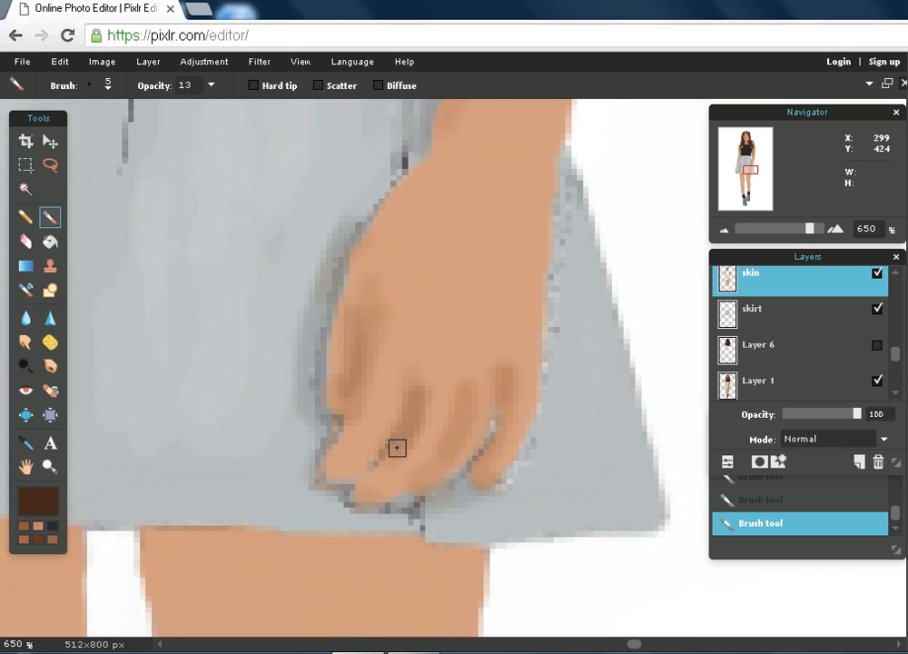
{"action": "left_click_drag", "start_coordinate": [471, 401], "coordinate": [457, 434]}
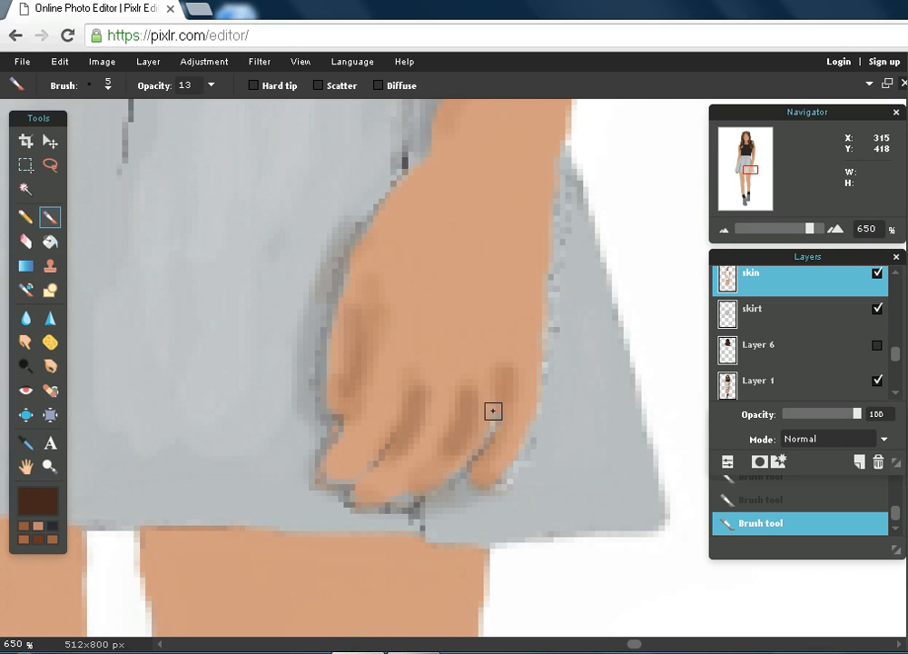
{"action": "left_click_drag", "start_coordinate": [500, 381], "coordinate": [471, 476]}
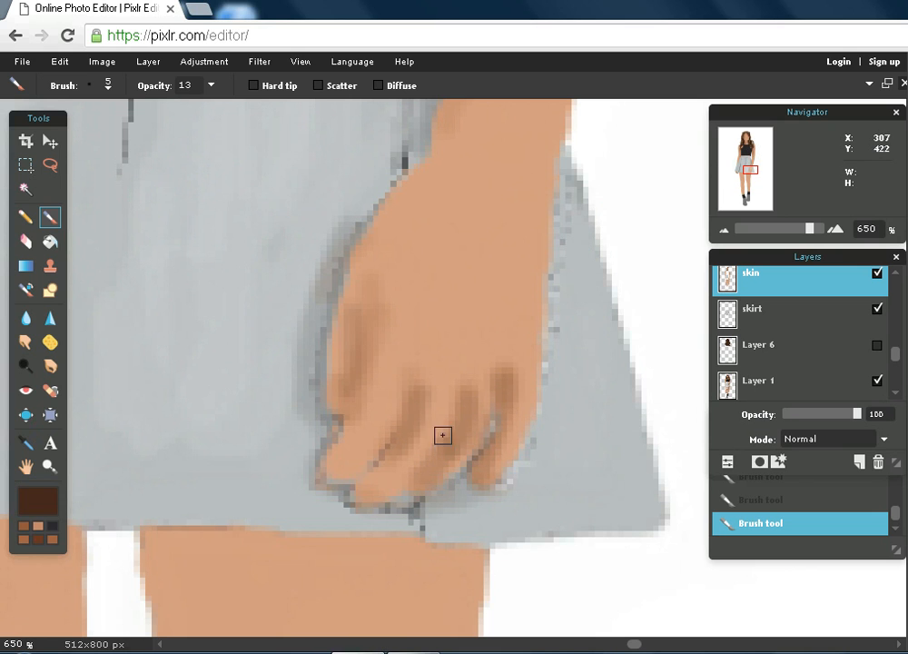
{"action": "left_click_drag", "start_coordinate": [365, 383], "coordinate": [383, 292]}
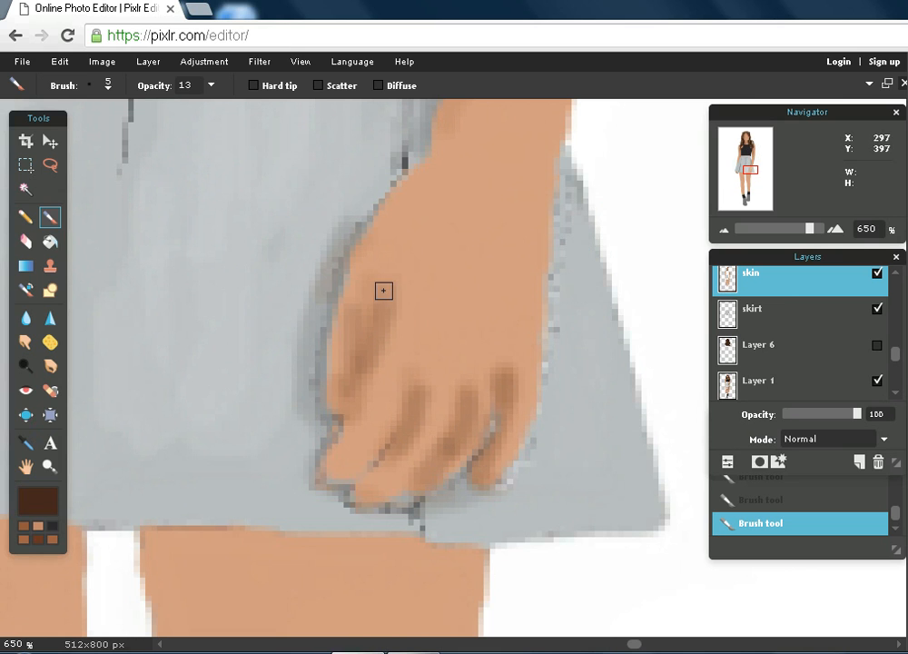
{"action": "mouse_move", "coordinate": [333, 475]}
{"action": "left_mouse_down"}
{"action": "mouse_move", "coordinate": [352, 479]}
{"action": "mouse_move", "coordinate": [378, 454]}
{"action": "mouse_move", "coordinate": [373, 500]}
{"action": "mouse_move", "coordinate": [404, 494]}
{"action": "mouse_move", "coordinate": [422, 470]}
{"action": "mouse_move", "coordinate": [414, 482]}
{"action": "left_mouse_up"}
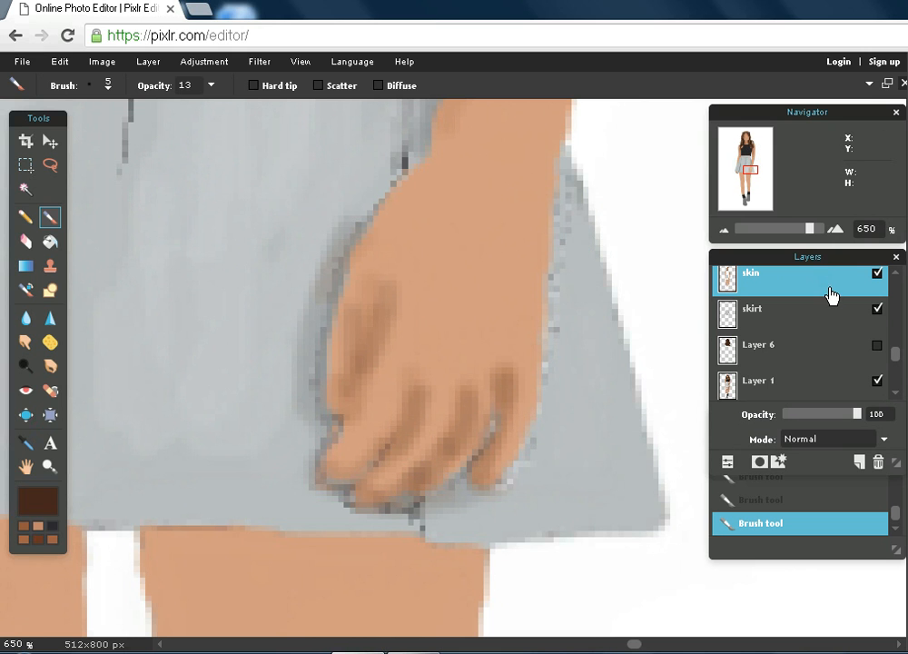
{"action": "left_click_drag", "start_coordinate": [805, 227], "coordinate": [757, 236]}
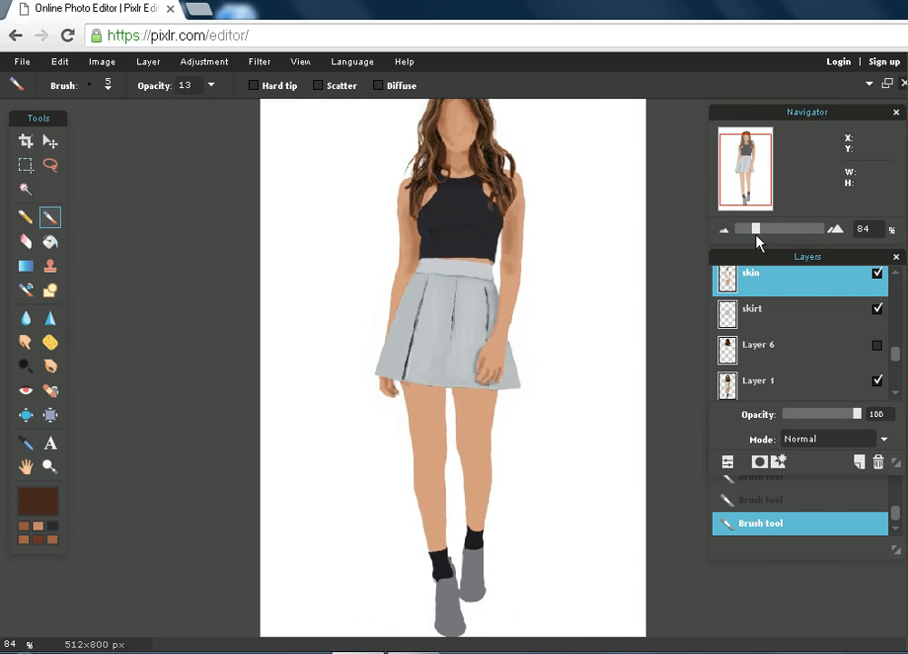
Undo the last five brush strokes on the skin layer's hand that rests on the skirt.
{"action": "left_click_drag", "start_coordinate": [754, 240], "coordinate": [779, 242]}
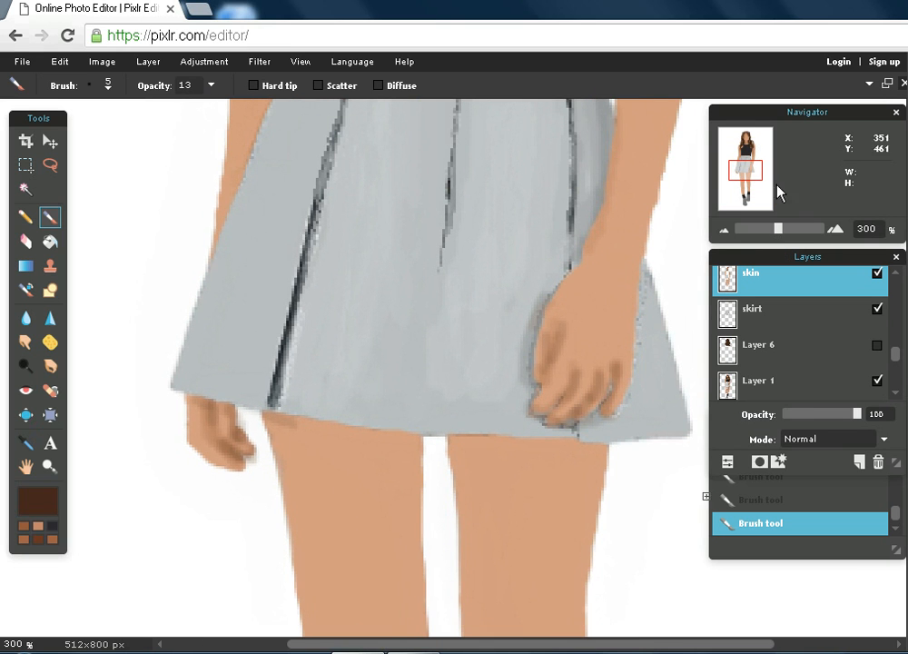
{"action": "left_click", "coordinate": [58, 63]}
{"action": "left_click", "coordinate": [62, 83]}
{"action": "left_click", "coordinate": [60, 61]}
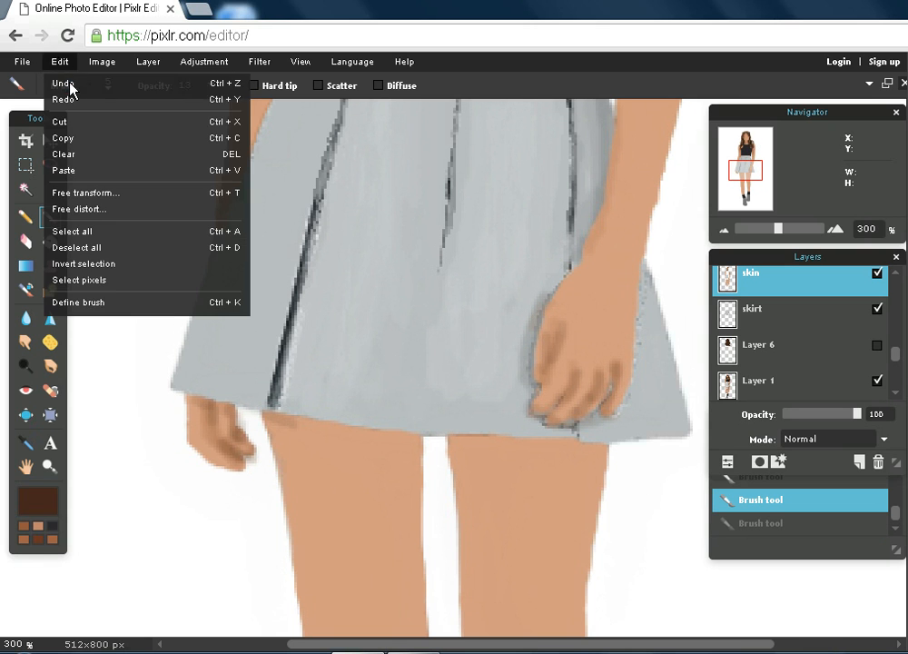
{"action": "left_click", "coordinate": [65, 82]}
{"action": "left_click", "coordinate": [60, 62]}
{"action": "left_click", "coordinate": [62, 82]}
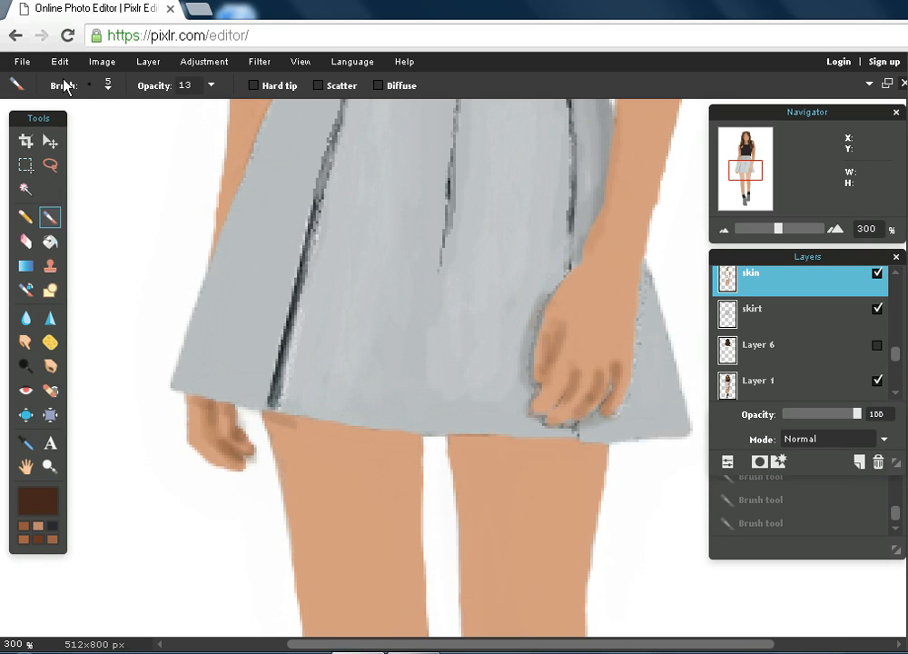
{"action": "left_click", "coordinate": [60, 63]}
{"action": "left_click", "coordinate": [60, 83]}
{"action": "left_click", "coordinate": [60, 62]}
{"action": "left_click", "coordinate": [62, 83]}
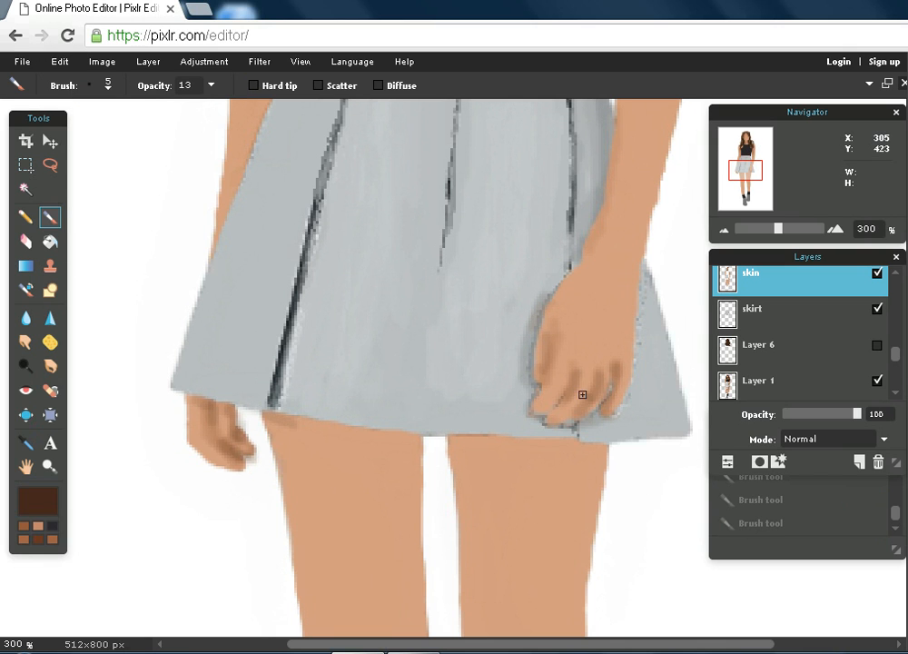
Repaint the finger gap of the hand resting on the skirt with the recent medium brown and the 5-pixel brush.
{"action": "left_click", "coordinate": [108, 85]}
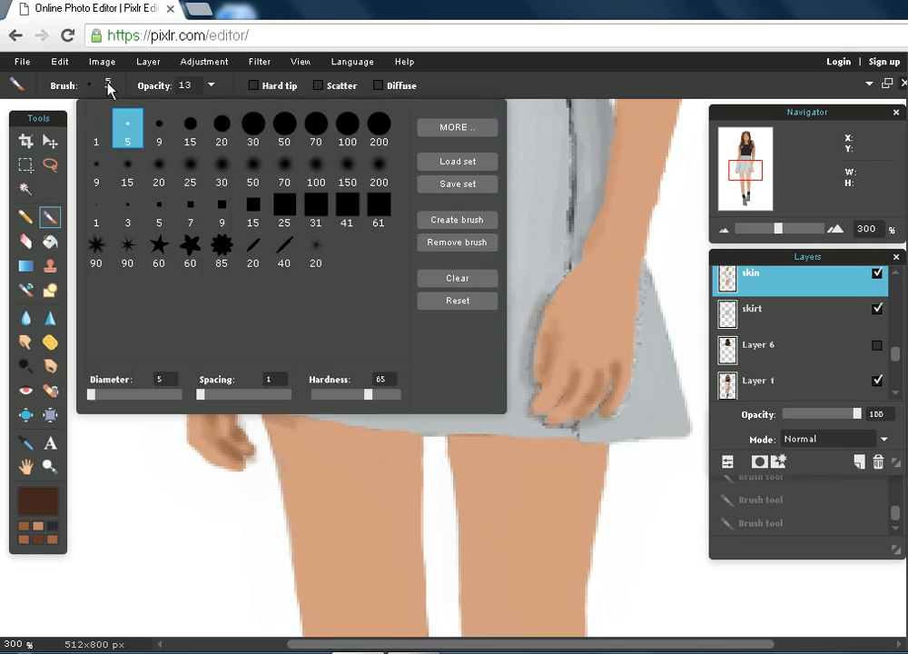
{"action": "left_click", "coordinate": [40, 527]}
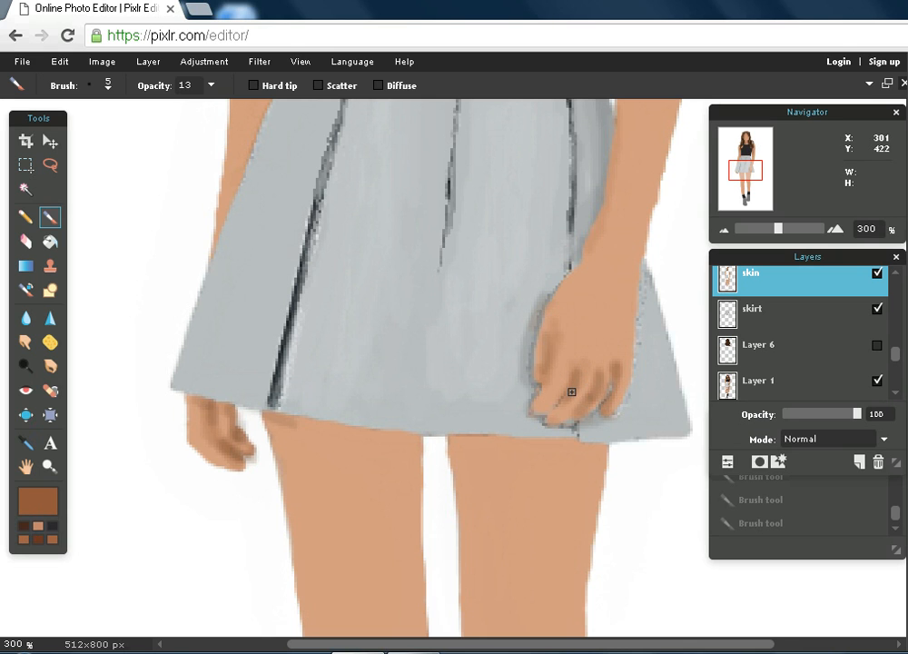
{"action": "left_click_drag", "start_coordinate": [578, 364], "coordinate": [572, 381]}
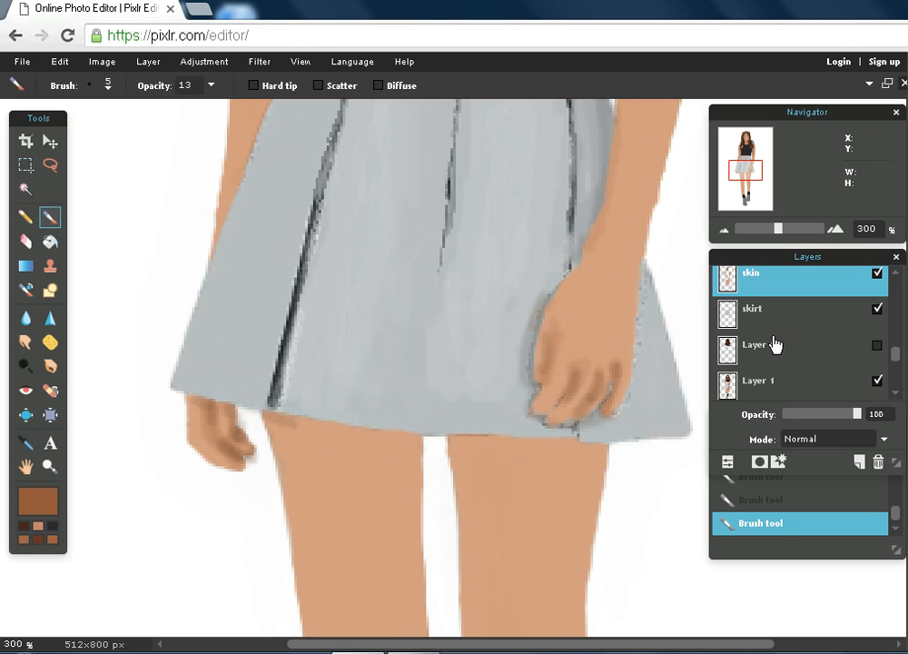
Lower the skin layer's opacity to 27 and sample ab715b from the thigh just below the skirt hem as the brush colour.
{"action": "left_click_drag", "start_coordinate": [865, 414], "coordinate": [802, 417]}
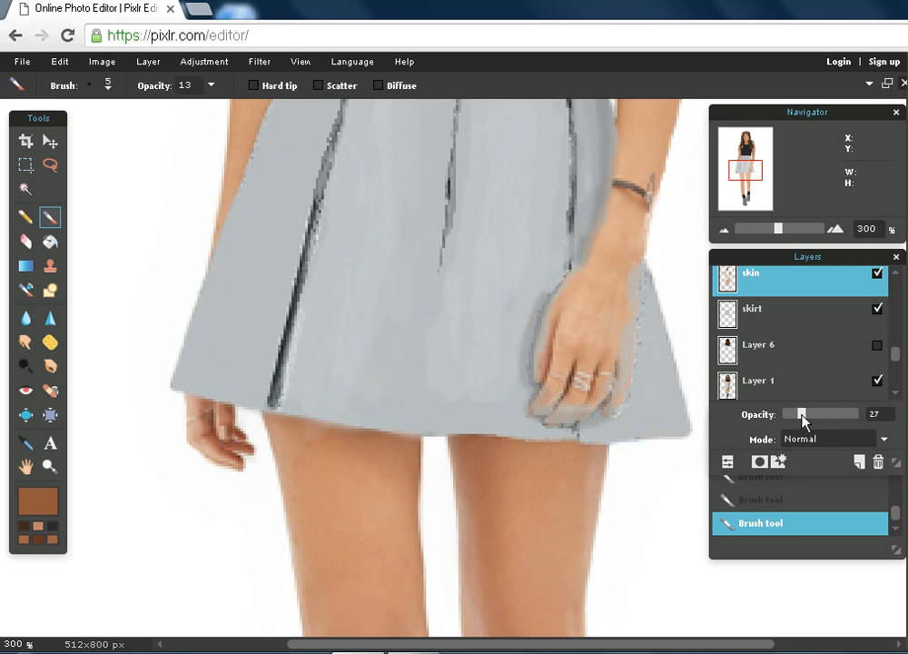
{"action": "left_click_drag", "start_coordinate": [750, 168], "coordinate": [750, 178]}
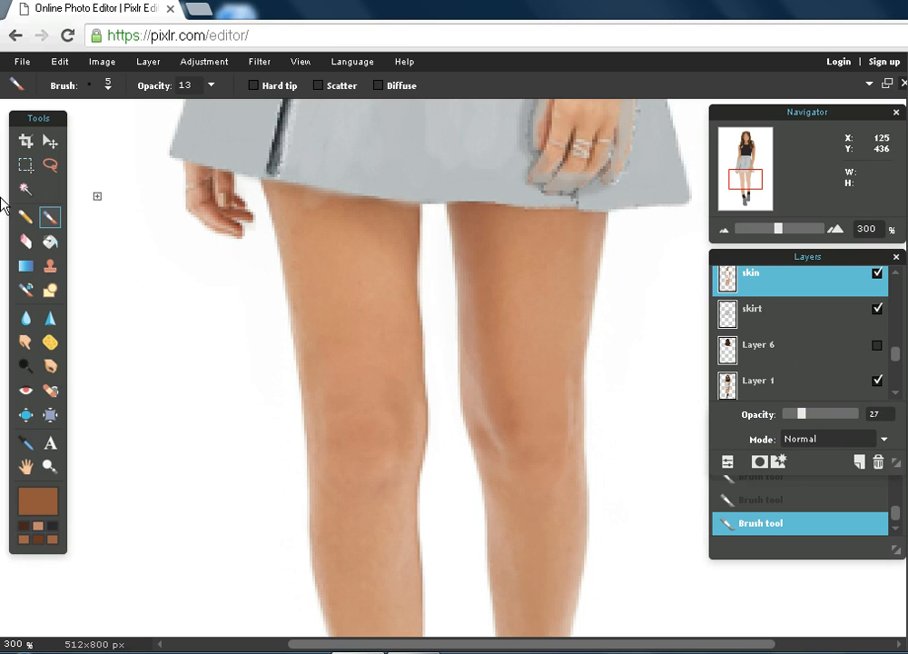
{"action": "left_click", "coordinate": [46, 504]}
{"action": "left_click", "coordinate": [348, 188]}
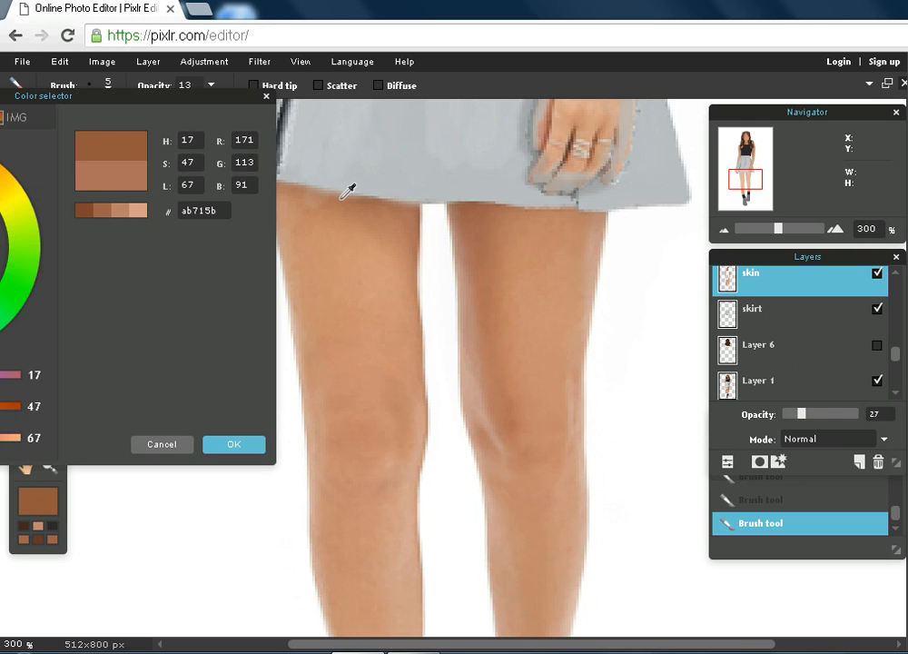
{"action": "left_click", "coordinate": [206, 440]}
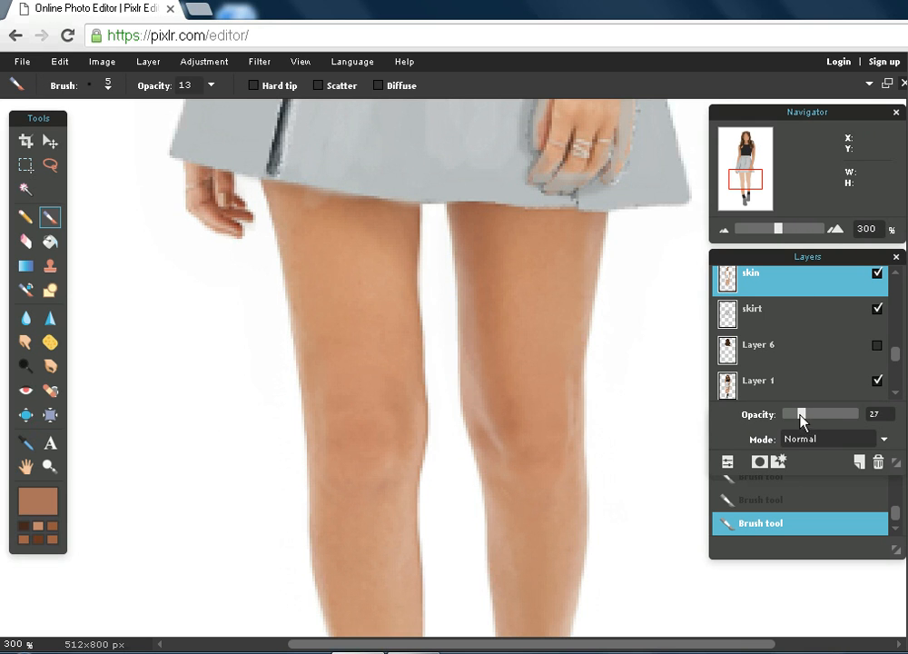
Lower the skin layer's opacity to 9 and shade the thighs and knees with the soft 20-pixel brush.
{"action": "mouse_move", "coordinate": [814, 422]}
{"action": "left_mouse_down"}
{"action": "mouse_move", "coordinate": [852, 431]}
{"action": "mouse_move", "coordinate": [821, 418]}
{"action": "left_mouse_up"}
{"action": "left_click_drag", "start_coordinate": [799, 418], "coordinate": [788, 419]}
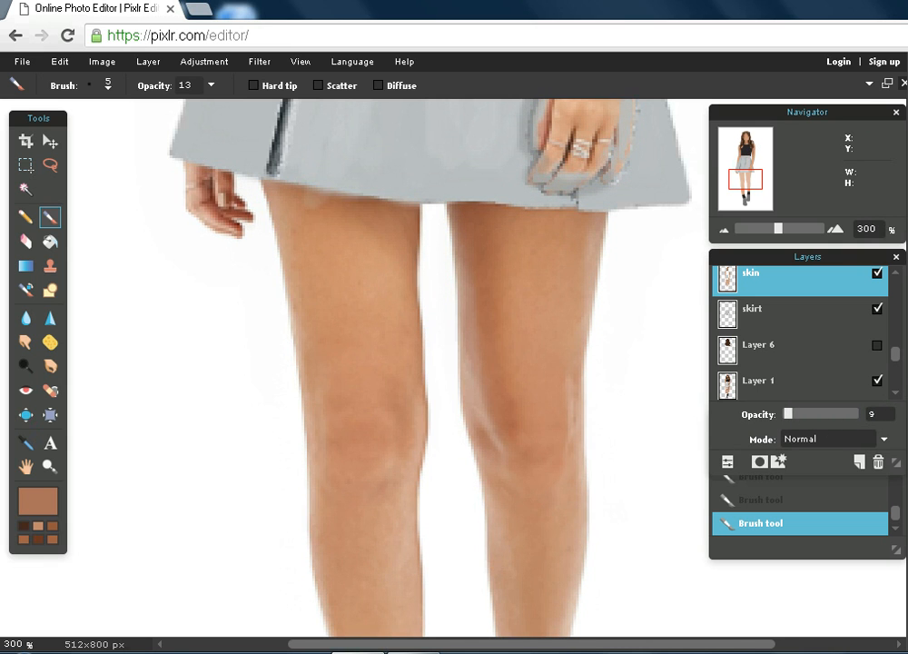
{"action": "left_click", "coordinate": [100, 80]}
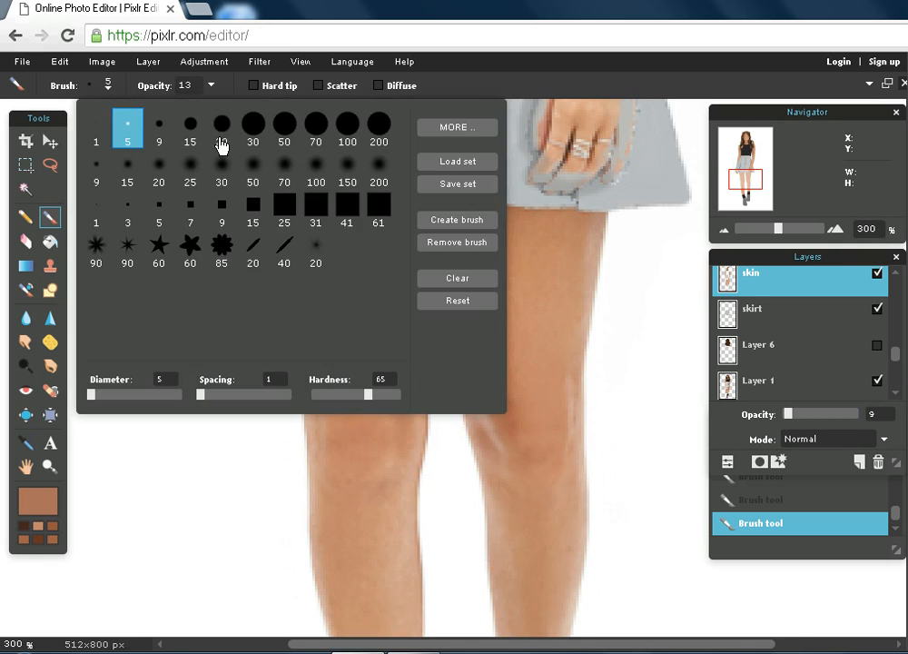
{"action": "left_click", "coordinate": [169, 172]}
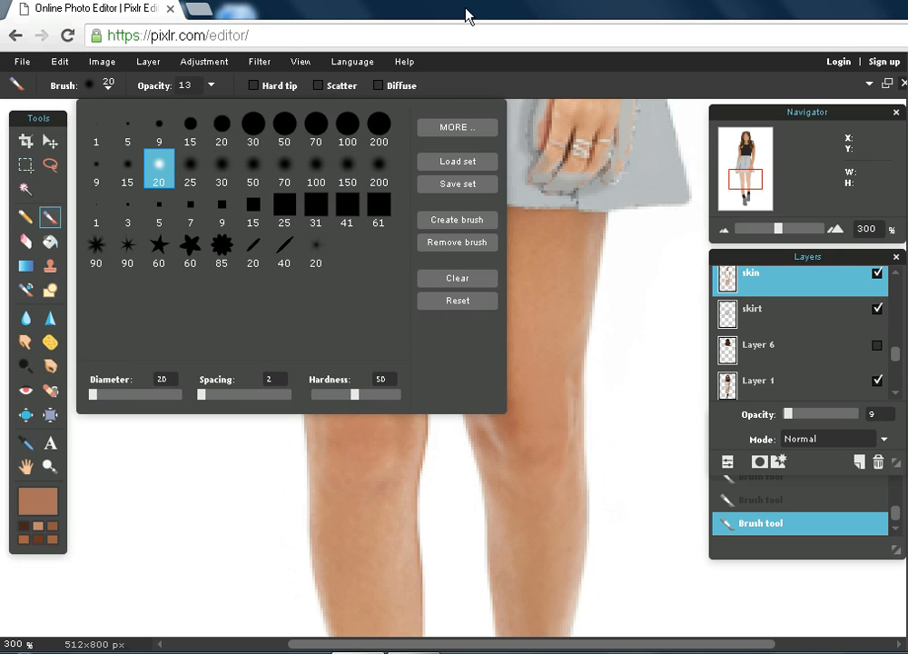
{"action": "left_click", "coordinate": [471, 86]}
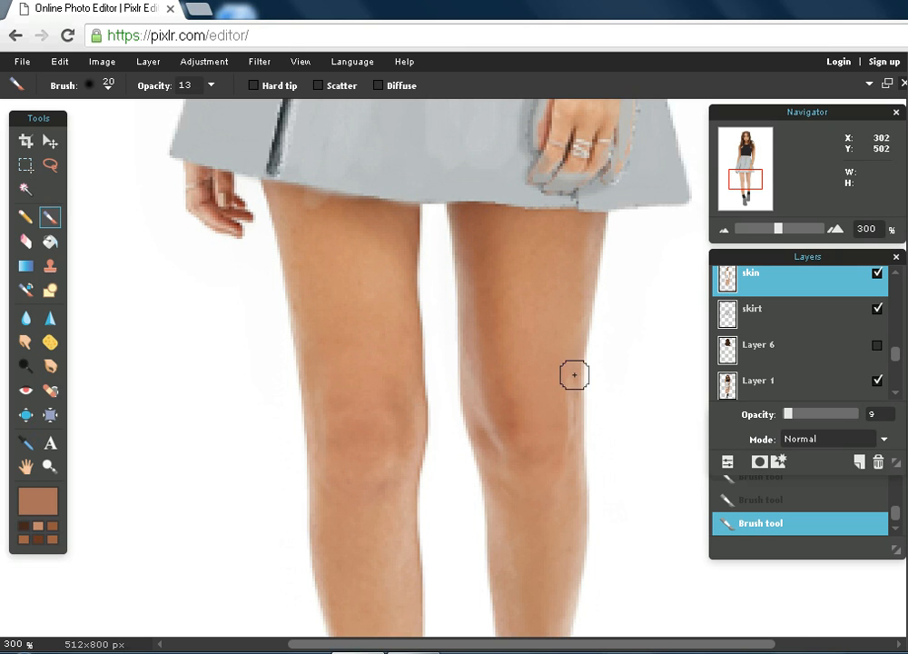
Shade the smaller shadows around the knees and upper shin with the soft 9-pixel brush, and restore the layer opacity to 100.
{"action": "left_click", "coordinate": [109, 84]}
{"action": "left_click", "coordinate": [91, 171]}
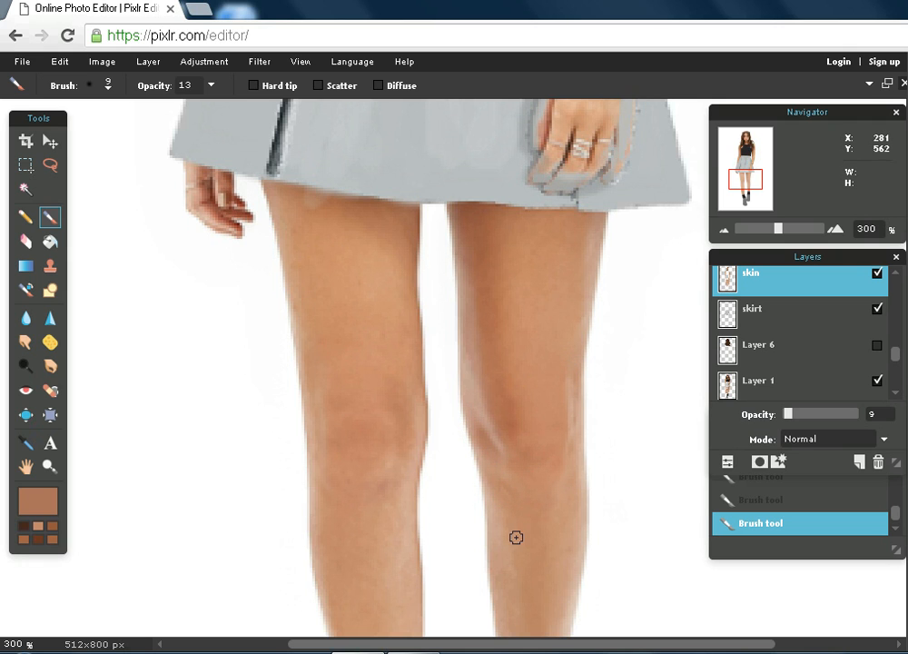
{"action": "mouse_move", "coordinate": [787, 414]}
{"action": "left_mouse_down"}
{"action": "mouse_move", "coordinate": [879, 423]}
{"action": "mouse_move", "coordinate": [821, 436]}
{"action": "mouse_move", "coordinate": [875, 454]}
{"action": "mouse_move", "coordinate": [825, 456]}
{"action": "mouse_move", "coordinate": [872, 467]}
{"action": "left_mouse_up"}
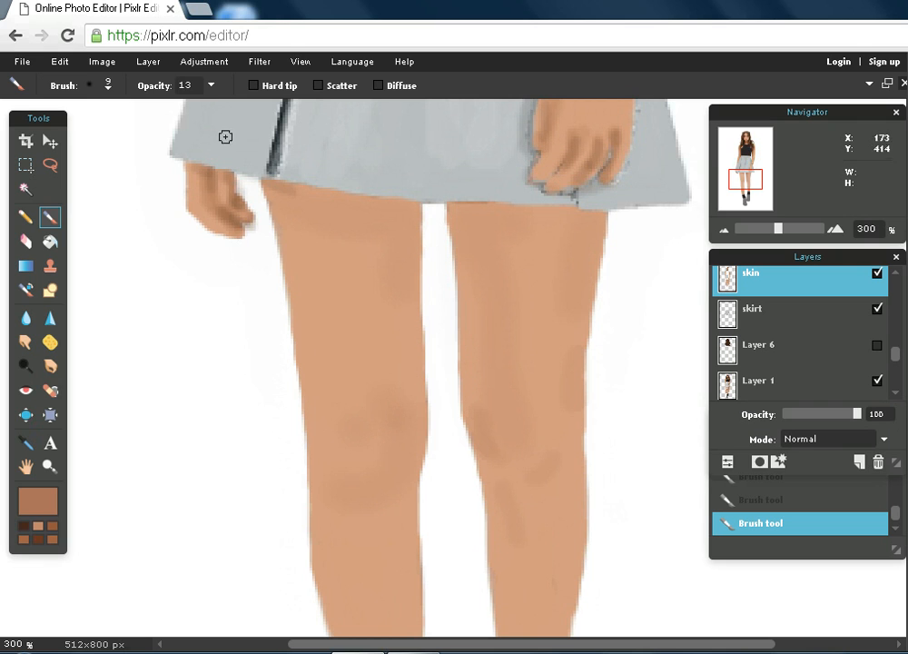
Set the brush opacity to 38, try a shadow stroke on the thigh along the skirt hem, and undo the stroke.
{"action": "left_click", "coordinate": [211, 86]}
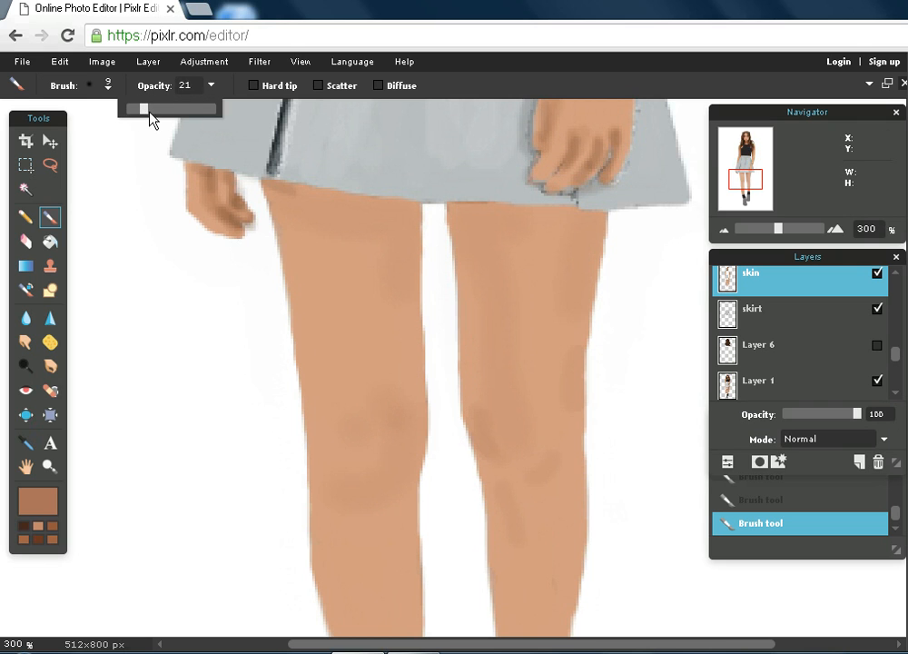
{"action": "left_click_drag", "start_coordinate": [290, 190], "coordinate": [382, 212]}
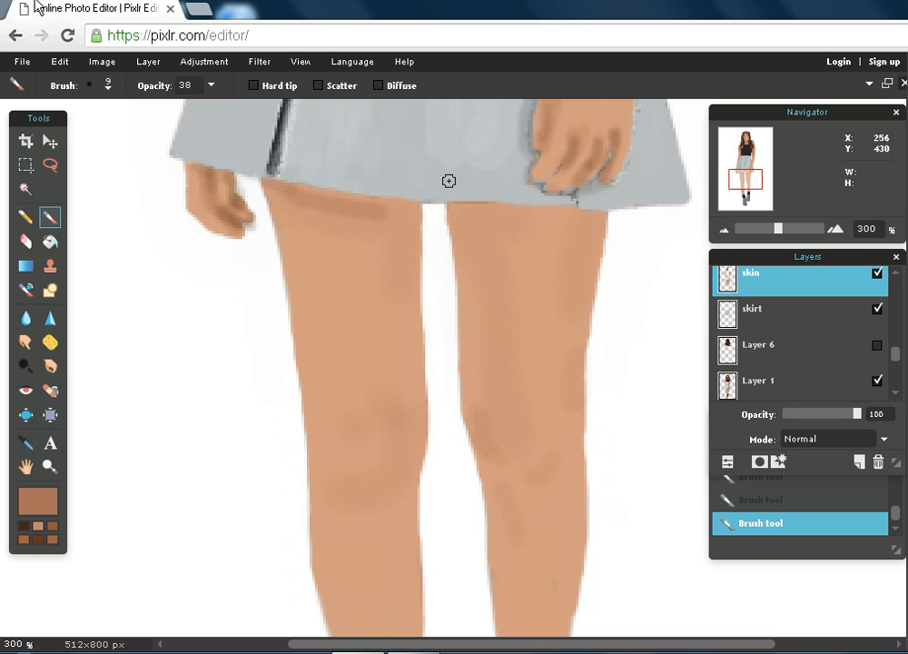
{"action": "left_click", "coordinate": [60, 61]}
{"action": "left_click", "coordinate": [69, 81]}
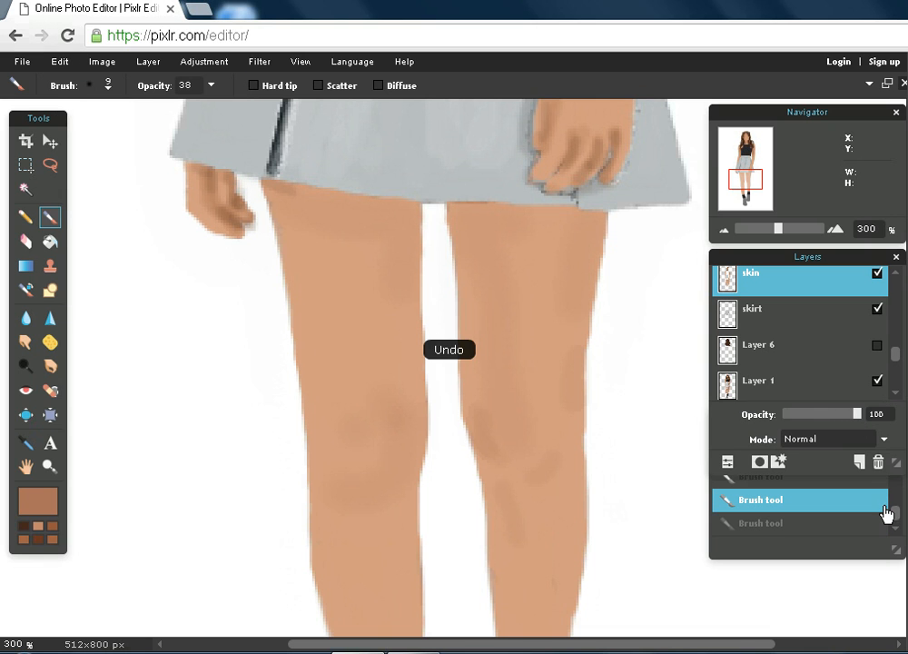
Lower the skin layer's opacity to 0, deepen the shadows on both thighs, knees and the shin, and restore the opacity to 100.
{"action": "mouse_move", "coordinate": [856, 414]}
{"action": "left_mouse_down"}
{"action": "mouse_move", "coordinate": [786, 425]}
{"action": "mouse_move", "coordinate": [780, 414]}
{"action": "left_mouse_up"}
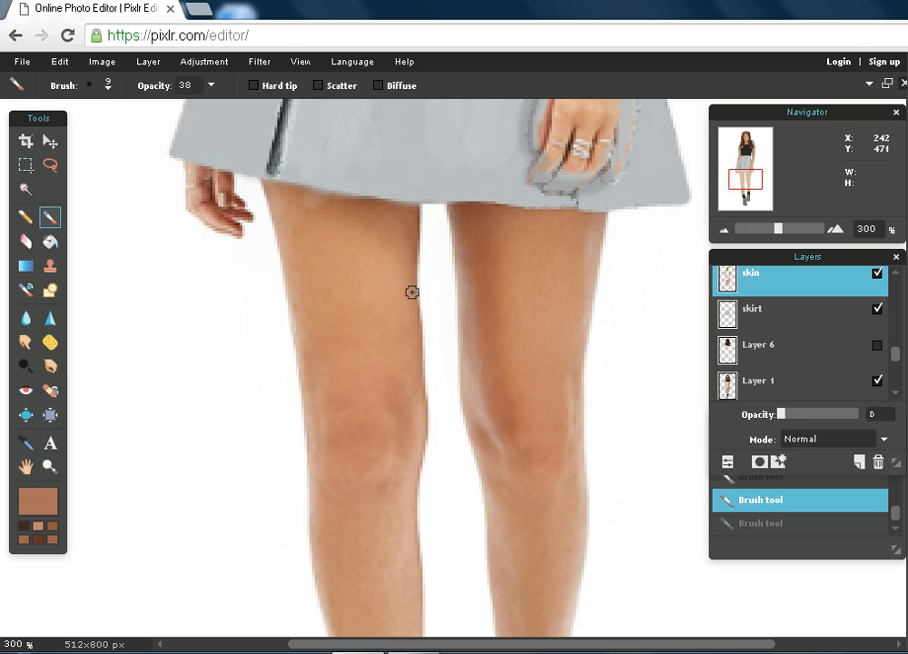
{"action": "left_click_drag", "start_coordinate": [415, 351], "coordinate": [382, 432]}
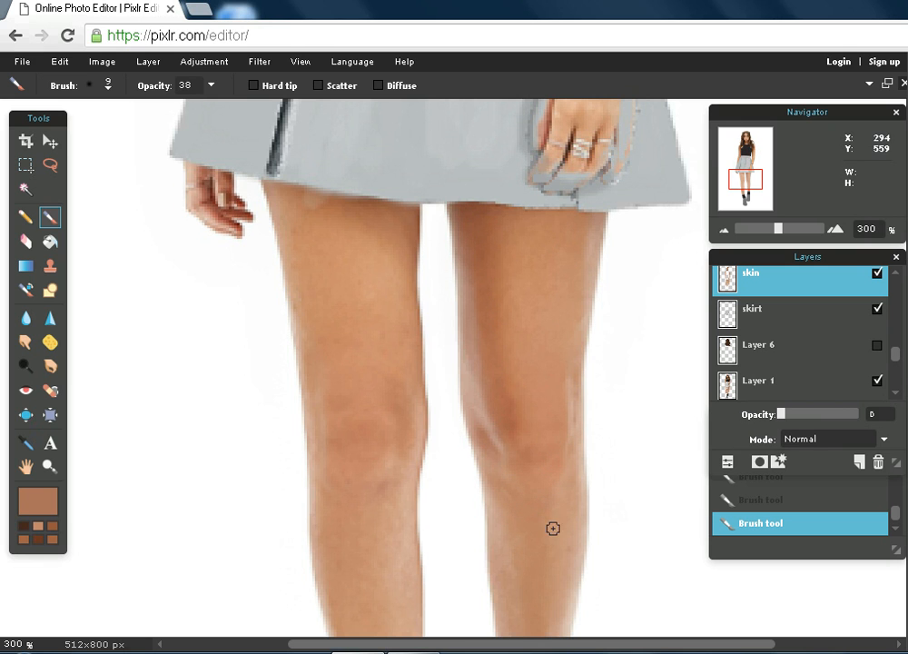
{"action": "mouse_move", "coordinate": [816, 424]}
{"action": "left_mouse_down"}
{"action": "mouse_move", "coordinate": [878, 436]}
{"action": "mouse_move", "coordinate": [809, 444]}
{"action": "mouse_move", "coordinate": [841, 450]}
{"action": "mouse_move", "coordinate": [811, 454]}
{"action": "mouse_move", "coordinate": [878, 466]}
{"action": "left_mouse_up"}
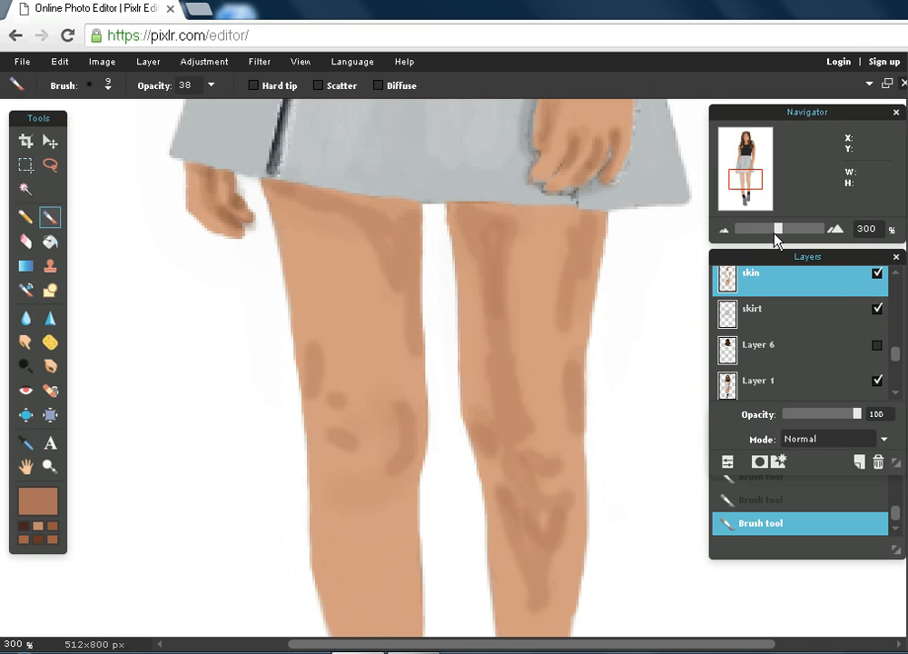
Lower the skin layer's opacity to 6, paint highlights on both legs with sampled light tone d9b09c, and restore the opacity to 100.
{"action": "mouse_move", "coordinate": [777, 233]}
{"action": "left_mouse_down"}
{"action": "mouse_move", "coordinate": [736, 239]}
{"action": "mouse_move", "coordinate": [754, 243]}
{"action": "mouse_move", "coordinate": [765, 229]}
{"action": "left_mouse_up"}
{"action": "left_click_drag", "start_coordinate": [762, 187], "coordinate": [762, 201]}
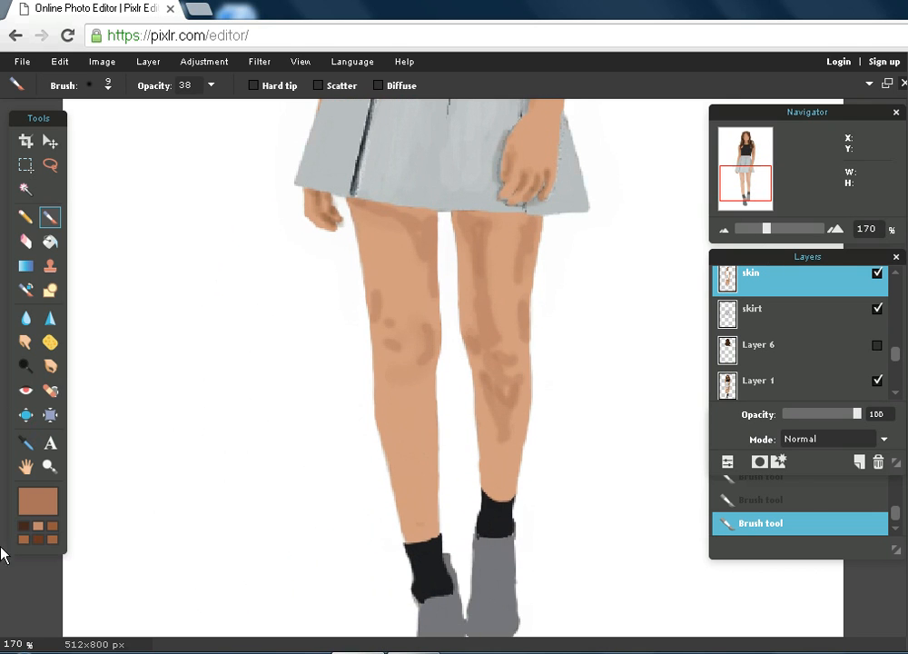
{"action": "left_click_drag", "start_coordinate": [854, 418], "coordinate": [795, 428]}
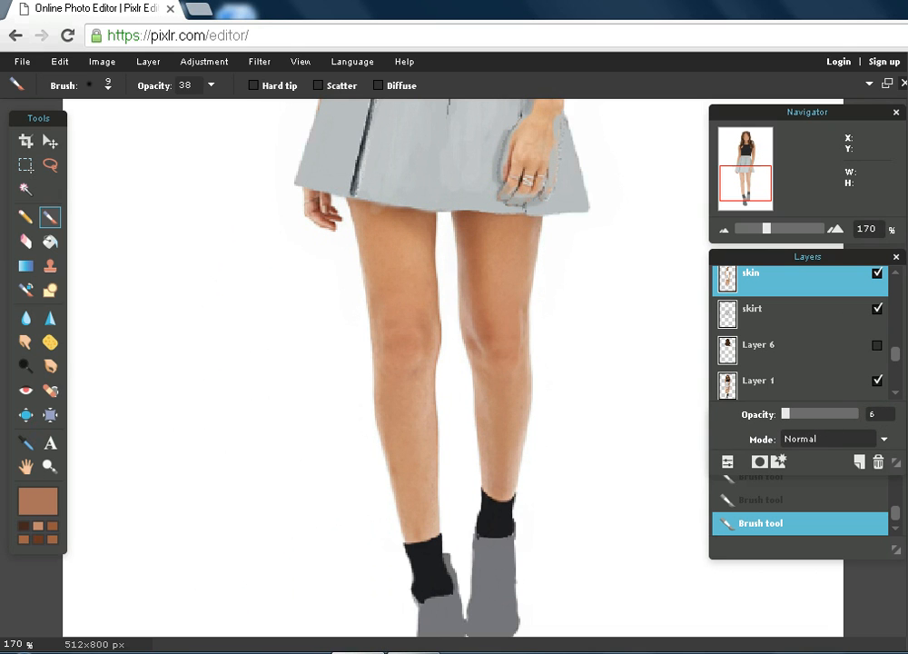
{"action": "left_click", "coordinate": [209, 85]}
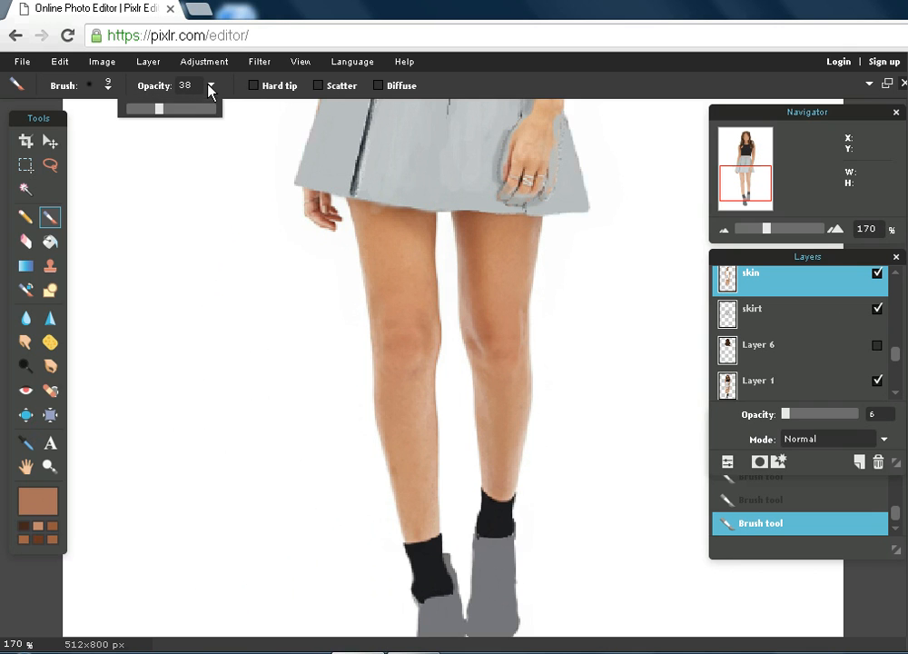
{"action": "left_click", "coordinate": [41, 502]}
{"action": "left_click", "coordinate": [426, 417]}
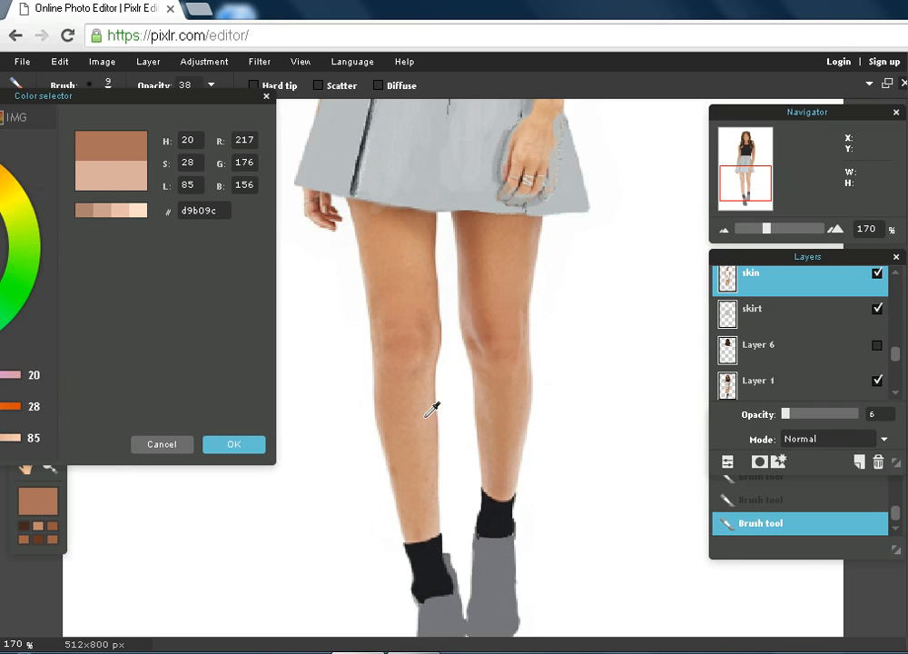
{"action": "left_click", "coordinate": [242, 446]}
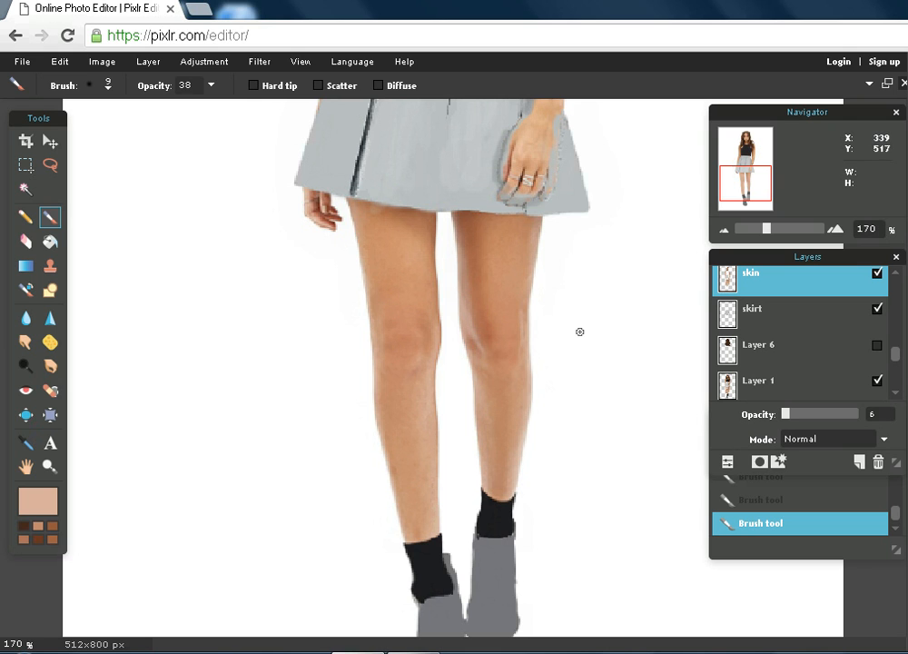
{"action": "left_click_drag", "start_coordinate": [795, 420], "coordinate": [879, 434]}
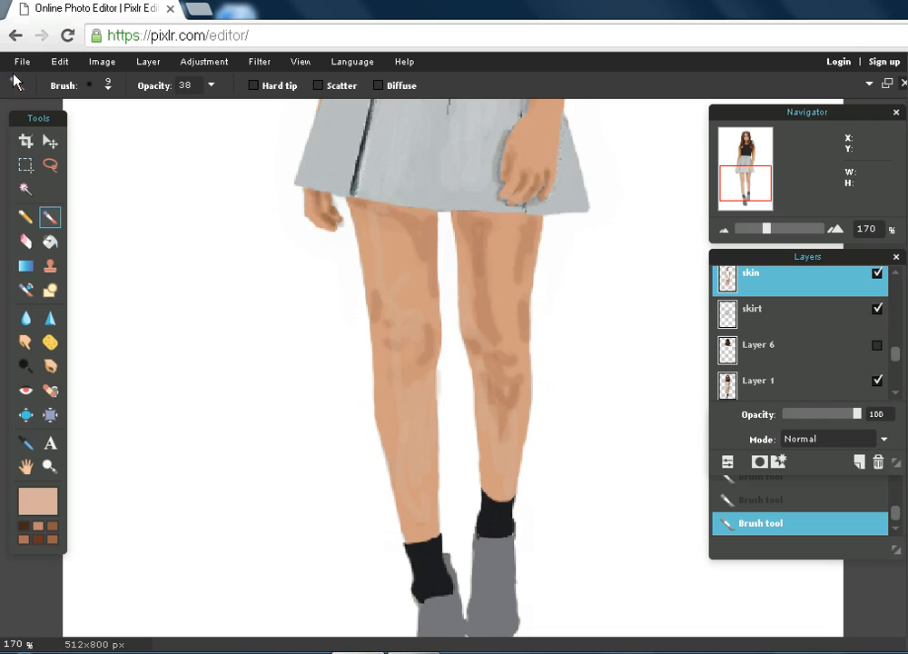
Erase the light overspill beside the inner calf with the 20-pixel Eraser, and sample the base skin tone from the thigh.
{"action": "left_click", "coordinate": [26, 240]}
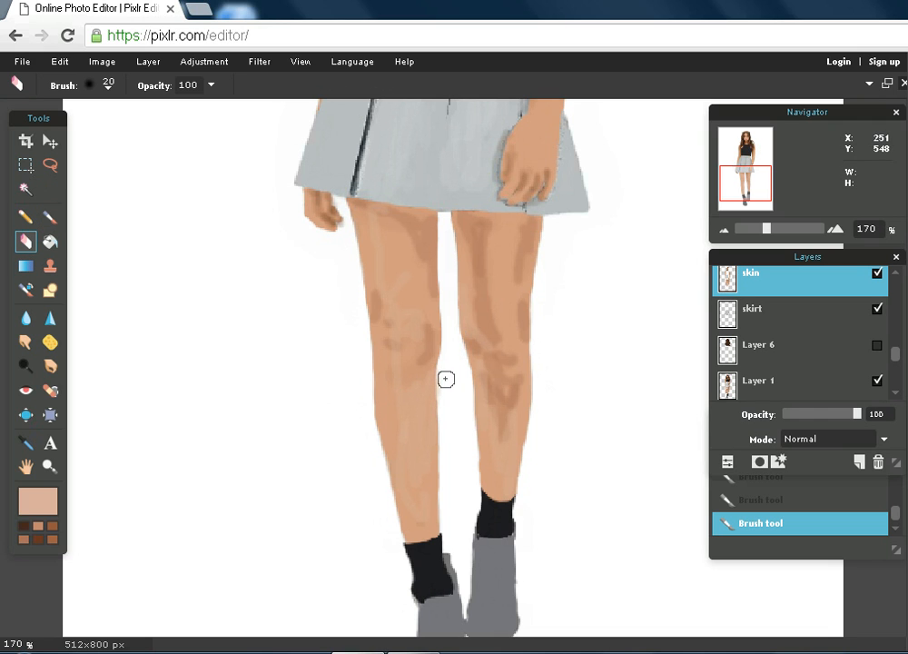
{"action": "left_click_drag", "start_coordinate": [448, 396], "coordinate": [449, 375]}
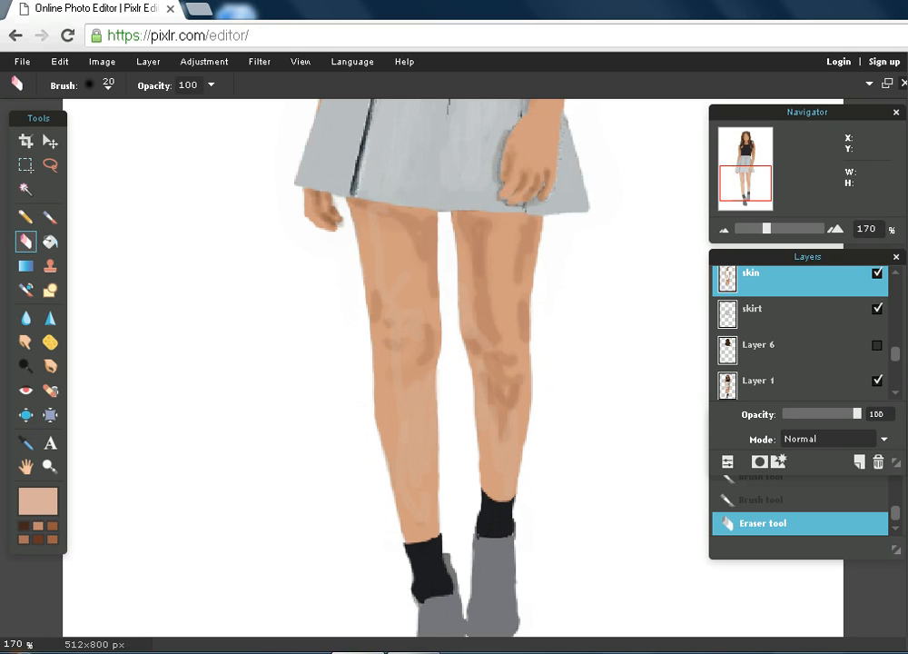
{"action": "left_click", "coordinate": [31, 500]}
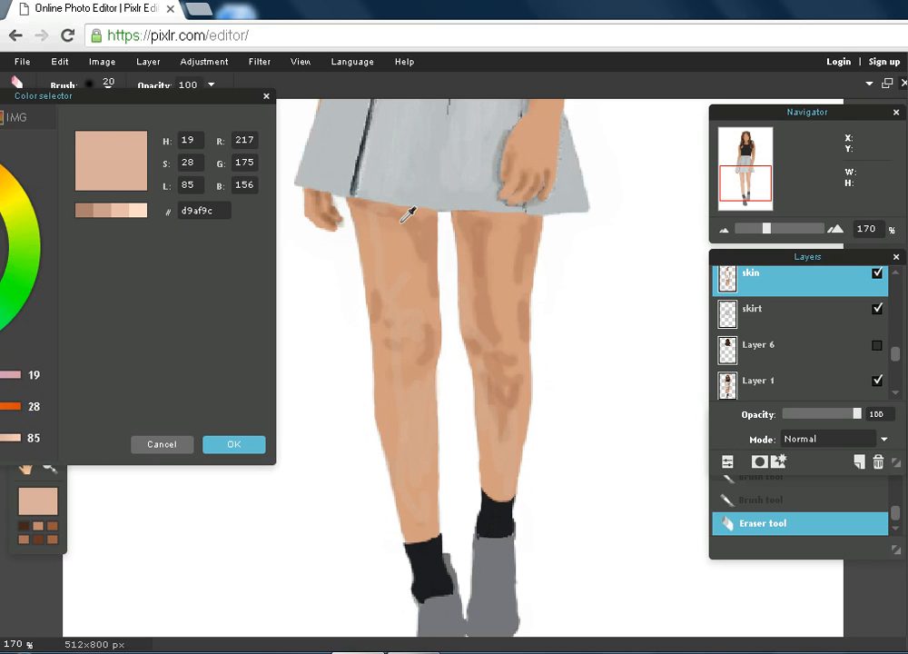
{"action": "left_click", "coordinate": [414, 239]}
{"action": "left_click", "coordinate": [213, 443]}
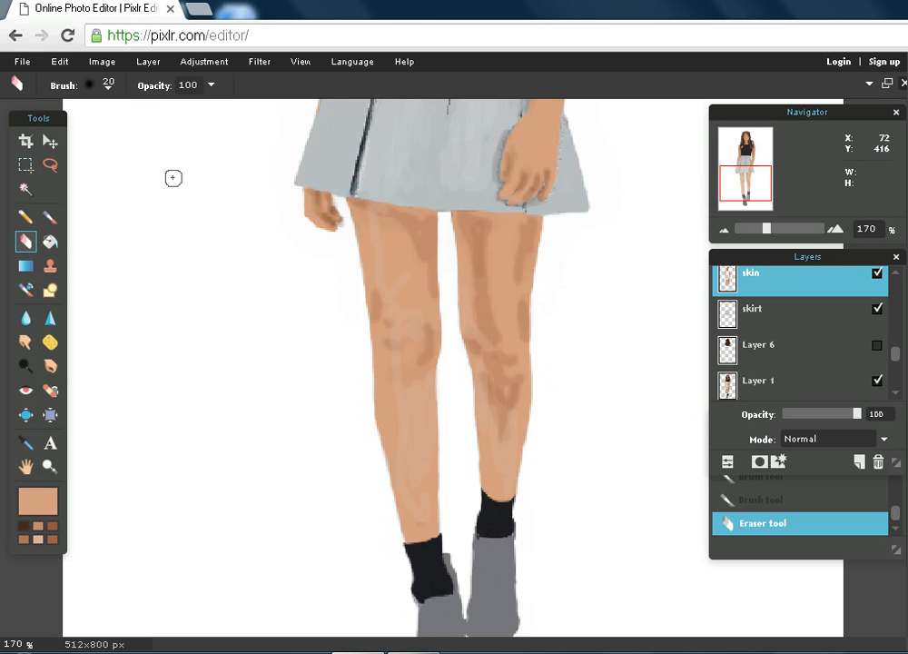
Set the Eraser opacity to 55 and partly erase the paint over one leg's thigh and knee to expose the photo.
{"action": "left_click", "coordinate": [211, 85]}
{"action": "left_click_drag", "start_coordinate": [209, 117], "coordinate": [177, 122]}
{"action": "mouse_move", "coordinate": [405, 292]}
{"action": "left_mouse_down"}
{"action": "mouse_move", "coordinate": [416, 348]}
{"action": "mouse_move", "coordinate": [407, 403]}
{"action": "mouse_move", "coordinate": [388, 295]}
{"action": "mouse_move", "coordinate": [410, 361]}
{"action": "mouse_move", "coordinate": [393, 230]}
{"action": "mouse_move", "coordinate": [411, 288]}
{"action": "mouse_move", "coordinate": [402, 219]}
{"action": "mouse_move", "coordinate": [363, 205]}
{"action": "mouse_move", "coordinate": [411, 291]}
{"action": "mouse_move", "coordinate": [384, 247]}
{"action": "mouse_move", "coordinate": [388, 329]}
{"action": "mouse_move", "coordinate": [368, 234]}
{"action": "left_mouse_up"}
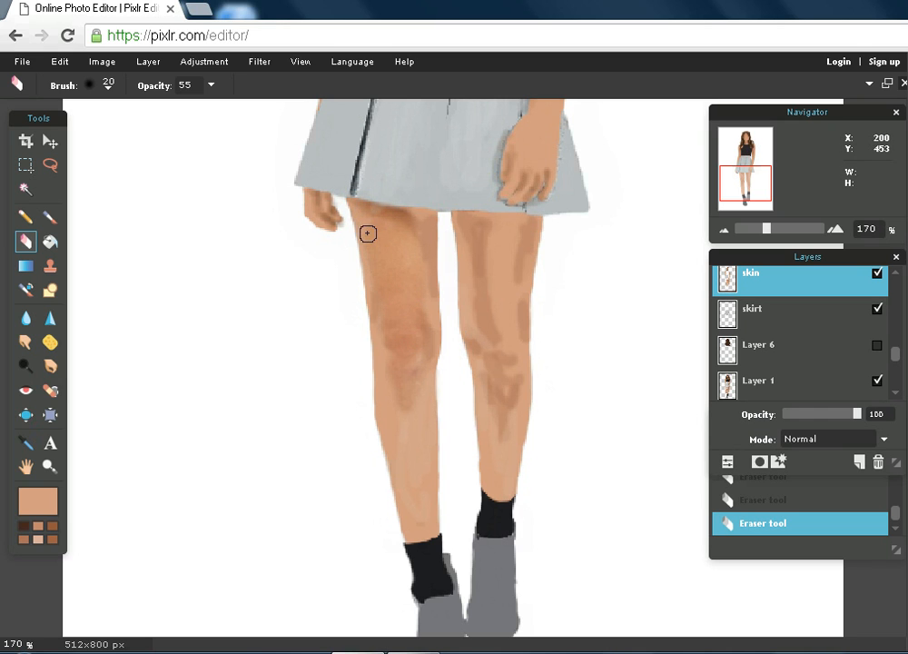
Undo the recent eraser strokes over the thigh and knee of the model's right leg.
{"action": "left_click", "coordinate": [60, 61]}
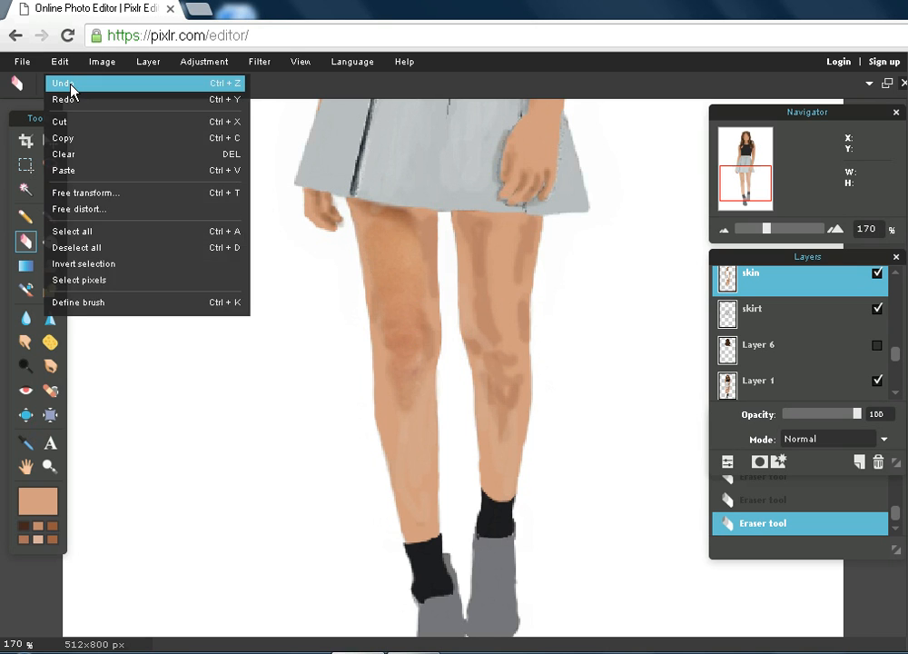
{"action": "left_click", "coordinate": [66, 82]}
{"action": "left_click", "coordinate": [60, 62]}
{"action": "left_click", "coordinate": [64, 82]}
{"action": "left_click", "coordinate": [59, 62]}
{"action": "left_click", "coordinate": [63, 82]}
{"action": "left_click", "coordinate": [60, 61]}
{"action": "left_click", "coordinate": [65, 87]}
{"action": "left_click", "coordinate": [58, 62]}
{"action": "left_click", "coordinate": [64, 84]}
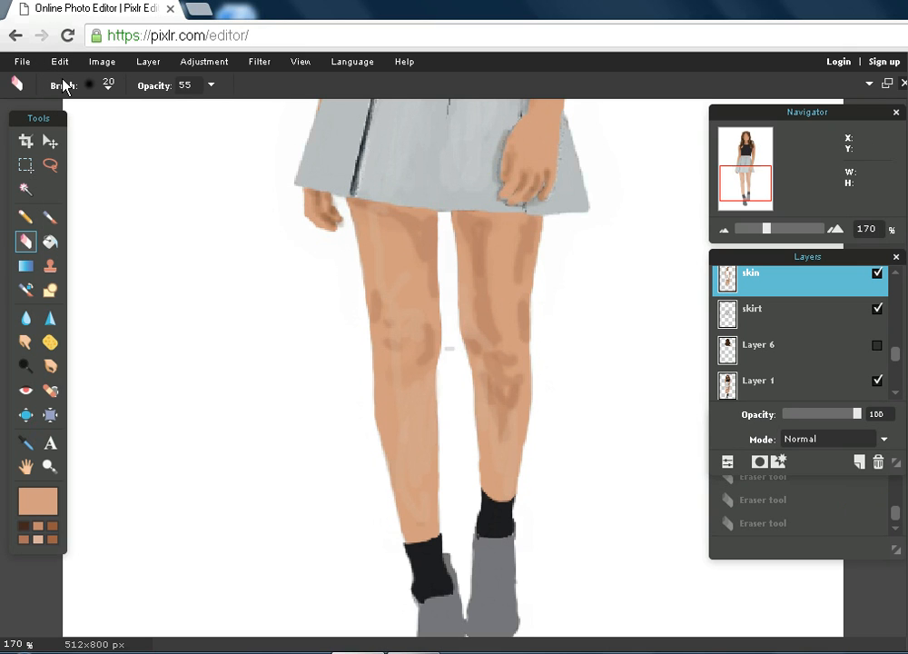
Soften the shading on both legs in the base skin tone with the 30-pixel Brush, and erase paint along the skirt hem.
{"action": "left_click", "coordinate": [52, 215]}
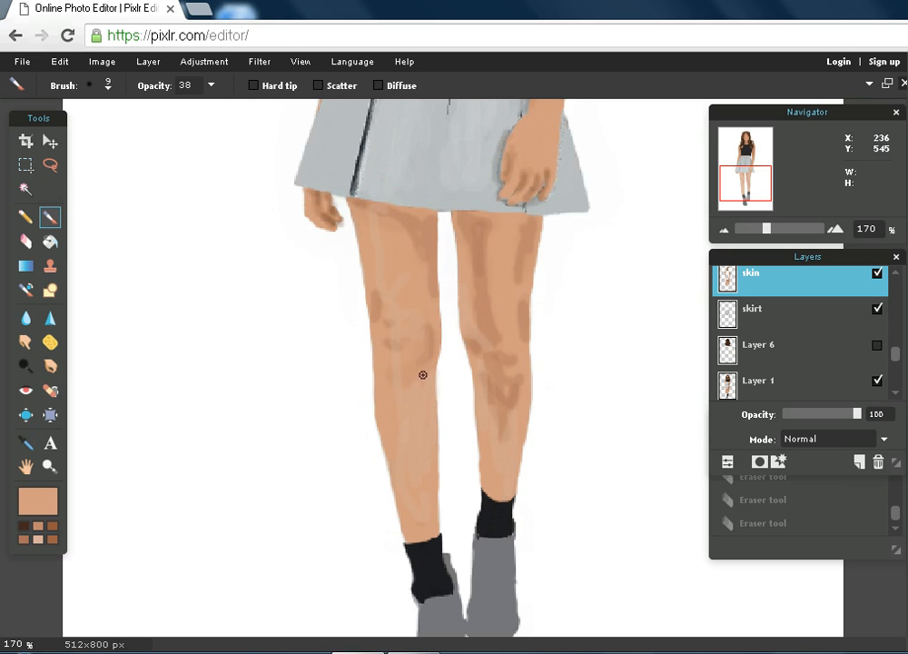
{"action": "left_click_drag", "start_coordinate": [419, 374], "coordinate": [411, 342]}
{"action": "left_click", "coordinate": [108, 84]}
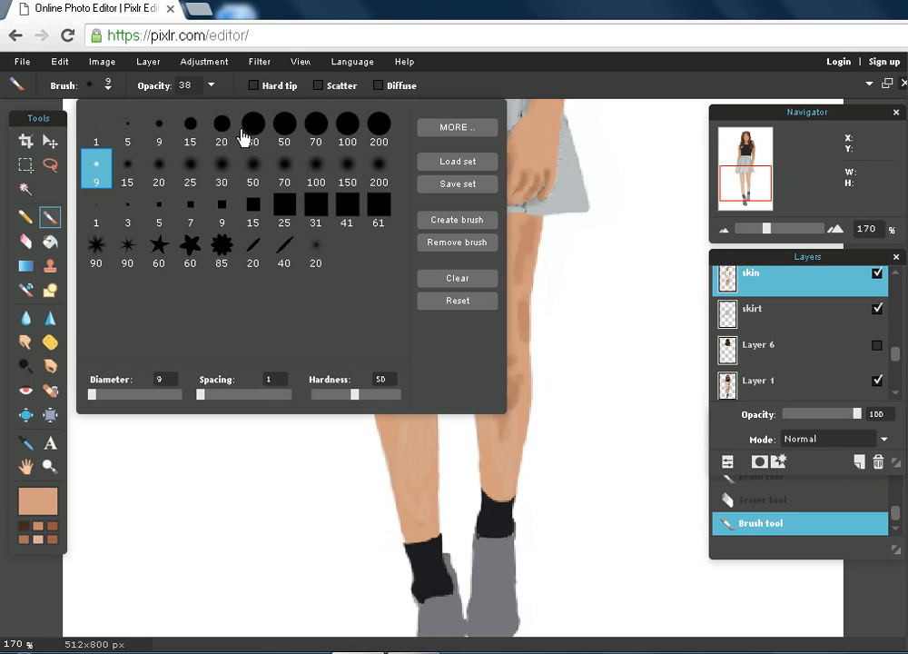
{"action": "left_click", "coordinate": [222, 168]}
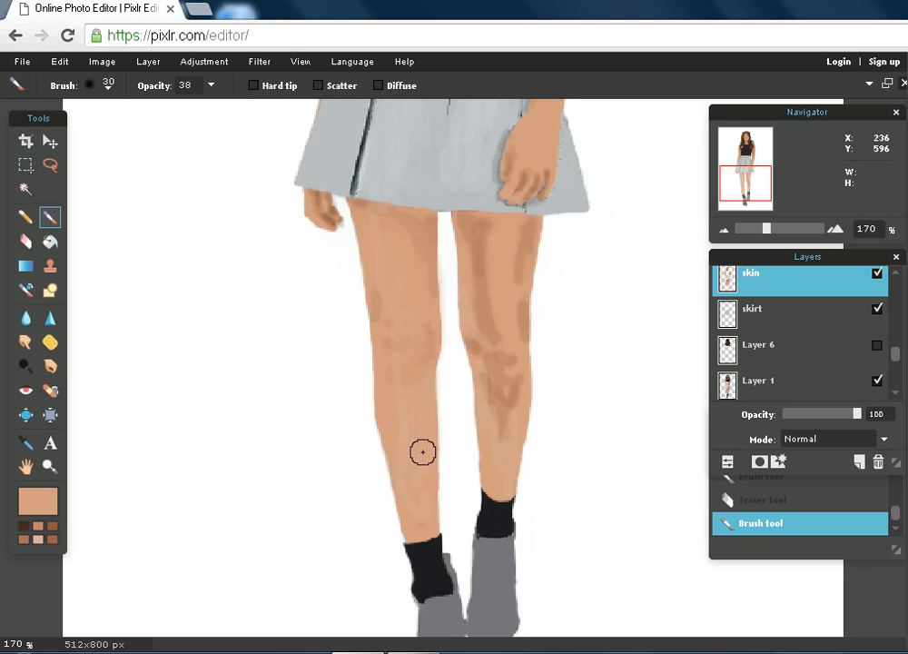
{"action": "left_click_drag", "start_coordinate": [398, 403], "coordinate": [417, 516]}
{"action": "mouse_move", "coordinate": [503, 437]}
{"action": "left_mouse_down"}
{"action": "mouse_move", "coordinate": [505, 371]}
{"action": "mouse_move", "coordinate": [502, 449]}
{"action": "mouse_move", "coordinate": [495, 396]}
{"action": "mouse_move", "coordinate": [492, 403]}
{"action": "mouse_move", "coordinate": [502, 350]}
{"action": "mouse_move", "coordinate": [518, 425]}
{"action": "mouse_move", "coordinate": [499, 312]}
{"action": "left_mouse_up"}
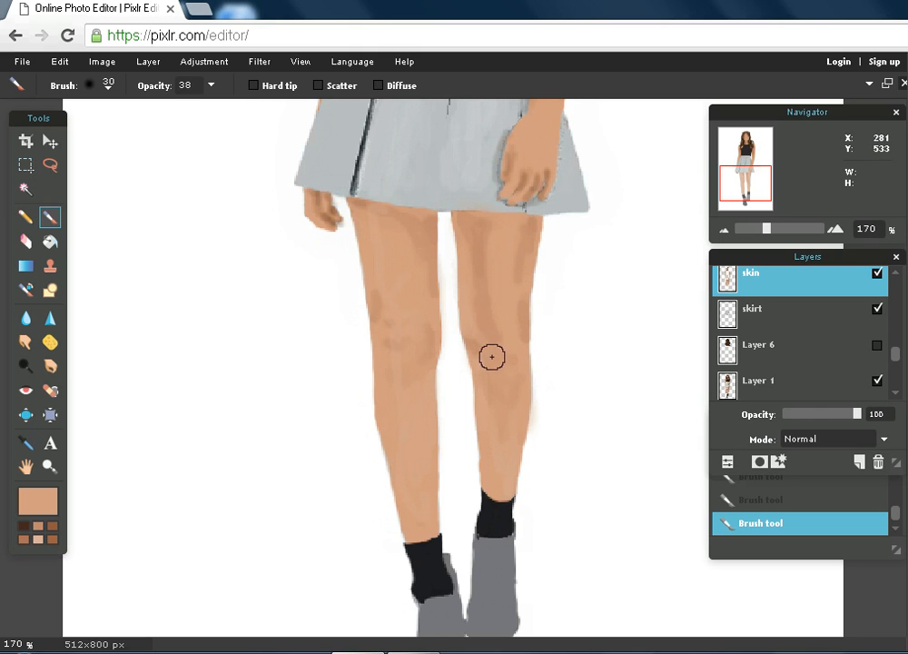
{"action": "left_click", "coordinate": [26, 241]}
{"action": "left_click", "coordinate": [403, 197]}
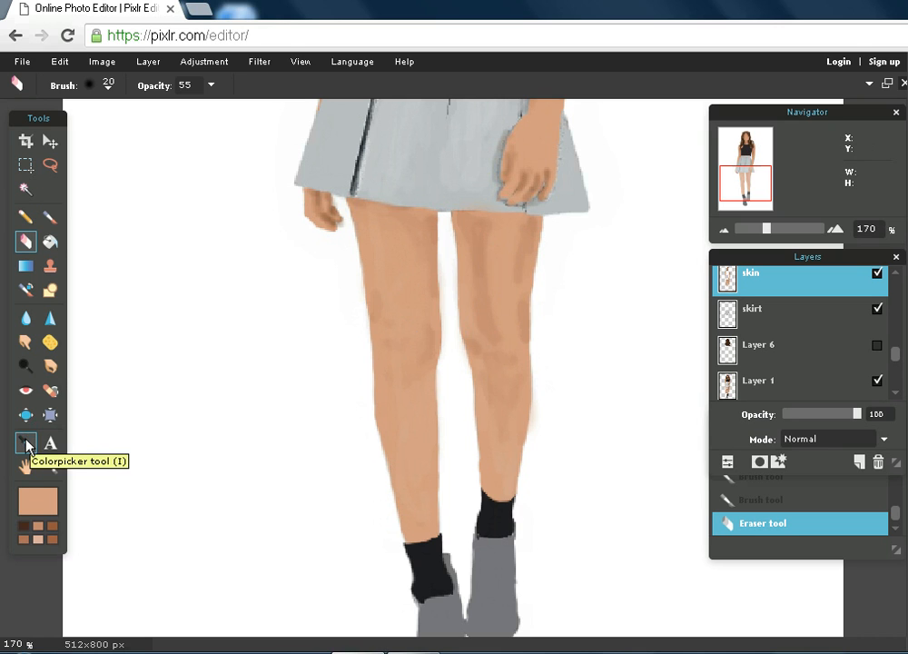
Try to smudge the thigh and knee shading with the 50-pixel Smudge tool at strength 50, and undo the last strokes.
{"action": "left_click", "coordinate": [25, 320]}
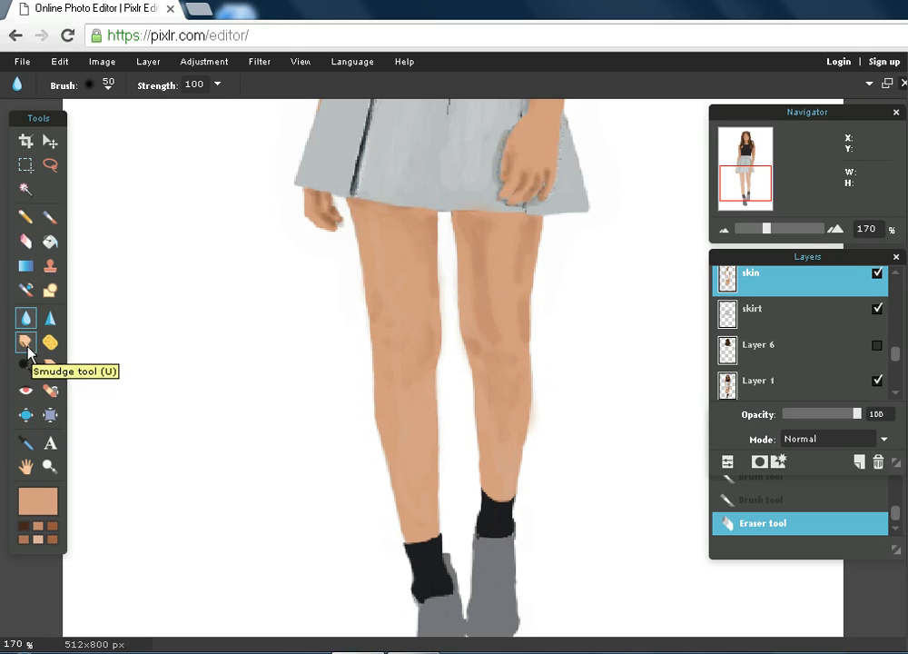
{"action": "left_click", "coordinate": [27, 345]}
{"action": "mouse_move", "coordinate": [388, 244]}
{"action": "left_mouse_down"}
{"action": "mouse_move", "coordinate": [394, 267]}
{"action": "mouse_move", "coordinate": [408, 255]}
{"action": "mouse_move", "coordinate": [398, 334]}
{"action": "mouse_move", "coordinate": [411, 347]}
{"action": "mouse_move", "coordinate": [407, 373]}
{"action": "left_mouse_up"}
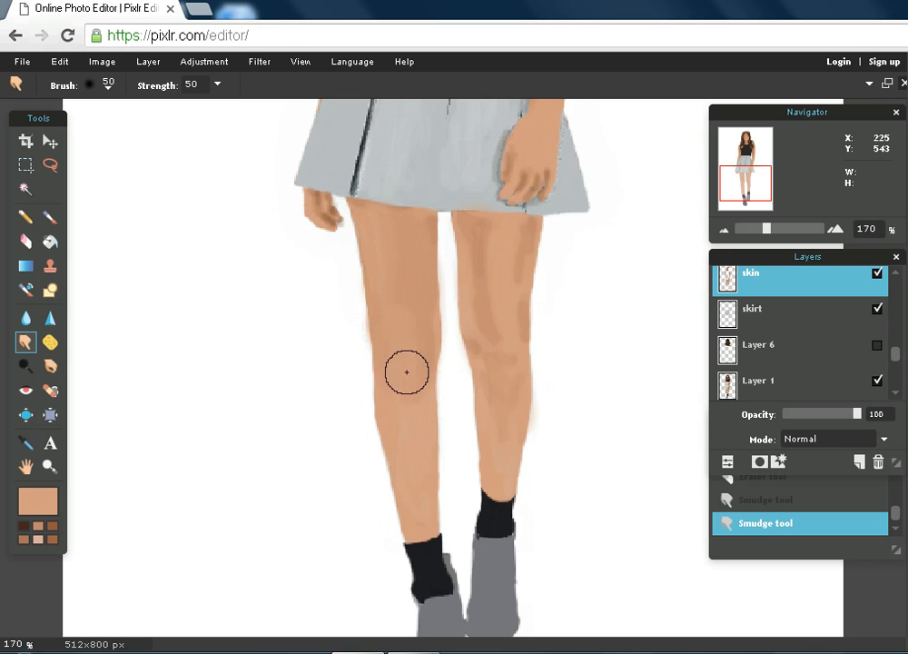
{"action": "left_click", "coordinate": [59, 62]}
{"action": "left_click", "coordinate": [70, 83]}
{"action": "left_click", "coordinate": [59, 61]}
{"action": "left_click", "coordinate": [61, 84]}
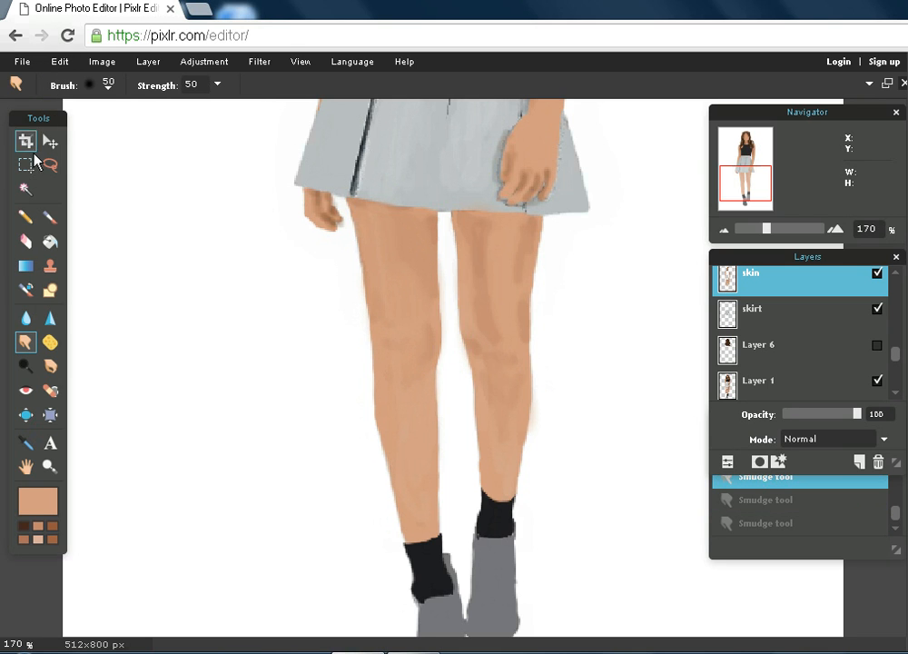
Set the Smudge tool to a 15-pixel brush at strength 34 and blend the thigh and knee shading on both legs.
{"action": "left_click", "coordinate": [109, 89]}
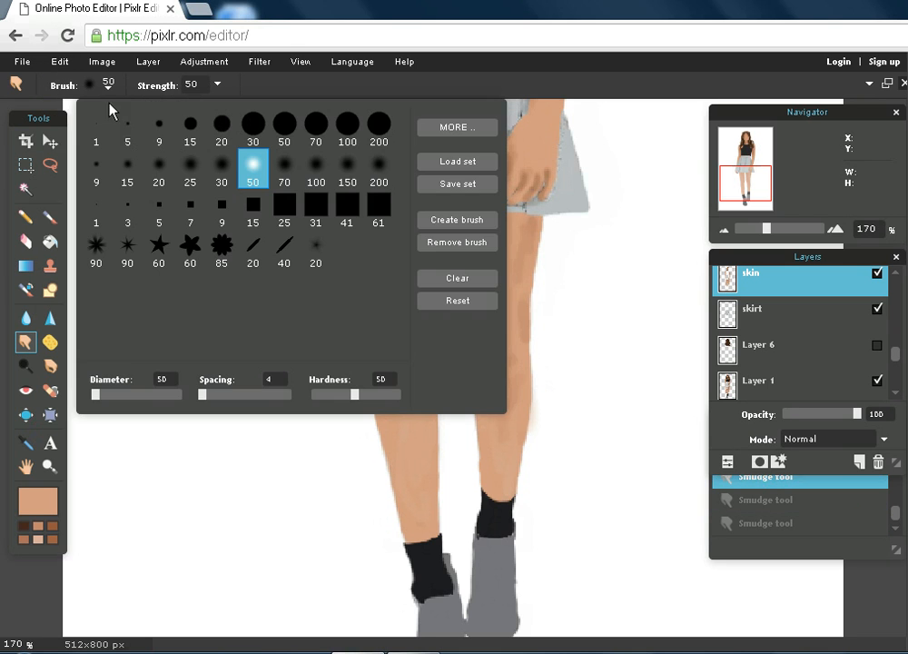
{"action": "left_click", "coordinate": [126, 171]}
{"action": "left_click", "coordinate": [218, 86]}
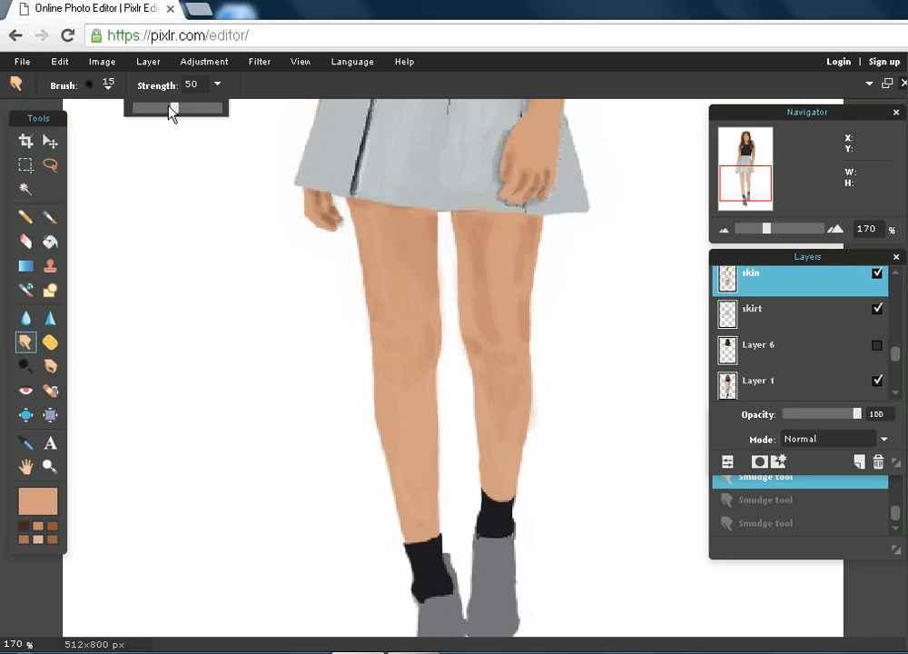
{"action": "left_click_drag", "start_coordinate": [400, 300], "coordinate": [405, 341]}
{"action": "left_click_drag", "start_coordinate": [478, 271], "coordinate": [504, 336]}
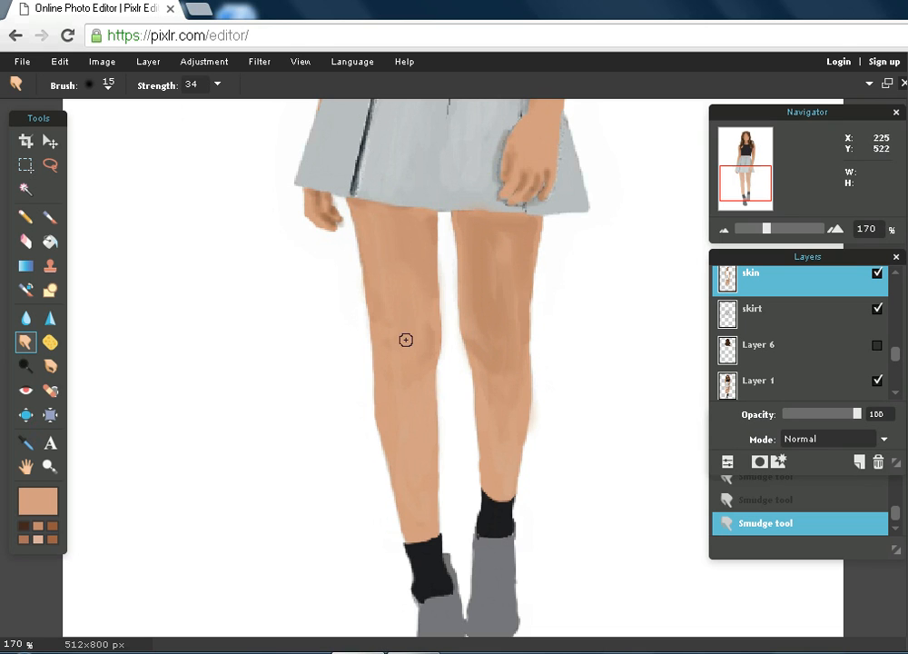
Paint dark brown shadows on both knees and under the skirt hem with the 30-pixel Brush at opacity 38.
{"action": "left_click", "coordinate": [51, 537]}
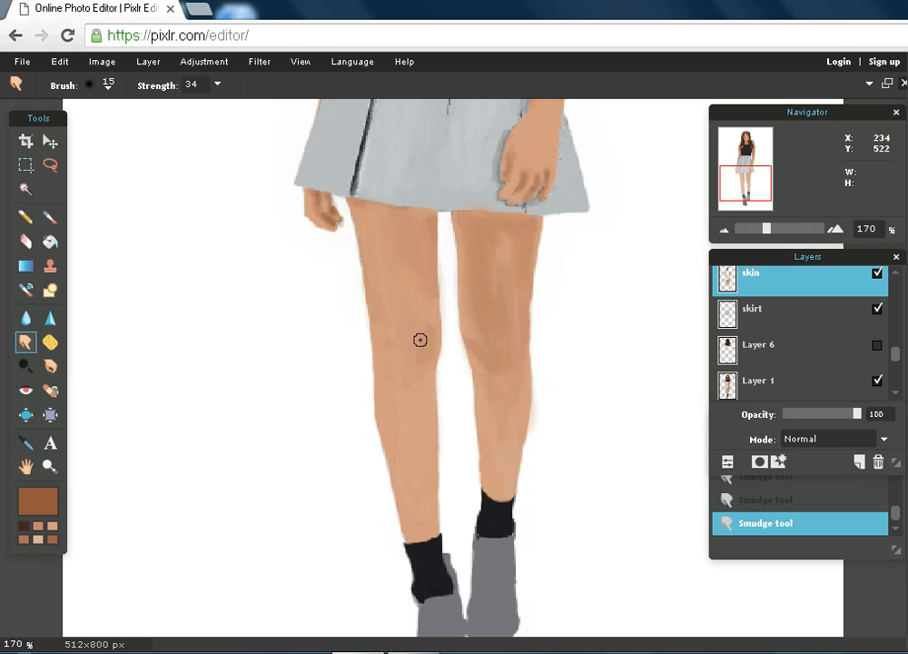
{"action": "left_click", "coordinate": [50, 216]}
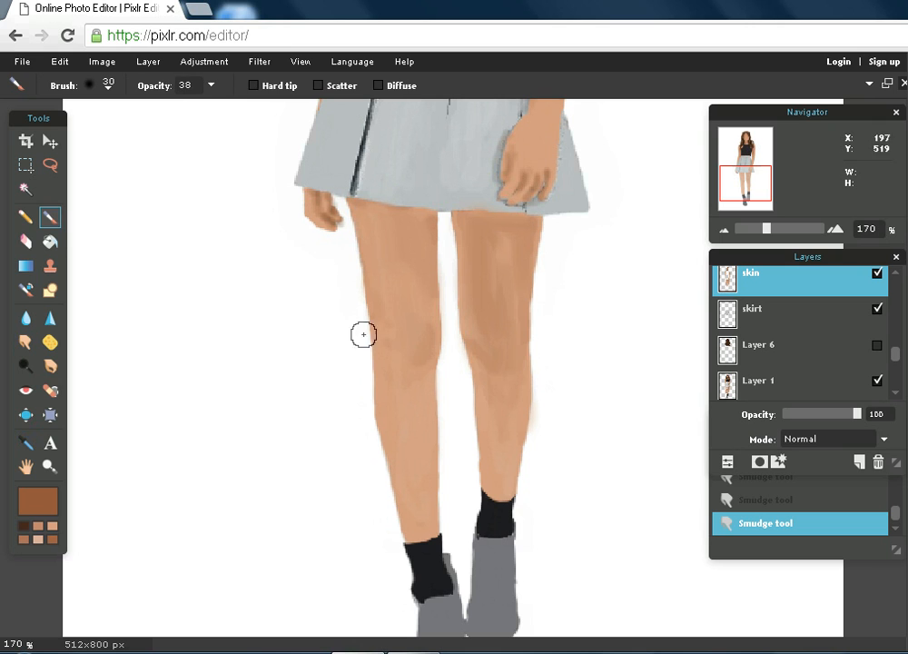
{"action": "mouse_move", "coordinate": [414, 343]}
{"action": "left_mouse_down"}
{"action": "mouse_move", "coordinate": [403, 353]}
{"action": "mouse_move", "coordinate": [402, 313]}
{"action": "mouse_move", "coordinate": [408, 346]}
{"action": "mouse_move", "coordinate": [388, 312]}
{"action": "left_mouse_up"}
{"action": "mouse_move", "coordinate": [492, 328]}
{"action": "left_mouse_down"}
{"action": "mouse_move", "coordinate": [502, 357]}
{"action": "mouse_move", "coordinate": [495, 288]}
{"action": "left_mouse_up"}
{"action": "mouse_move", "coordinate": [391, 229]}
{"action": "left_mouse_down"}
{"action": "mouse_move", "coordinate": [383, 217]}
{"action": "mouse_move", "coordinate": [408, 219]}
{"action": "mouse_move", "coordinate": [417, 243]}
{"action": "left_mouse_up"}
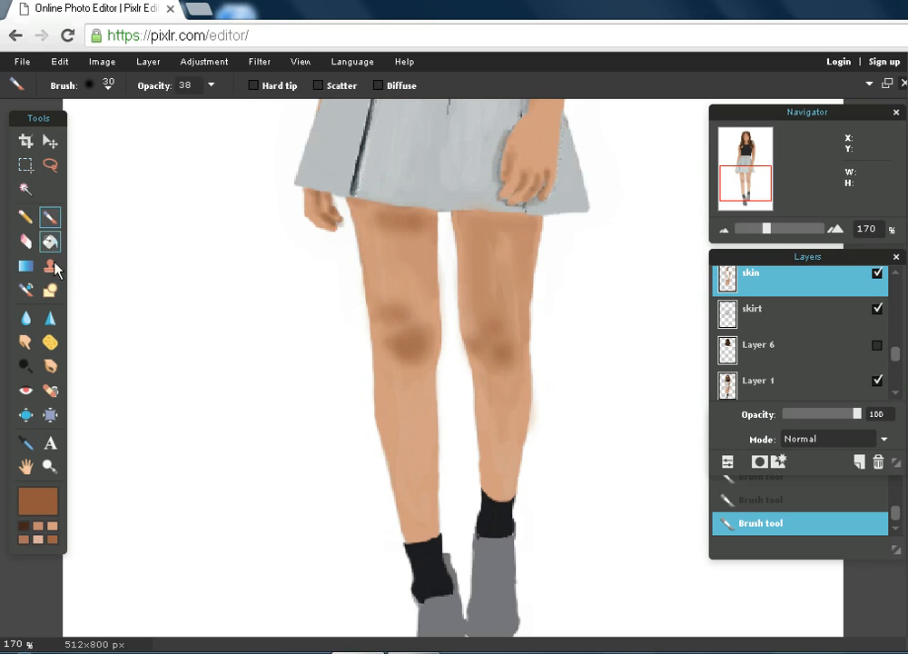
Smudge the shadow on the model's right knee with the 15-pixel Smudge tool, and undo the last smudge at the skirt hem.
{"action": "left_click", "coordinate": [26, 316]}
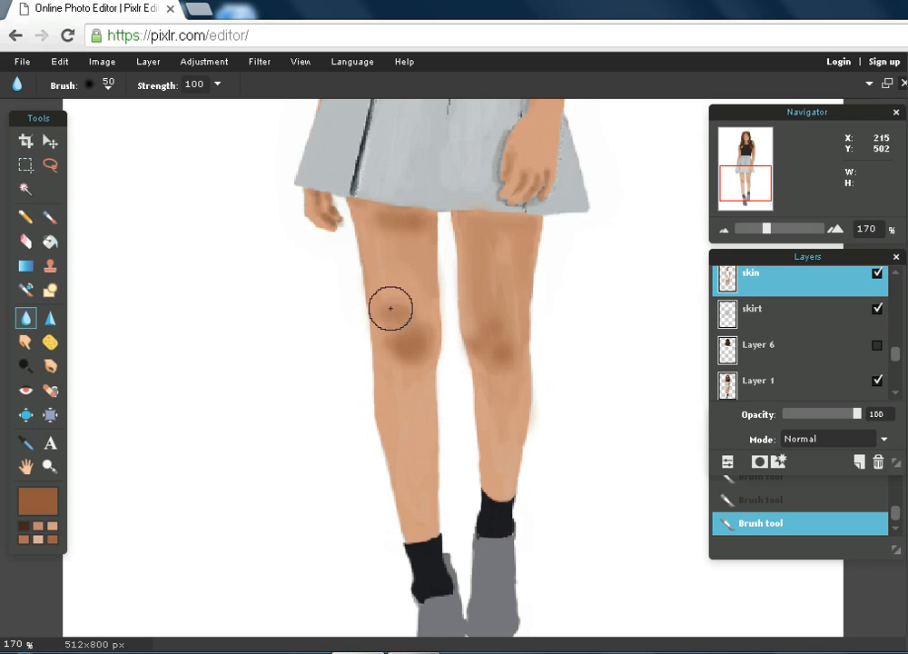
{"action": "left_click", "coordinate": [25, 342]}
{"action": "mouse_move", "coordinate": [399, 312]}
{"action": "left_mouse_down"}
{"action": "mouse_move", "coordinate": [410, 345]}
{"action": "mouse_move", "coordinate": [383, 322]}
{"action": "mouse_move", "coordinate": [411, 373]}
{"action": "mouse_move", "coordinate": [424, 345]}
{"action": "mouse_move", "coordinate": [419, 319]}
{"action": "mouse_move", "coordinate": [422, 369]}
{"action": "mouse_move", "coordinate": [421, 314]}
{"action": "mouse_move", "coordinate": [430, 341]}
{"action": "mouse_move", "coordinate": [411, 386]}
{"action": "mouse_move", "coordinate": [397, 337]}
{"action": "mouse_move", "coordinate": [412, 374]}
{"action": "mouse_move", "coordinate": [402, 290]}
{"action": "left_mouse_up"}
{"action": "mouse_move", "coordinate": [408, 348]}
{"action": "left_mouse_down"}
{"action": "mouse_move", "coordinate": [393, 358]}
{"action": "mouse_move", "coordinate": [395, 322]}
{"action": "left_mouse_up"}
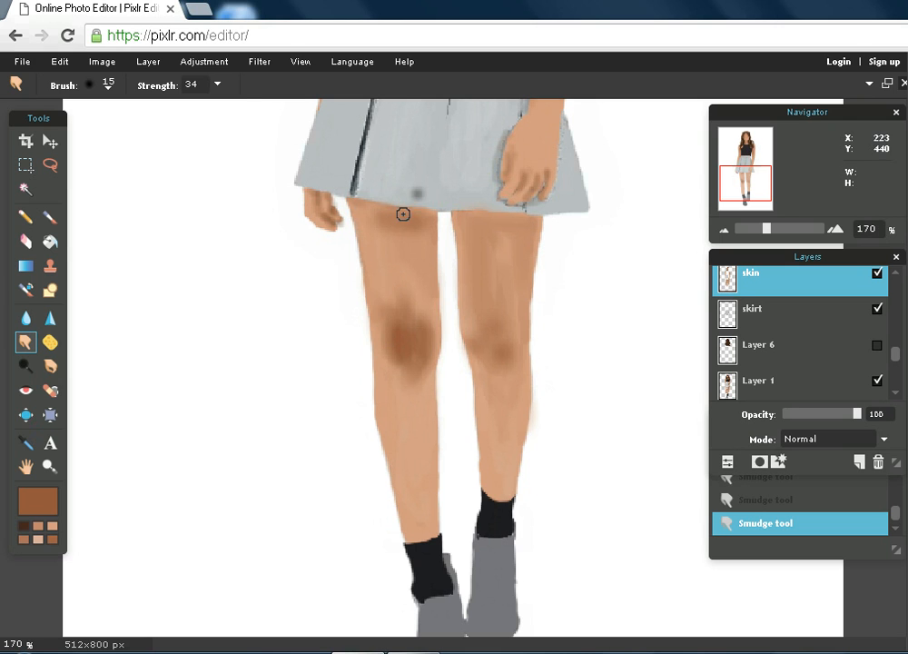
{"action": "left_click", "coordinate": [60, 62]}
{"action": "left_click", "coordinate": [65, 81]}
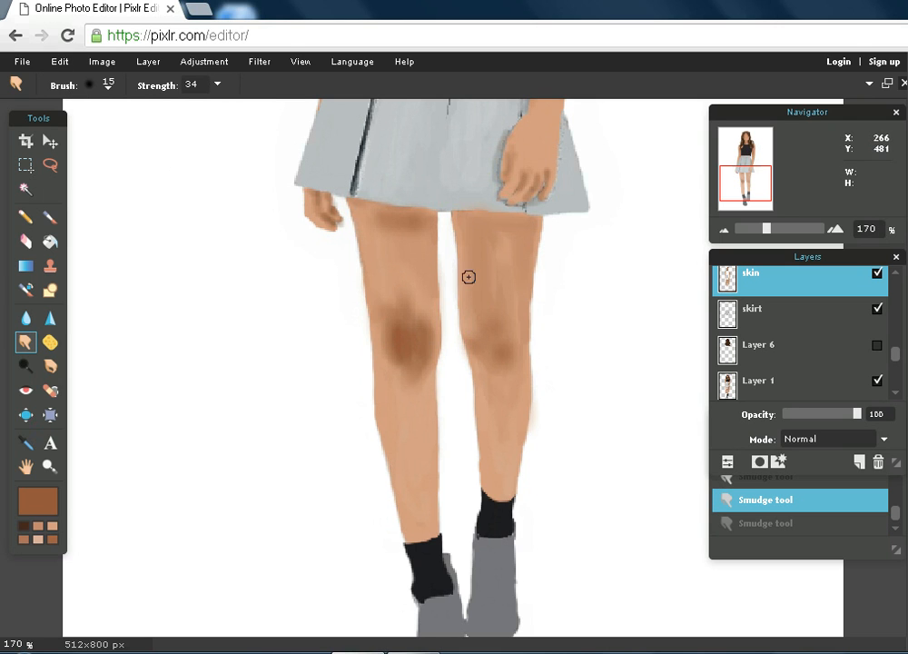
Brush the light skin tone d49e83 over the model's right knee and upper thigh to soften the brown shadows.
{"action": "left_click", "coordinate": [53, 525]}
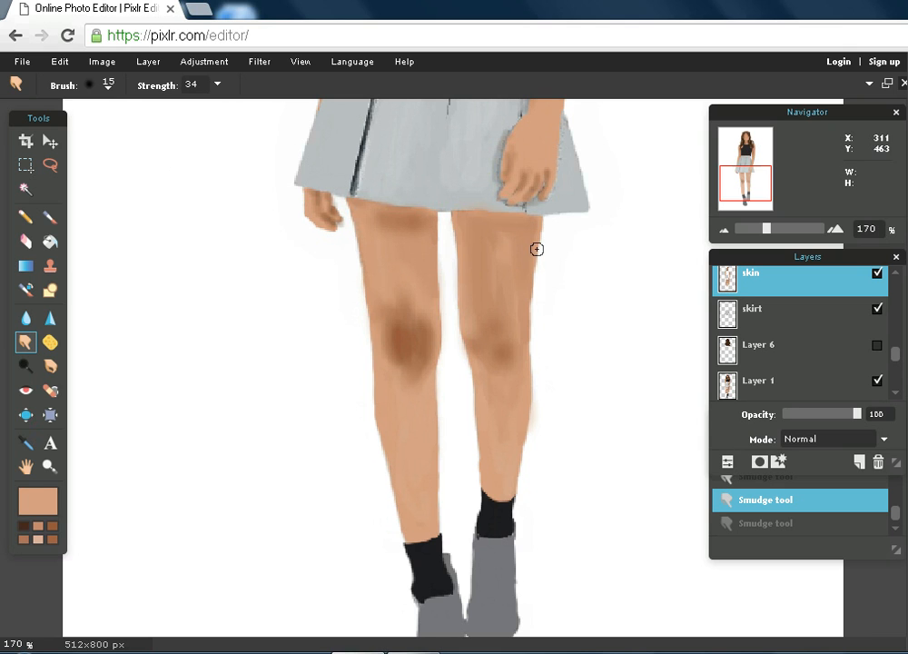
{"action": "left_click", "coordinate": [49, 216]}
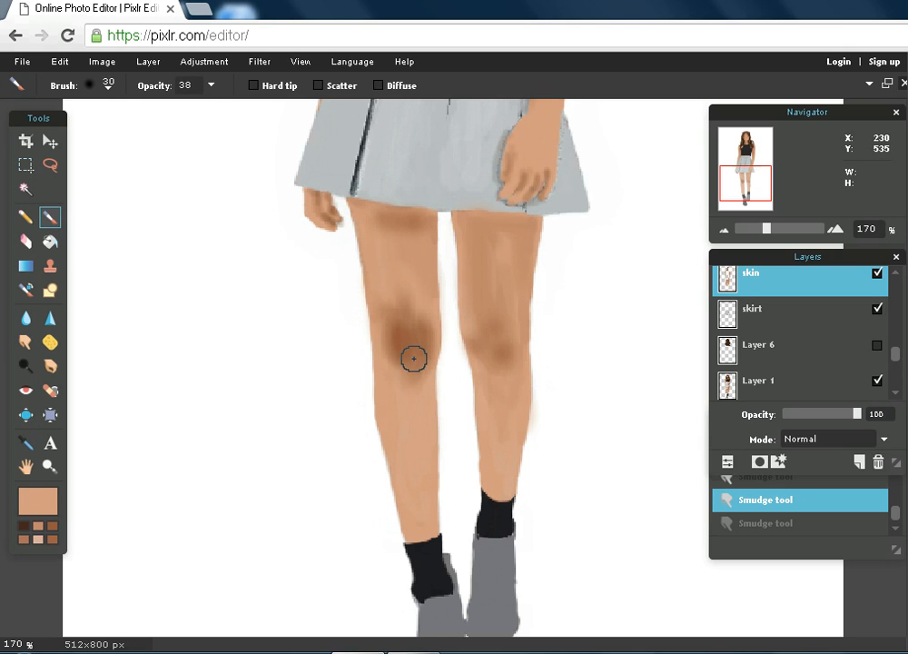
{"action": "mouse_move", "coordinate": [395, 362]}
{"action": "left_mouse_down"}
{"action": "mouse_move", "coordinate": [389, 283]}
{"action": "mouse_move", "coordinate": [421, 323]}
{"action": "mouse_move", "coordinate": [416, 387]}
{"action": "left_mouse_up"}
{"action": "mouse_move", "coordinate": [401, 234]}
{"action": "left_mouse_down"}
{"action": "mouse_move", "coordinate": [382, 229]}
{"action": "mouse_move", "coordinate": [408, 247]}
{"action": "left_mouse_up"}
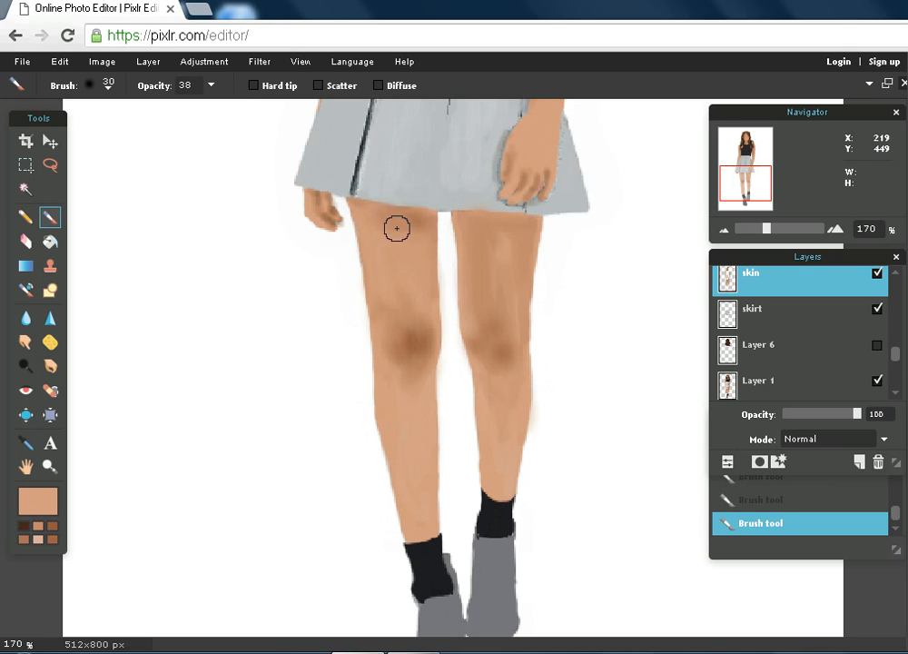
{"action": "left_click_drag", "start_coordinate": [373, 217], "coordinate": [392, 223]}
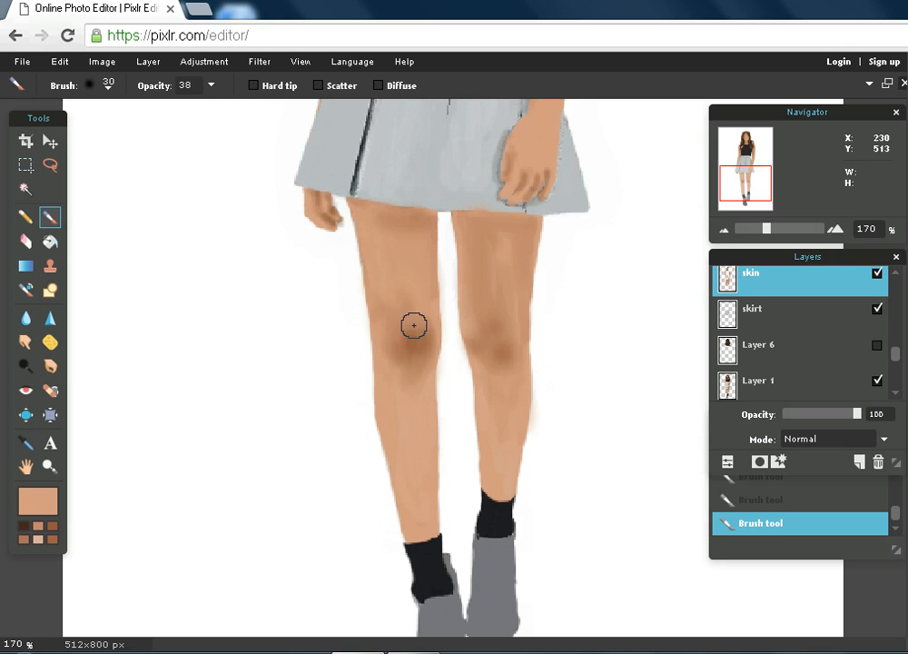
{"action": "left_click_drag", "start_coordinate": [428, 321], "coordinate": [410, 335]}
{"action": "left_click", "coordinate": [411, 366]}
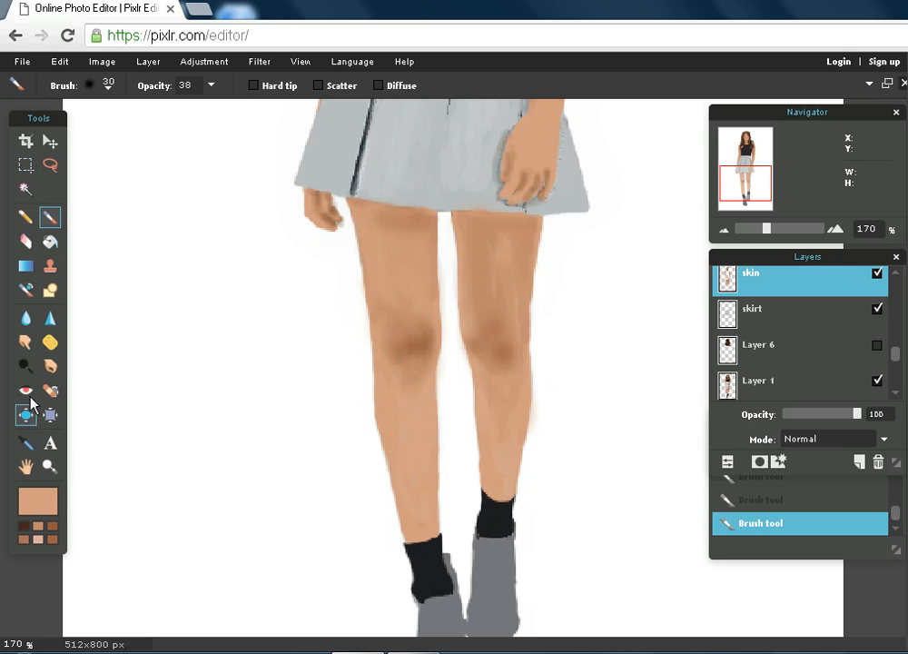
Blend the softened shadow on the model's right knee again with the Smudge tool, and undo the last smudge near the hem.
{"action": "left_click", "coordinate": [26, 344]}
{"action": "left_click_drag", "start_coordinate": [400, 343], "coordinate": [394, 318]}
{"action": "mouse_move", "coordinate": [402, 366]}
{"action": "left_mouse_down"}
{"action": "mouse_move", "coordinate": [419, 342]}
{"action": "mouse_move", "coordinate": [419, 316]}
{"action": "mouse_move", "coordinate": [424, 340]}
{"action": "mouse_move", "coordinate": [418, 359]}
{"action": "mouse_move", "coordinate": [406, 355]}
{"action": "mouse_move", "coordinate": [407, 322]}
{"action": "mouse_move", "coordinate": [419, 329]}
{"action": "mouse_move", "coordinate": [409, 323]}
{"action": "mouse_move", "coordinate": [402, 352]}
{"action": "mouse_move", "coordinate": [425, 345]}
{"action": "mouse_move", "coordinate": [426, 308]}
{"action": "left_mouse_up"}
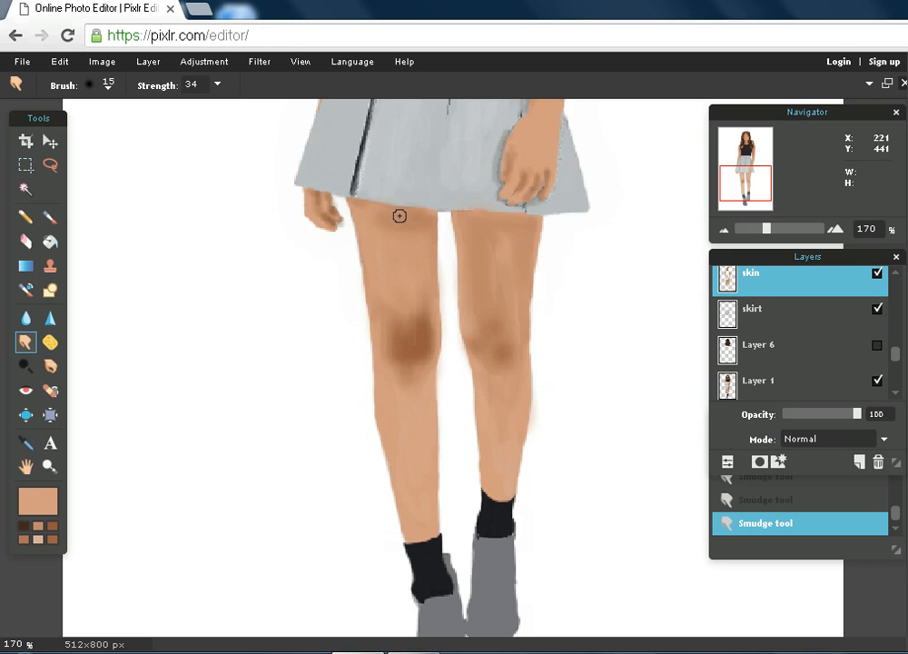
{"action": "left_click", "coordinate": [59, 62]}
{"action": "left_click", "coordinate": [67, 81]}
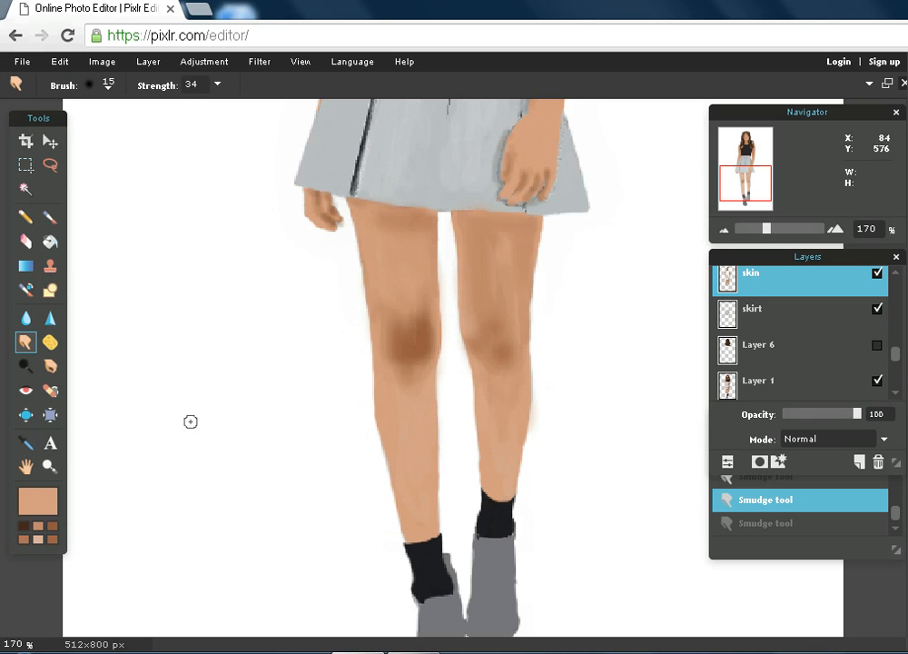
{"action": "left_click", "coordinate": [38, 500]}
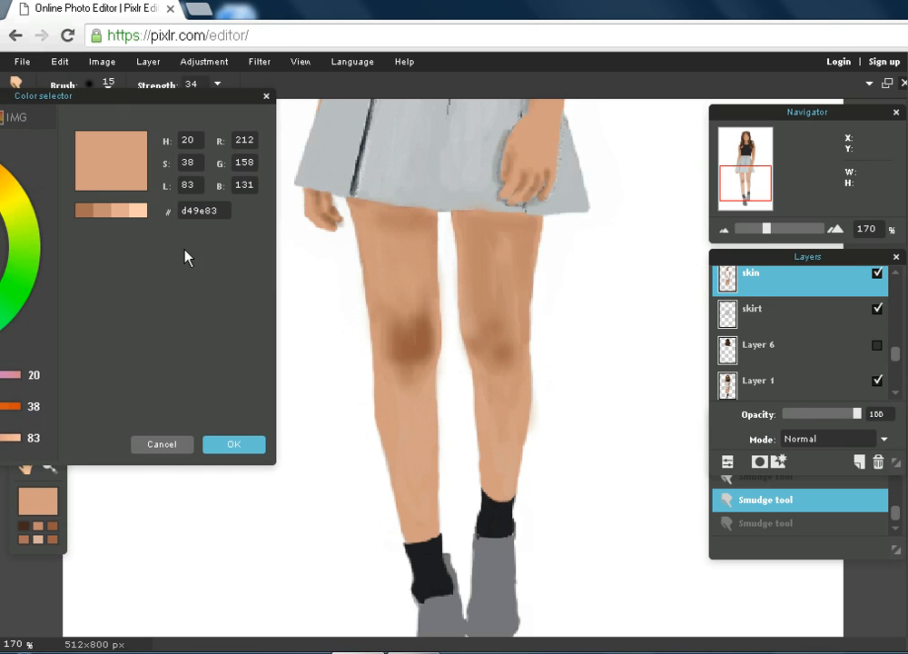
{"action": "left_click", "coordinate": [139, 210]}
{"action": "left_click", "coordinate": [298, 90]}
{"action": "left_click", "coordinate": [266, 96]}
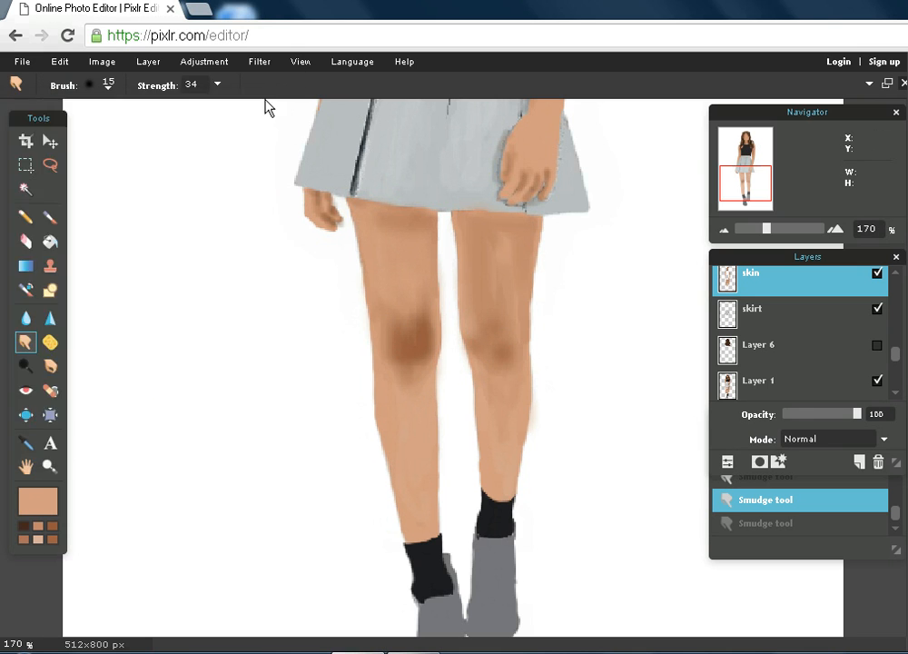
Lighten the model's right knee shadow with the skin-tone Brush, and set the skin layer's opacity to 75.
{"action": "left_click", "coordinate": [50, 216]}
{"action": "mouse_move", "coordinate": [401, 365]}
{"action": "left_mouse_down"}
{"action": "mouse_move", "coordinate": [412, 302]}
{"action": "mouse_move", "coordinate": [419, 361]}
{"action": "left_mouse_up"}
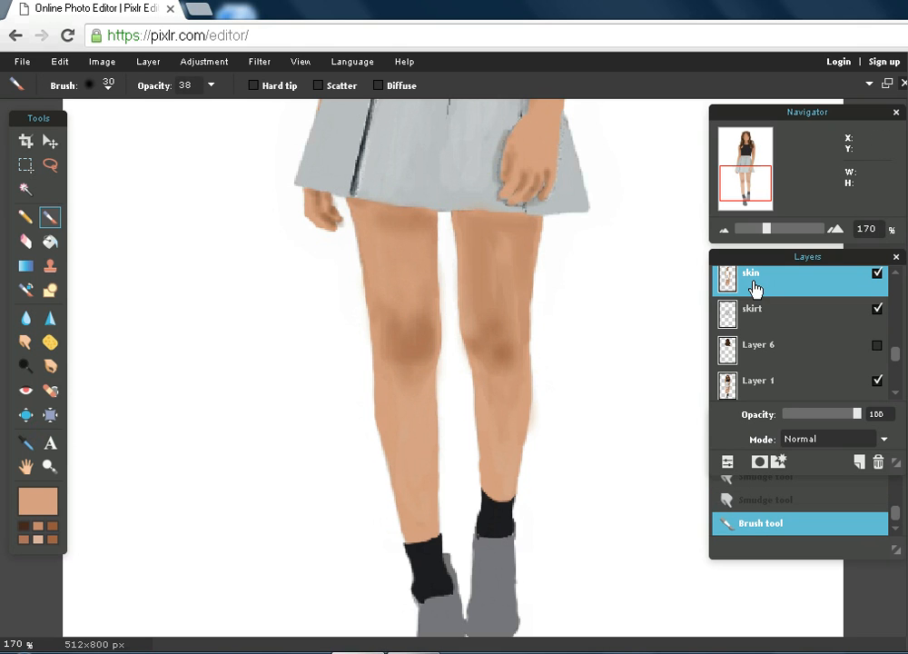
{"action": "mouse_move", "coordinate": [768, 233]}
{"action": "left_mouse_down"}
{"action": "mouse_move", "coordinate": [742, 229]}
{"action": "mouse_move", "coordinate": [754, 238]}
{"action": "left_mouse_up"}
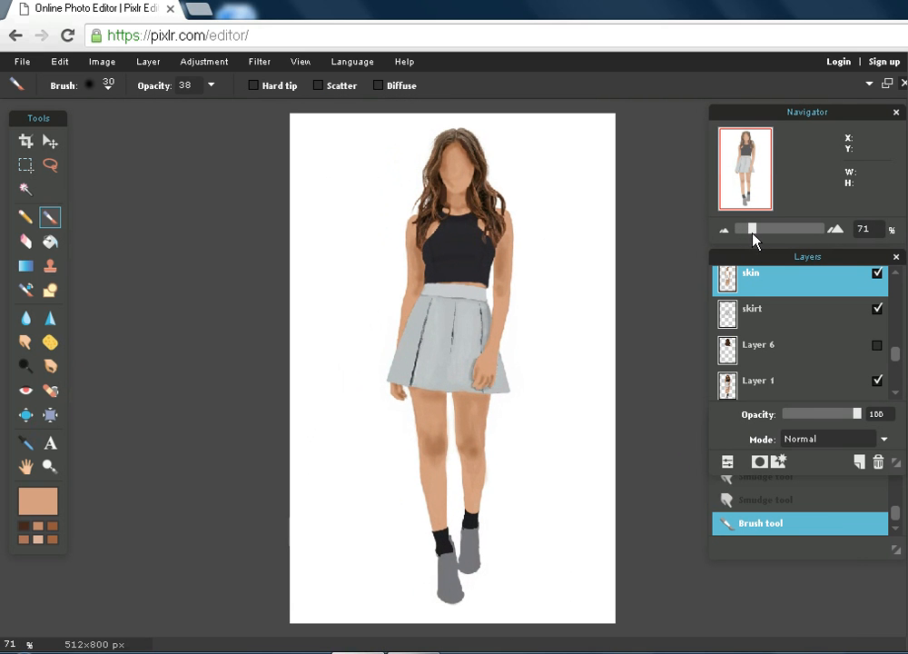
{"action": "mouse_move", "coordinate": [857, 414]}
{"action": "left_mouse_down"}
{"action": "mouse_move", "coordinate": [749, 421]}
{"action": "mouse_move", "coordinate": [840, 434]}
{"action": "left_mouse_up"}
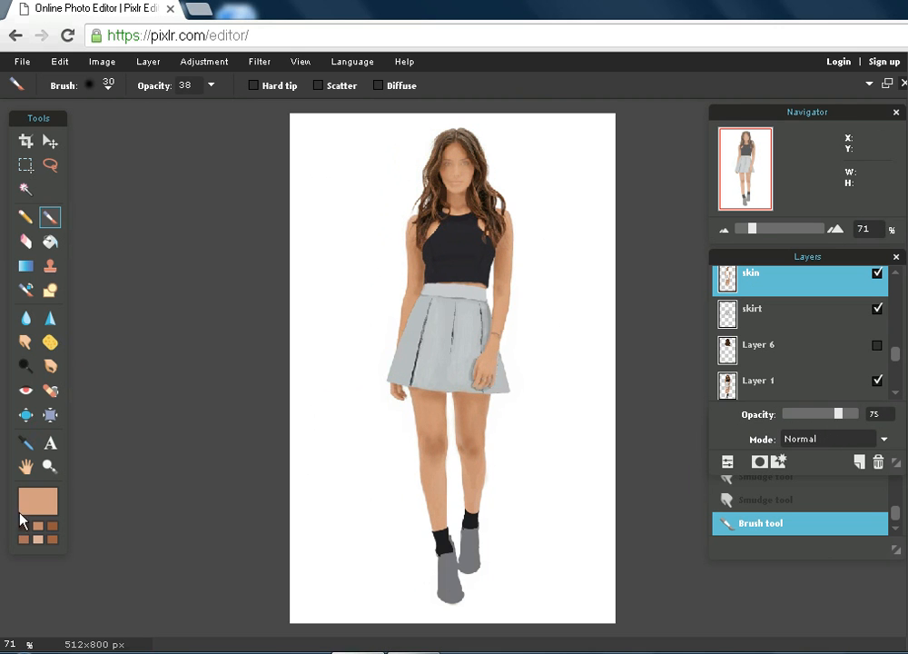
Smudge the shading around the knees with the 15-pixel Smudge tool at strength 34, undoing one stray stroke.
{"action": "left_click", "coordinate": [26, 341]}
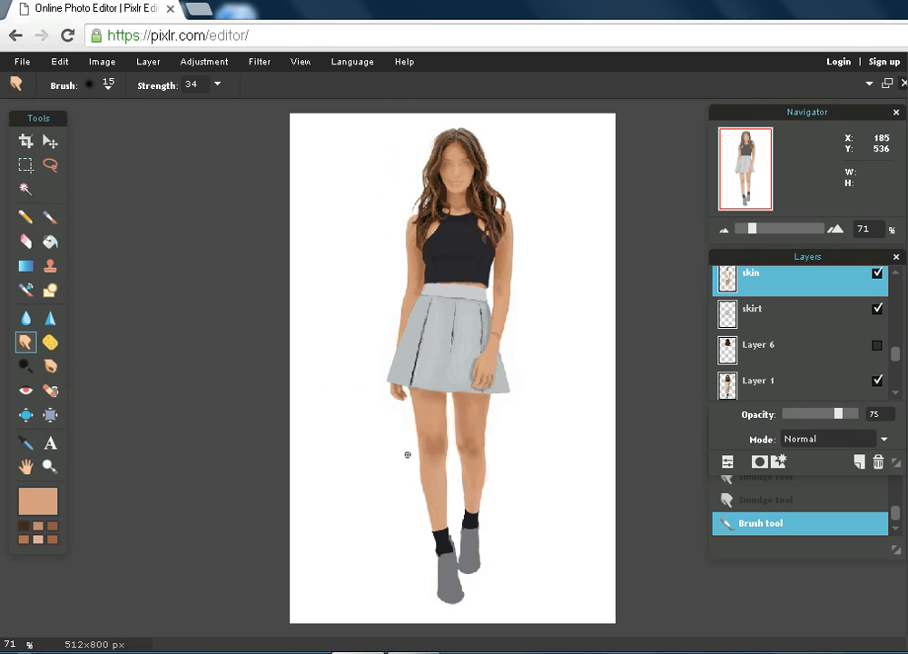
{"action": "left_click_drag", "start_coordinate": [425, 480], "coordinate": [433, 453]}
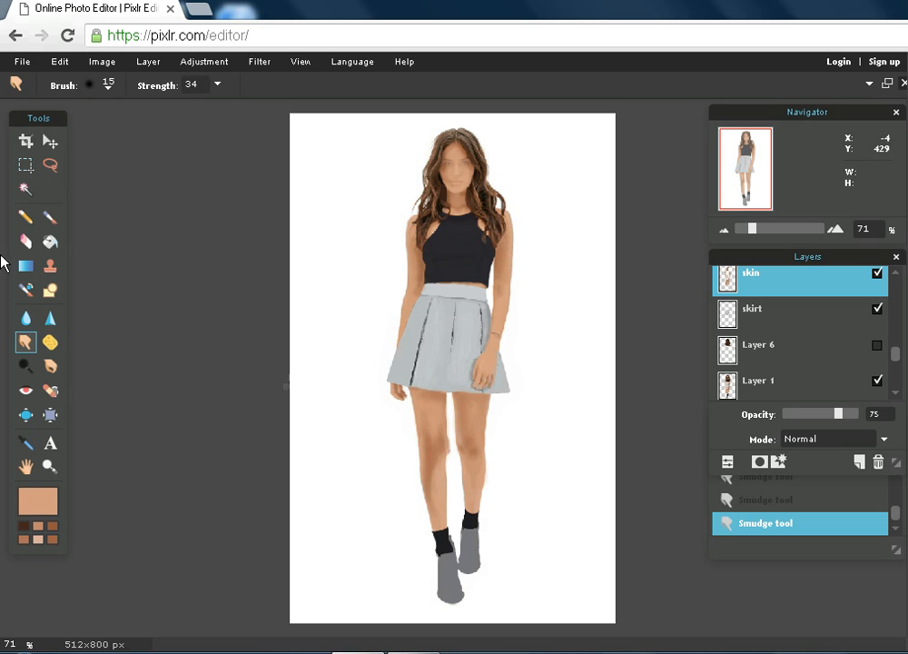
{"action": "left_click", "coordinate": [60, 62]}
{"action": "left_click", "coordinate": [76, 82]}
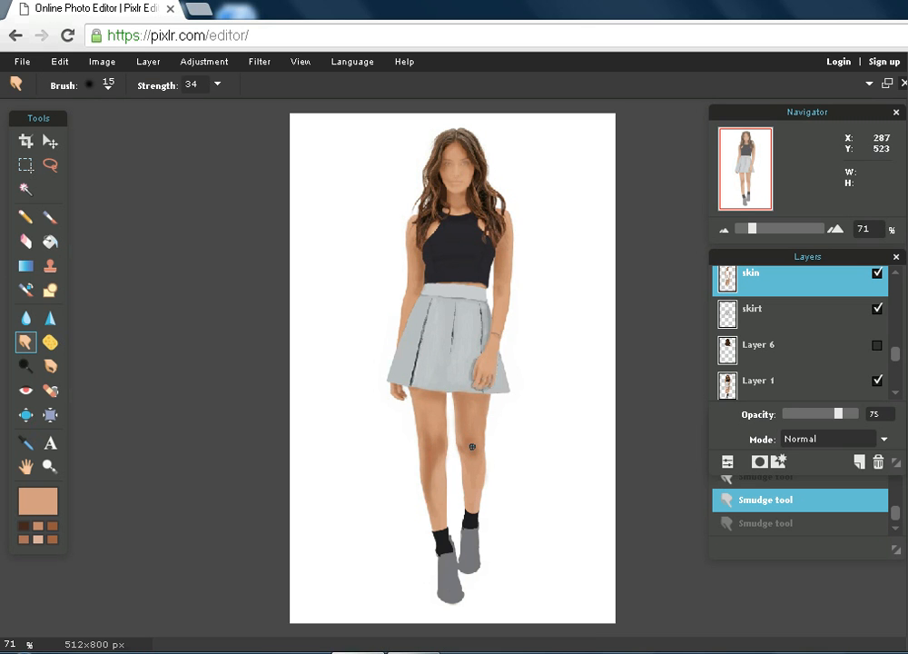
{"action": "key", "text": "ctrl+y"}
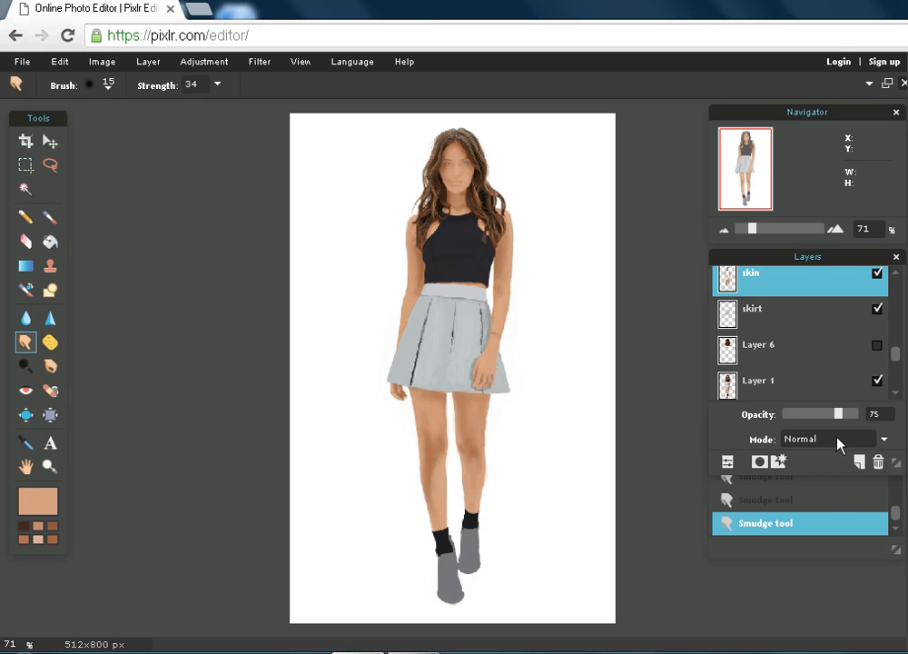
Restore the skin layer's opacity to 100 and undo the last smudge on the legs.
{"action": "left_click_drag", "start_coordinate": [840, 414], "coordinate": [863, 421]}
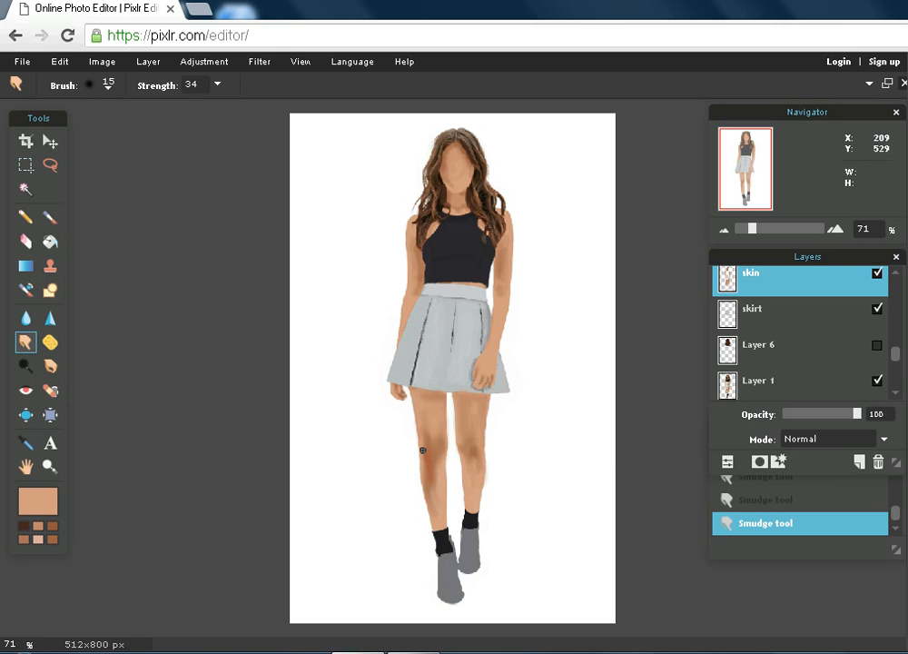
{"action": "left_click", "coordinate": [60, 62]}
{"action": "left_click", "coordinate": [84, 88]}
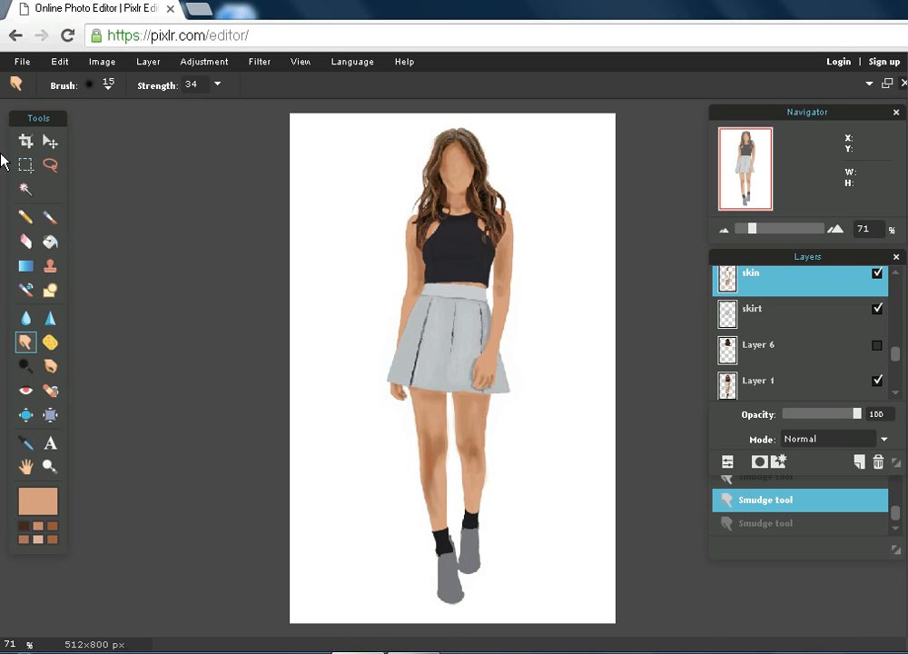
Brush skin tone d49e83 over the model's right shin shadow at opacity 38, and erase the paint edge beside the left knee.
{"action": "left_click", "coordinate": [24, 501]}
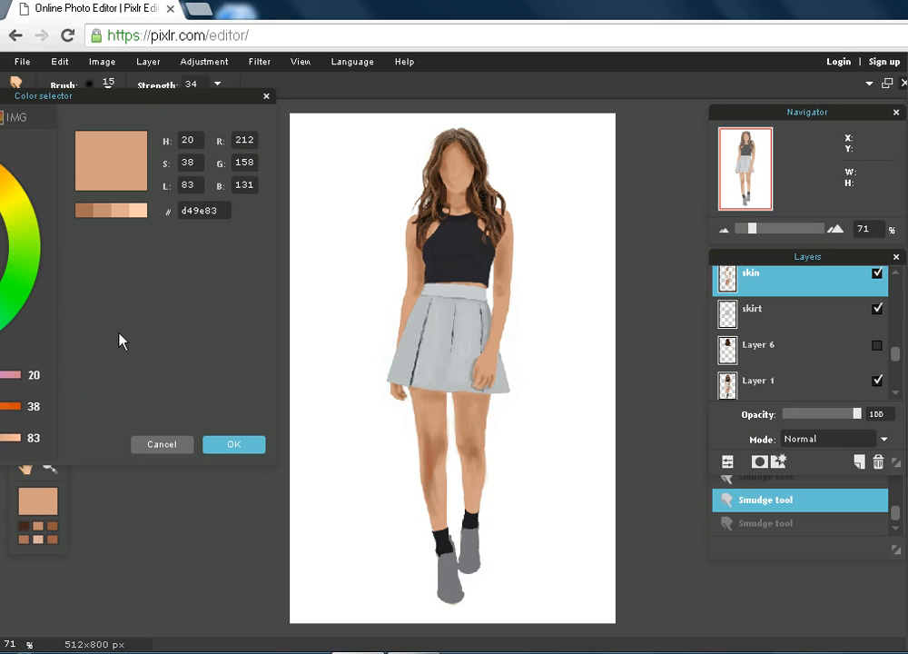
{"action": "left_click", "coordinate": [240, 446]}
{"action": "left_click", "coordinate": [50, 219]}
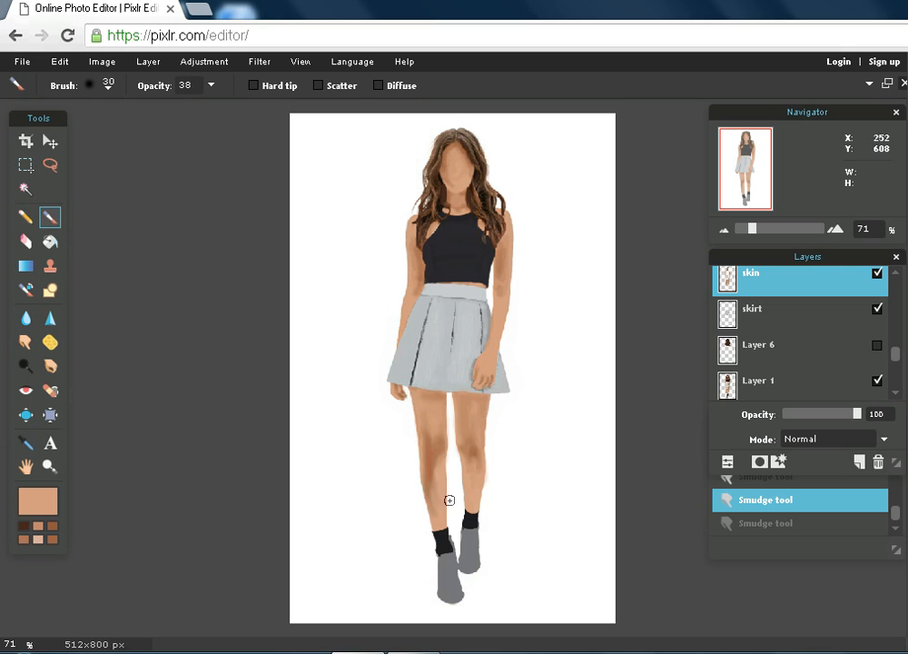
{"action": "left_click_drag", "start_coordinate": [433, 478], "coordinate": [425, 446]}
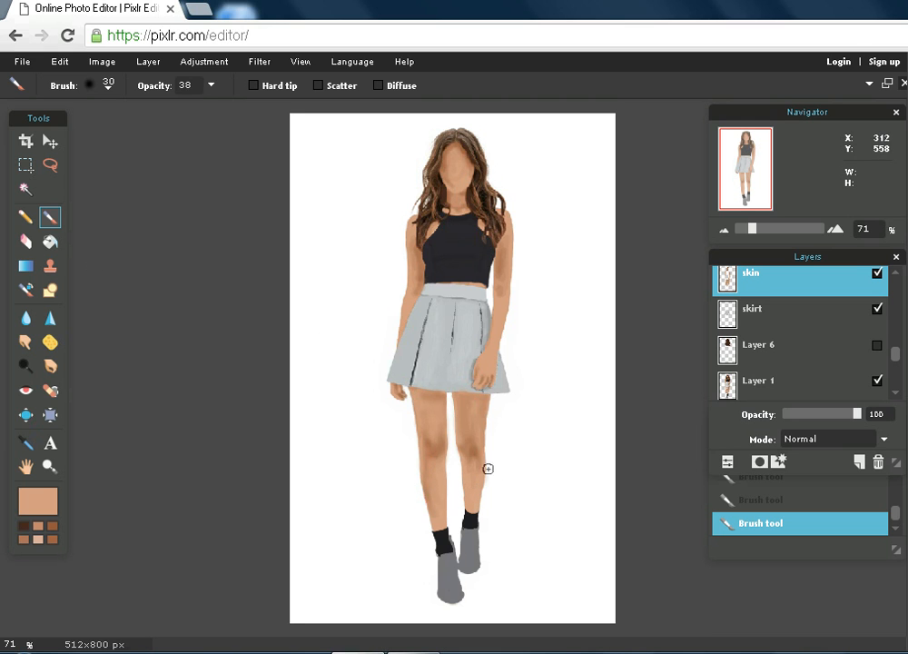
{"action": "key", "text": "e"}
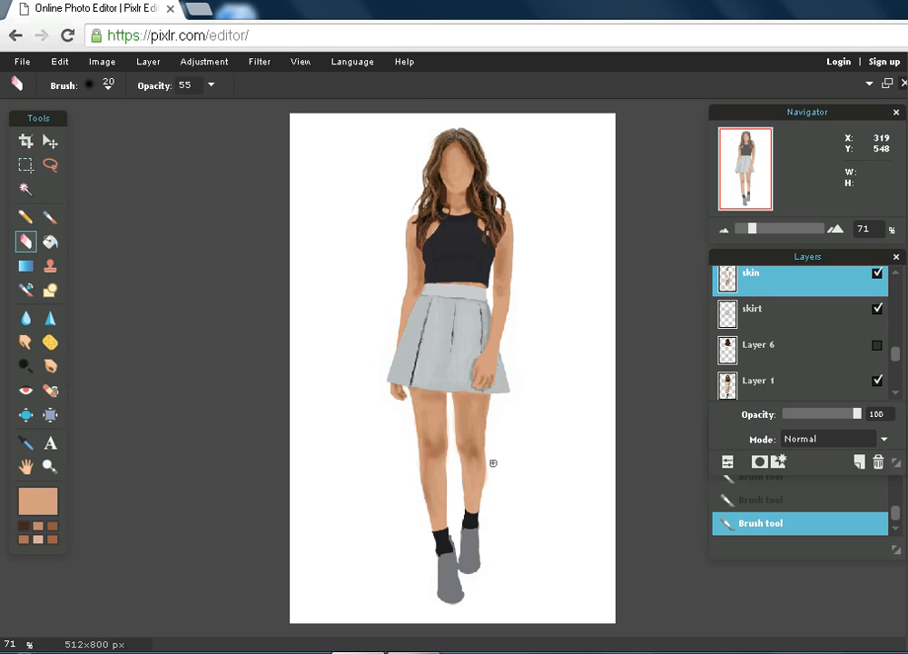
{"action": "left_click_drag", "start_coordinate": [490, 470], "coordinate": [487, 454]}
Select the layer holding the grey boots and lower its opacity to 13 to expose the photo's boot shading.
{"action": "left_click_drag", "start_coordinate": [758, 235], "coordinate": [767, 234]}
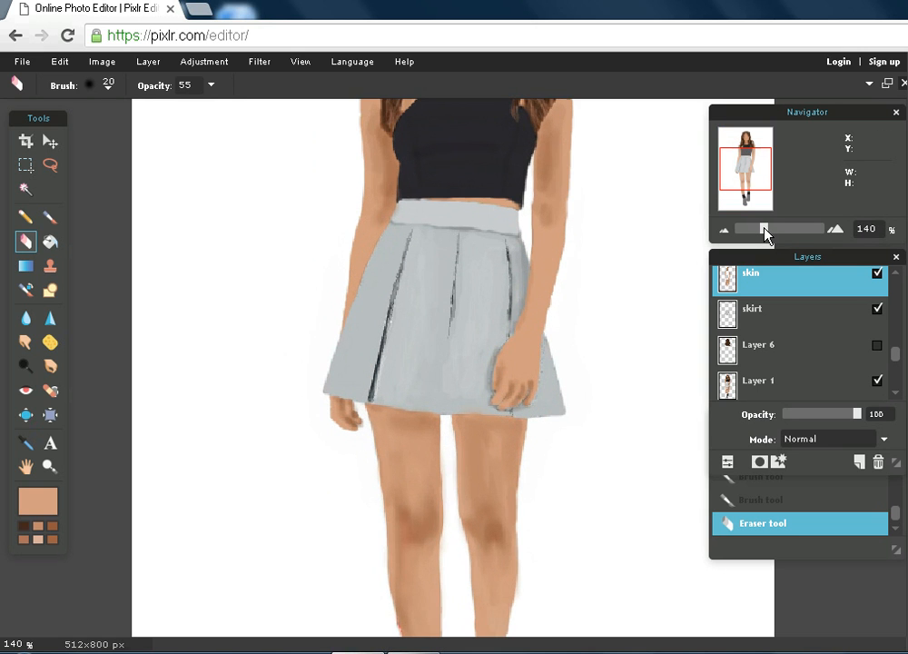
{"action": "left_click_drag", "start_coordinate": [762, 168], "coordinate": [761, 193]}
{"action": "left_click", "coordinate": [760, 323]}
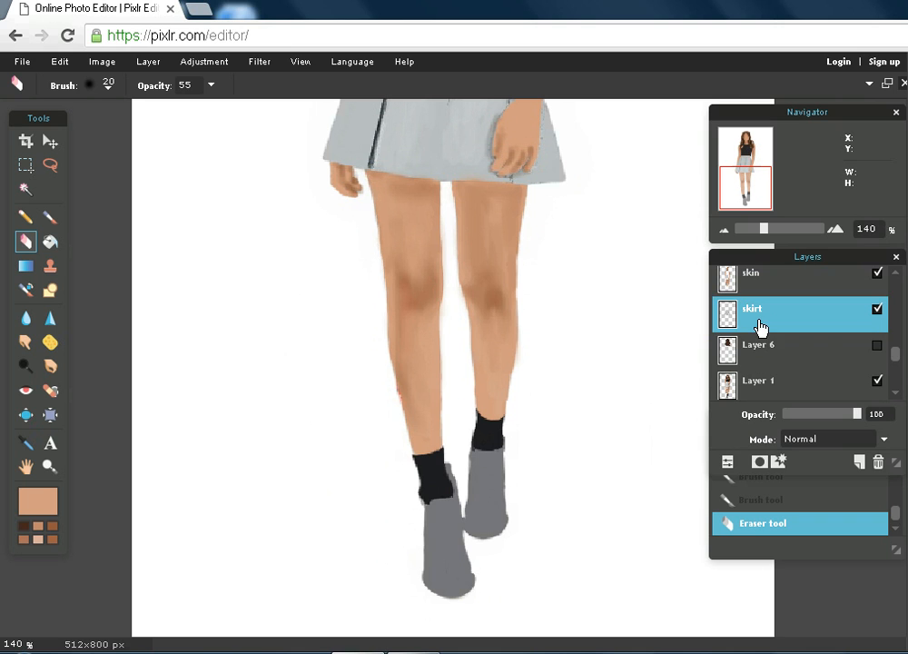
{"action": "left_click", "coordinate": [786, 359]}
{"action": "mouse_move", "coordinate": [901, 362]}
{"action": "left_mouse_down"}
{"action": "mouse_move", "coordinate": [893, 294]}
{"action": "mouse_move", "coordinate": [905, 385]}
{"action": "left_mouse_up"}
{"action": "left_click", "coordinate": [836, 313]}
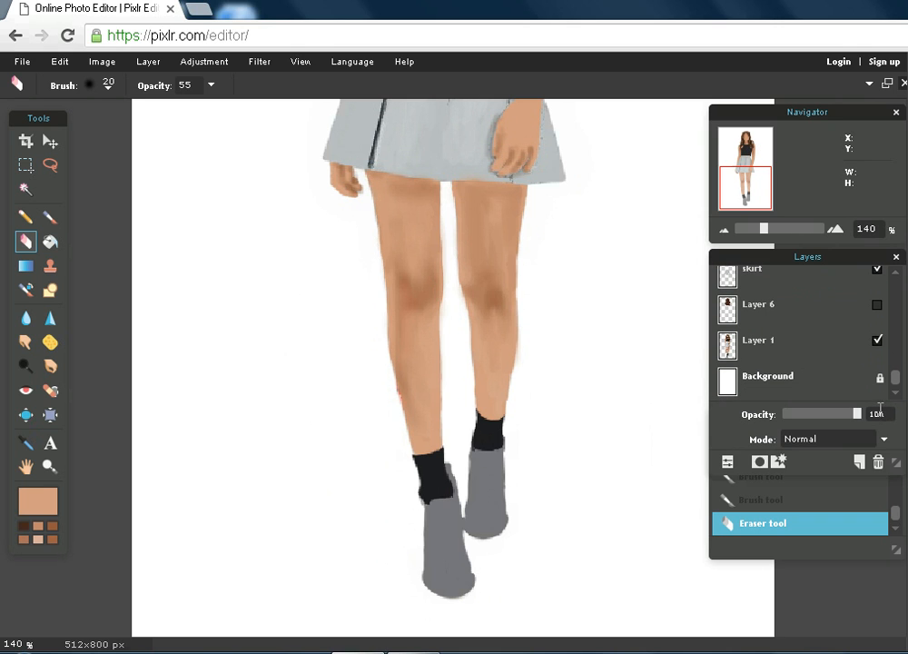
{"action": "left_click_drag", "start_coordinate": [857, 413], "coordinate": [825, 415]}
{"action": "left_click_drag", "start_coordinate": [803, 424], "coordinate": [904, 464]}
{"action": "left_click_drag", "start_coordinate": [836, 460], "coordinate": [786, 447]}
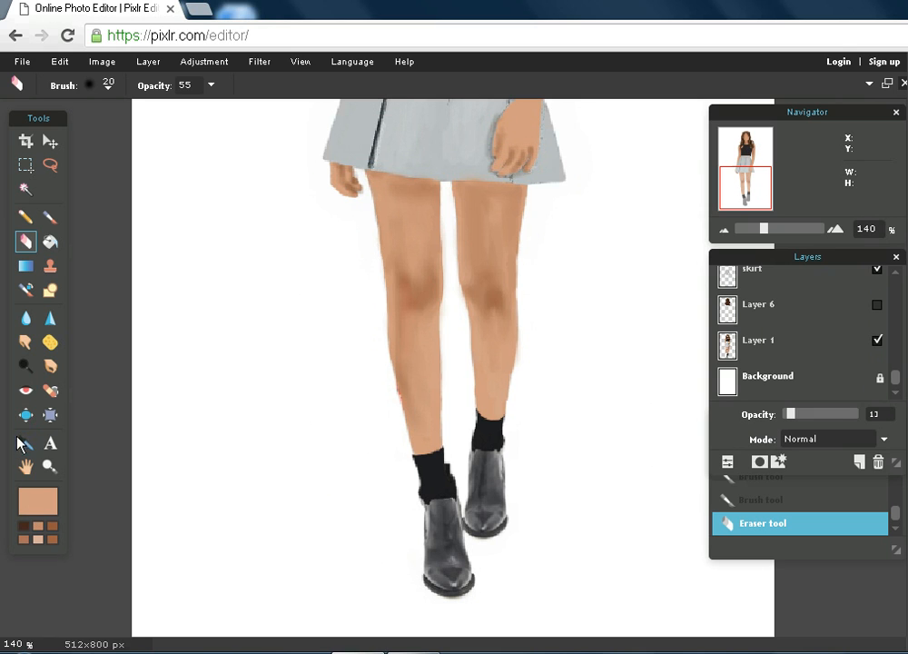
Paint dark shadows on both boots with the 9-pixel Brush at opacity 38, using colour 313033 sampled from the boot.
{"action": "left_click", "coordinate": [50, 217]}
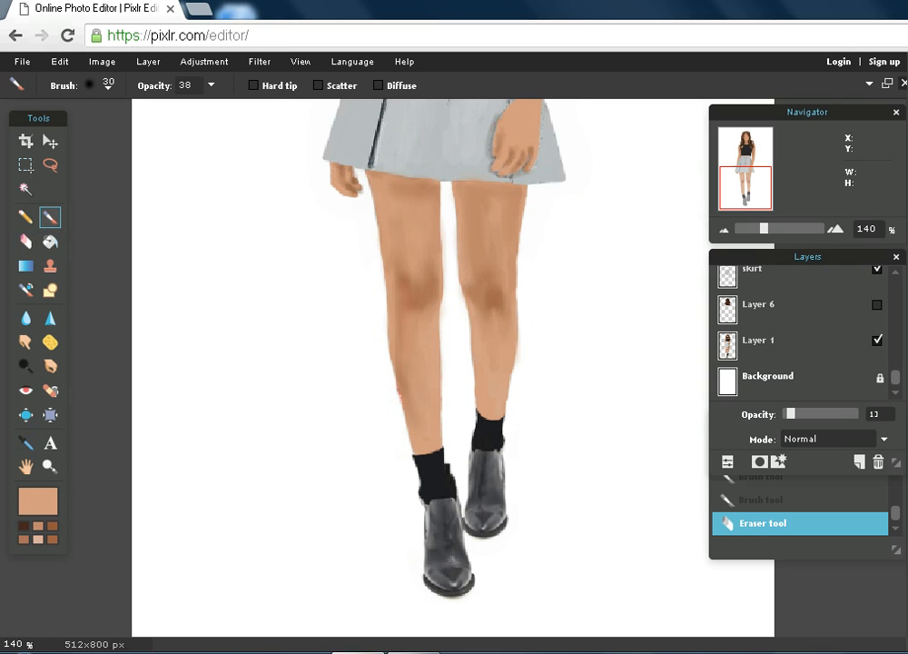
{"action": "left_click", "coordinate": [24, 505]}
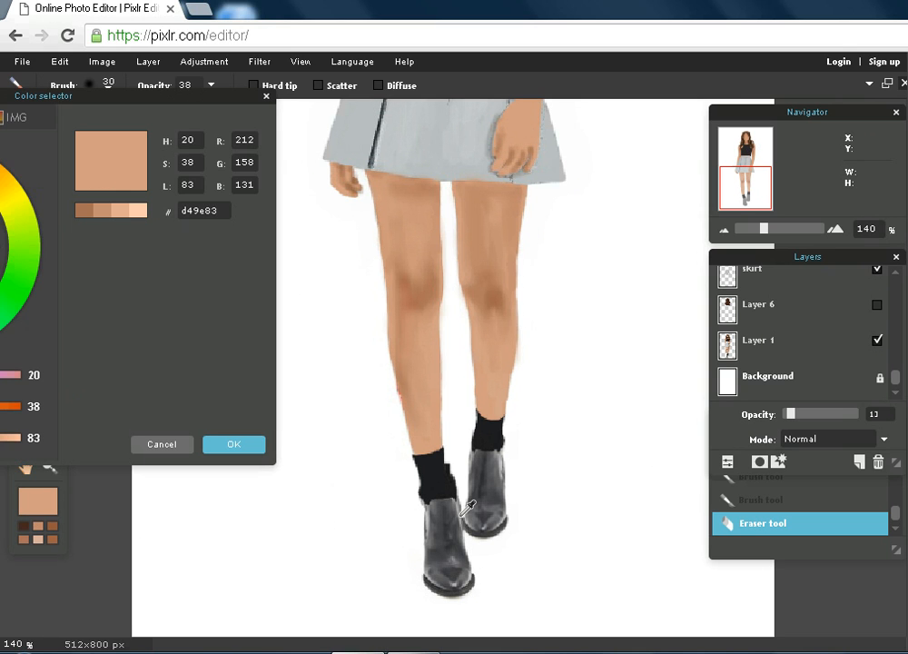
{"action": "left_click", "coordinate": [437, 535]}
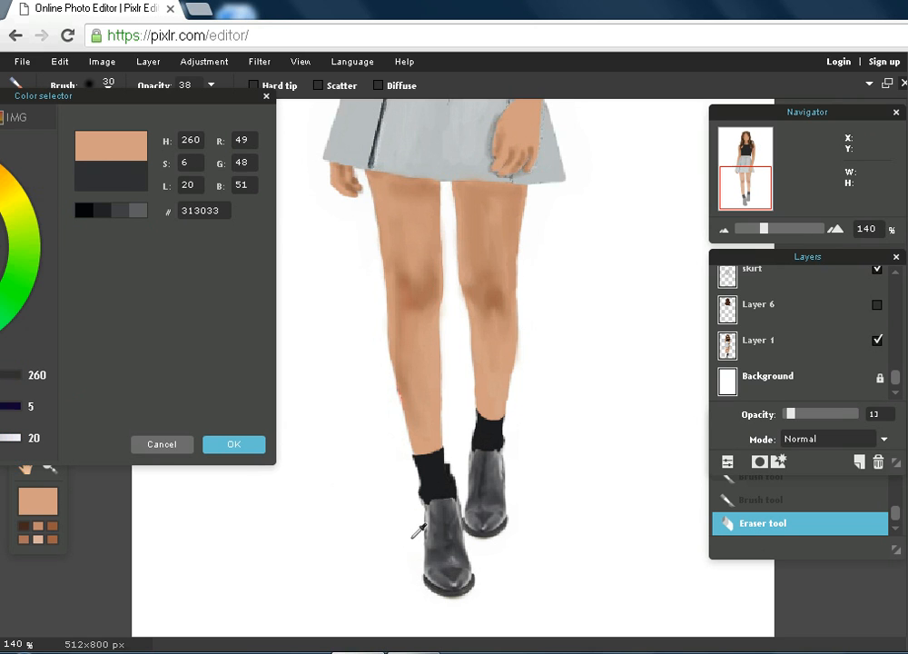
{"action": "left_click", "coordinate": [218, 444]}
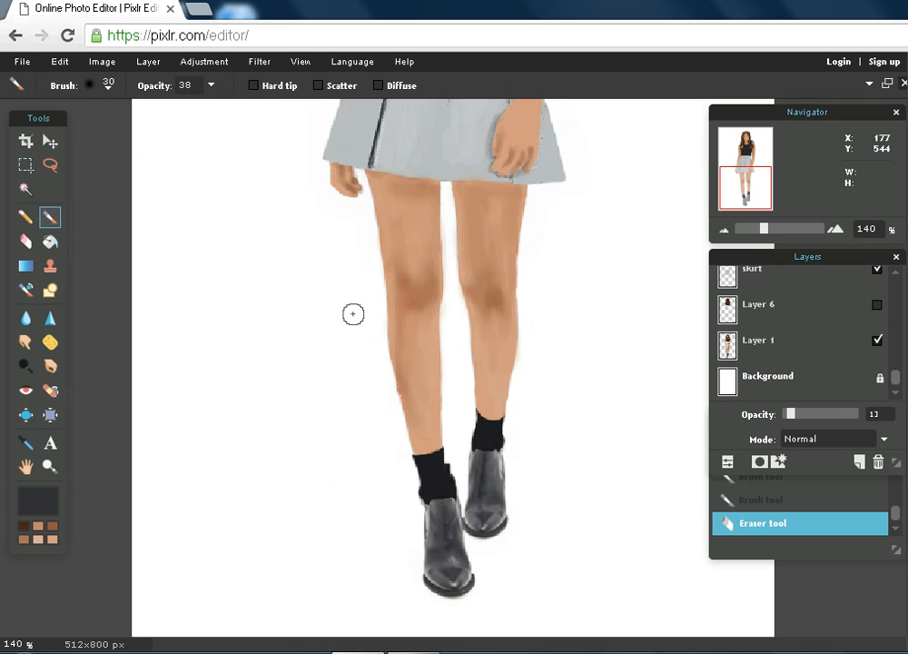
{"action": "mouse_move", "coordinate": [783, 233]}
{"action": "left_mouse_down"}
{"action": "mouse_move", "coordinate": [827, 244]}
{"action": "mouse_move", "coordinate": [797, 238]}
{"action": "left_mouse_up"}
{"action": "left_click_drag", "start_coordinate": [751, 195], "coordinate": [752, 209]}
{"action": "left_click", "coordinate": [108, 89]}
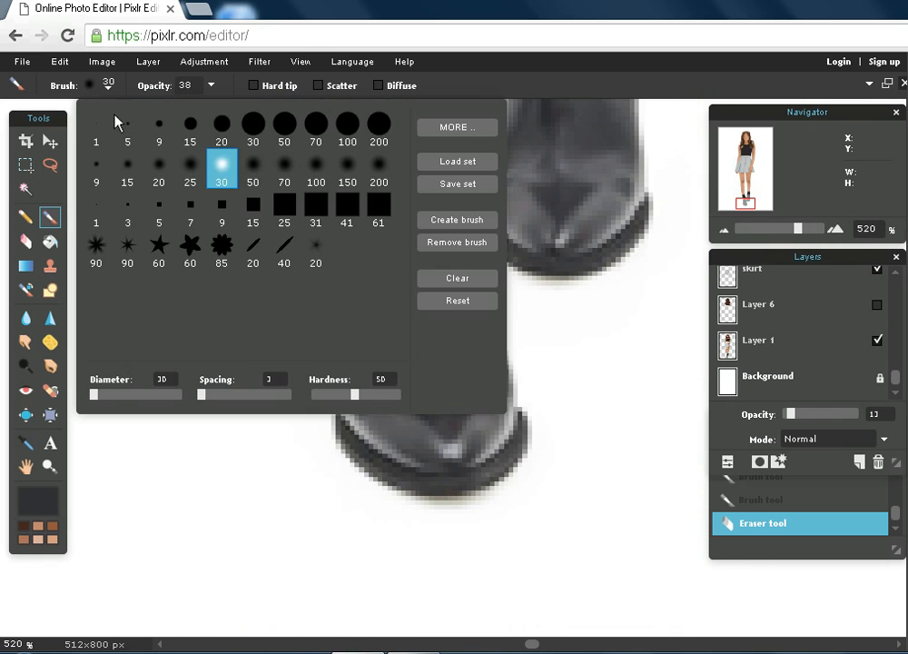
{"action": "left_click", "coordinate": [127, 128]}
{"action": "left_click", "coordinate": [158, 127]}
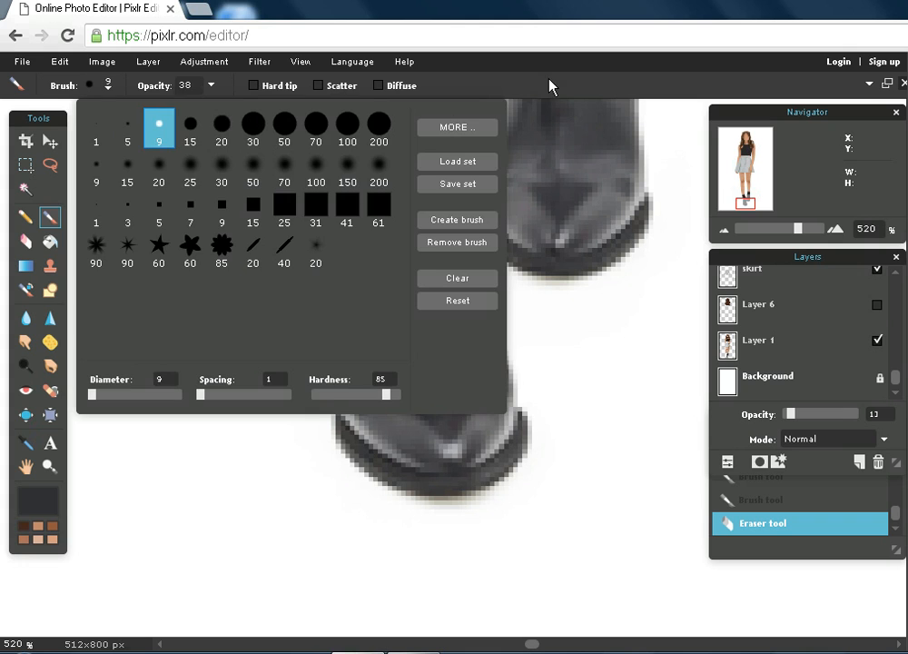
{"action": "left_click_drag", "start_coordinate": [431, 397], "coordinate": [443, 398]}
{"action": "left_click_drag", "start_coordinate": [423, 258], "coordinate": [418, 252]}
{"action": "left_click_drag", "start_coordinate": [555, 199], "coordinate": [554, 192]}
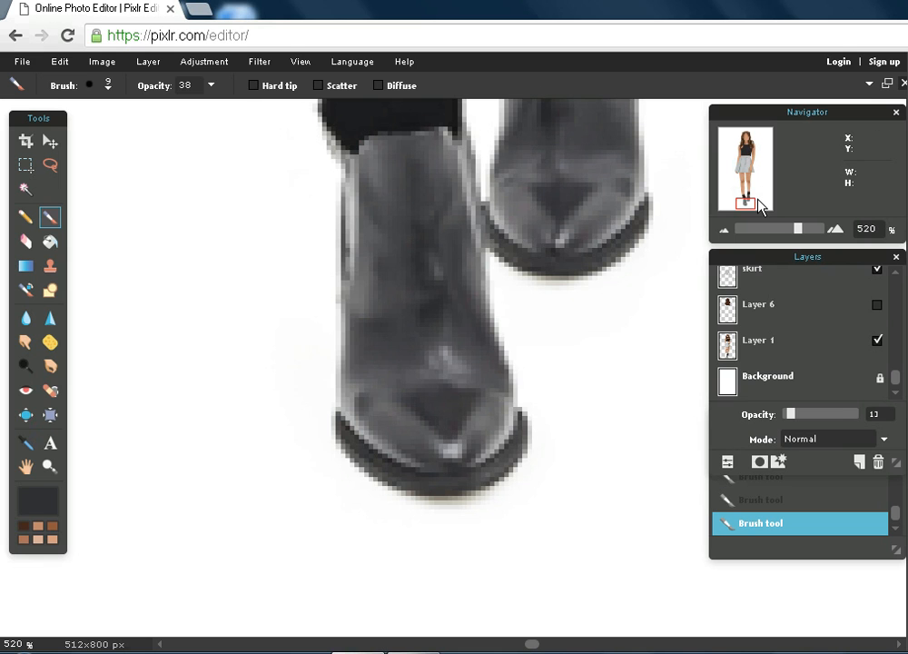
Set the boots layer's opacity to 49 and blend the dark strokes on both boots with the 15-pixel Smudge tool at strength 34.
{"action": "left_click_drag", "start_coordinate": [761, 205], "coordinate": [759, 194]}
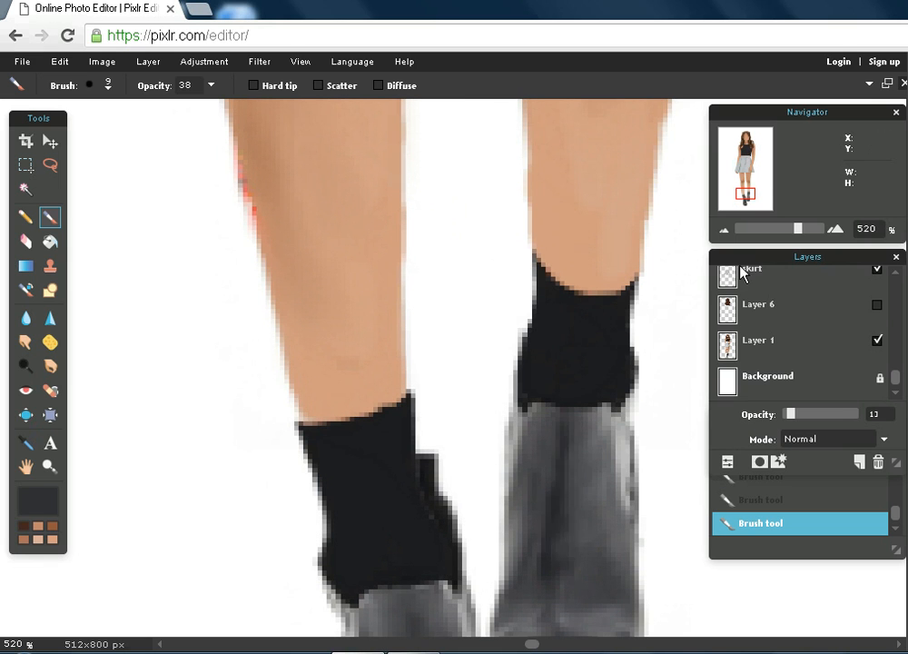
{"action": "left_click_drag", "start_coordinate": [791, 414], "coordinate": [850, 425]}
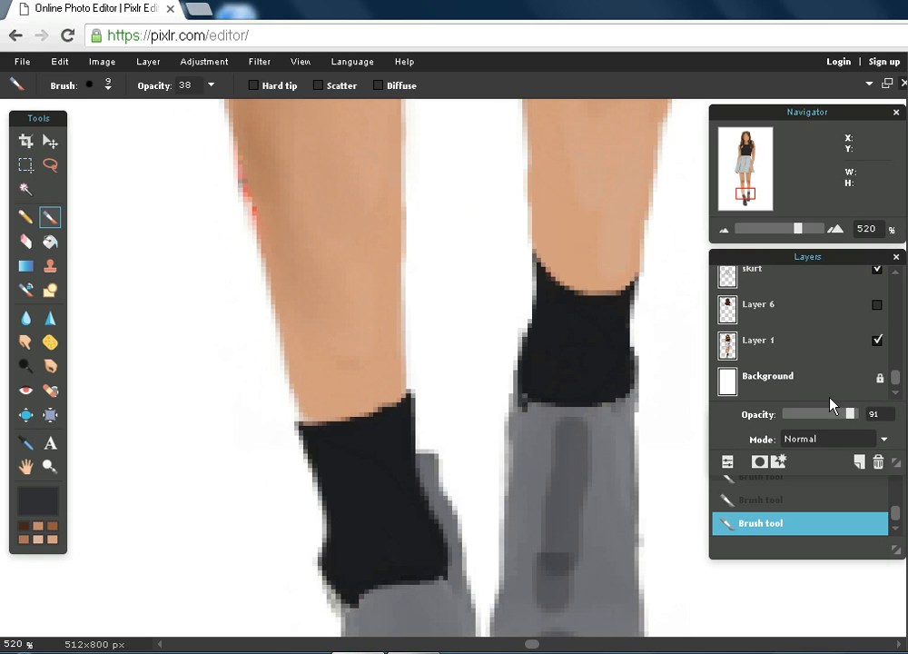
{"action": "left_click_drag", "start_coordinate": [794, 233], "coordinate": [769, 238]}
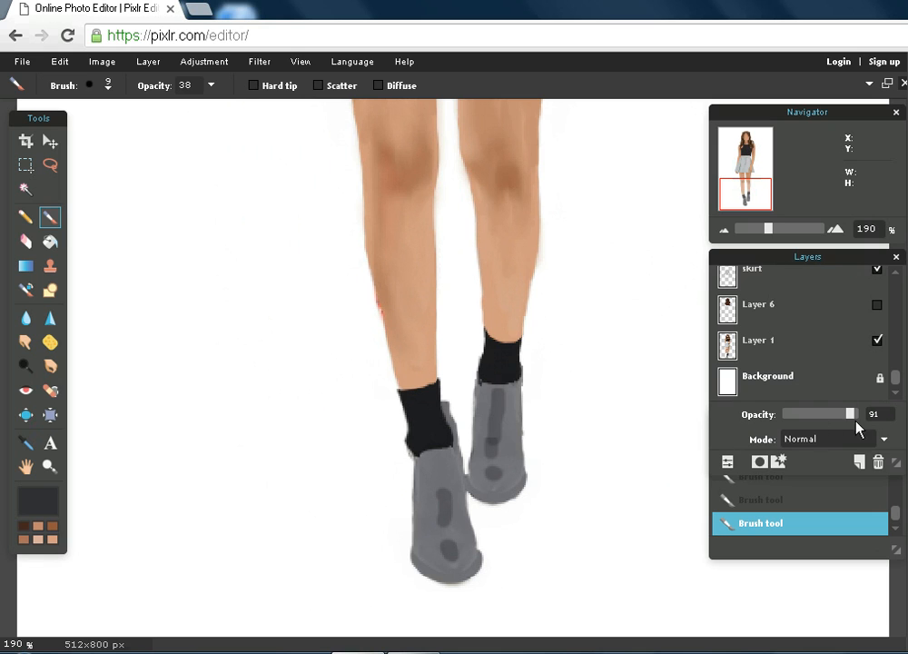
{"action": "left_click_drag", "start_coordinate": [854, 415], "coordinate": [820, 438]}
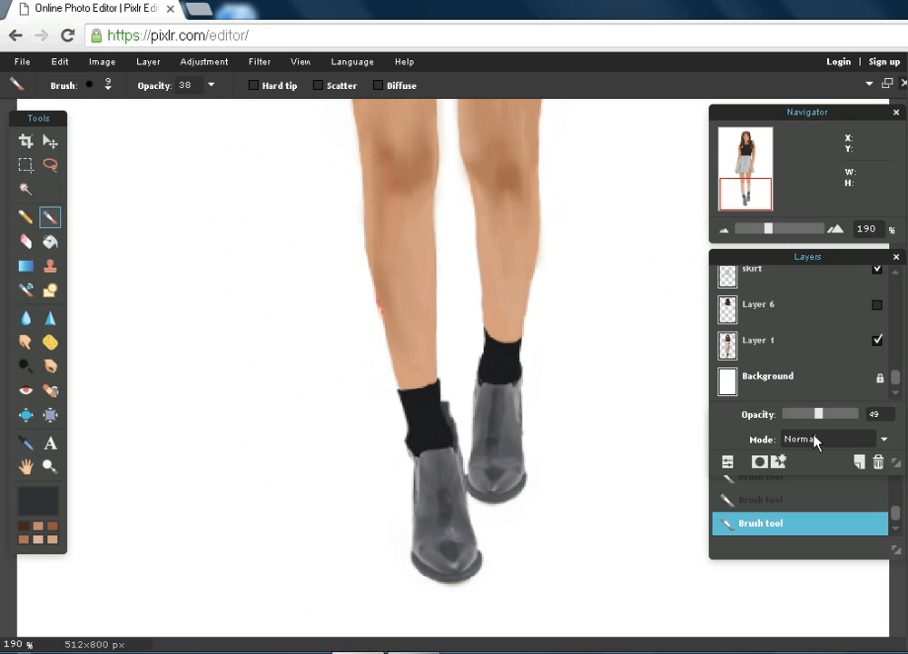
{"action": "left_click", "coordinate": [25, 341]}
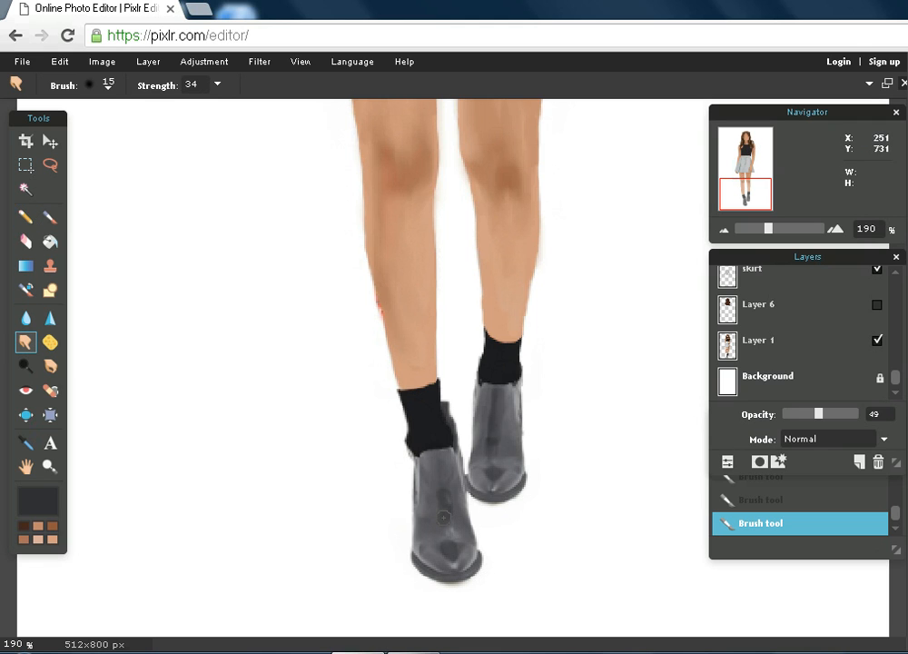
{"action": "left_click_drag", "start_coordinate": [442, 481], "coordinate": [454, 517]}
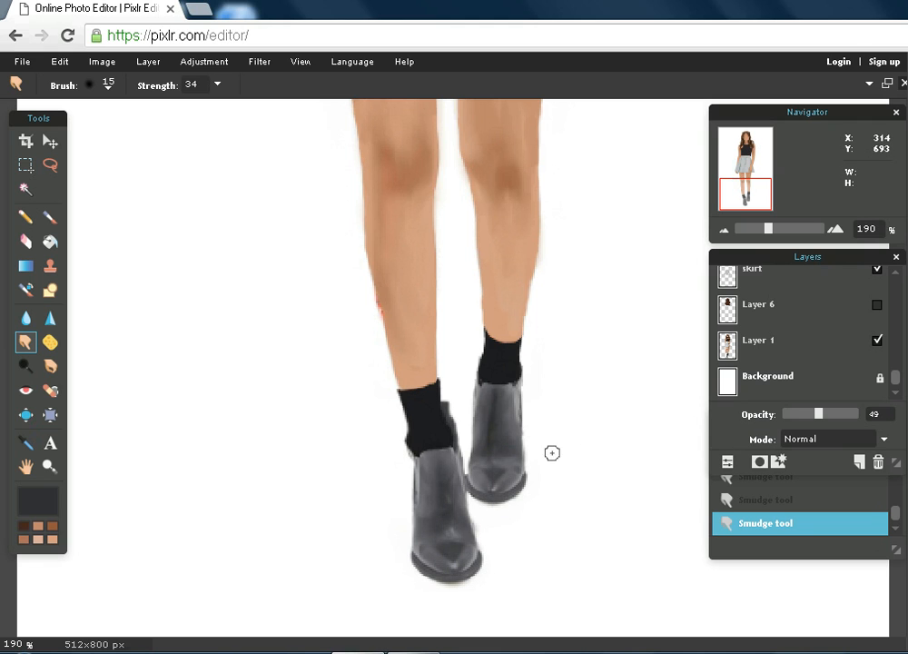
Restore the boots layer's opacity to 100 and paint dark soles around both toes with the 9-pixel Brush at opacity 55.
{"action": "left_click_drag", "start_coordinate": [820, 415], "coordinate": [870, 427]}
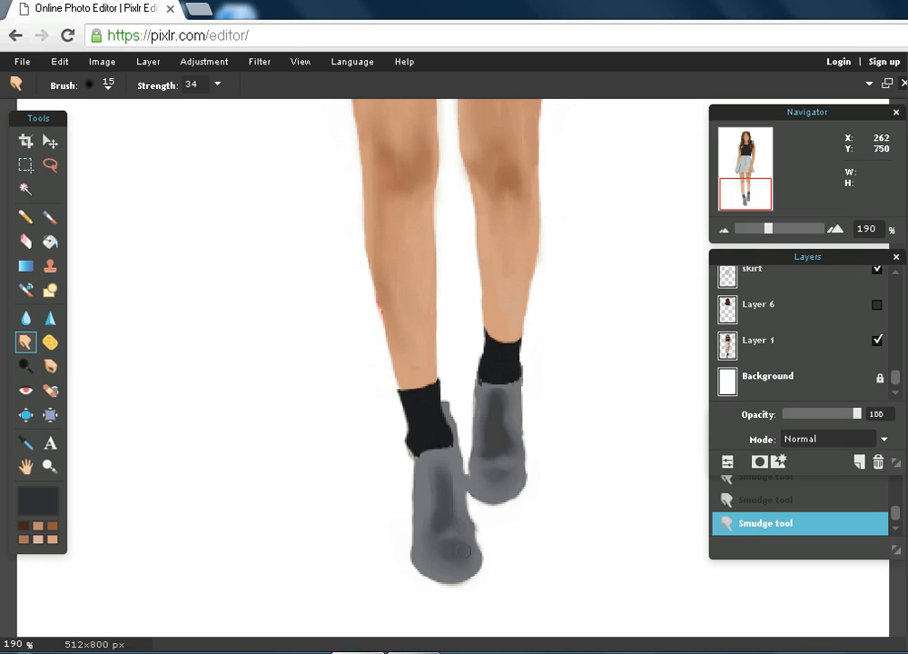
{"action": "left_click", "coordinate": [36, 500]}
{"action": "left_click", "coordinate": [209, 444]}
{"action": "key", "text": "b"}
{"action": "left_click", "coordinate": [210, 85]}
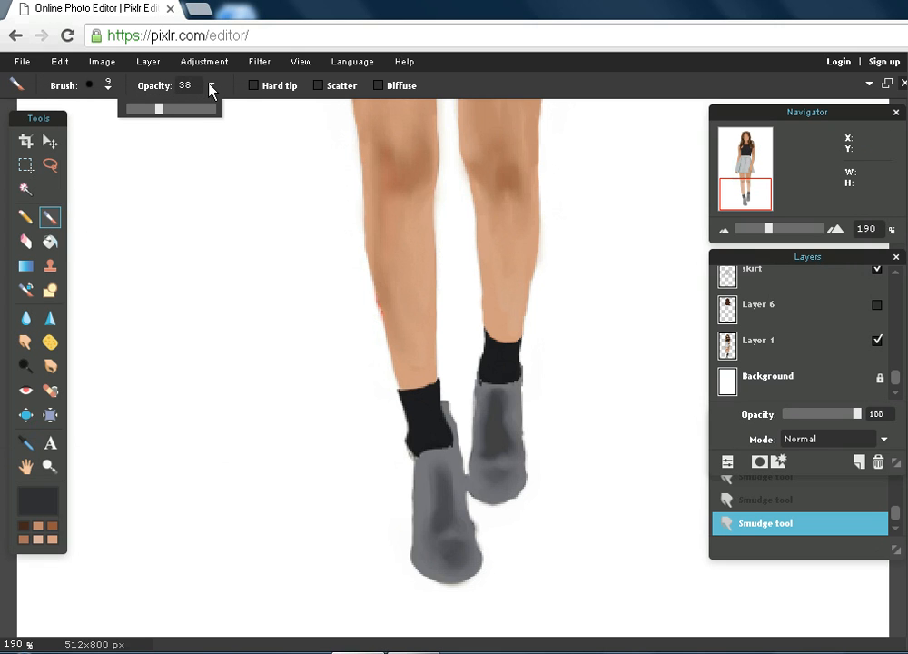
{"action": "left_click_drag", "start_coordinate": [164, 110], "coordinate": [175, 109]}
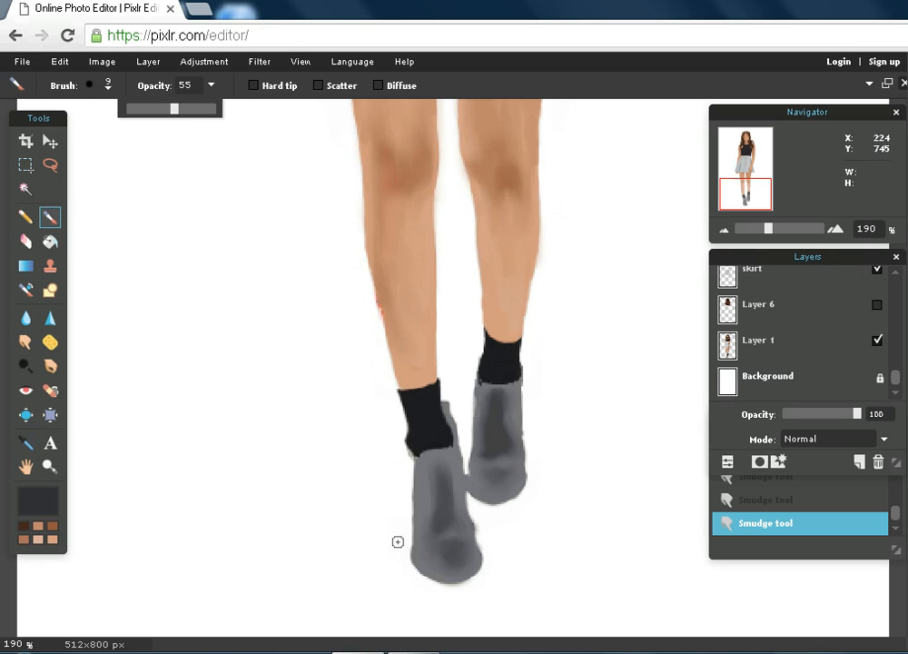
{"action": "mouse_move", "coordinate": [416, 555]}
{"action": "left_mouse_down"}
{"action": "mouse_move", "coordinate": [454, 577]}
{"action": "mouse_move", "coordinate": [480, 546]}
{"action": "left_mouse_up"}
{"action": "mouse_move", "coordinate": [463, 477]}
{"action": "left_mouse_down"}
{"action": "mouse_move", "coordinate": [493, 500]}
{"action": "mouse_move", "coordinate": [525, 474]}
{"action": "left_mouse_up"}
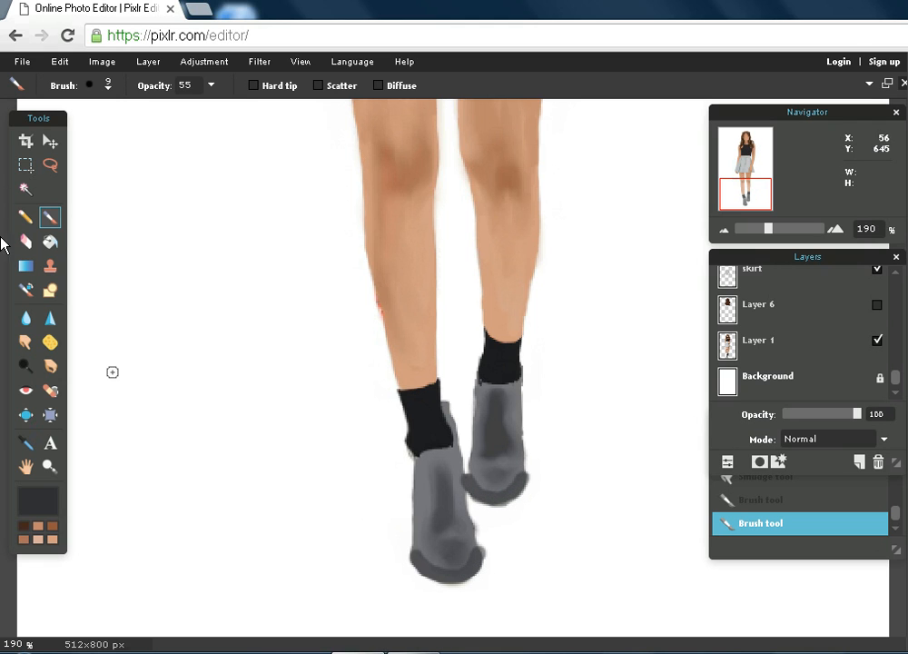
Erase the excess sole paint around the model's left boot with the 20-pixel Eraser at opacity 55, undoing one stroke on the inner edge.
{"action": "left_click", "coordinate": [25, 240]}
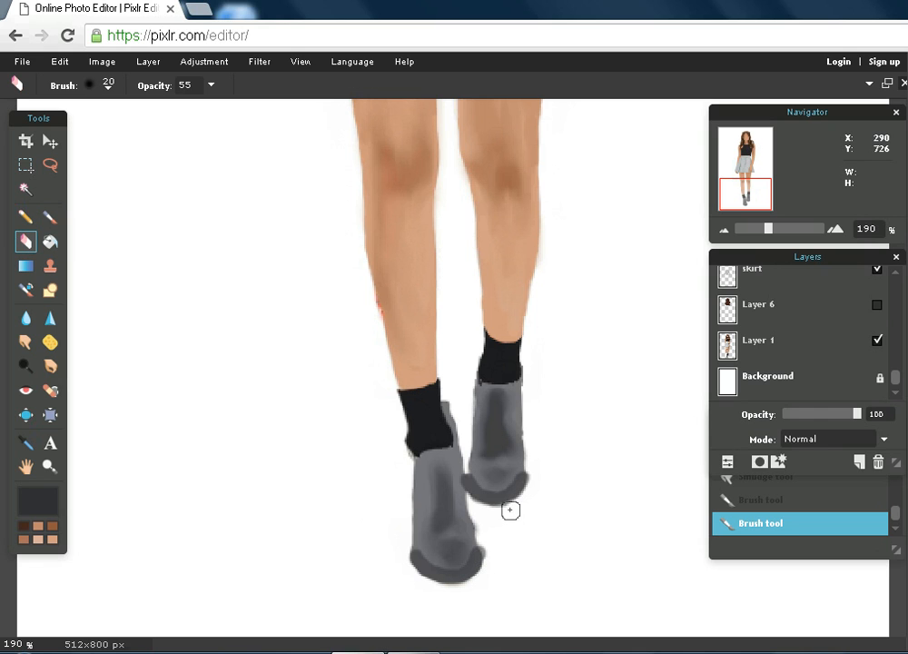
{"action": "mouse_move", "coordinate": [519, 498]}
{"action": "left_mouse_down"}
{"action": "mouse_move", "coordinate": [535, 474]}
{"action": "mouse_move", "coordinate": [541, 487]}
{"action": "left_mouse_up"}
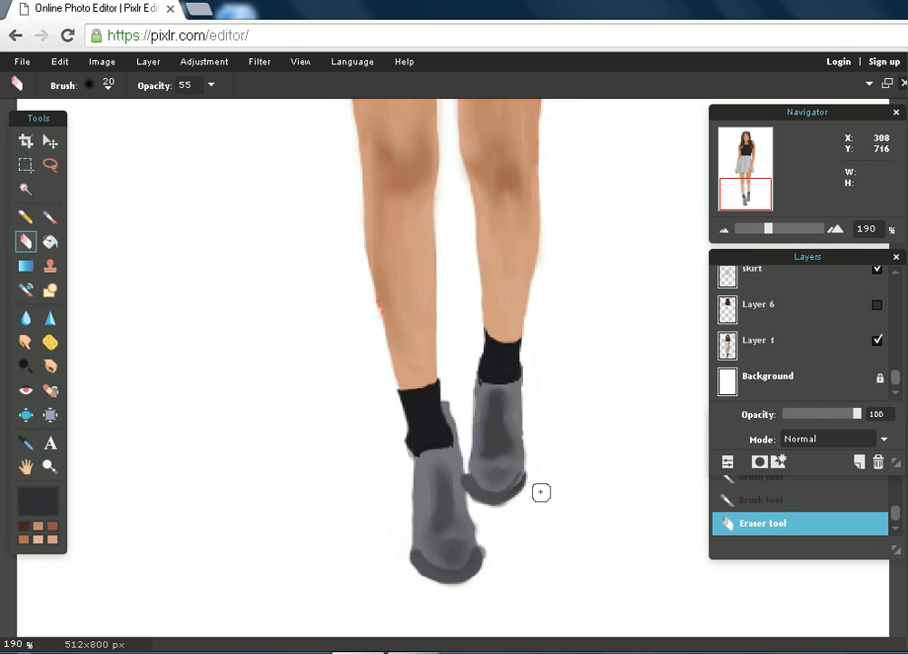
{"action": "left_click_drag", "start_coordinate": [470, 507], "coordinate": [462, 475]}
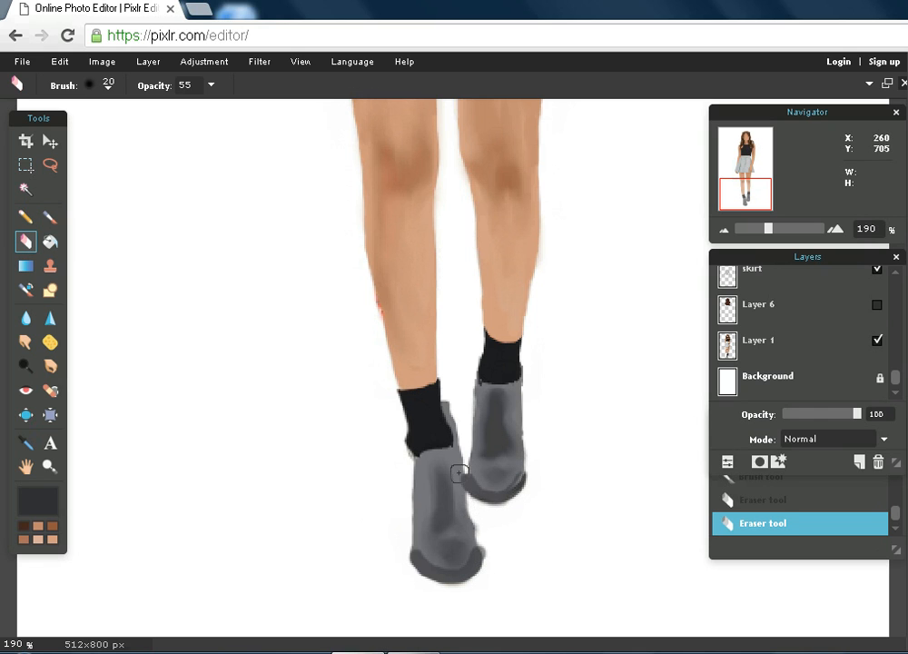
{"action": "left_click", "coordinate": [54, 62]}
{"action": "left_click", "coordinate": [80, 83]}
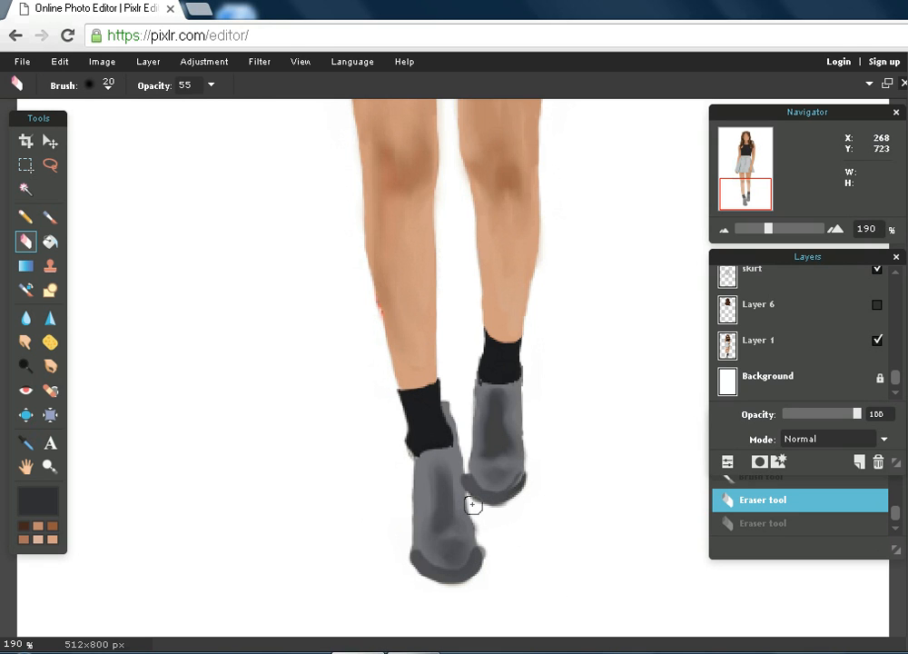
{"action": "key", "text": "ctrl+y"}
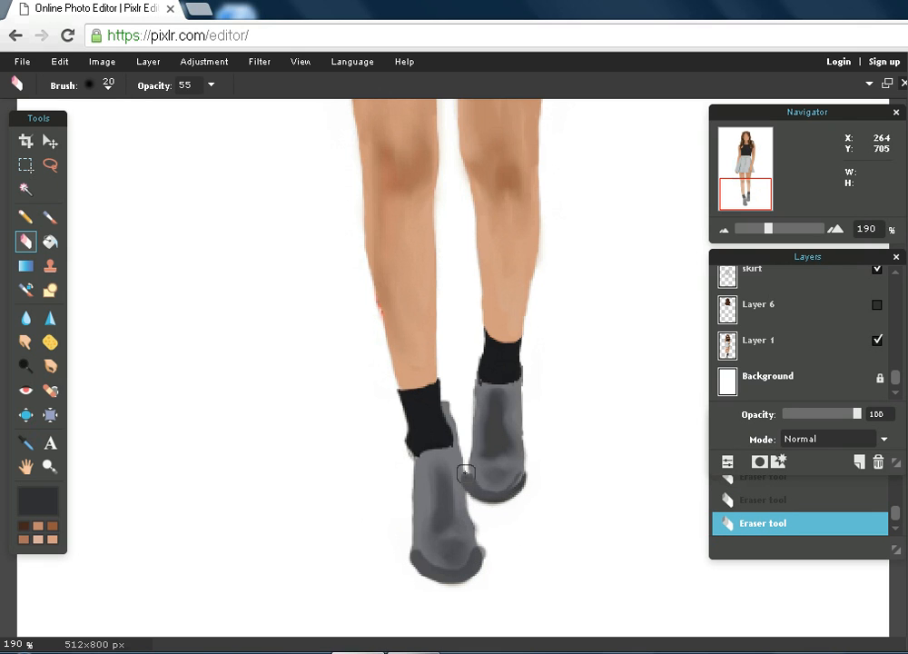
Touch up the inner edge of the model's right boot with the 1-pixel Brush at opacity 55, using colour 76757d sampled from the boots.
{"action": "left_click", "coordinate": [50, 216]}
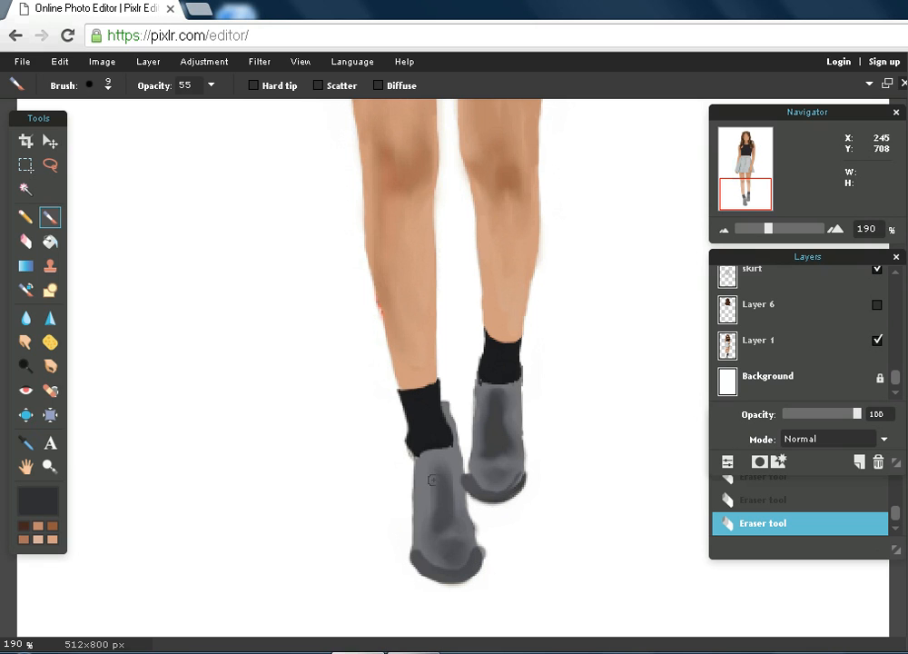
{"action": "left_click", "coordinate": [40, 505]}
{"action": "left_click", "coordinate": [471, 452]}
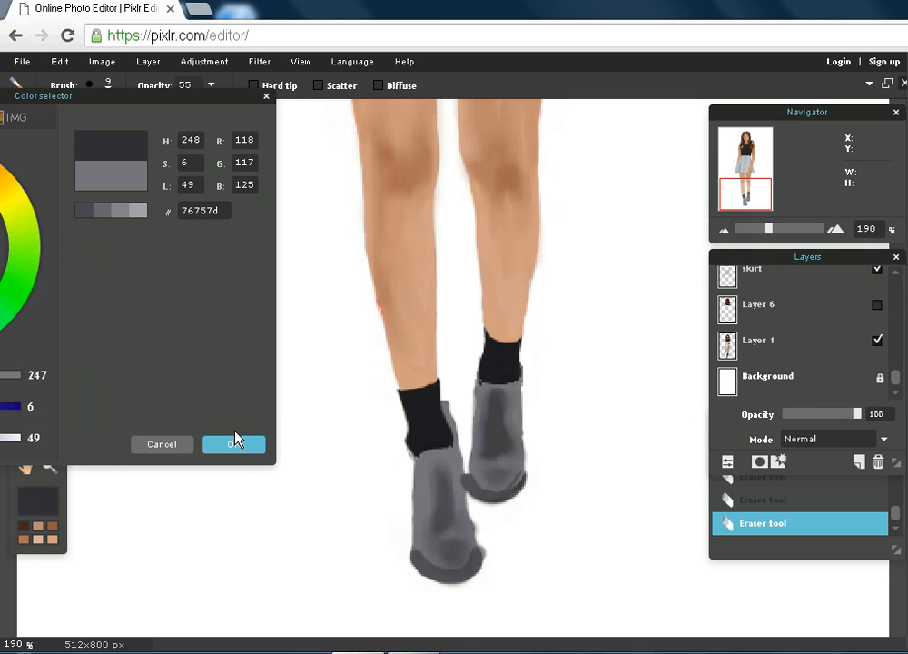
{"action": "left_click", "coordinate": [234, 443]}
{"action": "left_click", "coordinate": [108, 84]}
{"action": "left_click", "coordinate": [96, 127]}
{"action": "left_click", "coordinate": [524, 80]}
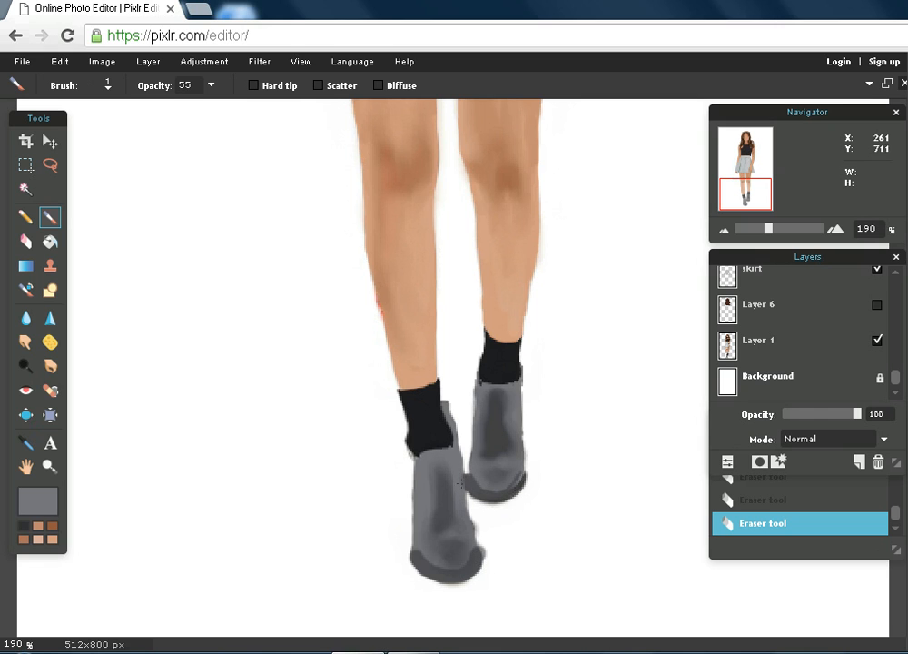
{"action": "left_click", "coordinate": [458, 472]}
Erase the sole overlap between the boots with the 5-pixel Eraser at opacity 55 and repaint that edge with the 1-pixel Brush.
{"action": "left_click_drag", "start_coordinate": [789, 234], "coordinate": [817, 234]}
{"action": "left_click_drag", "start_coordinate": [744, 191], "coordinate": [750, 200]}
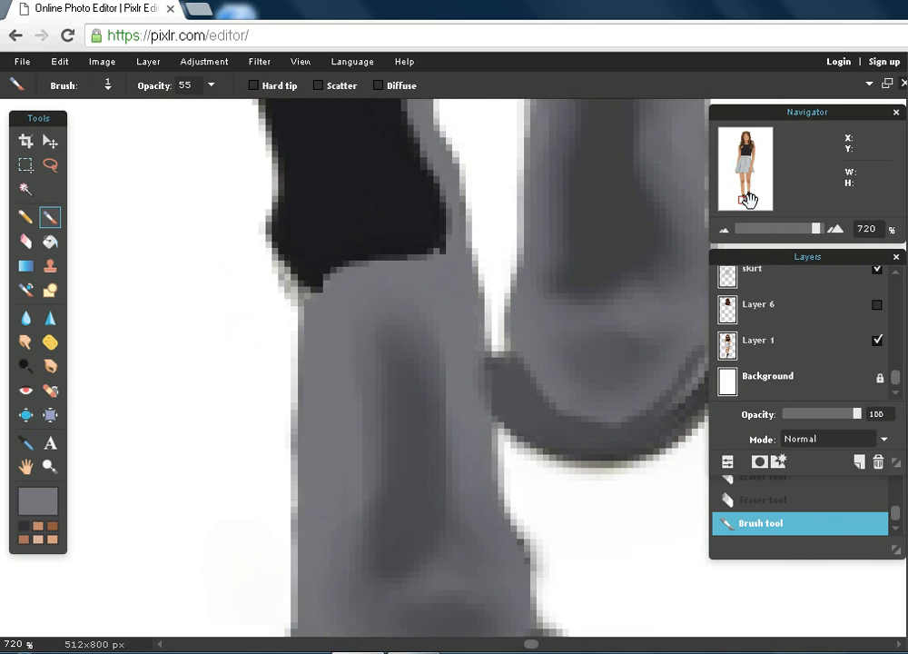
{"action": "left_click", "coordinate": [25, 240]}
{"action": "left_click", "coordinate": [106, 85]}
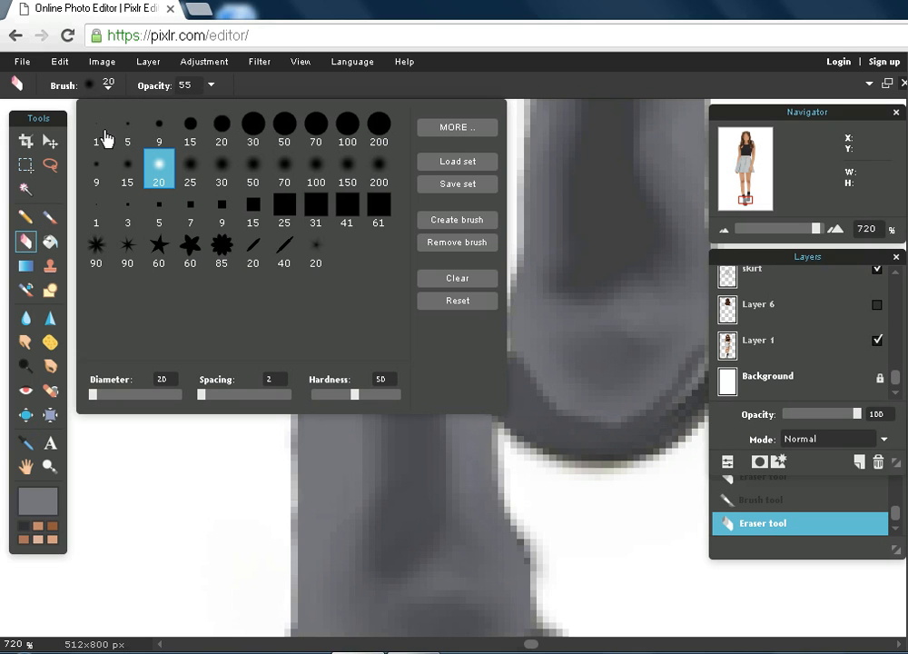
{"action": "left_click", "coordinate": [128, 125]}
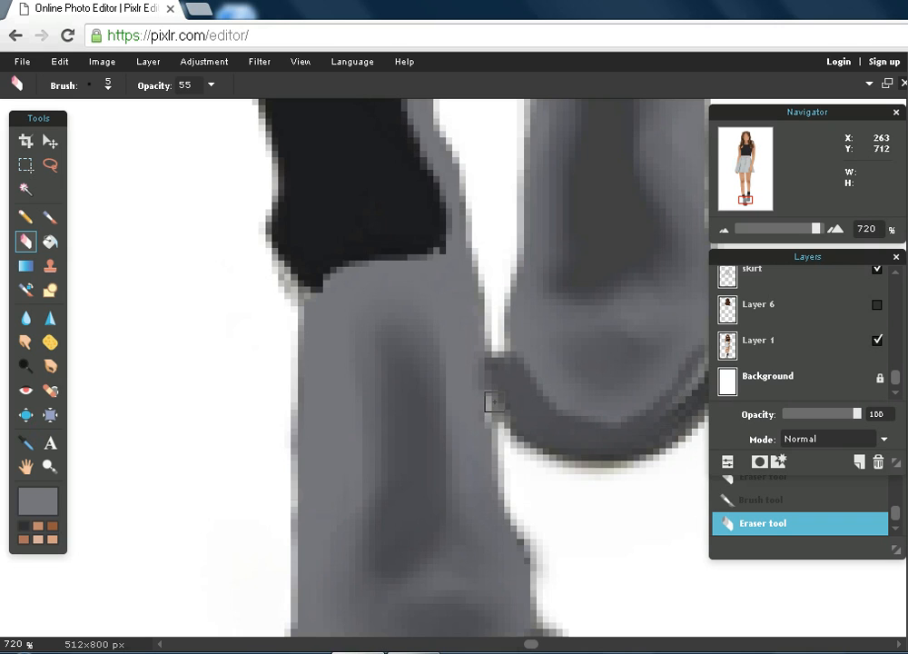
{"action": "left_click_drag", "start_coordinate": [492, 410], "coordinate": [543, 415]}
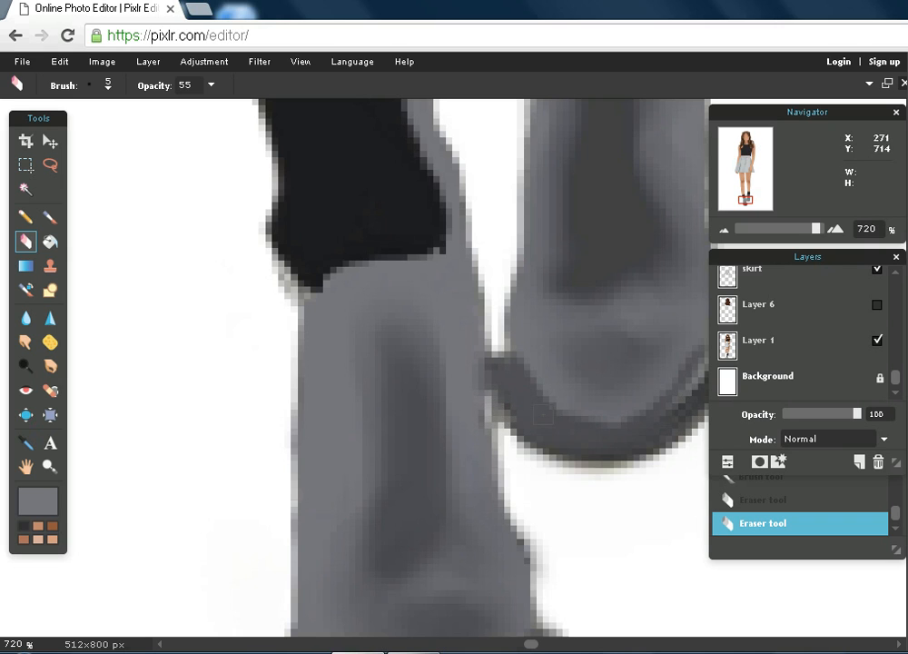
{"action": "left_click", "coordinate": [50, 217]}
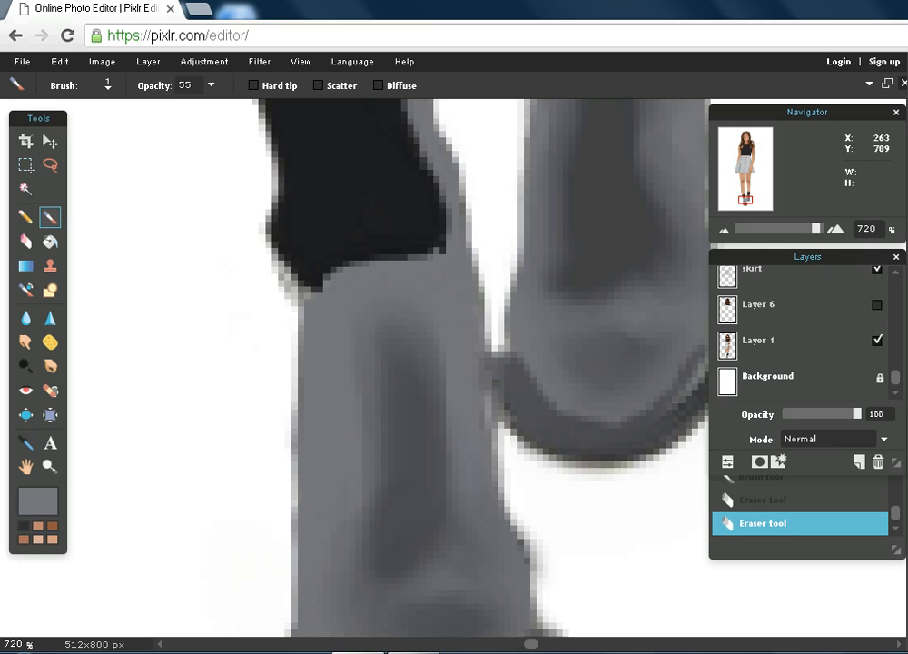
{"action": "left_click_drag", "start_coordinate": [487, 440], "coordinate": [490, 393]}
Trim the sole's edge around the model's right toe with the 5-pixel Eraser at opacity 55, undoing the stroke on the outer side.
{"action": "left_click_drag", "start_coordinate": [759, 205], "coordinate": [757, 208]}
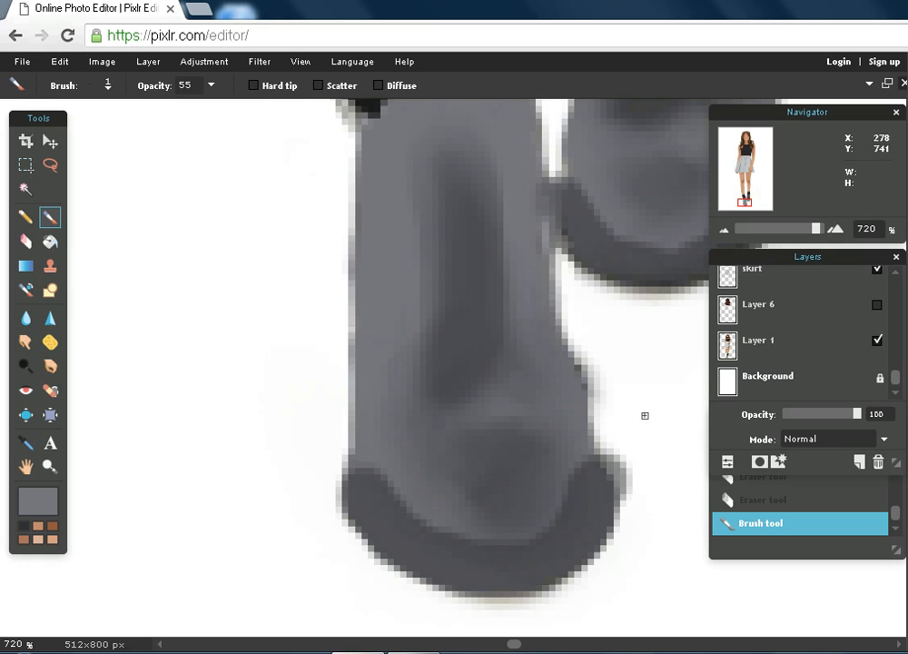
{"action": "left_click", "coordinate": [27, 242]}
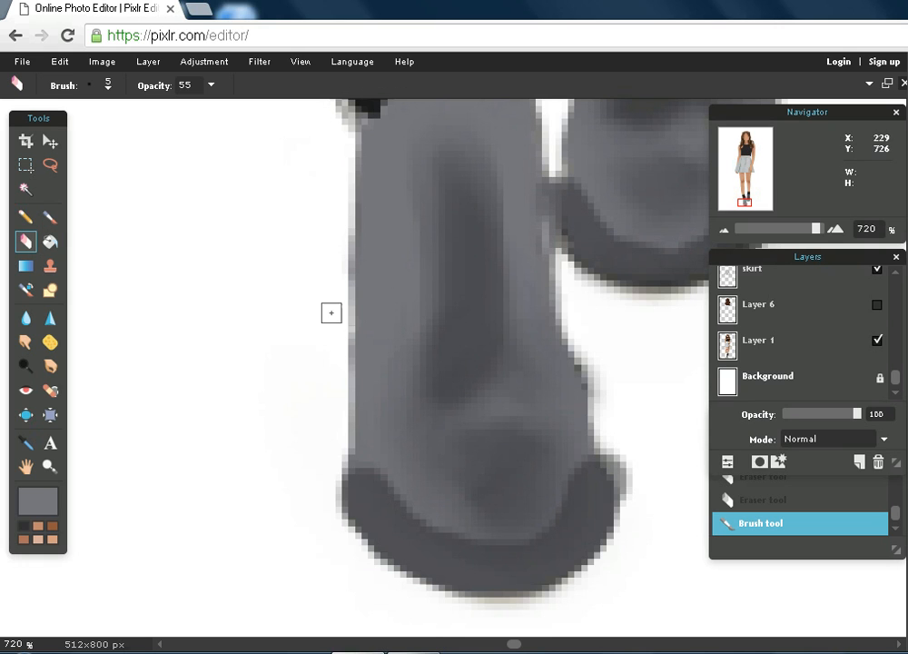
{"action": "mouse_move", "coordinate": [622, 443]}
{"action": "left_mouse_down"}
{"action": "mouse_move", "coordinate": [627, 516]}
{"action": "mouse_move", "coordinate": [602, 576]}
{"action": "left_mouse_up"}
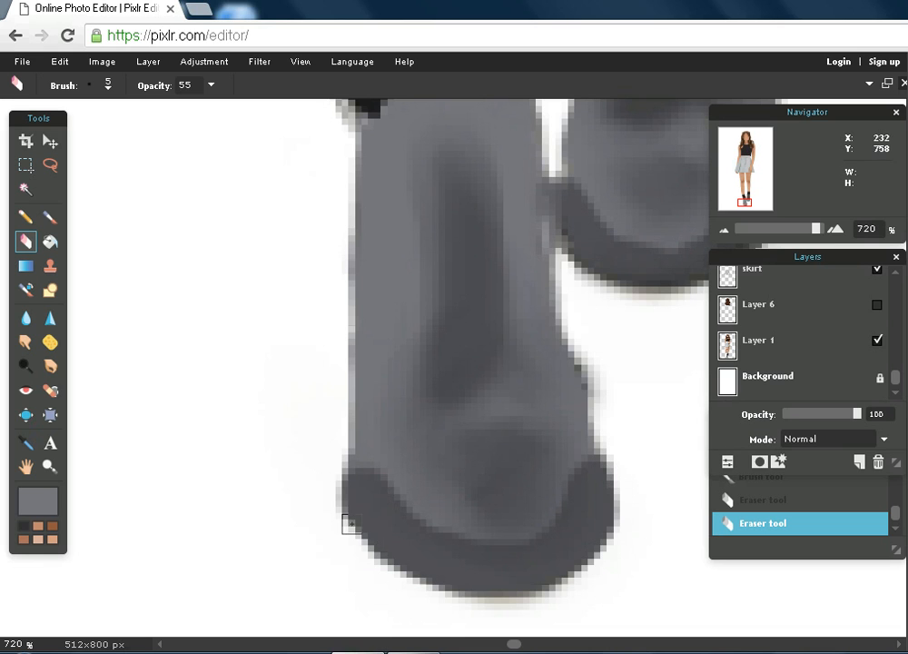
{"action": "mouse_move", "coordinate": [348, 471]}
{"action": "left_mouse_down"}
{"action": "mouse_move", "coordinate": [356, 464]}
{"action": "mouse_move", "coordinate": [372, 495]}
{"action": "left_mouse_up"}
{"action": "left_click", "coordinate": [60, 62]}
{"action": "left_click", "coordinate": [65, 82]}
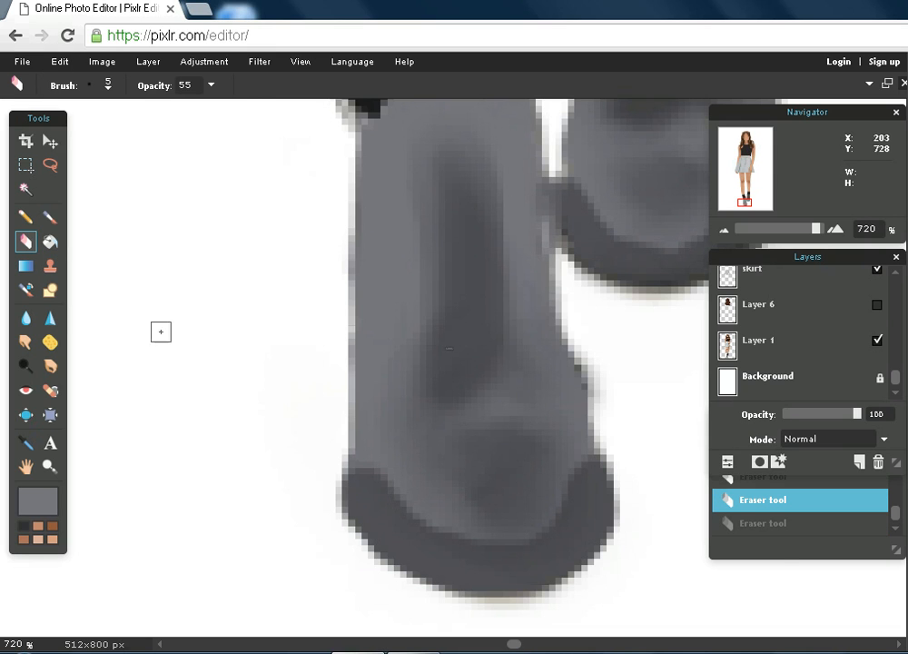
Paint the outer sole edge of the model's right boot with the 1-pixel Brush at opacity 55, using colour 67666e sampled from the boot.
{"action": "left_click", "coordinate": [50, 215]}
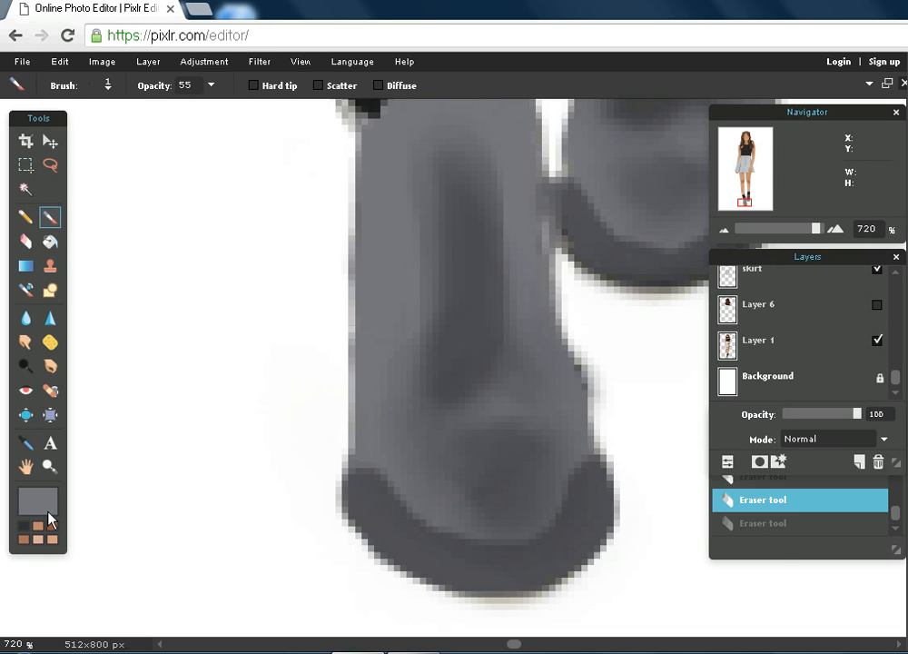
{"action": "left_click", "coordinate": [41, 502]}
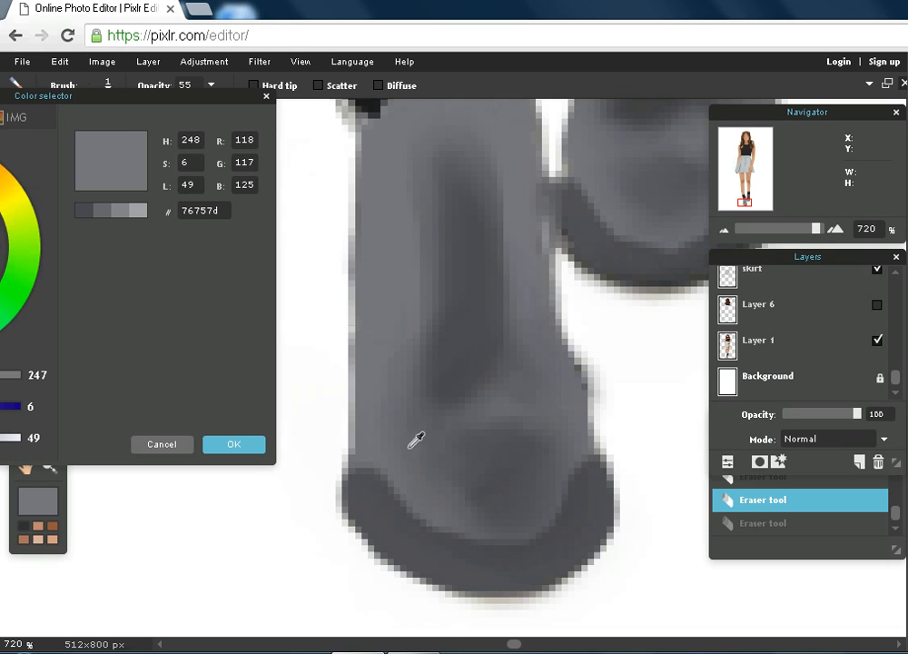
{"action": "left_click", "coordinate": [354, 457]}
{"action": "left_click", "coordinate": [234, 444]}
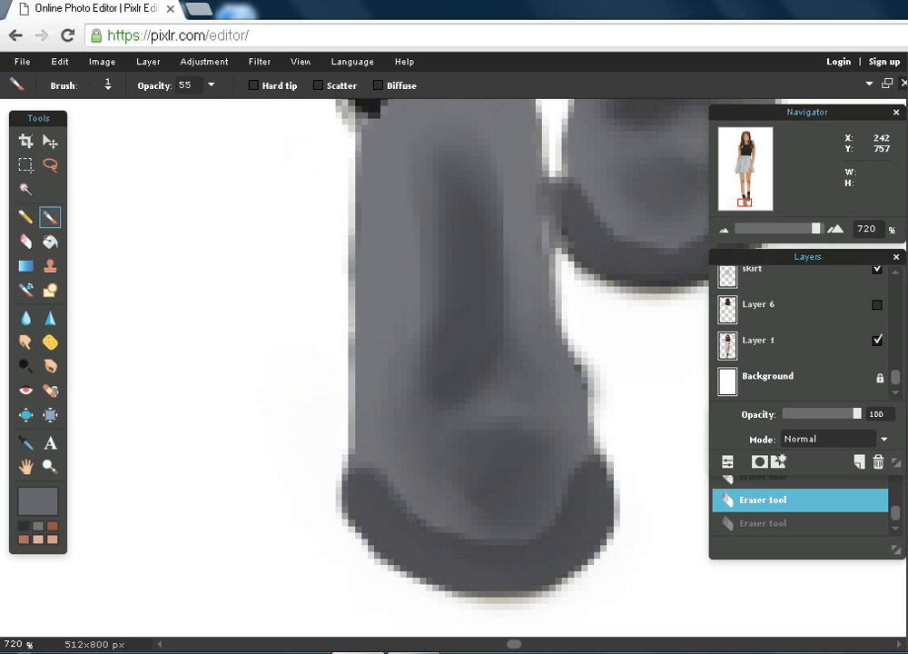
{"action": "mouse_move", "coordinate": [386, 476]}
{"action": "left_mouse_down"}
{"action": "mouse_move", "coordinate": [338, 465]}
{"action": "mouse_move", "coordinate": [347, 515]}
{"action": "mouse_move", "coordinate": [372, 545]}
{"action": "left_mouse_up"}
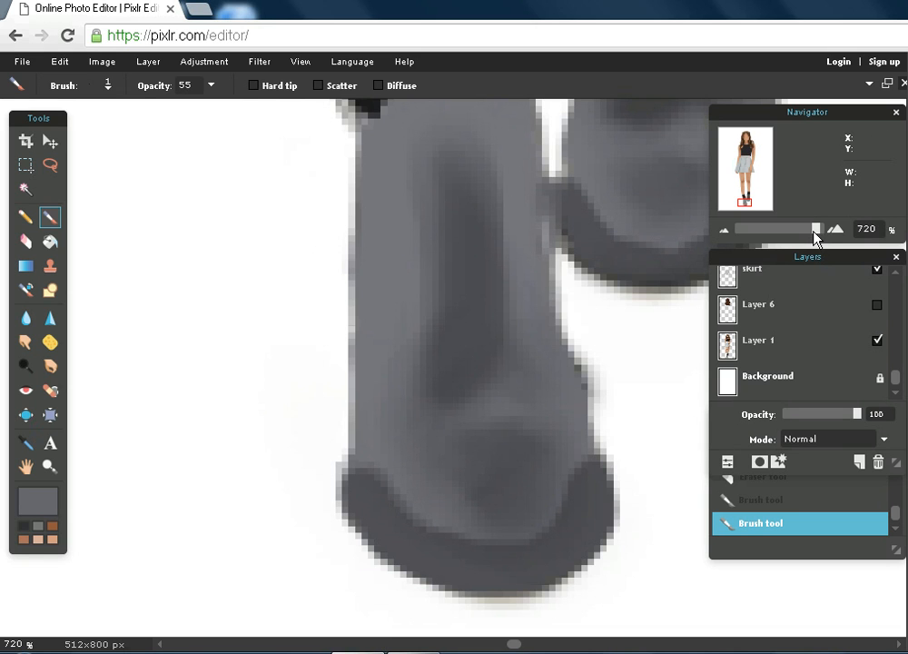
Set the boots layer's opacity to 1 and sample highlight colour 999697 from the side of the photographed boot.
{"action": "left_click_drag", "start_coordinate": [817, 235], "coordinate": [758, 238]}
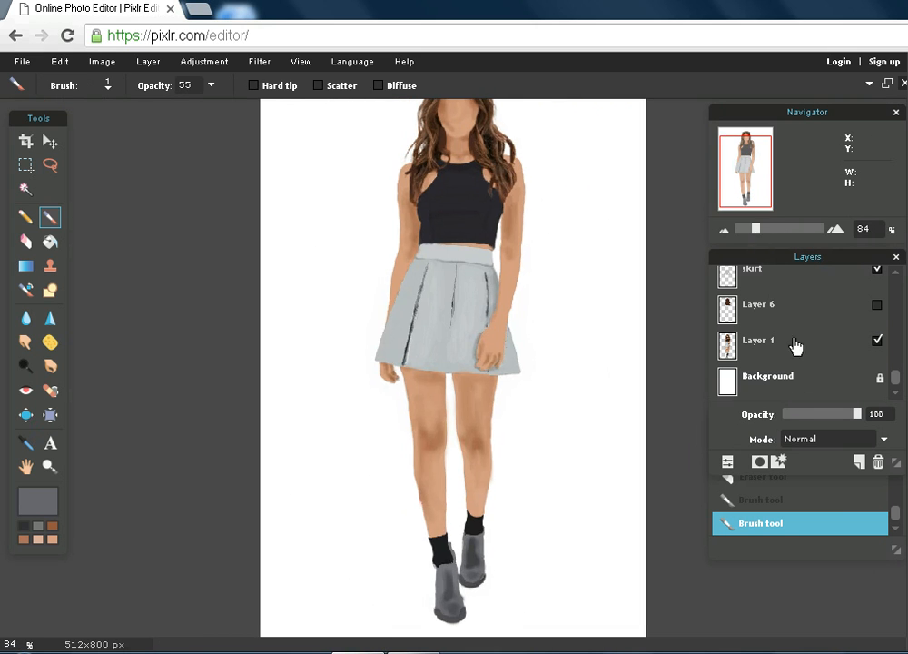
{"action": "left_click_drag", "start_coordinate": [858, 416], "coordinate": [785, 443]}
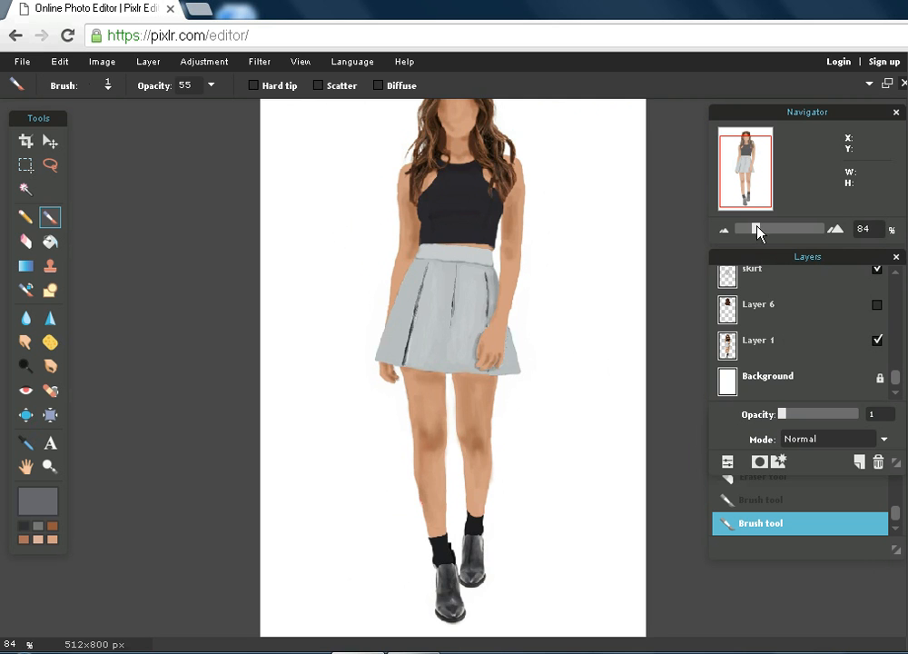
{"action": "left_click_drag", "start_coordinate": [757, 228], "coordinate": [811, 229]}
{"action": "left_click_drag", "start_coordinate": [749, 171], "coordinate": [748, 201]}
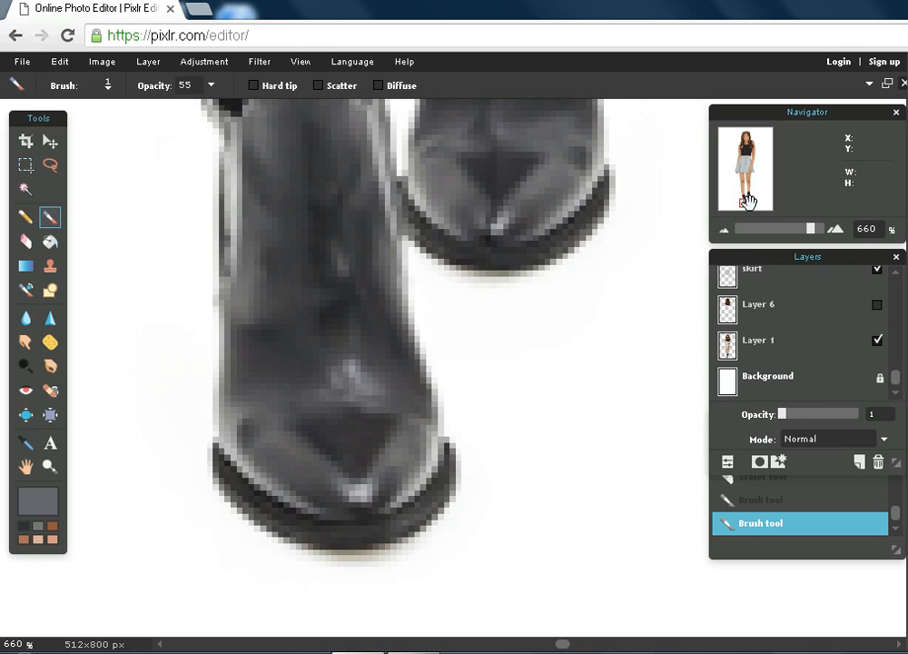
{"action": "left_click", "coordinate": [43, 498]}
{"action": "left_click_drag", "start_coordinate": [175, 92], "coordinate": [167, 525]}
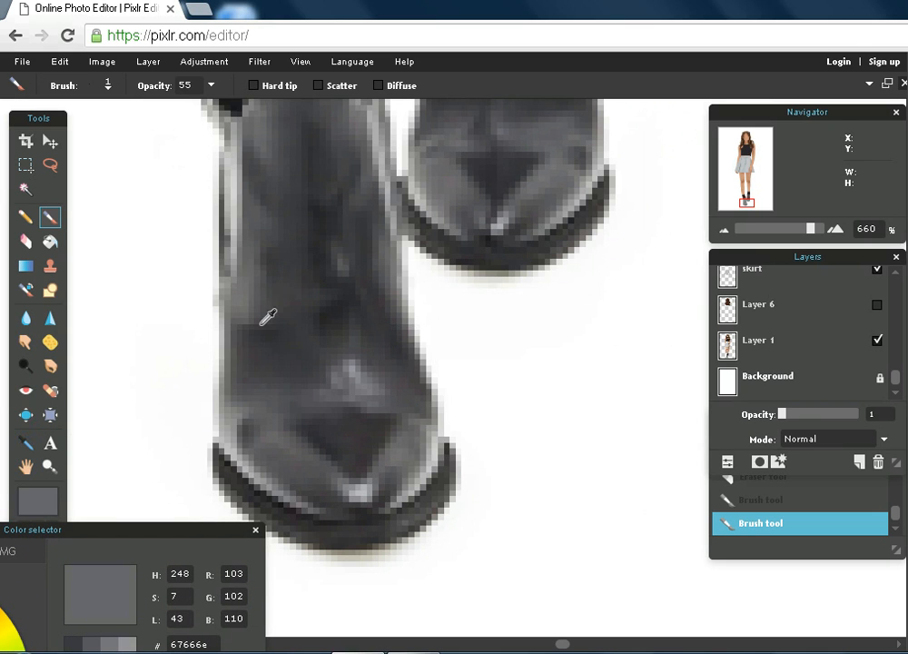
{"action": "left_click", "coordinate": [232, 190]}
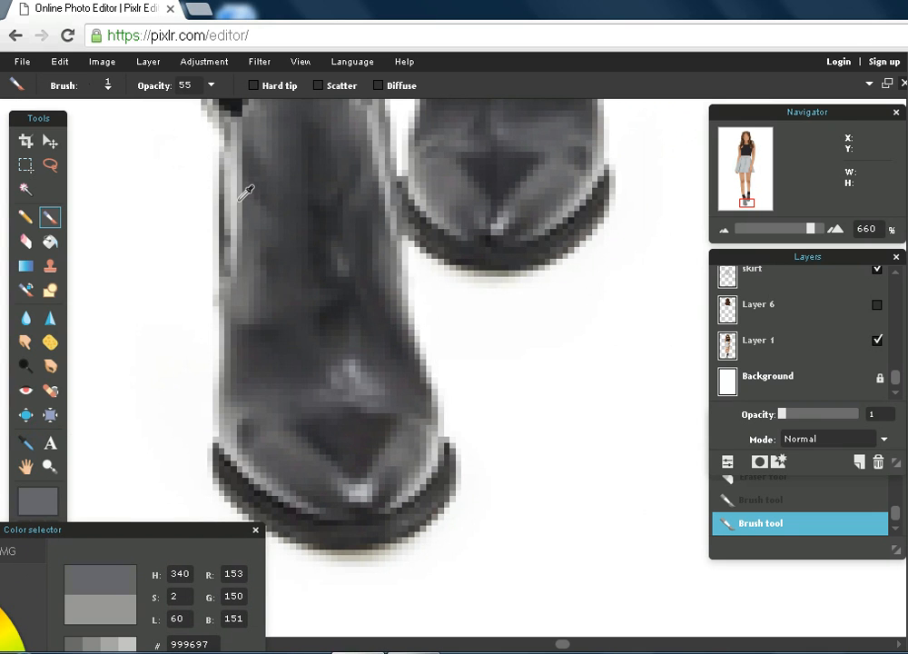
{"action": "left_click_drag", "start_coordinate": [225, 535], "coordinate": [194, 183]}
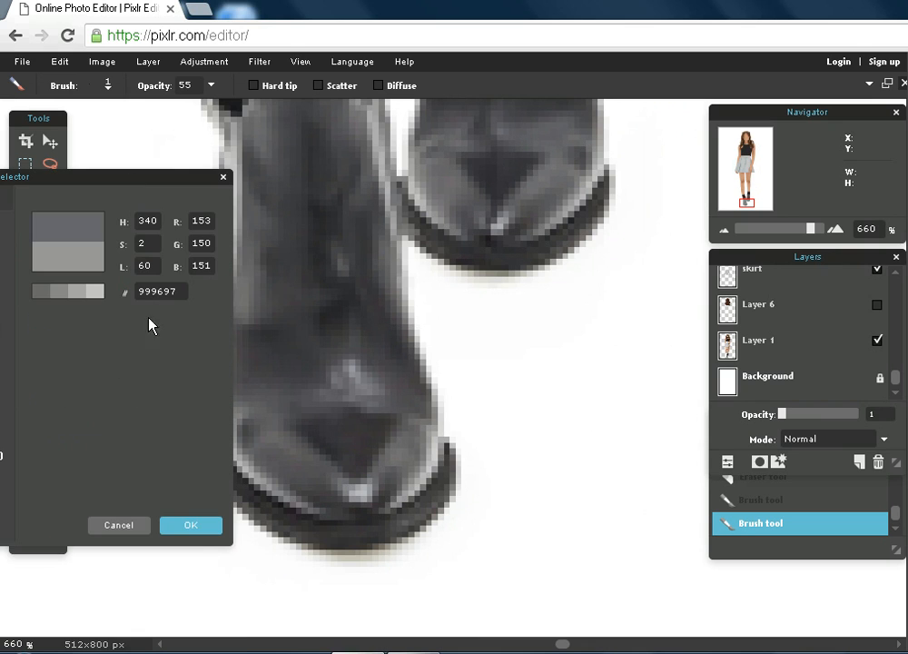
{"action": "left_click", "coordinate": [194, 527]}
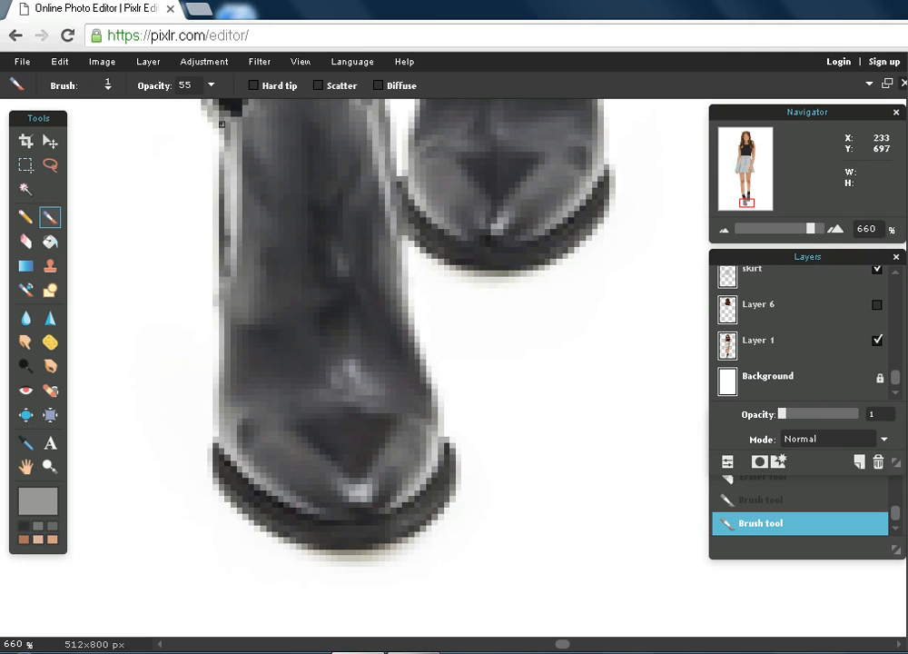
Trace highlight lines along the sides and toes of both boots with the 1-pixel Brush at opacity 55, and restore the layer's opacity to 100.
{"action": "left_click_drag", "start_coordinate": [231, 176], "coordinate": [218, 403]}
{"action": "left_click_drag", "start_coordinate": [745, 203], "coordinate": [746, 197]}
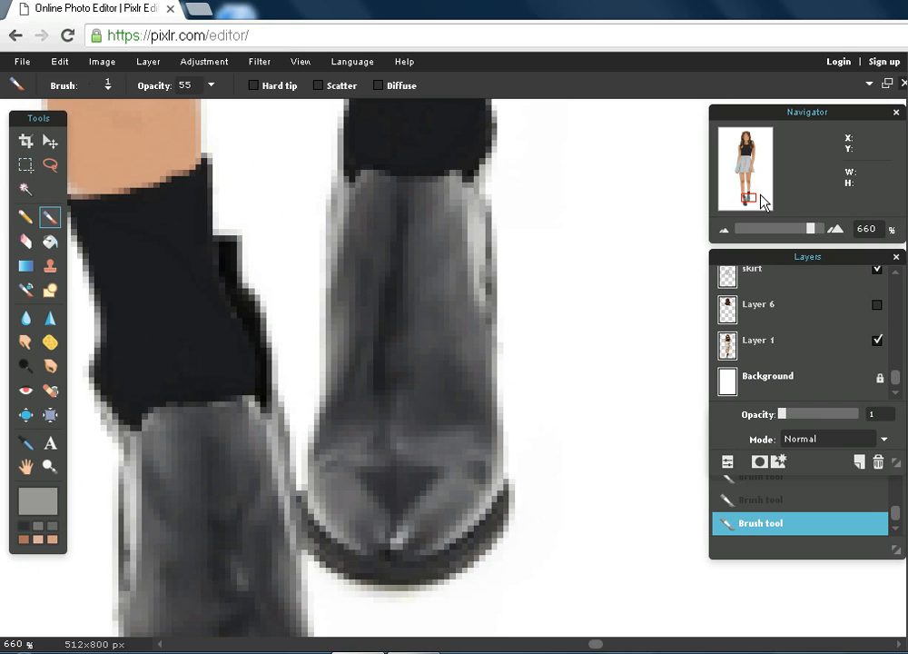
{"action": "left_click_drag", "start_coordinate": [745, 195], "coordinate": [749, 192]}
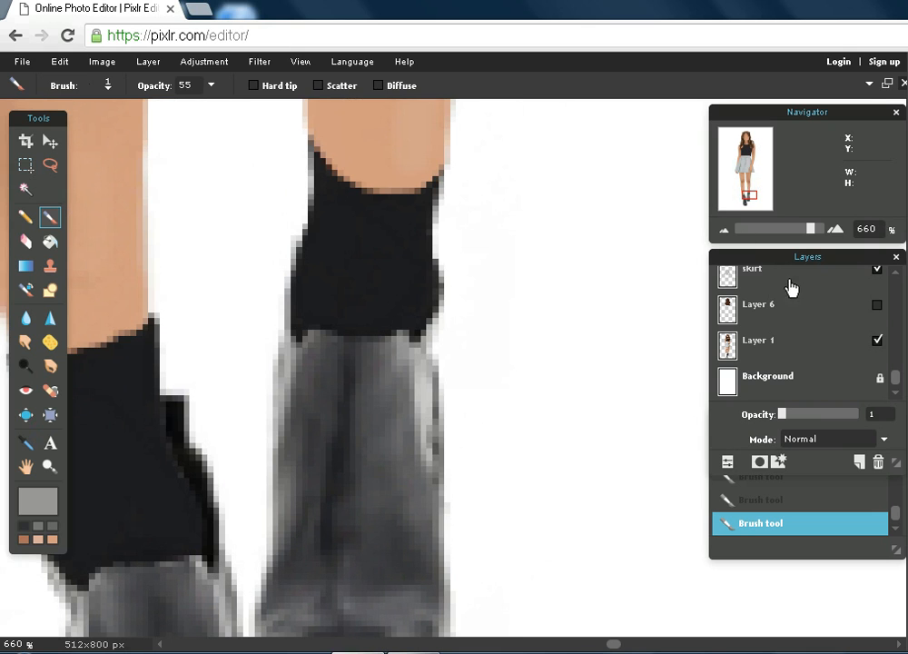
{"action": "left_click_drag", "start_coordinate": [787, 414], "coordinate": [857, 414]}
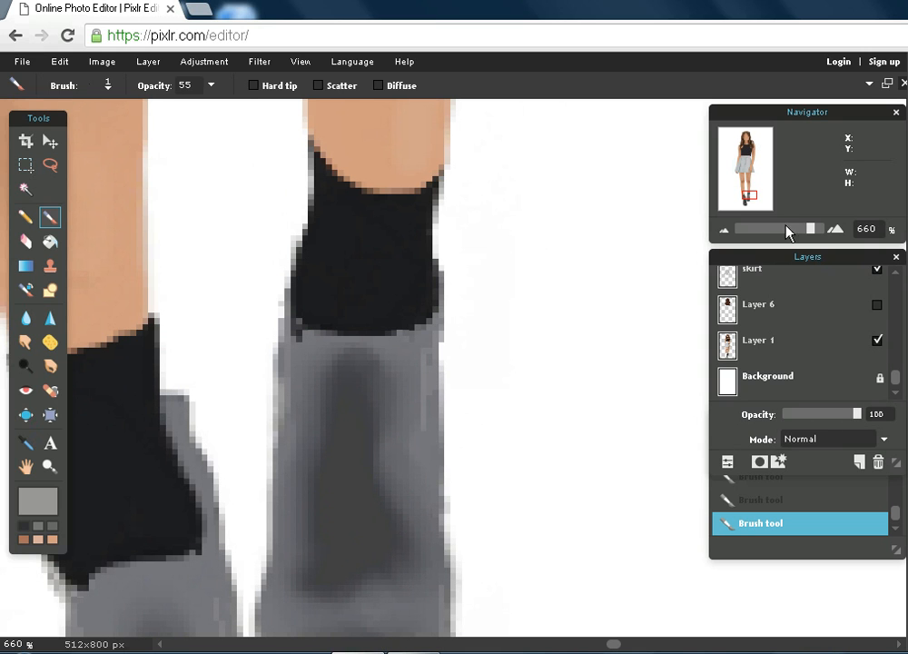
Thicken the highlights on the sides and toes of both boots with the 5-pixel Brush at opacity 55 in colour 999697.
{"action": "left_click_drag", "start_coordinate": [811, 234], "coordinate": [779, 234]}
{"action": "left_click_drag", "start_coordinate": [750, 200], "coordinate": [746, 205]}
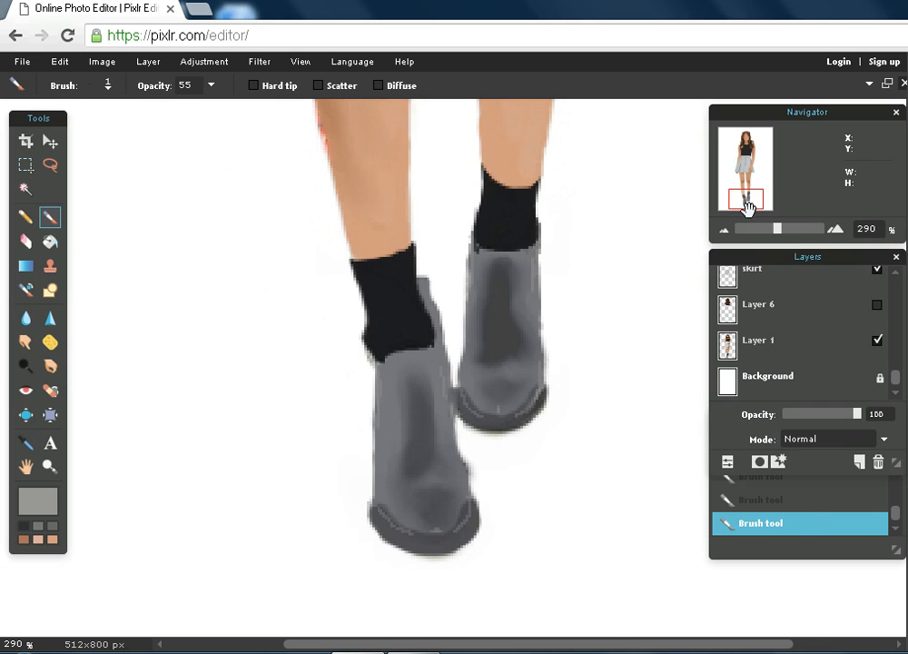
{"action": "left_click", "coordinate": [107, 85]}
{"action": "left_click", "coordinate": [128, 127]}
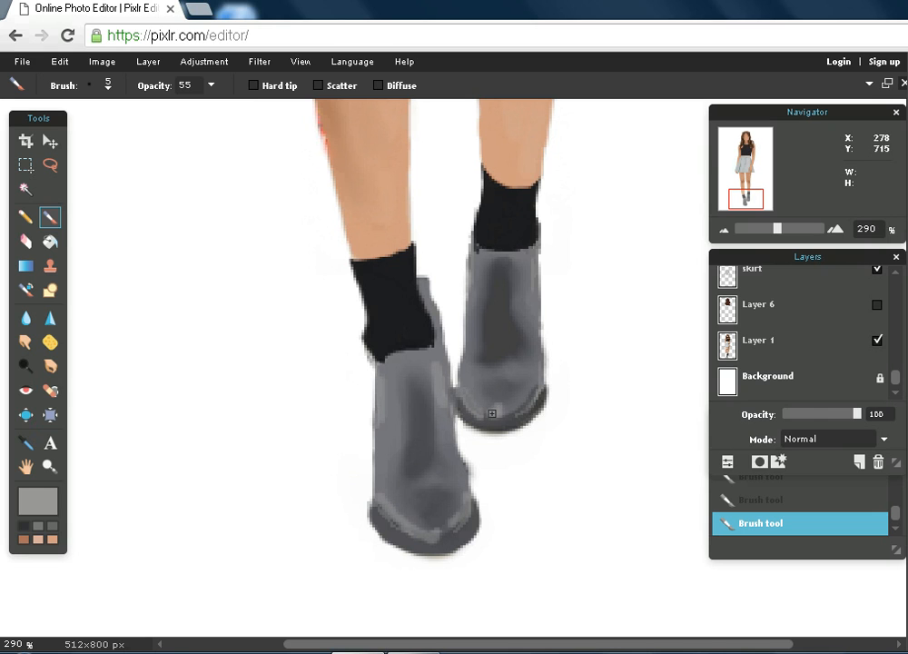
Smudge the highlights on the model's right boot with the 15-pixel Smudge tool at strength 34, undoing one stroke across the toe.
{"action": "left_click", "coordinate": [26, 341]}
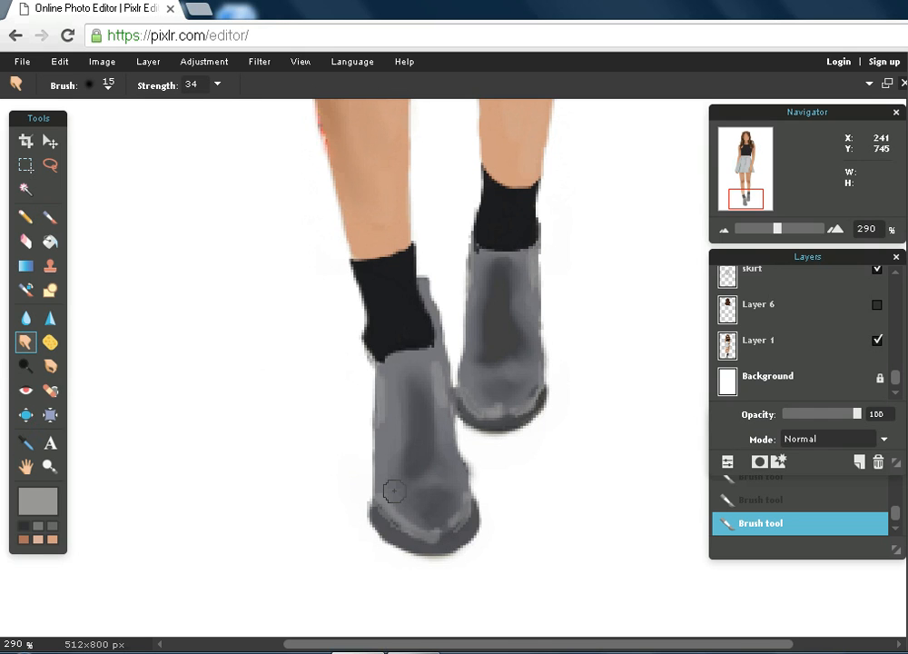
{"action": "mouse_move", "coordinate": [432, 516]}
{"action": "left_mouse_down"}
{"action": "mouse_move", "coordinate": [432, 551]}
{"action": "mouse_move", "coordinate": [399, 551]}
{"action": "mouse_move", "coordinate": [451, 537]}
{"action": "left_mouse_up"}
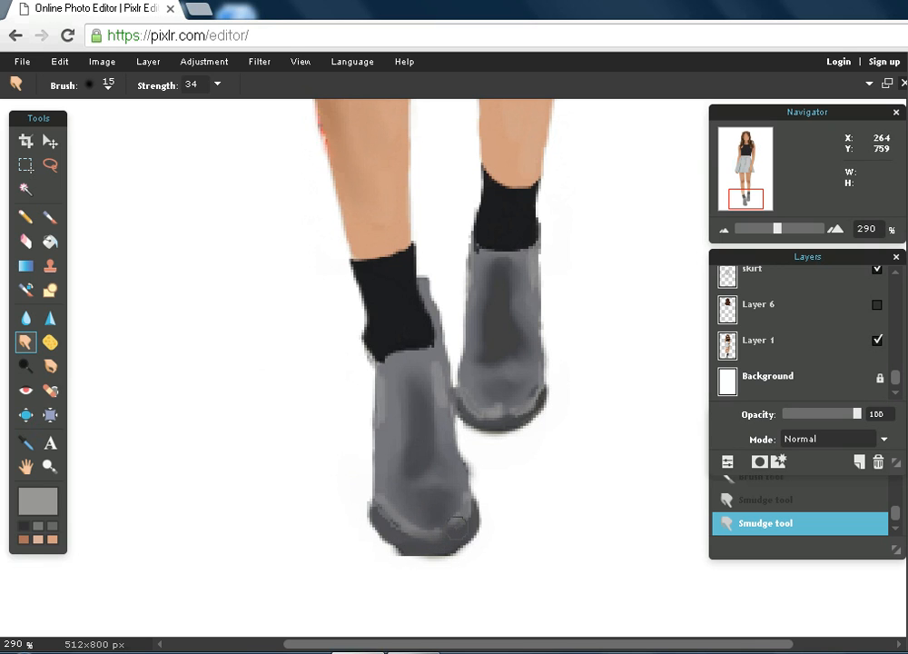
{"action": "left_click", "coordinate": [60, 62]}
{"action": "left_click", "coordinate": [61, 80]}
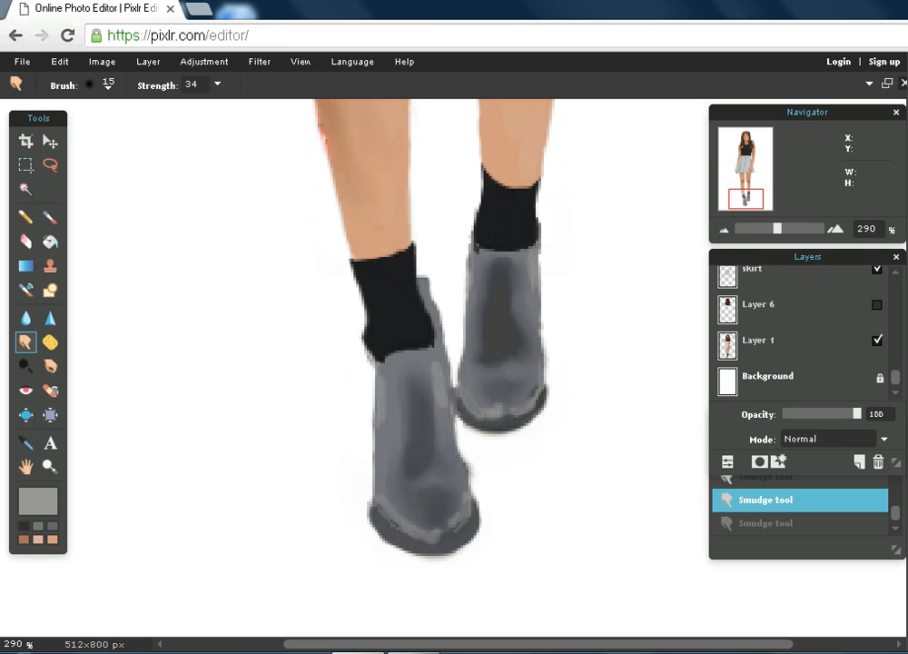
{"action": "left_click_drag", "start_coordinate": [436, 536], "coordinate": [430, 536]}
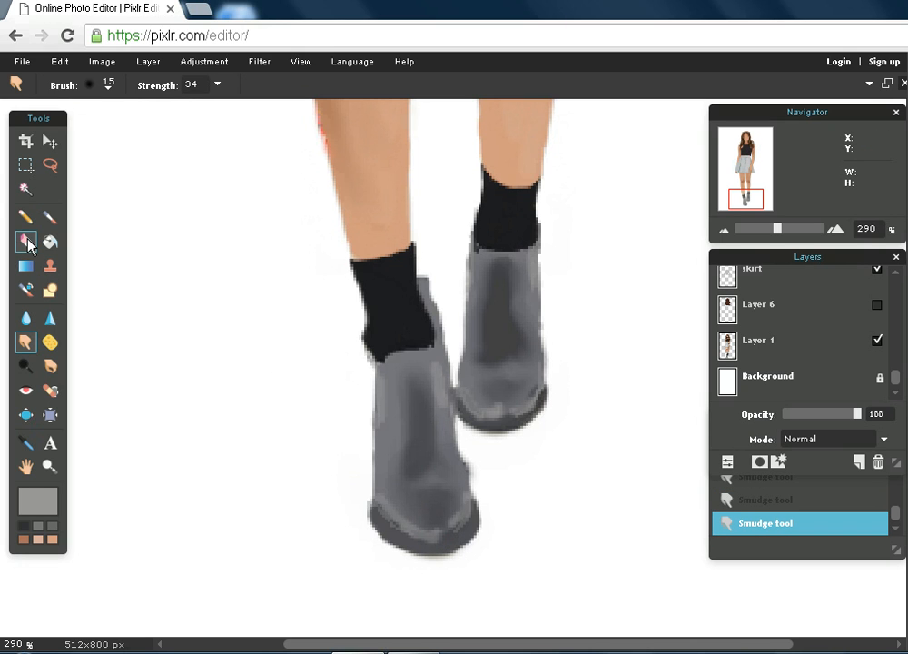
Blend the highlights on the model's right boot with the 9-pixel Smudge tool at strength 34, undoing the last stroke on its outer edge.
{"action": "left_click", "coordinate": [109, 88]}
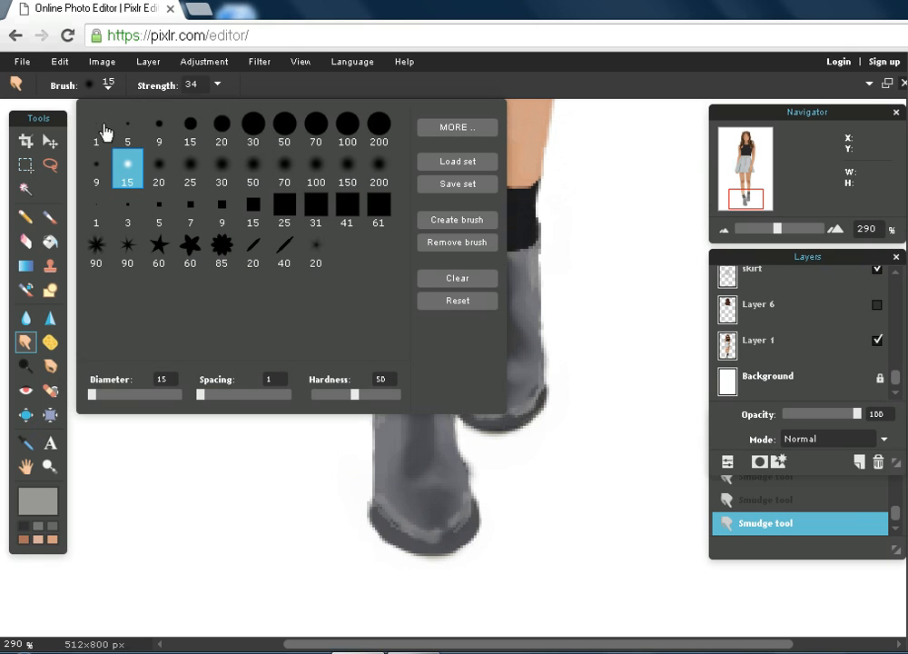
{"action": "left_click", "coordinate": [97, 165]}
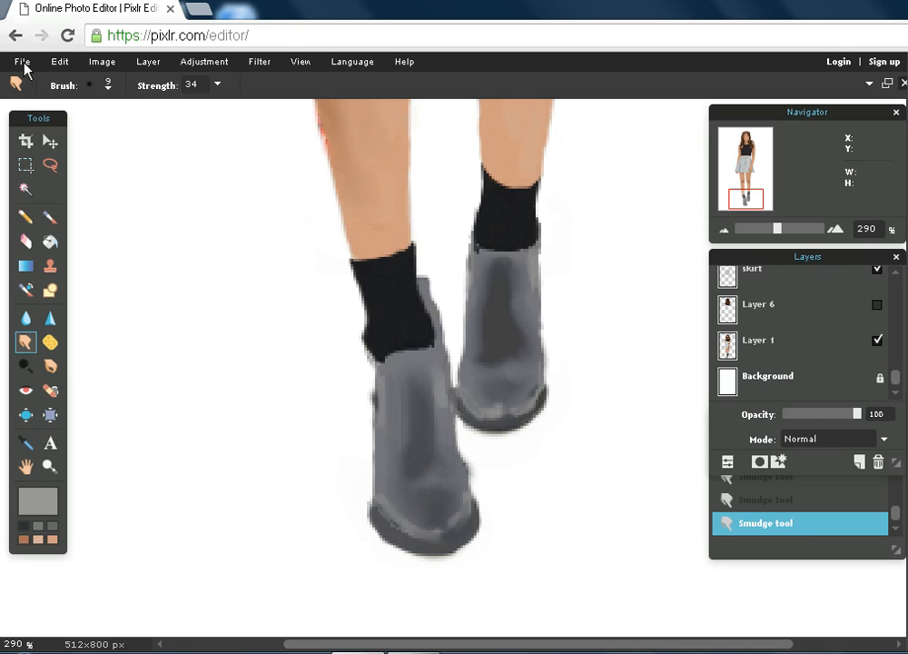
{"action": "left_click", "coordinate": [62, 61]}
{"action": "left_click", "coordinate": [67, 85]}
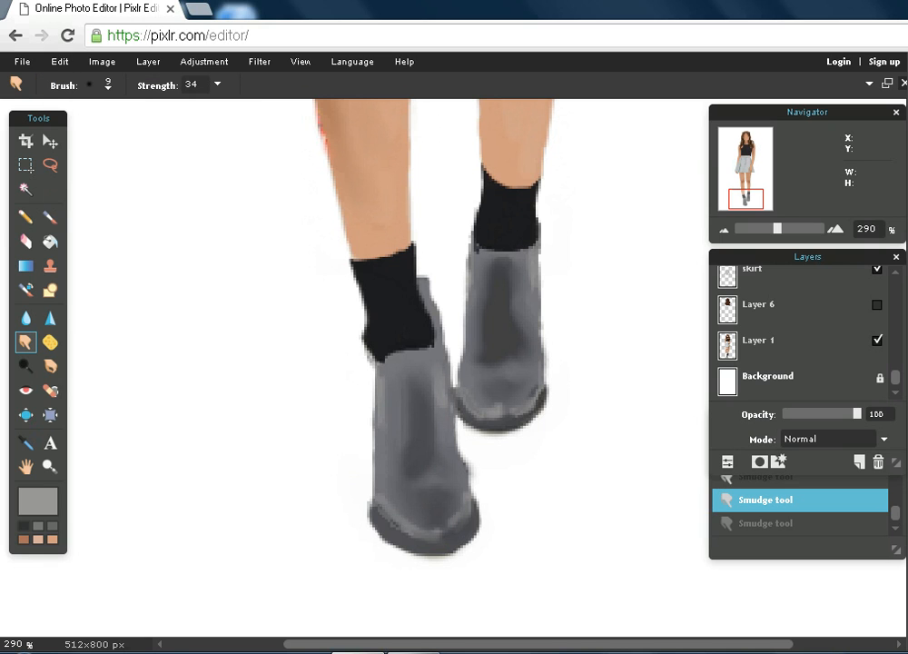
Blend the highlights on the toe of the model's left boot with the 9-pixel Smudge tool at strength 34.
{"action": "left_click_drag", "start_coordinate": [521, 250], "coordinate": [526, 259]}
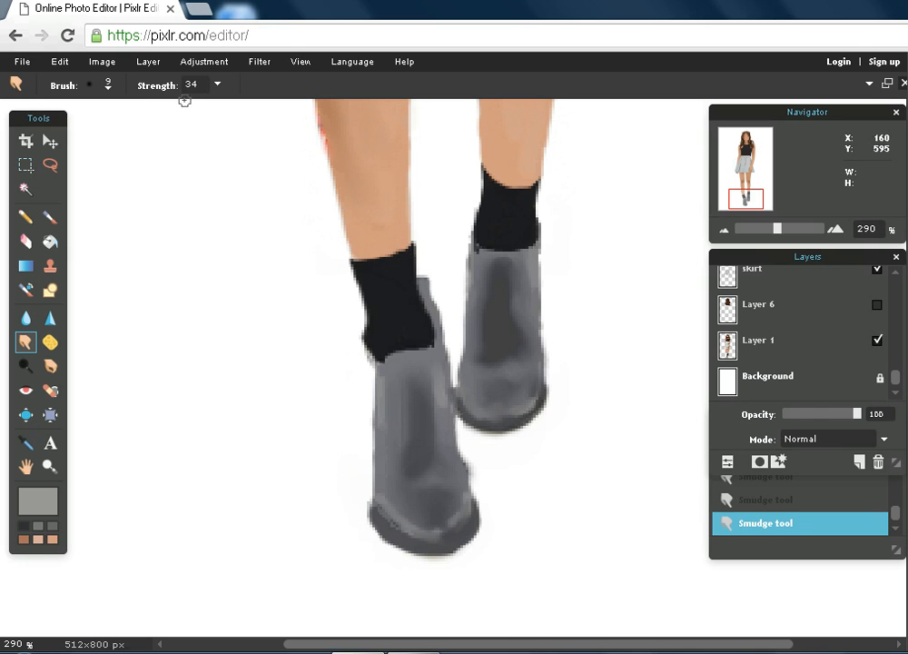
{"action": "mouse_move", "coordinate": [772, 235]}
{"action": "left_mouse_down"}
{"action": "mouse_move", "coordinate": [731, 237]}
{"action": "mouse_move", "coordinate": [756, 243]}
{"action": "left_mouse_up"}
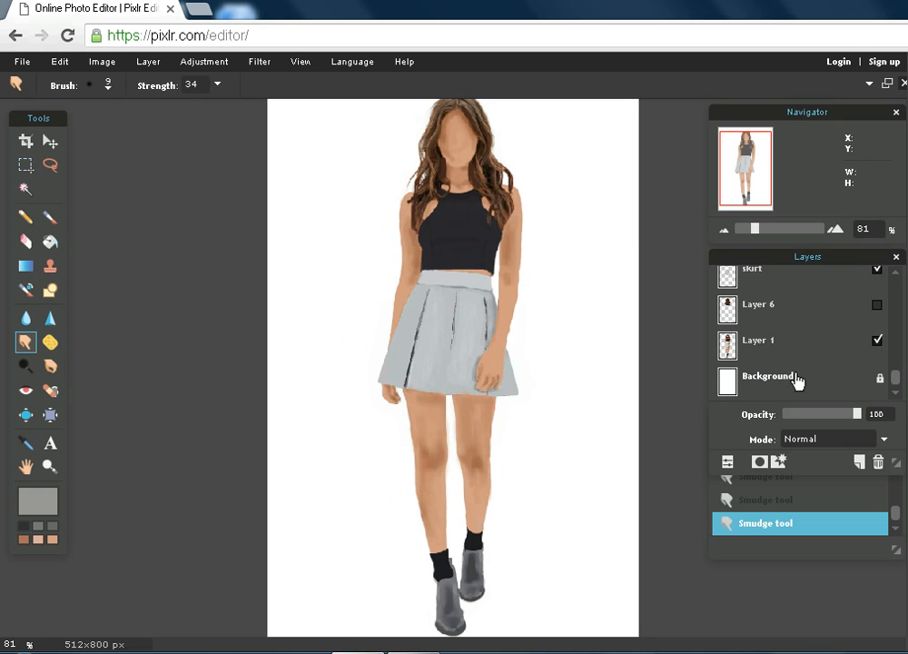
Make the hair layer, Layer 6, visible, and check the skirt and skin layers by hiding them and showing them again.
{"action": "left_click_drag", "start_coordinate": [895, 373], "coordinate": [895, 352]}
{"action": "left_click", "coordinate": [877, 351]}
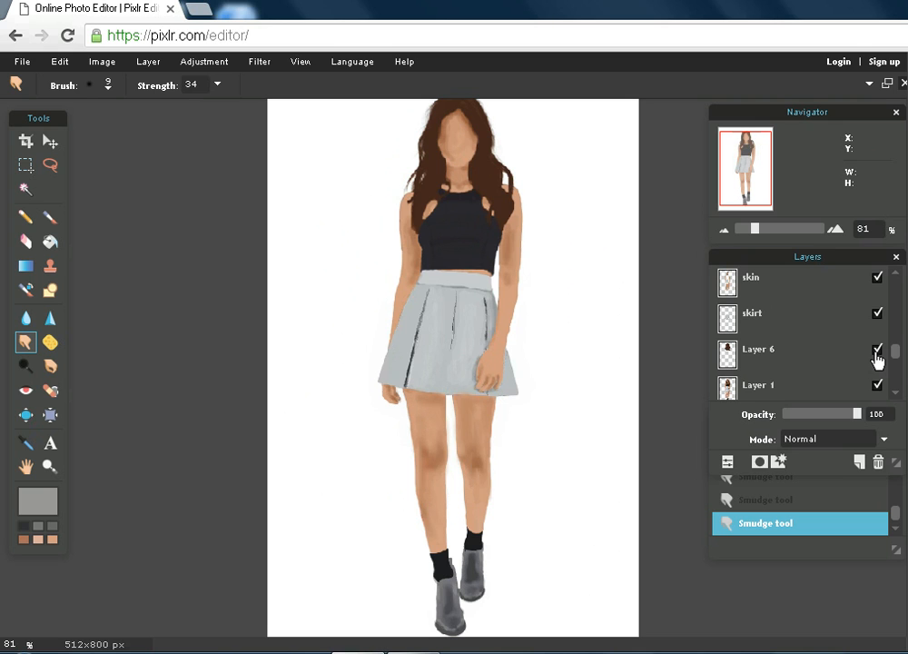
{"action": "mouse_move", "coordinate": [856, 414]}
{"action": "left_mouse_down"}
{"action": "mouse_move", "coordinate": [789, 416]}
{"action": "mouse_move", "coordinate": [858, 418]}
{"action": "left_mouse_up"}
{"action": "left_click", "coordinate": [877, 316]}
{"action": "left_click", "coordinate": [877, 280]}
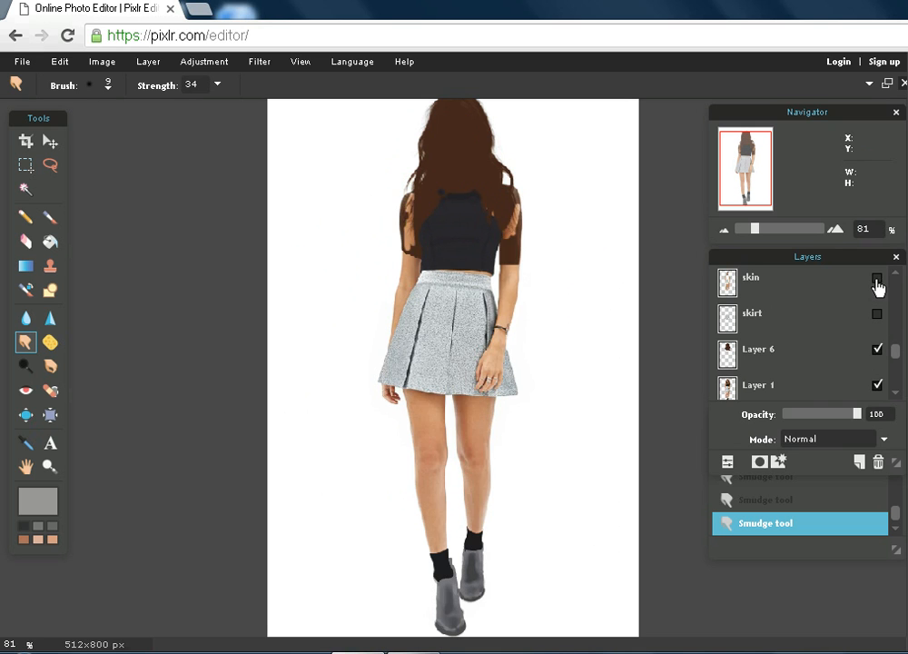
{"action": "left_click", "coordinate": [878, 280]}
{"action": "left_click", "coordinate": [876, 318]}
Lower the opacity of Layer 6 to 32 so the photo's hair strands can be traced through it.
{"action": "mouse_move", "coordinate": [897, 348]}
{"action": "left_mouse_down"}
{"action": "mouse_move", "coordinate": [898, 289]}
{"action": "mouse_move", "coordinate": [900, 344]}
{"action": "left_mouse_up"}
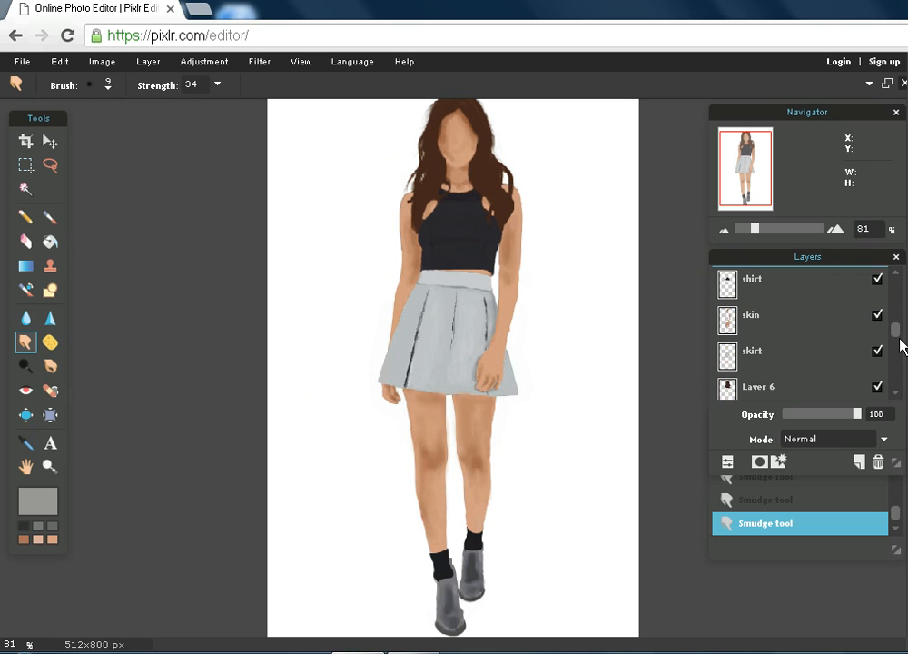
{"action": "left_click", "coordinate": [797, 383]}
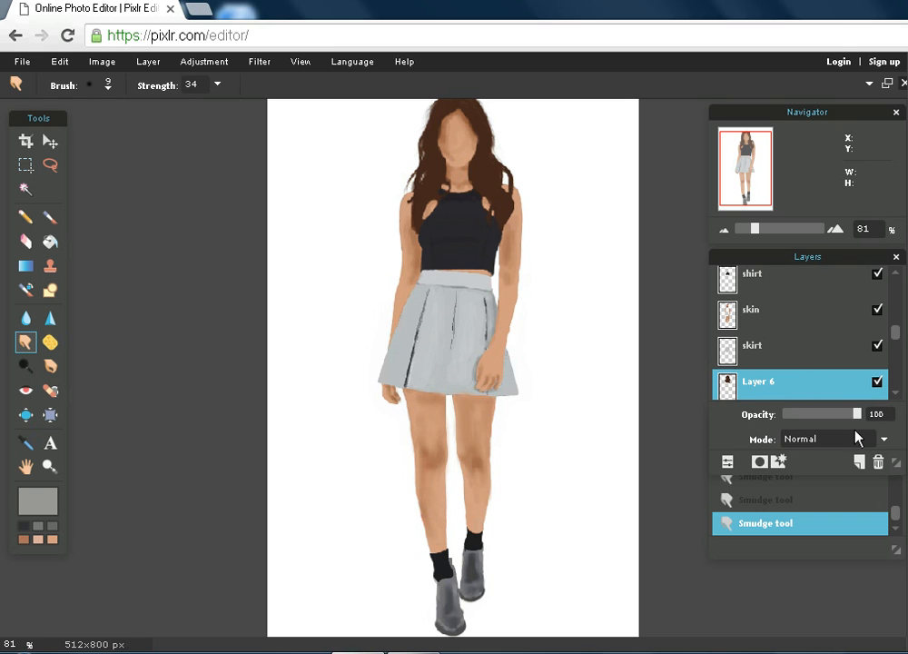
{"action": "left_click_drag", "start_coordinate": [854, 413], "coordinate": [806, 413]}
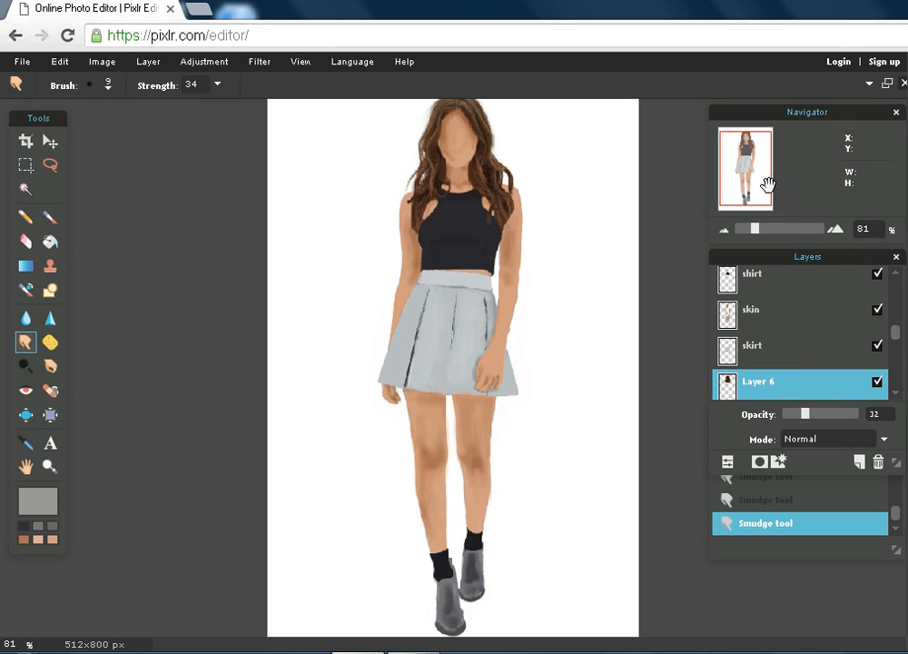
{"action": "left_click_drag", "start_coordinate": [752, 238], "coordinate": [773, 243]}
{"action": "left_click_drag", "start_coordinate": [748, 164], "coordinate": [745, 137]}
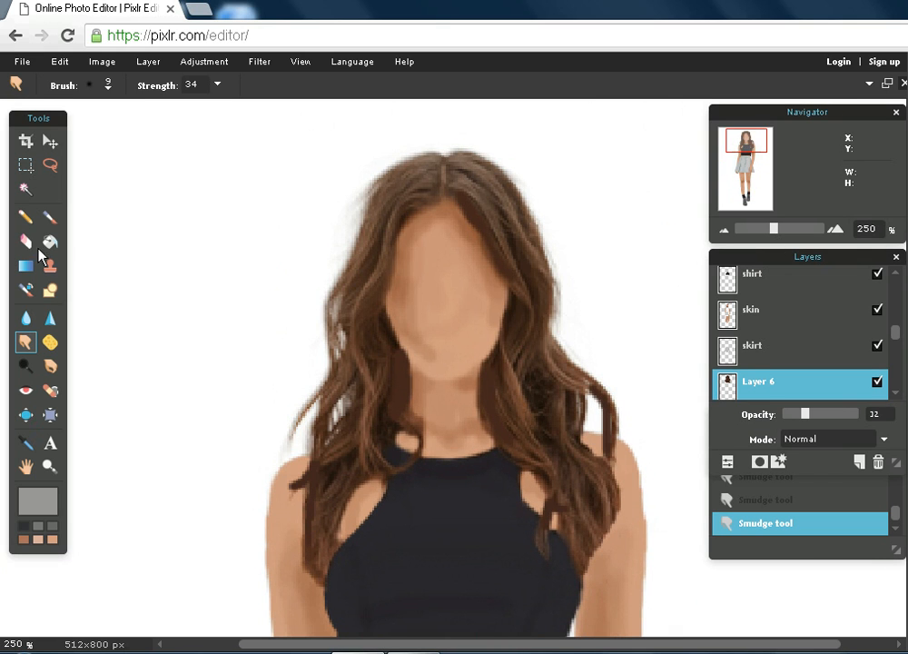
Paint dark strands through the hair with the 5-pixel Brush at opacity 55 in colour 2b1b14, and restore Layer 6's opacity to 100.
{"action": "left_click", "coordinate": [50, 217]}
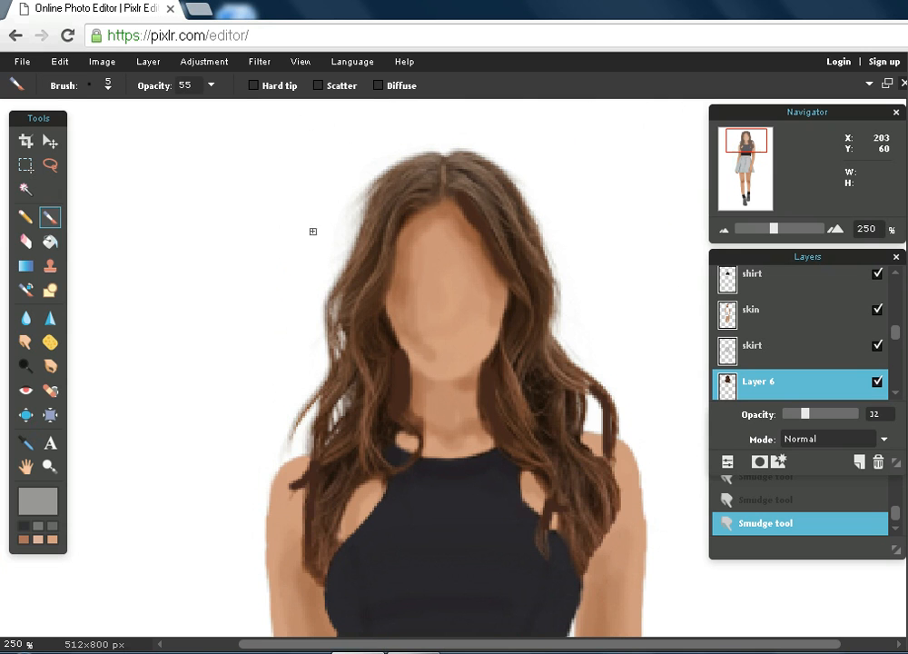
{"action": "left_click", "coordinate": [38, 501]}
{"action": "left_click_drag", "start_coordinate": [484, 188], "coordinate": [153, 187]}
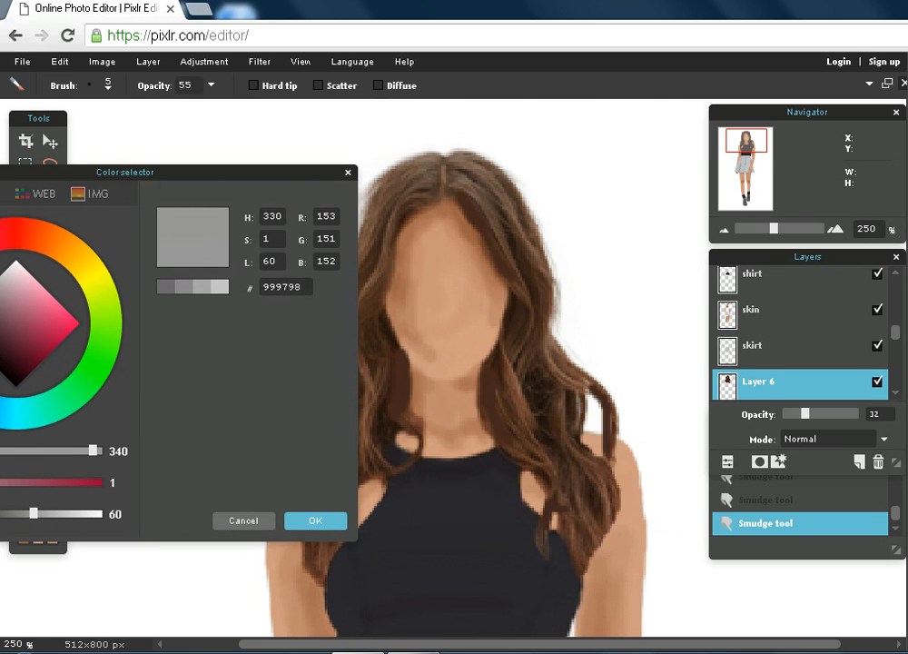
{"action": "left_click", "coordinate": [400, 190]}
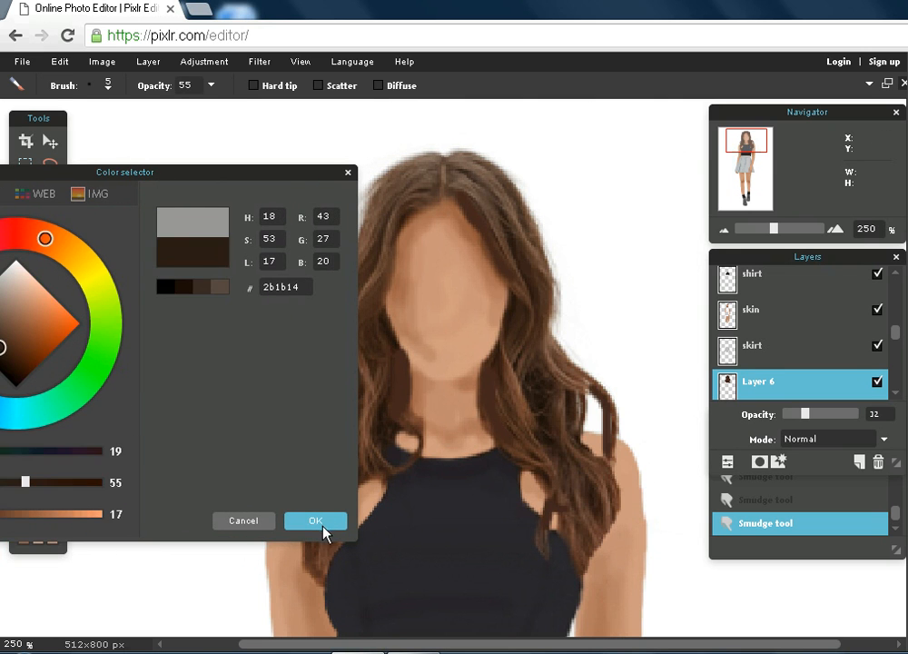
{"action": "left_click", "coordinate": [318, 523]}
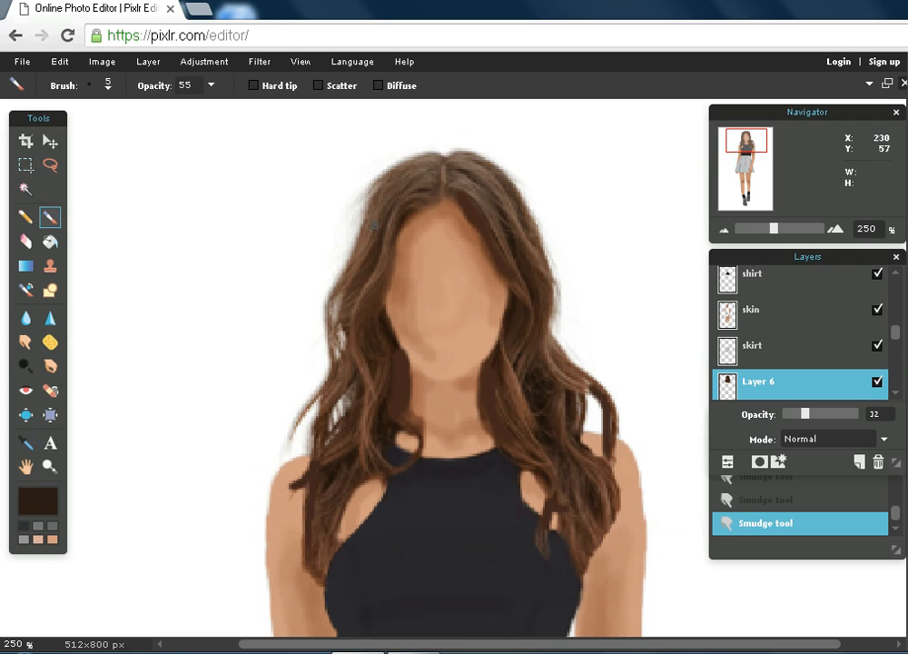
{"action": "mouse_move", "coordinate": [359, 280]}
{"action": "left_mouse_down"}
{"action": "mouse_move", "coordinate": [388, 346]}
{"action": "mouse_move", "coordinate": [390, 357]}
{"action": "mouse_move", "coordinate": [376, 323]}
{"action": "mouse_move", "coordinate": [385, 439]}
{"action": "mouse_move", "coordinate": [380, 418]}
{"action": "mouse_move", "coordinate": [337, 456]}
{"action": "left_mouse_up"}
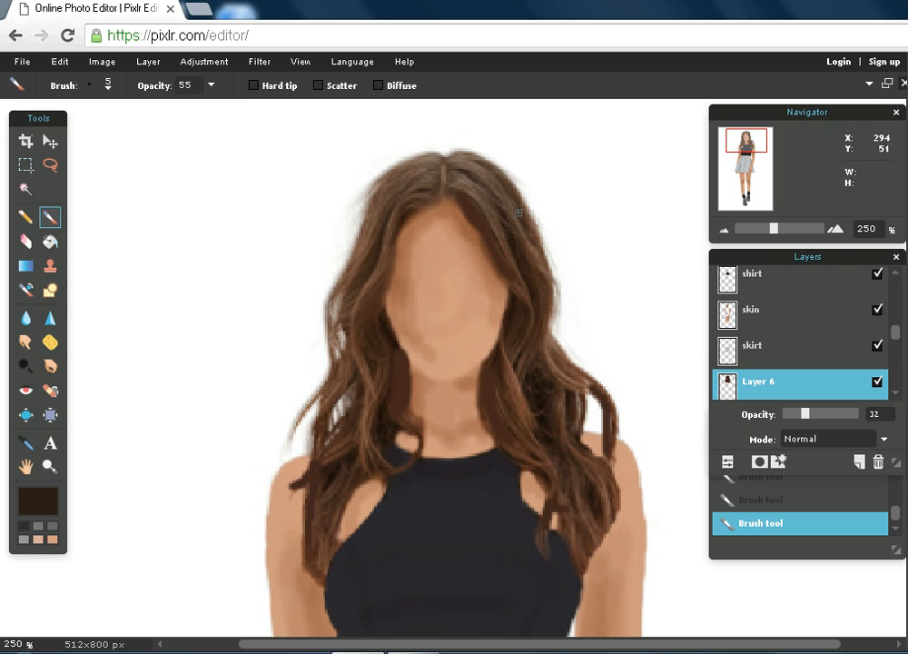
{"action": "left_click_drag", "start_coordinate": [805, 414], "coordinate": [859, 423]}
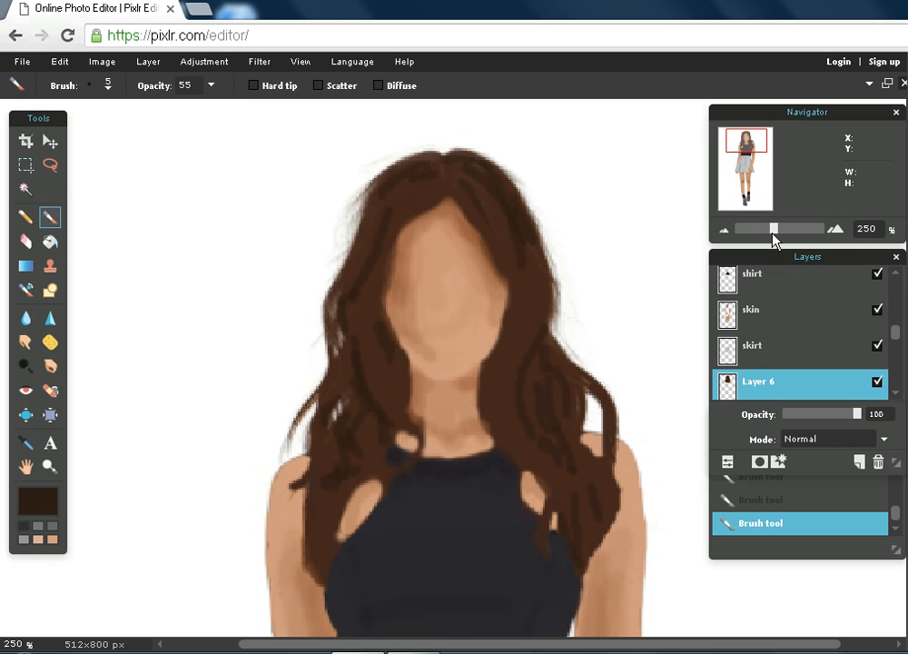
Blend the dark strands into the hair on Layer 6 with the 9-pixel Smudge tool at strength 34.
{"action": "mouse_move", "coordinate": [763, 231]}
{"action": "left_mouse_down"}
{"action": "mouse_move", "coordinate": [743, 230]}
{"action": "mouse_move", "coordinate": [759, 230]}
{"action": "left_mouse_up"}
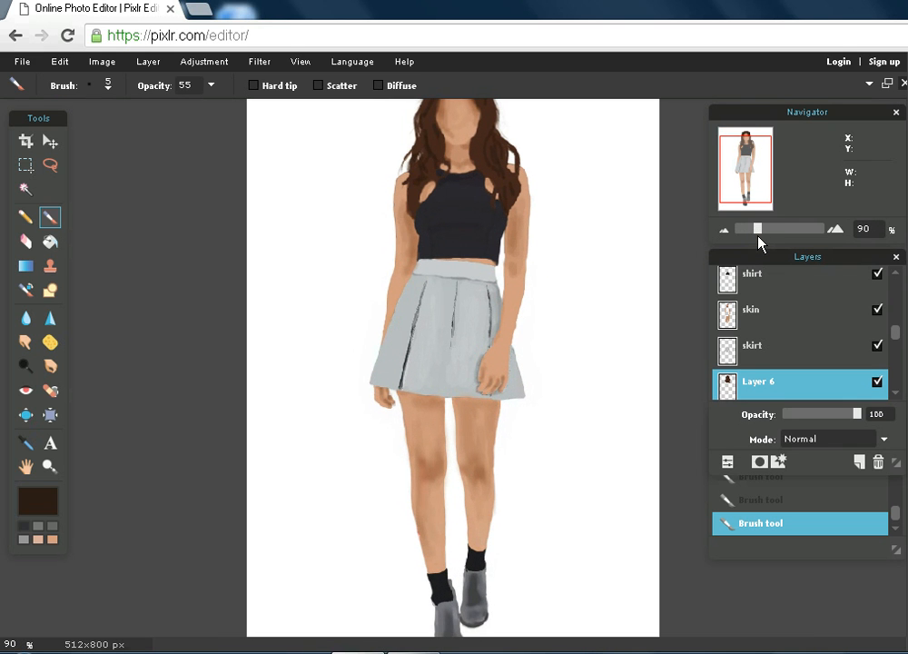
{"action": "left_click_drag", "start_coordinate": [749, 167], "coordinate": [749, 159]}
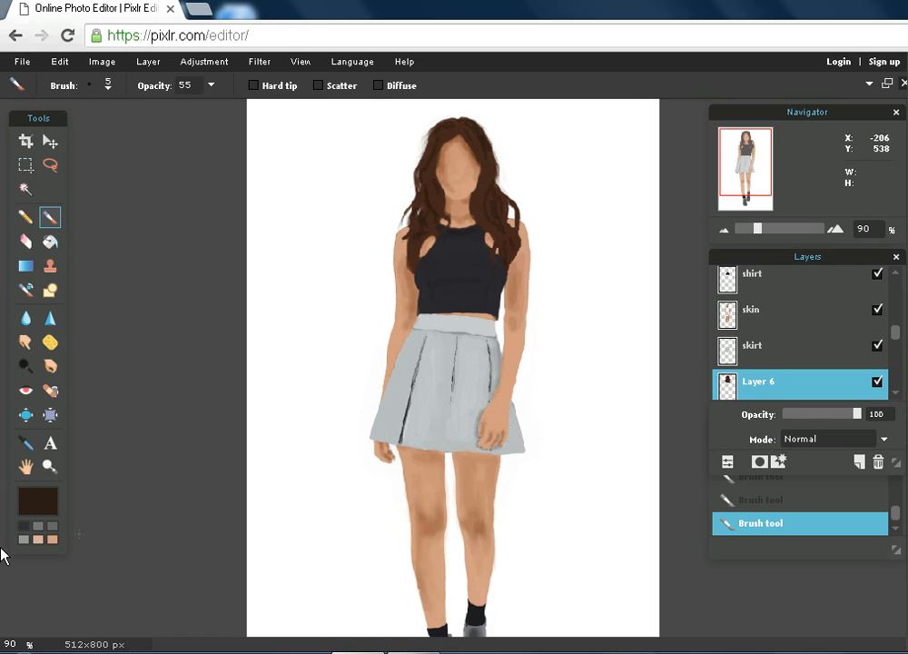
{"action": "left_click", "coordinate": [25, 342]}
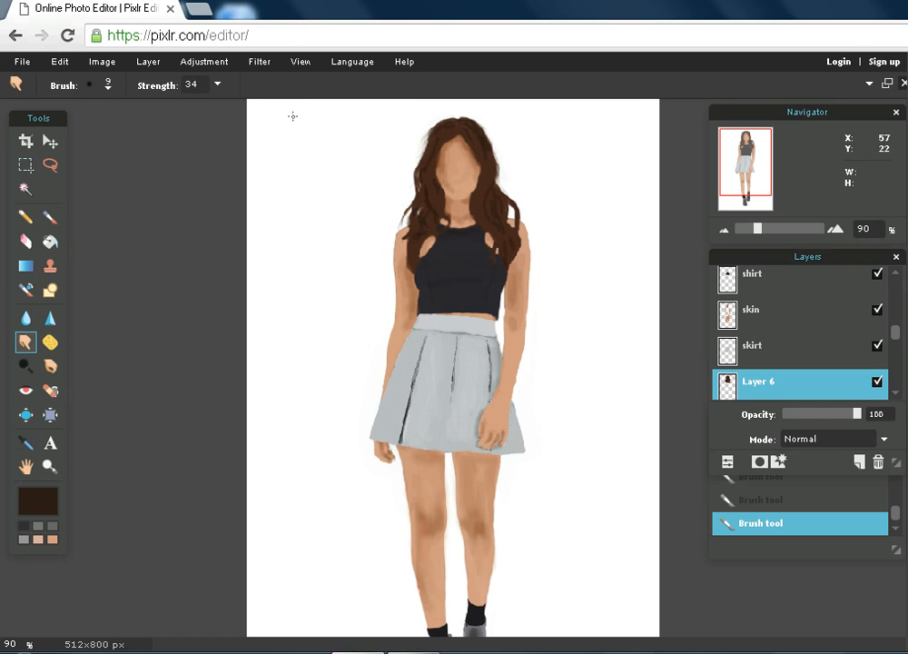
{"action": "mouse_move", "coordinate": [425, 182]}
{"action": "left_mouse_down"}
{"action": "mouse_move", "coordinate": [419, 249]}
{"action": "mouse_move", "coordinate": [437, 215]}
{"action": "mouse_move", "coordinate": [425, 215]}
{"action": "mouse_move", "coordinate": [430, 227]}
{"action": "mouse_move", "coordinate": [424, 213]}
{"action": "mouse_move", "coordinate": [419, 240]}
{"action": "left_mouse_up"}
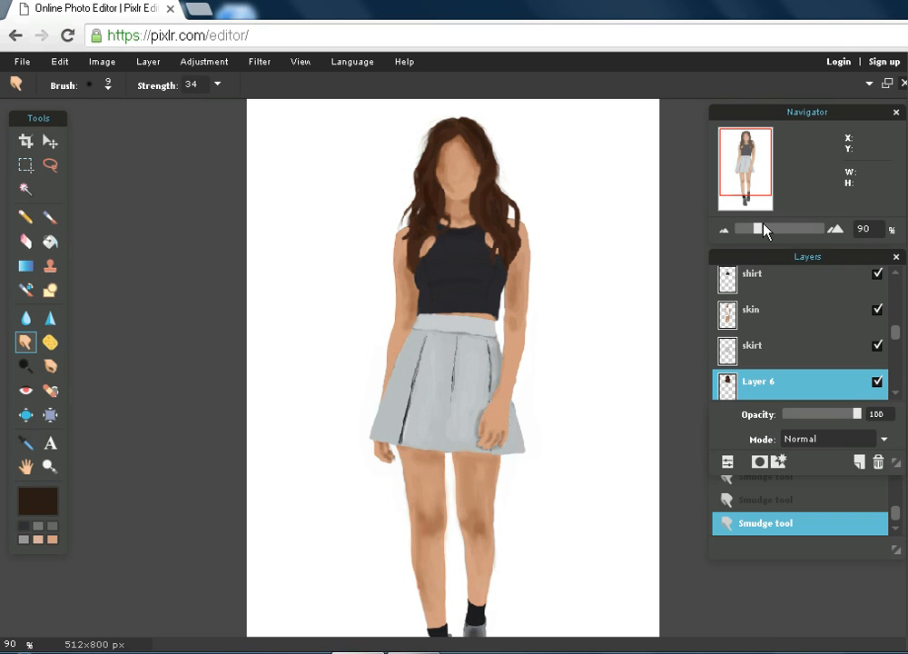
{"action": "left_click_drag", "start_coordinate": [748, 230], "coordinate": [753, 232]}
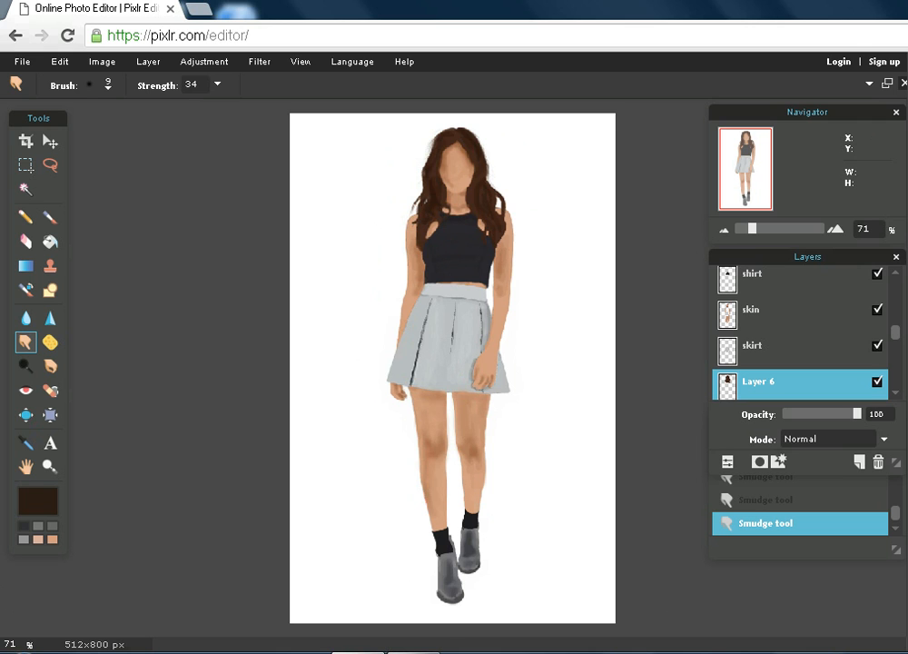
{"action": "left_click_drag", "start_coordinate": [898, 338], "coordinate": [898, 282]}
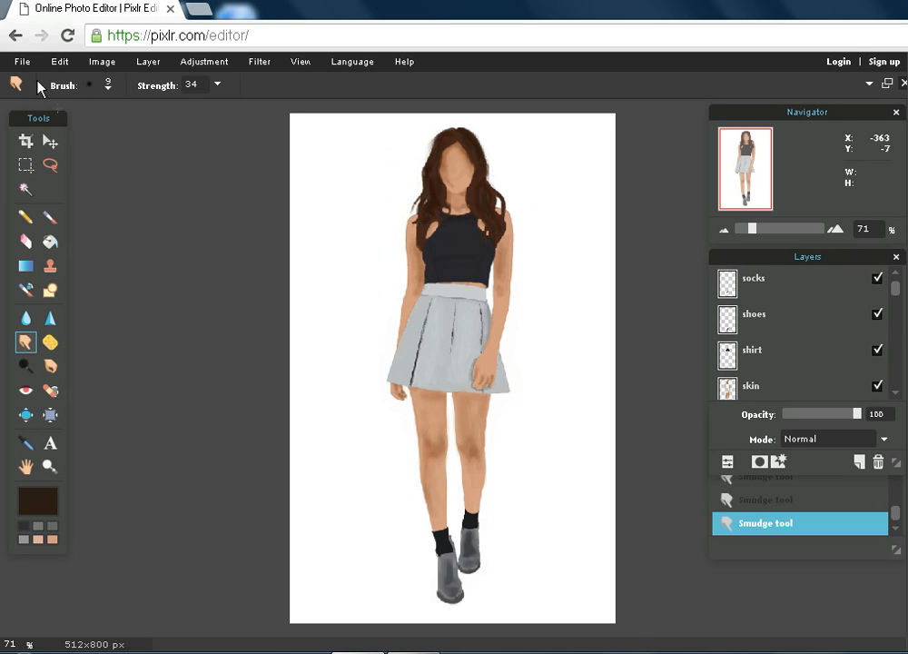
{"action": "left_click", "coordinate": [64, 66]}
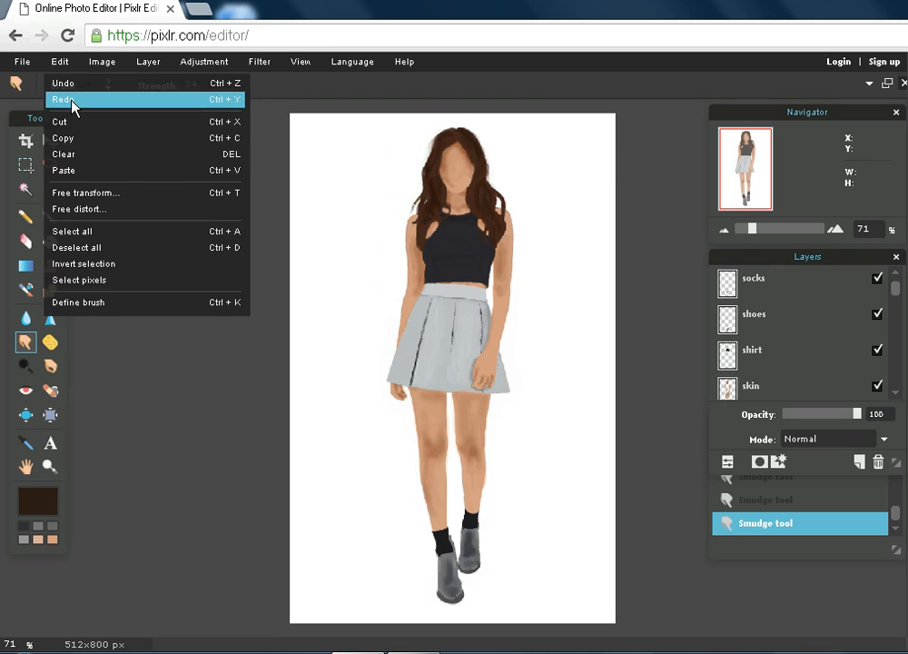
{"action": "left_click", "coordinate": [103, 63]}
{"action": "left_click", "coordinate": [145, 66]}
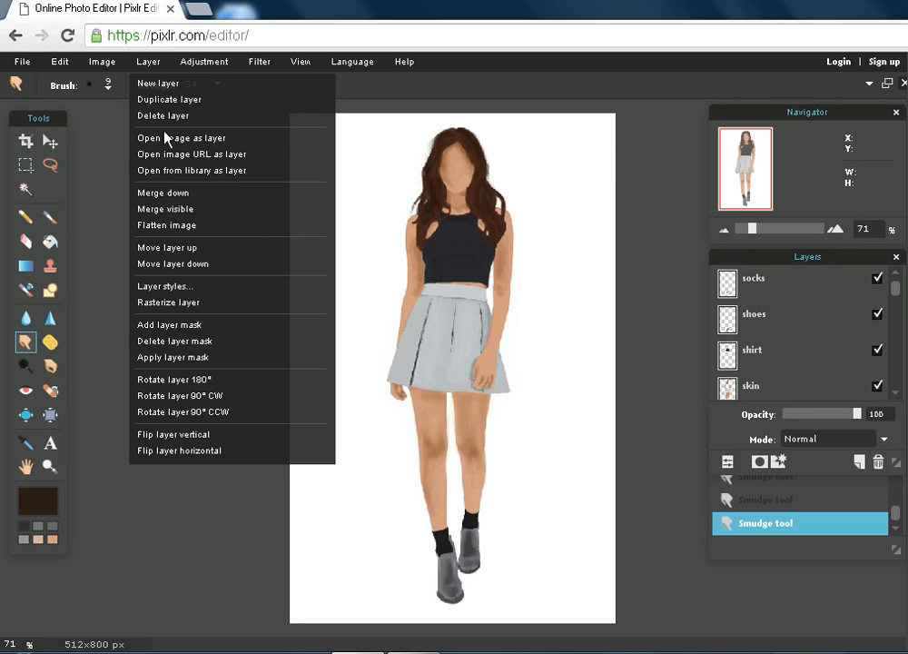
{"action": "left_click", "coordinate": [895, 285]}
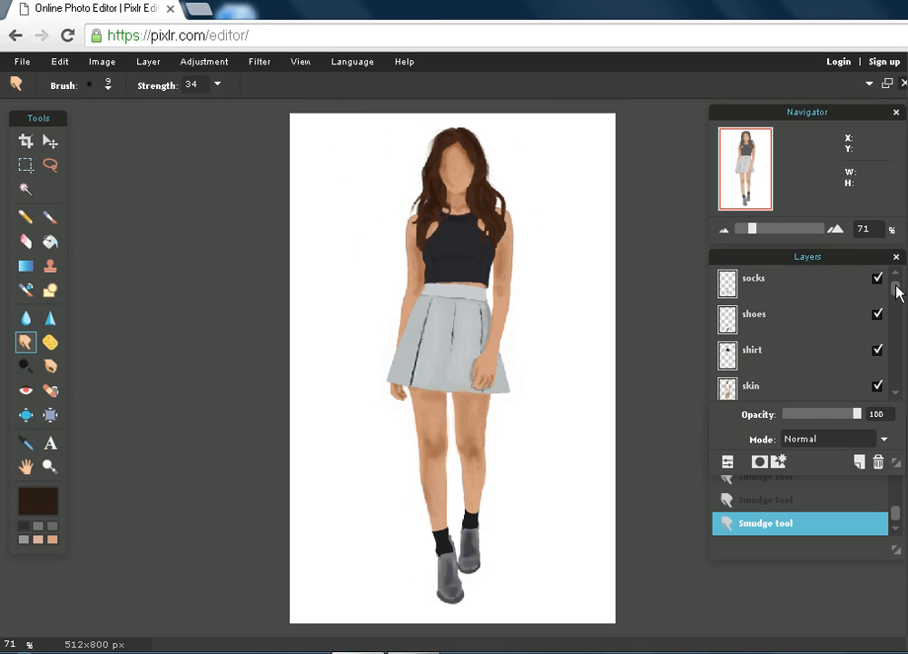
Merge the socks, shoes, shirt, skin and skirt layers down one after another into Layer 6.
{"action": "right_click", "coordinate": [799, 284]}
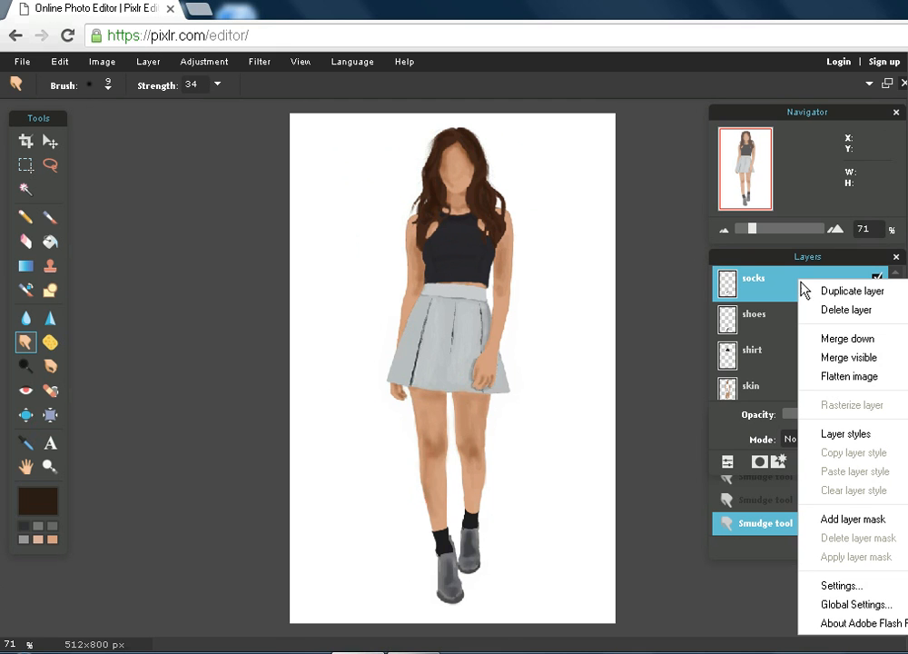
{"action": "left_click", "coordinate": [826, 341]}
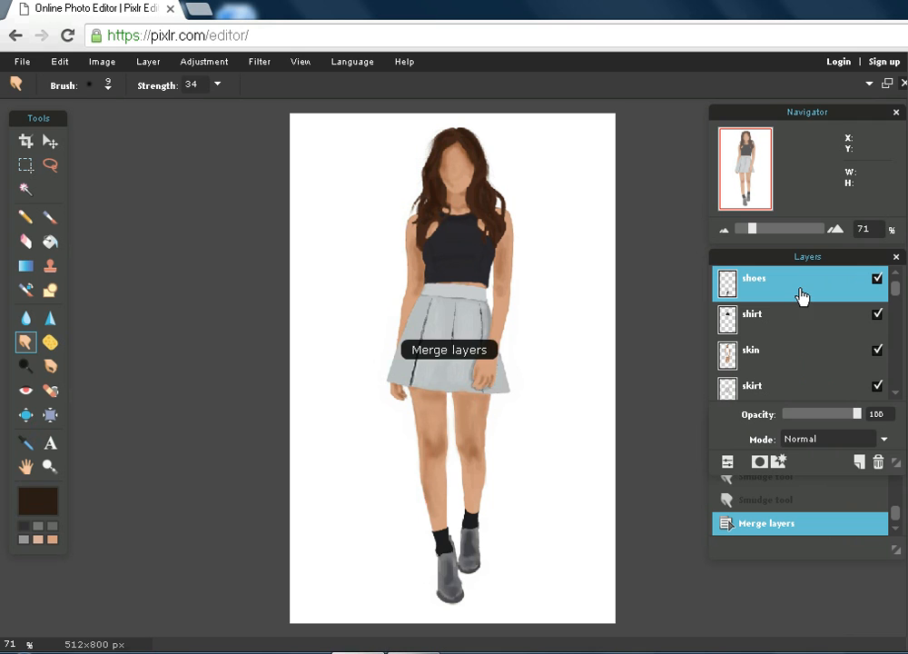
{"action": "right_click", "coordinate": [801, 295]}
{"action": "left_click", "coordinate": [827, 349]}
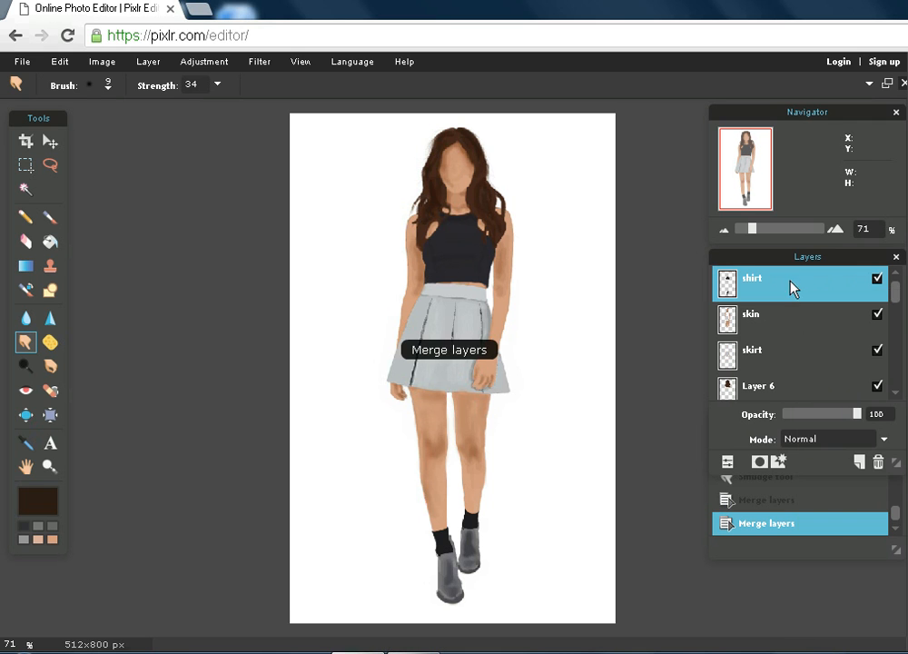
{"action": "right_click", "coordinate": [791, 285]}
{"action": "left_click", "coordinate": [819, 343]}
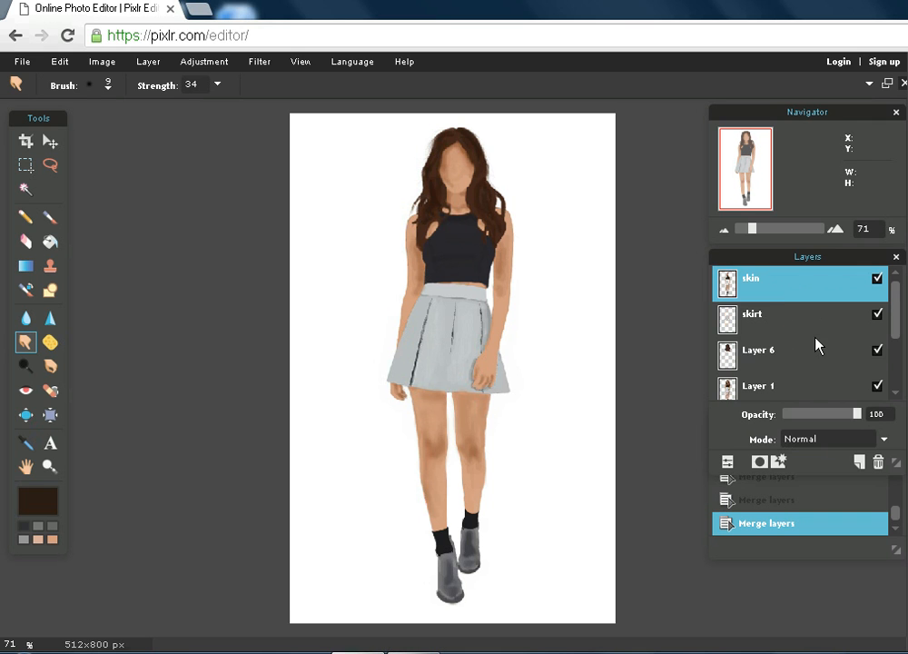
{"action": "right_click", "coordinate": [778, 288]}
{"action": "left_click", "coordinate": [811, 350]}
{"action": "right_click", "coordinate": [786, 303]}
{"action": "left_click", "coordinate": [795, 337]}
{"action": "right_click", "coordinate": [779, 291]}
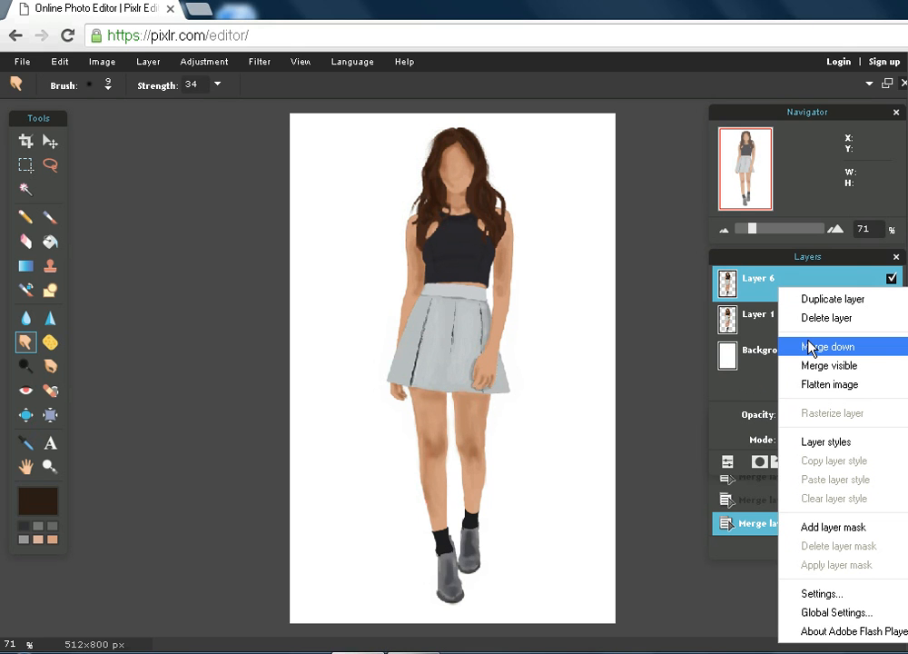
{"action": "left_click", "coordinate": [752, 385]}
Compare the painting with the original photo by switching the visibility of Layer 6 and Layer 1 off and on.
{"action": "left_click", "coordinate": [760, 338]}
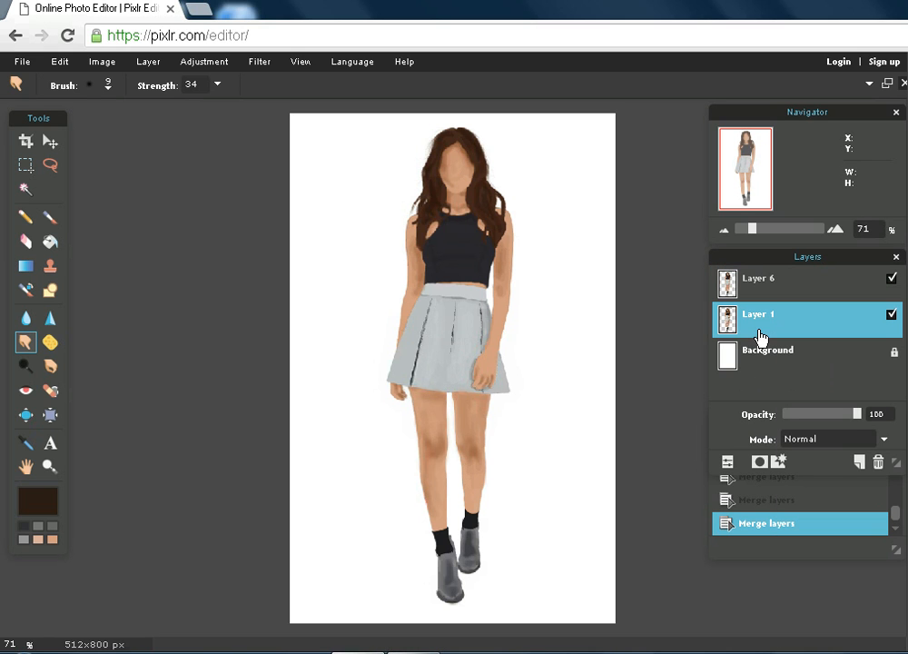
{"action": "left_click", "coordinate": [894, 281]}
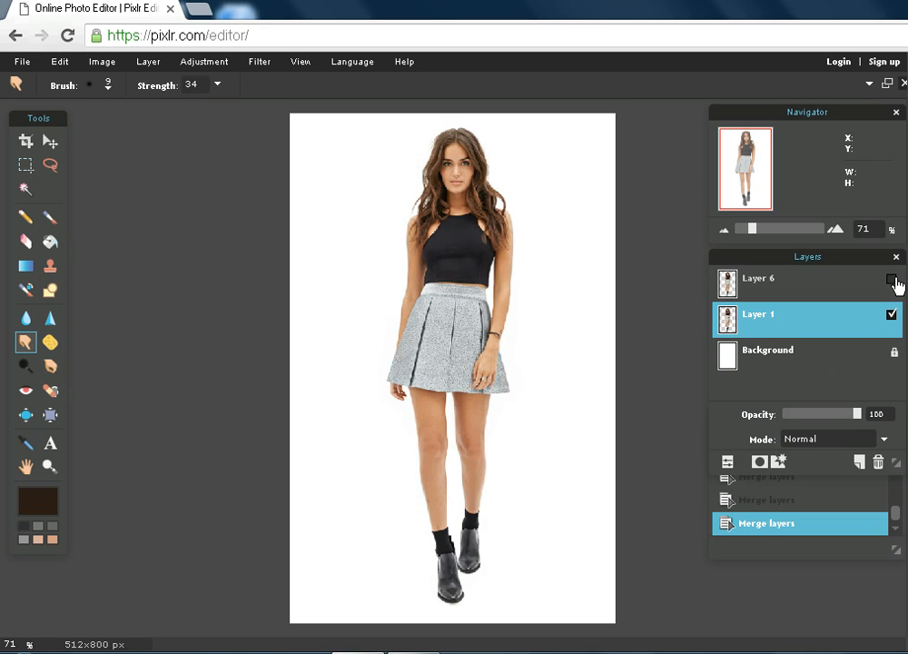
{"action": "left_click", "coordinate": [893, 280]}
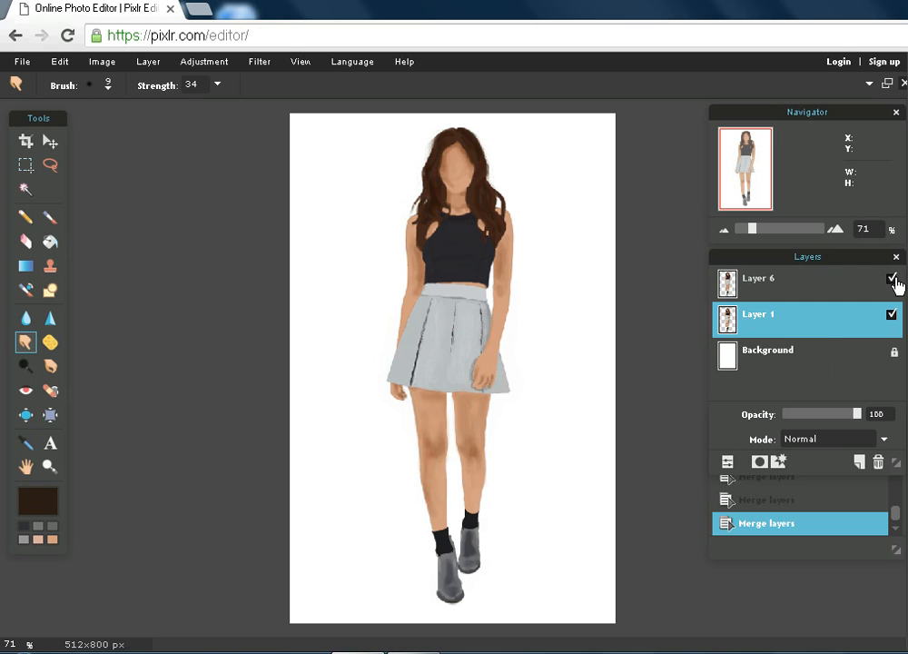
{"action": "left_click", "coordinate": [891, 315]}
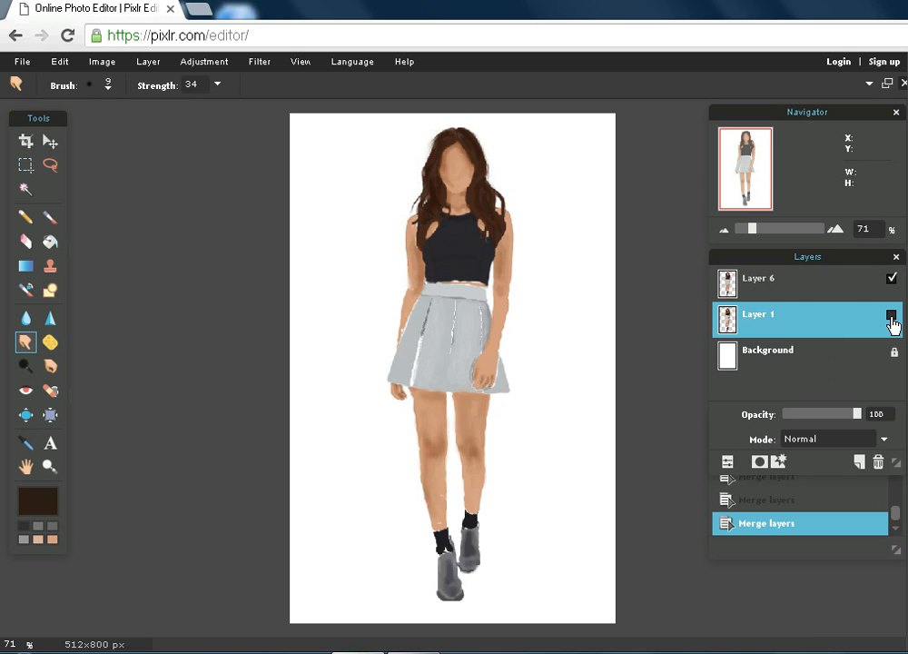
{"action": "left_click", "coordinate": [891, 315]}
{"action": "left_click", "coordinate": [892, 315]}
{"action": "left_click", "coordinate": [892, 315]}
{"action": "left_click", "coordinate": [892, 315]}
{"action": "left_click", "coordinate": [891, 316]}
{"action": "left_click", "coordinate": [891, 315]}
{"action": "left_click", "coordinate": [891, 315]}
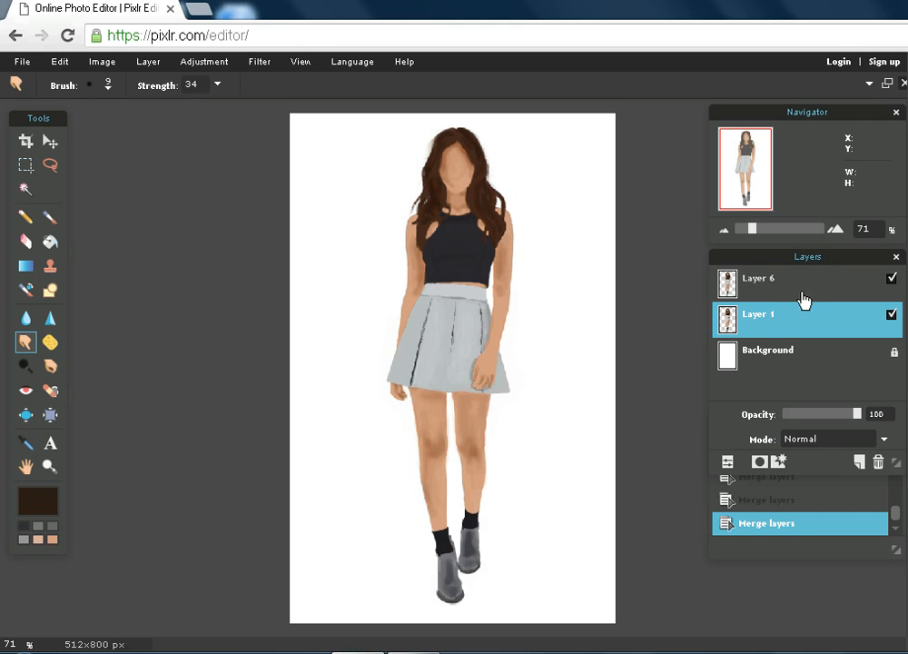
Merge Layer 6 with the painted figure down into Layer 1.
{"action": "right_click", "coordinate": [803, 286]}
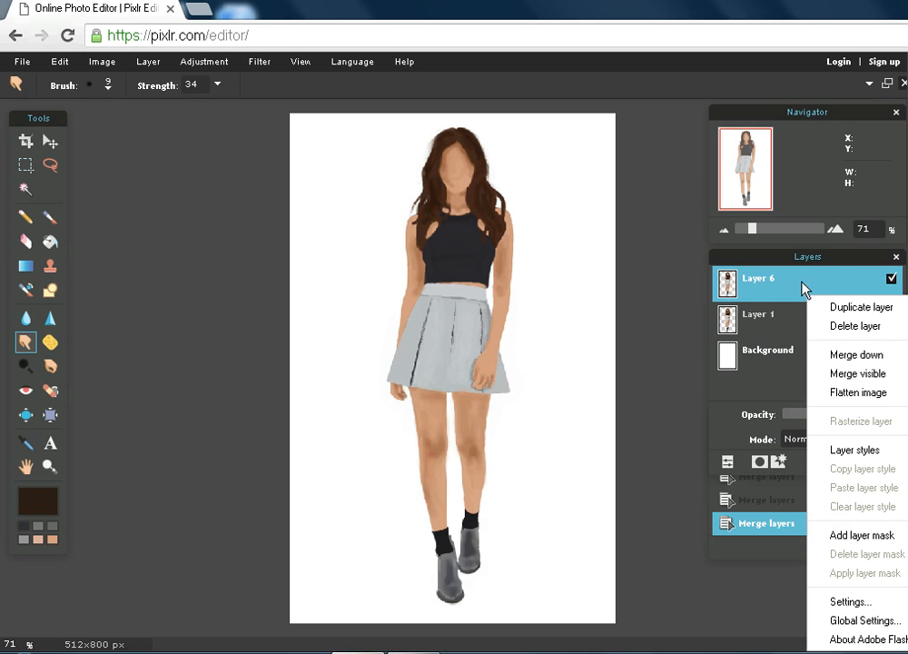
{"action": "left_click", "coordinate": [855, 354]}
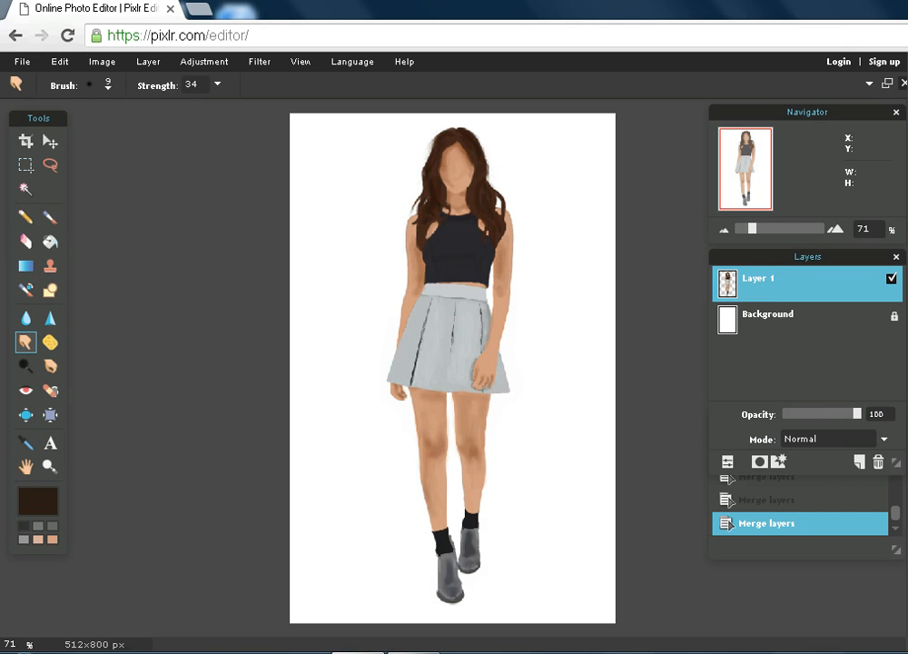
Unlock the white Background layer and delete it so only the painted figure on Layer 1 remains.
{"action": "double_click", "coordinate": [894, 316]}
{"action": "right_click", "coordinate": [813, 320]}
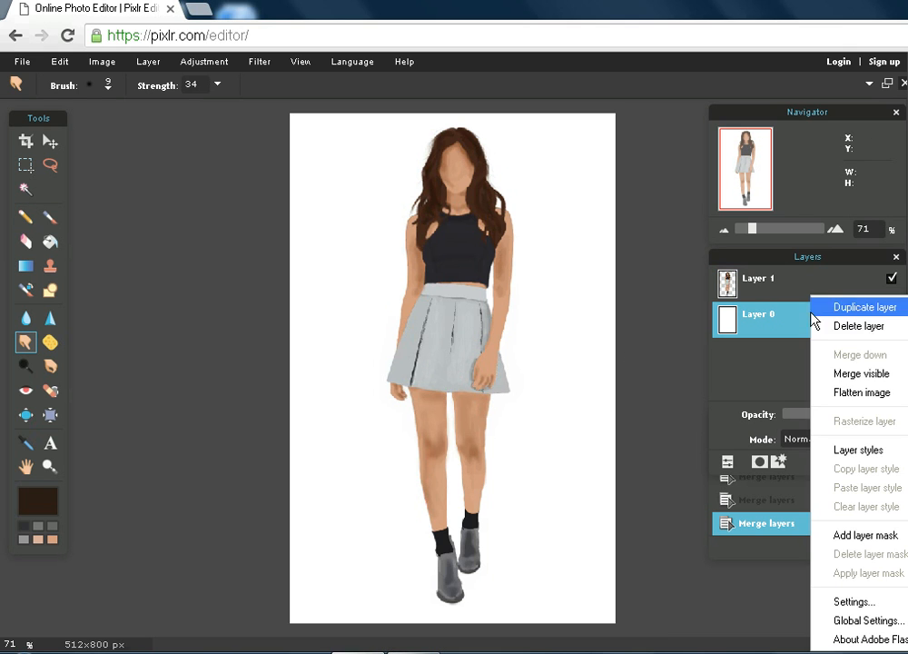
{"action": "left_click", "coordinate": [823, 330]}
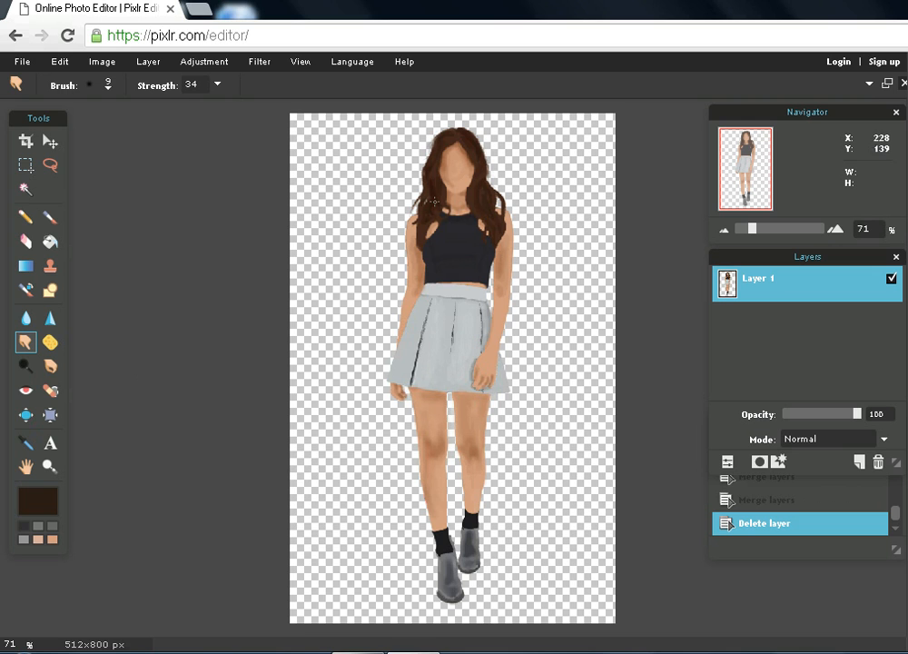
Save the image to the Desktop under the name vector in PNG (Transparent, full quality) format.
{"action": "left_click", "coordinate": [20, 62]}
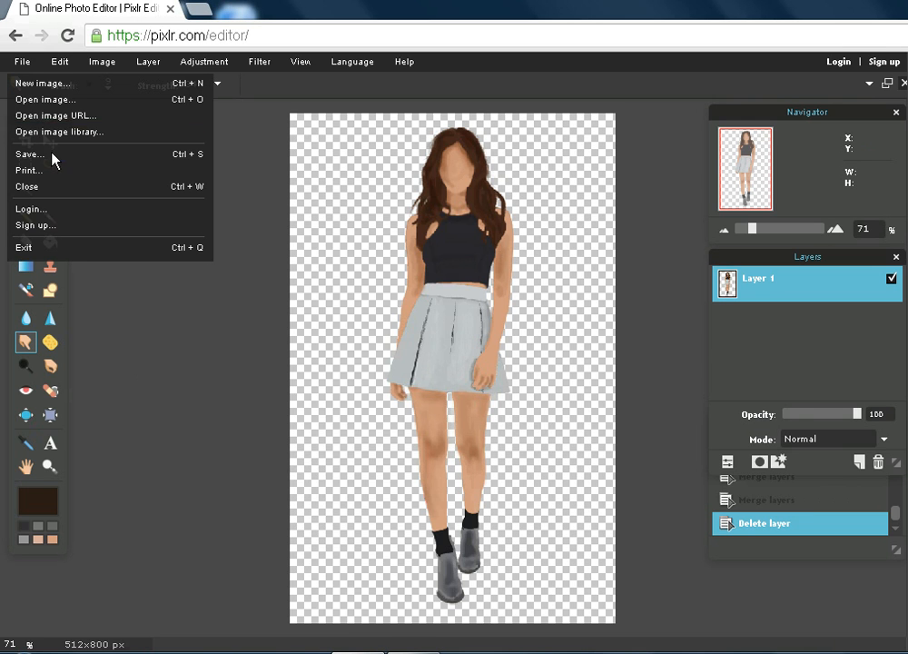
{"action": "left_click", "coordinate": [51, 153]}
{"action": "left_click_drag", "start_coordinate": [512, 248], "coordinate": [405, 249]}
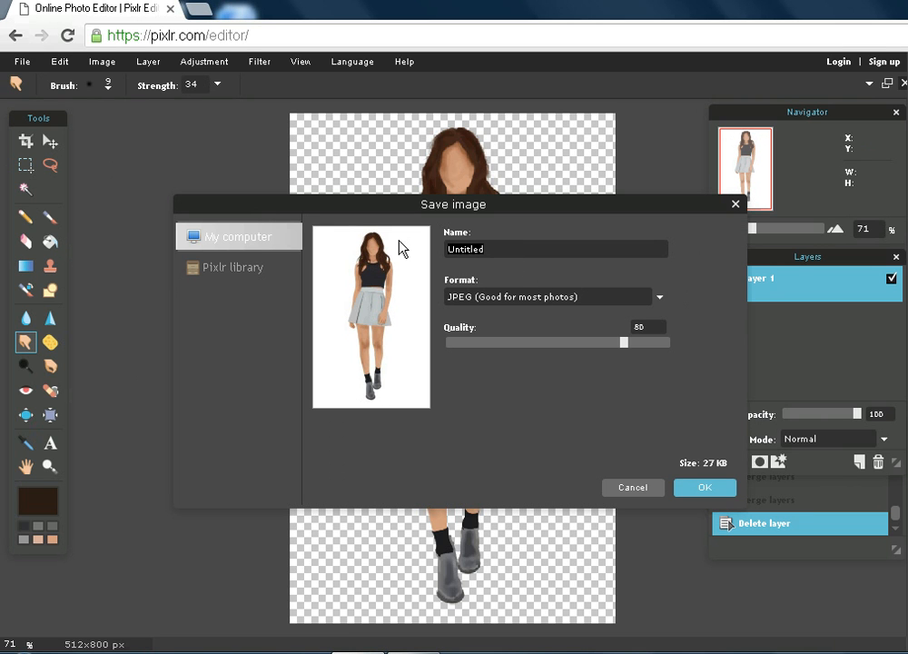
{"action": "type", "text": "p"}
{"action": "key", "text": "BackSpace"}
{"action": "type", "text": "vector"}
{"action": "left_click", "coordinate": [658, 298]}
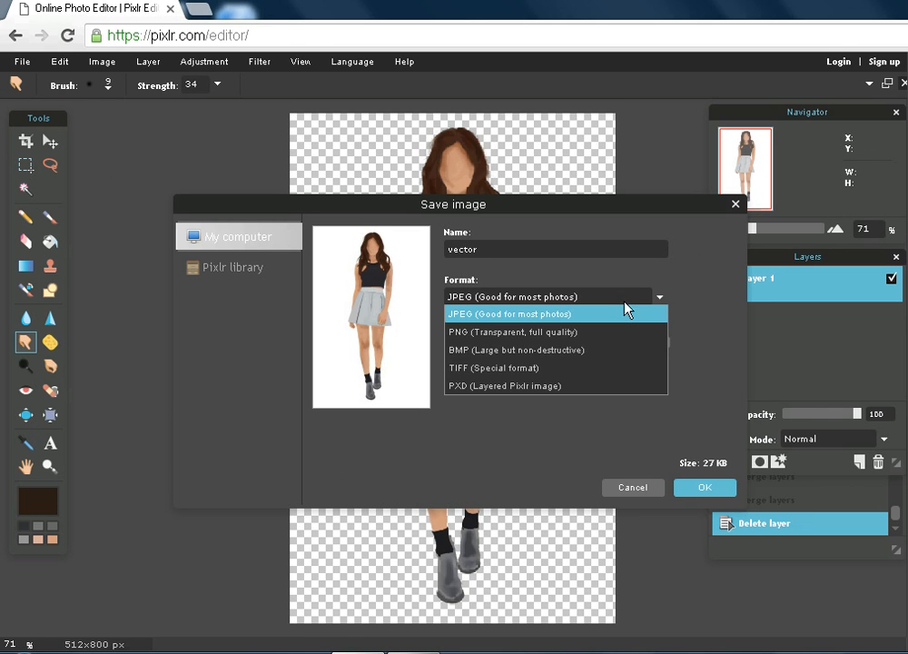
{"action": "left_click", "coordinate": [585, 336]}
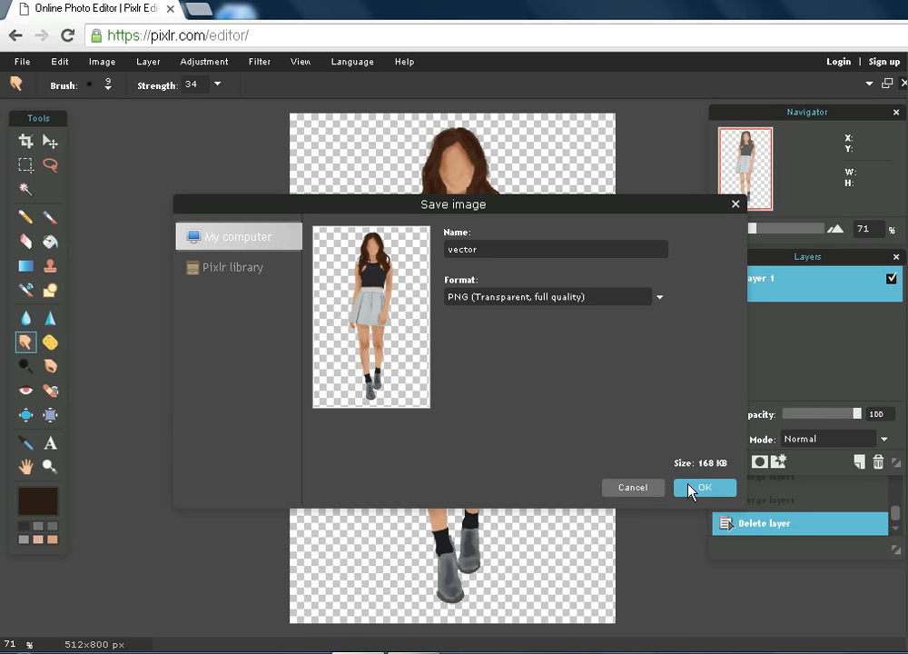
{"action": "left_click", "coordinate": [698, 490]}
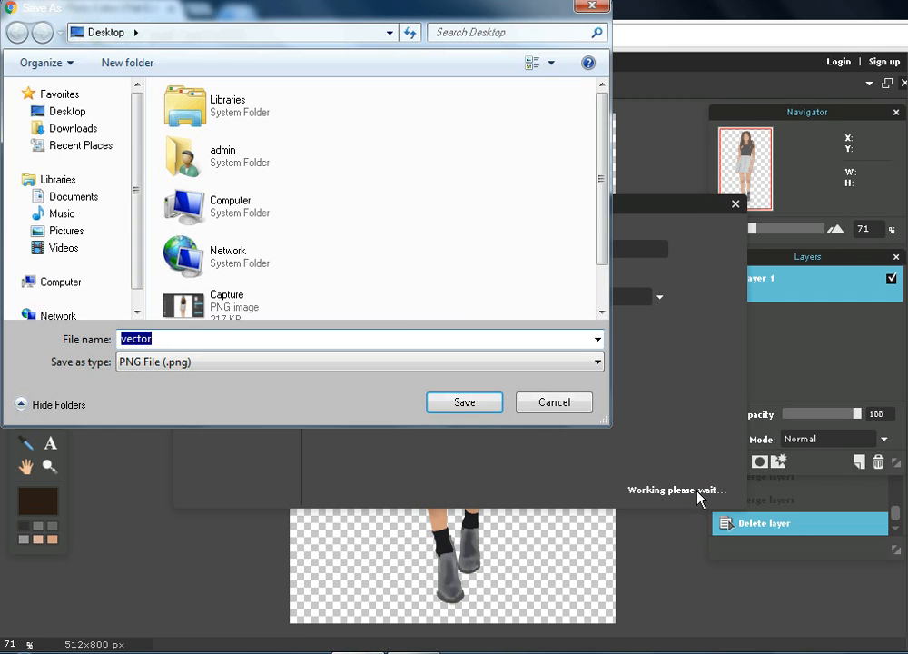
{"action": "left_click", "coordinate": [469, 409]}
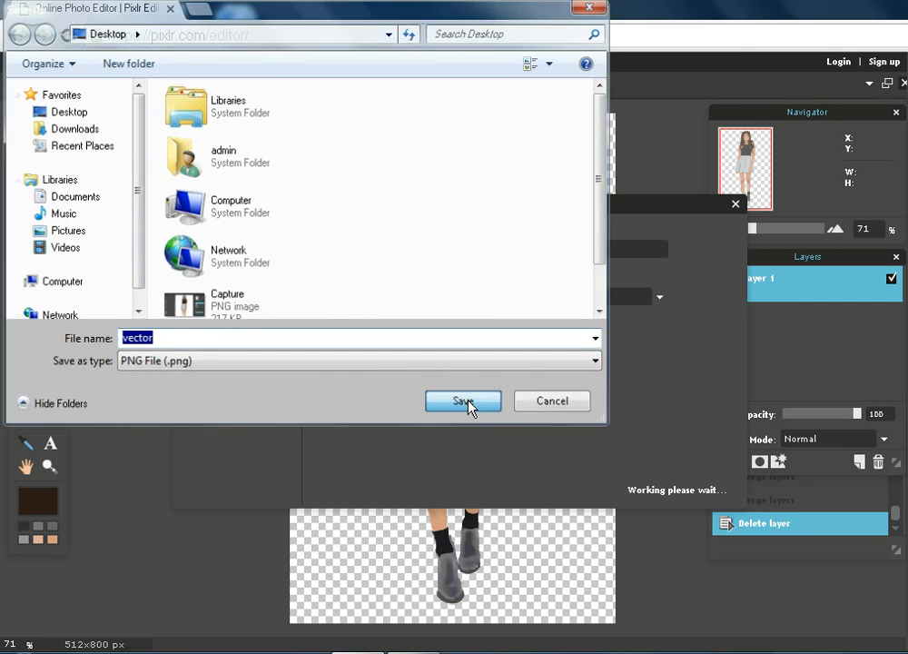